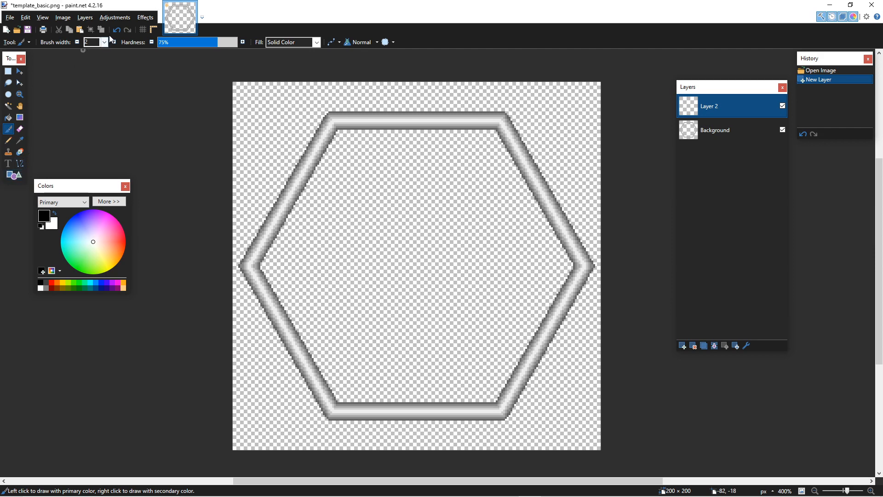
pyautogui.click(146, 18)
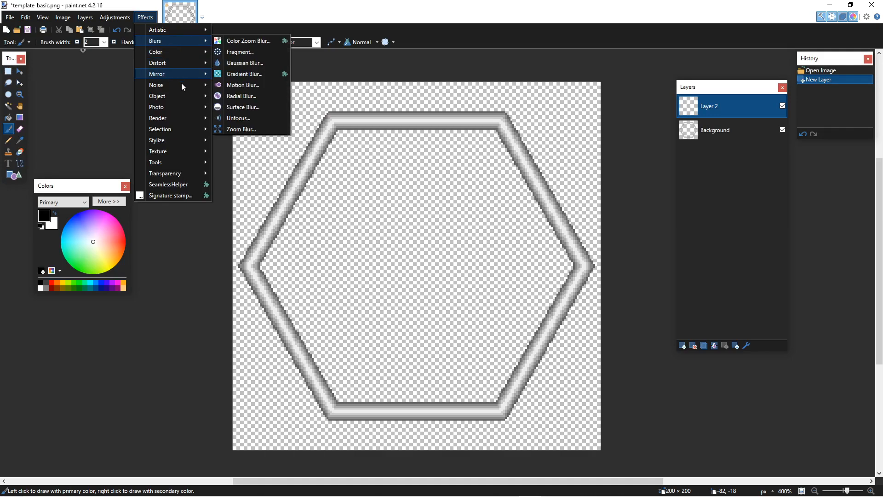
pyautogui.moveTo(183, 113)
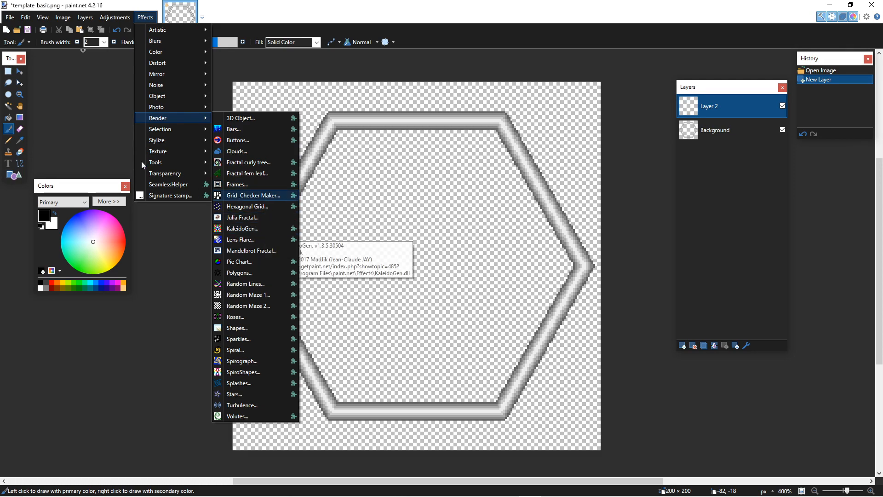
# Step: Set up the Shapes tool for outlined rectangles with a brush width of 10
pyautogui.click(13, 174)
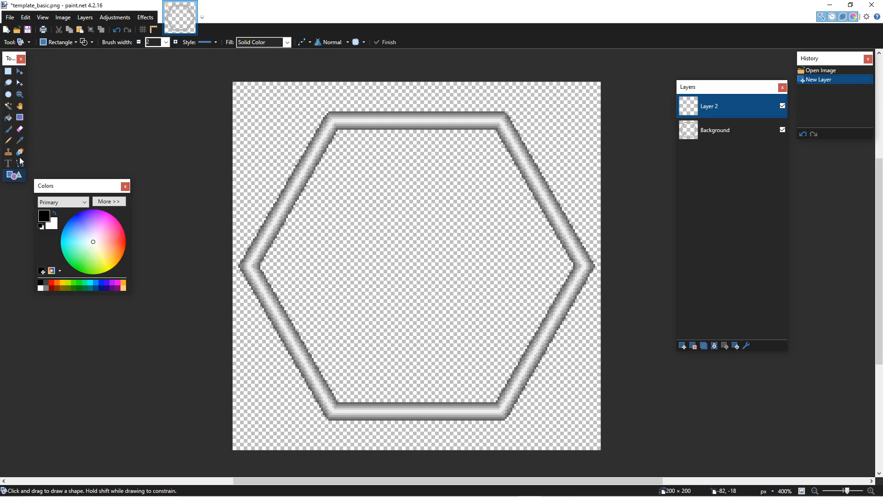
pyautogui.click(83, 42)
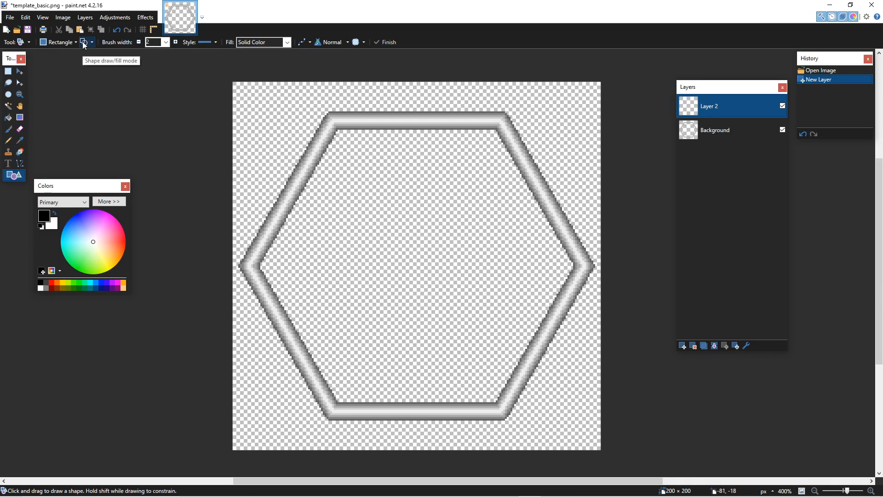
pyautogui.click(175, 42)
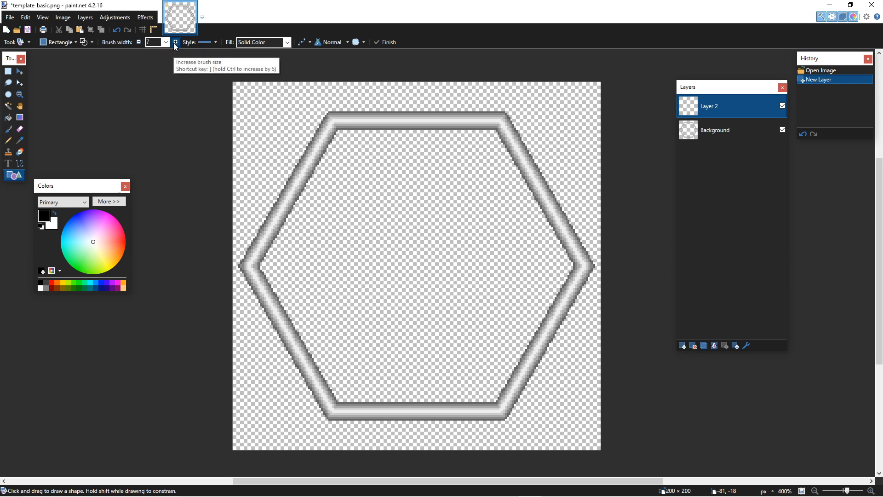
pyautogui.click(175, 42)
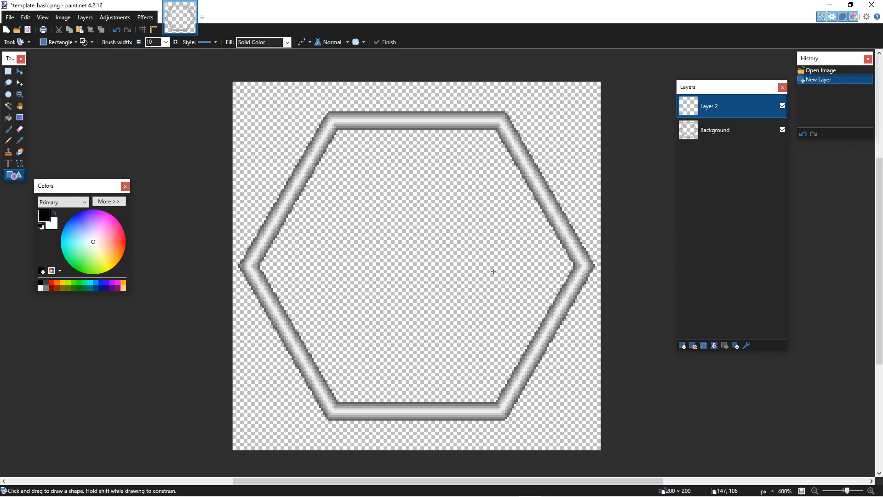
pyautogui.moveTo(373, 240)
pyautogui.mouseDown()
pyautogui.moveTo(463, 331)
pyautogui.moveTo(515, 361)
pyautogui.moveTo(482, 372)
pyautogui.moveTo(496, 370)
pyautogui.moveTo(464, 338)
pyautogui.moveTo(469, 345)
pyautogui.mouseUp()
pyautogui.hotkey('ctrl', 'z')
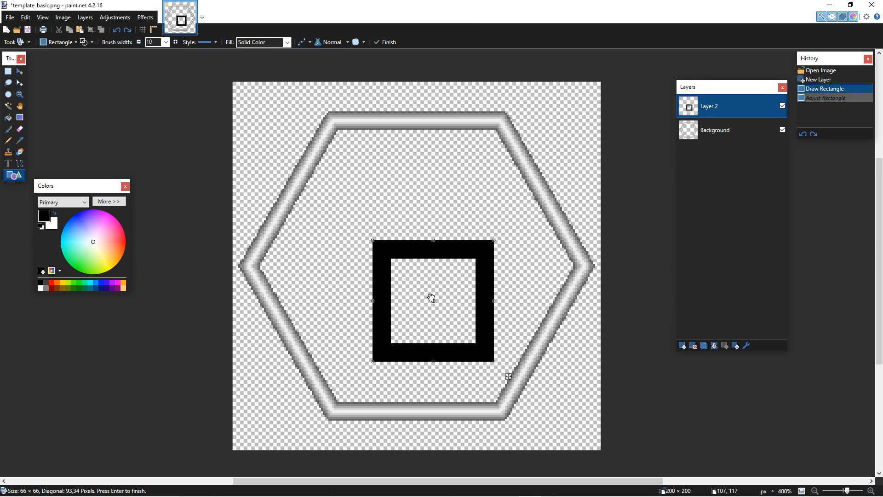
pyautogui.hotkey('ctrl', 'z')
# Step: Draw a black square outline about 78 × 78 pixels on Layer 2 with a brush width of 14, positioned near the hexagon's centre
pyautogui.moveTo(355, 215); pyautogui.dragTo(498, 357)
pyautogui.click(175, 42)
pyautogui.click(176, 42)
pyautogui.click(175, 42)
pyautogui.click(175, 42)
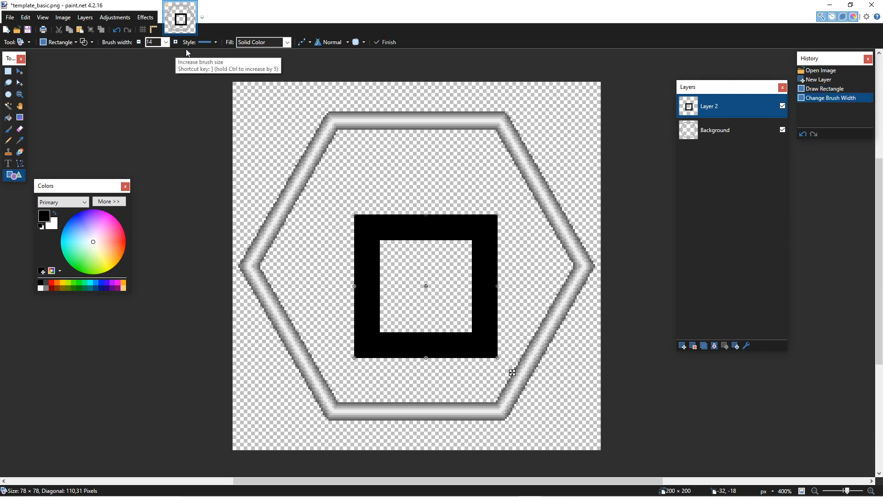
pyautogui.moveTo(476, 294)
pyautogui.mouseDown()
pyautogui.moveTo(448, 296)
pyautogui.moveTo(474, 298)
pyautogui.moveTo(467, 285)
pyautogui.mouseUp()
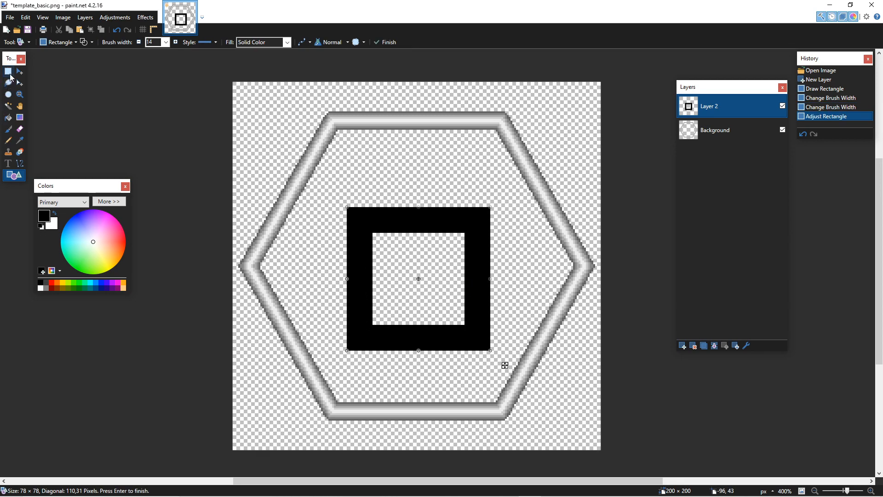
pyautogui.click(8, 116)
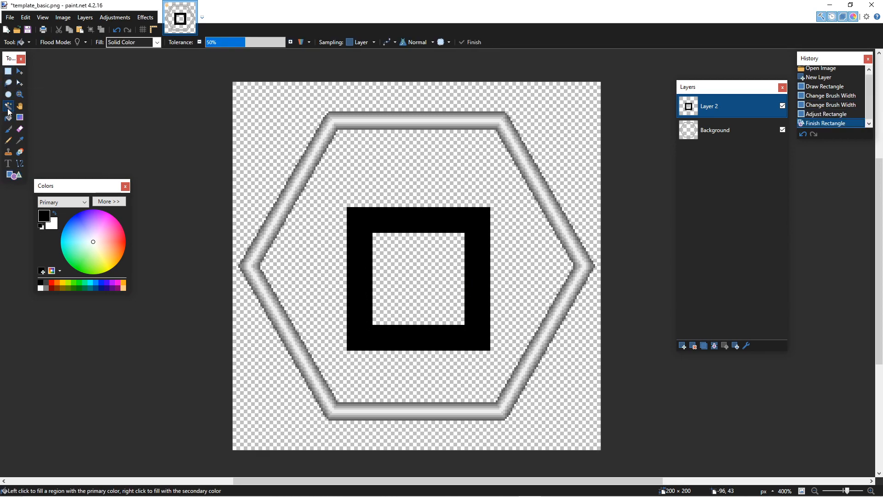
# Step: Select the black square outline with the Magic Wand and paste a copy of it onto a new layer
pyautogui.click(7, 105)
pyautogui.click(362, 267)
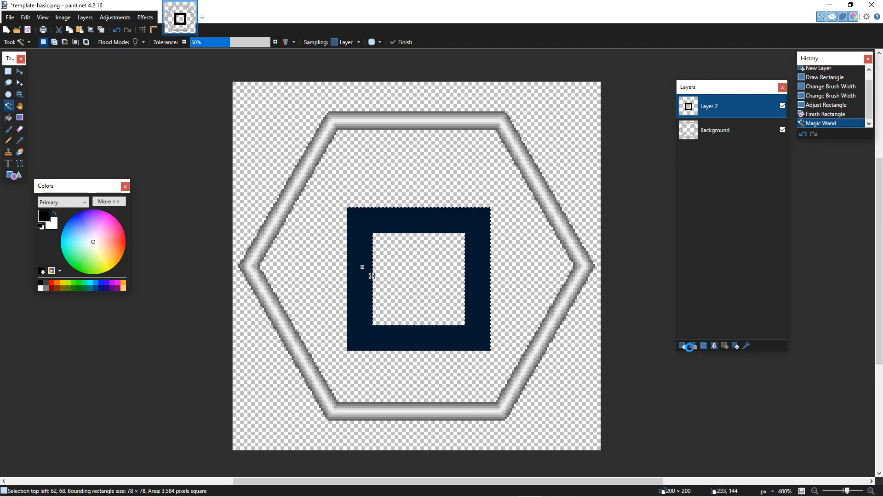
pyautogui.click(683, 345)
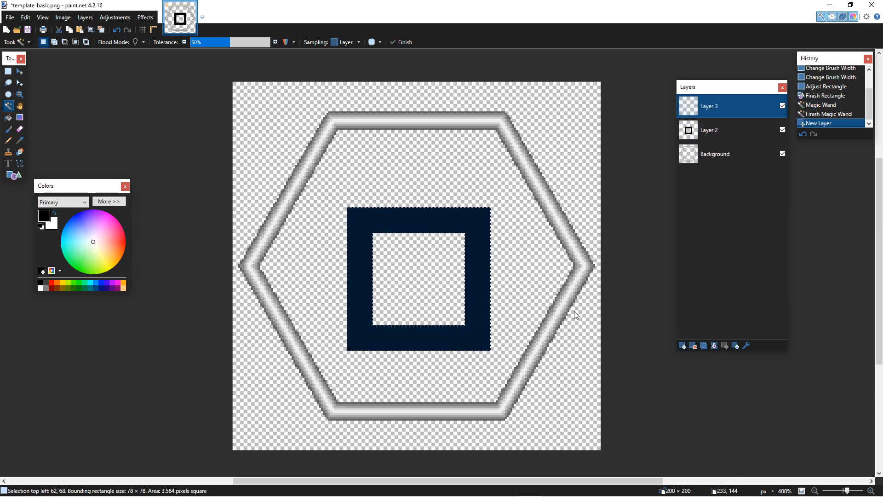
pyautogui.hotkey('ctrl', 'v')
# Step: Offset the pasted square diagonally up and right so its upper-left corner is at 93, 37, and place its layer below Layer 2
pyautogui.moveTo(447, 292); pyautogui.dragTo(475, 266)
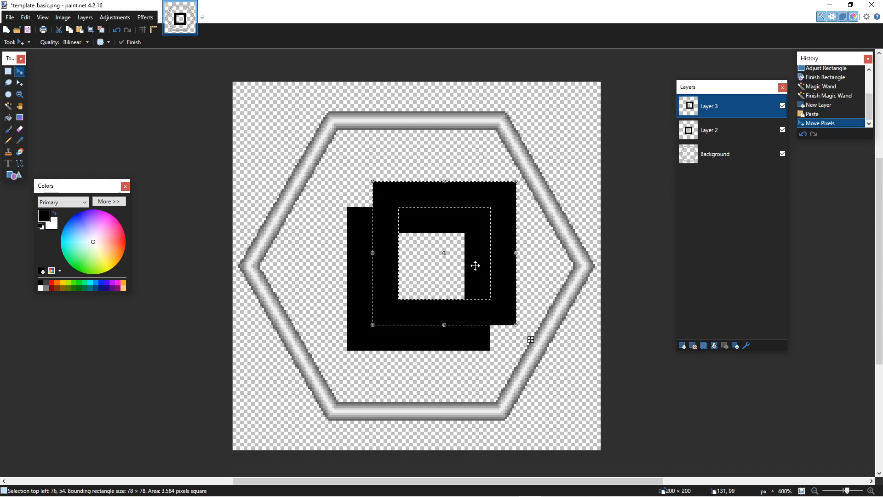
pyautogui.press('Up')
pyautogui.press('Right')
pyautogui.press('Up')
pyautogui.press('Right')
pyautogui.press('Up')
pyautogui.press('Right')
pyautogui.press('Up')
pyautogui.press('Right')
pyautogui.press('Up')
pyautogui.press('Right')
pyautogui.press('Up')
pyautogui.press('Right')
pyautogui.press('Up')
pyautogui.press('Right')
pyautogui.press('Up')
pyautogui.press('Right')
pyautogui.press('Up')
pyautogui.press('Right')
pyautogui.press('Up')
pyautogui.press('Right')
pyautogui.press('Up')
pyautogui.press('Right')
pyautogui.press('Up')
pyautogui.press('Right')
pyautogui.press('Up')
pyautogui.press('Right')
pyautogui.press('Up')
pyautogui.press('Right')
pyautogui.press('Up')
pyautogui.press('Right')
pyautogui.press('Up')
pyautogui.press('Right')
pyautogui.press('Up')
pyautogui.press('Right')
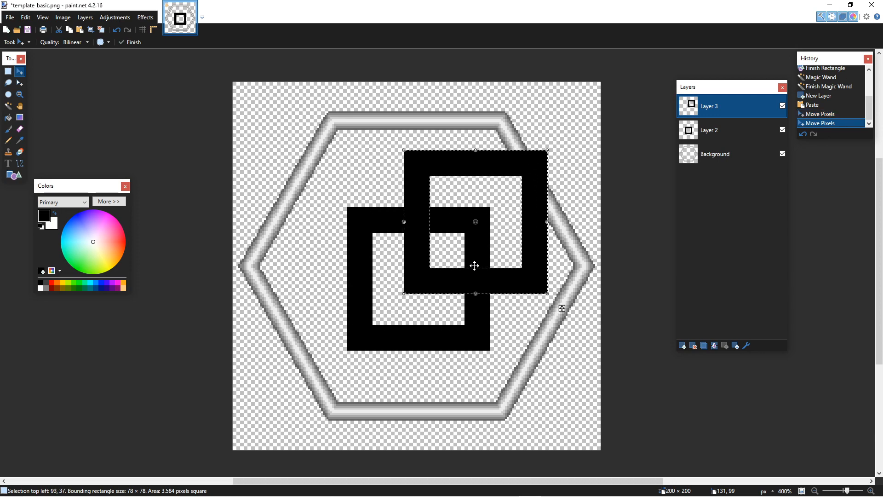
pyautogui.moveTo(726, 105); pyautogui.dragTo(725, 131)
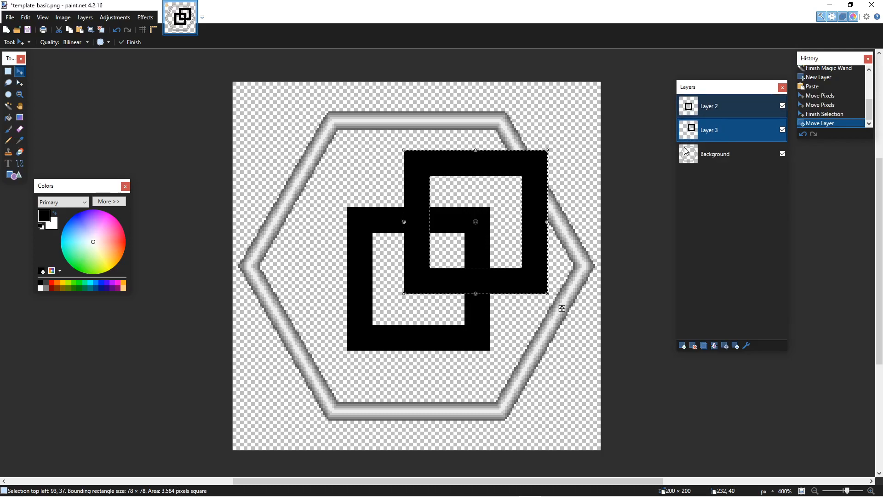
# Step: On a new layer above Layer 3, draw a non-antialiased diagonal line of width 14 joining the two squares' upper-left corners
pyautogui.click(19, 164)
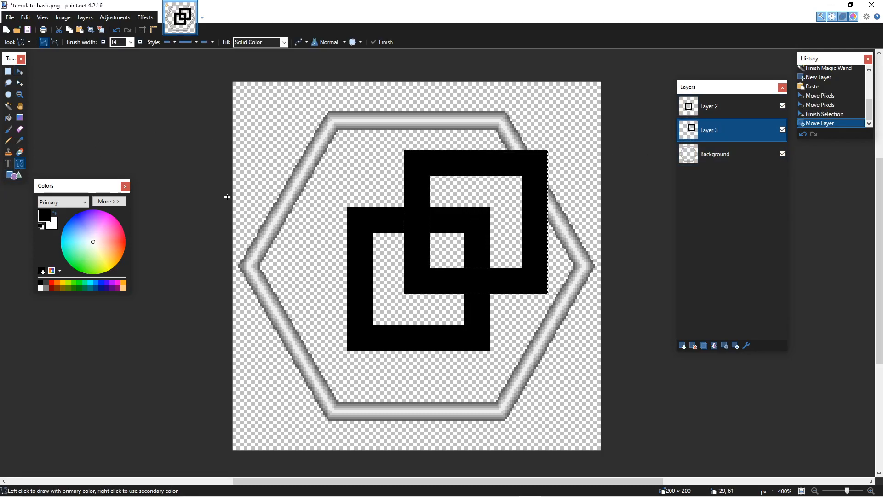
pyautogui.moveTo(417, 164); pyautogui.dragTo(362, 222)
pyautogui.hotkey('ctrl', 'a')
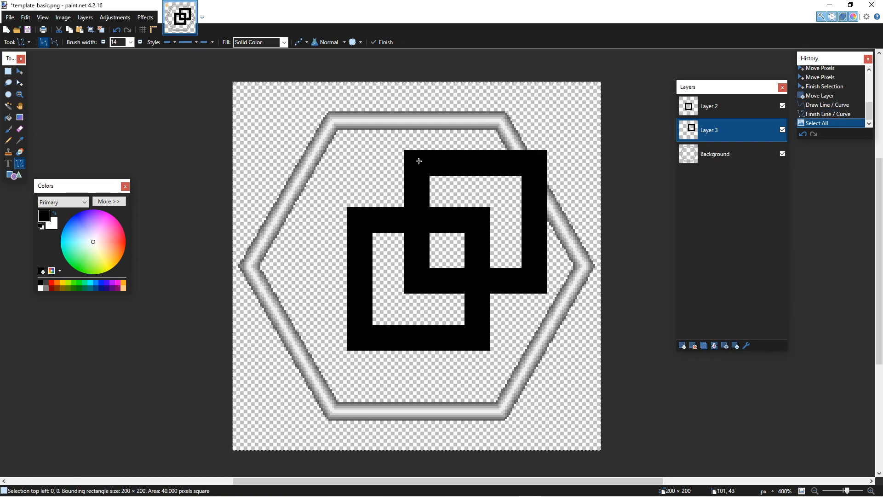
pyautogui.click(683, 345)
pyautogui.moveTo(418, 163)
pyautogui.mouseDown()
pyautogui.moveTo(388, 200)
pyautogui.moveTo(352, 219)
pyautogui.mouseUp()
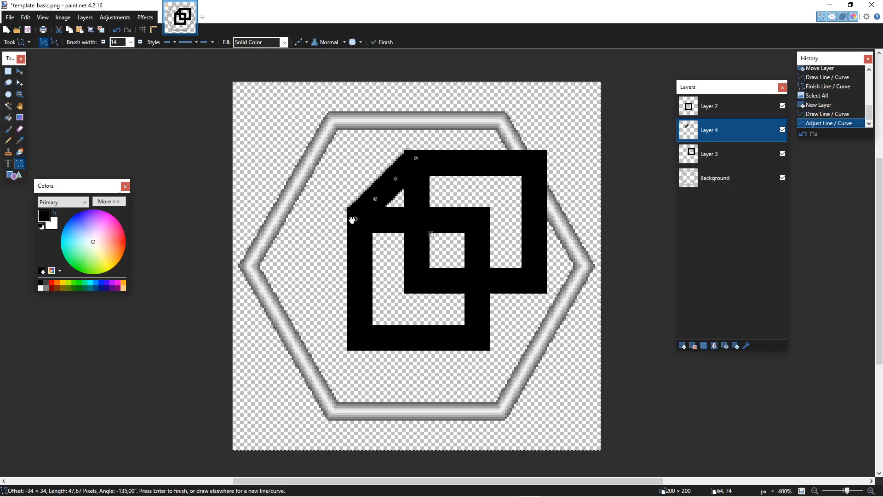
pyautogui.click(298, 42)
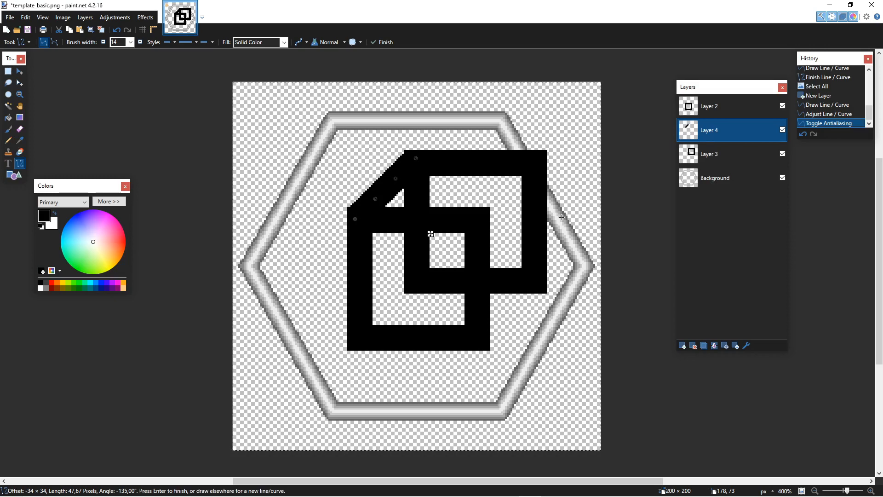
pyautogui.moveTo(431, 234); pyautogui.dragTo(429, 232)
# Step: Try other start and end cap styles on the diagonal line, then restore its flat caps and position
pyautogui.click(208, 45)
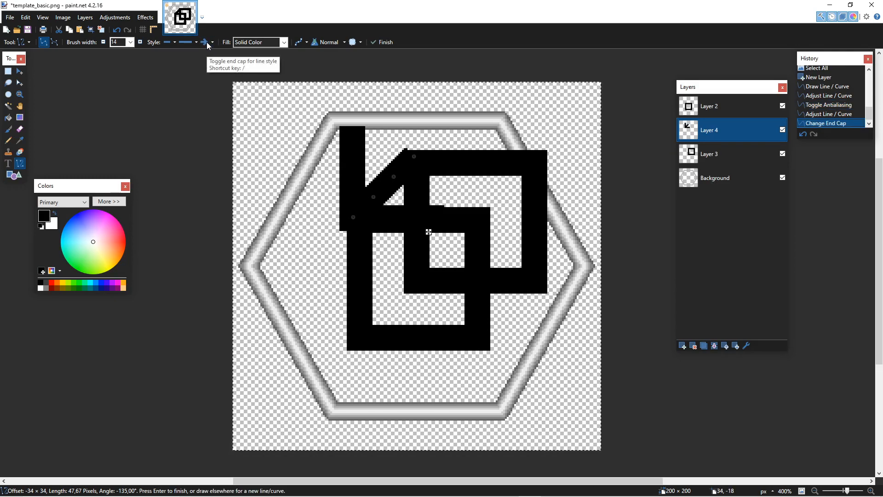
pyautogui.click(208, 45)
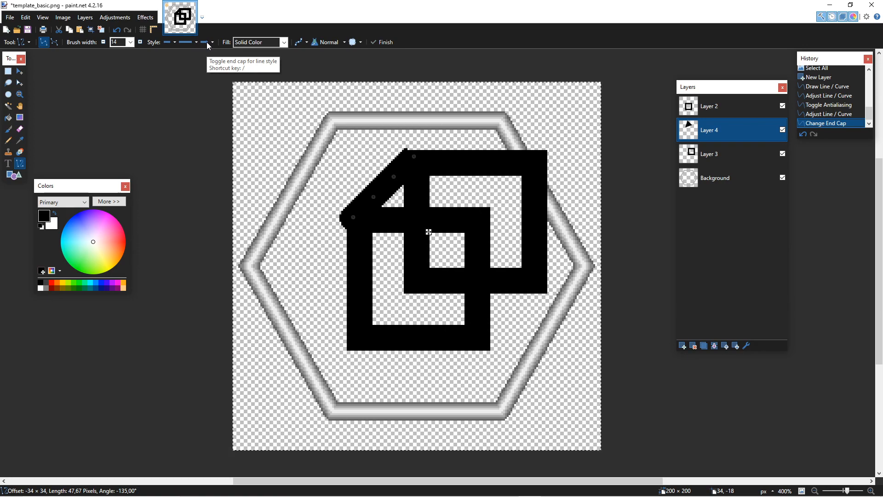
pyautogui.click(168, 43)
pyautogui.click(168, 42)
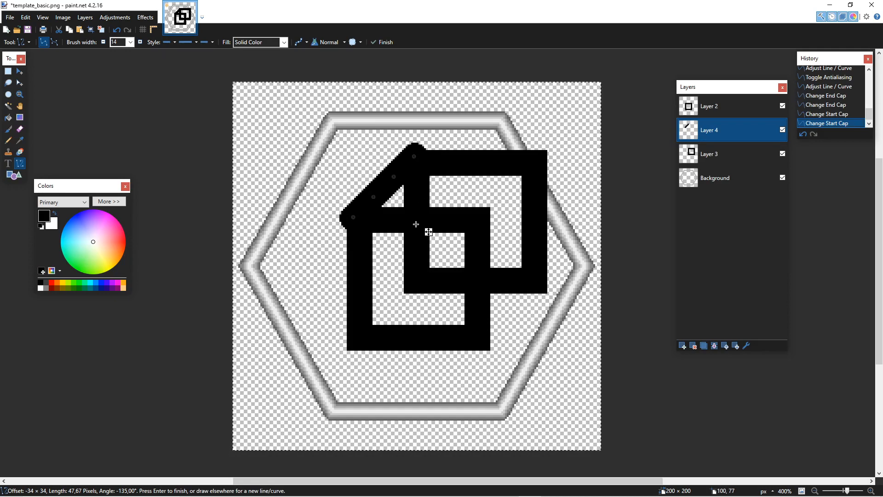
pyautogui.press('Right')
pyautogui.press('Up')
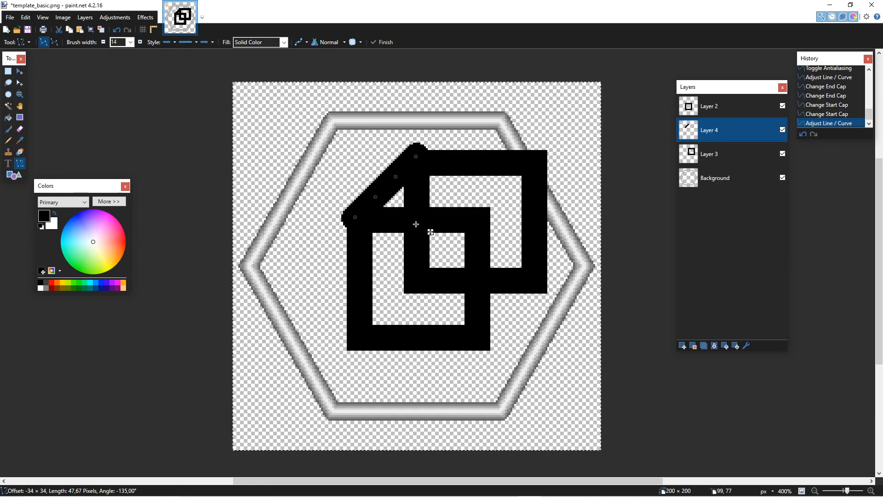
pyautogui.click(167, 41)
pyautogui.click(204, 42)
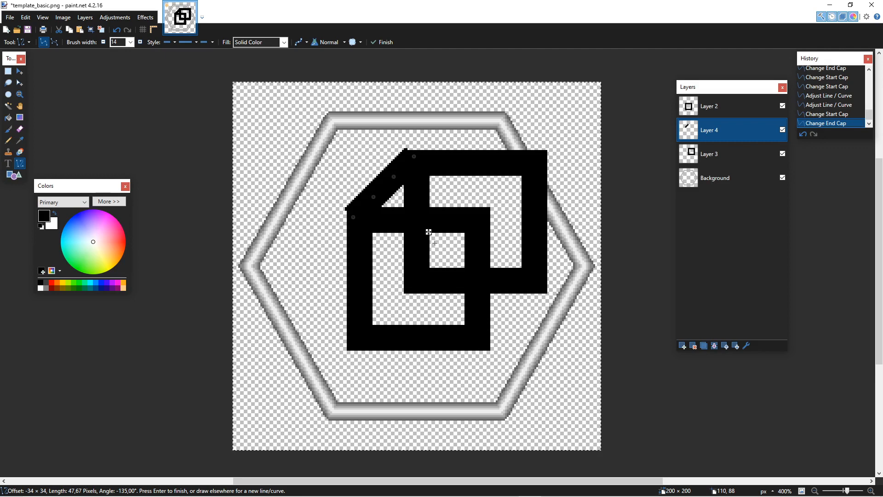
pyautogui.moveTo(427, 233); pyautogui.dragTo(428, 237)
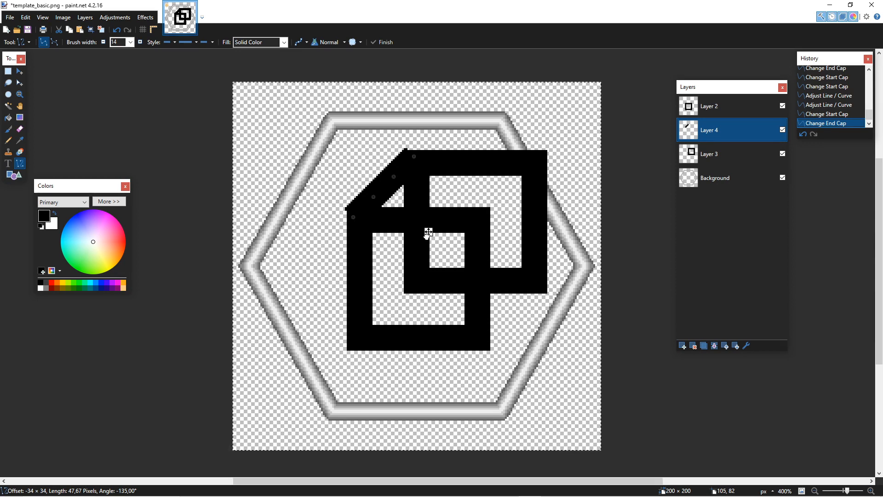
pyautogui.moveTo(429, 237); pyautogui.dragTo(427, 234)
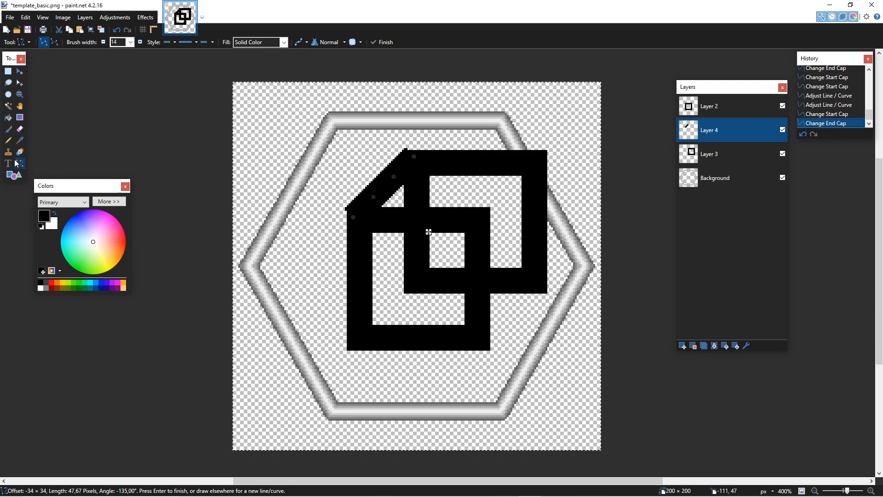
# Step: Erase the parts of the diagonal line that stick out beyond the two squares' upper-left corners using rectangular selections
pyautogui.click(8, 71)
pyautogui.hotkey('ctrl', 'a')
pyautogui.click(348, 133)
pyautogui.moveTo(420, 136); pyautogui.dragTo(393, 148)
pyautogui.press('Delete')
pyautogui.moveTo(338, 200); pyautogui.dragTo(347, 220)
pyautogui.press('Delete')
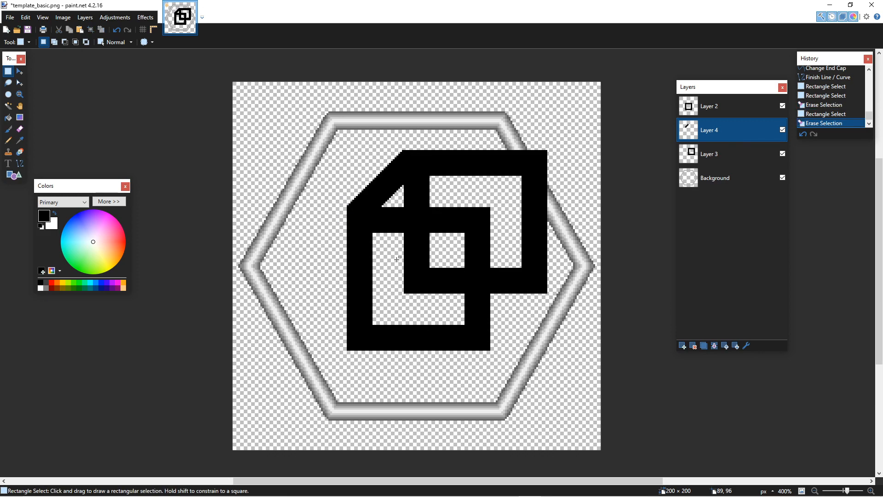
# Step: Hide Layers 3 and 2 and erase the excess pixels at both ends of the diagonal line on Layer 4
pyautogui.click(782, 155)
pyautogui.moveTo(432, 157); pyautogui.dragTo(421, 190)
pyautogui.press('Delete')
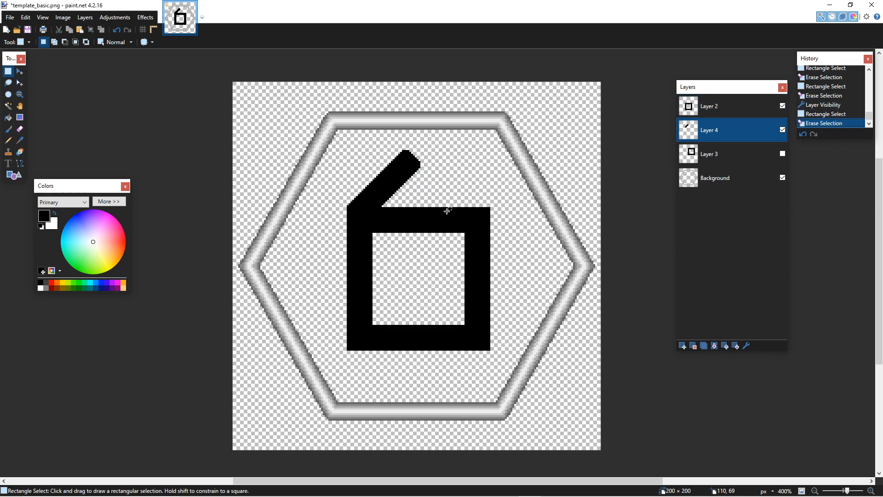
pyautogui.click(782, 105)
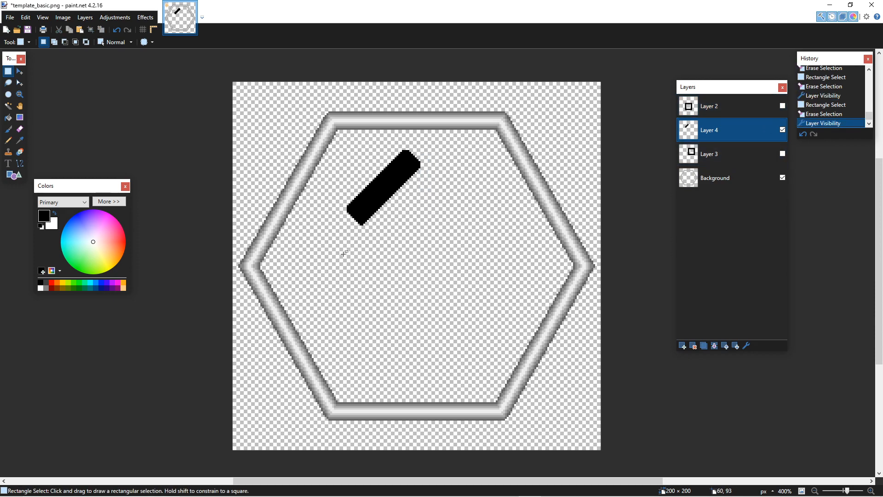
pyautogui.moveTo(348, 229); pyautogui.dragTo(372, 225)
pyautogui.press('Delete')
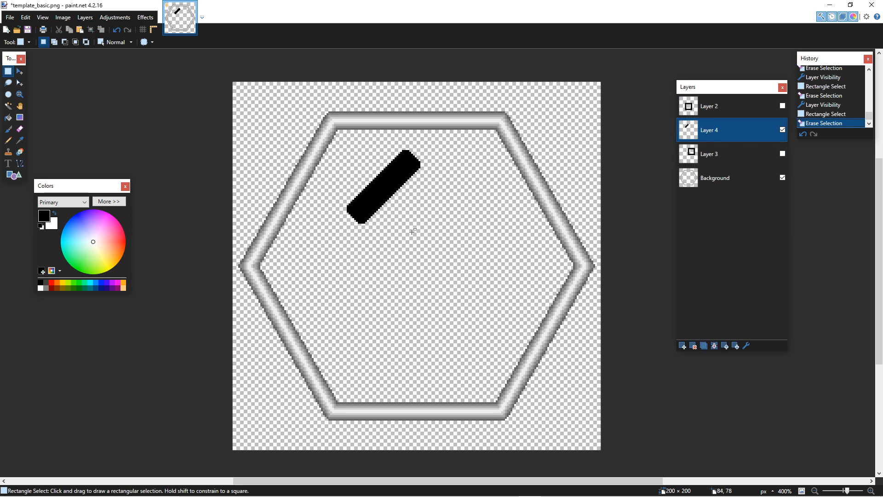
# Step: Show Layer 3 again and move the hidden Layer 2 directly beneath Layer 4
pyautogui.click(782, 155)
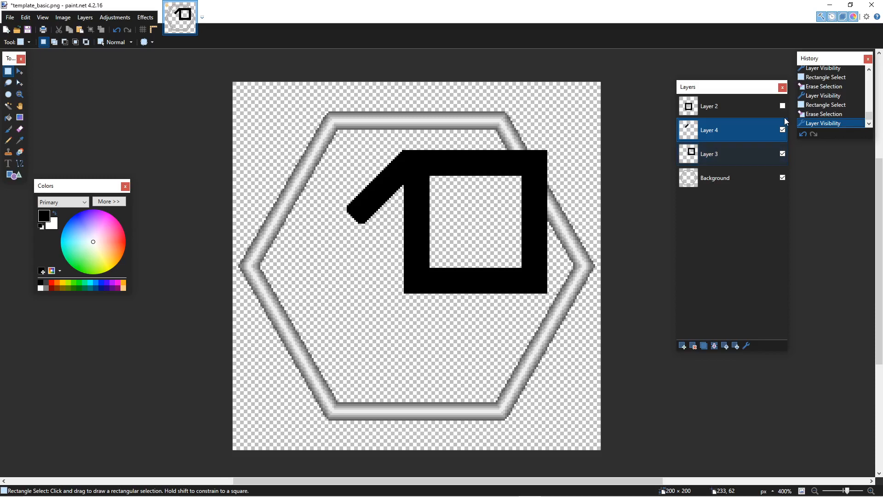
pyautogui.click(729, 152)
pyautogui.moveTo(738, 100); pyautogui.dragTo(738, 122)
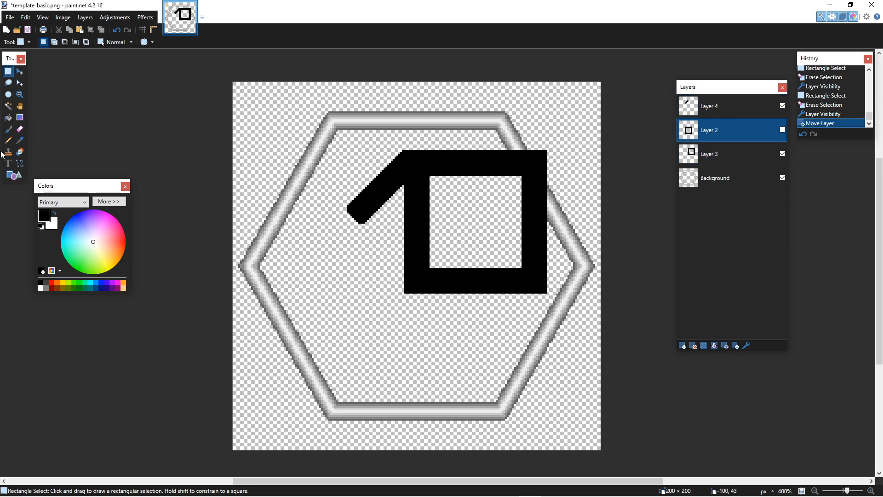
# Step: Set the primary colour to bright red, try a Paint Bucket fill on the hidden Layer 2, and undo the fill
pyautogui.click(10, 118)
pyautogui.moveTo(110, 242); pyautogui.dragTo(136, 236)
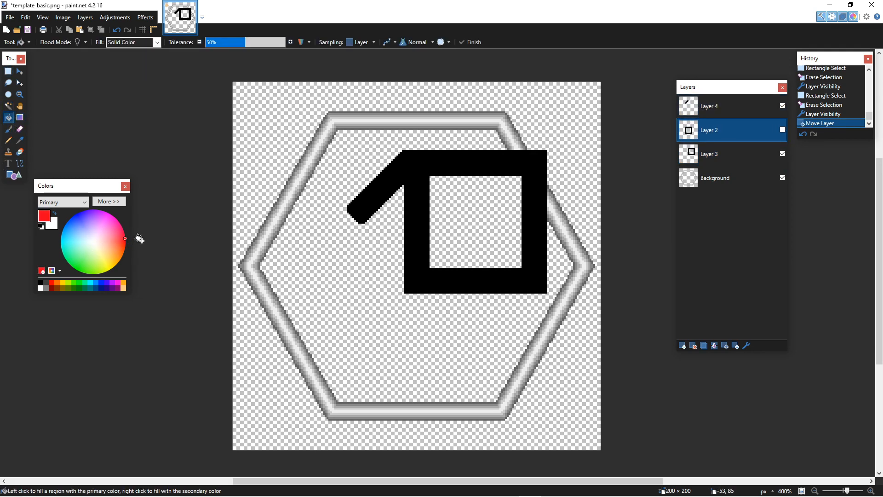
pyautogui.click(374, 201)
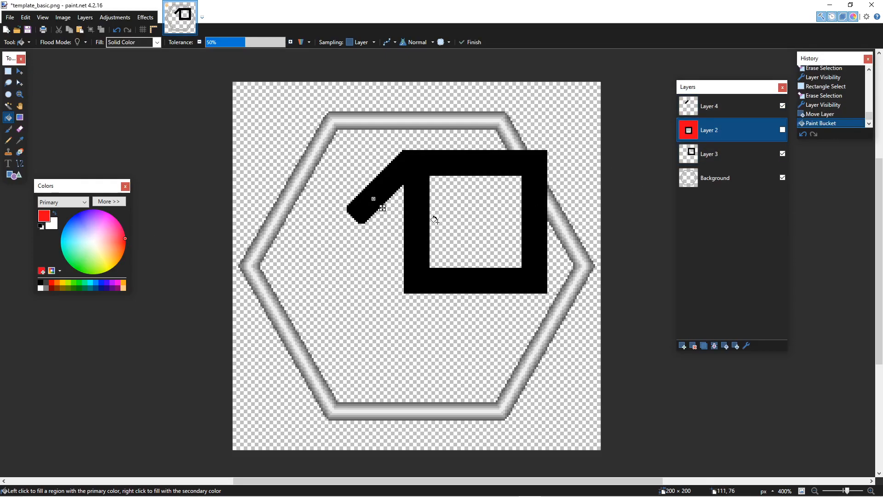
pyautogui.hotkey('ctrl', 'z')
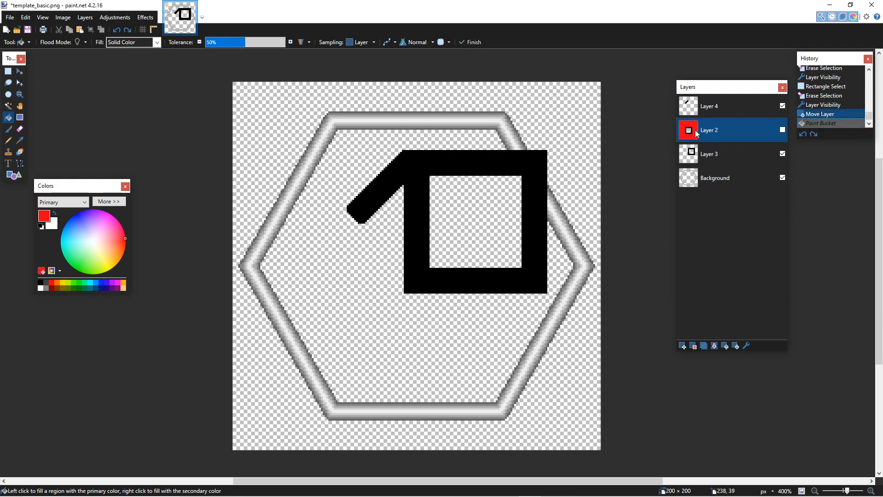
# Step: Fill the diagonal bar on Layer 4 with the bright red primary colour and add a new layer above it
pyautogui.click(706, 107)
pyautogui.click(375, 184)
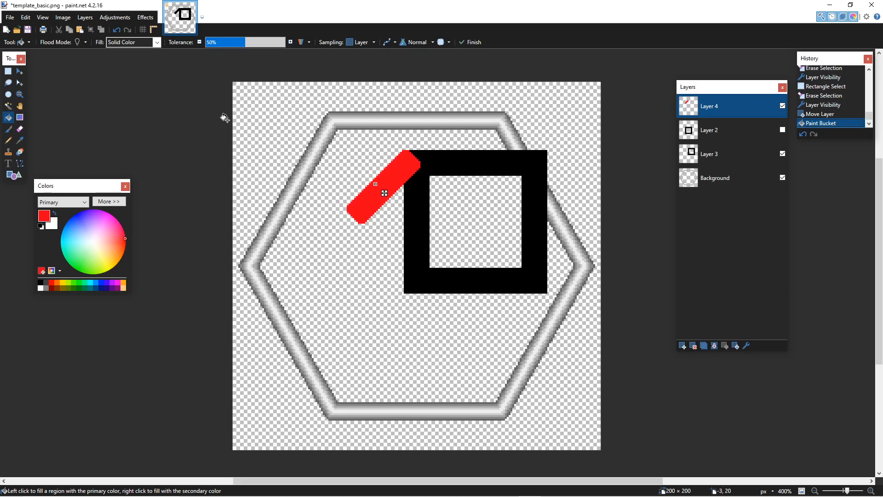
pyautogui.click(8, 71)
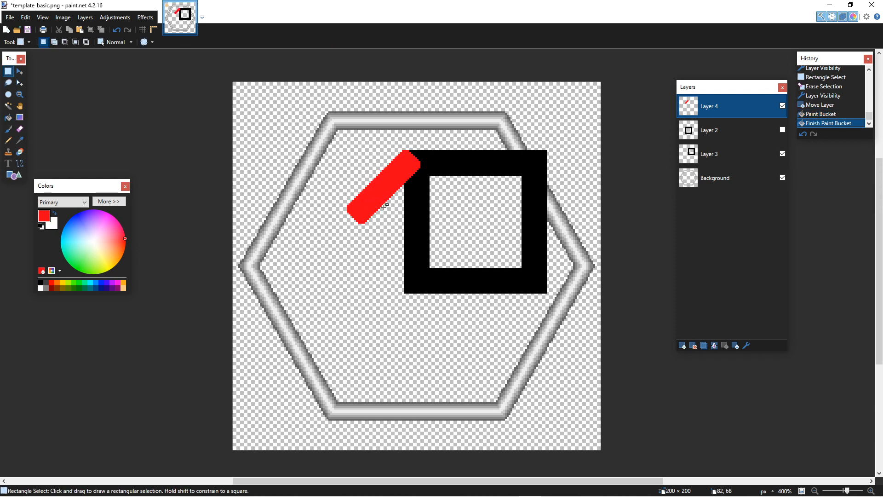
pyautogui.click(682, 346)
pyautogui.moveTo(324, 132); pyautogui.dragTo(439, 235)
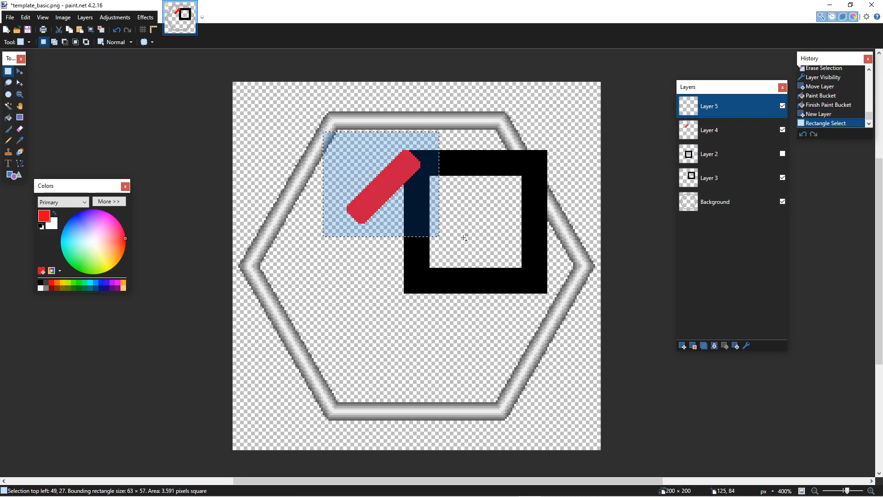
pyautogui.hotkey('ctrl', 'v')
pyautogui.moveTo(454, 250); pyautogui.dragTo(472, 250)
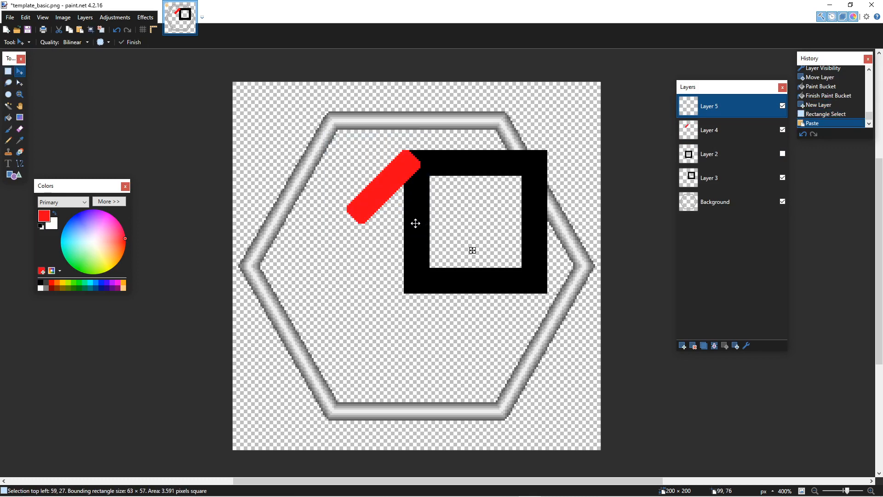
pyautogui.moveTo(545, 250); pyautogui.dragTo(546, 250)
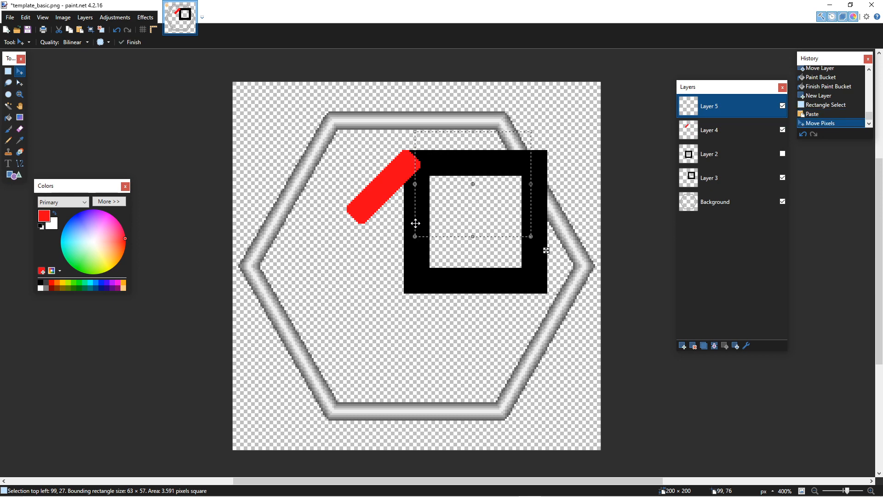
pyautogui.click(697, 133)
pyautogui.click(329, 152)
pyautogui.moveTo(334, 123); pyautogui.dragTo(383, 214)
pyautogui.hotkey('ctrl', 'z')
pyautogui.click(8, 71)
pyautogui.click(284, 144)
pyautogui.moveTo(306, 137); pyautogui.dragTo(429, 246)
pyautogui.click(290, 258)
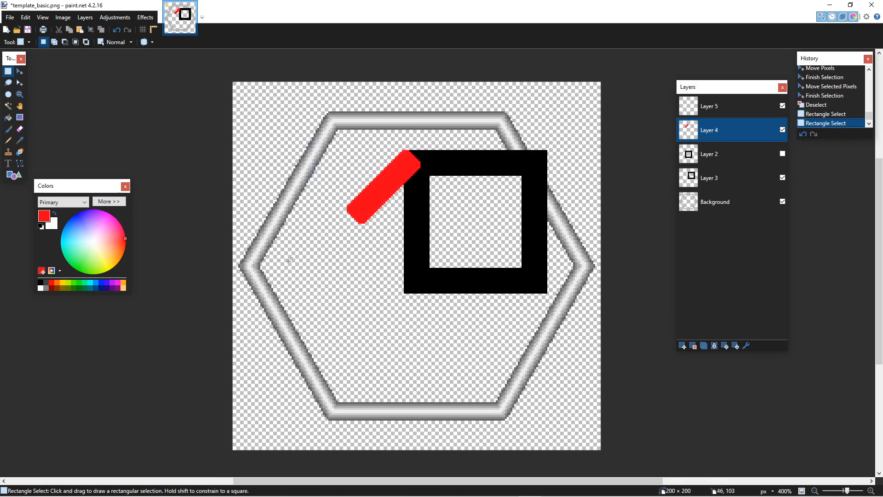
# Step: Select Layer 4's red bar with the Magic Wand and paste a copy onto Layer 5, moved to the black square's upper-right corner
pyautogui.click(8, 106)
pyautogui.click(388, 178)
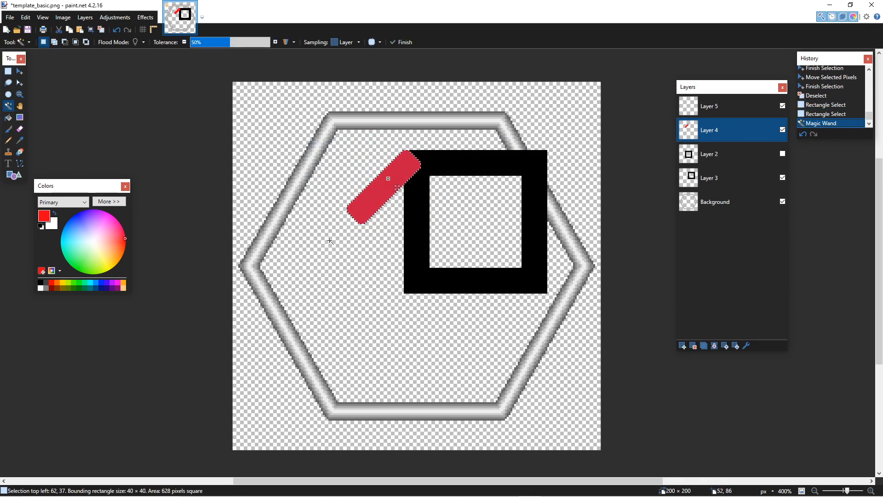
pyautogui.click(719, 107)
pyautogui.hotkey('ctrl', 'v')
pyautogui.moveTo(453, 237); pyautogui.dragTo(561, 237)
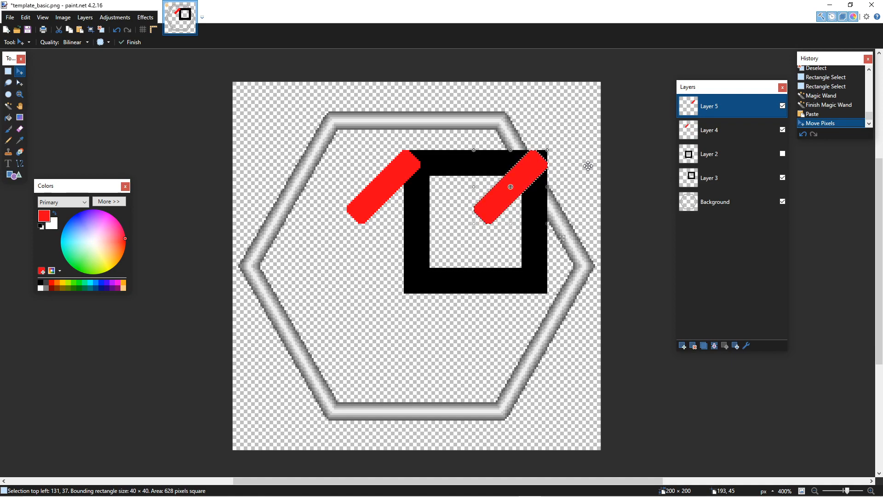
# Step: Paste a second copy of the red bar onto Layer 5 and align it with the black square's lower-left corner
pyautogui.hotkey('ctrl', 'v')
pyautogui.moveTo(434, 238); pyautogui.dragTo(436, 366)
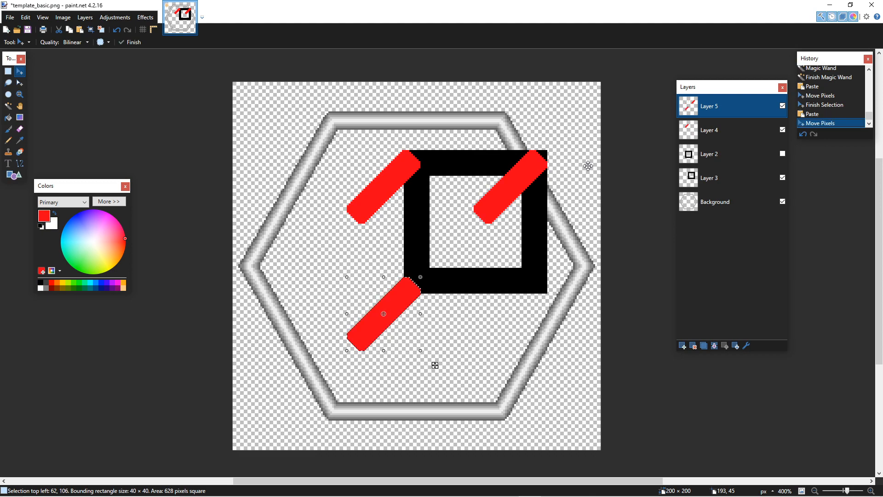
pyautogui.press('Up')
pyautogui.press('Down')
# Step: Paste another red bar onto Layer 5, leaving it in place over the original at the square's upper-left corner
pyautogui.hotkey('ctrl', 'v')
pyautogui.scroll(-6, 588, 165)
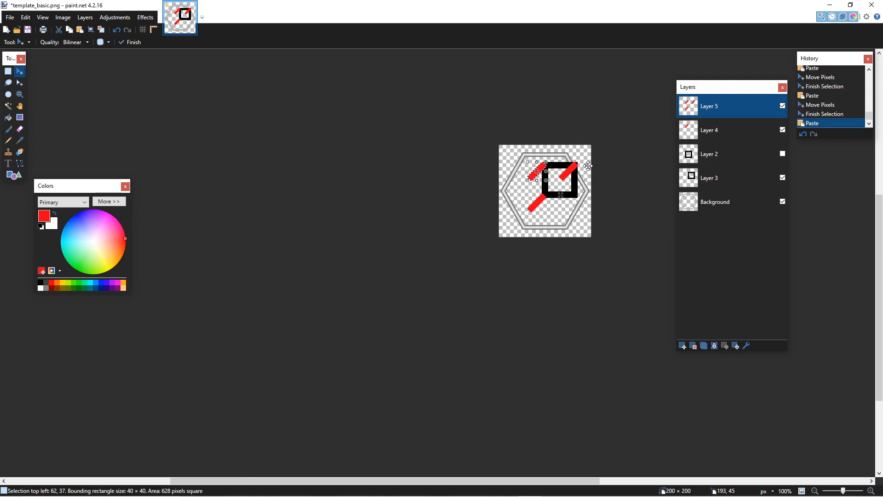
pyautogui.scroll(5, 548, 194)
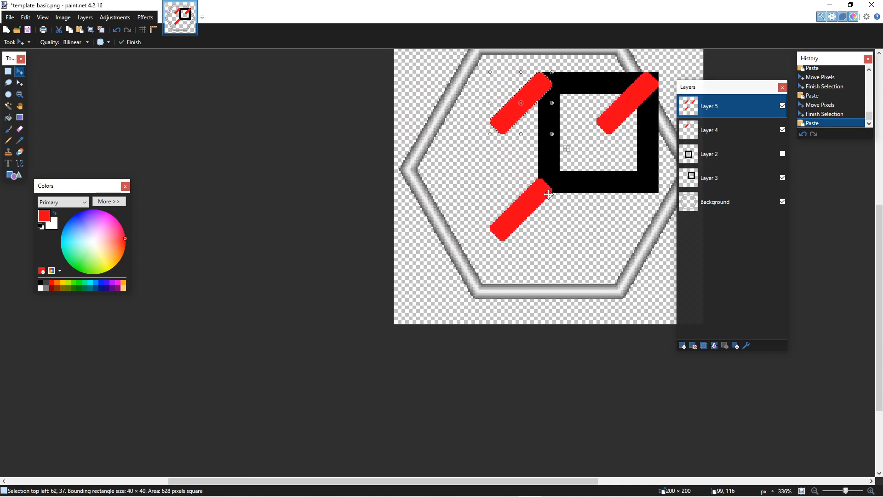
pyautogui.scroll(1, 549, 194)
pyautogui.moveTo(370, 482); pyautogui.dragTo(440, 478)
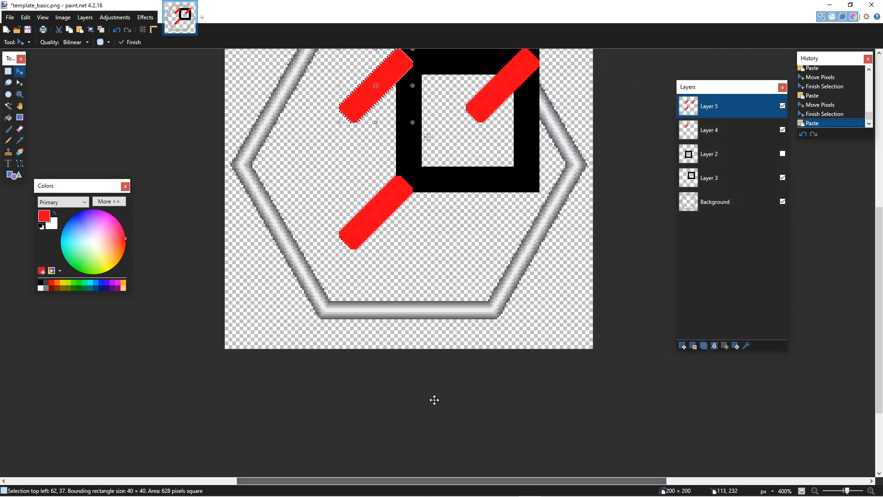
pyautogui.scroll(1, 428, 322)
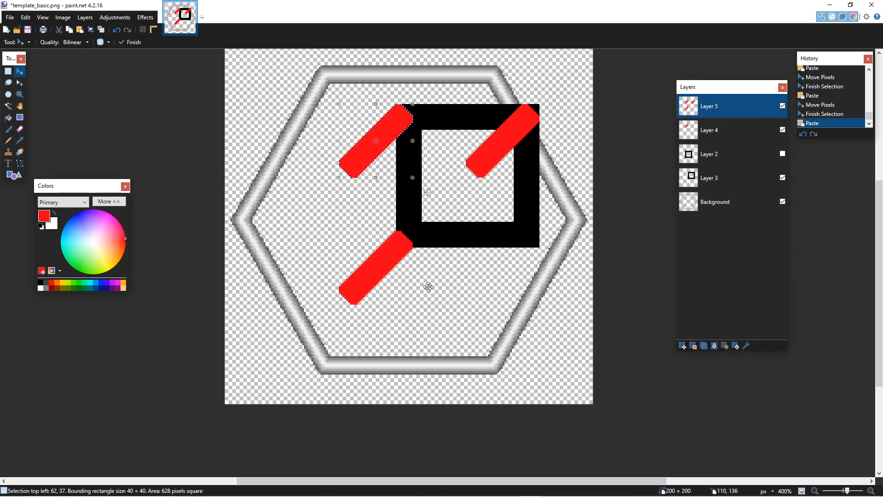
# Step: Paste one more red bar and nudge it onto the black square's lower-right corner, level with the lower-left bar
pyautogui.hotkey('ctrl', 'v')
pyautogui.hotkey('ctrl', 'Down')
pyautogui.hotkey('ctrl', 'Down')
pyautogui.hotkey('ctrl', 'Down')
pyautogui.hotkey('ctrl', 'Down')
pyautogui.hotkey('ctrl', 'Down')
pyautogui.hotkey('ctrl', 'Down')
pyautogui.hotkey('ctrl', 'Down')
pyautogui.hotkey('ctrl', 'Right')
pyautogui.hotkey('ctrl', 'Right')
pyautogui.hotkey('ctrl', 'Right')
pyautogui.hotkey('ctrl', 'Right')
pyautogui.hotkey('ctrl', 'Right')
pyautogui.hotkey('ctrl', 'Right')
pyautogui.hotkey('ctrl', 'Right')
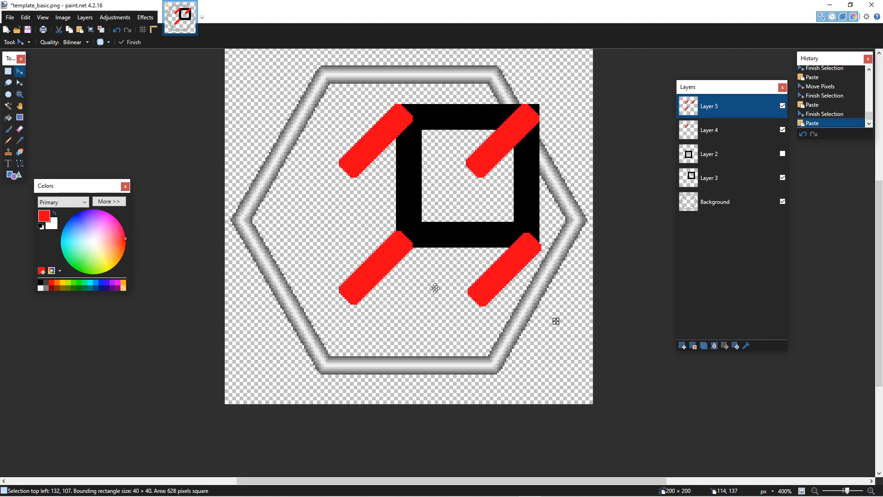
pyautogui.press('Left')
pyautogui.press('Up')
pyautogui.press('Up')
pyautogui.press('Up')
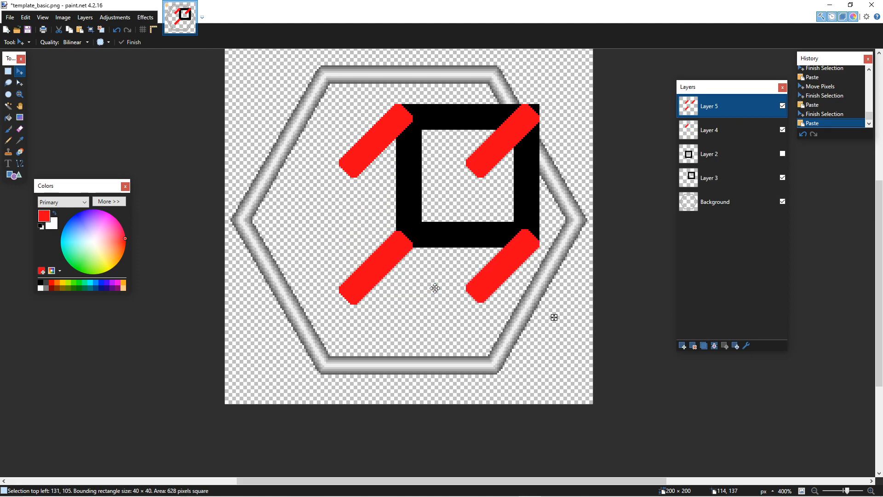
pyautogui.press('Down')
pyautogui.press('Up')
pyautogui.press('Down')
pyautogui.press('Down')
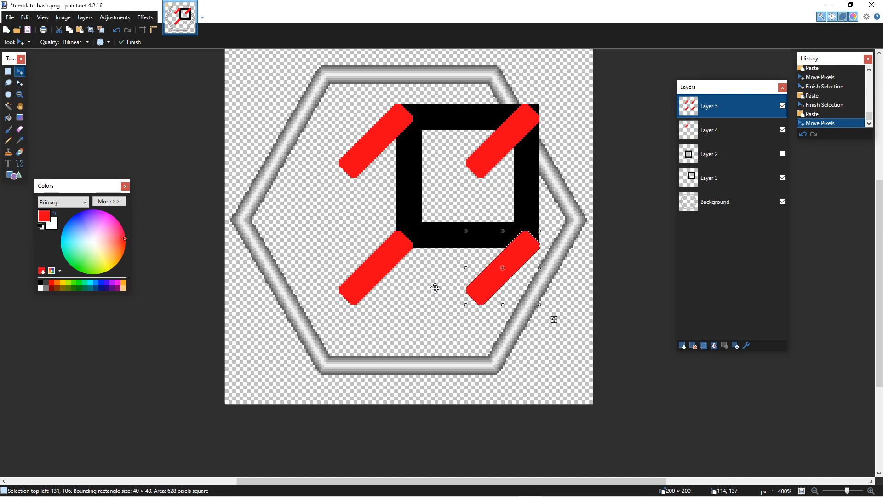
# Step: Delete Layer 4, which holds the original diagonal bar
pyautogui.click(716, 134)
pyautogui.click(695, 346)
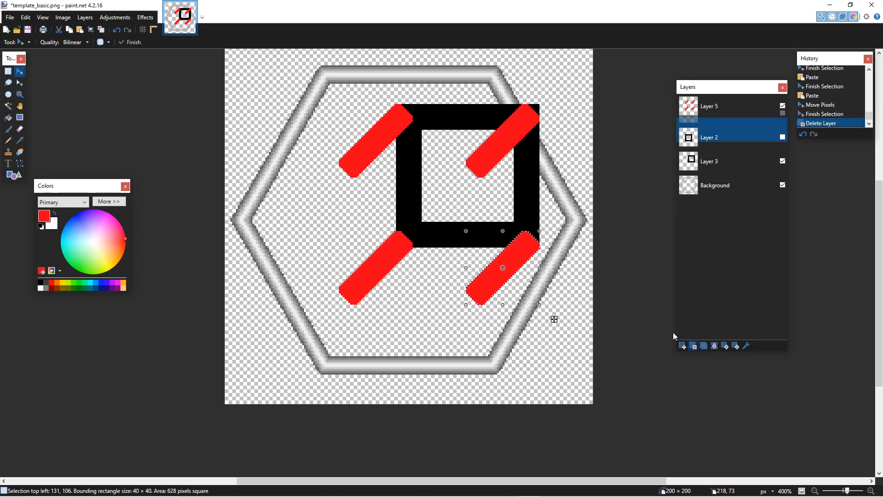
# Step: Place Layer 5 directly beneath Layer 2, make Layer 2 visible and clear the selection
pyautogui.moveTo(701, 133); pyautogui.dragTo(713, 154)
pyautogui.click(782, 106)
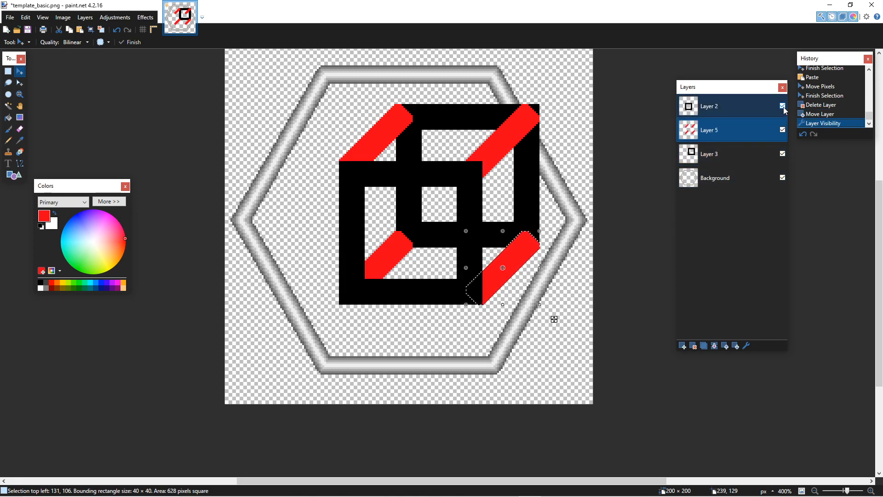
pyautogui.click(8, 72)
pyautogui.click(326, 167)
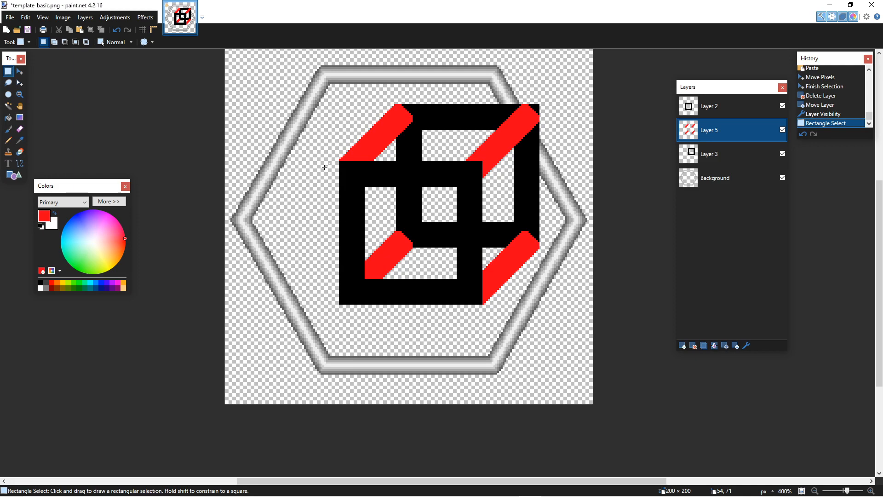
# Step: Hide the Background and use the Magic Wand on Layer 2 to select the front square together with its interior
pyautogui.click(751, 104)
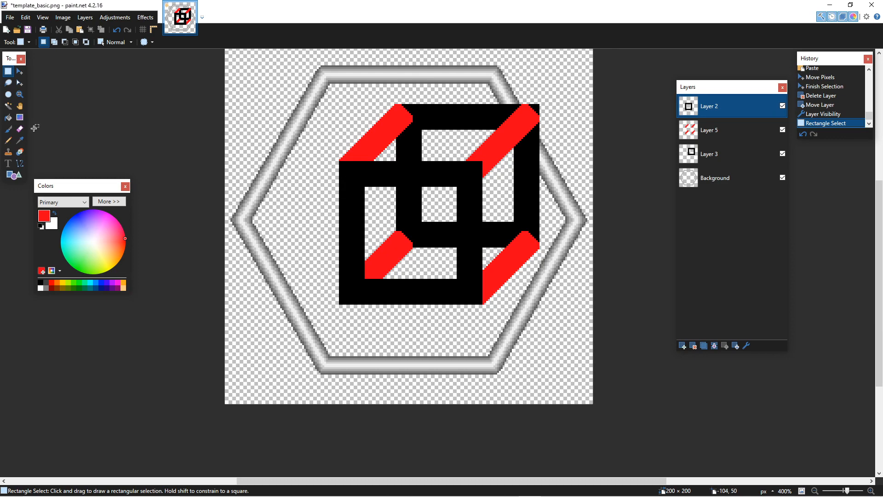
pyautogui.click(782, 178)
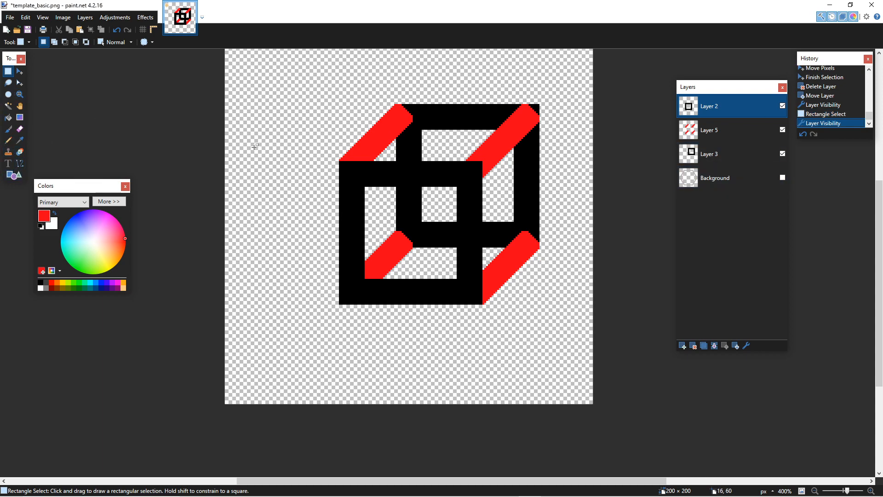
pyautogui.click(8, 105)
pyautogui.click(352, 188)
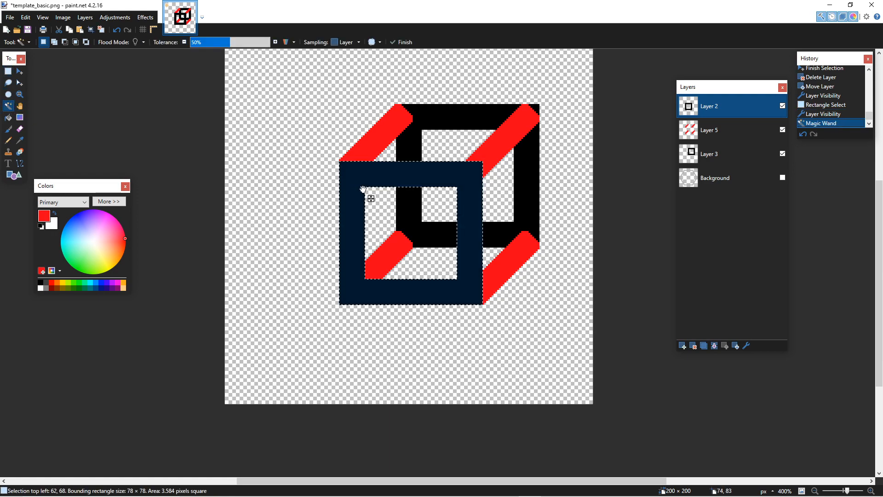
pyautogui.keyDown('ctrl'); pyautogui.click(407, 224); pyautogui.keyUp('ctrl')
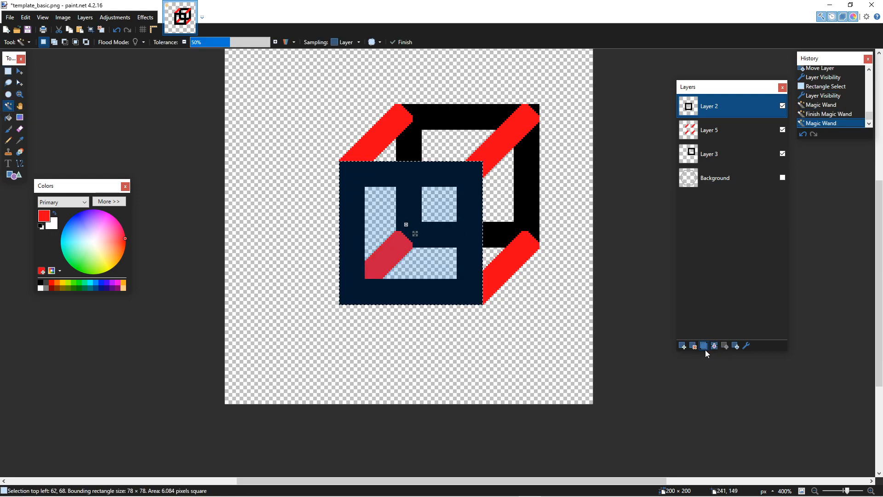
# Step: Hide Layers 5, 2 and 3 while keeping the front square's area selected
pyautogui.click(782, 130)
pyautogui.click(783, 106)
pyautogui.click(782, 153)
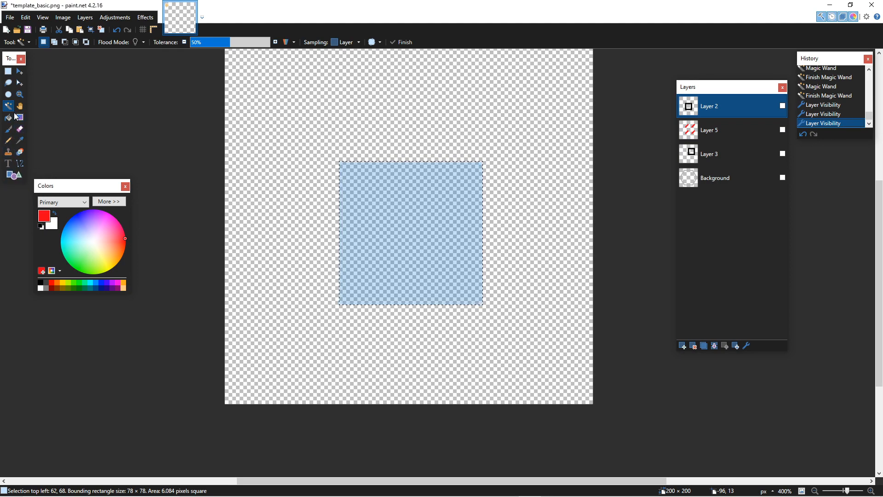
pyautogui.click(13, 175)
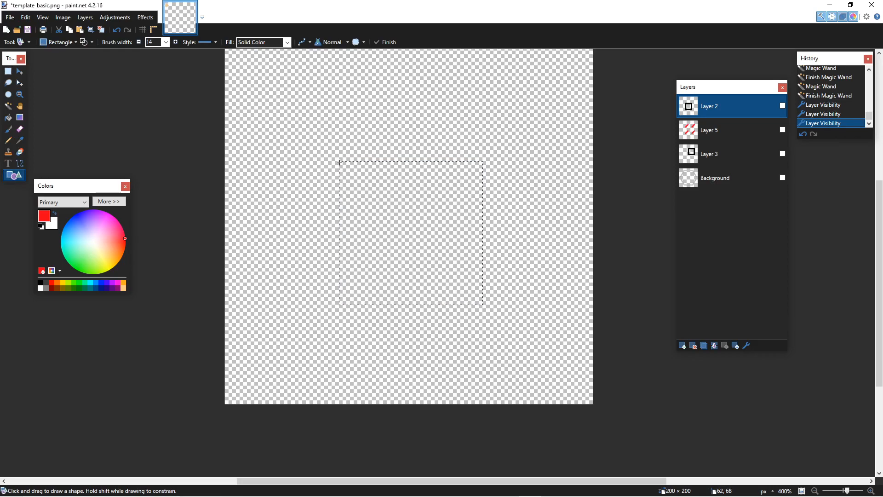
pyautogui.moveTo(339, 162); pyautogui.dragTo(481, 304)
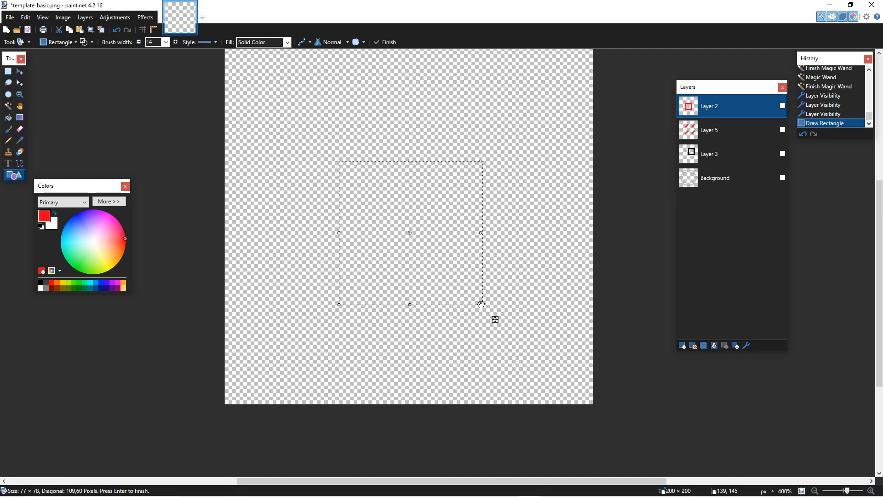
pyautogui.hotkey('ctrl', 'z')
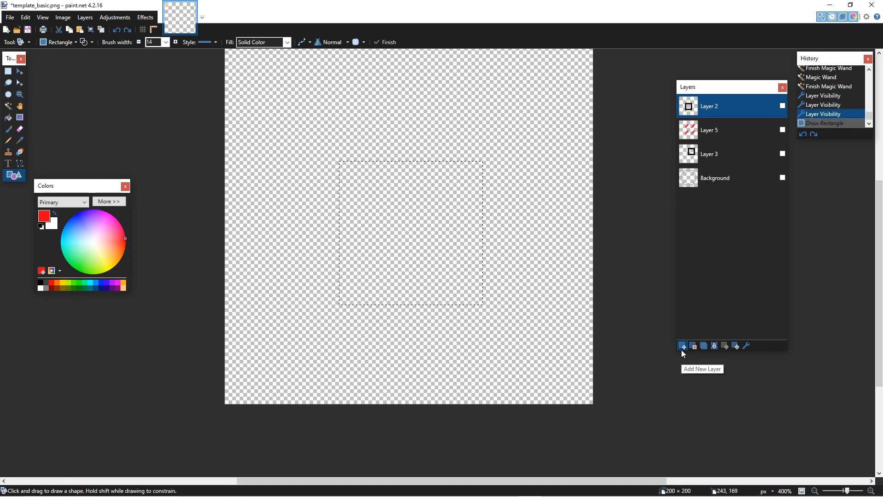
# Step: On a new layer, draw a 78 × 78 pixel rectangle outline filling the selection, trying green before recolouring it bright red
pyautogui.click(683, 346)
pyautogui.moveTo(340, 164)
pyautogui.mouseDown()
pyautogui.moveTo(445, 279)
pyautogui.moveTo(482, 304)
pyautogui.mouseUp()
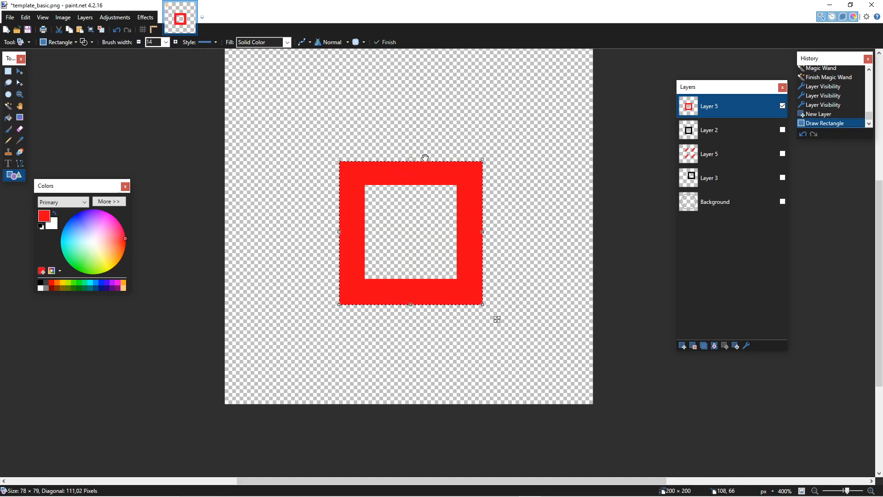
pyautogui.click(425, 159)
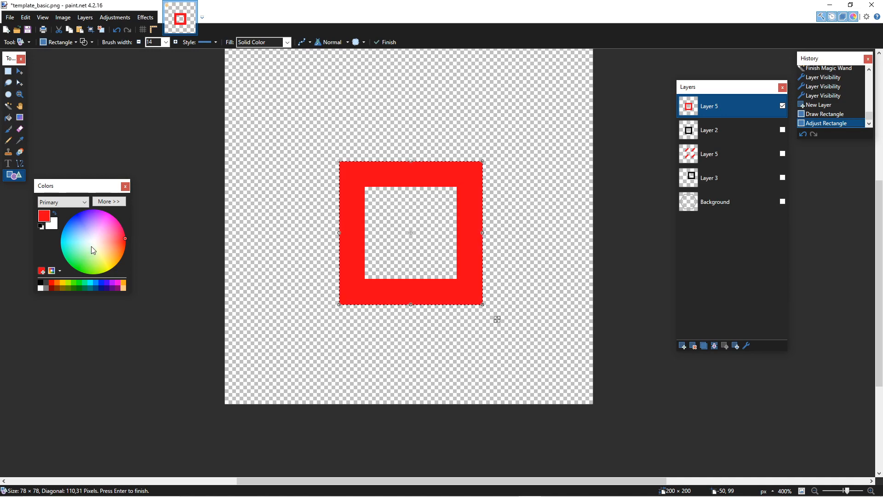
pyautogui.click(89, 268)
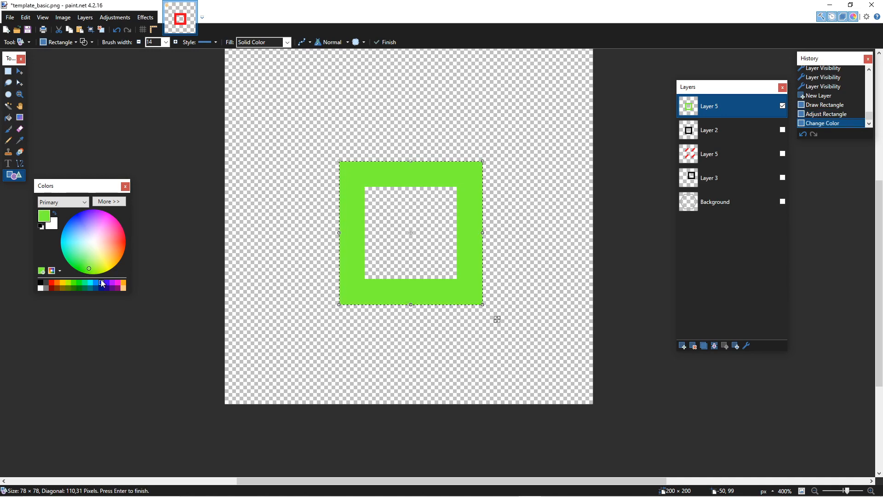
pyautogui.click(52, 284)
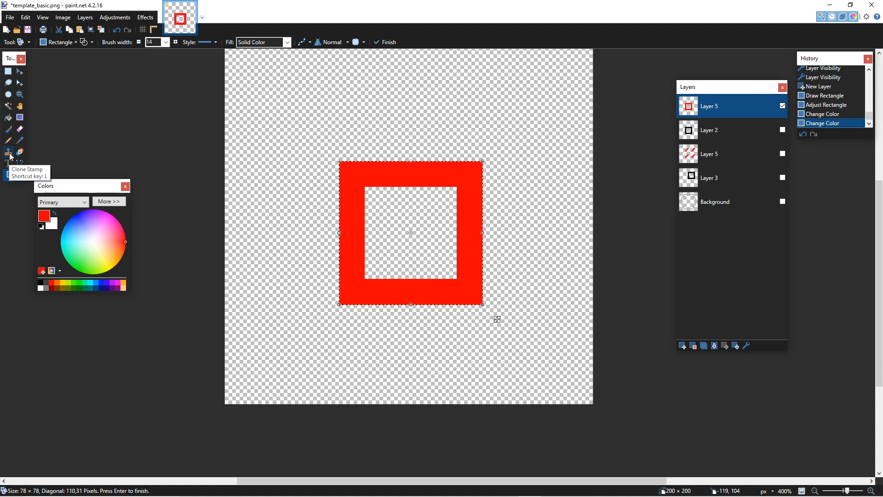
# Step: With the Pencil in black, draw a vertical line across the red frame's upper side, flush with the opening's left edge
pyautogui.scroll(1, 414, 261)
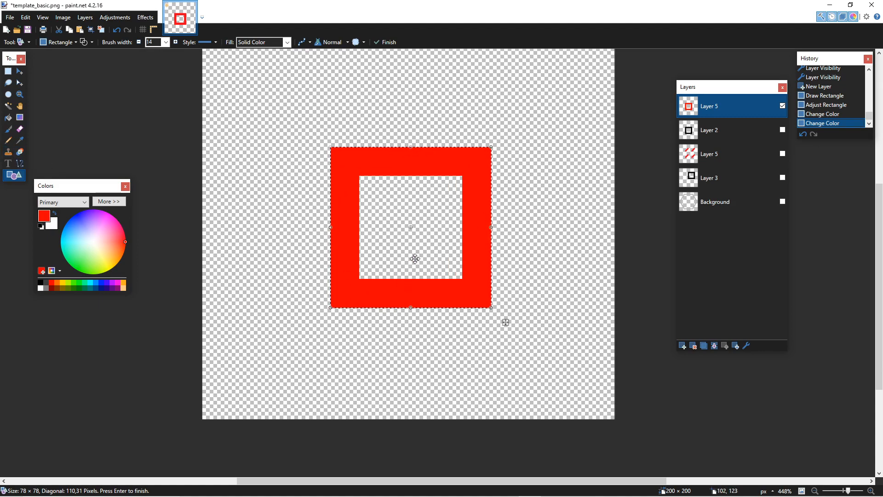
pyautogui.scroll(2, 414, 261)
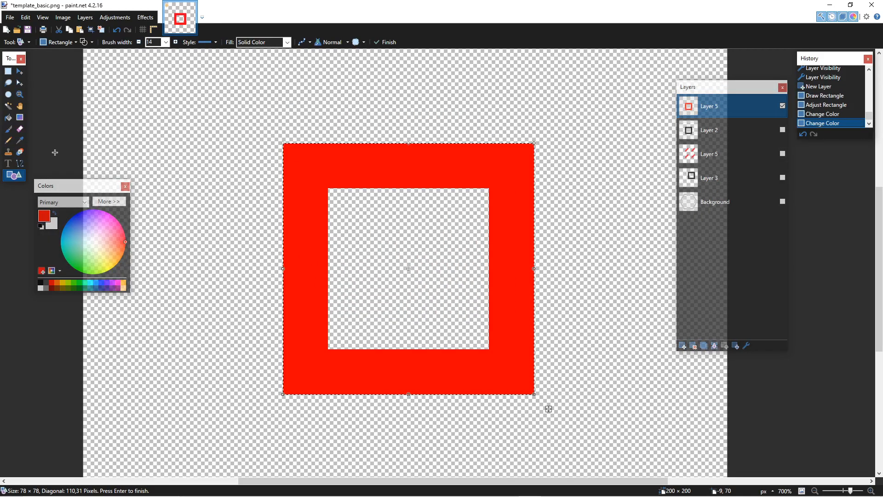
pyautogui.click(8, 140)
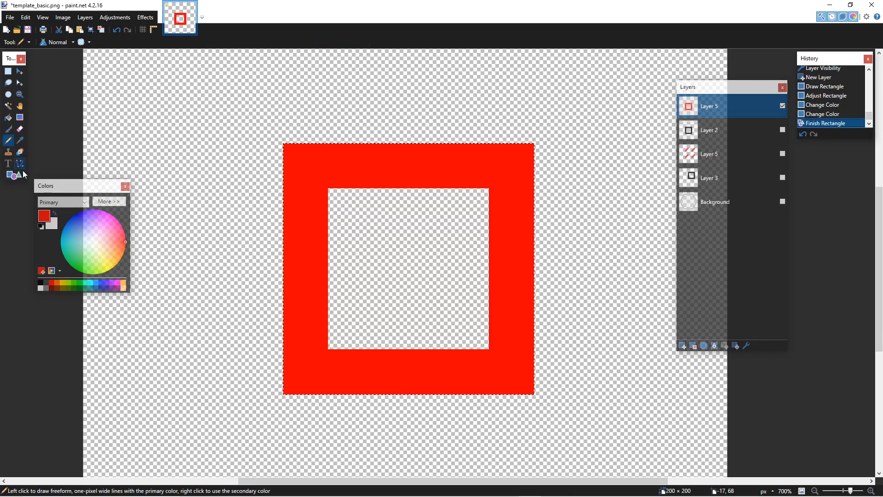
pyautogui.click(42, 226)
pyautogui.moveTo(329, 187); pyautogui.dragTo(329, 143)
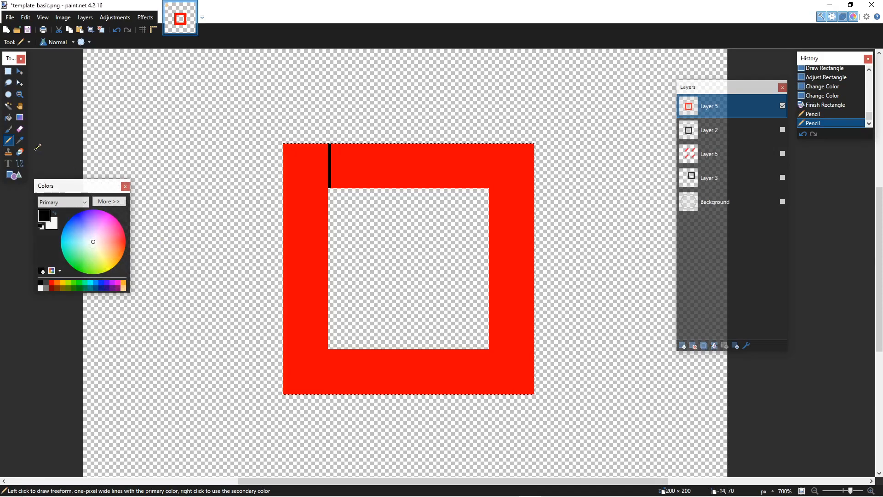
# Step: Draw a black vertical line of brush width 1 across the red frame's lower side, flush with the opening's left edge
pyautogui.click(20, 163)
pyautogui.moveTo(328, 350); pyautogui.dragTo(330, 394)
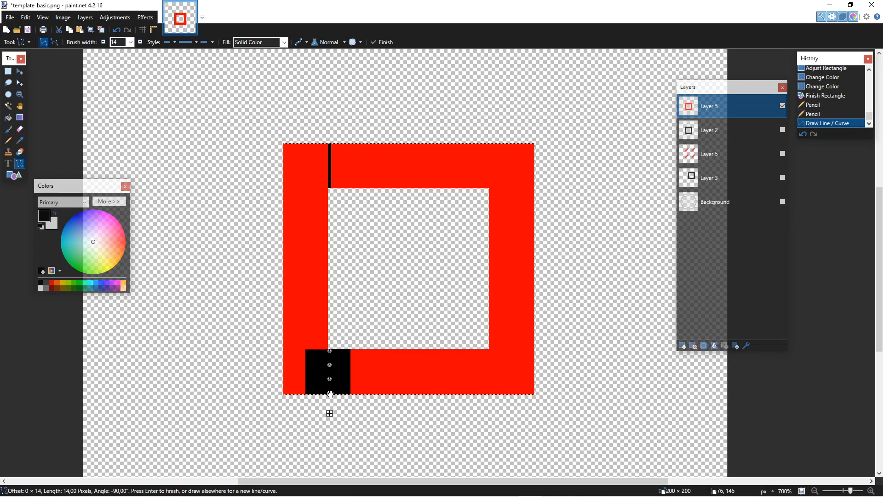
pyautogui.write('1')
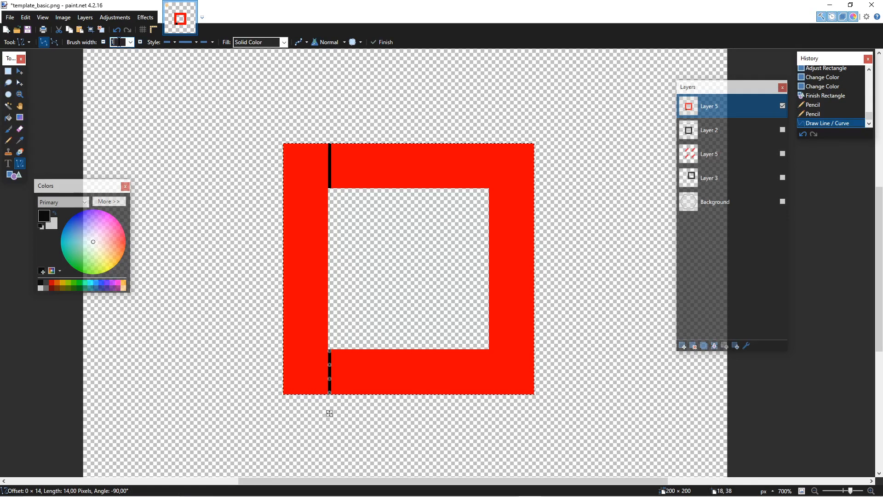
pyautogui.click(254, 159)
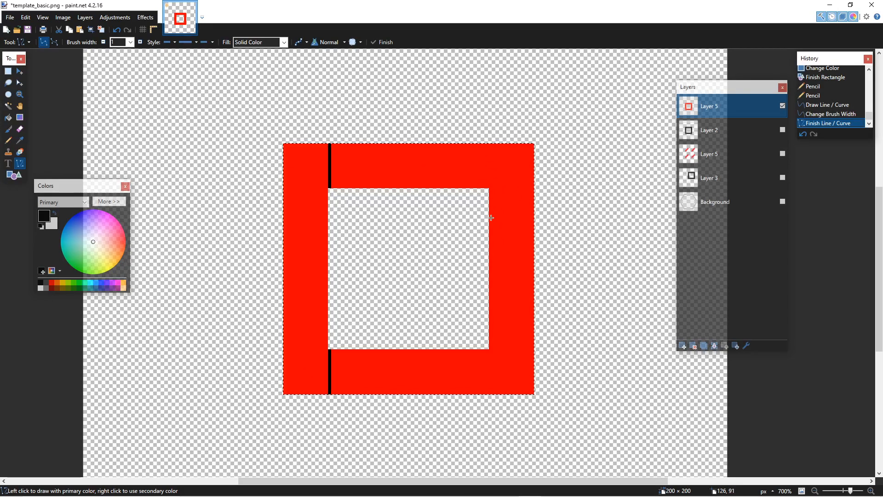
# Step: Undo the black vertical lines across the red frame's upper and lower sides
pyautogui.hotkey('ctrl', 'z')
pyautogui.hotkey('ctrl', 'z')
pyautogui.hotkey('ctrl', 'z')
pyautogui.hotkey('ctrl', 'z')
pyautogui.hotkey('ctrl', 'z')
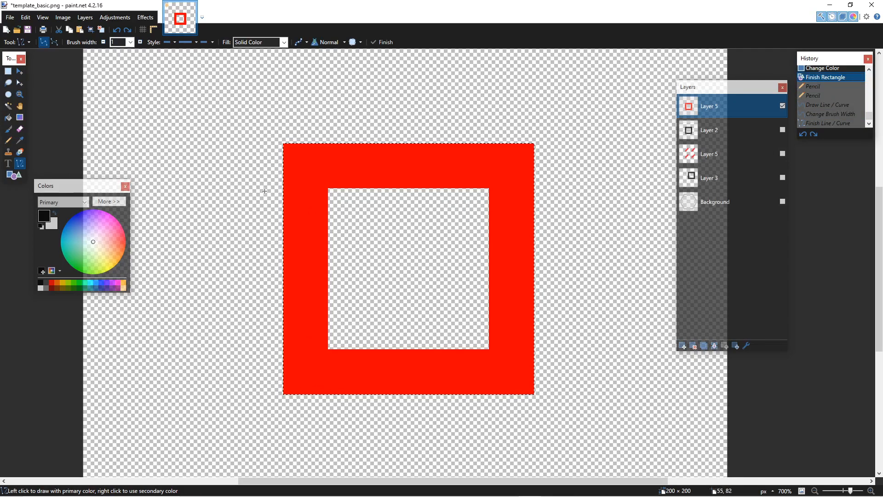
# Step: Draw a black diagonal line of brush width 2 joining the opening's upper-left corner to the frame's upper-left corner
pyautogui.moveTo(329, 187); pyautogui.dragTo(282, 142)
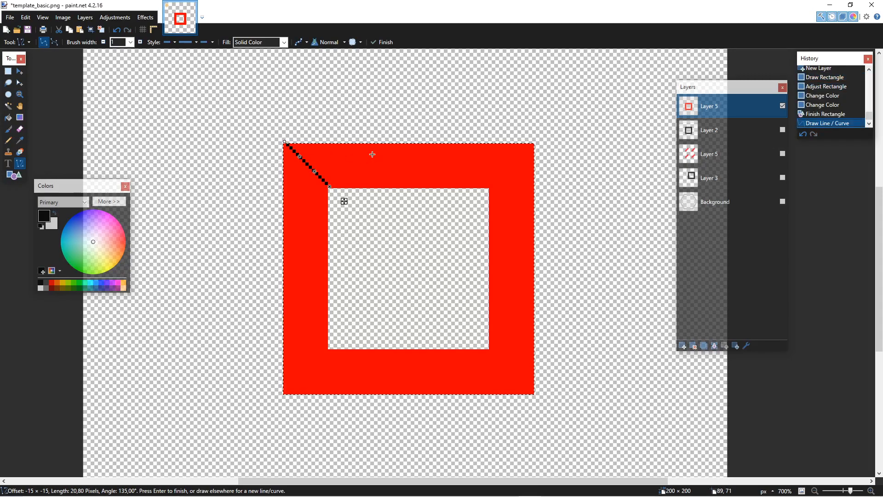
pyautogui.press('Return')
pyautogui.hotkey('ctrl', 'z')
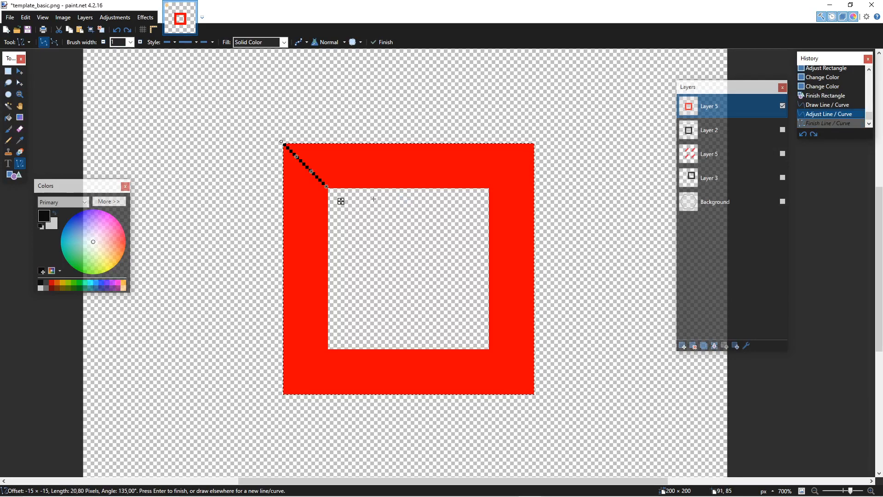
pyautogui.click(141, 42)
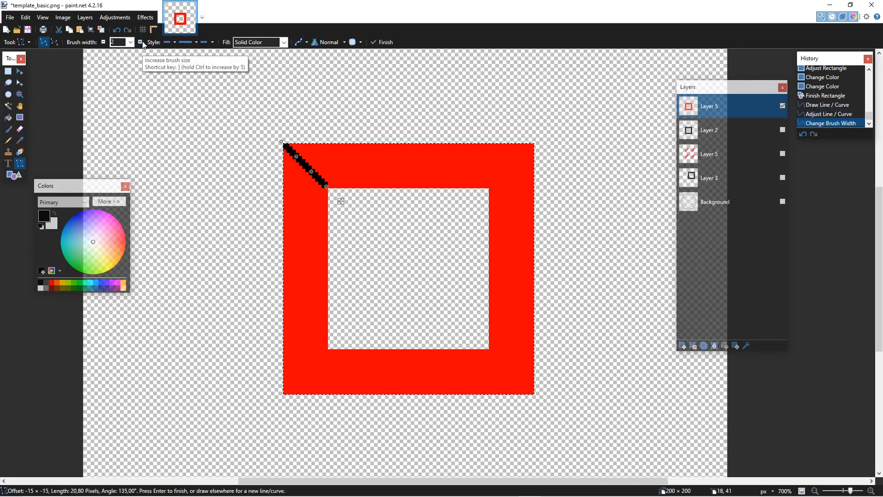
pyautogui.click(142, 42)
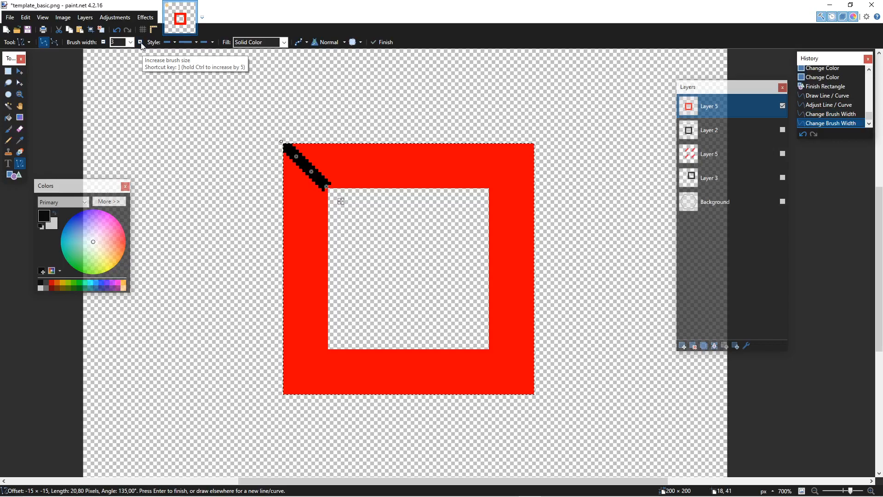
pyautogui.click(102, 46)
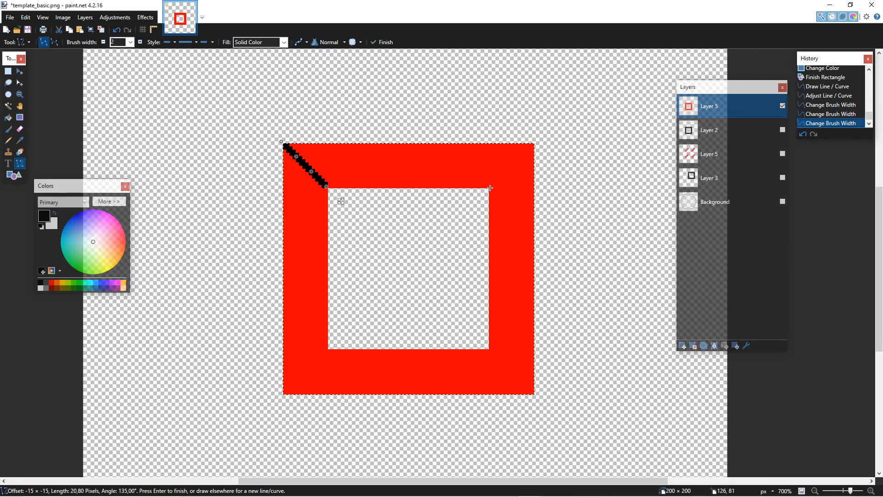
# Step: Draw matching black diagonals from the opening's upper-right, lower-right and lower-left corners to the frame's outer corners
pyautogui.moveTo(490, 188); pyautogui.dragTo(532, 153)
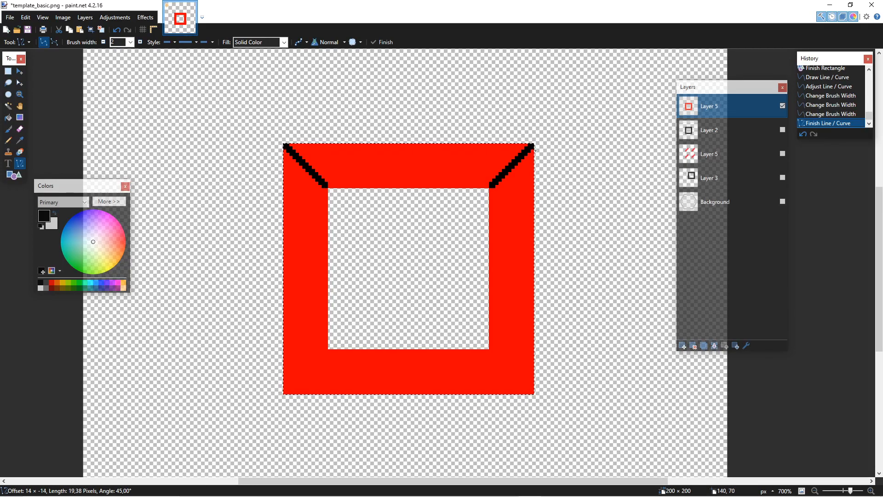
pyautogui.press('Return')
pyautogui.moveTo(492, 351)
pyautogui.mouseDown()
pyautogui.moveTo(552, 411)
pyautogui.moveTo(547, 405)
pyautogui.mouseUp()
pyautogui.press('Return')
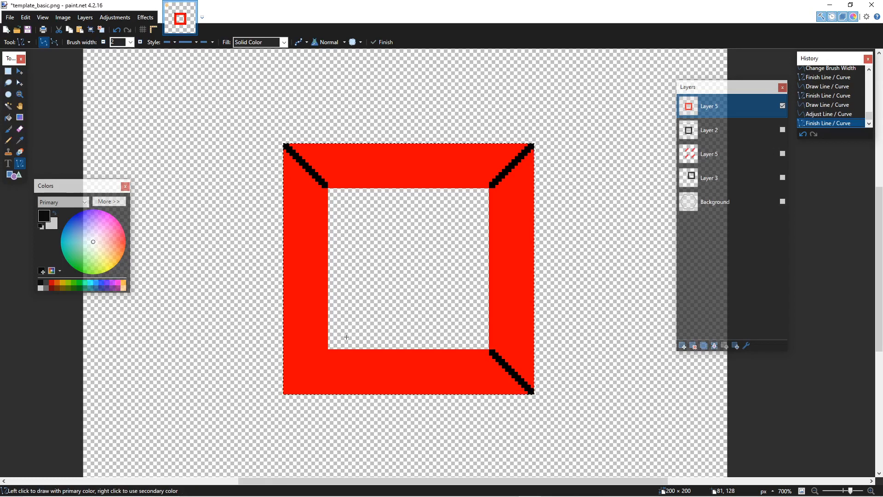
pyautogui.moveTo(329, 351); pyautogui.dragTo(274, 405)
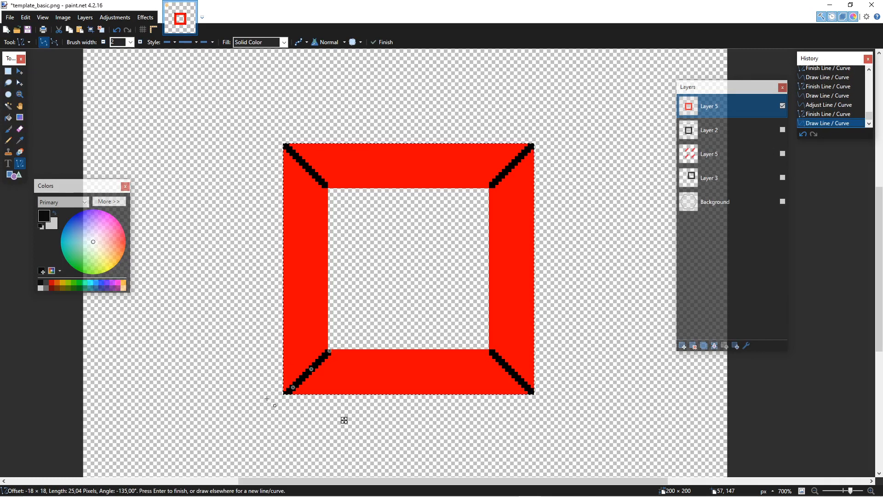
pyautogui.moveTo(344, 420); pyautogui.dragTo(341, 420)
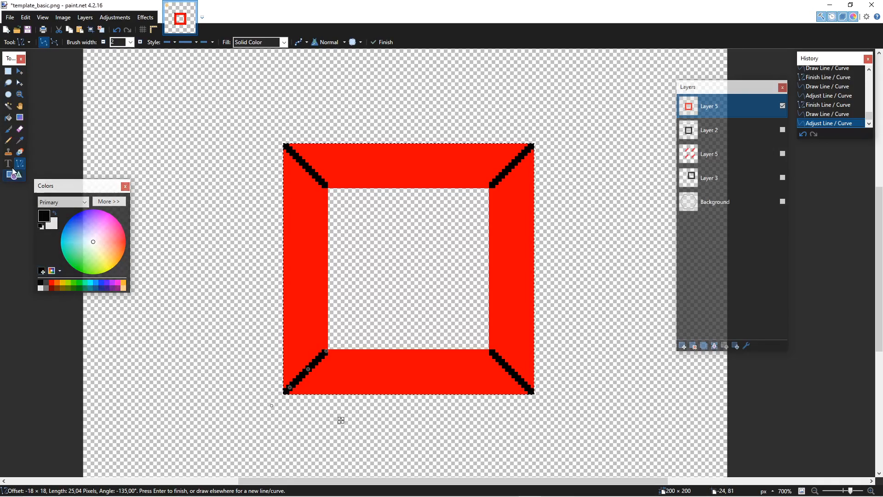
# Step: With the Pencil, add black pixels to square off the inner ends of the two upper diagonals at the opening's corners
pyautogui.click(8, 141)
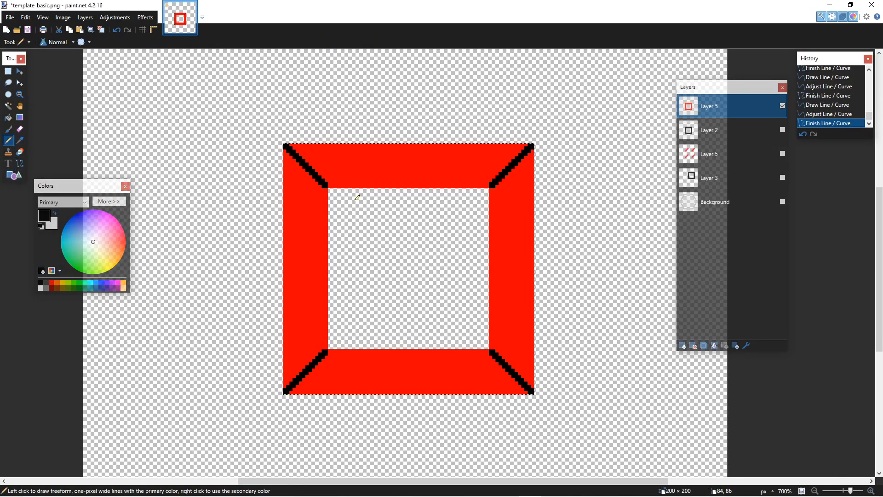
pyautogui.scroll(3, 332, 183)
pyautogui.click(329, 190)
pyautogui.click(329, 190)
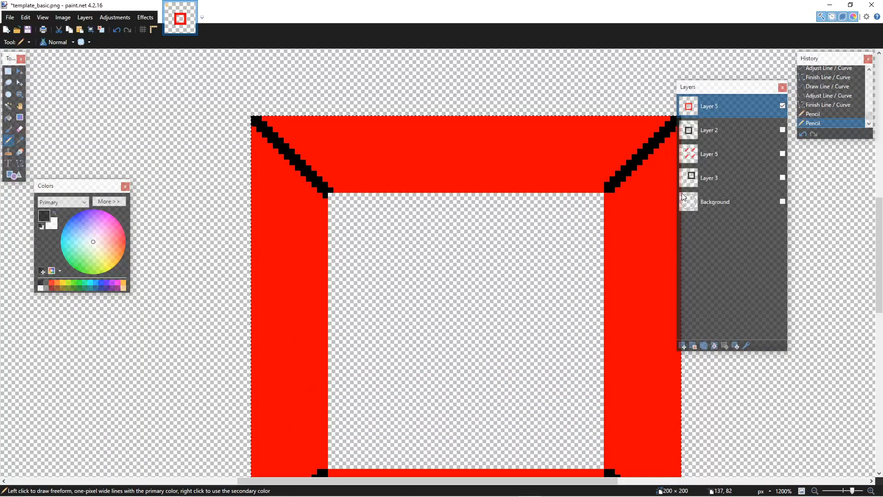
pyautogui.click(602, 187)
pyautogui.click(611, 189)
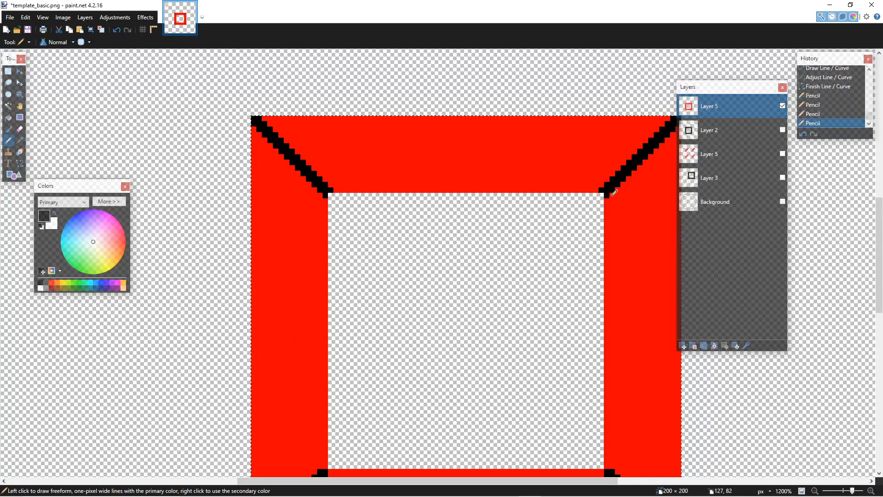
# Step: Add black Pencil pixels at the opening's two lower corners to square off the inner ends of the lower diagonals
pyautogui.scroll(-10, 611, 190)
pyautogui.click(607, 300)
pyautogui.click(602, 300)
pyautogui.click(331, 310)
pyautogui.hotkey('ctrl', 'z')
pyautogui.click(331, 307)
# Step: Rename the red frame's layer to "top section"
pyautogui.hotkey('ctrl', '-')
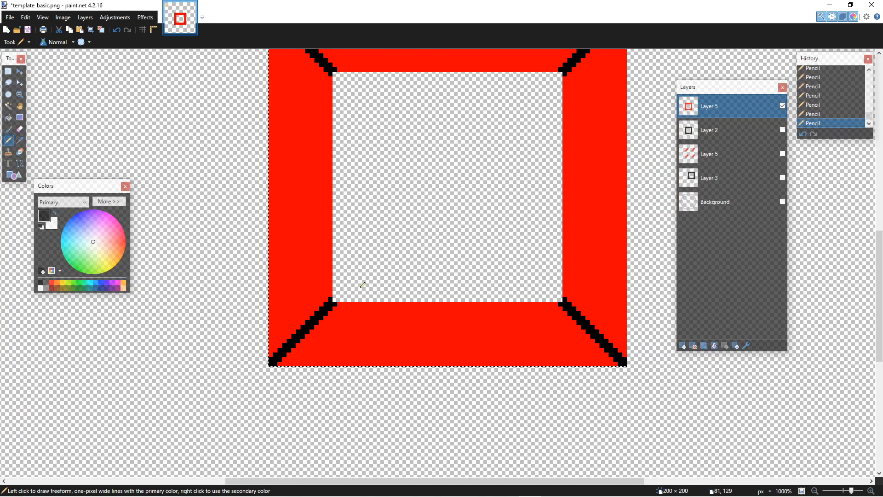
pyautogui.scroll(1, 367, 282)
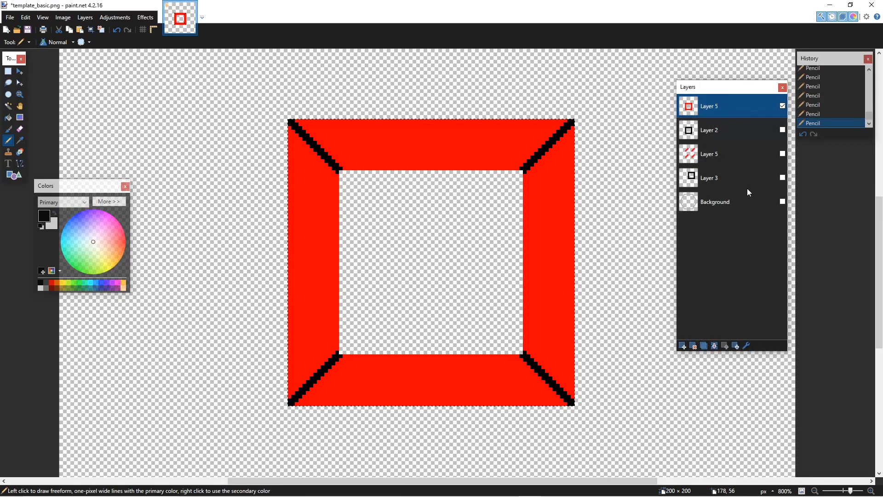
pyautogui.click(746, 345)
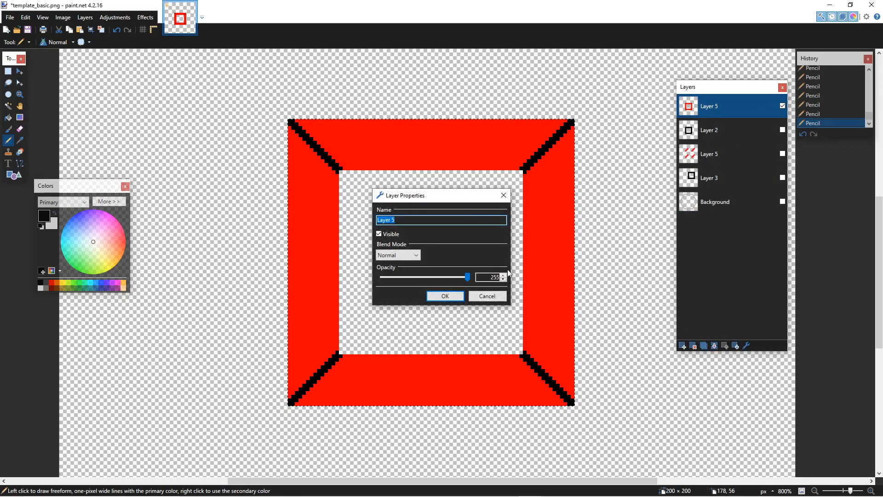
pyautogui.write('top section')
pyautogui.press('Return')
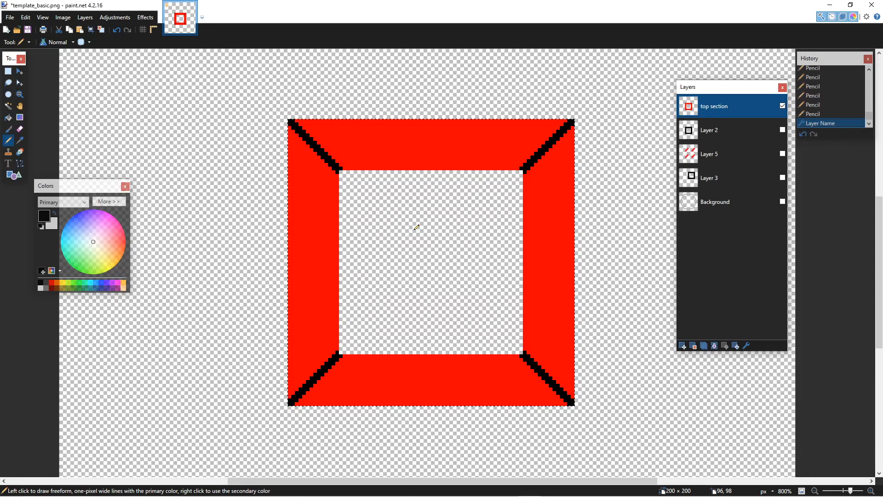
# Step: Draw straight black lines of brush width 1 along the red frame's left and lower outer edges
pyautogui.scroll(1, 395, 187)
pyautogui.scroll(-2, 394, 186)
pyautogui.scroll(1, 131, 158)
pyautogui.click(20, 163)
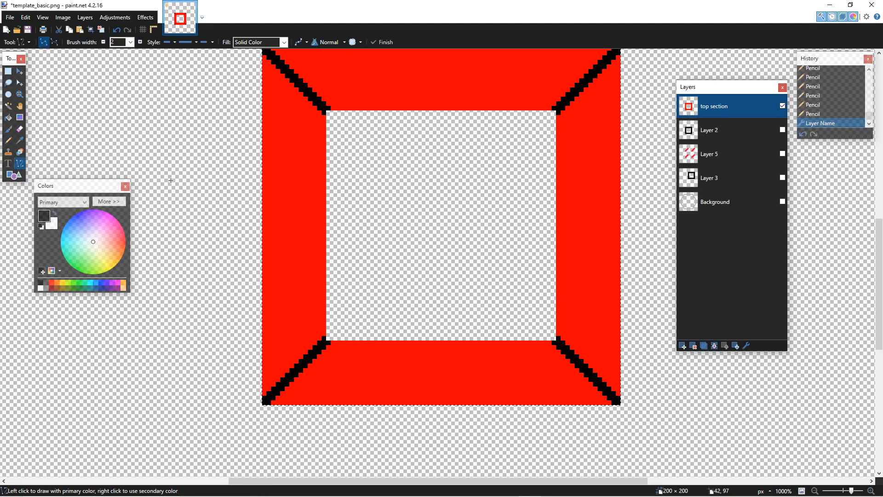
pyautogui.click(104, 42)
pyautogui.scroll(1, 276, 138)
pyautogui.moveTo(266, 113)
pyautogui.mouseDown()
pyautogui.moveTo(294, 313)
pyautogui.moveTo(265, 458)
pyautogui.moveTo(584, 388)
pyautogui.moveTo(654, 214)
pyautogui.mouseUp()
pyautogui.press('Return')
pyautogui.scroll(4, 651, 214)
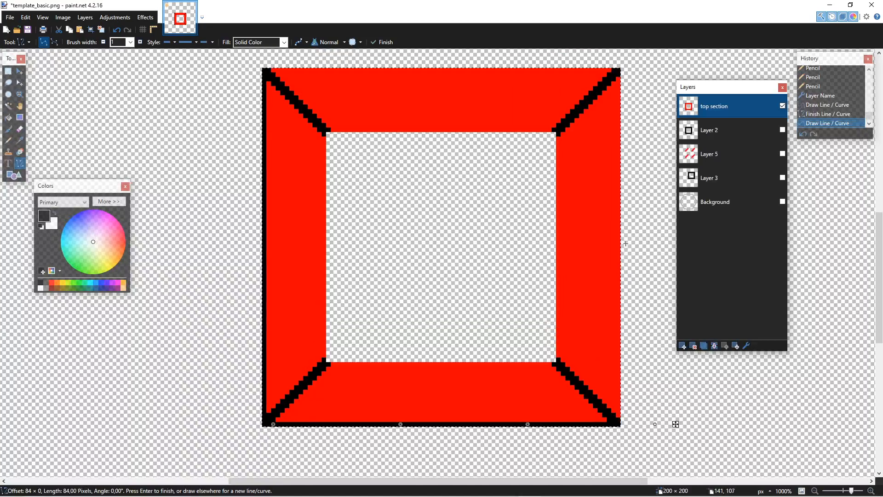
pyautogui.press('Return')
# Step: Draw straight 1-pixel black lines along the red frame's right and upper outer edges
pyautogui.moveTo(618, 77); pyautogui.dragTo(618, 417)
pyautogui.press('Return')
pyautogui.moveTo(618, 70); pyautogui.dragTo(266, 70)
pyautogui.press('Return')
# Step: Outline all four edges of the frame's inner opening with 1-pixel black lines joining the diagonals
pyautogui.moveTo(327, 130)
pyautogui.mouseDown()
pyautogui.moveTo(478, 142)
pyautogui.moveTo(555, 130)
pyautogui.moveTo(547, 191)
pyautogui.moveTo(559, 364)
pyautogui.moveTo(328, 363)
pyautogui.moveTo(366, 159)
pyautogui.moveTo(324, 135)
pyautogui.mouseUp()
pyautogui.press('Return')
pyautogui.press('Return')
pyautogui.press('Return')
pyautogui.press('Return')
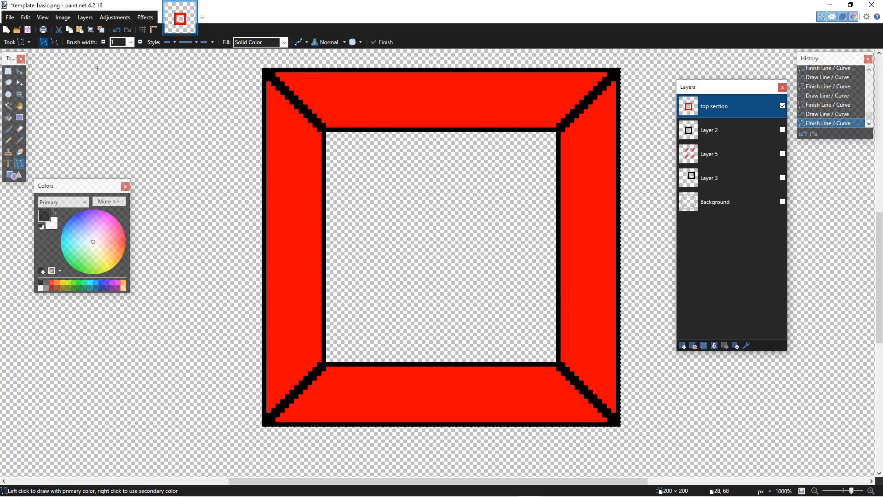
# Step: Replace the current selection with a 50 × 50 pixel rectangular selection filling the frame's inner opening
pyautogui.click(8, 71)
pyautogui.click(349, 146)
pyautogui.moveTo(328, 132); pyautogui.dragTo(557, 363)
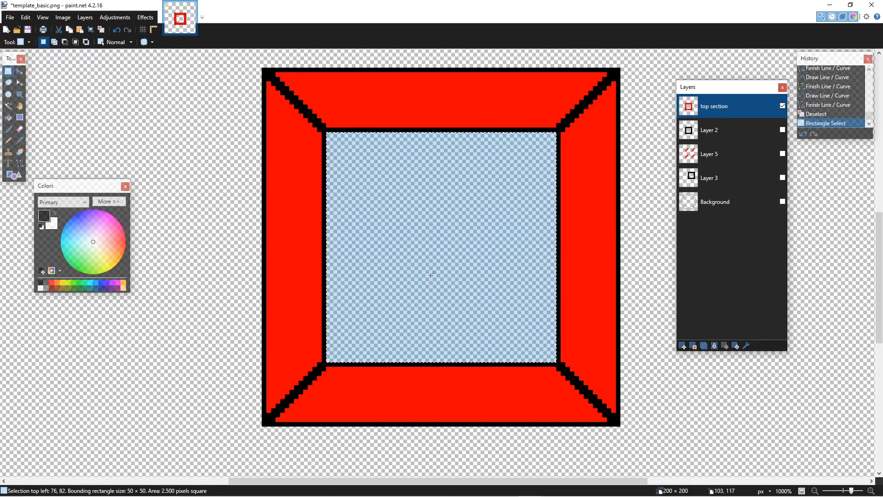
# Step: Start the Grid & Checker Maker render effect on the selected opening and set its line width to 1
pyautogui.click(146, 17)
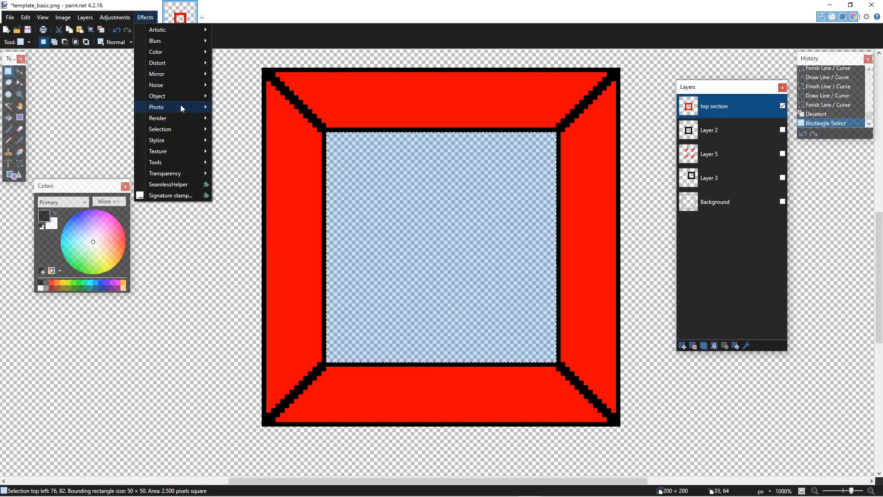
pyautogui.moveTo(179, 115)
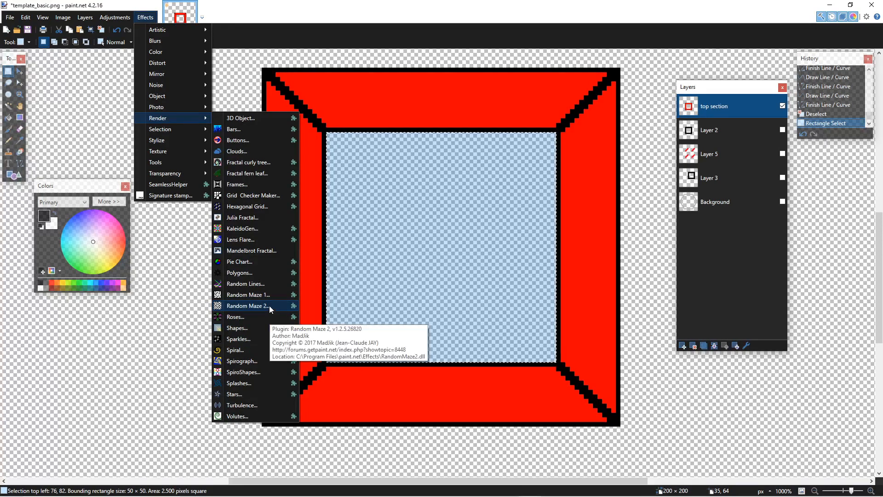
pyautogui.click(270, 198)
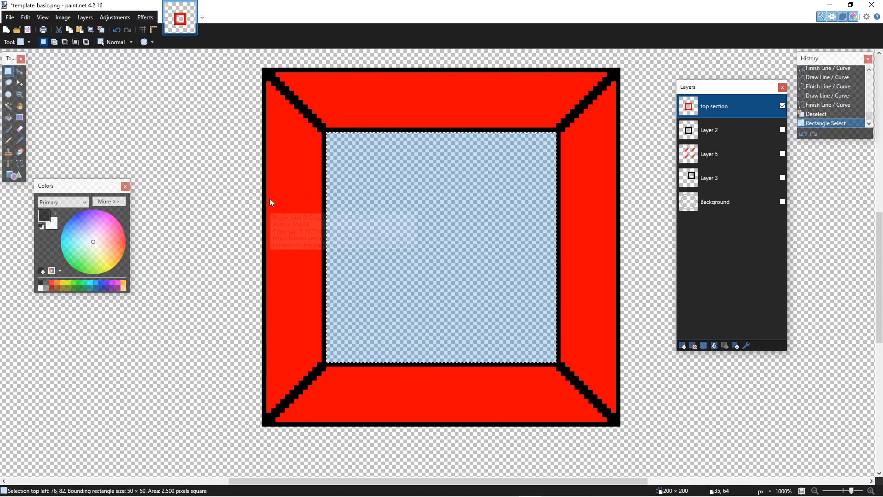
pyautogui.moveTo(443, 139); pyautogui.dragTo(585, 153)
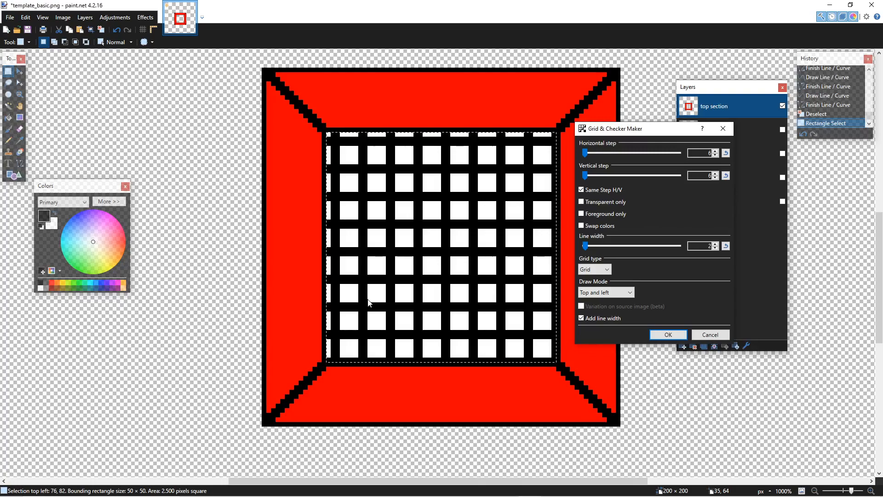
pyautogui.click(715, 248)
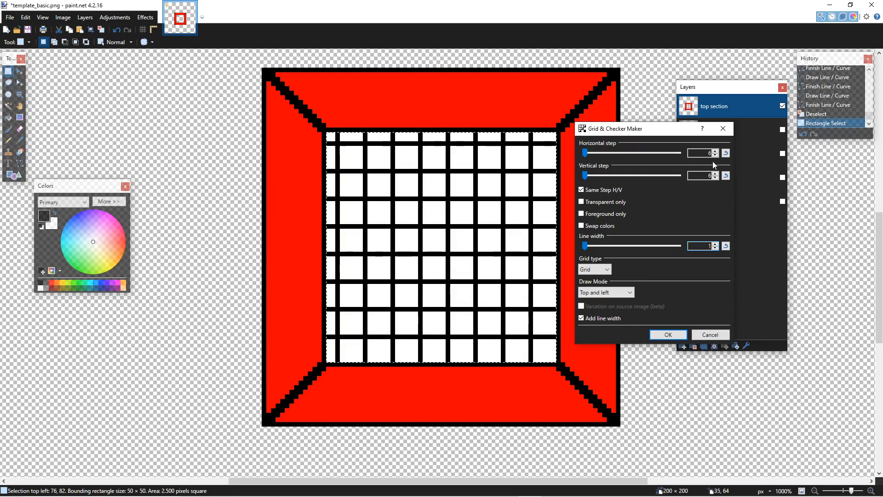
# Step: Unlink the grid's horizontal and vertical steps, setting the vertical step to 680 and the horizontal step to 10
pyautogui.click(628, 176)
pyautogui.moveTo(601, 178); pyautogui.dragTo(652, 177)
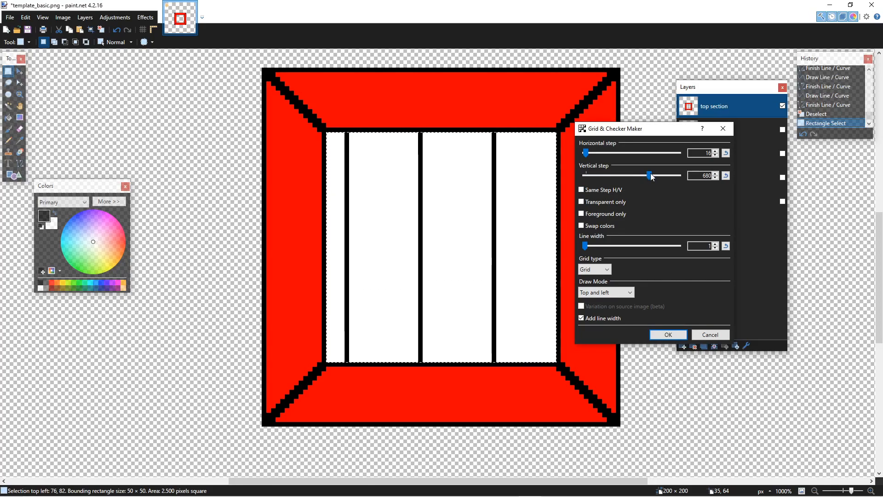
pyautogui.click(716, 155)
pyautogui.click(716, 155)
pyautogui.click(716, 155)
pyautogui.click(715, 155)
pyautogui.click(716, 155)
pyautogui.click(715, 156)
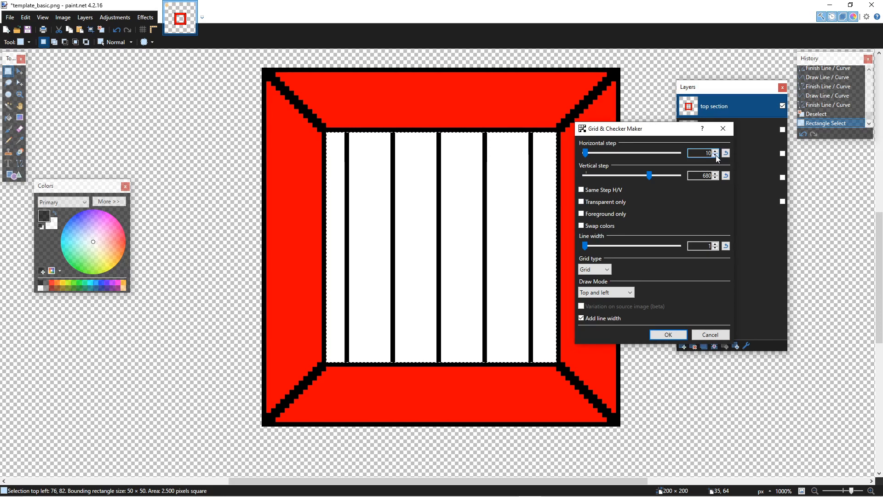
# Step: Try the grid's Centered on lines draw mode, and switch it to Centered on area
pyautogui.click(608, 294)
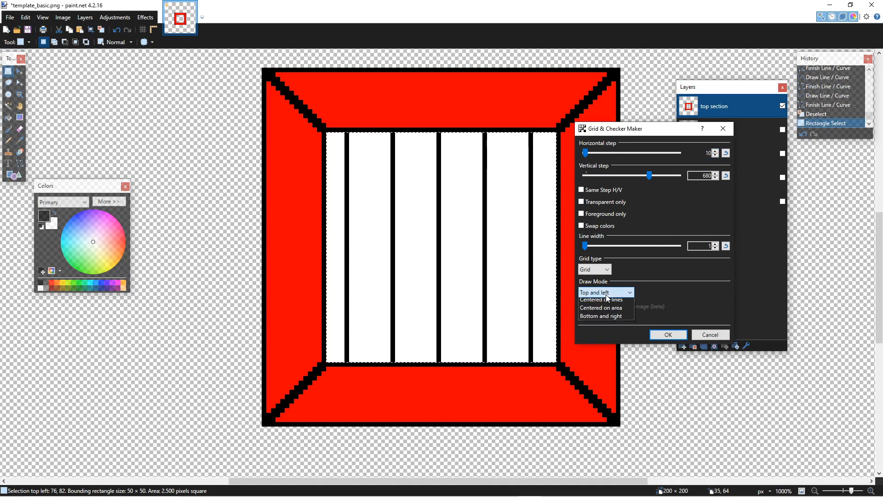
pyautogui.click(601, 312)
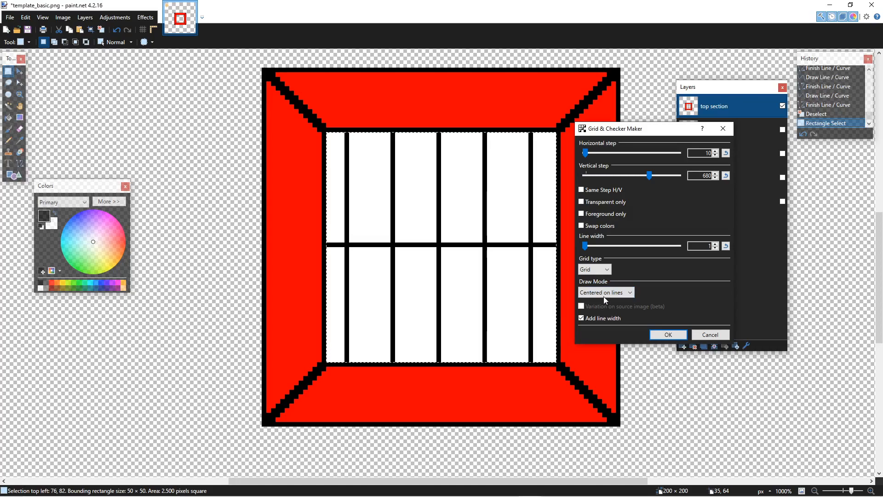
pyautogui.click(604, 296)
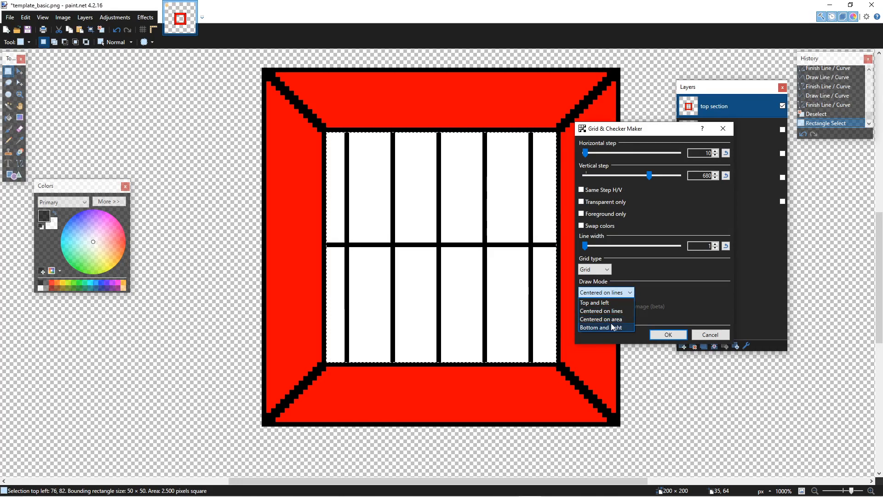
pyautogui.click(613, 320)
pyautogui.moveTo(645, 133); pyautogui.dragTo(679, 119)
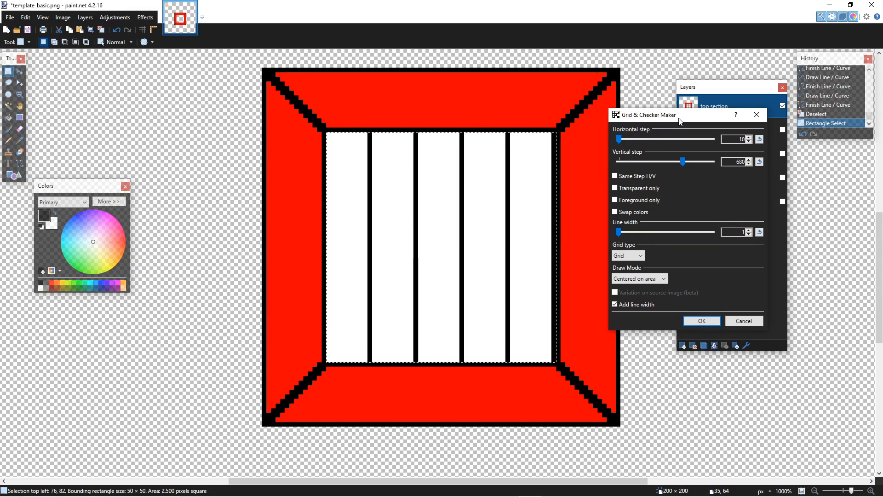
# Step: Try horizontal steps of 6, 8 and 17 for the grid in the frame's opening
pyautogui.click(752, 142)
pyautogui.click(752, 141)
pyautogui.click(751, 141)
pyautogui.click(752, 141)
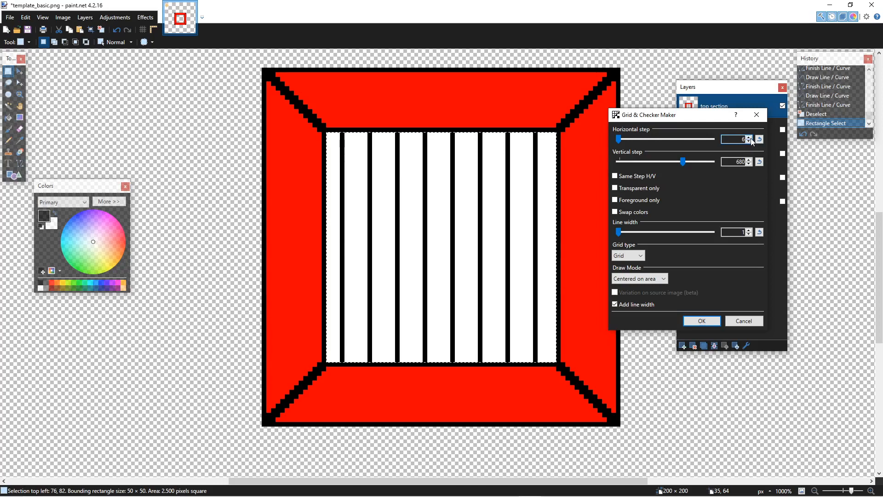
pyautogui.click(752, 137)
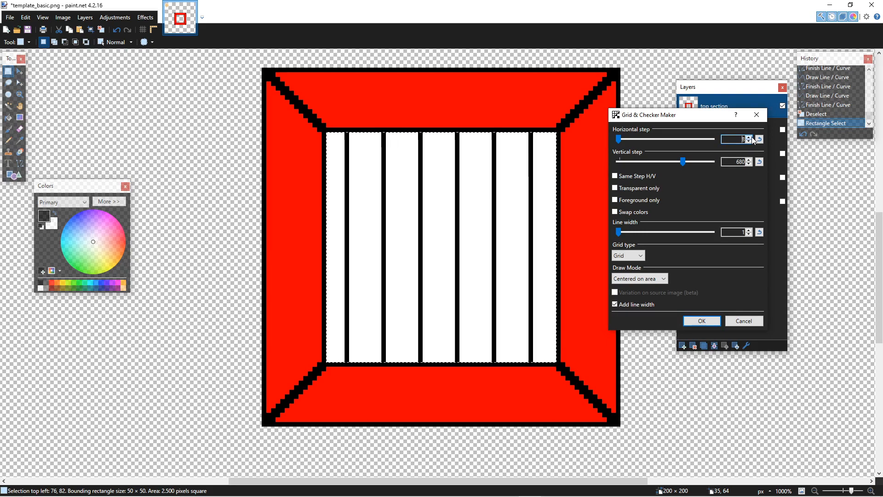
pyautogui.scroll(1, 752, 138)
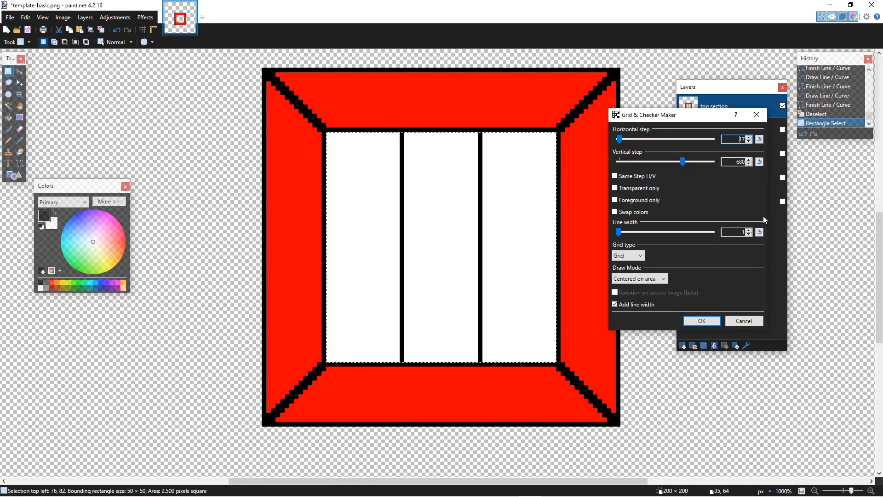
# Step: Set the grid's line width to 2 and its horizontal step to 13
pyautogui.click(748, 230)
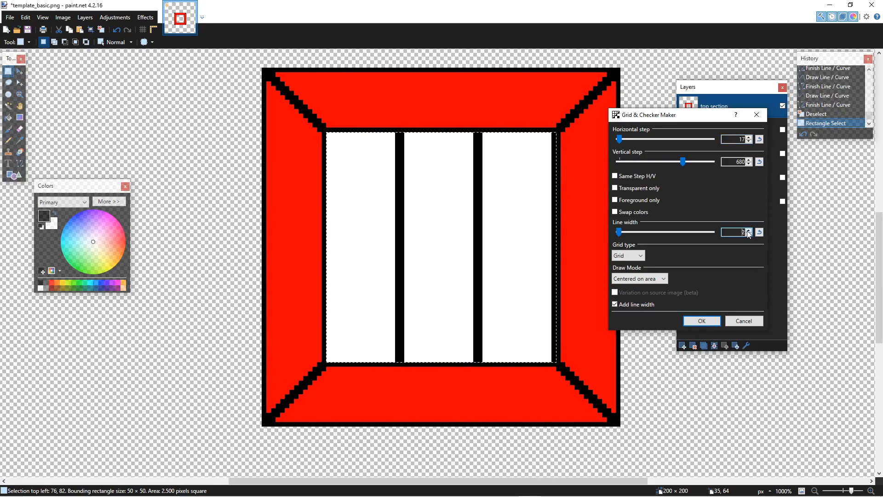
pyautogui.click(749, 141)
pyautogui.click(749, 141)
pyautogui.click(749, 142)
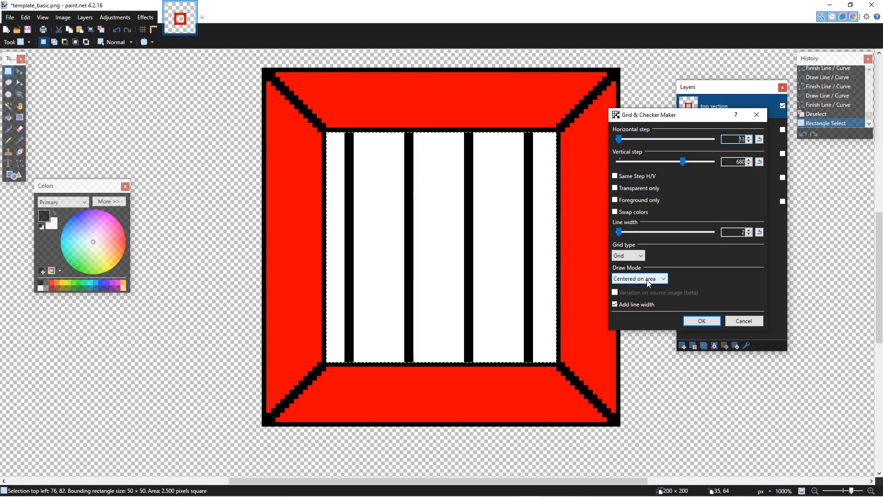
# Step: Try the grid's Top and left draw mode, and switch it to Centered on lines
pyautogui.click(649, 280)
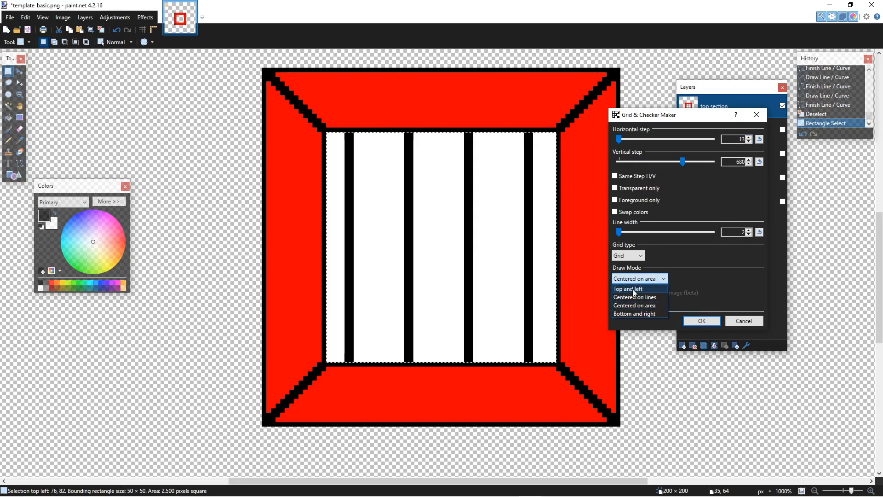
pyautogui.click(633, 291)
pyautogui.click(642, 279)
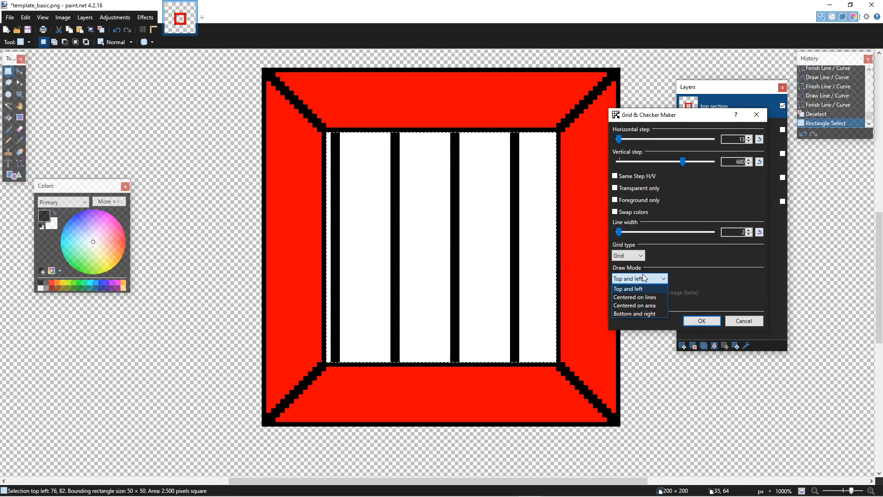
pyautogui.click(641, 297)
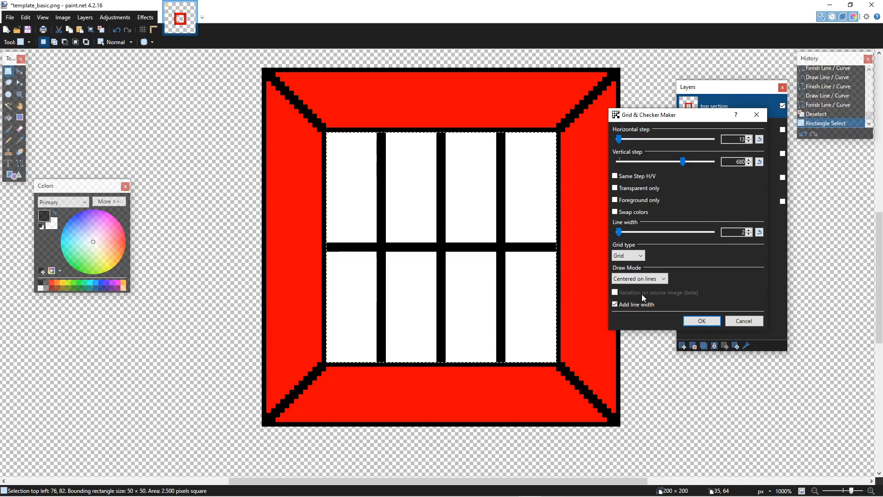
pyautogui.click(662, 281)
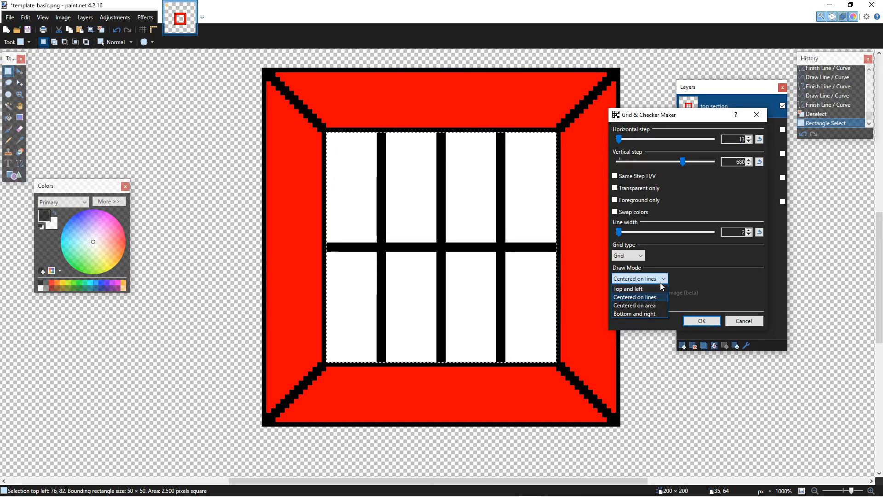
pyautogui.click(697, 293)
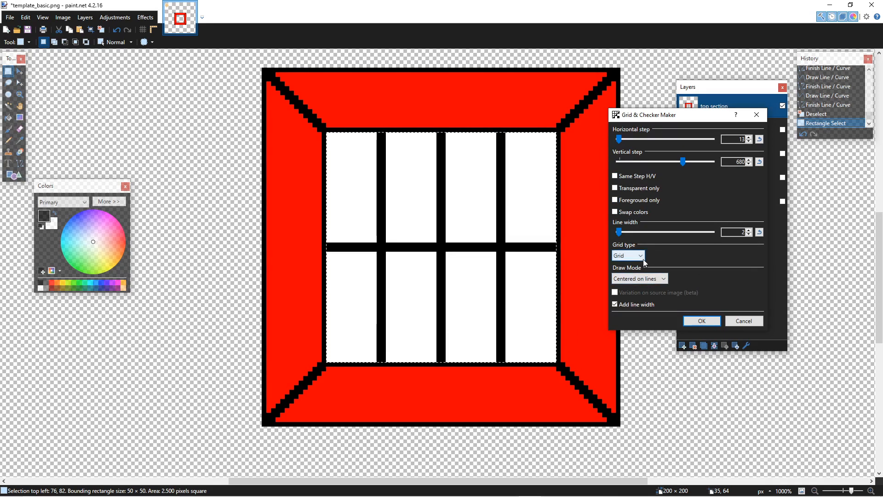
# Step: Try the Checker and Dotters grid types, return to Grid, and render the grid in the opening
pyautogui.click(629, 255)
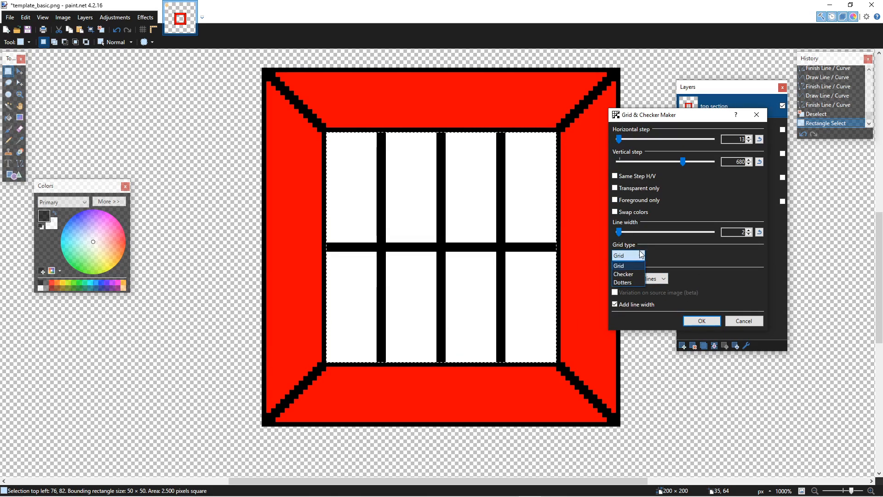
pyautogui.click(634, 271)
pyautogui.click(634, 255)
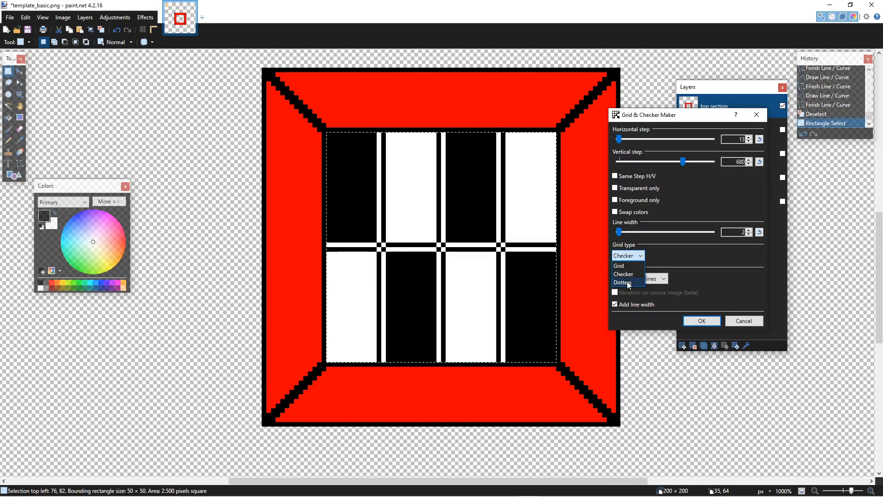
pyautogui.click(634, 279)
pyautogui.click(638, 256)
pyautogui.click(634, 264)
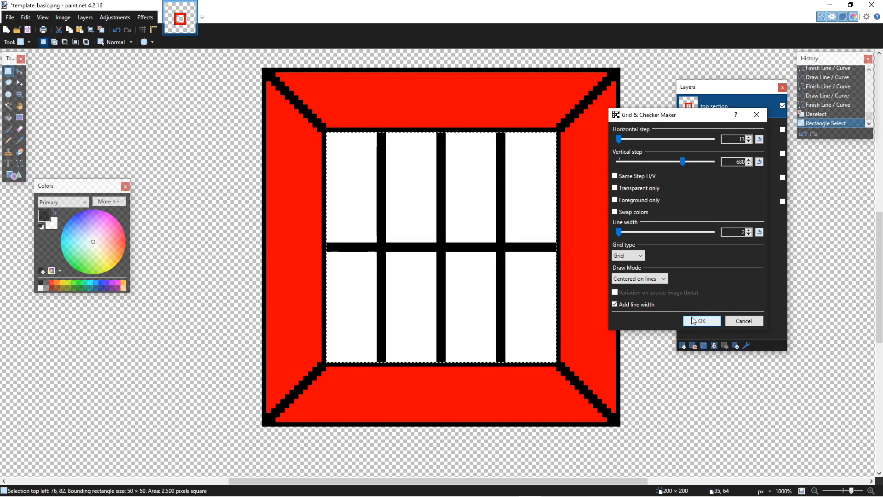
pyautogui.click(700, 321)
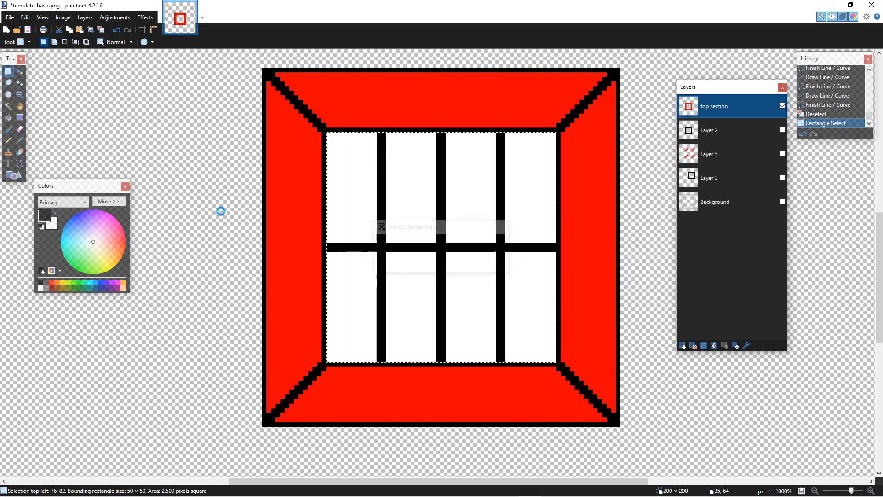
# Step: Try erasing a rectangular patch across the horizontal bar in the grid's first column, and undo the erasure
pyautogui.click(480, 250)
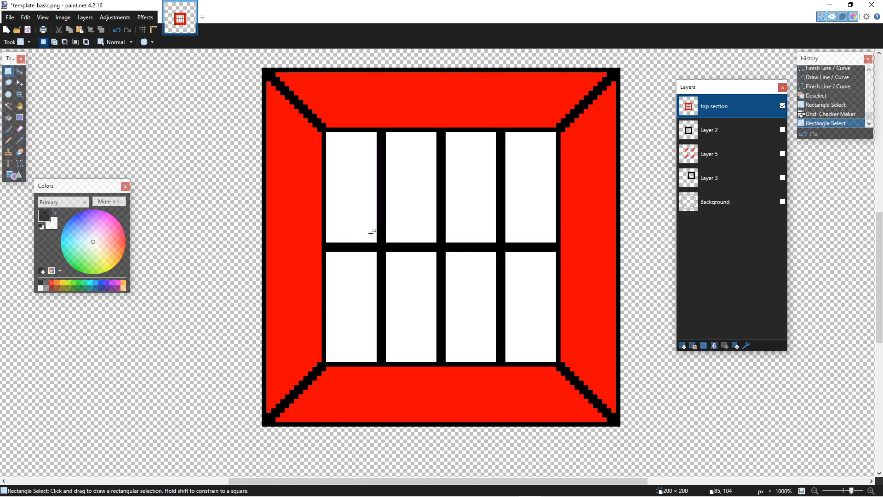
pyautogui.moveTo(377, 229); pyautogui.dragTo(334, 290)
pyautogui.press('Delete')
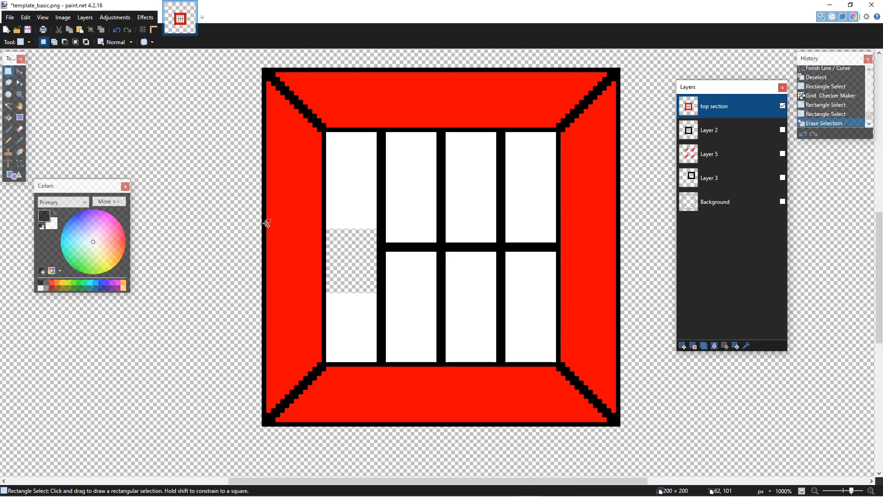
pyautogui.moveTo(266, 223); pyautogui.dragTo(265, 225)
pyautogui.moveTo(344, 239); pyautogui.dragTo(345, 239)
pyautogui.hotkey('ctrl', 'z')
pyautogui.hotkey('ctrl', 'z')
pyautogui.hotkey('ctrl', 'z')
pyautogui.click(352, 197)
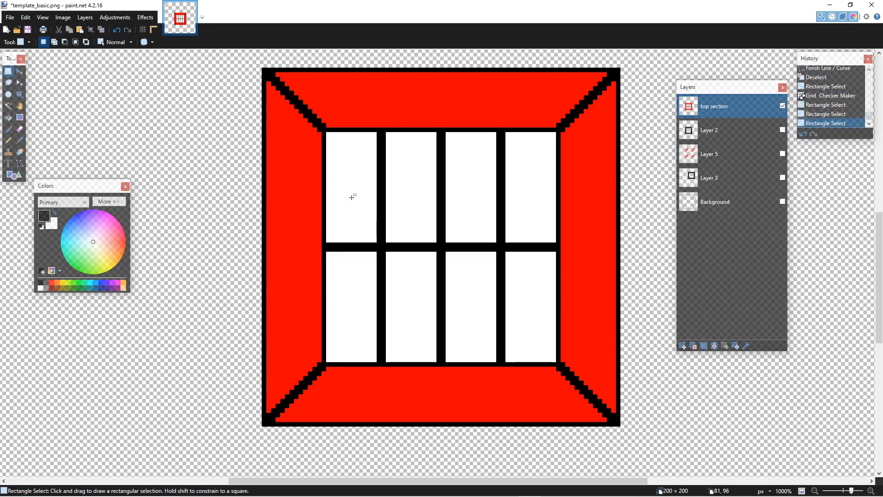
# Step: Select the horizontal bar's four segments between the vertical bars, fill them all with white using global flood mode, and deselect
pyautogui.moveTo(325, 242)
pyautogui.mouseDown()
pyautogui.moveTo(340, 256)
pyautogui.moveTo(555, 253)
pyautogui.mouseUp()
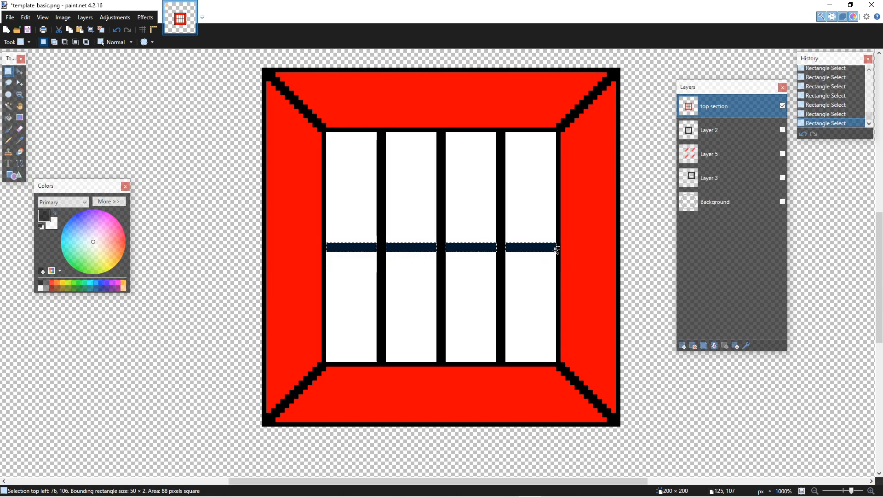
pyautogui.click(9, 117)
pyautogui.rightClick(347, 248)
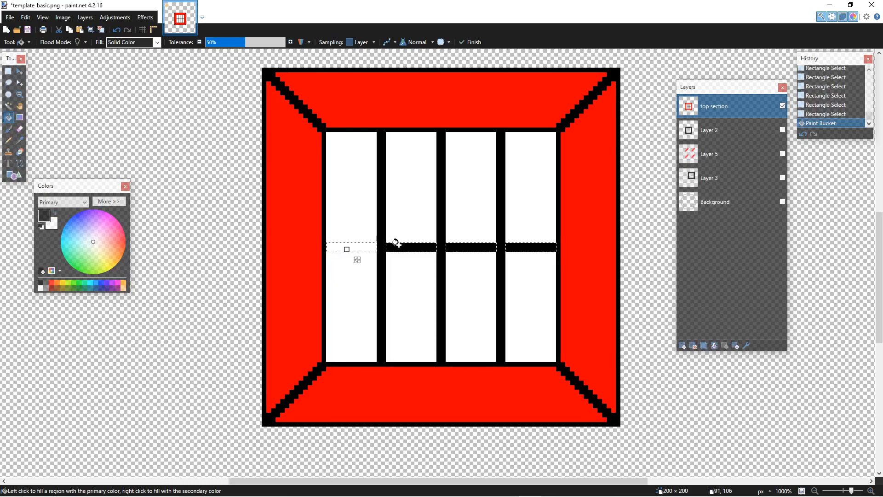
pyautogui.click(79, 43)
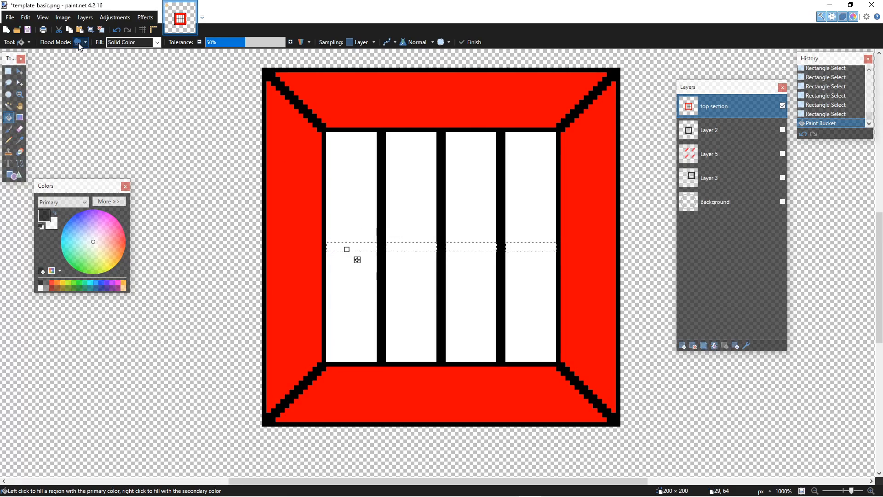
pyautogui.click(8, 72)
pyautogui.click(170, 185)
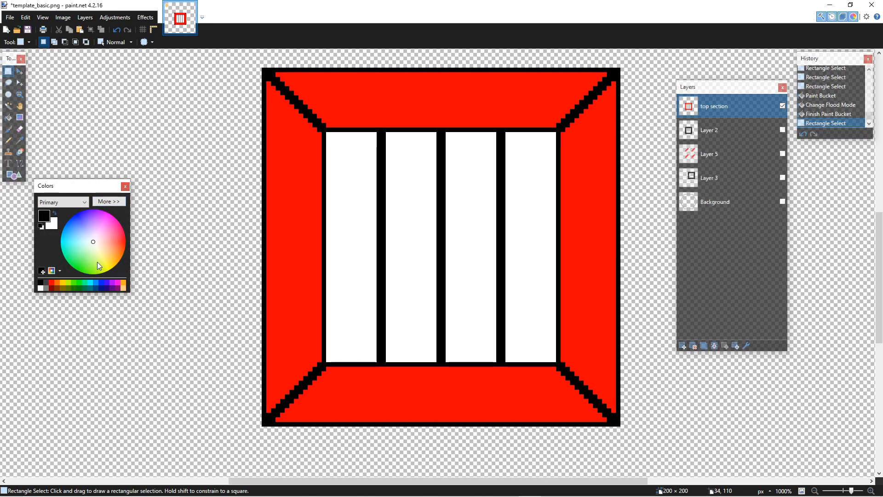
# Step: Fill the white stripes between the black bars with orange using the Paint Bucket
pyautogui.click(59, 283)
pyautogui.press('f')
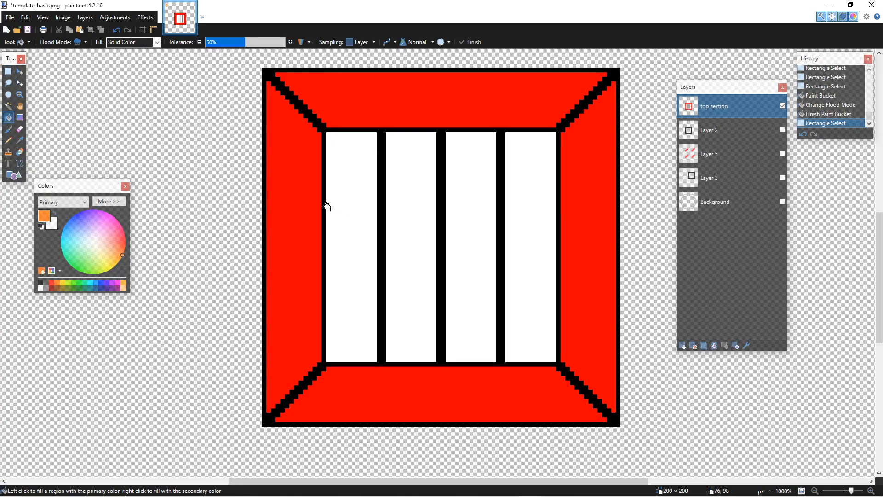
pyautogui.click(343, 214)
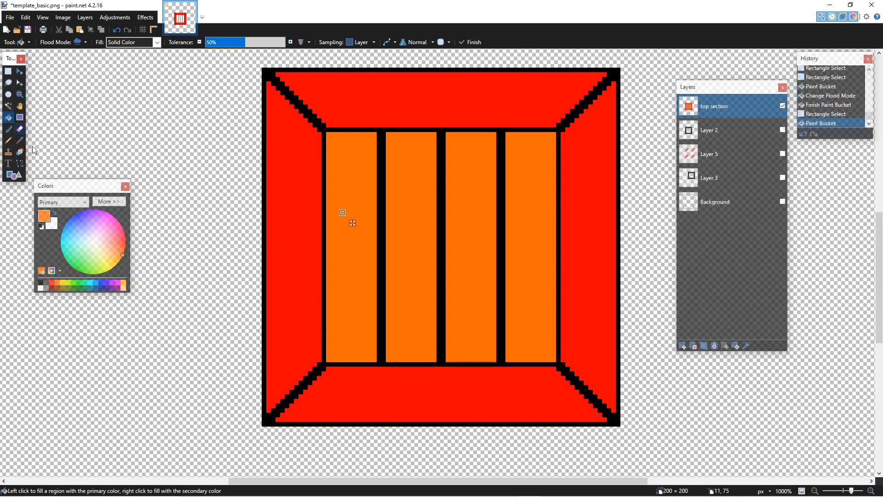
# Step: Draw black lines with a brush width of 1 along all four inner edges of the opening to thicken its outline
pyautogui.click(20, 164)
pyautogui.click(40, 226)
pyautogui.moveTo(326, 133); pyautogui.dragTo(349, 134)
pyautogui.moveTo(455, 149)
pyautogui.mouseDown()
pyautogui.moveTo(561, 134)
pyautogui.moveTo(553, 138)
pyautogui.moveTo(557, 353)
pyautogui.mouseUp()
pyautogui.press('Return')
pyautogui.press('Return')
pyautogui.moveTo(553, 360); pyautogui.dragTo(327, 358)
pyautogui.press('Return')
pyautogui.moveTo(326, 132); pyautogui.dragTo(329, 354)
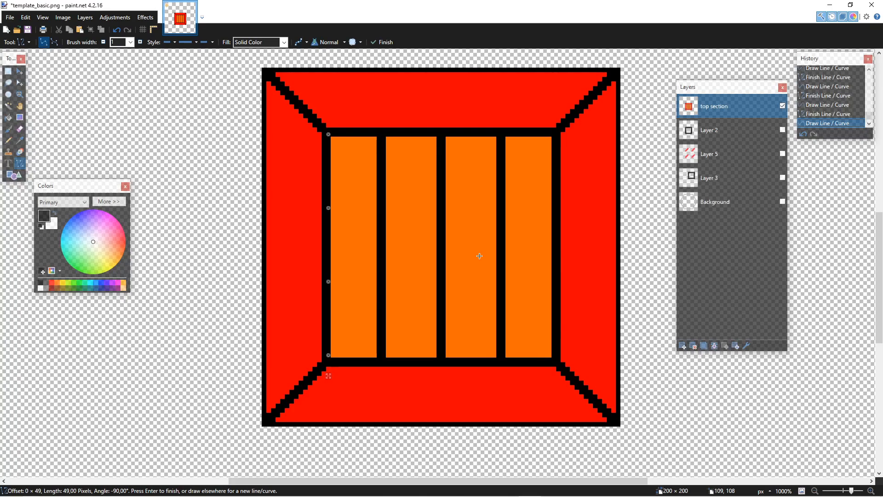
# Step: Erase the orange stripes and vertical black bars inside the thickened inner outline
pyautogui.click(8, 72)
pyautogui.click(424, 162)
pyautogui.moveTo(332, 136); pyautogui.dragTo(551, 348)
pyautogui.press('Delete')
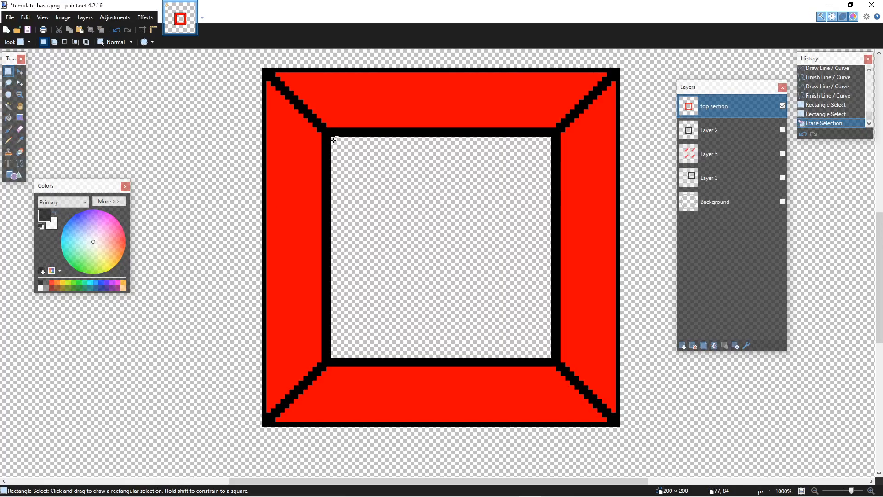
# Step: Select the emptied 48 × 48 pixel opening and start the Grid & Checker Maker render effect on it
pyautogui.moveTo(332, 138); pyautogui.dragTo(549, 357)
pyautogui.click(145, 17)
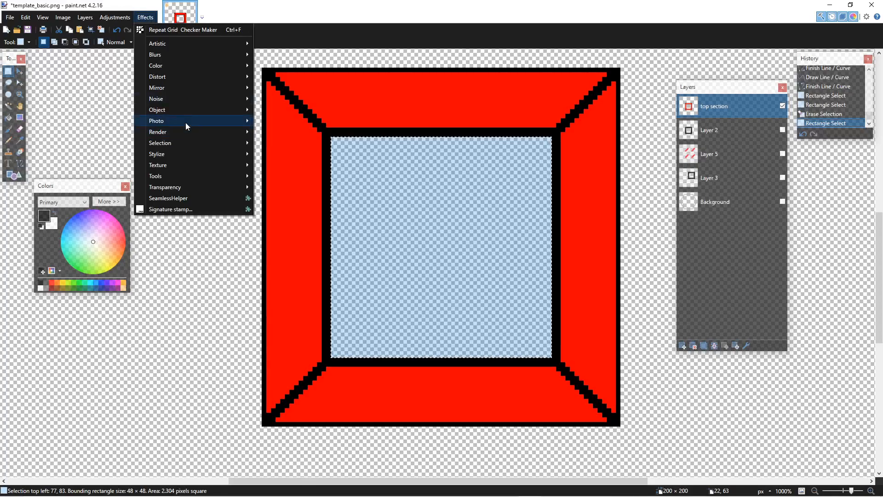
pyautogui.moveTo(184, 134)
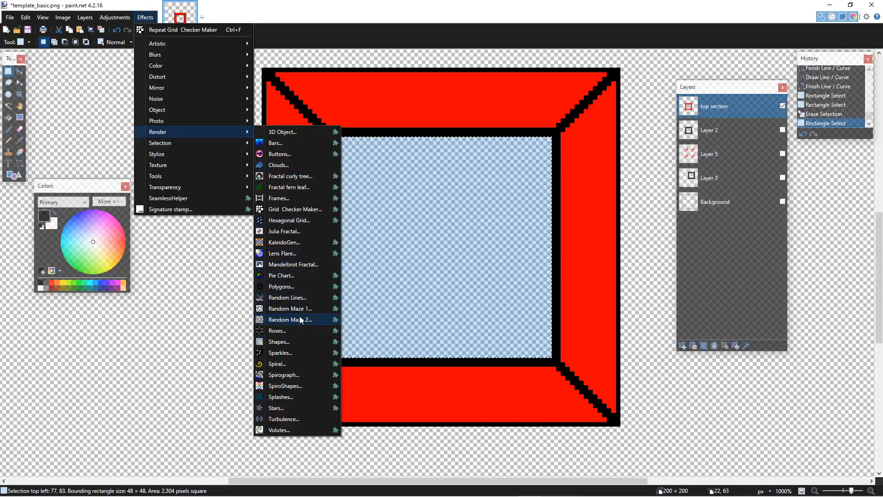
pyautogui.click(305, 206)
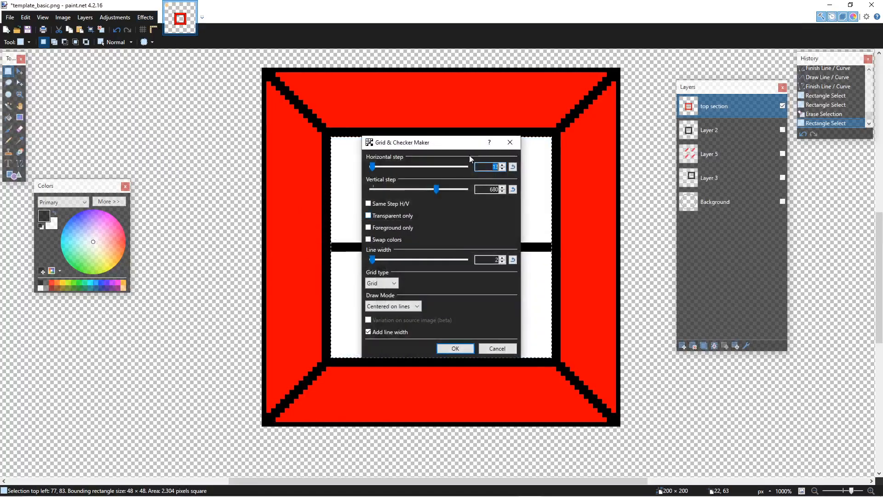
# Step: Render the grid with a horizontal step of 10 and the Centered on area draw mode
pyautogui.moveTo(458, 138); pyautogui.dragTo(661, 152)
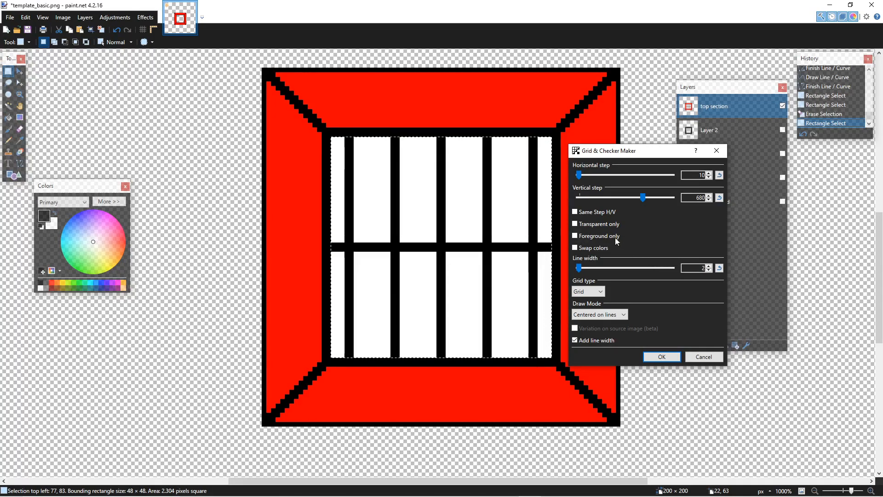
pyautogui.click(588, 312)
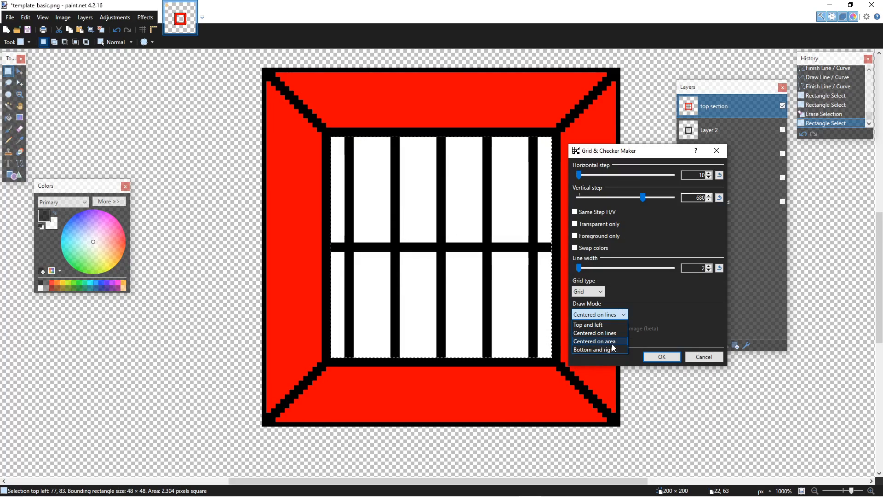
pyautogui.click(602, 342)
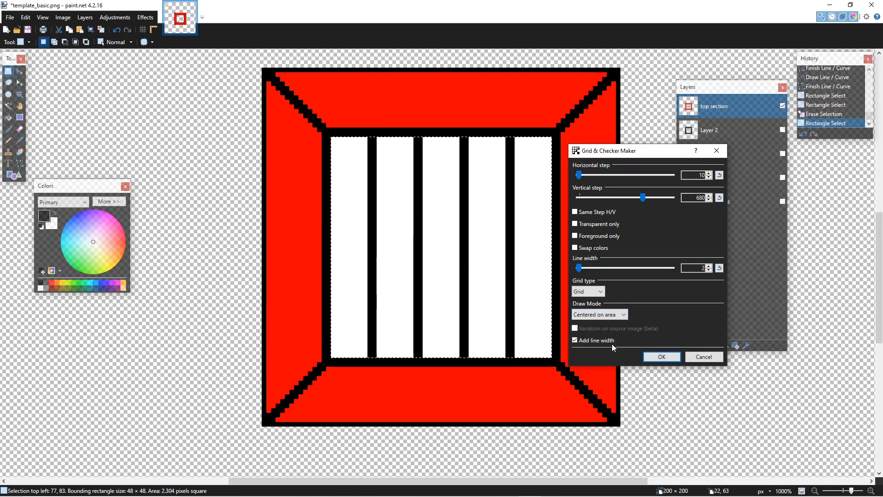
pyautogui.click(661, 357)
# Step: Fill the five white stripes between the new vertical bars with orange using the Paint Bucket
pyautogui.click(9, 117)
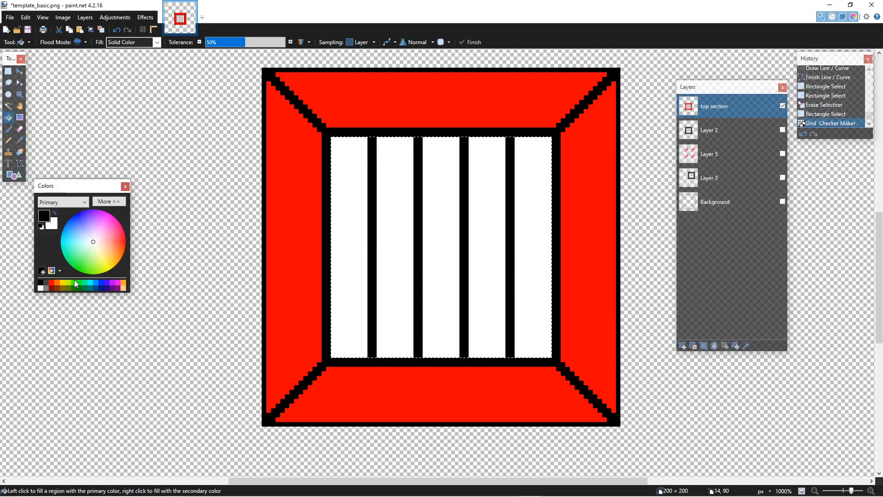
pyautogui.click(60, 284)
pyautogui.click(60, 284)
pyautogui.click(342, 246)
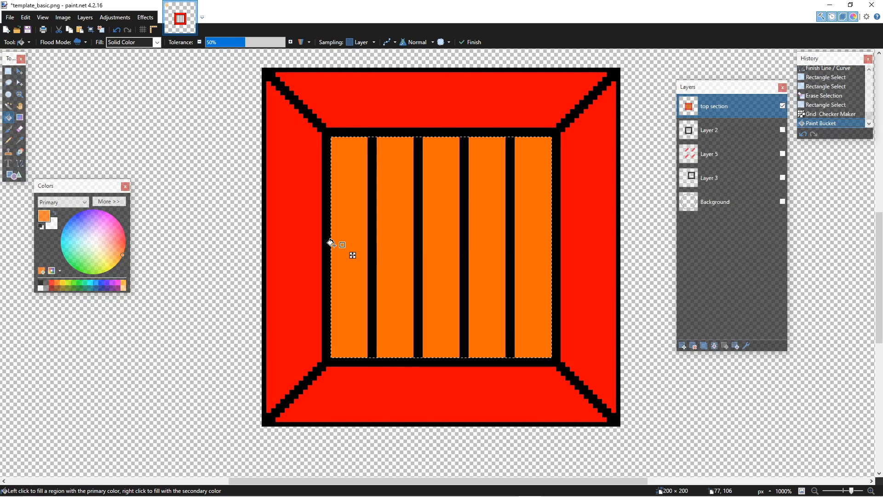
# Step: Select only the frame's red areas with the Magic Wand at 19% tolerance
pyautogui.click(8, 106)
pyautogui.click(302, 213)
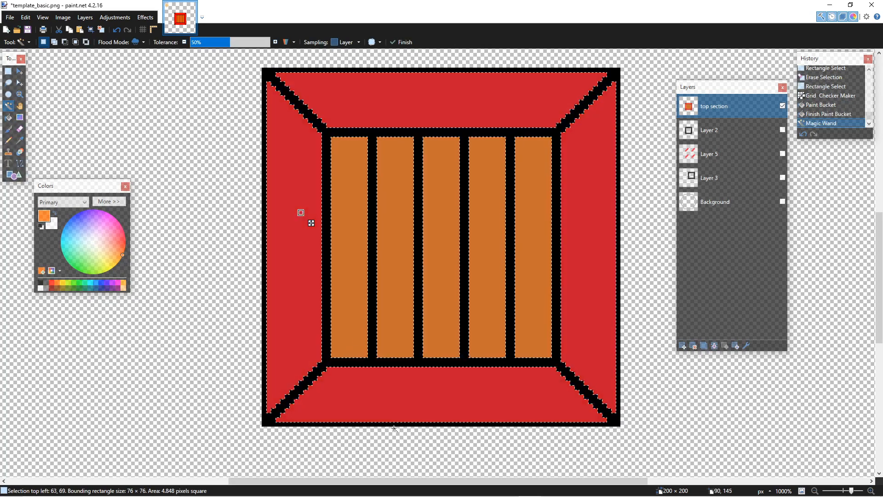
pyautogui.moveTo(213, 42); pyautogui.dragTo(206, 42)
pyautogui.click(356, 194)
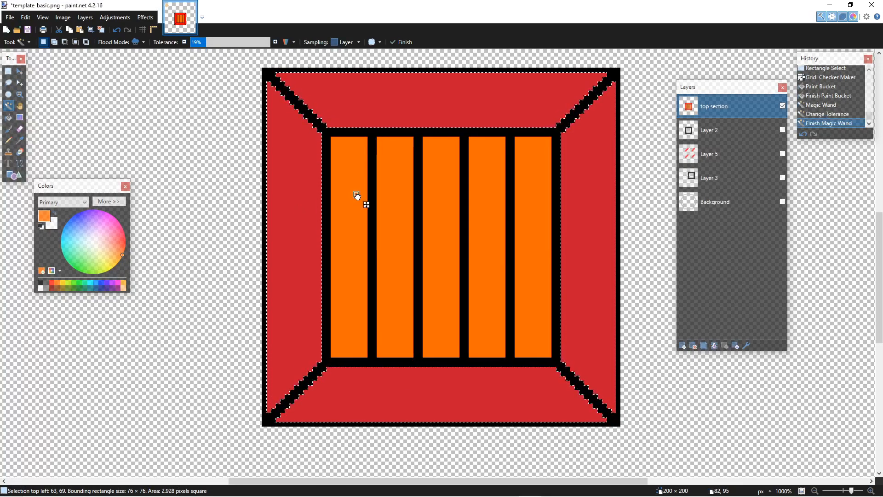
# Step: Switch the Magic Wand to contiguous flood mode and select only the frame's left red section
pyautogui.click(135, 42)
pyautogui.click(305, 272)
pyautogui.click(337, 327)
pyautogui.click(301, 323)
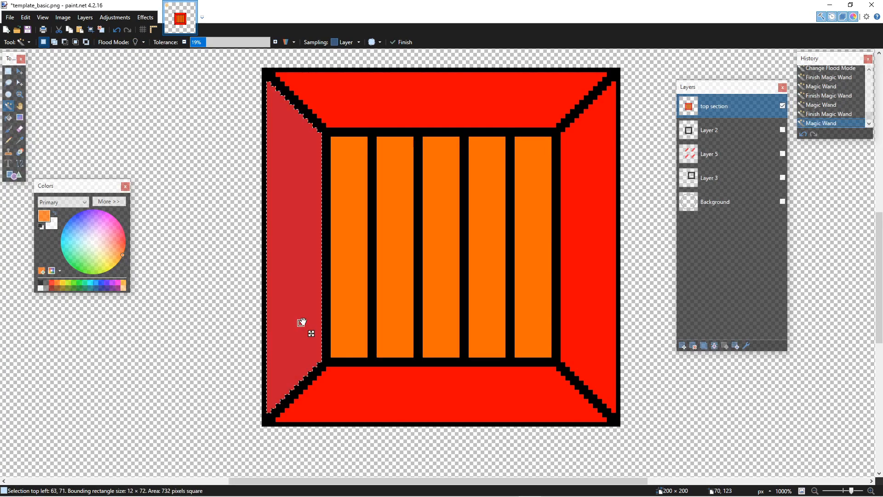
# Step: Select each of the five orange stripes in turn with the Magic Wand, ending on the rightmost one
pyautogui.click(337, 240)
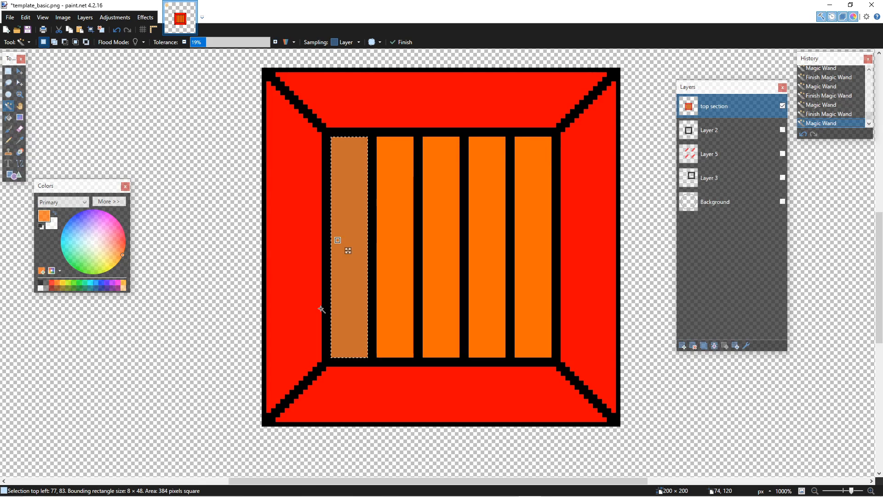
pyautogui.click(390, 259)
pyautogui.click(441, 263)
pyautogui.click(493, 244)
pyautogui.click(540, 254)
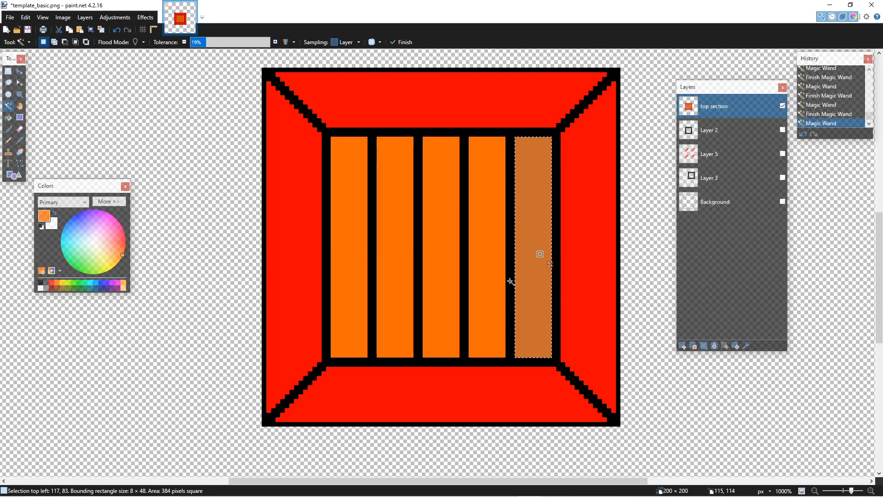
# Step: Copy the entire top section artwork onto a new layer above it and hide the top section layer
pyautogui.click(683, 346)
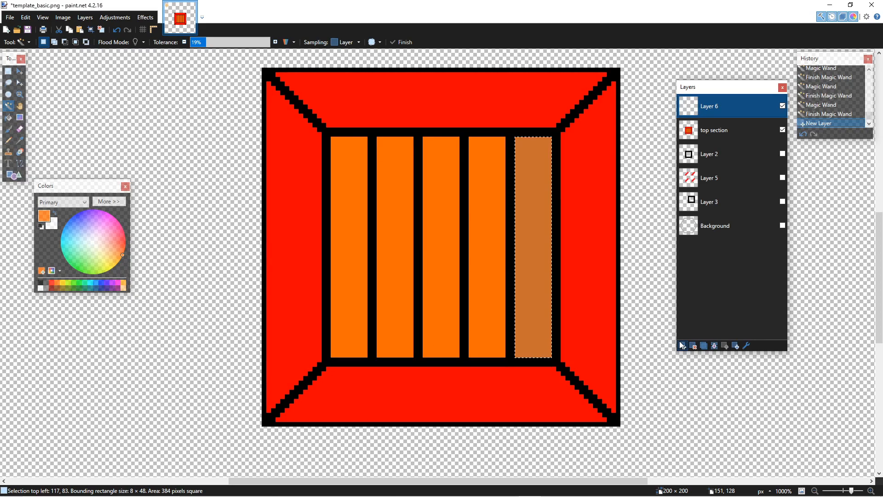
pyautogui.click(754, 126)
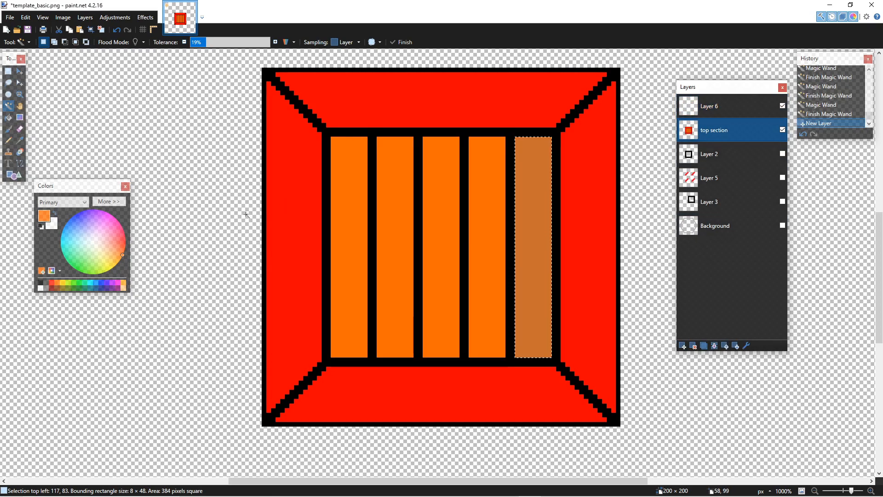
pyautogui.hotkey('ctrl', 'a')
pyautogui.click(725, 106)
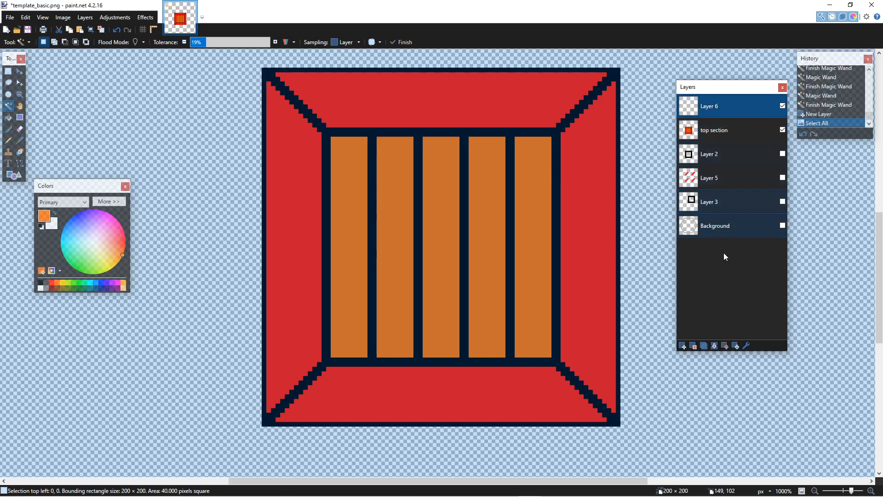
pyautogui.hotkey('ctrl', 'v')
pyautogui.click(782, 130)
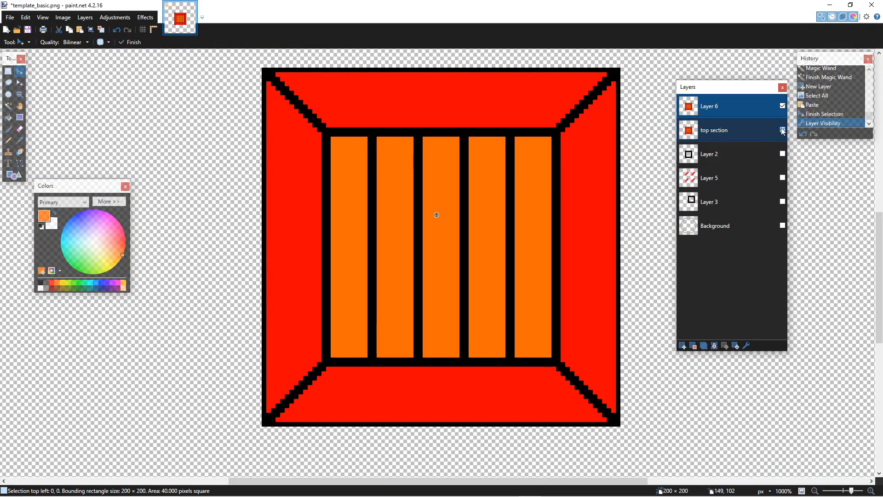
# Step: Try erasing a 12 × 14 pixel area over the frame's top-left diagonal line, and undo the erasure
pyautogui.scroll(2, 569, 144)
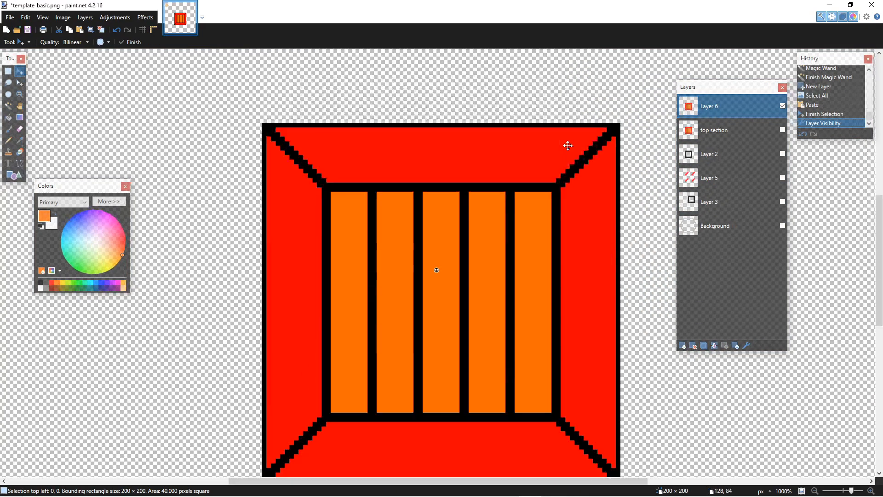
pyautogui.scroll(-2, 566, 148)
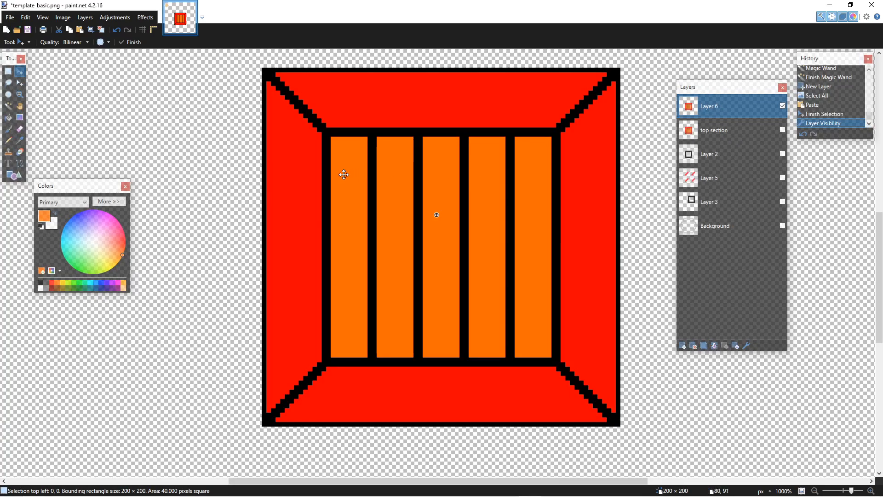
pyautogui.click(8, 71)
pyautogui.click(301, 125)
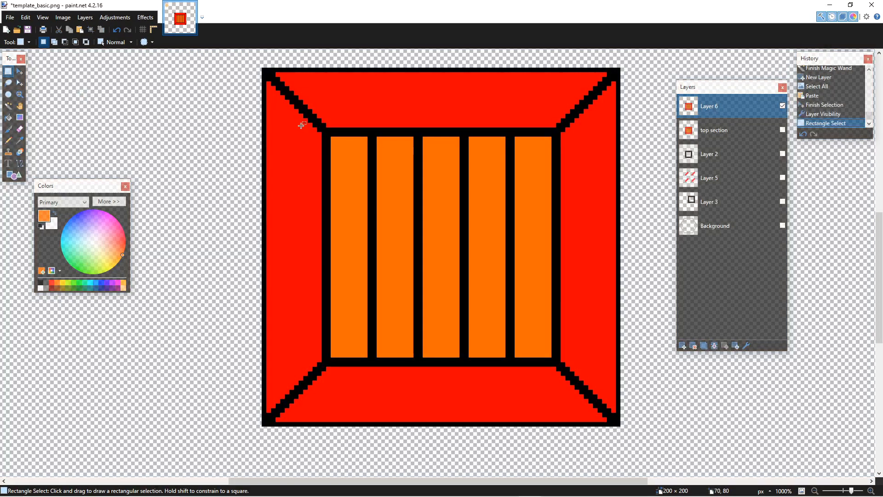
pyautogui.moveTo(318, 135); pyautogui.dragTo(268, 75)
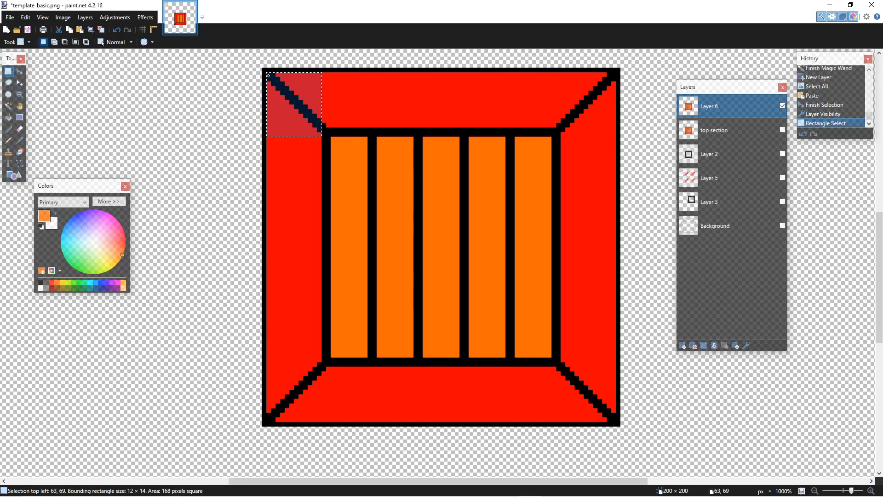
pyautogui.press('Delete')
pyautogui.click(326, 125)
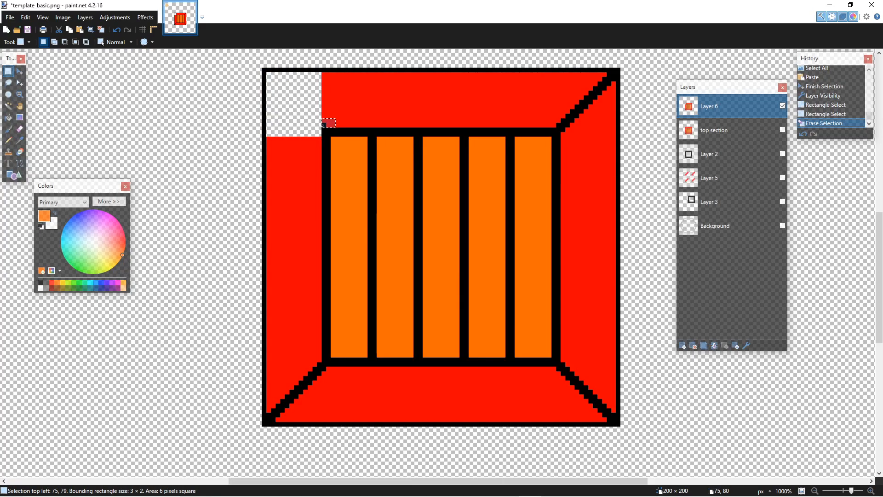
pyautogui.hotkey('ctrl', 'z')
pyautogui.hotkey('ctrl', 'z')
pyautogui.hotkey('ctrl', 'z')
pyautogui.click(299, 136)
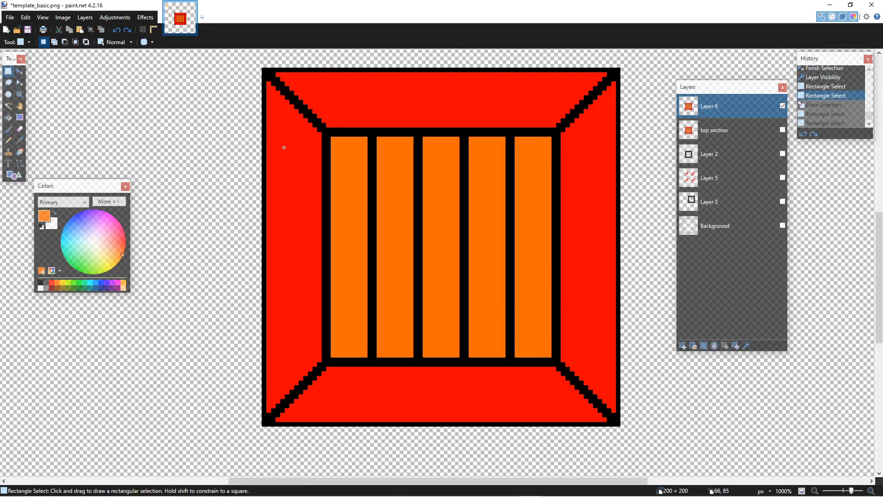
# Step: Remove the top-left diagonal line by painting its ends red with the Pencil and filling the rest with red
pyautogui.click(8, 141)
pyautogui.click(51, 281)
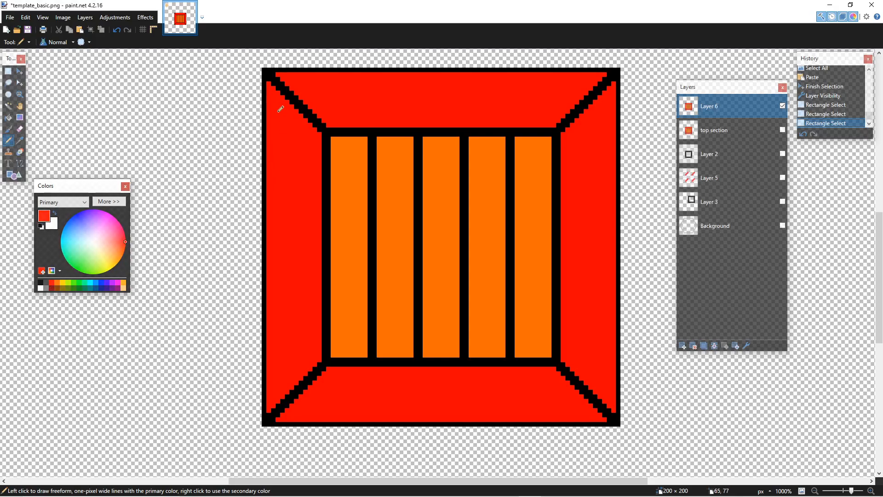
pyautogui.moveTo(271, 72); pyautogui.dragTo(279, 73)
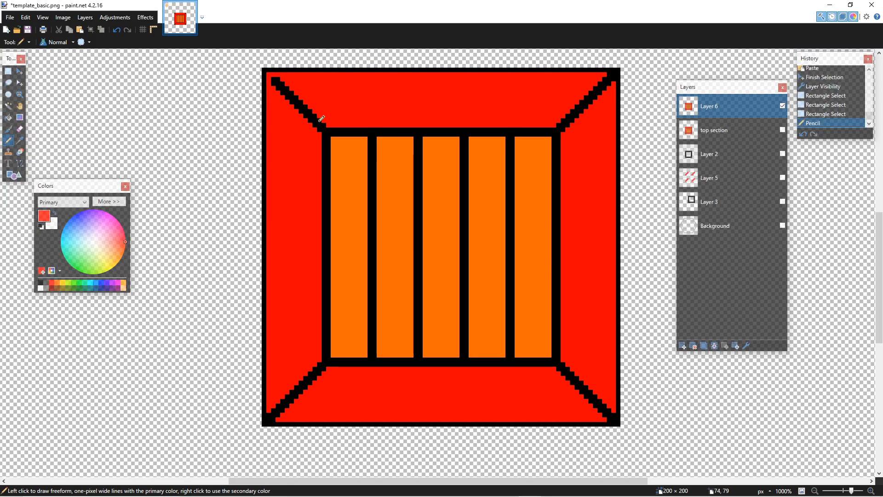
pyautogui.moveTo(326, 122)
pyautogui.mouseDown()
pyautogui.moveTo(317, 118)
pyautogui.moveTo(321, 129)
pyautogui.mouseUp()
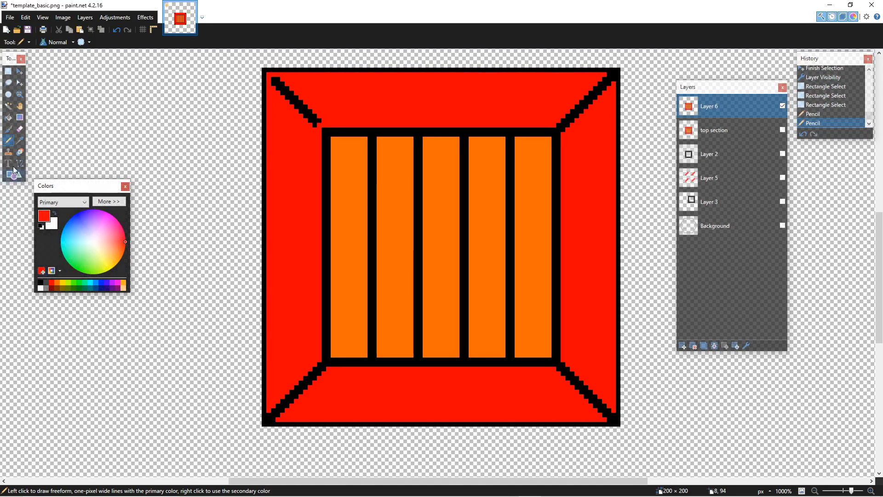
pyautogui.click(9, 116)
pyautogui.click(296, 102)
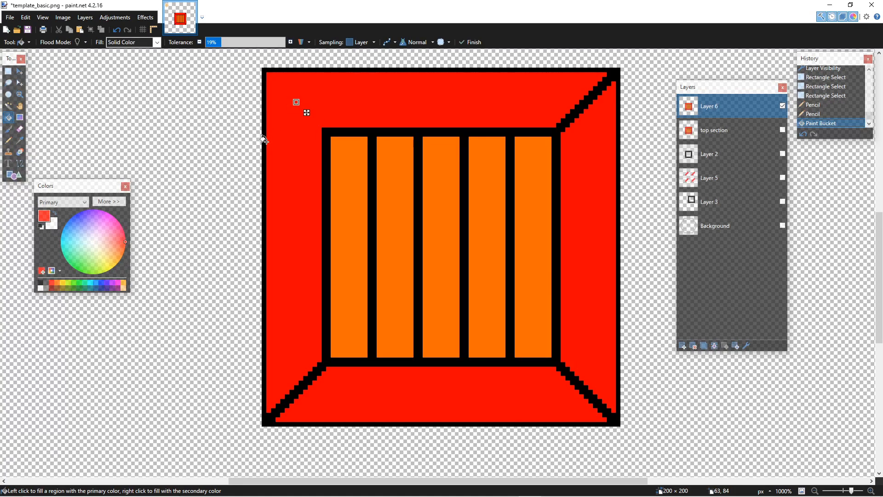
# Step: Extend the opening's top border to the frame's left edge with black Pencil lines two pixels thick
pyautogui.click(8, 140)
pyautogui.click(41, 226)
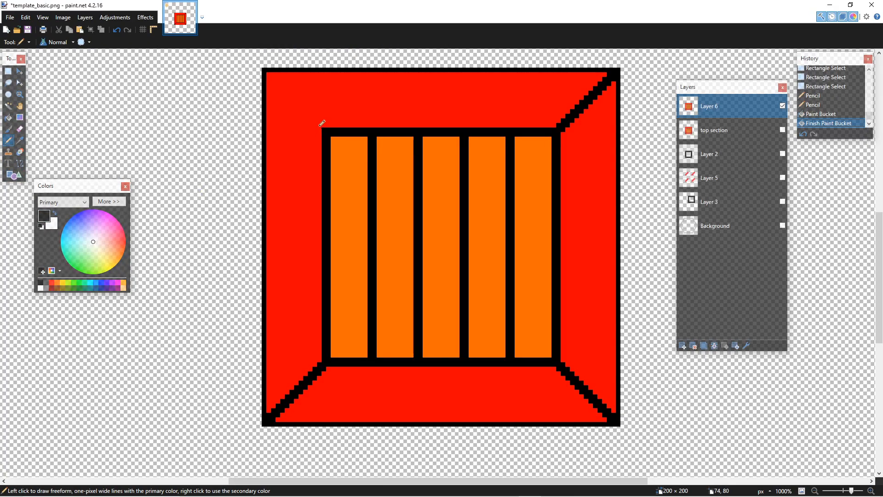
pyautogui.moveTo(325, 129)
pyautogui.mouseDown()
pyautogui.moveTo(269, 132)
pyautogui.moveTo(322, 133)
pyautogui.mouseUp()
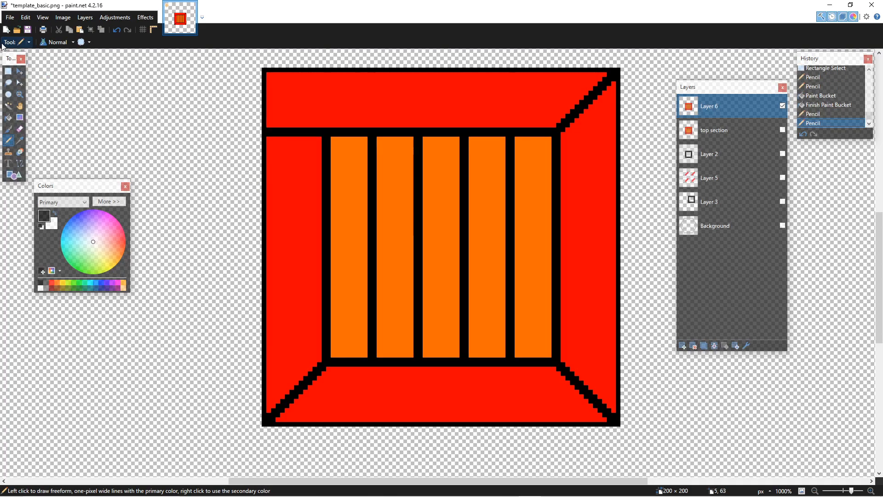
# Step: Copy the 15 × 15 pixel top-left corner, mirror it horizontally and place it over the frame's top-right corner
pyautogui.click(8, 71)
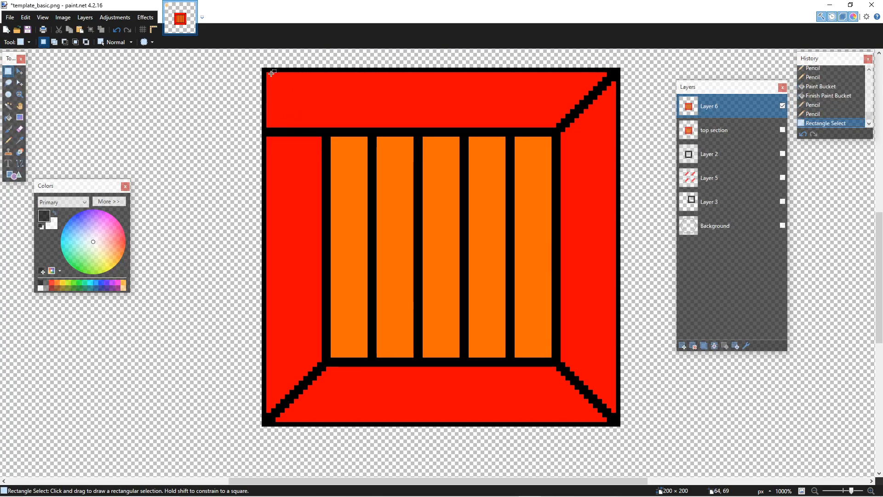
pyautogui.moveTo(263, 69); pyautogui.dragTo(331, 137)
pyautogui.hotkey('ctrl', 'v')
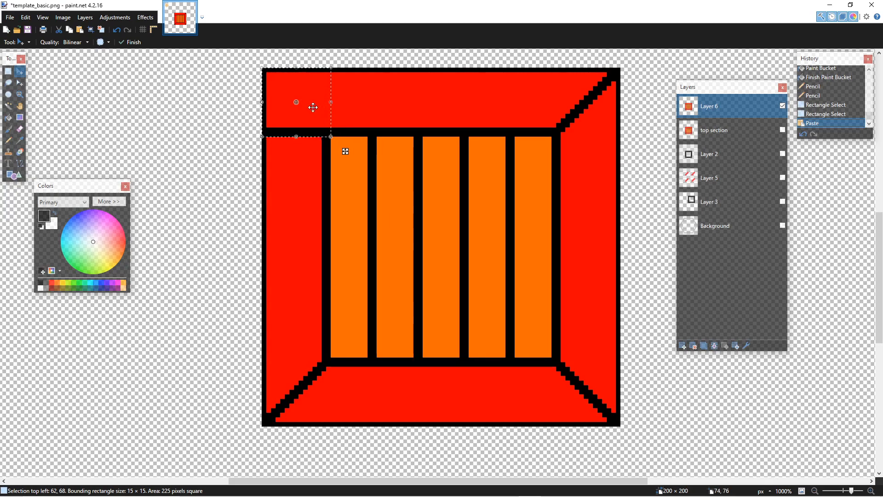
pyautogui.moveTo(262, 102); pyautogui.dragTo(596, 125)
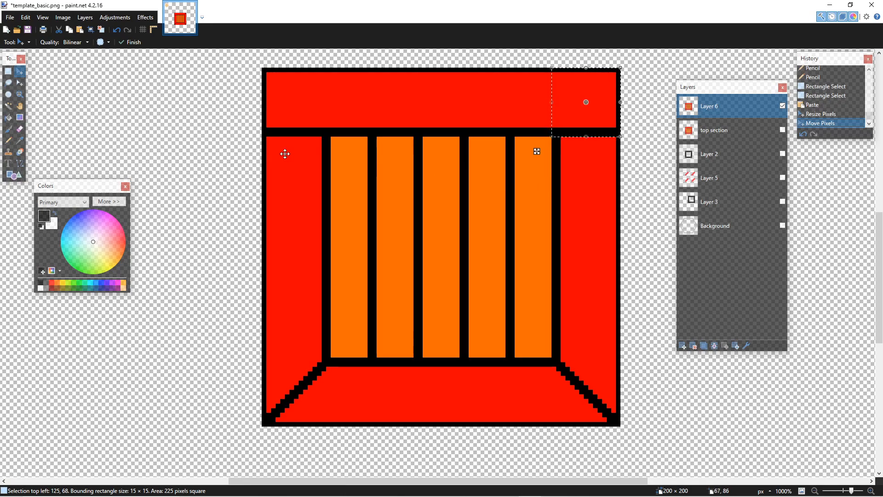
pyautogui.hotkey('ctrl', 'v')
pyautogui.click(468, 146)
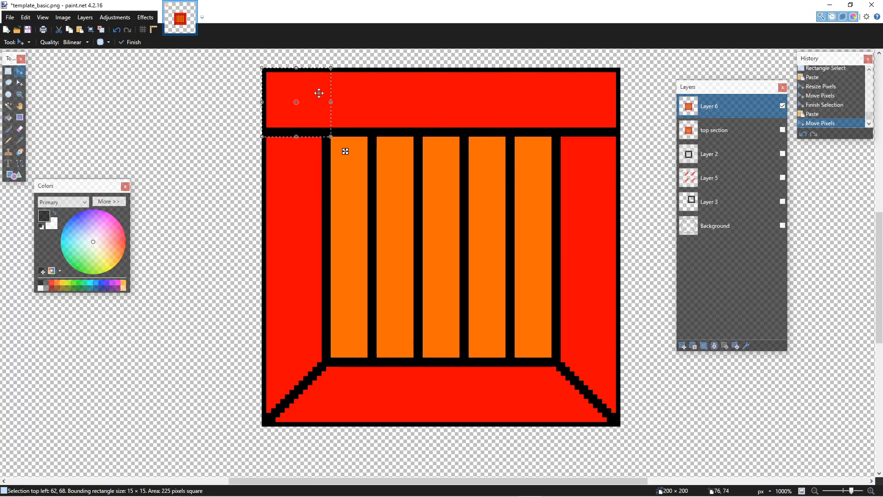
# Step: Copy the 78 × 15 pixel top band, rotate it 180°, place it over the frame's bottom edge and deselect it
pyautogui.click(7, 72)
pyautogui.click(290, 78)
pyautogui.moveTo(263, 69); pyautogui.dragTo(619, 137)
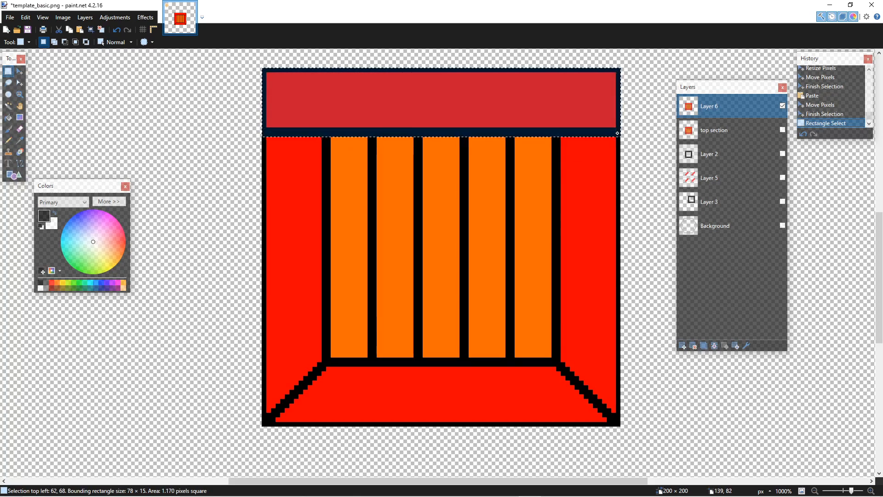
pyautogui.hotkey('ctrl', 'v')
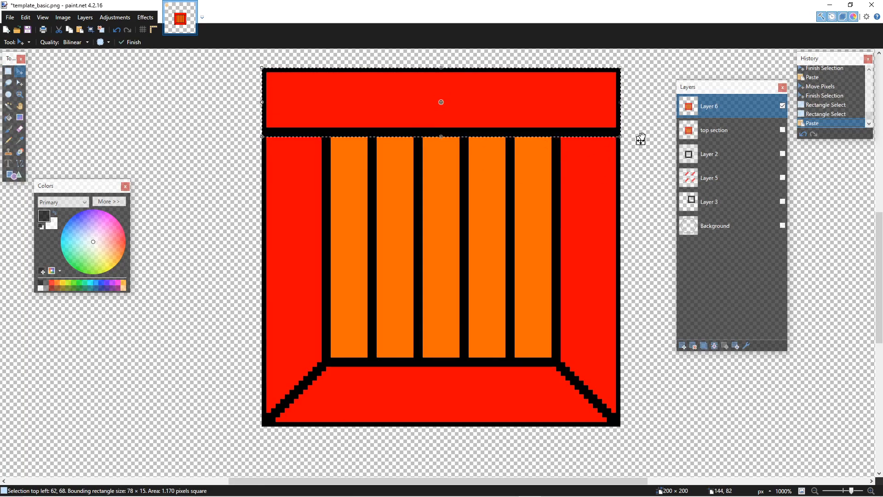
pyautogui.moveTo(635, 138); pyautogui.dragTo(285, 84)
pyautogui.moveTo(361, 112); pyautogui.dragTo(361, 406)
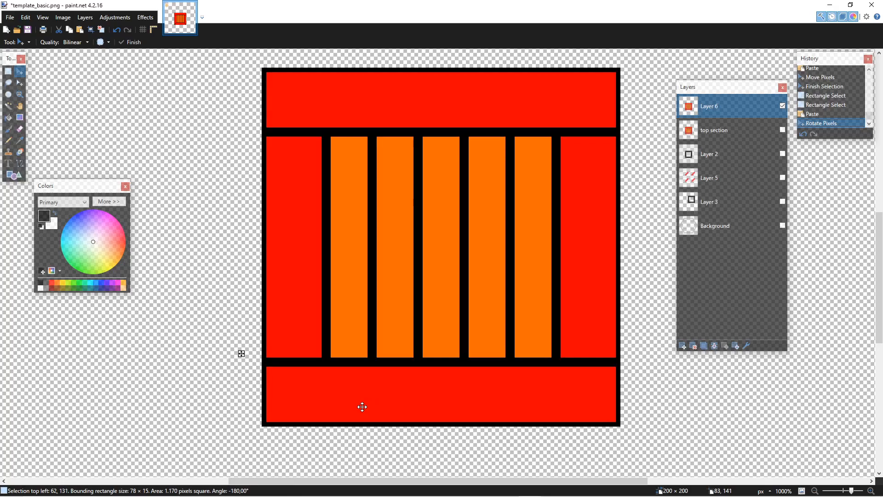
pyautogui.click(8, 71)
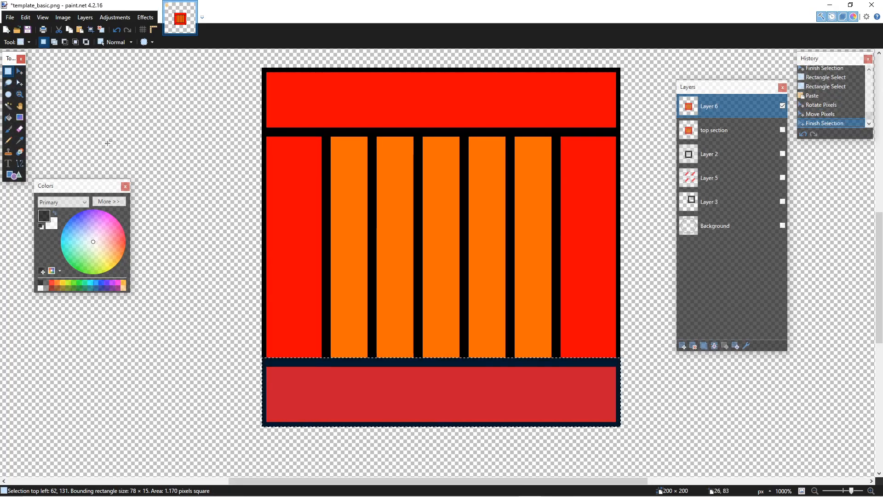
pyautogui.click(169, 161)
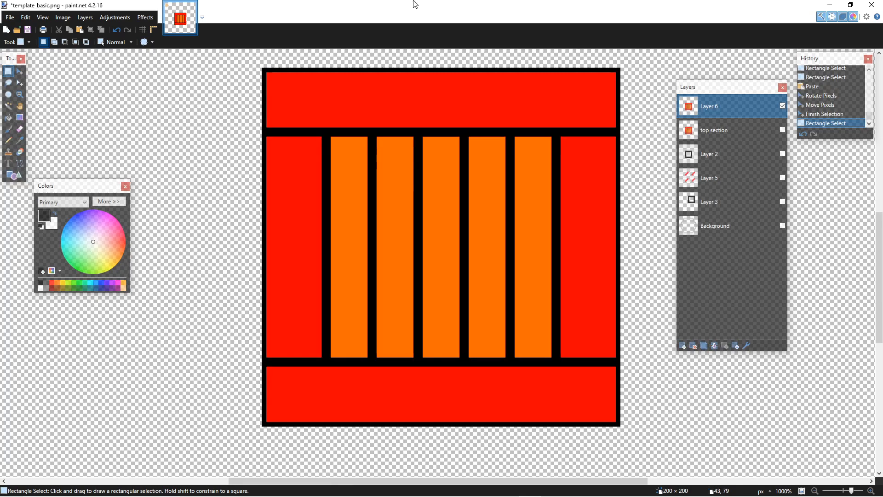
# Step: Rename the new layer as "side section"
pyautogui.doubleClick(721, 113)
pyautogui.write('side section')
pyautogui.press('Return')
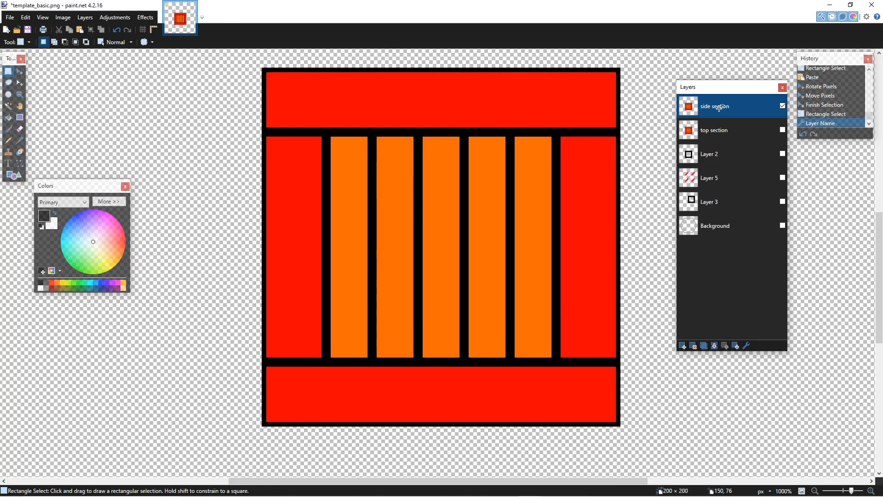
# Step: Select the whole 78 × 78 pixel square artwork on the side section layer
pyautogui.scroll(-3, 483, 223)
pyautogui.scroll(-1, 481, 209)
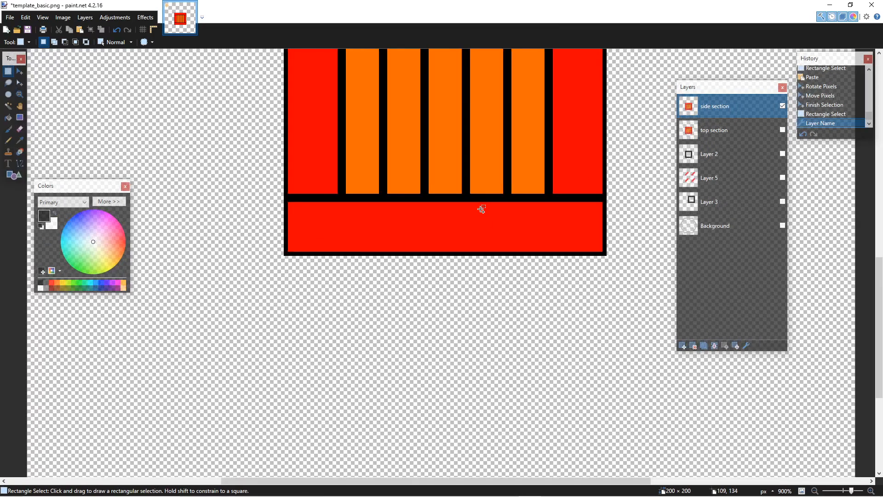
pyautogui.scroll(-2, 481, 210)
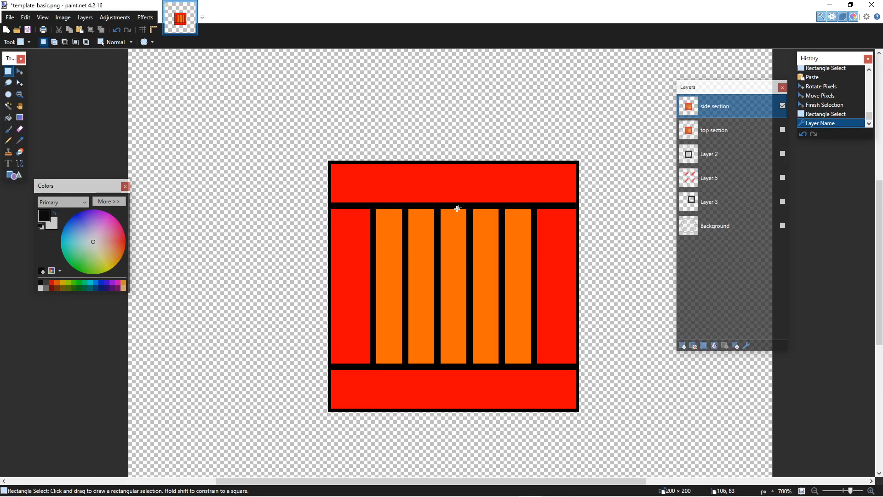
pyautogui.moveTo(332, 162)
pyautogui.mouseDown()
pyautogui.moveTo(561, 343)
pyautogui.moveTo(568, 393)
pyautogui.moveTo(584, 412)
pyautogui.moveTo(331, 162)
pyautogui.mouseUp()
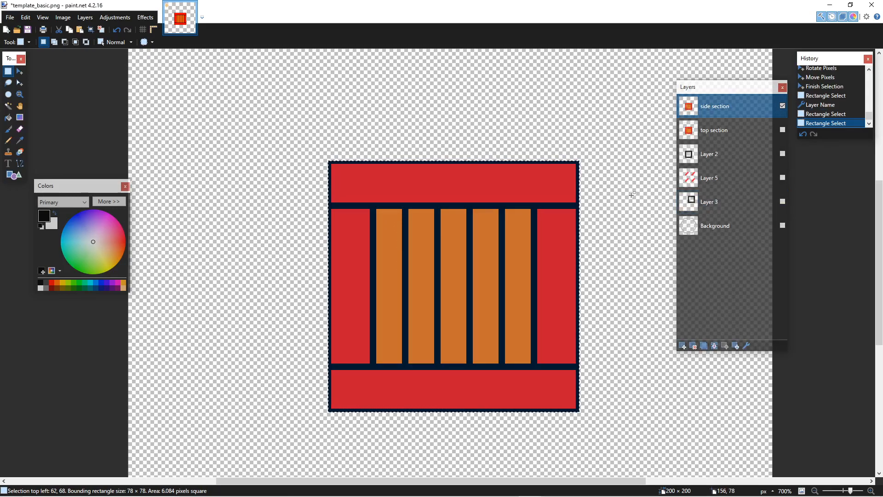
pyautogui.scroll(3, 633, 194)
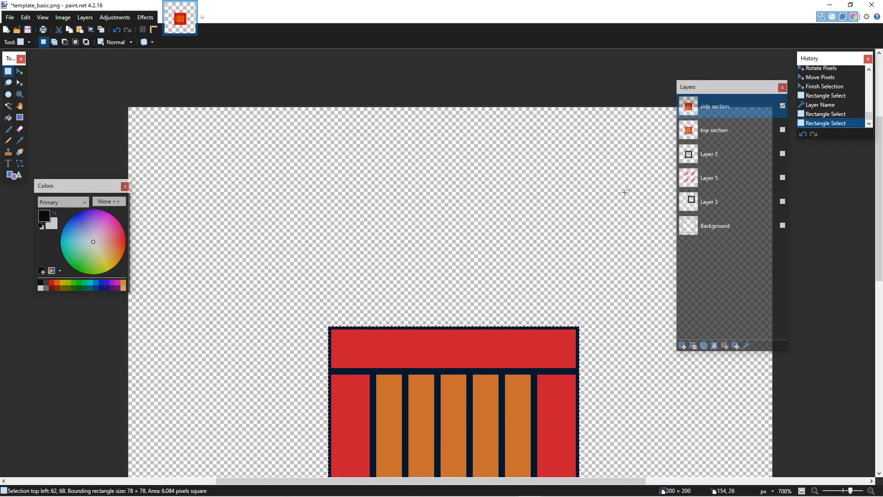
pyautogui.scroll(-3, 625, 191)
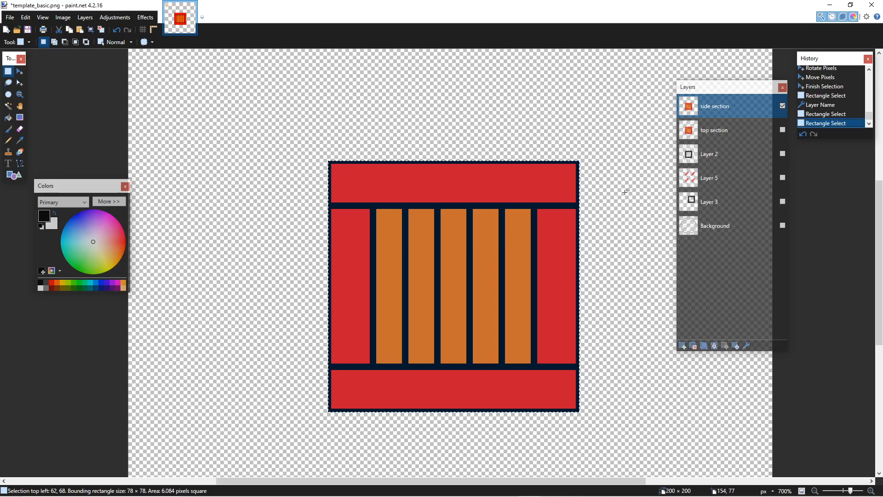
pyautogui.scroll(2, 625, 191)
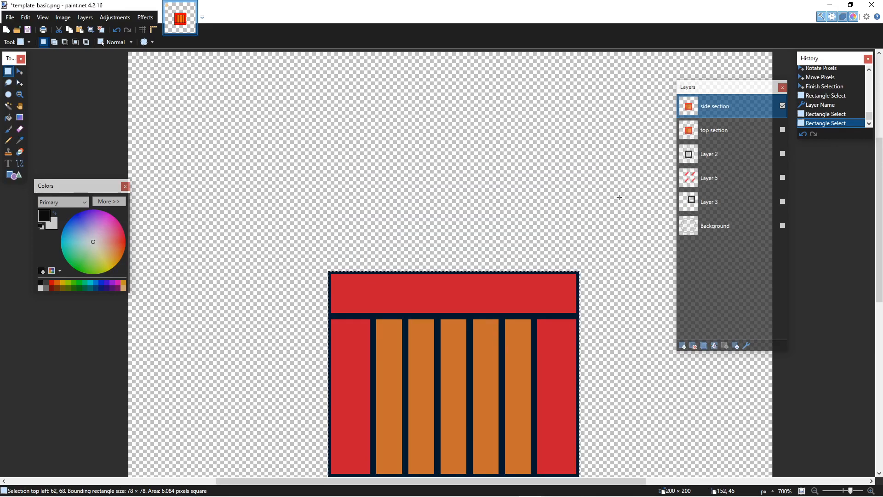
# Step: Make the top section layer active and clear the selection around the square artwork
pyautogui.click(722, 118)
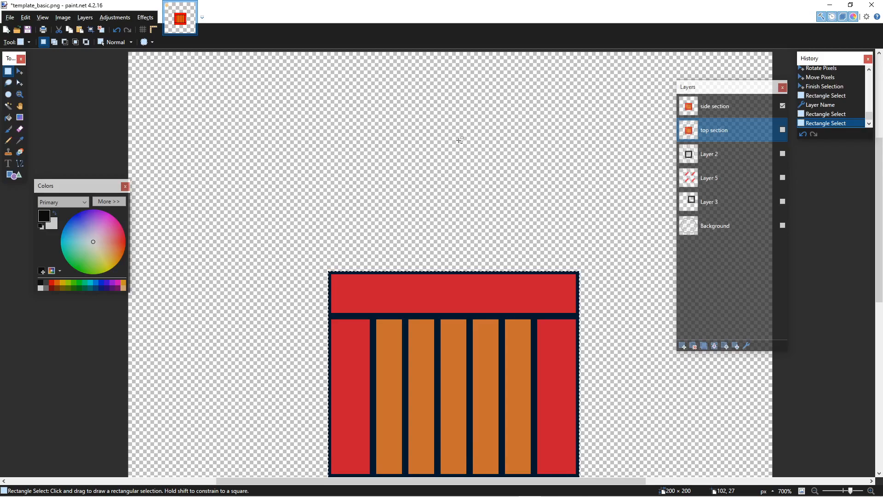
pyautogui.press('alt')
pyautogui.hotkey('alt', 'Tab')
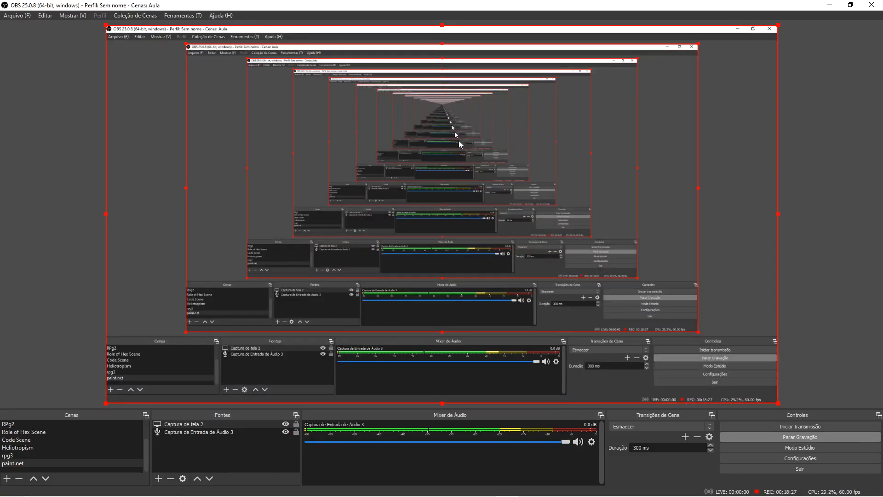
pyautogui.hotkey('alt', 'Tab')
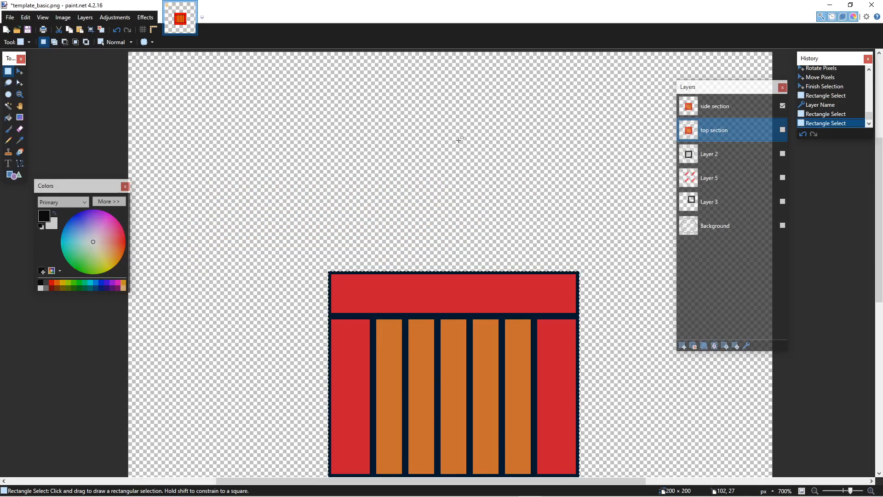
pyautogui.click(464, 161)
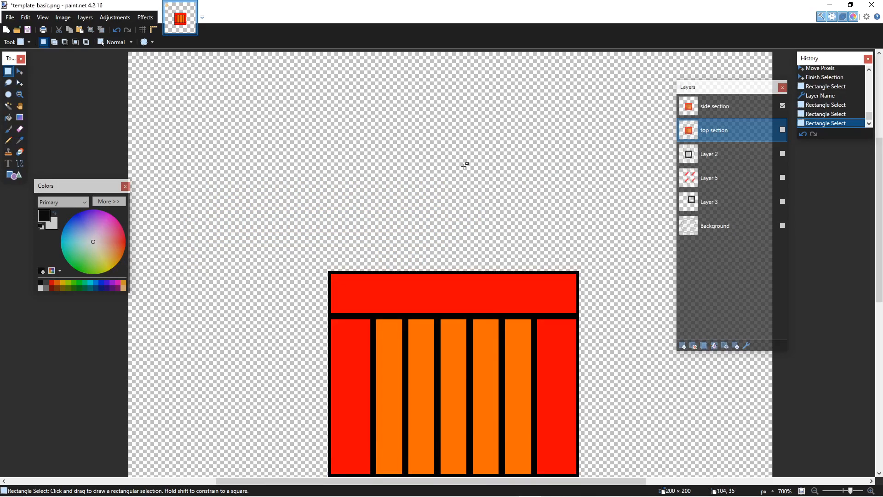
# Step: Move the Colors window clear of the canvas
pyautogui.scroll(3, 146, 117)
pyautogui.scroll(-6, 153, 143)
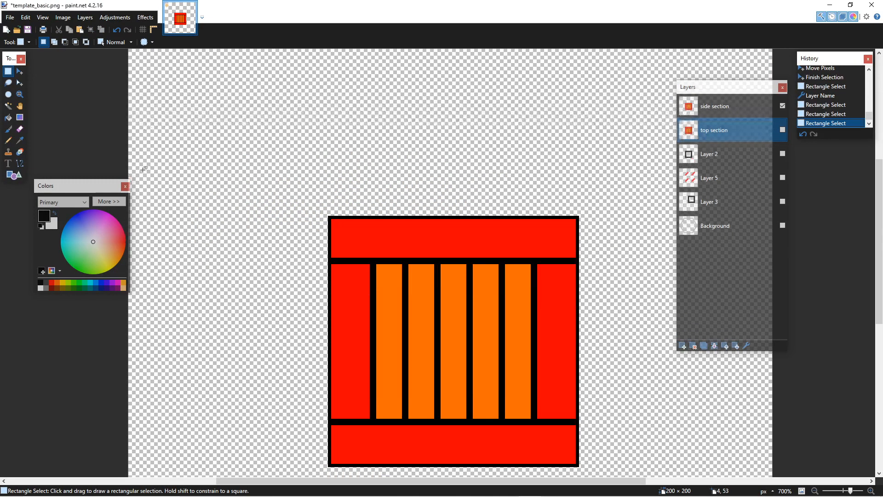
pyautogui.moveTo(85, 185); pyautogui.dragTo(76, 216)
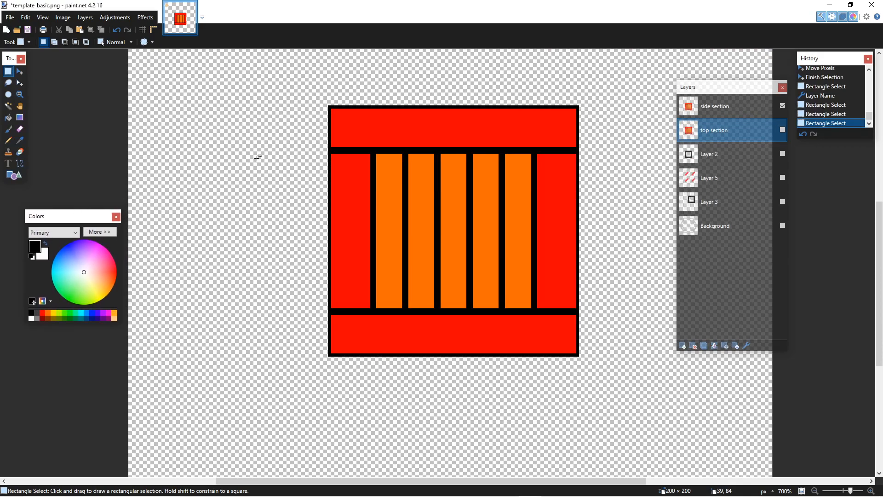
pyautogui.scroll(3, 258, 156)
pyautogui.scroll(-1, 307, 186)
pyautogui.scroll(-1, 307, 185)
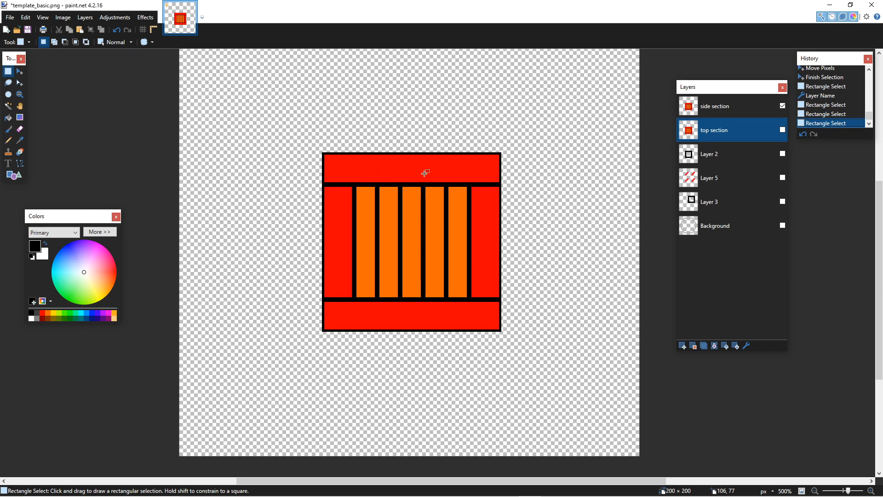
pyautogui.scroll(1, 416, 171)
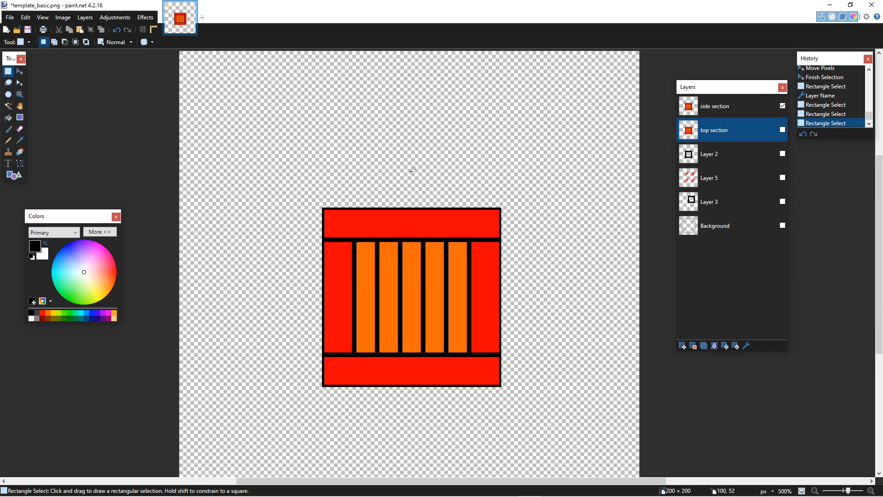
# Step: Add a new layer at the top of the layer stack and select its whole empty 200 × 200 pixel area with the Magic Wand
pyautogui.click(682, 346)
pyautogui.moveTo(727, 132); pyautogui.dragTo(722, 107)
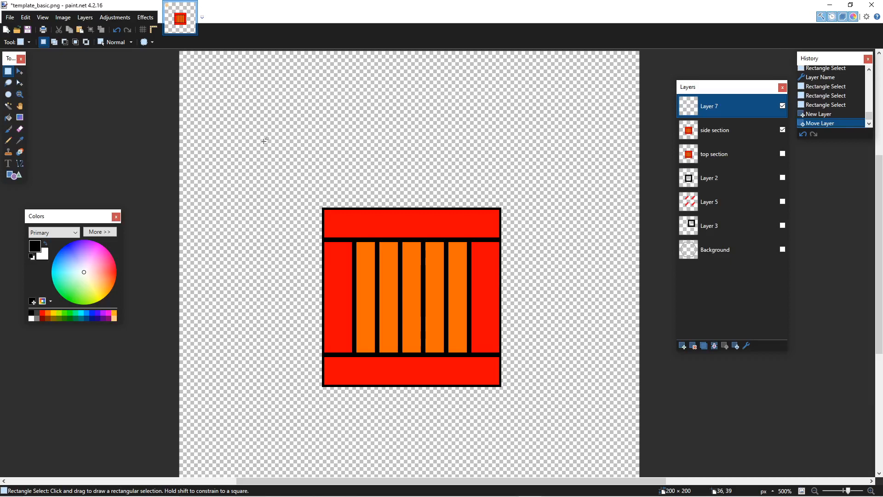
pyautogui.click(8, 106)
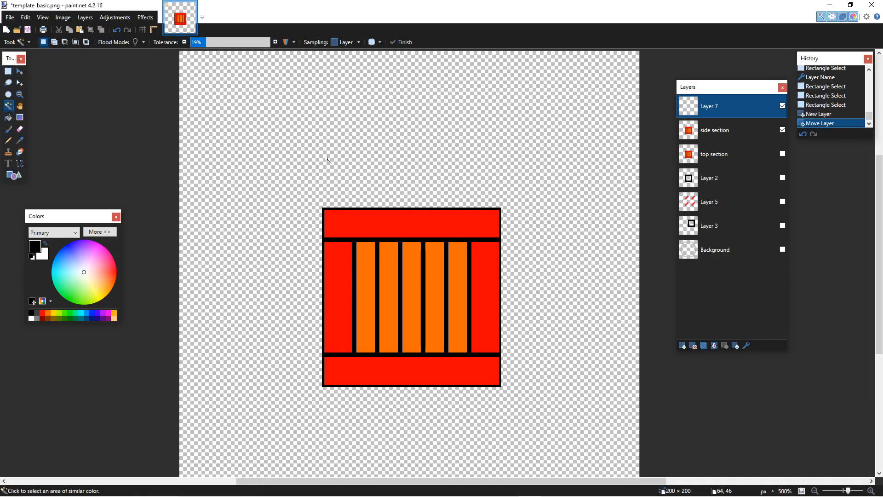
pyautogui.click(328, 158)
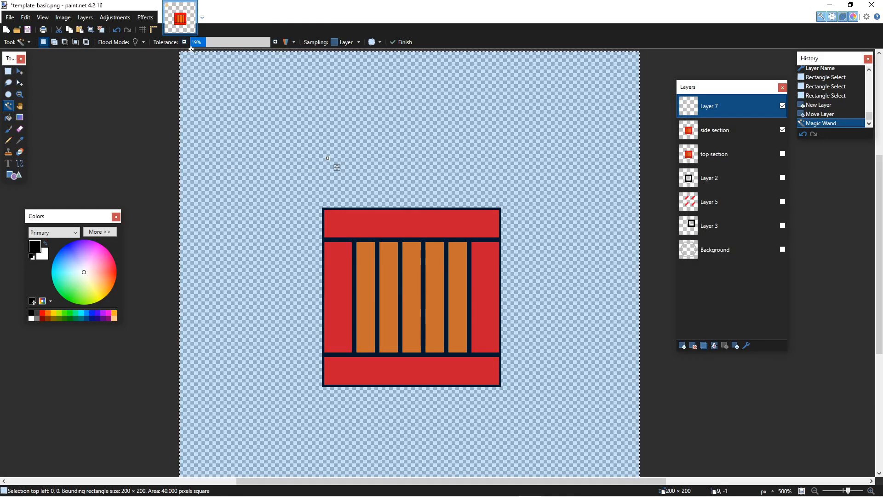
# Step: Hide the side section layer and rename the new layer as "top section final"
pyautogui.click(782, 130)
pyautogui.doubleClick(719, 108)
pyautogui.write('top section final')
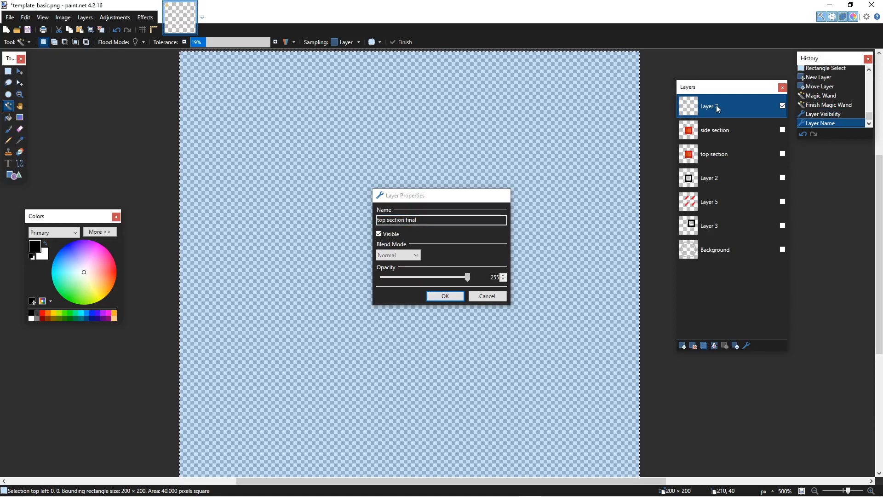
pyautogui.press('Return')
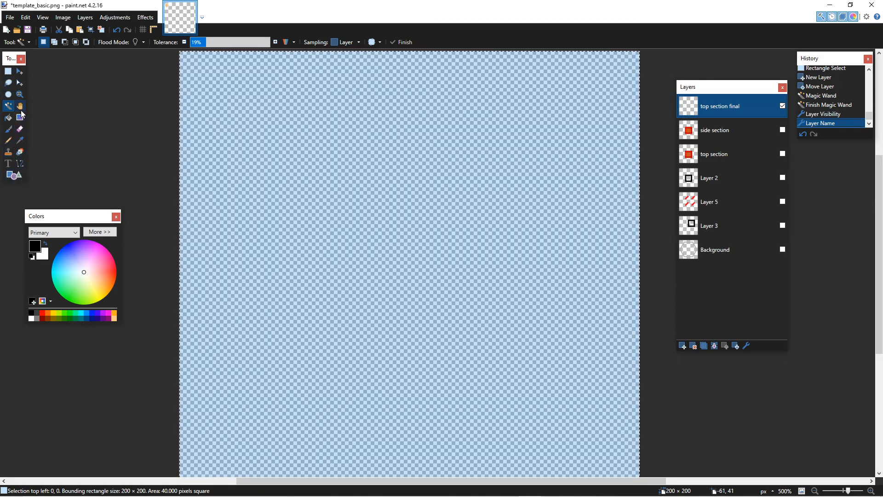
# Step: Start the Grid & Checker Maker effect on the top section final layer with line width 6 and draw mode Top and left
pyautogui.click(154, 16)
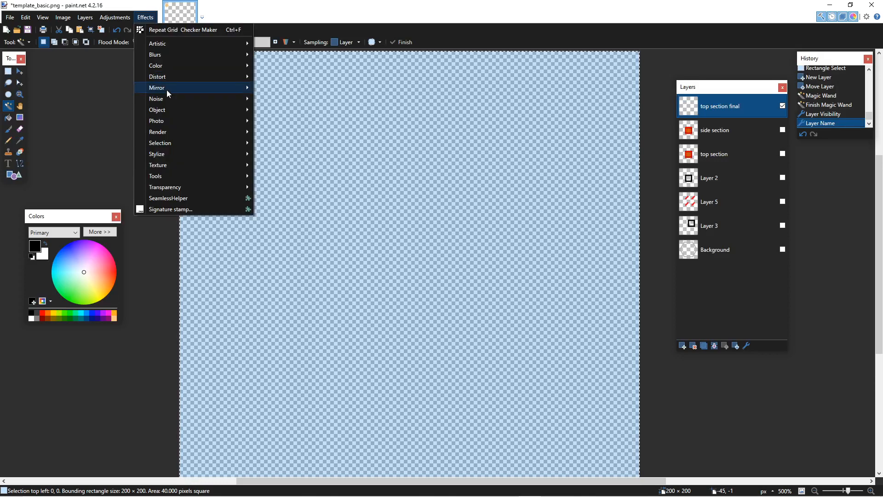
pyautogui.moveTo(174, 63)
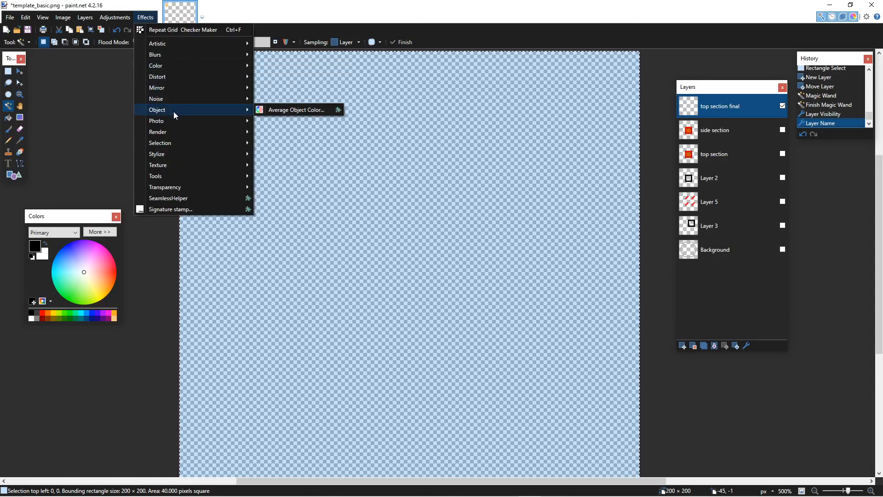
pyautogui.moveTo(174, 131)
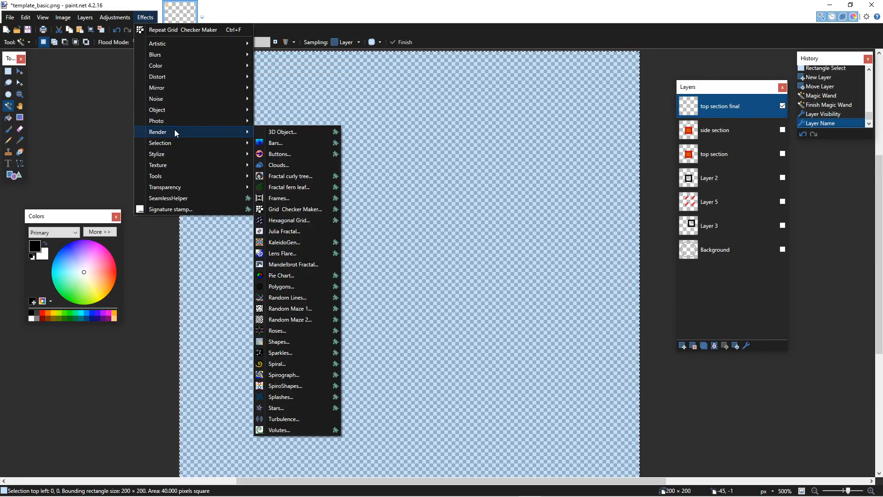
pyautogui.click(309, 209)
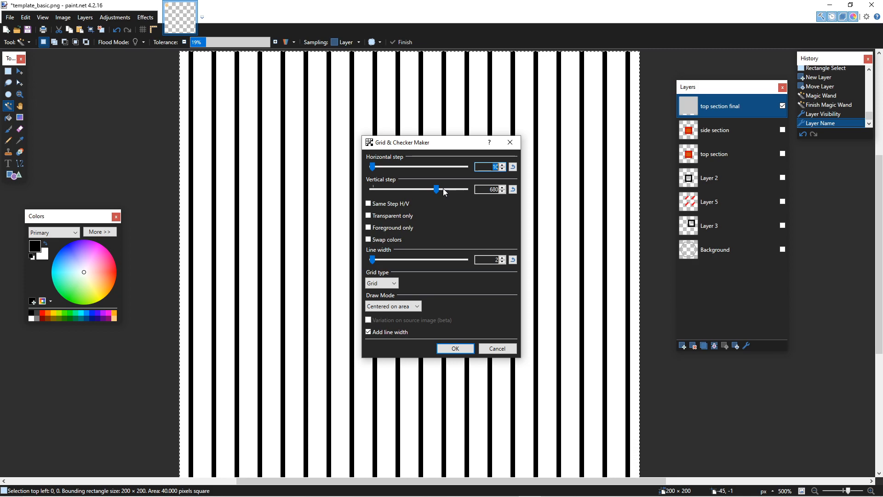
pyautogui.doubleClick(494, 261)
pyautogui.write('3')
pyautogui.click(488, 190)
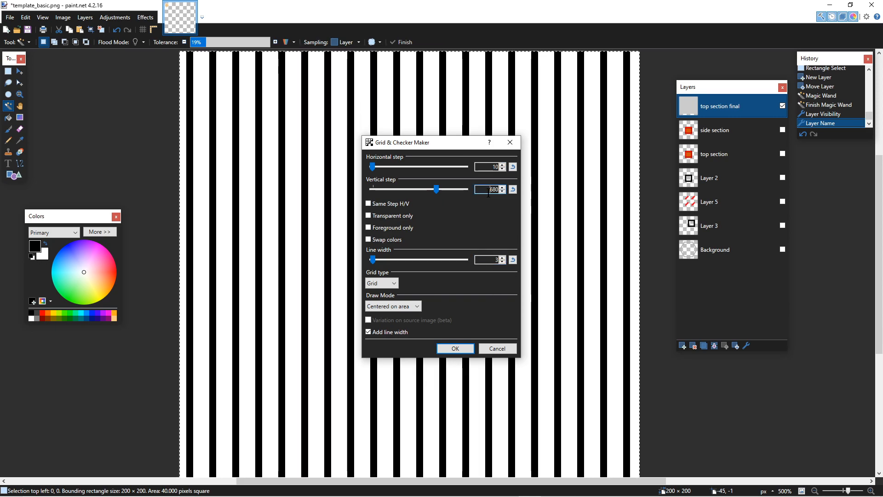
pyautogui.doubleClick(500, 260)
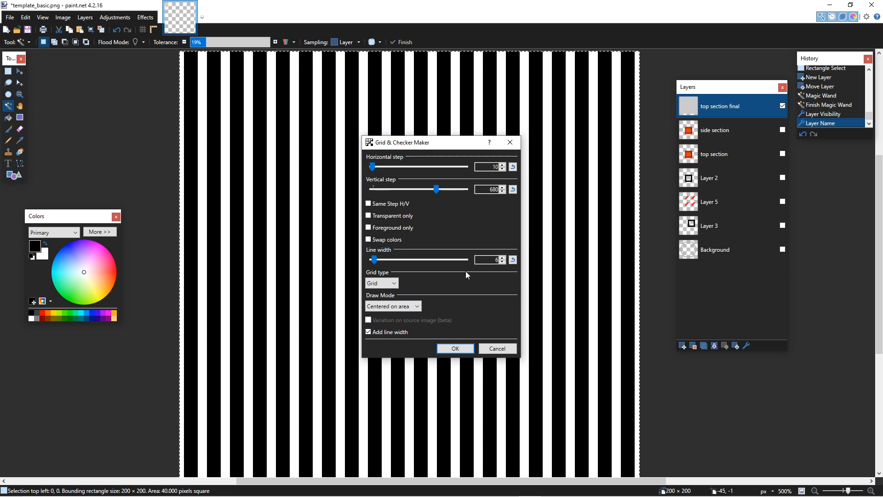
pyautogui.click(405, 308)
pyautogui.click(398, 317)
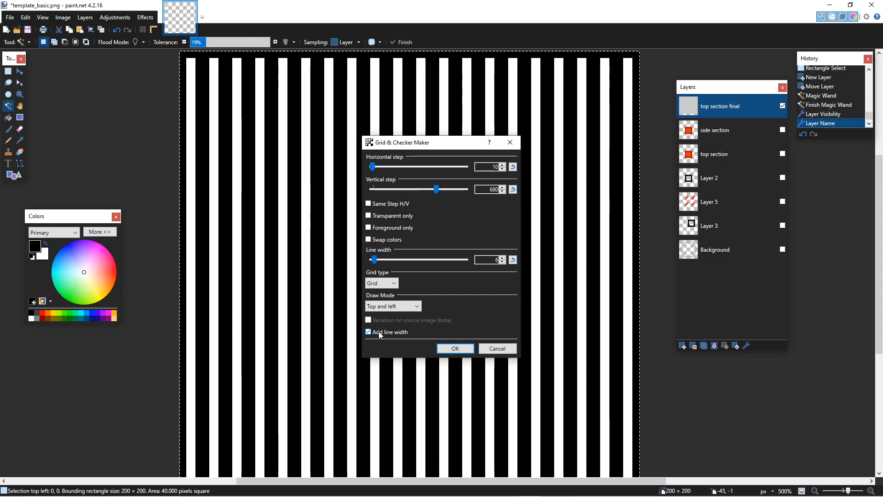
# Step: Set the grid's horizontal step to 40
pyautogui.click(503, 165)
pyautogui.click(503, 165)
pyautogui.click(503, 165)
pyautogui.click(503, 165)
pyautogui.click(502, 165)
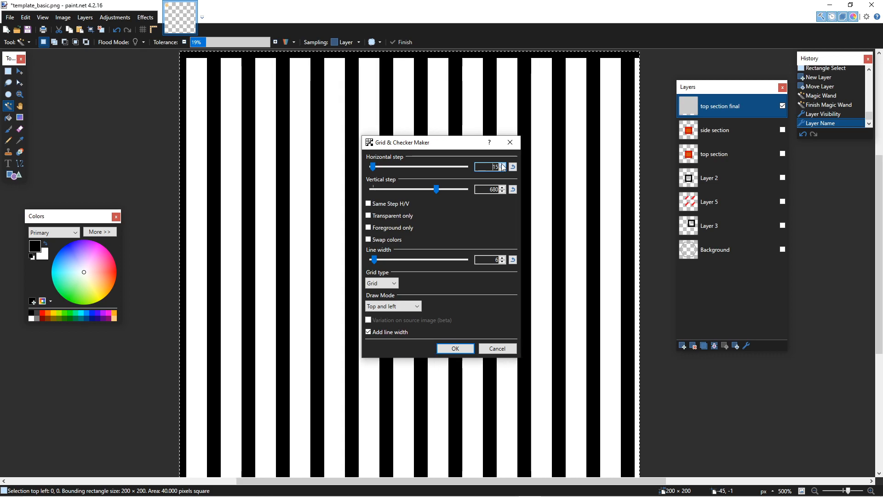
pyautogui.click(503, 165)
pyautogui.click(503, 165)
pyautogui.click(502, 165)
pyautogui.click(503, 165)
pyautogui.click(503, 165)
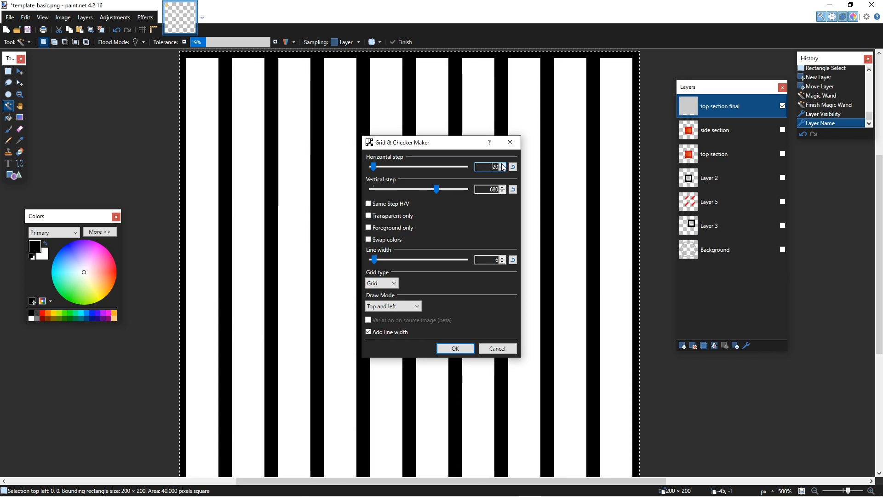
pyautogui.click(502, 164)
pyautogui.click(503, 164)
pyautogui.click(503, 165)
pyautogui.click(503, 164)
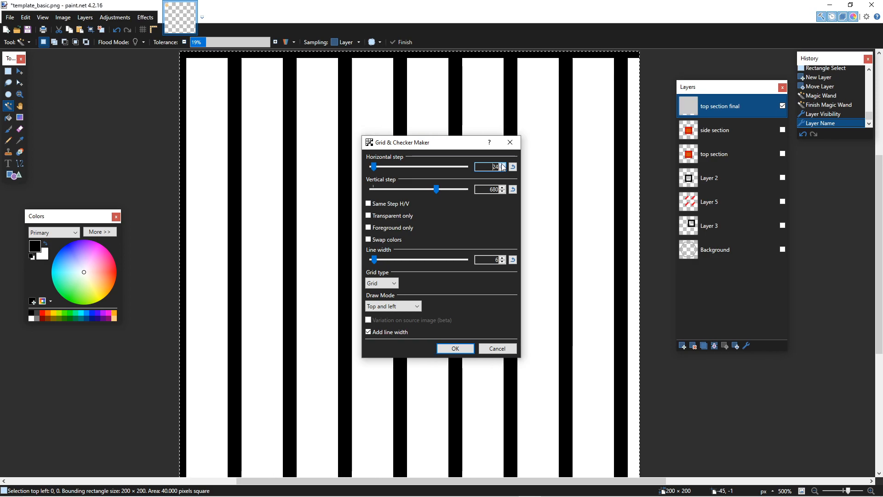
pyautogui.click(502, 164)
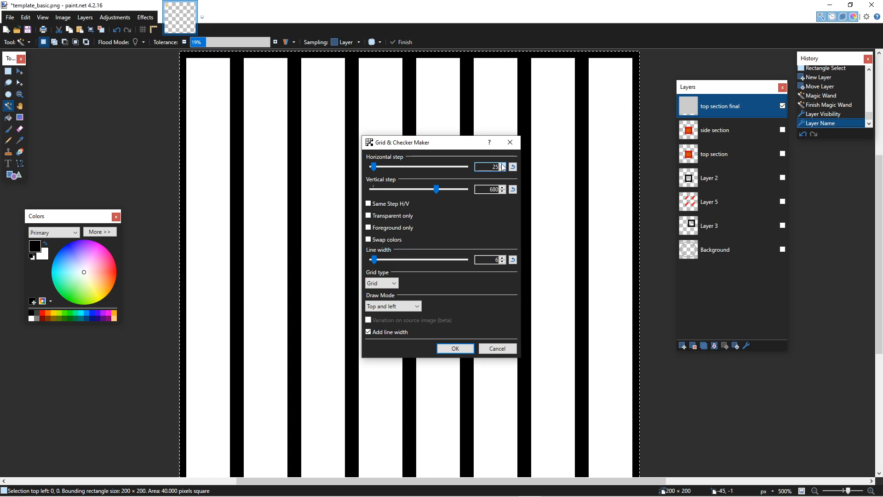
pyautogui.click(502, 164)
pyautogui.click(502, 165)
pyautogui.click(502, 164)
pyautogui.click(503, 164)
pyautogui.click(502, 164)
pyautogui.click(503, 164)
pyautogui.click(502, 164)
pyautogui.click(502, 164)
pyautogui.click(502, 164)
pyautogui.click(502, 164)
pyautogui.click(503, 164)
pyautogui.click(502, 165)
pyautogui.click(502, 164)
pyautogui.click(502, 164)
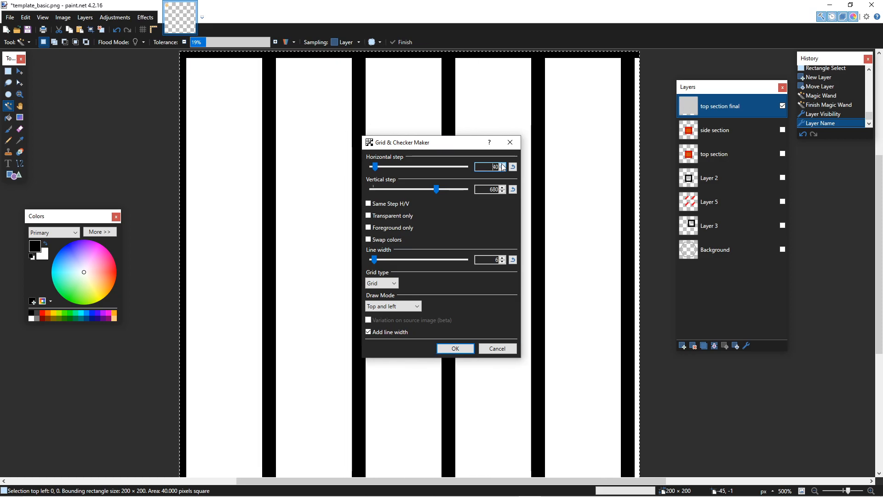
pyautogui.click(502, 165)
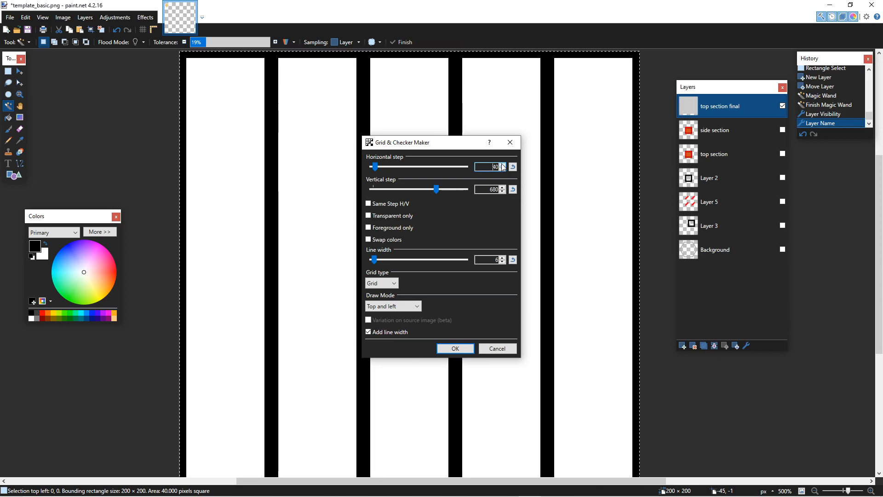
# Step: Set the grid's vertical step to 200 and render the grid onto the layer
pyautogui.press('Tab')
pyautogui.write('200')
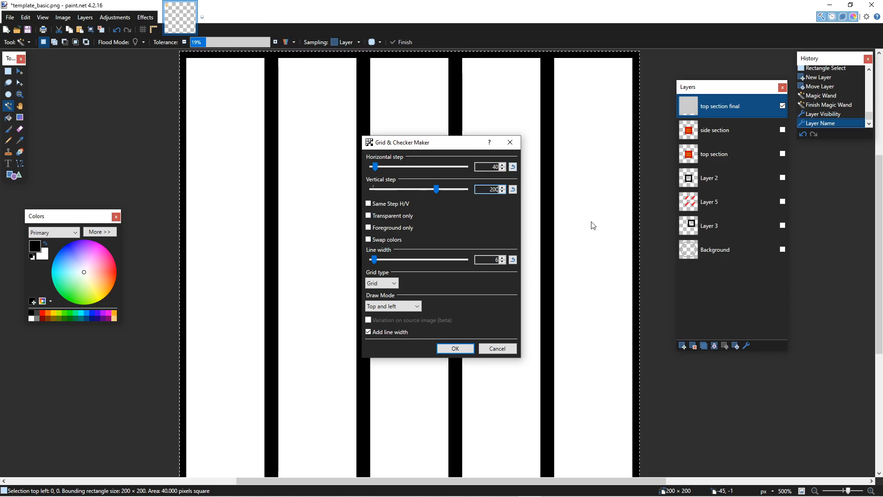
pyautogui.click(455, 348)
pyautogui.scroll(-2, 474, 342)
pyautogui.scroll(2, 474, 335)
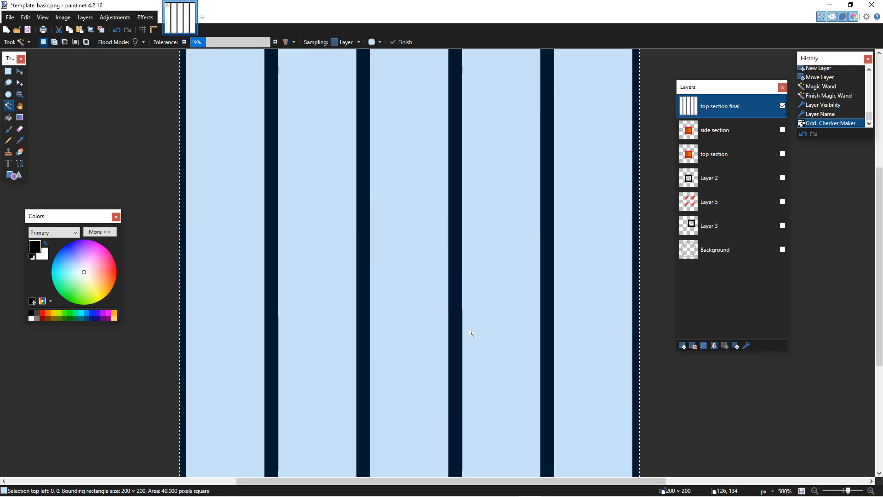
pyautogui.keyDown('ctrl'); pyautogui.scroll(-1, 427, 305); pyautogui.keyUp('ctrl')
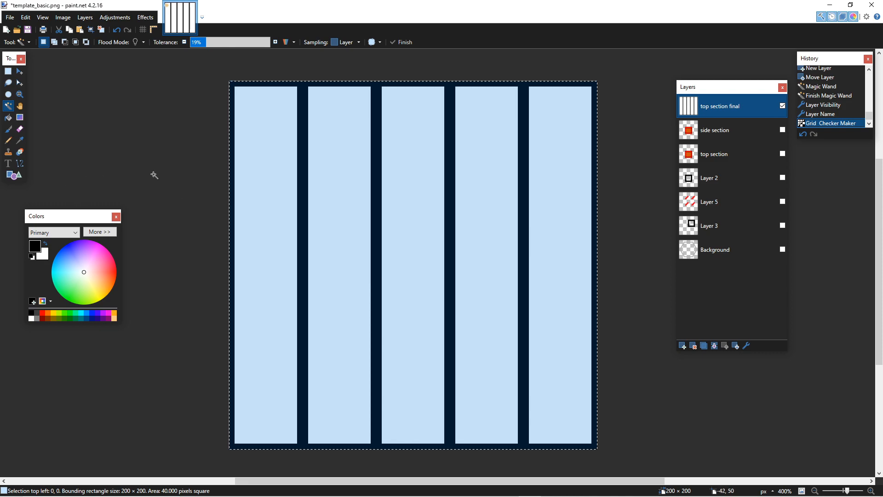
# Step: Copy the leftmost 34 × 194 pixel white stripe with the Magic Wand, paste it and rotate the copy by -90°
pyautogui.click(515, 181)
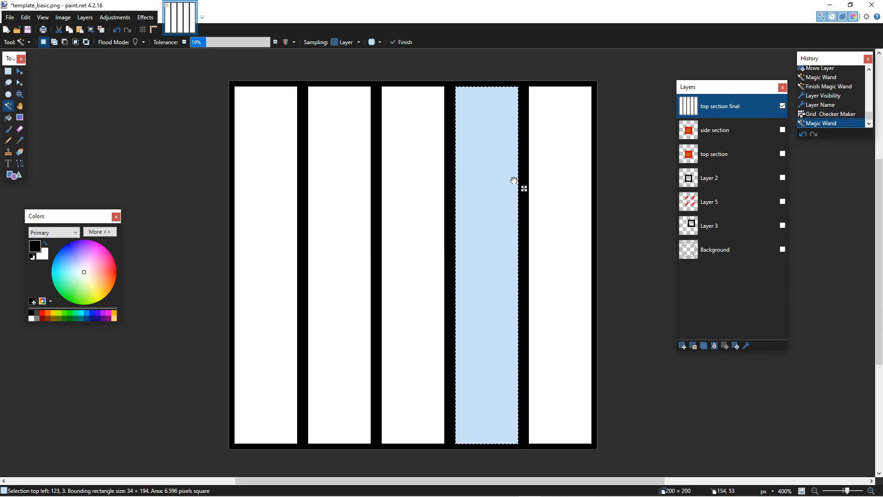
pyautogui.click(177, 217)
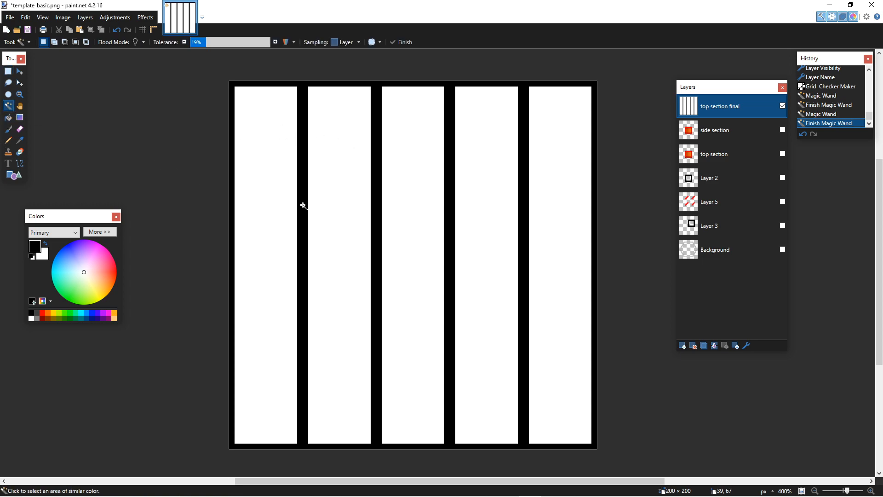
pyautogui.click(283, 205)
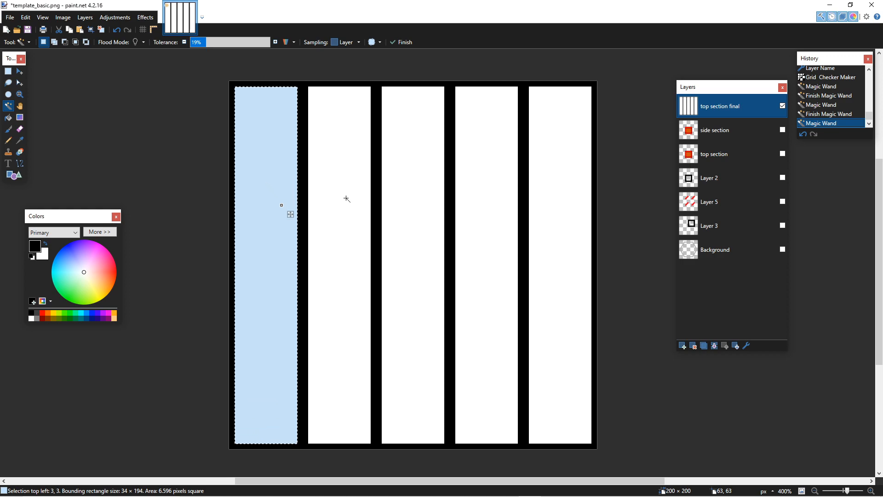
pyautogui.hotkey('ctrl', 'v')
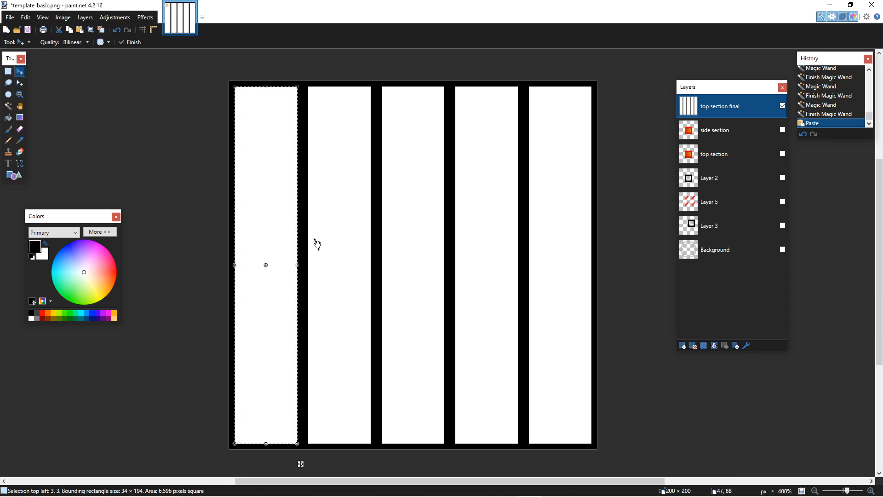
pyautogui.moveTo(316, 200); pyautogui.dragTo(334, 317)
# Step: Move the rotated white stripe to the canvas's upper edge so its selection starts at 3, 3
pyautogui.moveTo(342, 254); pyautogui.dragTo(499, 131)
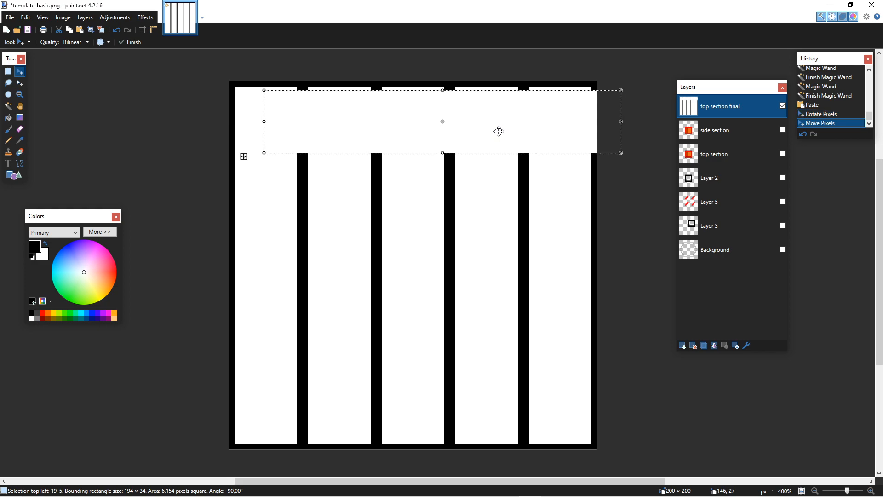
pyautogui.press('Left')
pyautogui.press('Left')
pyautogui.press('Left')
pyautogui.press('Left')
pyautogui.press('Left')
pyautogui.press('Left')
pyautogui.press('Left')
pyautogui.press('Left')
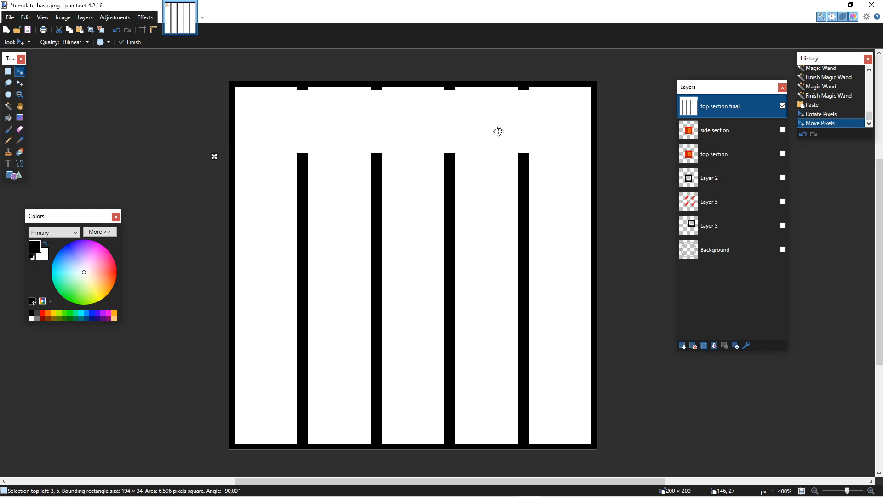
pyautogui.press('Up')
pyautogui.press('Up')
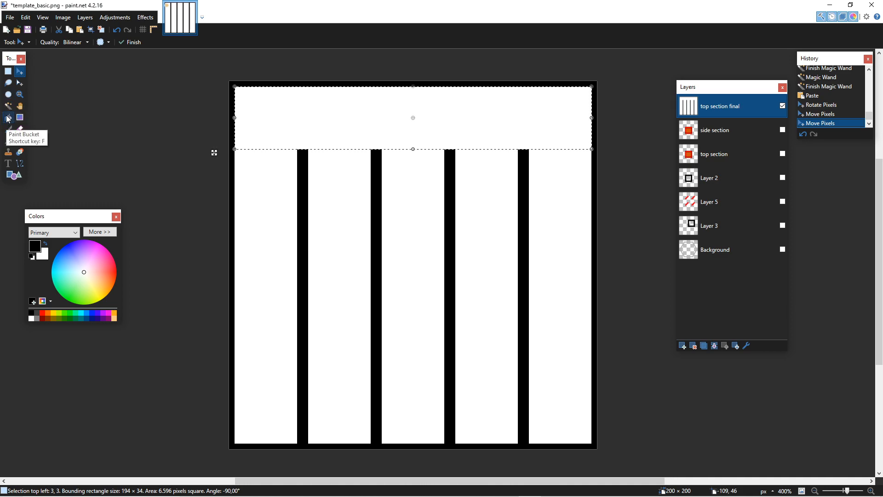
# Step: Draw a black horizontal line 6 pixels wide across the upper ends of the four vertical bars on the whole canvas
pyautogui.click(20, 164)
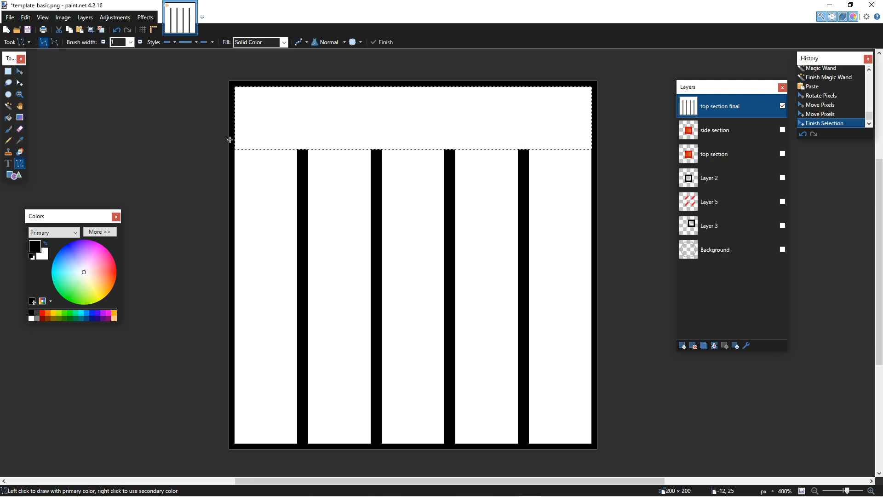
pyautogui.hotkey('ctrl', 'a')
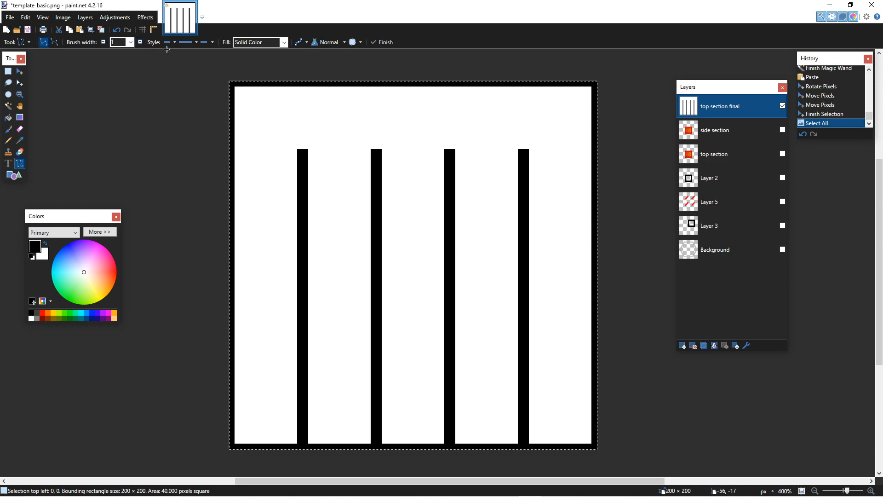
pyautogui.keyDown('ctrl'); pyautogui.click(140, 42); pyautogui.keyUp('ctrl')
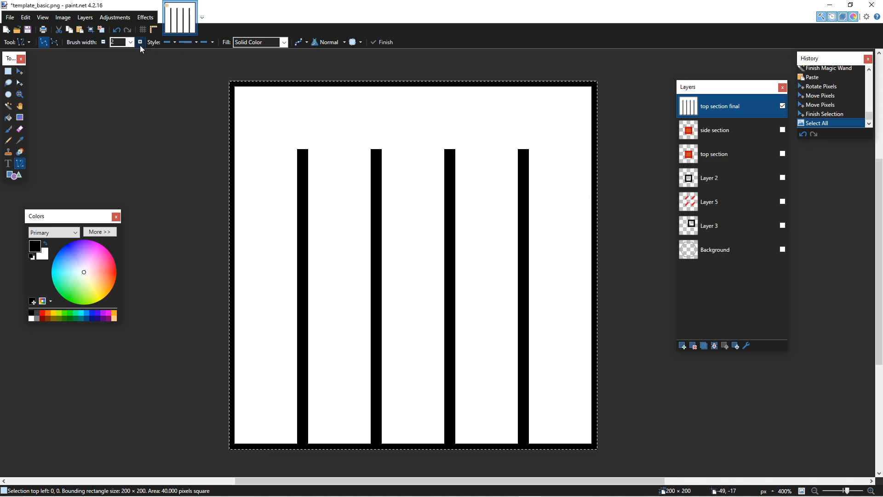
pyautogui.moveTo(303, 162)
pyautogui.mouseDown()
pyautogui.moveTo(528, 161)
pyautogui.moveTo(526, 174)
pyautogui.mouseUp()
pyautogui.press('Up')
pyautogui.press('Up')
pyautogui.press('Up')
pyautogui.press('Up')
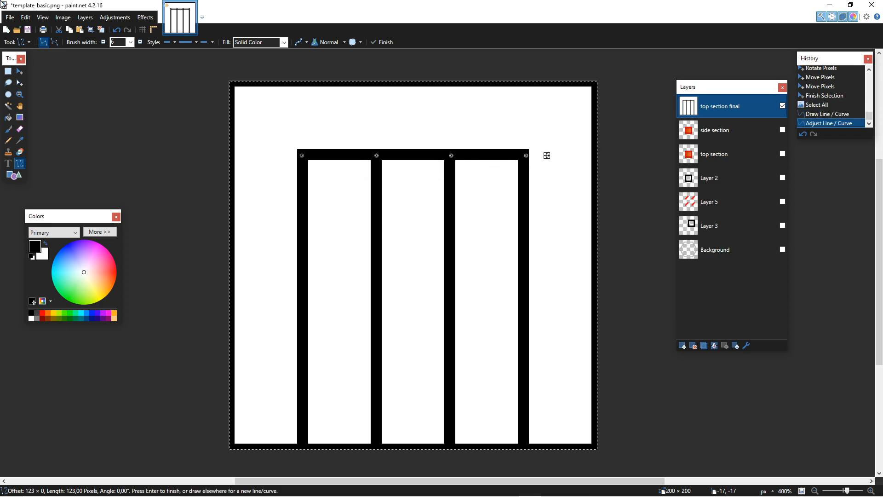
# Step: Copy the canvas's upper 200 × 43 pixel strip with Rectangle Select, paste it and rotate the copy by -180°
pyautogui.click(7, 71)
pyautogui.click(171, 184)
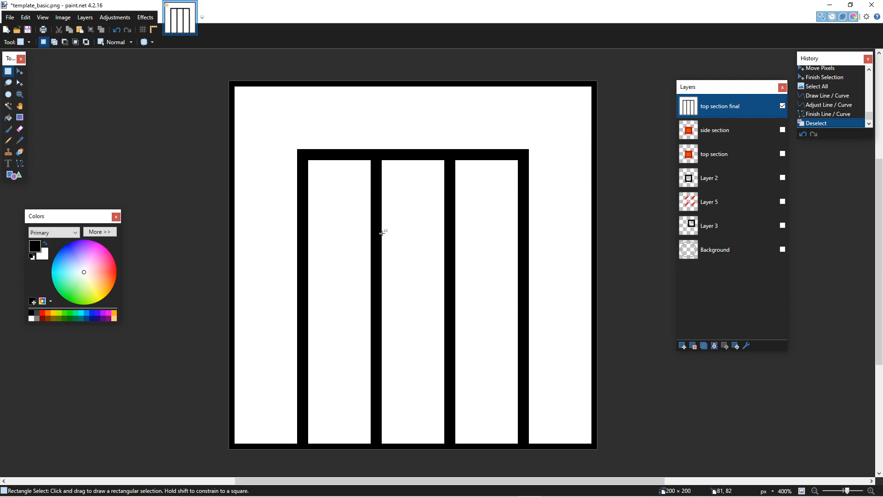
pyautogui.moveTo(207, 74); pyautogui.dragTo(658, 159)
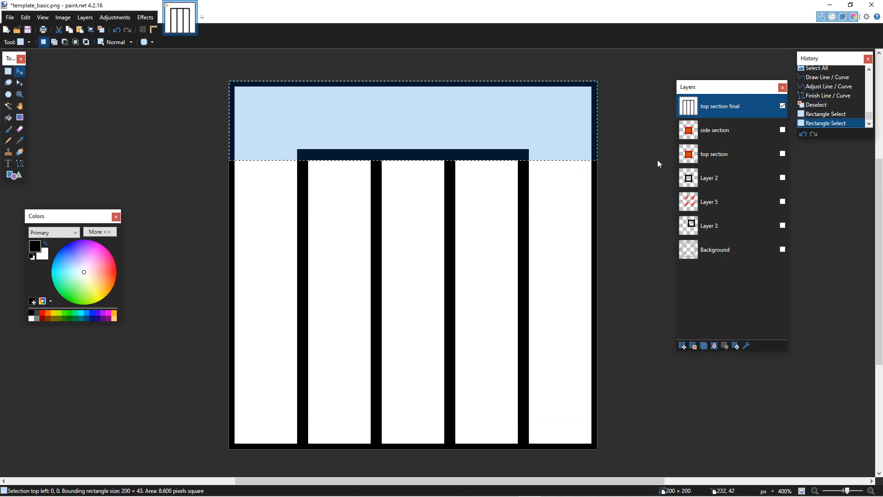
pyautogui.hotkey('ctrl', 'v')
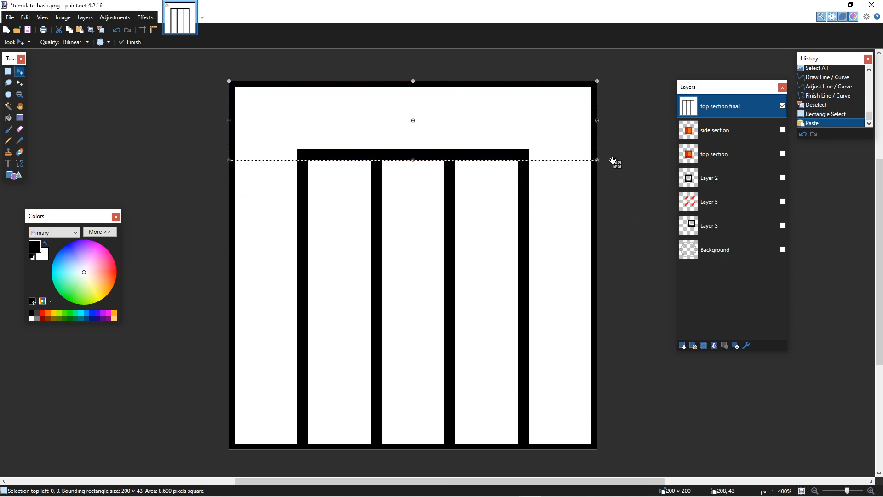
pyautogui.moveTo(614, 163); pyautogui.dragTo(261, 93)
# Step: Move the rotated strip to the canvas's lower edge so its selection starts at 0, 157
pyautogui.moveTo(434, 117); pyautogui.dragTo(440, 402)
pyautogui.press('Down')
pyautogui.press('Left')
pyautogui.press('Down')
pyautogui.press('Down')
pyautogui.press('Down')
pyautogui.press('Up')
pyautogui.press('Up')
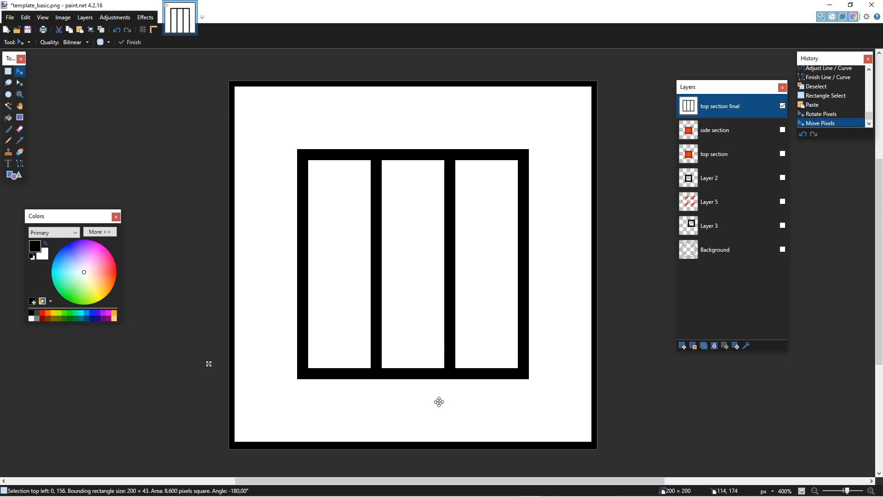
pyautogui.press('Down')
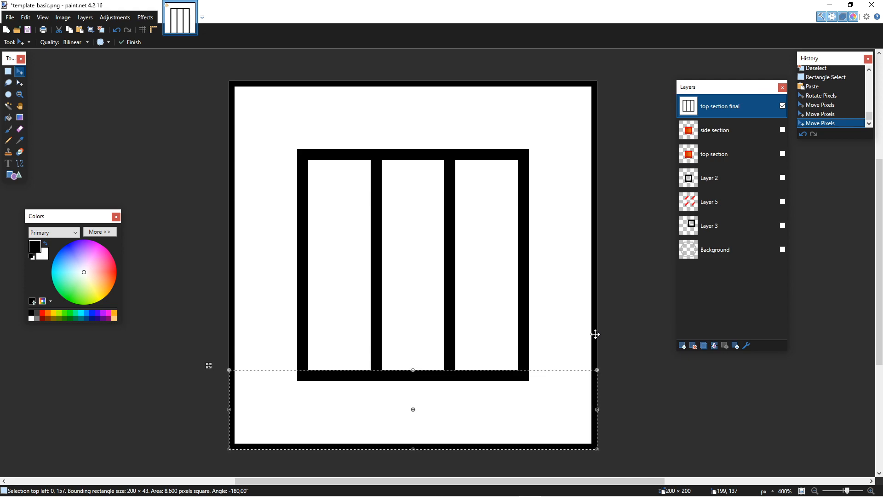
# Step: Delete the old side section and top section layers
pyautogui.click(747, 146)
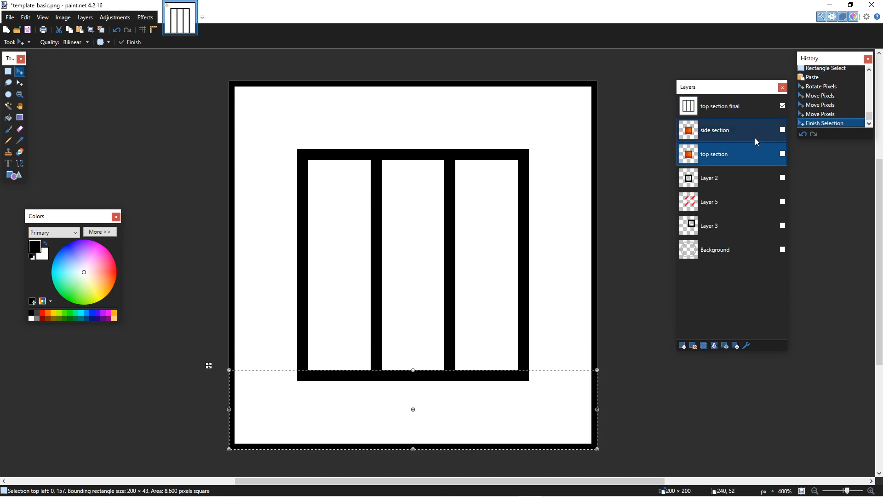
pyautogui.click(753, 139)
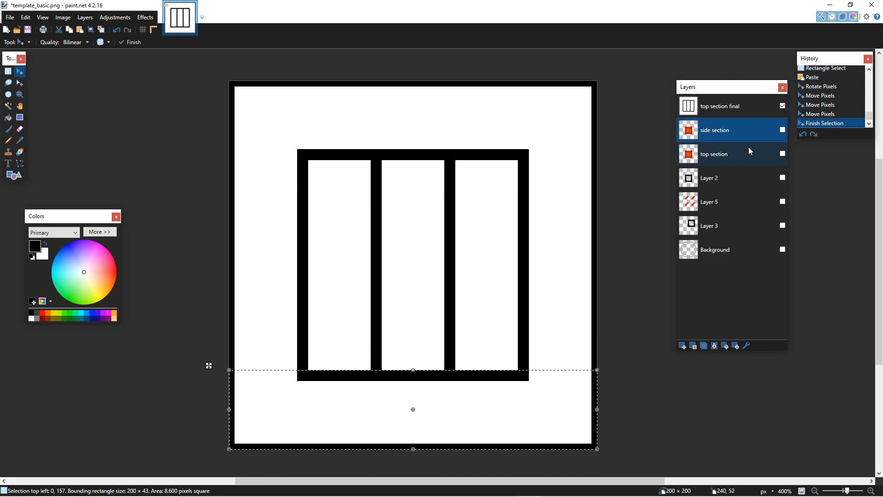
pyautogui.click(696, 349)
pyautogui.click(696, 349)
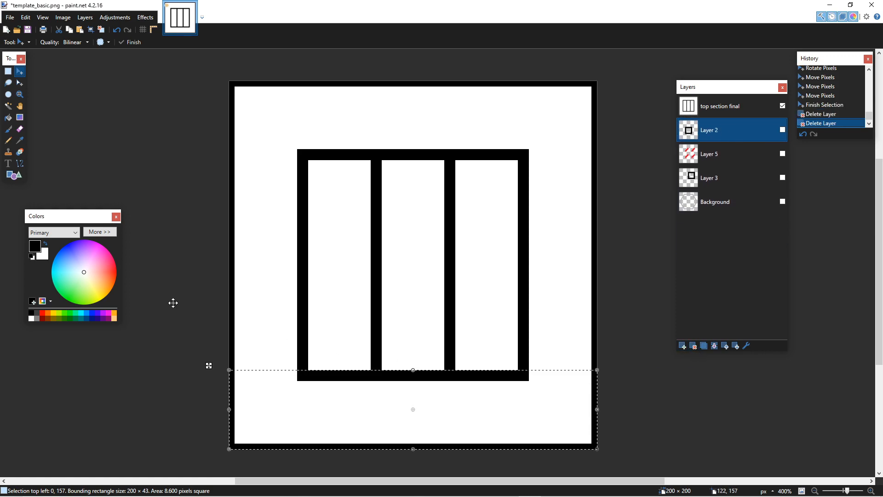
# Step: Duplicate the top section final layer and rename the copy as side section final
pyautogui.click(722, 106)
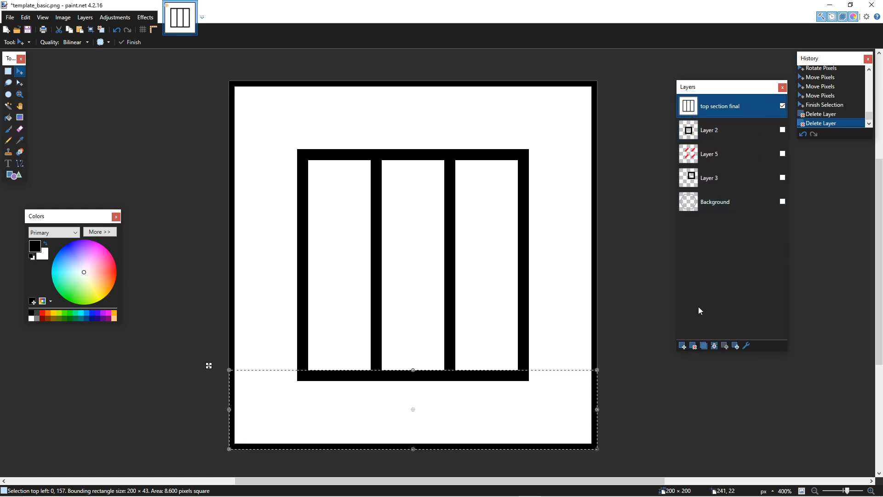
pyautogui.click(709, 345)
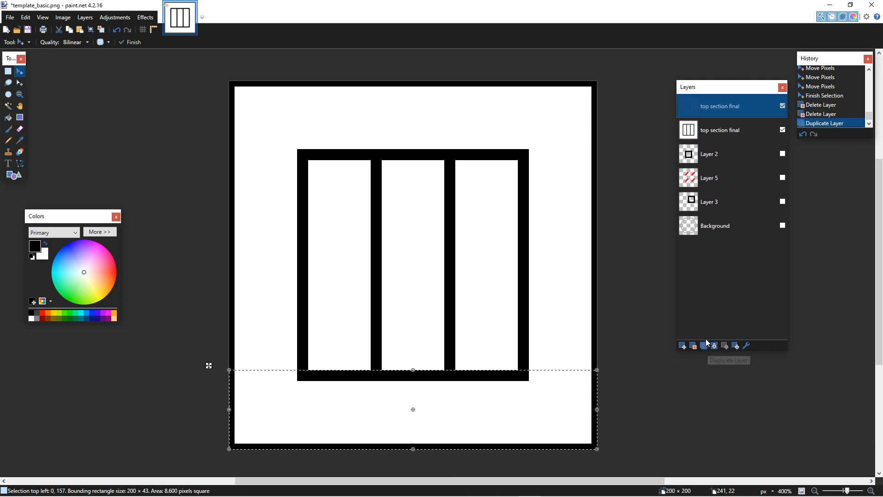
pyautogui.doubleClick(709, 109)
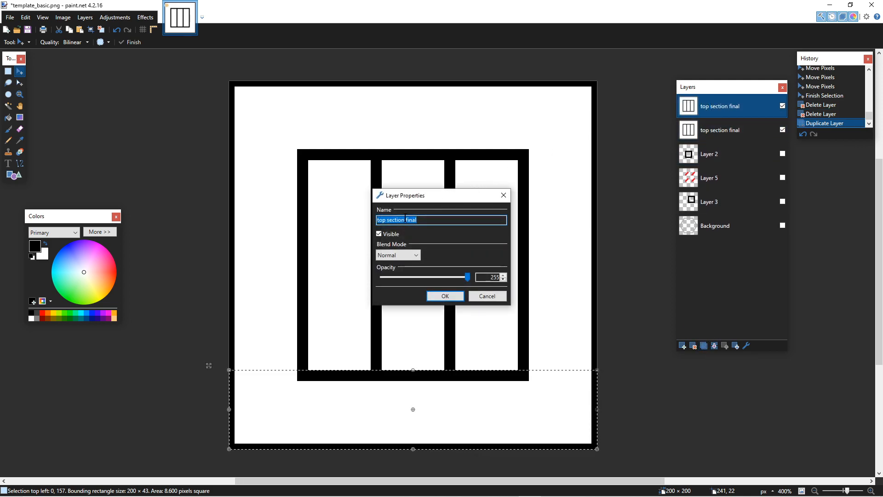
pyautogui.doubleClick(381, 220)
pyautogui.write('side')
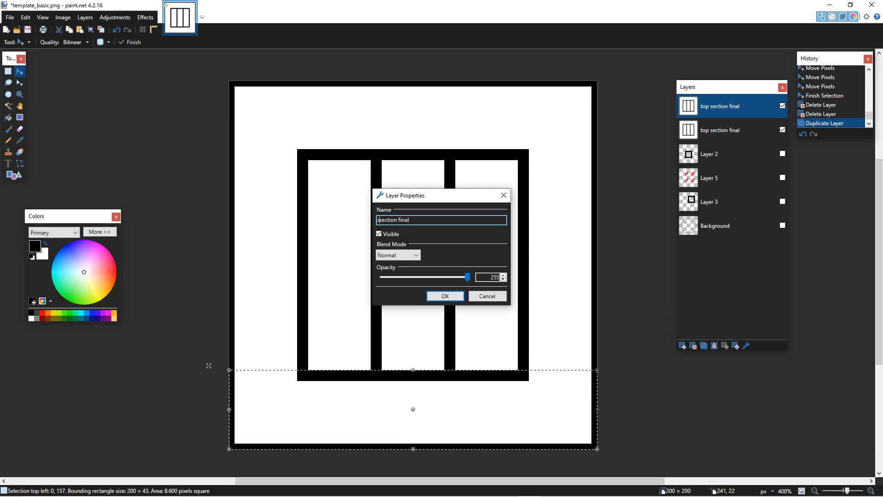
pyautogui.write(' section final')
pyautogui.press('BackSpace')
pyautogui.press('BackSpace')
pyautogui.press('BackSpace')
pyautogui.press('BackSpace')
pyautogui.press('BackSpace')
pyautogui.press('BackSpace')
pyautogui.press('Return')
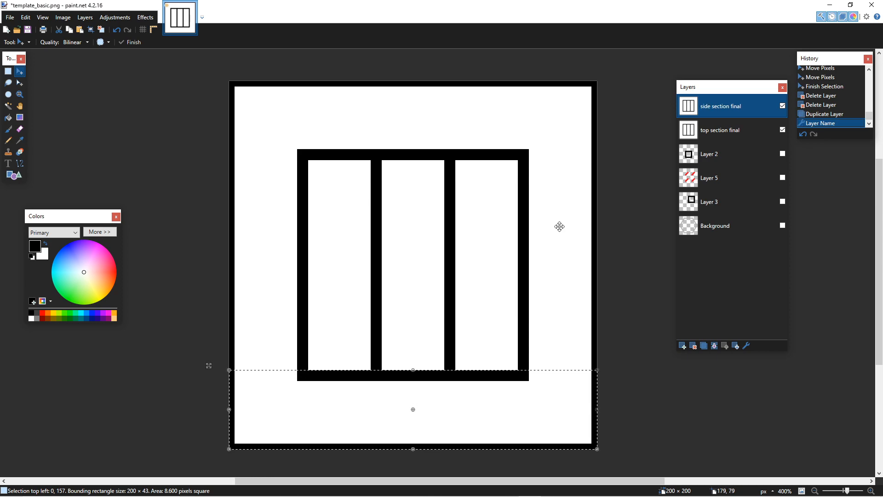
# Step: Extend the upper horizontal bar of side section final to both canvas edges with black lines 6 pixels wide
pyautogui.click(20, 164)
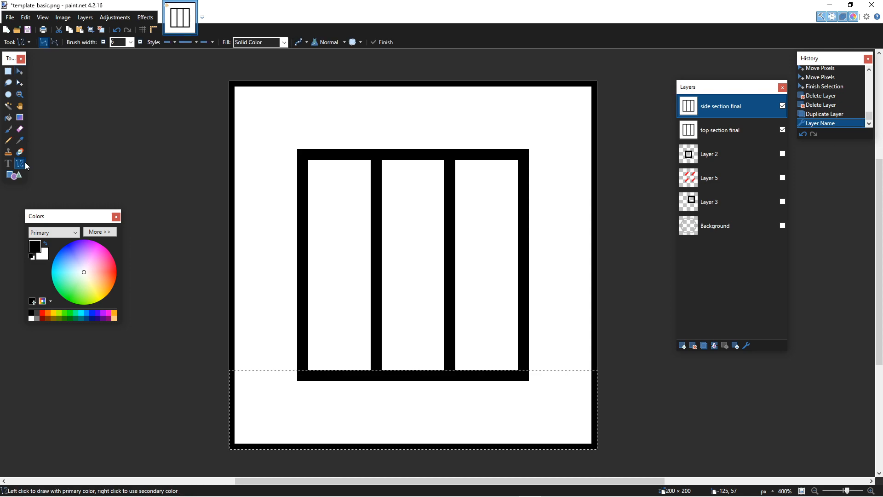
pyautogui.hotkey('ctrl', 'a')
pyautogui.moveTo(298, 158)
pyautogui.mouseDown()
pyautogui.moveTo(243, 156)
pyautogui.moveTo(233, 170)
pyautogui.moveTo(235, 156)
pyautogui.mouseUp()
pyautogui.moveTo(325, 152); pyautogui.dragTo(326, 155)
pyautogui.press('Return')
pyautogui.moveTo(493, 153); pyautogui.dragTo(616, 156)
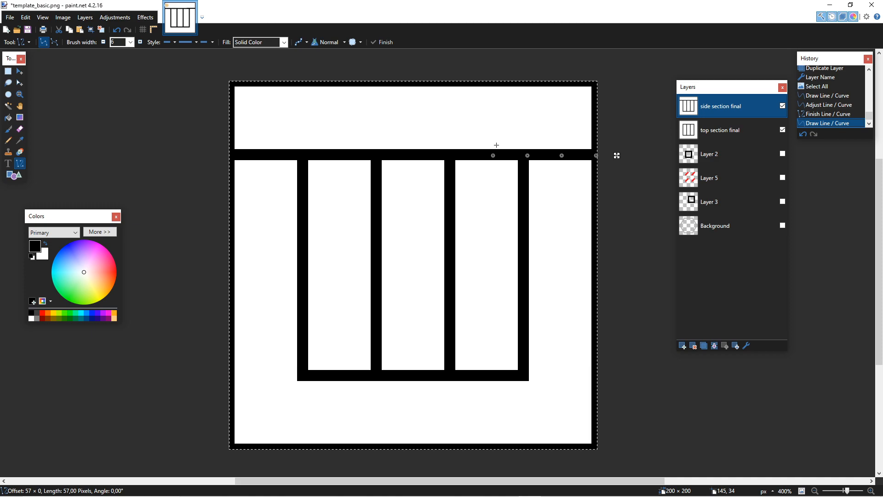
# Step: Extend the lower horizontal bar to both canvas edges with a black line 6 pixels wide and deselect
pyautogui.moveTo(530, 377); pyautogui.dragTo(53, 376)
pyautogui.press('Right')
pyautogui.press('Right')
pyautogui.press('Right')
pyautogui.press('Right')
pyautogui.press('Right')
pyautogui.press('Right')
pyautogui.press('Right')
pyautogui.press('Right')
pyautogui.press('Right')
pyautogui.press('Right')
pyautogui.press('Right')
pyautogui.press('Right')
pyautogui.press('Right')
pyautogui.press('Right')
pyautogui.press('Right')
pyautogui.press('Right')
pyautogui.press('Right')
pyautogui.press('Right')
pyautogui.press('Right')
pyautogui.press('Right')
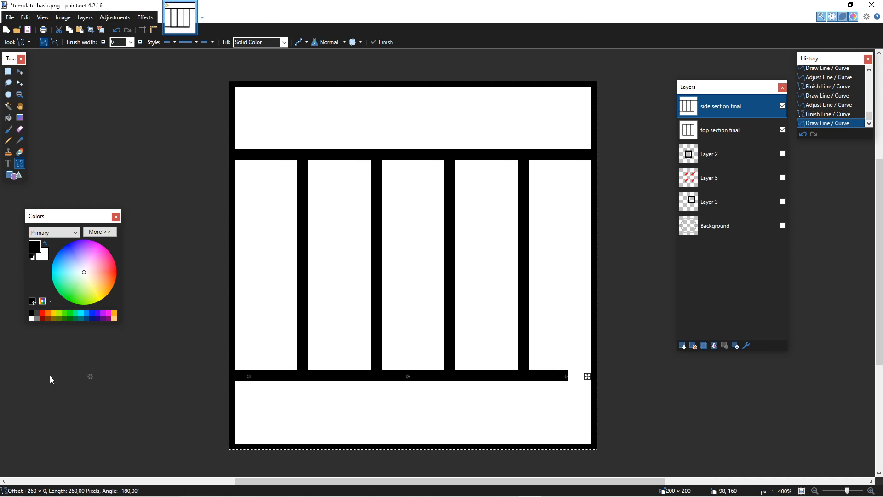
pyautogui.click(8, 72)
pyautogui.click(148, 161)
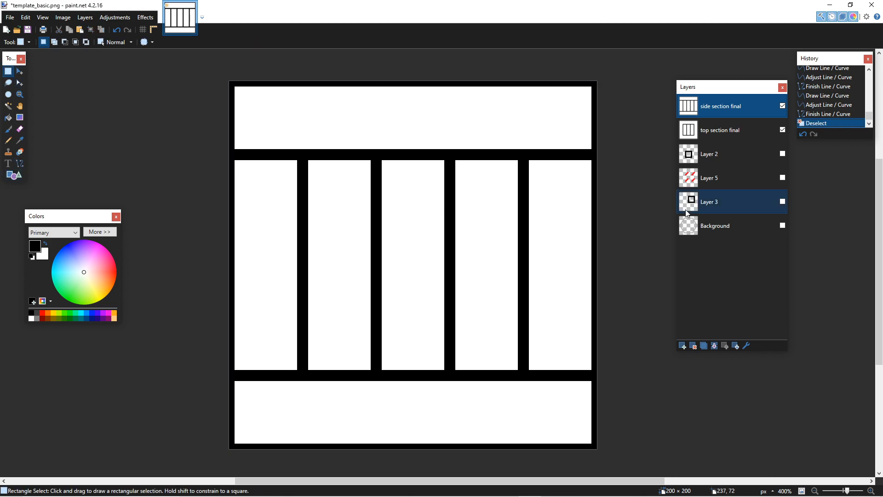
# Step: Move the top section final layer above side section final and select its white outer area with the Magic Wand
pyautogui.click(701, 140)
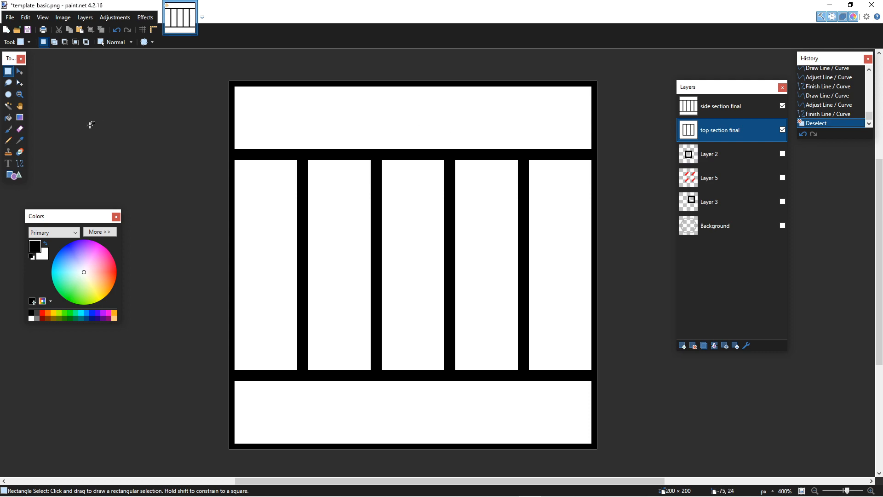
pyautogui.moveTo(768, 123); pyautogui.dragTo(760, 95)
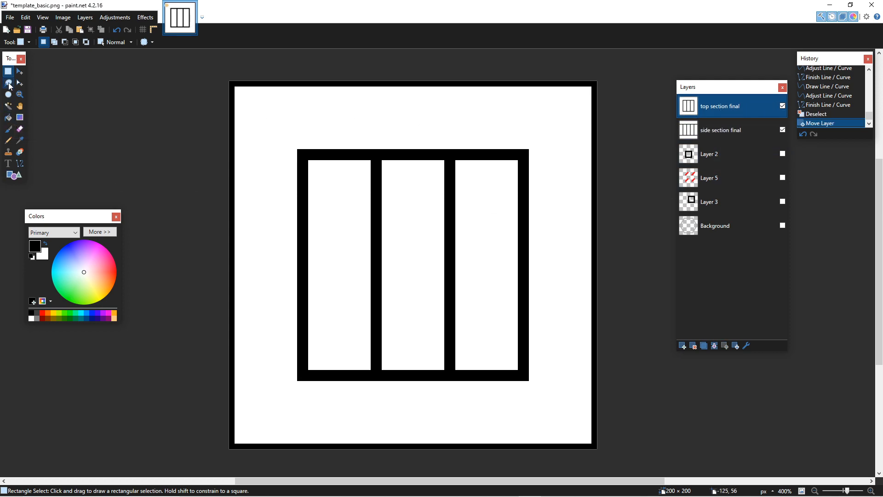
pyautogui.click(8, 106)
pyautogui.click(276, 120)
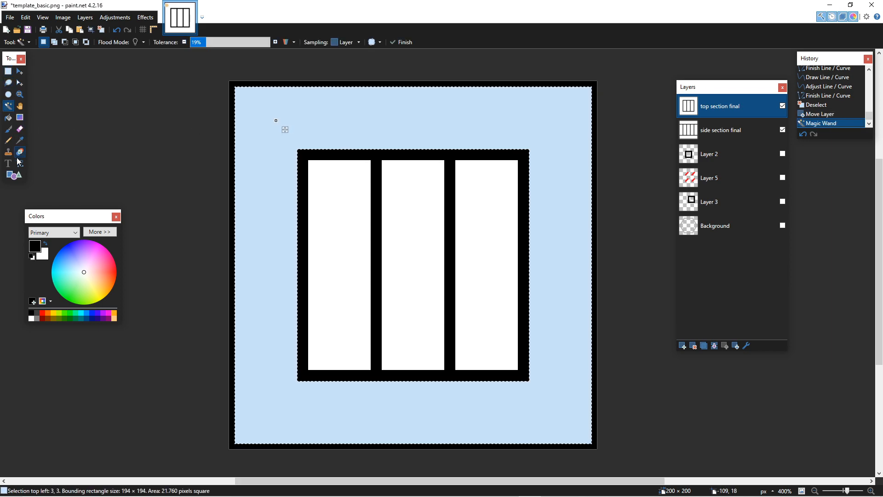
# Step: Draw two black corner-to-corner diagonals 6 pixels wide inside the selected outer area, then deselect
pyautogui.press('o')
pyautogui.moveTo(231, 84)
pyautogui.mouseDown()
pyautogui.moveTo(654, 470)
pyautogui.moveTo(642, 494)
pyautogui.mouseUp()
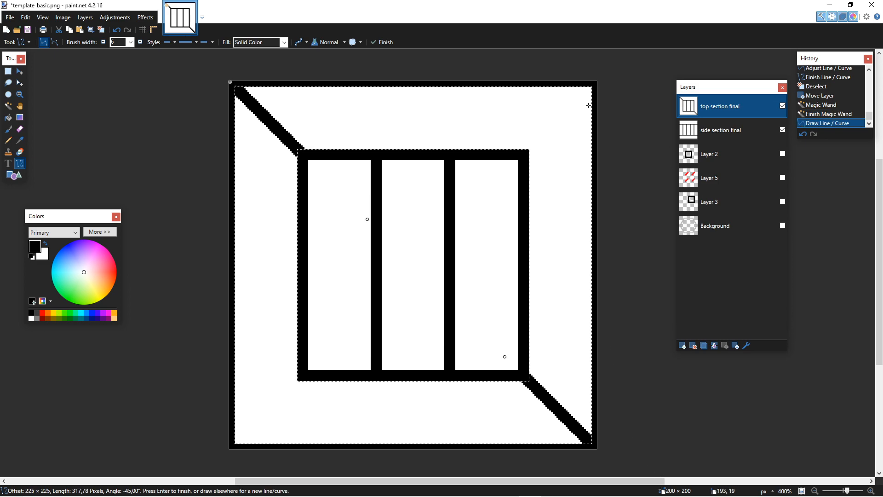
pyautogui.moveTo(593, 85)
pyautogui.mouseDown()
pyautogui.moveTo(271, 410)
pyautogui.moveTo(183, 469)
pyautogui.mouseUp()
pyautogui.click(181, 468)
pyautogui.click(8, 71)
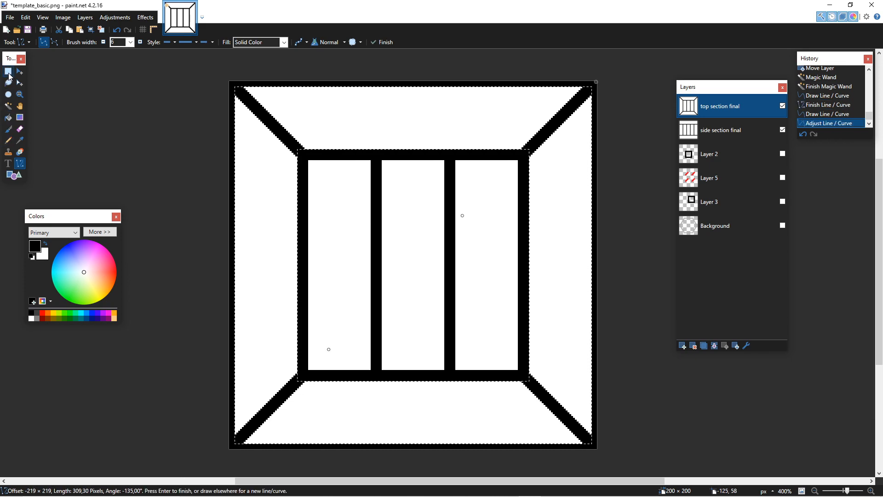
pyautogui.click(102, 120)
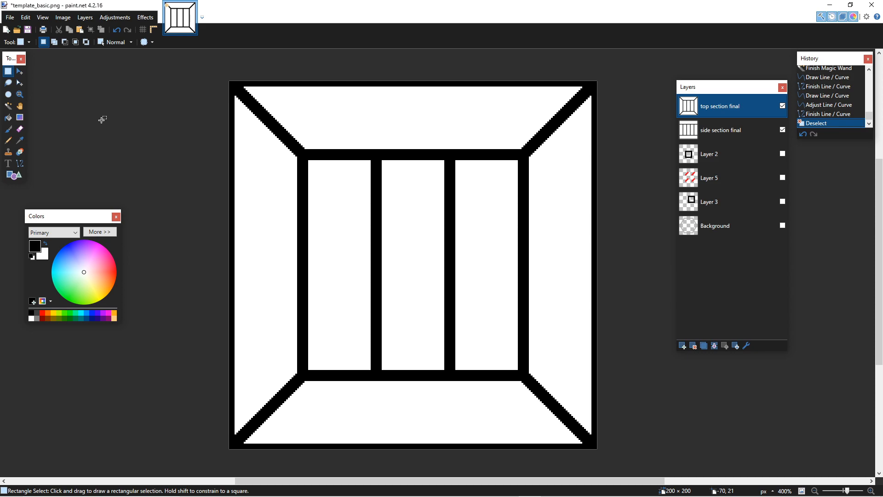
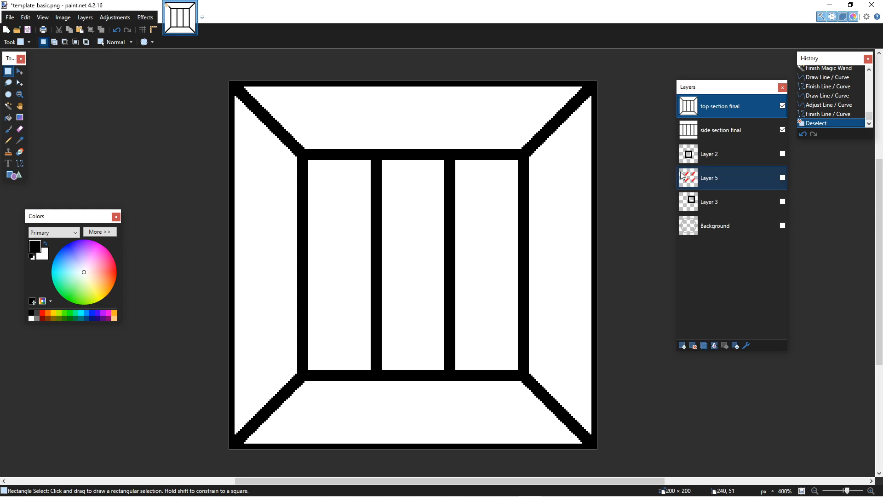
pyautogui.click(698, 129)
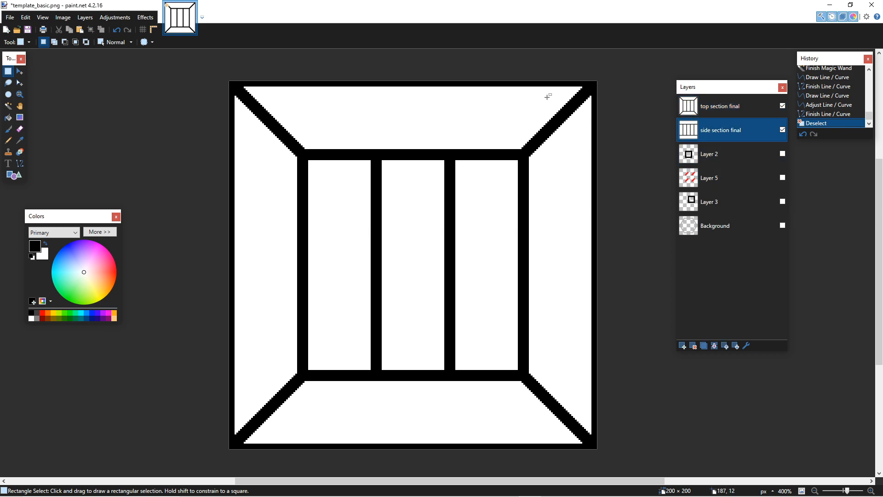
pyautogui.click(153, 18)
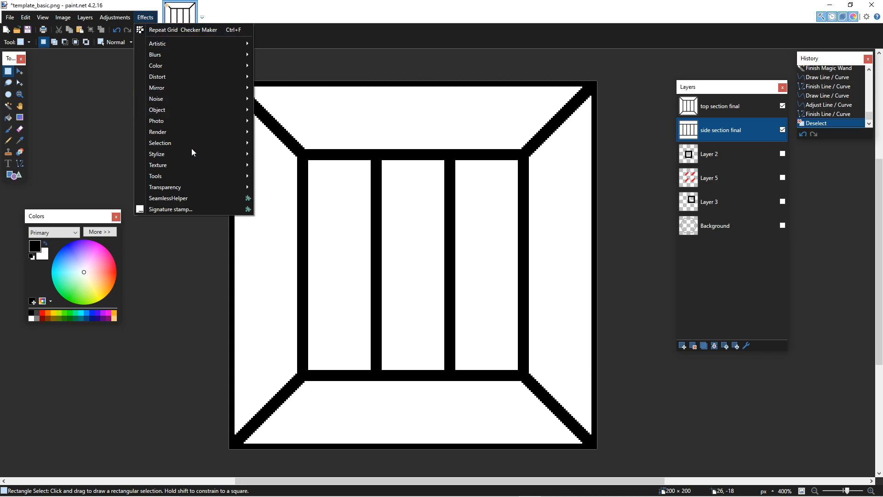
pyautogui.moveTo(208, 190)
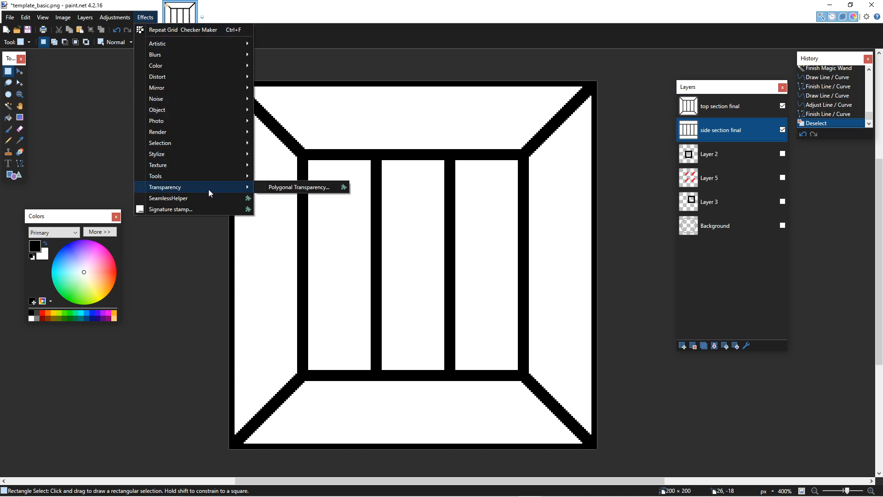
pyautogui.moveTo(179, 81)
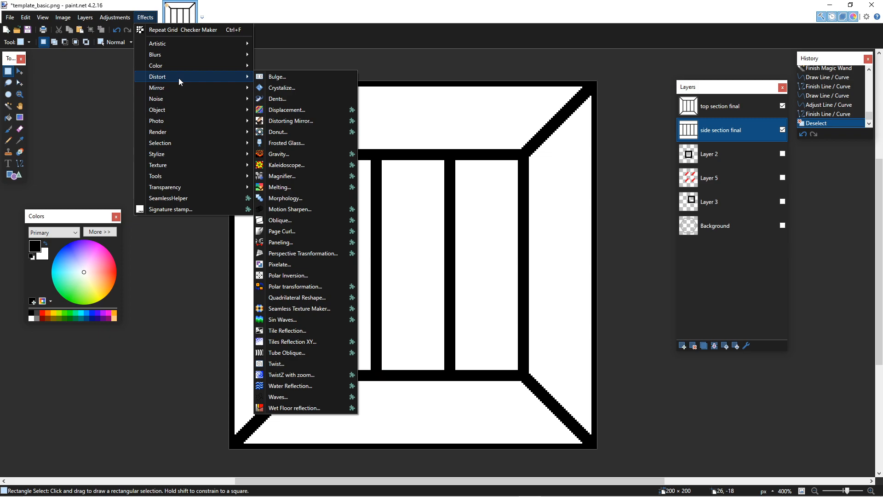
pyautogui.click(310, 255)
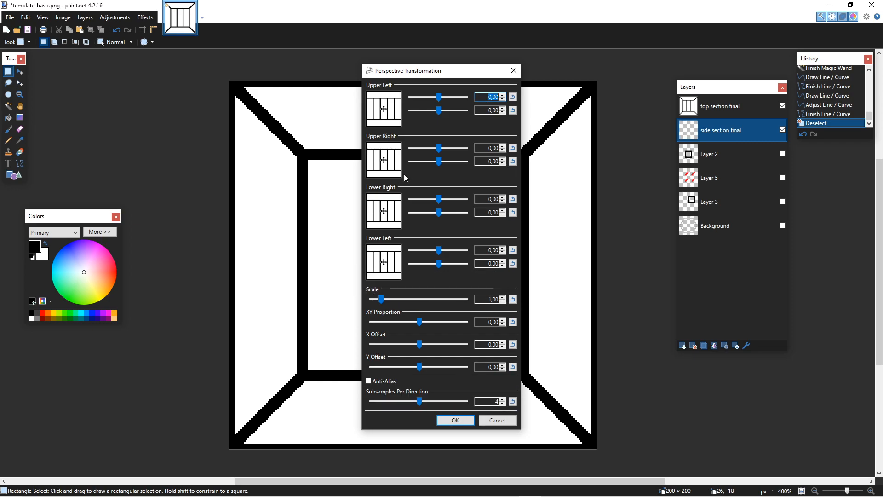
pyautogui.moveTo(429, 73); pyautogui.dragTo(592, 98)
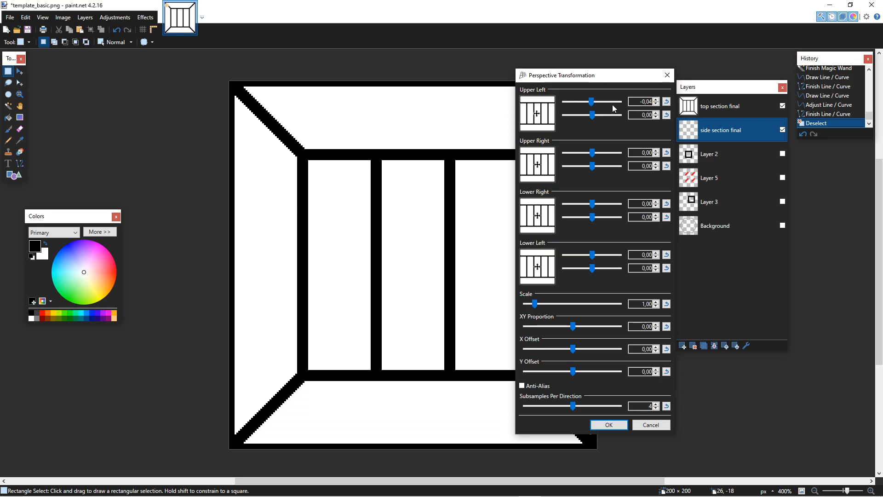
pyautogui.click(658, 427)
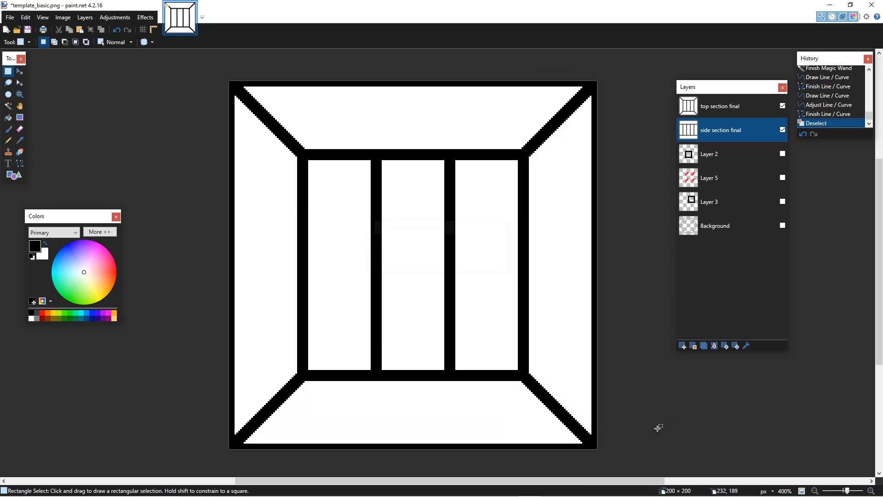
# Step: Hide both section final layers, show Layer 2, and duplicate the side section final layer
pyautogui.click(782, 106)
pyautogui.click(783, 129)
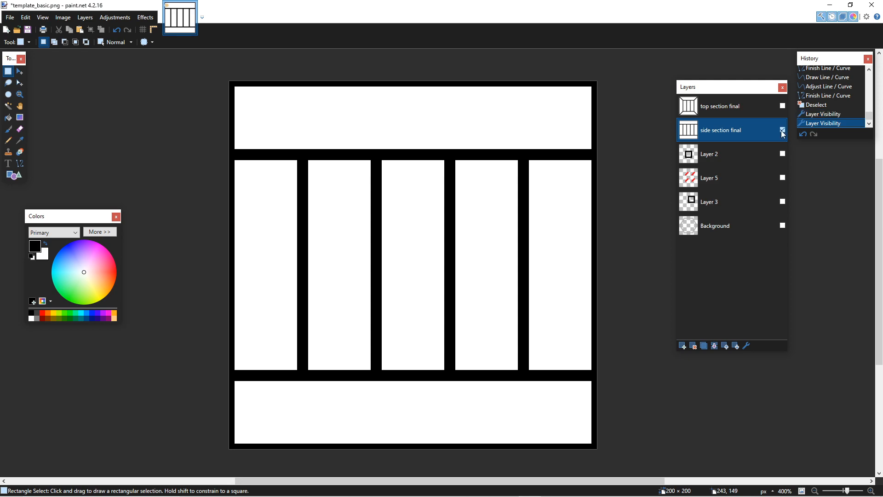
pyautogui.click(782, 154)
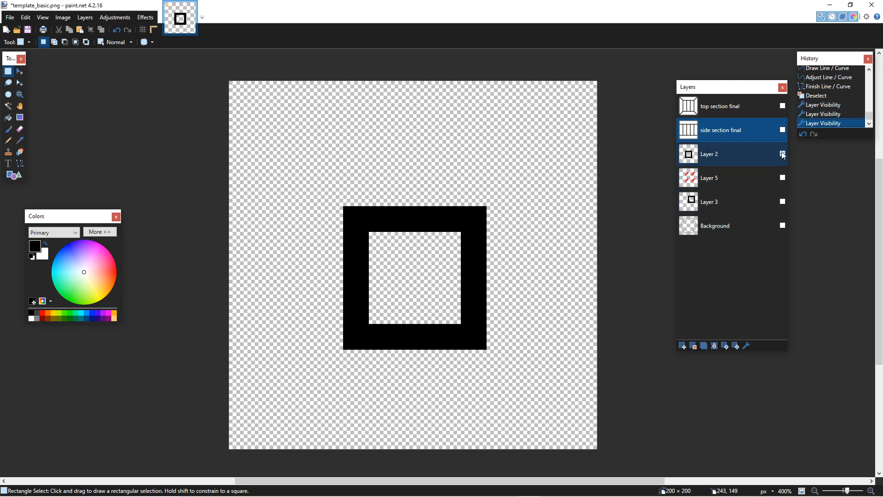
pyautogui.click(695, 346)
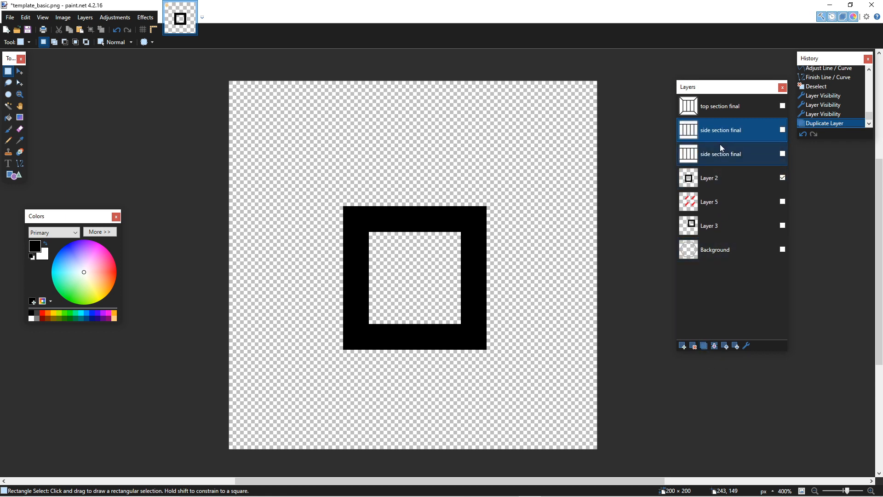
pyautogui.click(146, 19)
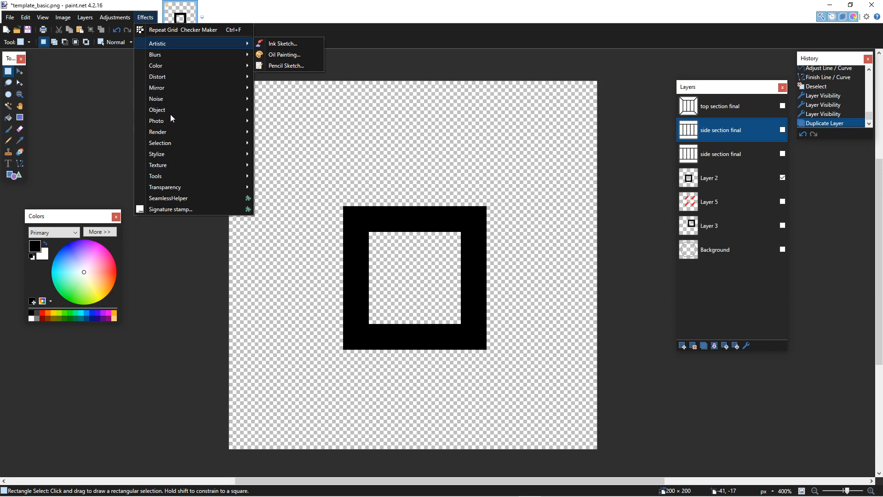
pyautogui.moveTo(175, 135)
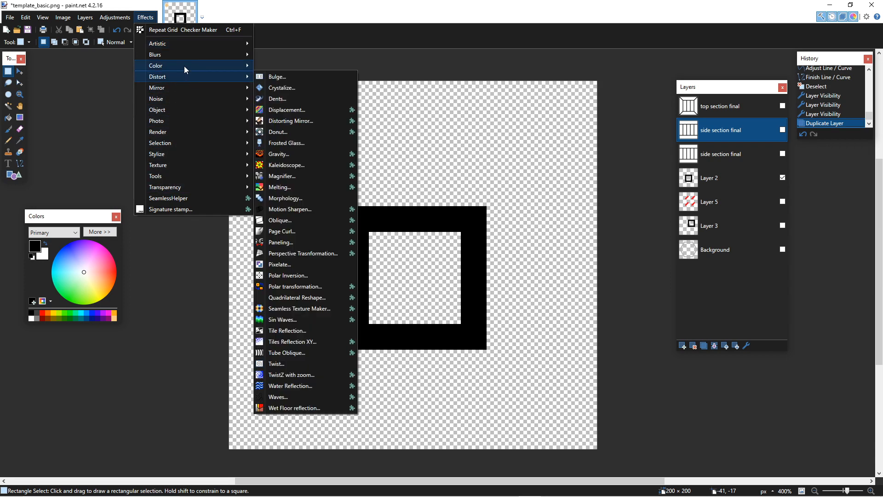
pyautogui.moveTo(193, 81)
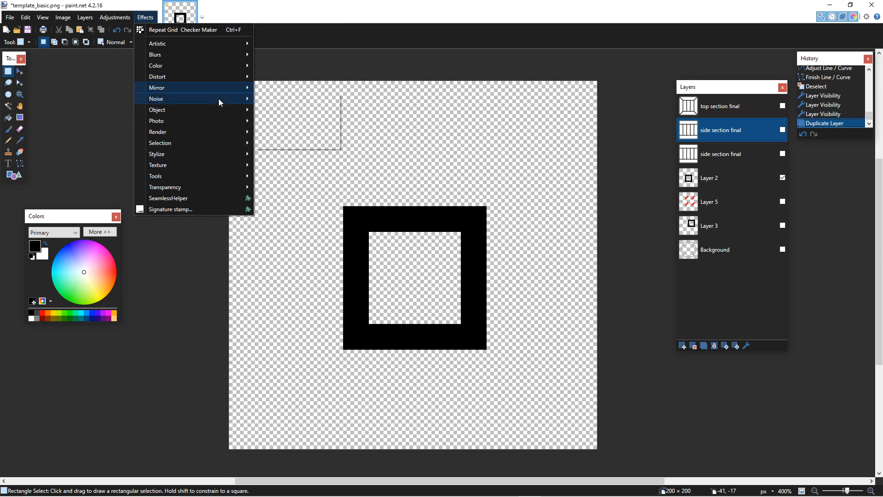
pyautogui.moveTo(221, 88)
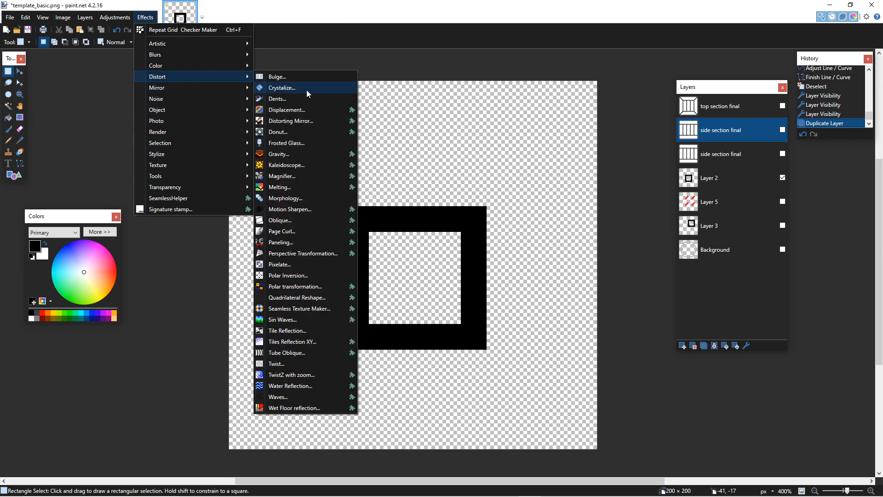
pyautogui.click(320, 254)
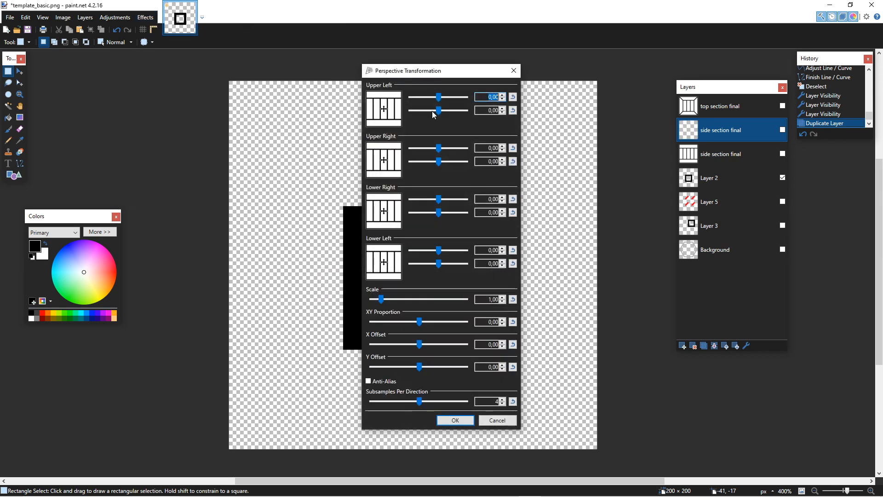
pyautogui.moveTo(445, 74); pyautogui.dragTo(578, 76)
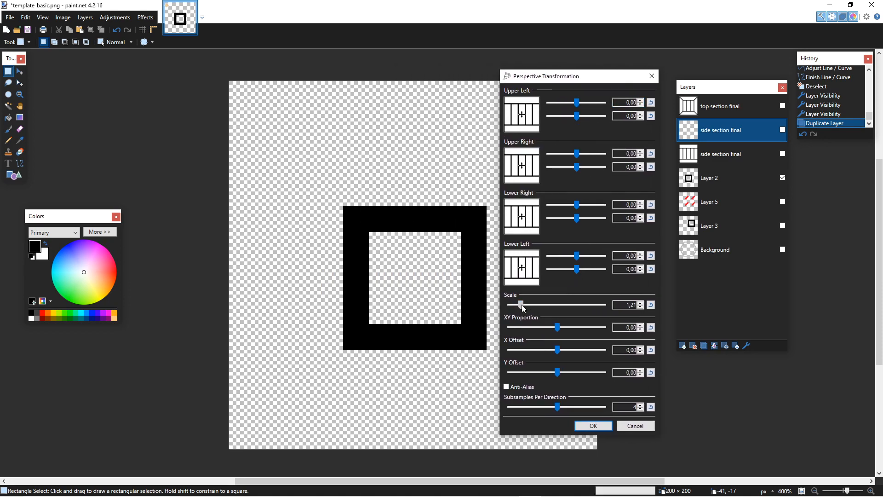
pyautogui.moveTo(520, 304); pyautogui.dragTo(491, 307)
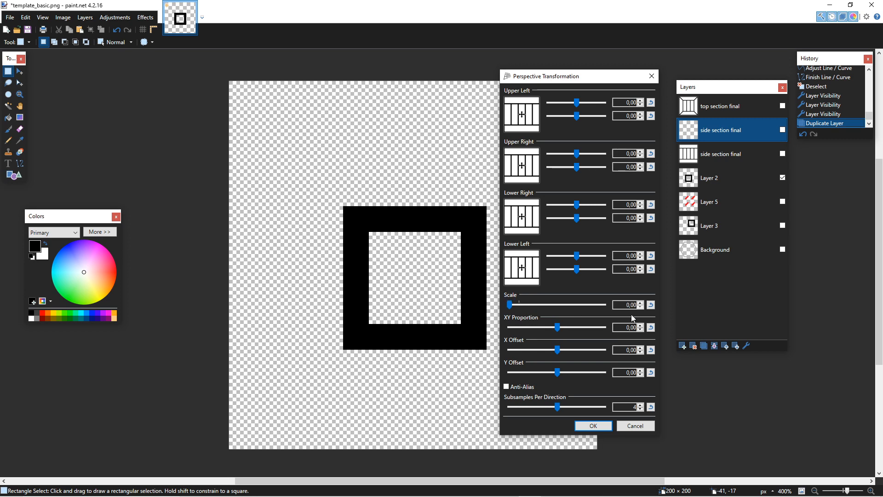
pyautogui.click(651, 305)
pyautogui.click(632, 424)
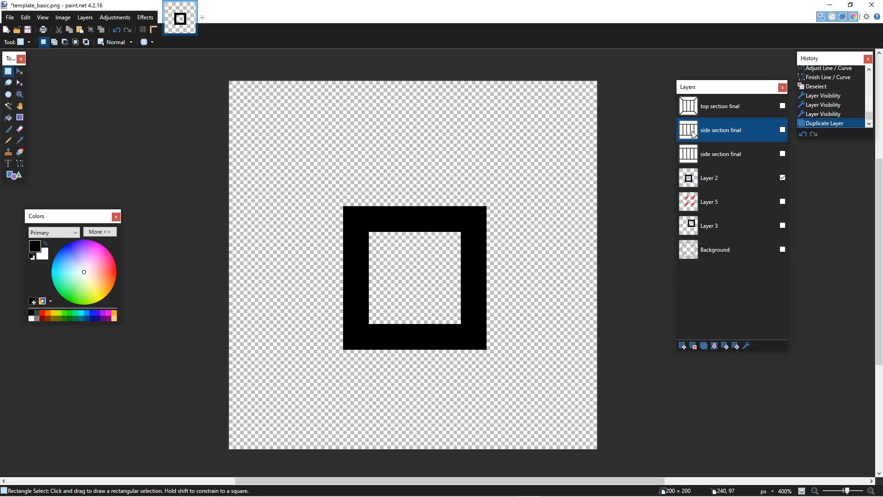
pyautogui.click(785, 130)
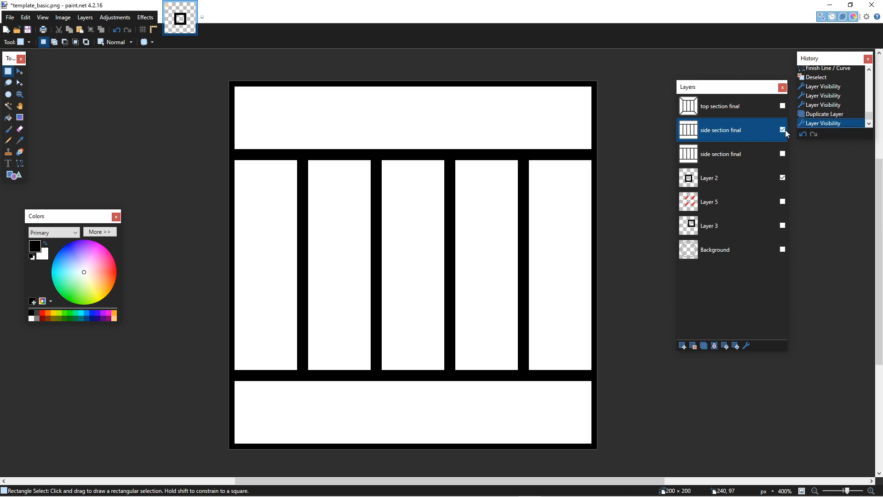
pyautogui.click(785, 130)
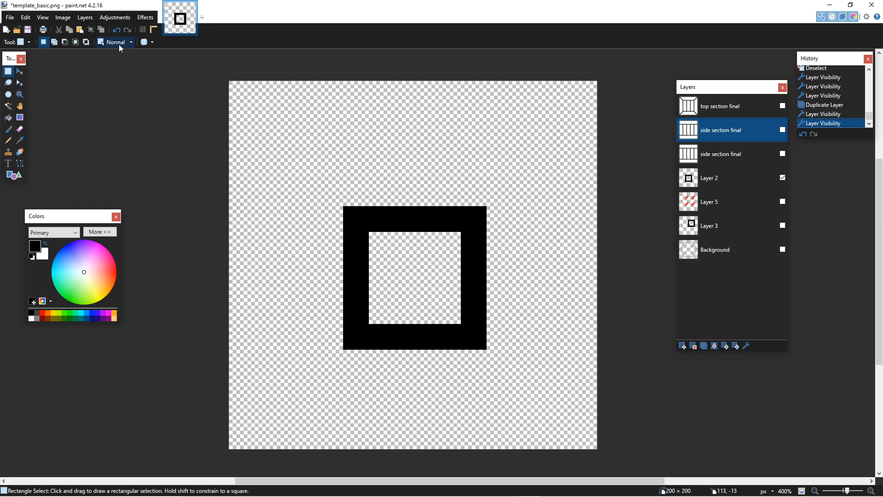
# Step: Try a Perspective Transformation on the upper side section final copy, with all four corners set to their outward extremes of ±1.00
pyautogui.click(145, 17)
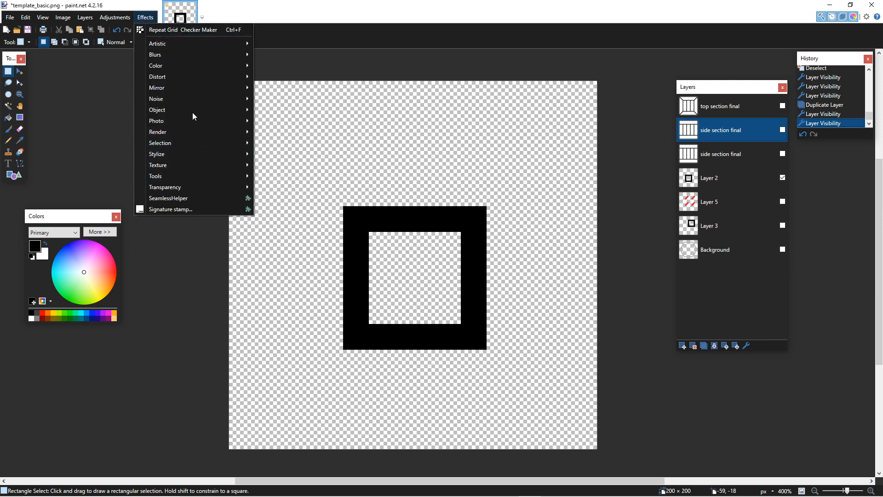
pyautogui.moveTo(205, 76)
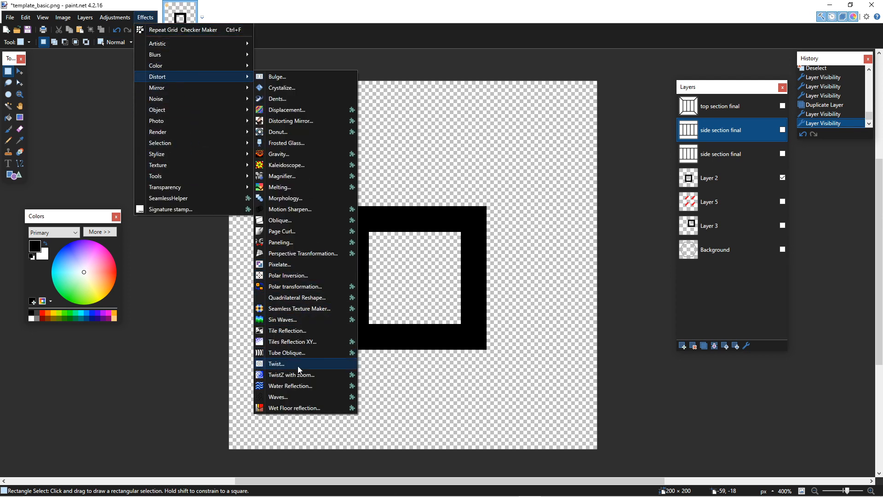
pyautogui.click(323, 252)
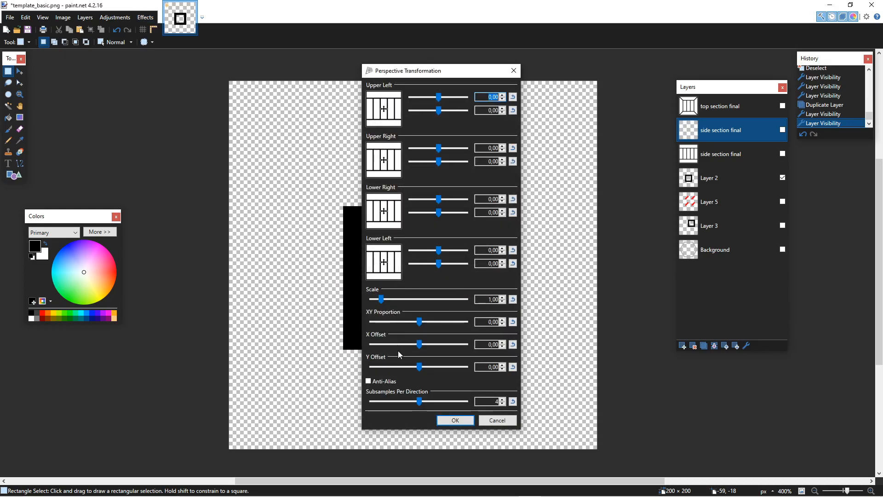
pyautogui.moveTo(420, 401)
pyautogui.mouseDown()
pyautogui.moveTo(467, 399)
pyautogui.moveTo(431, 393)
pyautogui.mouseUp()
pyautogui.moveTo(439, 149)
pyautogui.mouseDown()
pyautogui.moveTo(429, 163)
pyautogui.moveTo(454, 167)
pyautogui.moveTo(426, 164)
pyautogui.moveTo(451, 148)
pyautogui.mouseUp()
pyautogui.moveTo(438, 111); pyautogui.dragTo(409, 97)
pyautogui.moveTo(451, 148); pyautogui.dragTo(409, 162)
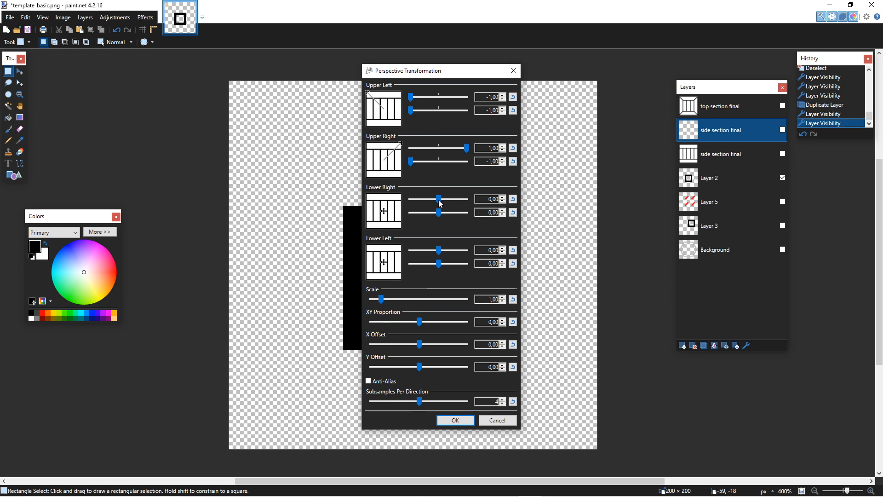
pyautogui.moveTo(440, 200); pyautogui.dragTo(467, 212)
pyautogui.moveTo(440, 250); pyautogui.dragTo(468, 264)
pyautogui.moveTo(420, 322)
pyautogui.mouseDown()
pyautogui.moveTo(450, 322)
pyautogui.moveTo(420, 321)
pyautogui.mouseUp()
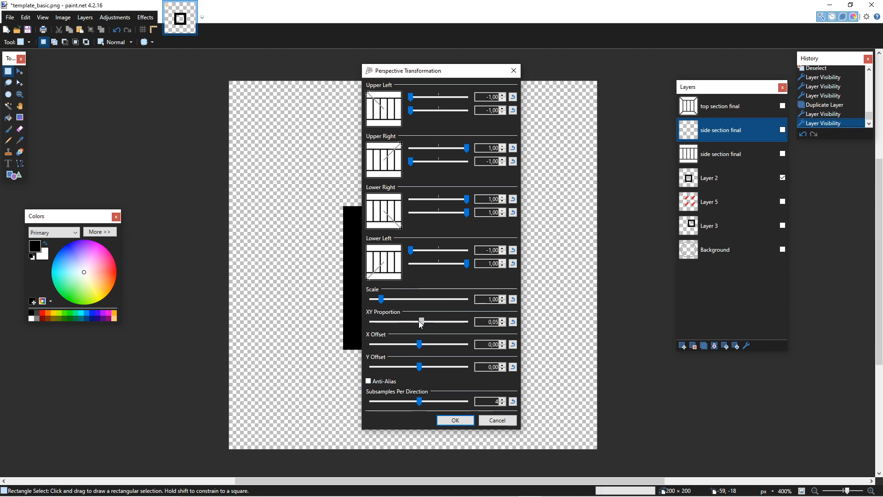
pyautogui.click(462, 421)
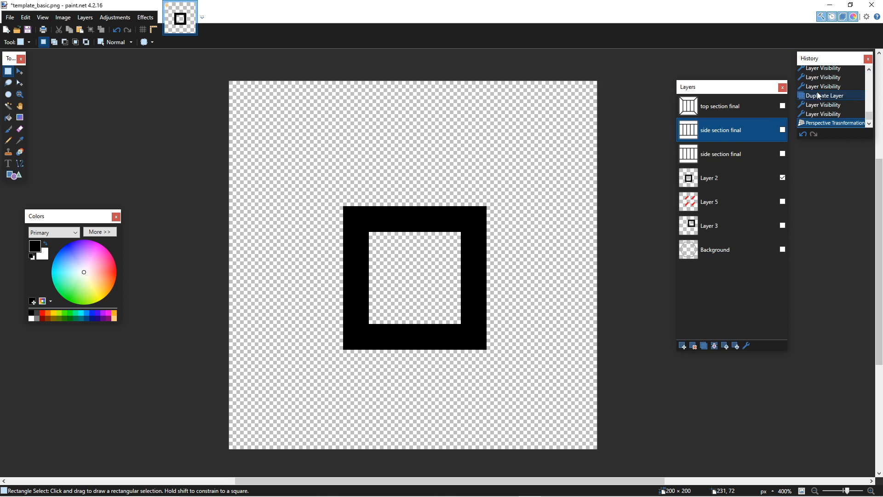
# Step: Check the transformed side section final copy on the canvas, and undo its visibility change and the Perspective Transformation
pyautogui.click(782, 130)
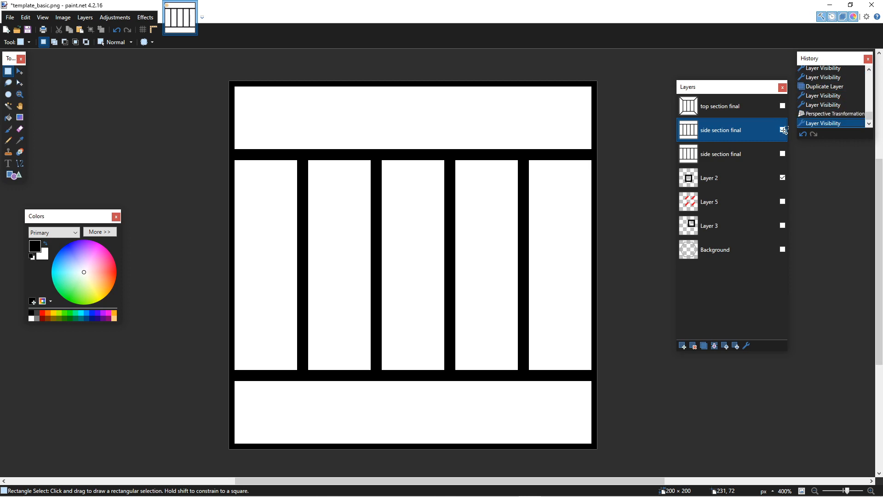
pyautogui.hotkey('ctrl', 'z')
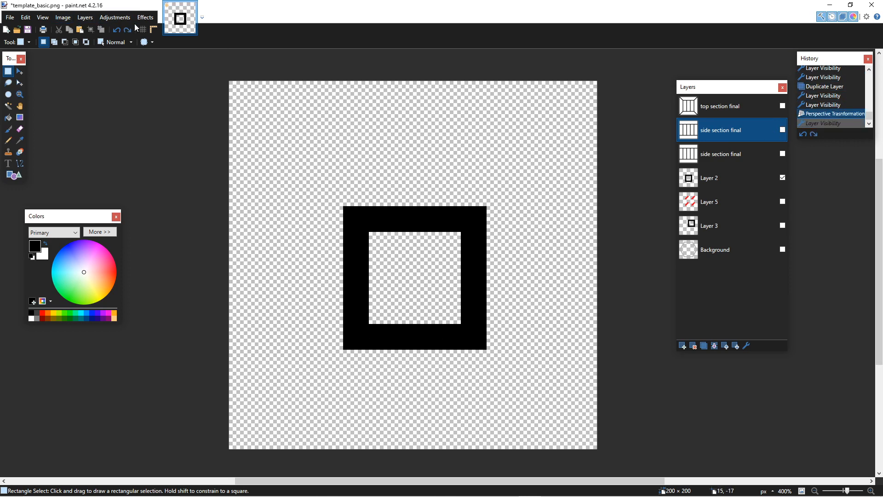
pyautogui.hotkey('ctrl', 'z')
# Step: Try moving only the upper-left corner of the side section final copy inward with Perspective Transformation, inspect it, and undo the transformation
pyautogui.click(142, 18)
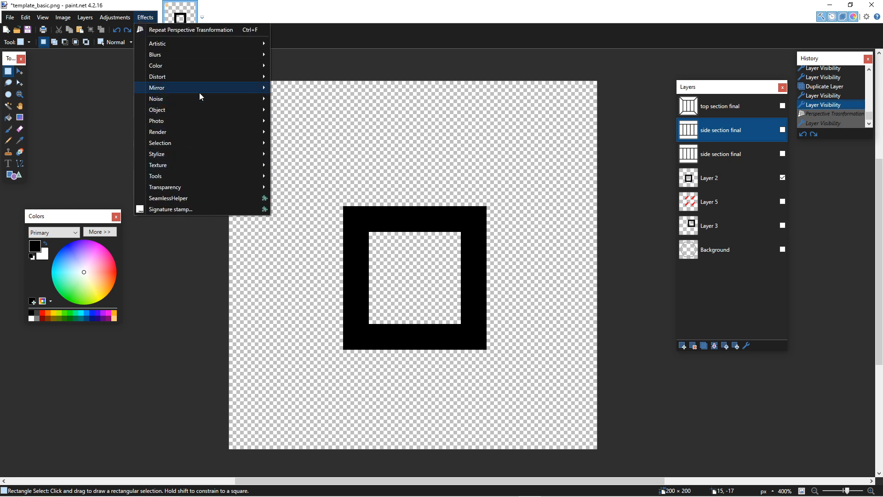
pyautogui.moveTo(203, 73)
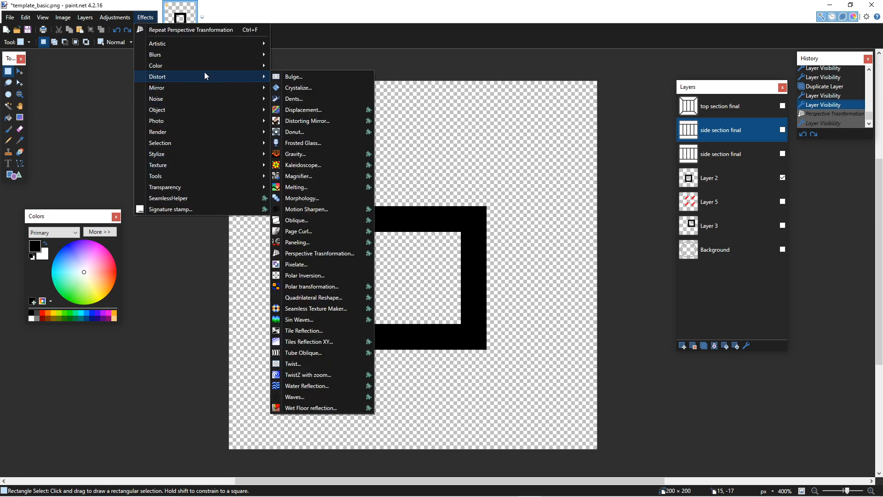
pyautogui.click(334, 254)
pyautogui.moveTo(411, 97); pyautogui.dragTo(427, 101)
pyautogui.click(455, 420)
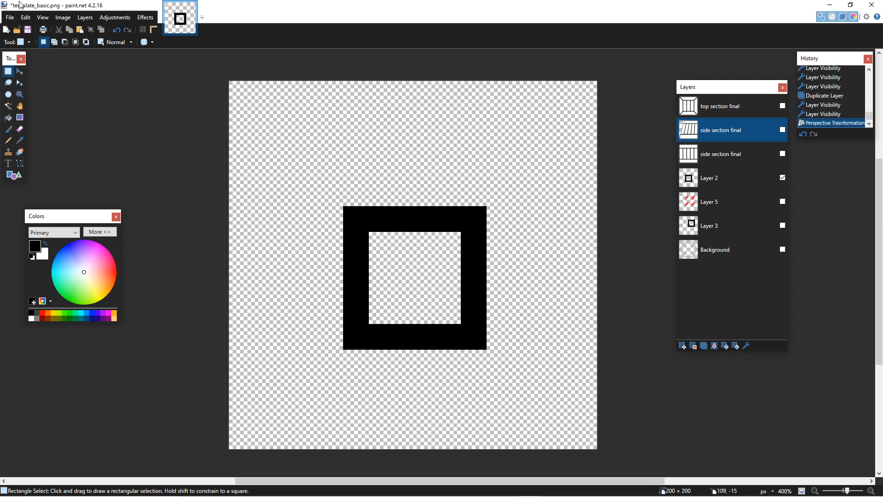
pyautogui.click(782, 129)
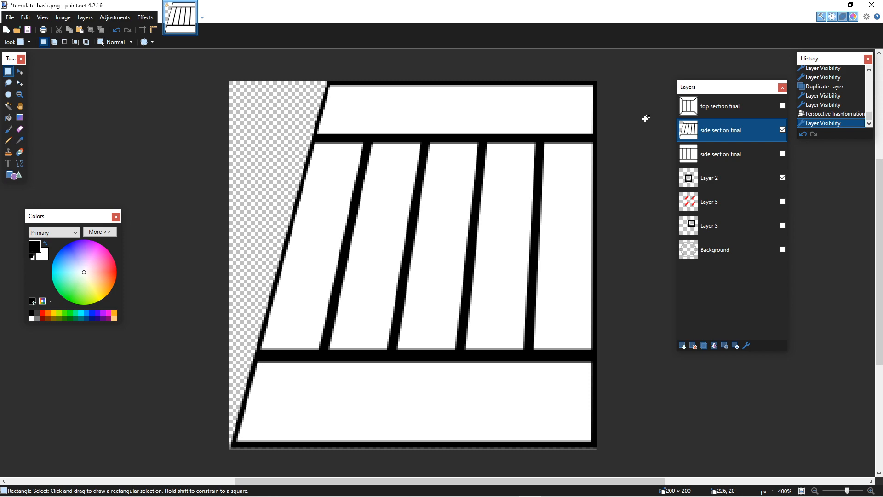
pyautogui.hotkey('ctrl', 'z')
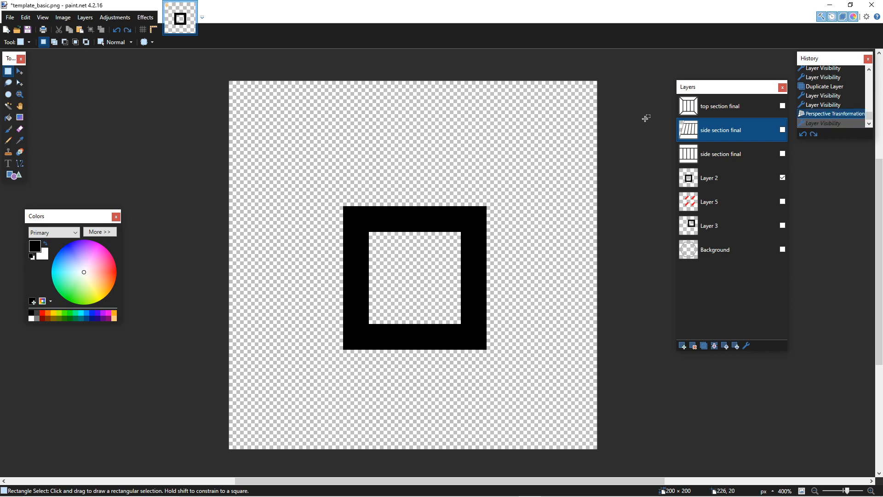
pyautogui.hotkey('ctrl', 'z')
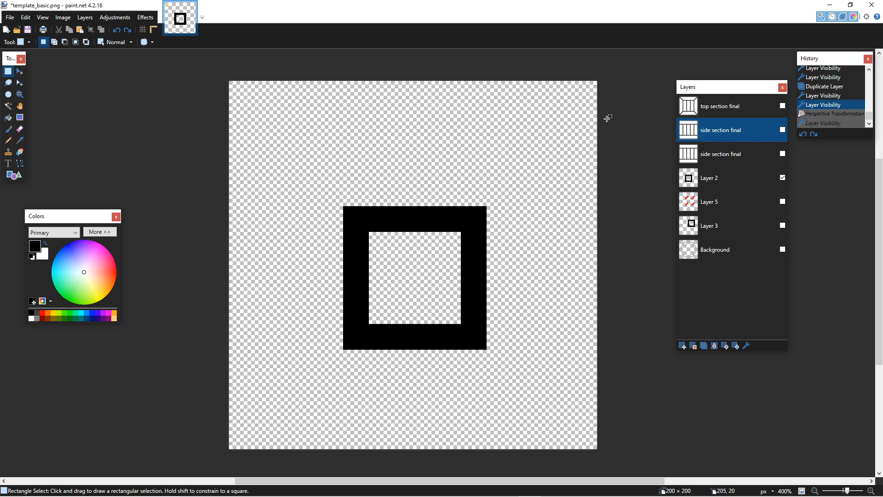
# Step: Select Layer 2 and the Pencil tool, open the Calculator over the canvas, and return to the image
pyautogui.click(723, 178)
pyautogui.click(9, 140)
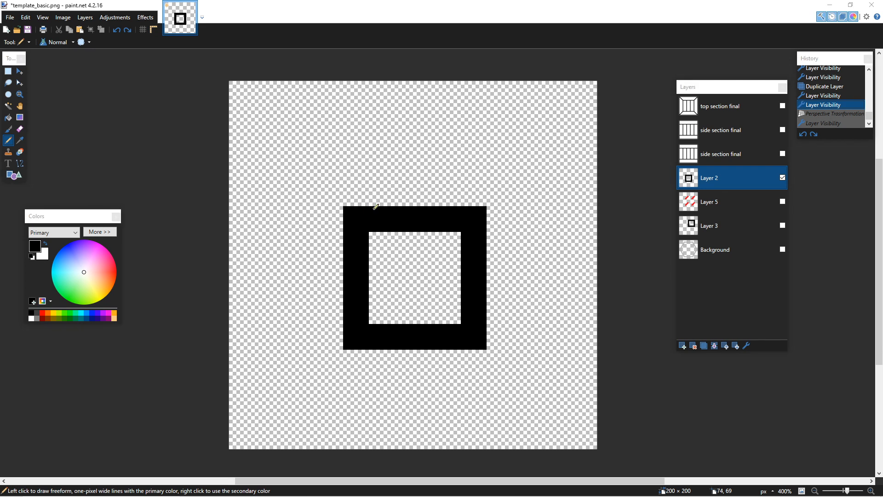
pyautogui.press('super')
pyautogui.click(237, 487)
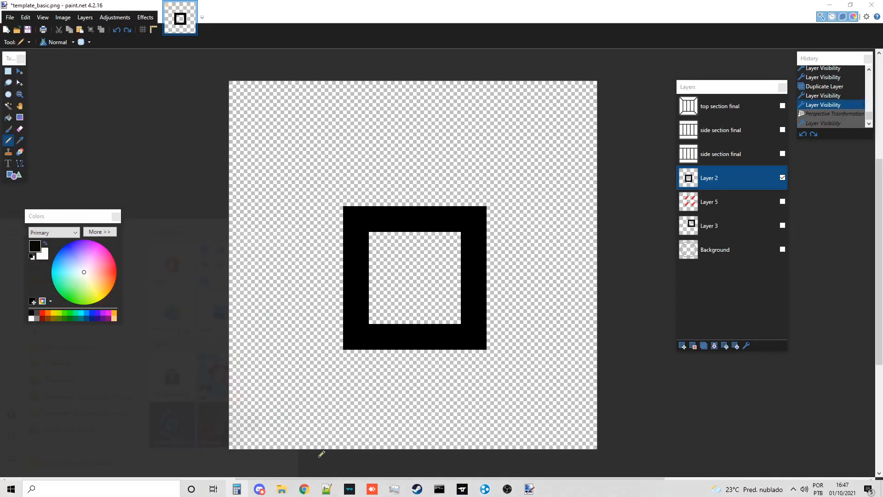
pyautogui.moveTo(554, 134)
pyautogui.mouseDown()
pyautogui.moveTo(226, 78)
pyautogui.moveTo(511, 85)
pyautogui.mouseUp()
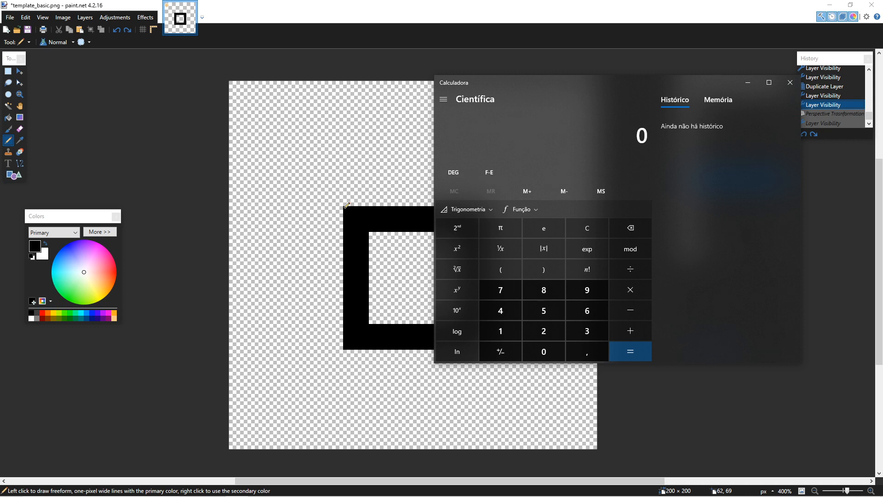
pyautogui.click(680, 410)
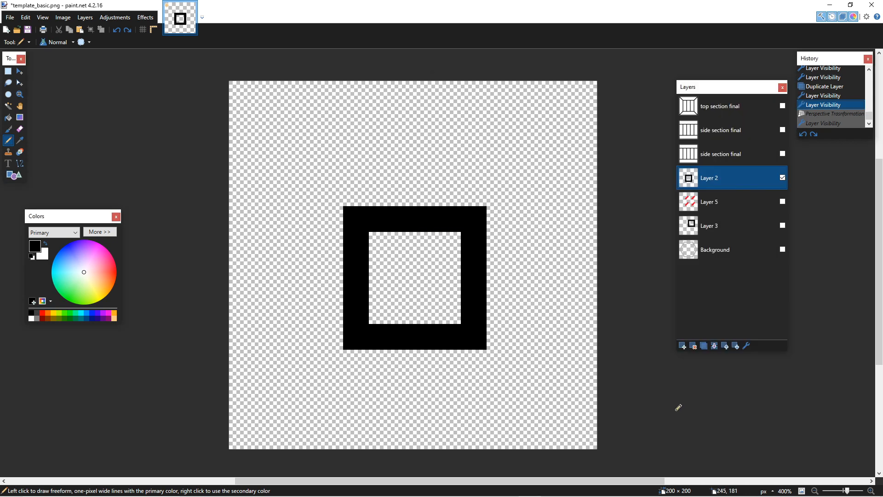
# Step: Mark the black square's upper-left corner pixel in white with the Pencil to locate its coordinates, and undo the test marks
pyautogui.click(346, 207)
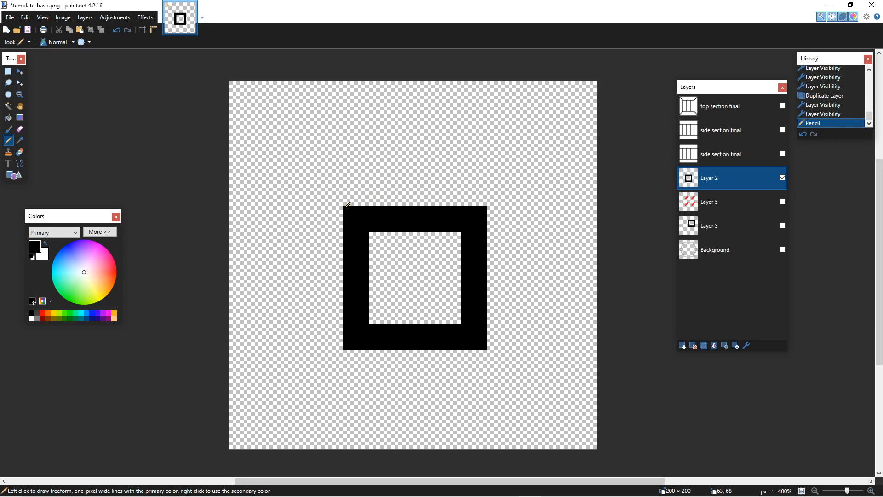
pyautogui.click(350, 210)
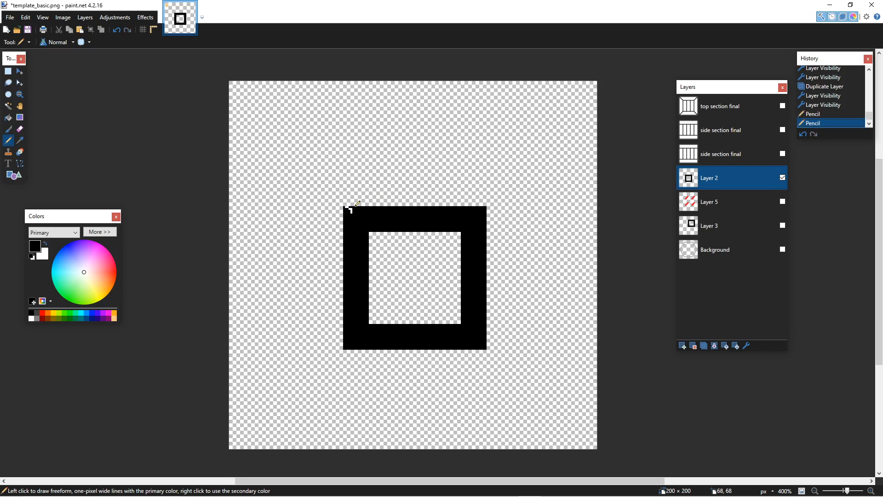
pyautogui.hotkey('ctrl', 'z')
pyautogui.hotkey('ctrl', 'z')
pyautogui.scroll(5, 345, 206)
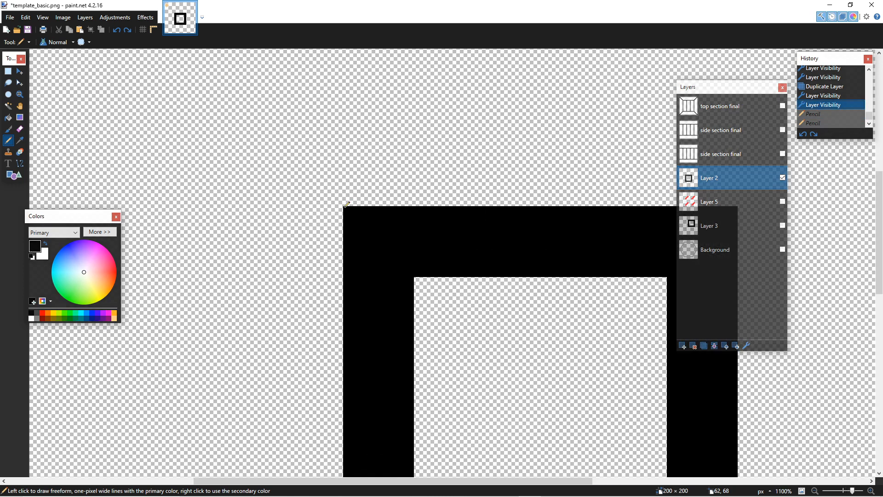
pyautogui.scroll(8, 346, 210)
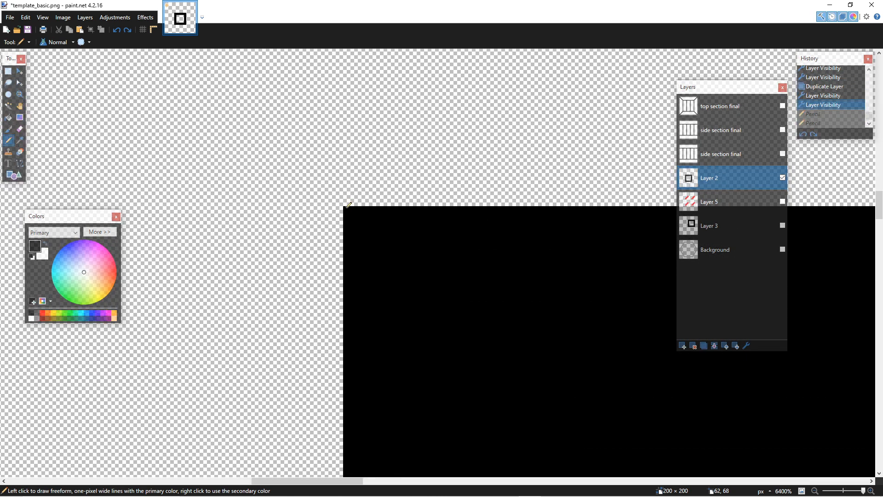
pyautogui.rightClick(347, 207)
pyautogui.hotkey('ctrl', 'z')
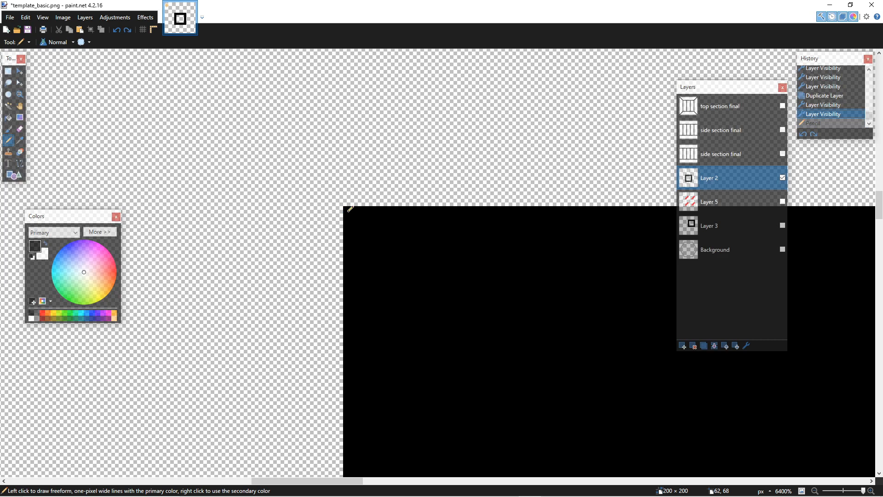
# Step: Switch to the Calculator and compute the upper-left corner's horizontal offset as 62 − 100, divided by 100
pyautogui.hotkey('alt', 'Tab')
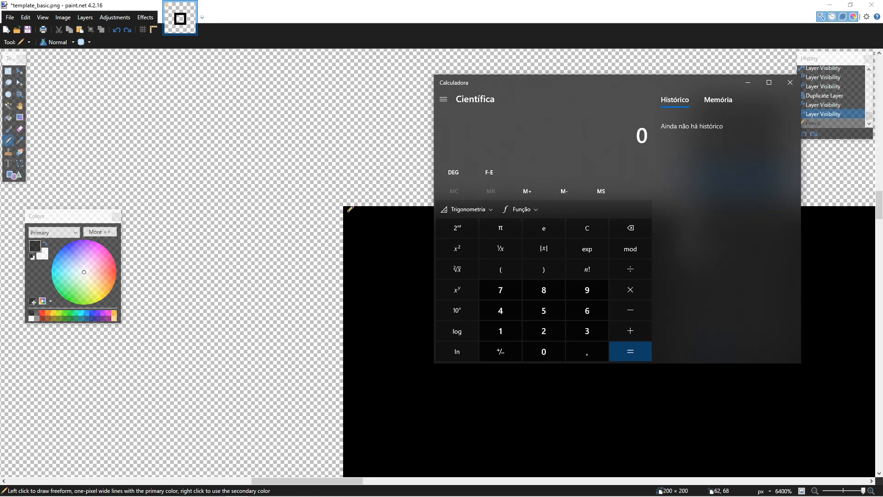
pyautogui.write('100')
pyautogui.click(589, 230)
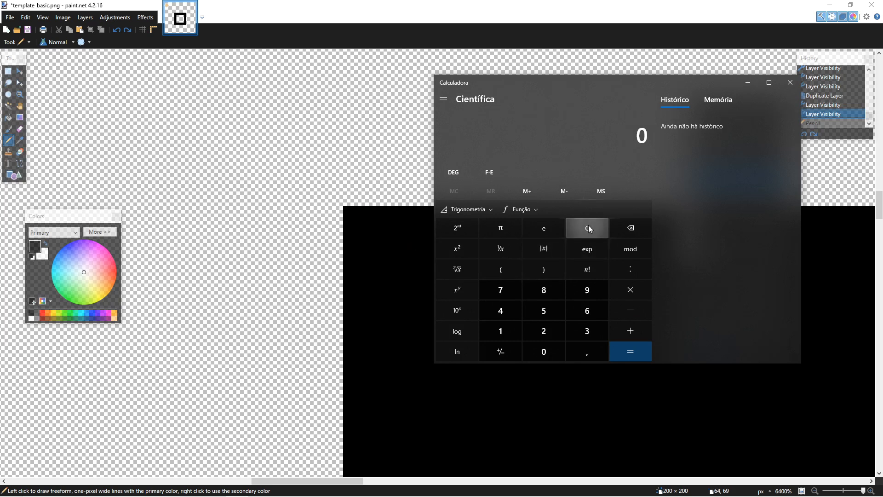
pyautogui.write('3')
pyautogui.click(590, 229)
pyautogui.write('62')
pyautogui.press('/')
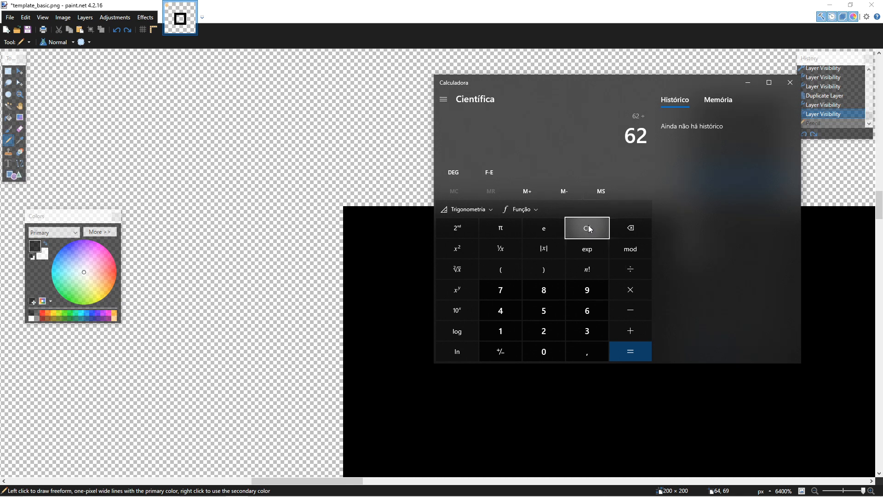
pyautogui.write('100')
pyautogui.press('Return')
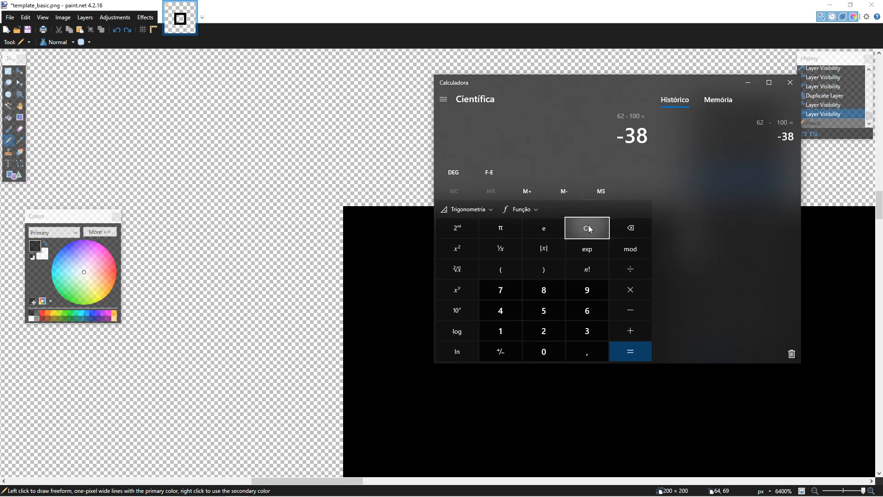
pyautogui.write('100')
pyautogui.press('Return')
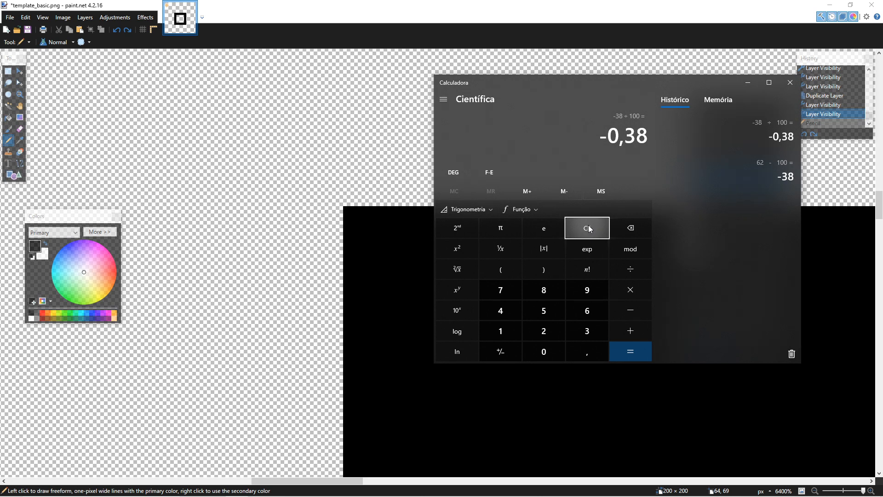
# Step: Minimize the Calculator, mark the square's upper-right corner pixel with the Pencil to locate it, and undo the mark
pyautogui.scroll(-5, 363, 159)
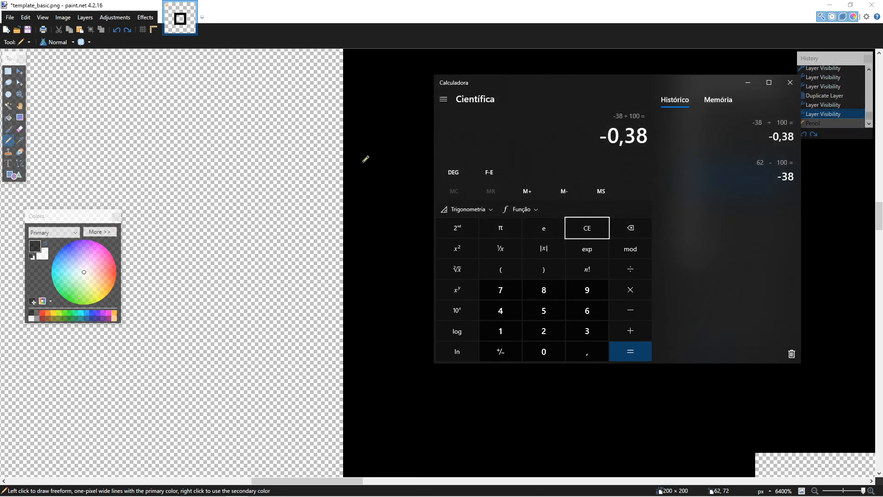
pyautogui.scroll(-2, 366, 159)
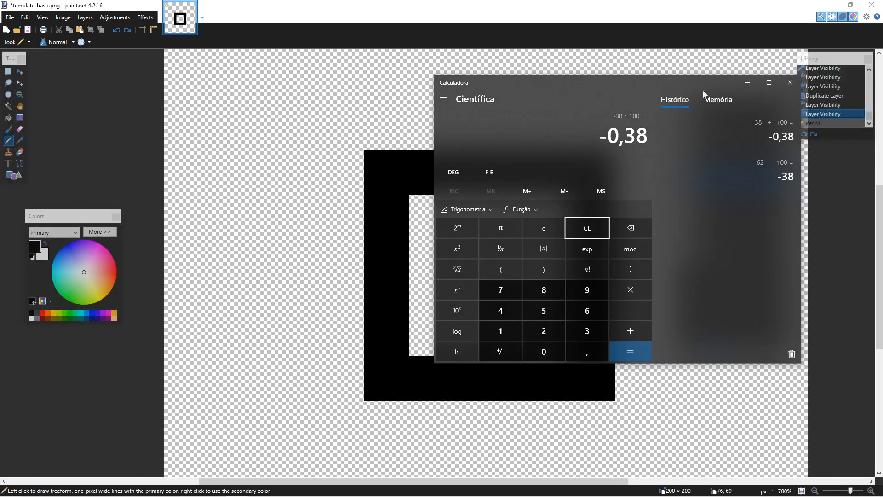
pyautogui.click(752, 81)
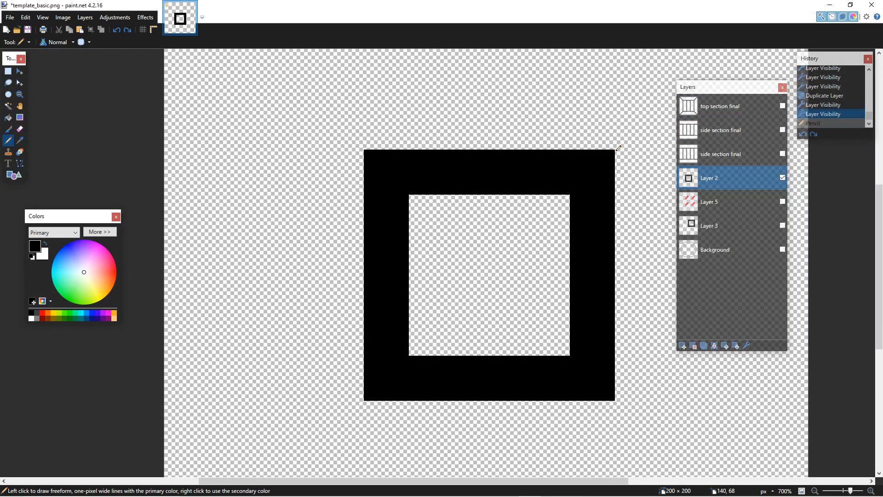
pyautogui.click(611, 151)
pyautogui.hotkey('ctrl', 'z')
pyautogui.hotkey('ctrl', 'y')
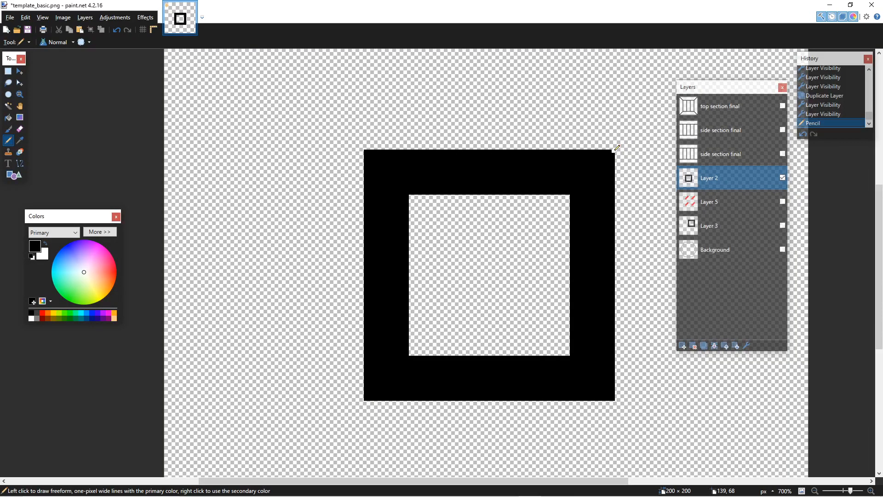
pyautogui.hotkey('ctrl', 'z')
# Step: Make the upper side section final copy the active layer
pyautogui.click(711, 138)
pyautogui.scroll(1, 598, 166)
pyautogui.scroll(1, 597, 166)
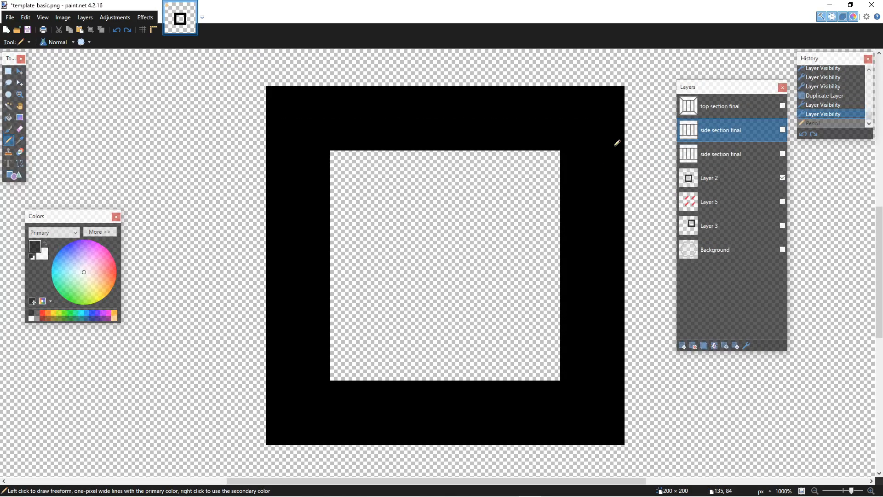
pyautogui.click(146, 17)
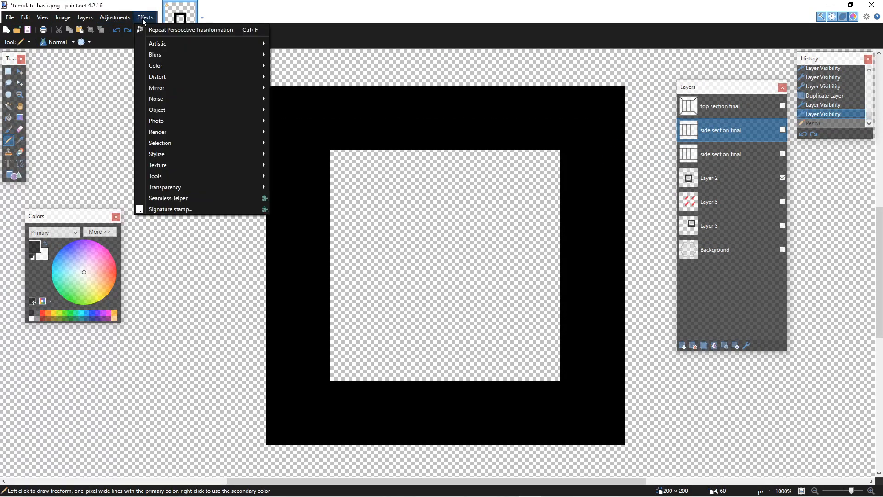
pyautogui.moveTo(181, 75)
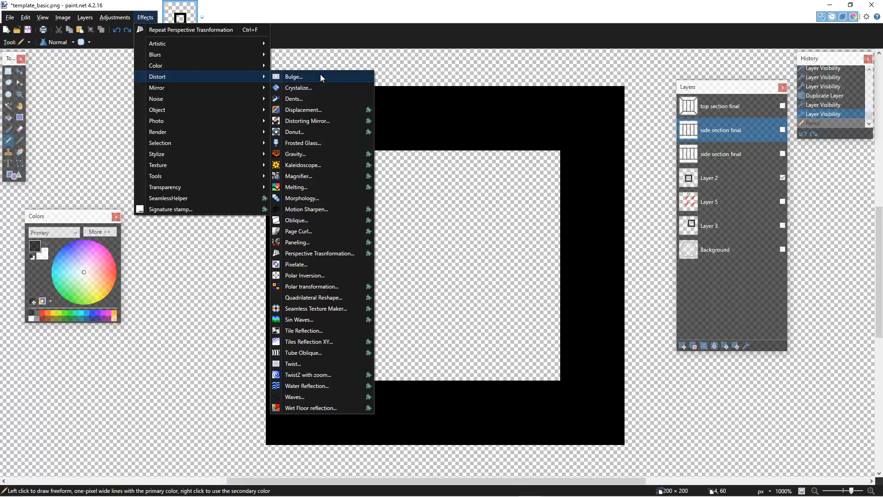
pyautogui.click(336, 254)
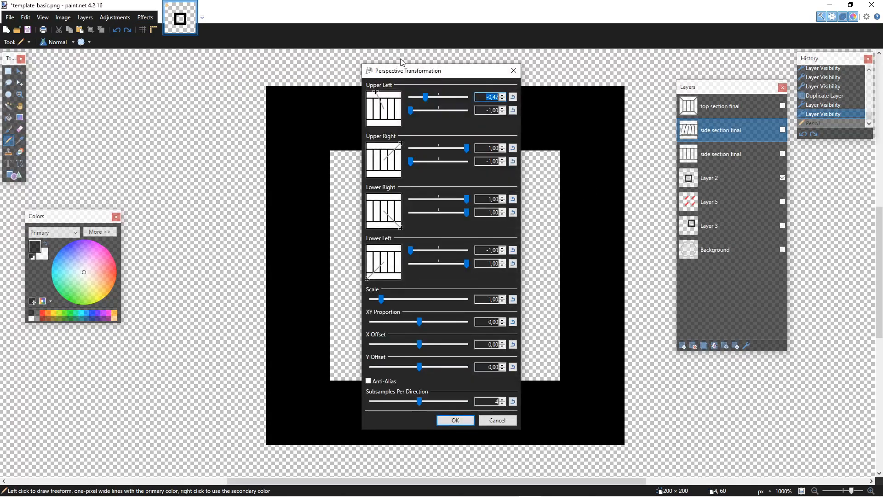
pyautogui.moveTo(409, 66); pyautogui.dragTo(693, 70)
pyautogui.moveTo(711, 103); pyautogui.dragTo(678, 105)
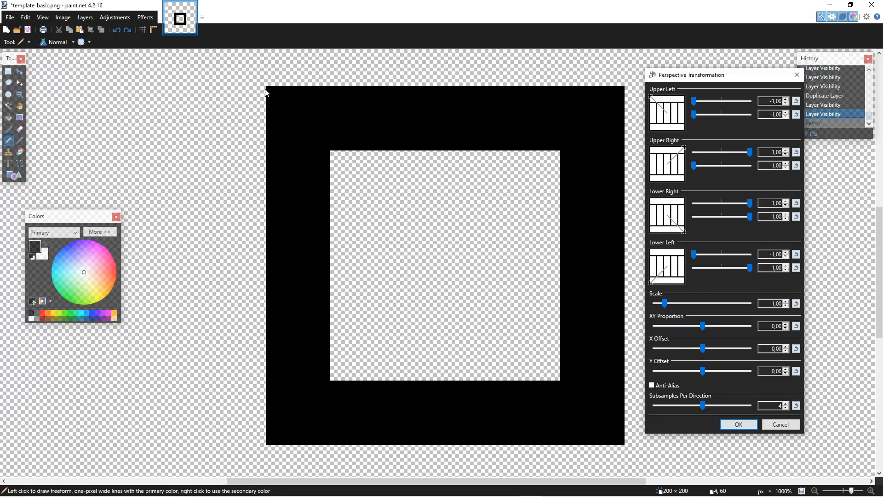
pyautogui.click(778, 426)
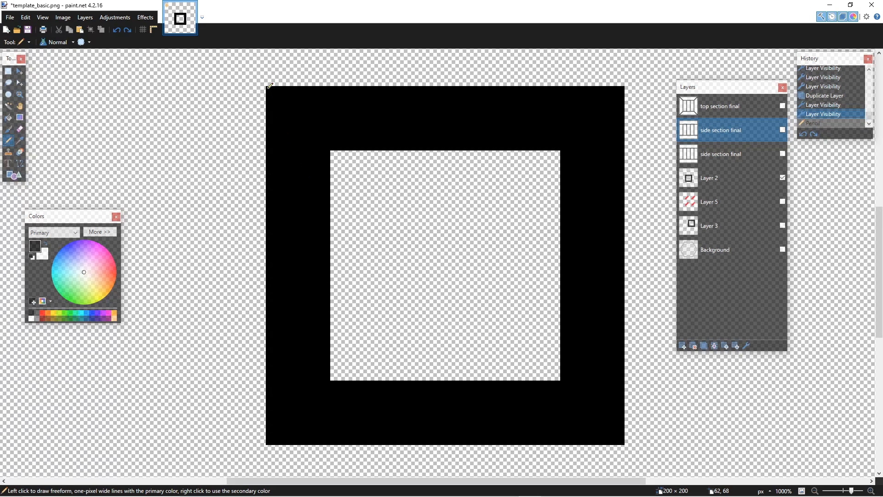
pyautogui.click(144, 19)
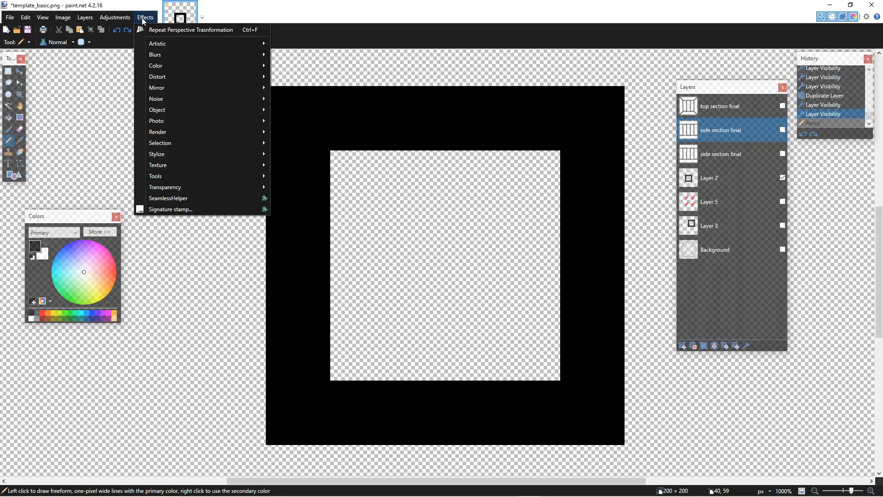
pyautogui.moveTo(167, 89)
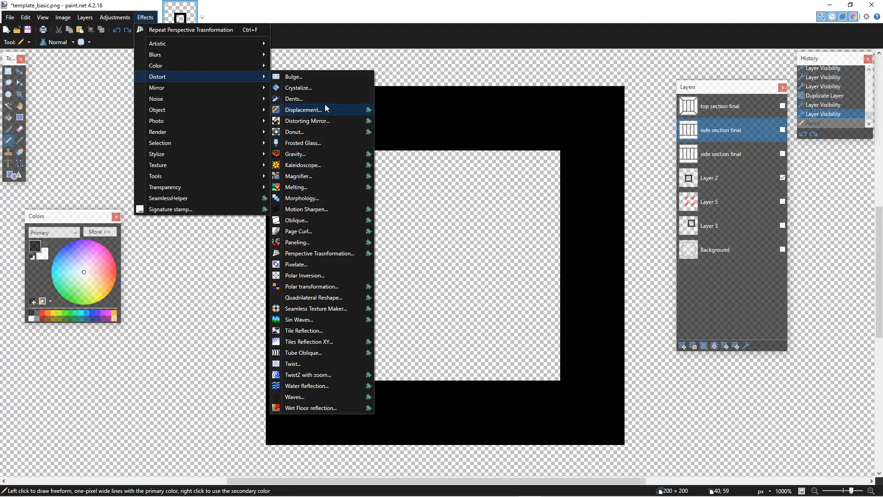
pyautogui.click(436, 218)
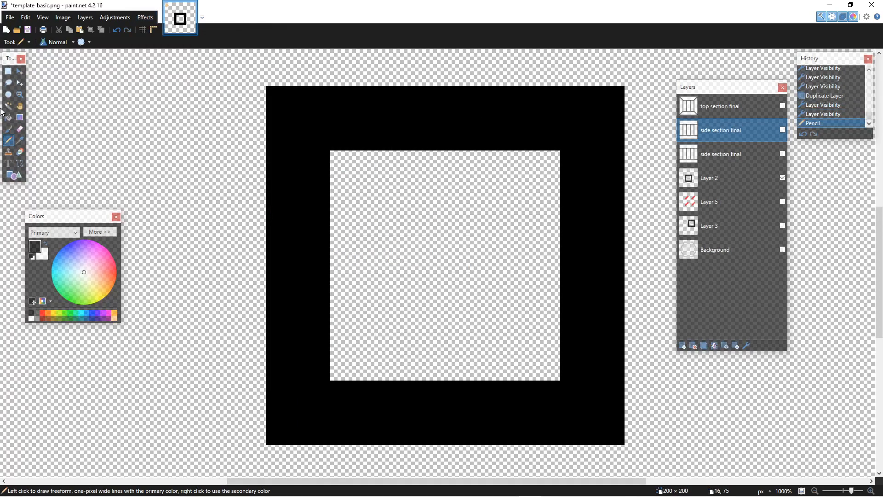
# Step: Select the black square frame on Layer 2 with the Magic Wand, and make the upper "side section final" layer active
pyautogui.click(8, 106)
pyautogui.click(291, 148)
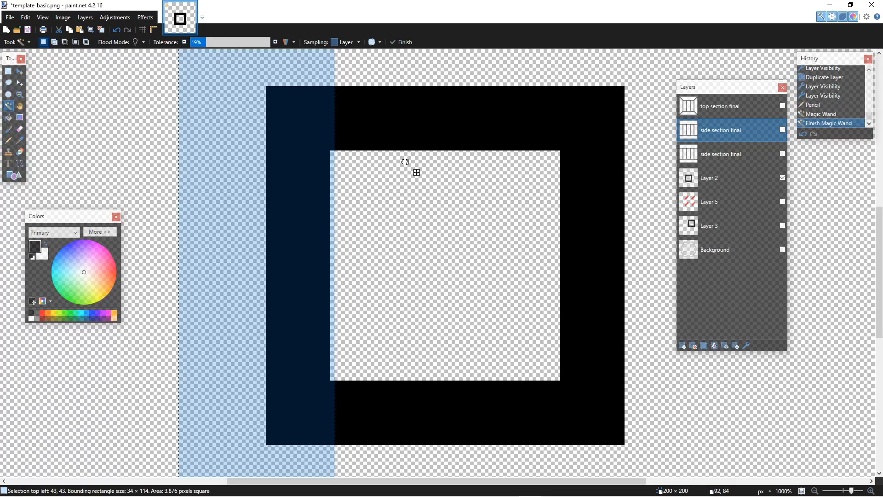
pyautogui.click(414, 170)
pyautogui.click(720, 179)
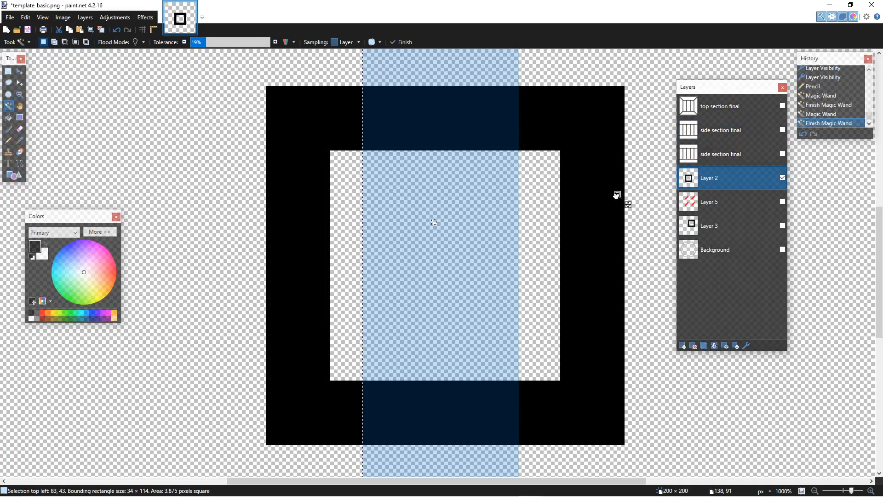
pyautogui.click(616, 196)
pyautogui.click(730, 134)
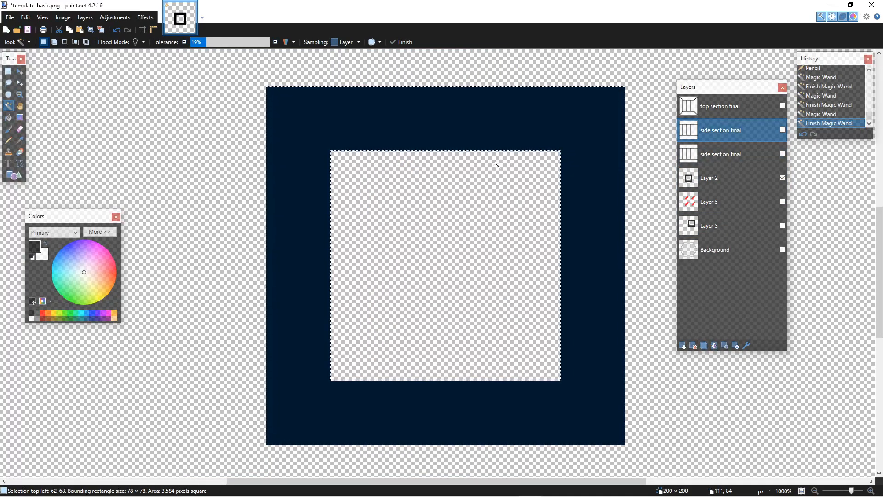
# Step: Add the transparent interior of Layer 2's frame to the selection, and return to the upper "side section final" layer
pyautogui.click(715, 184)
pyautogui.click(499, 228)
pyautogui.click(735, 134)
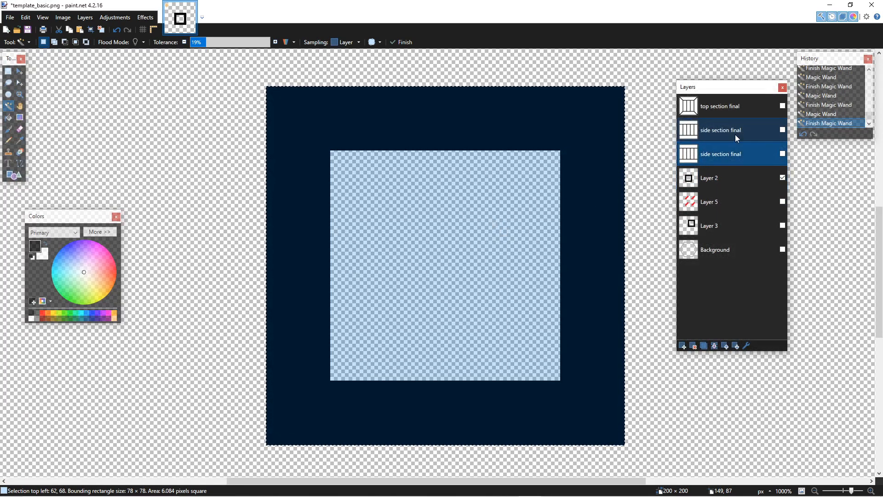
# Step: Start a Perspective Transformation on the selected area and set the Upper Left corner to -0,38 horizontally and -0,32 vertically
pyautogui.click(143, 18)
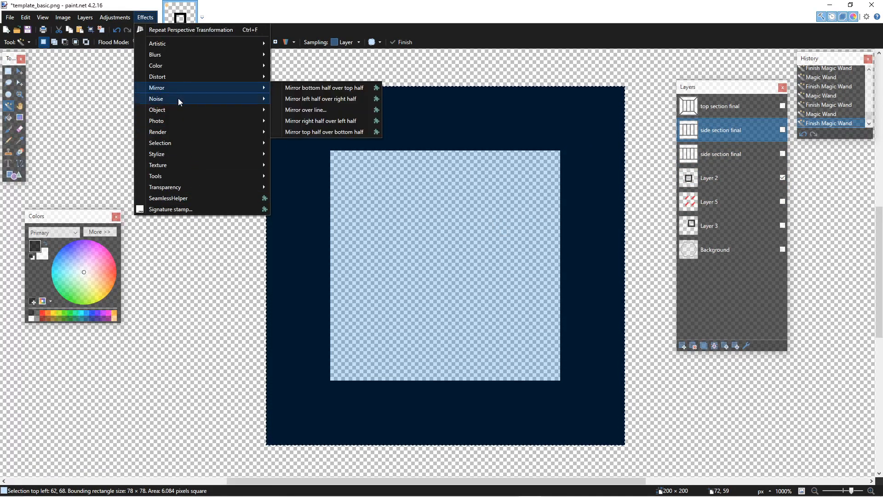
pyautogui.moveTo(186, 77)
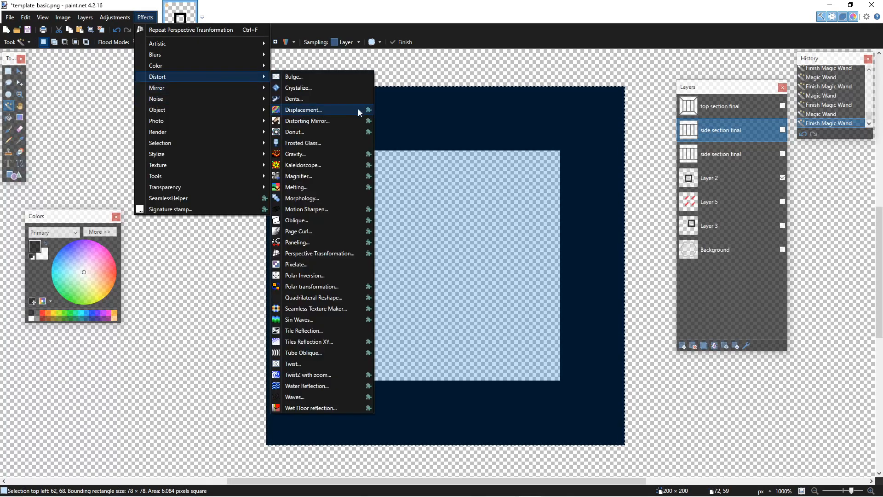
pyautogui.click(329, 256)
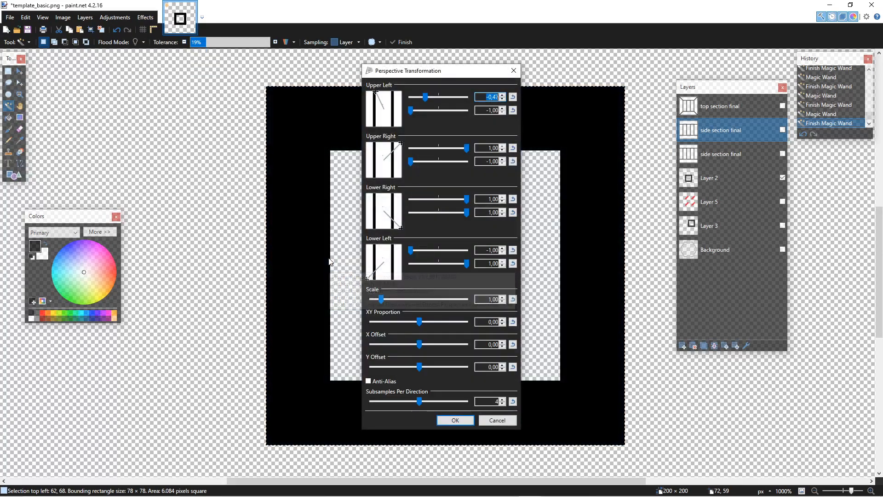
pyautogui.moveTo(424, 97); pyautogui.dragTo(407, 100)
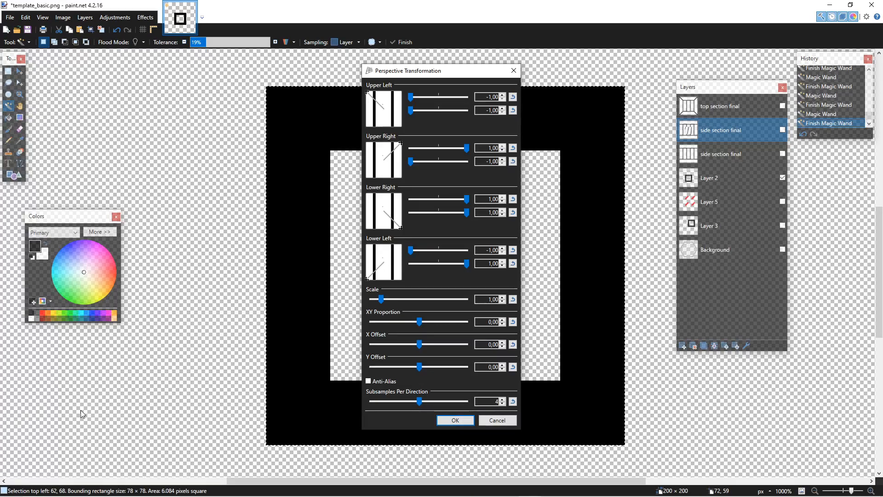
pyautogui.click(486, 97)
pyautogui.press('BackSpace')
pyautogui.write('-0,38')
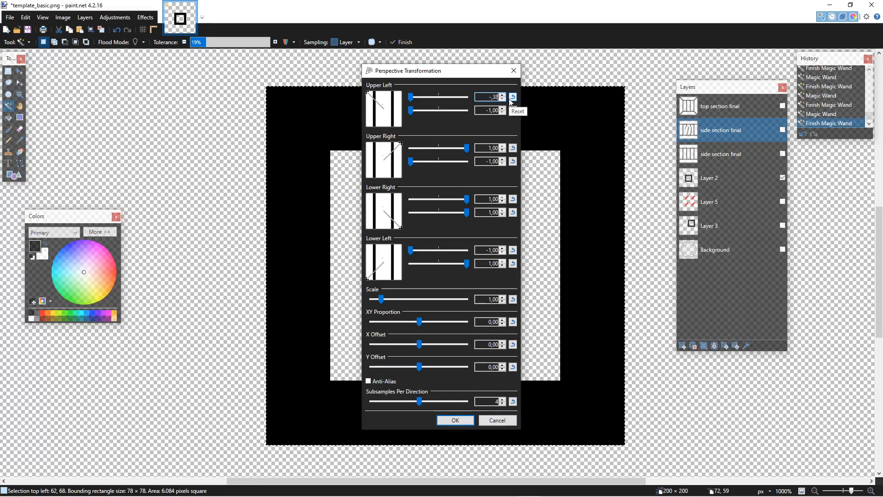
pyautogui.doubleClick(490, 110)
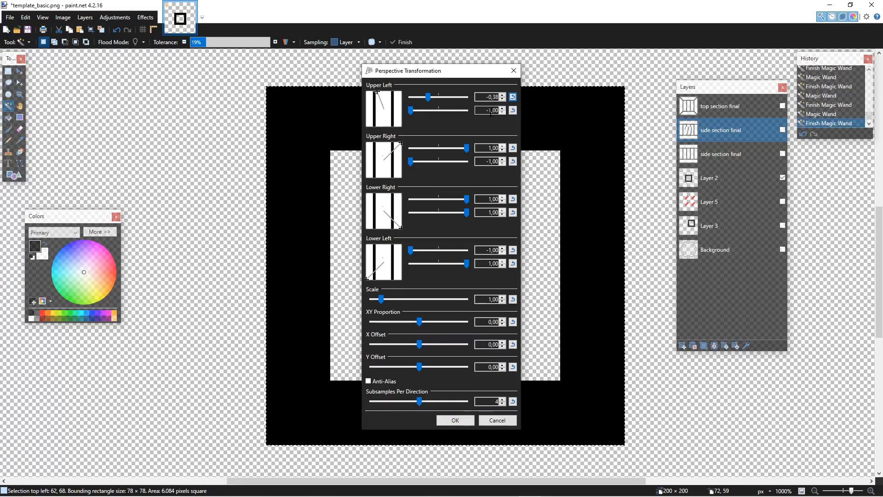
pyautogui.write('-')
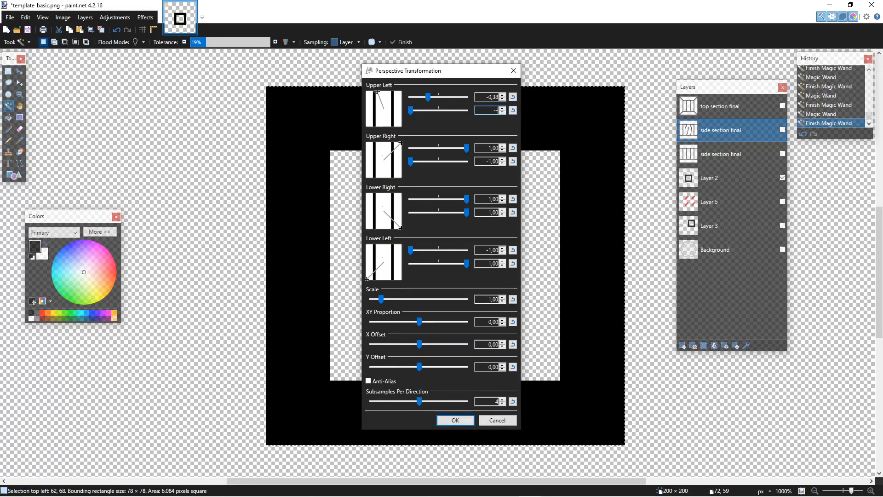
pyautogui.write('0,32')
# Step: Set the Upper Right corner's vertical value to -0,32, apply the Perspective Transformation, and undo it
pyautogui.doubleClick(490, 148)
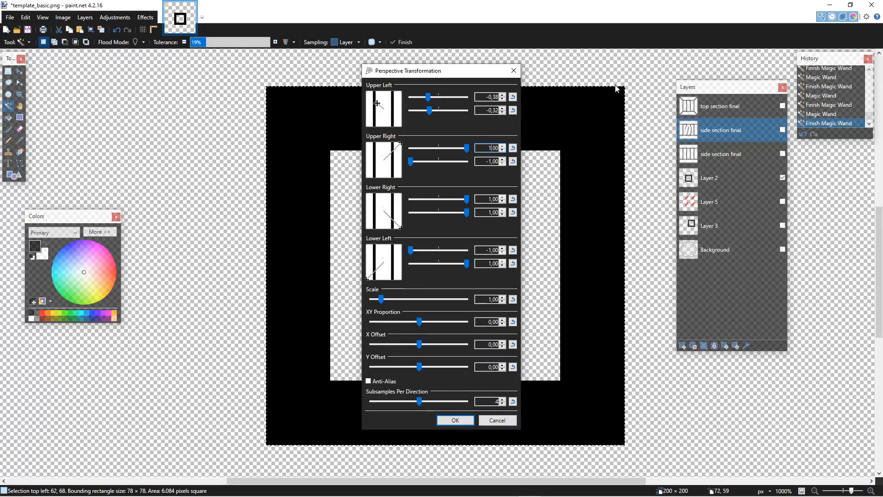
pyautogui.doubleClick(490, 162)
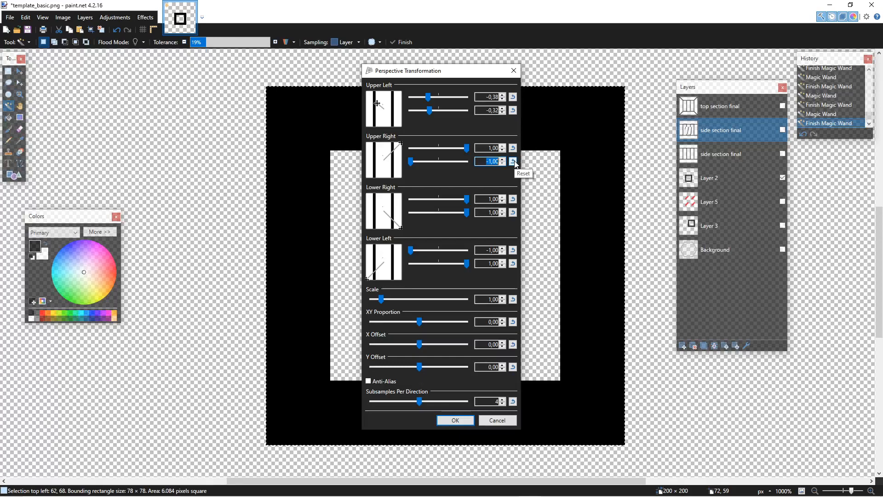
pyautogui.press('BackSpace')
pyautogui.write('-,32')
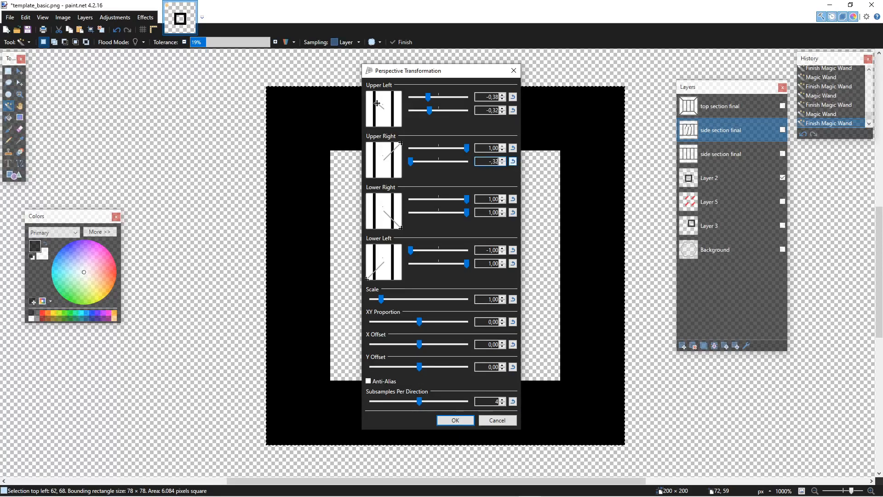
pyautogui.press('Return')
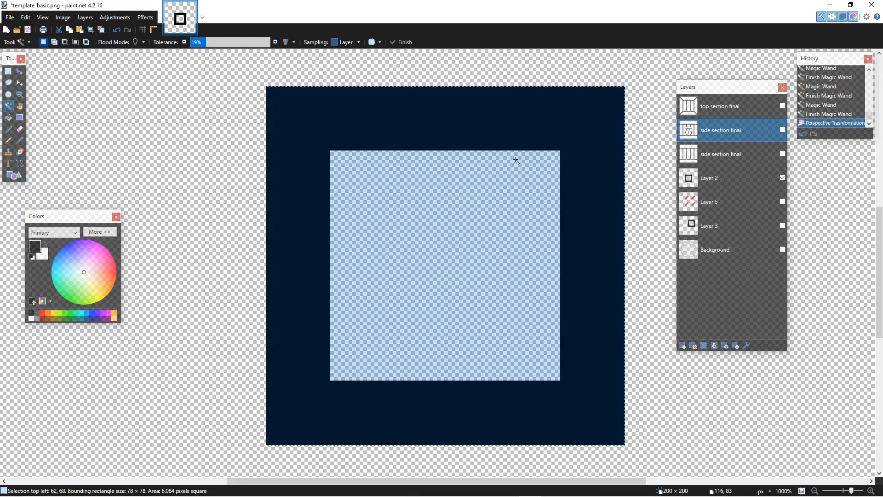
pyautogui.hotkey('ctrl', 'z')
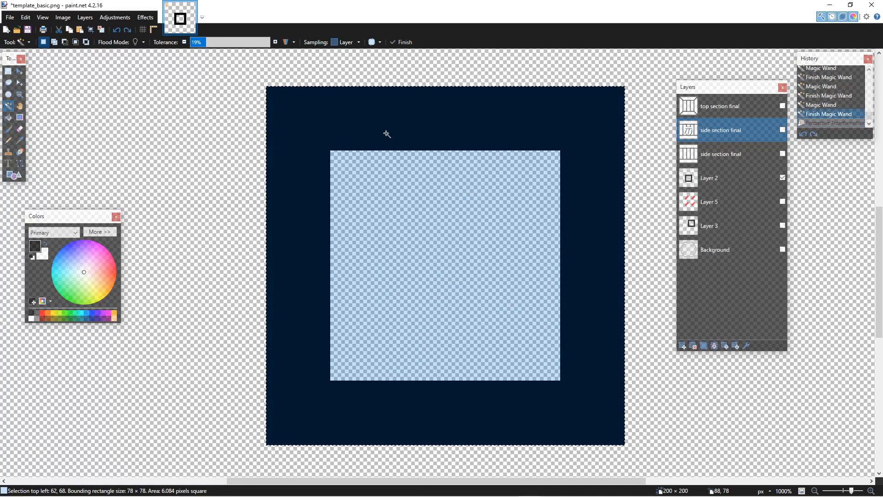
pyautogui.click(146, 18)
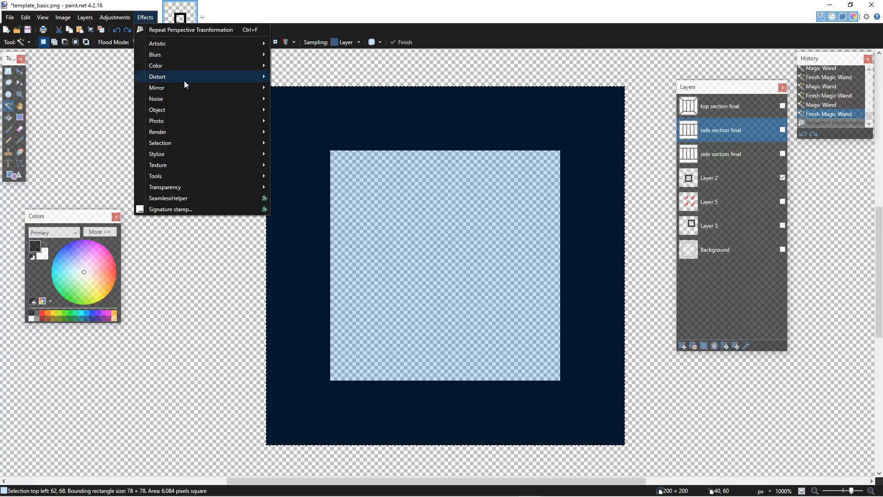
pyautogui.moveTo(186, 75)
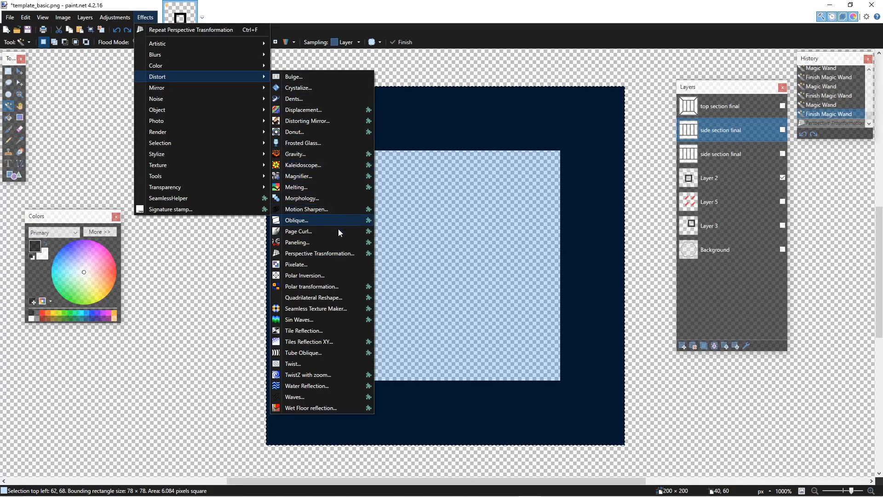
pyautogui.click(344, 253)
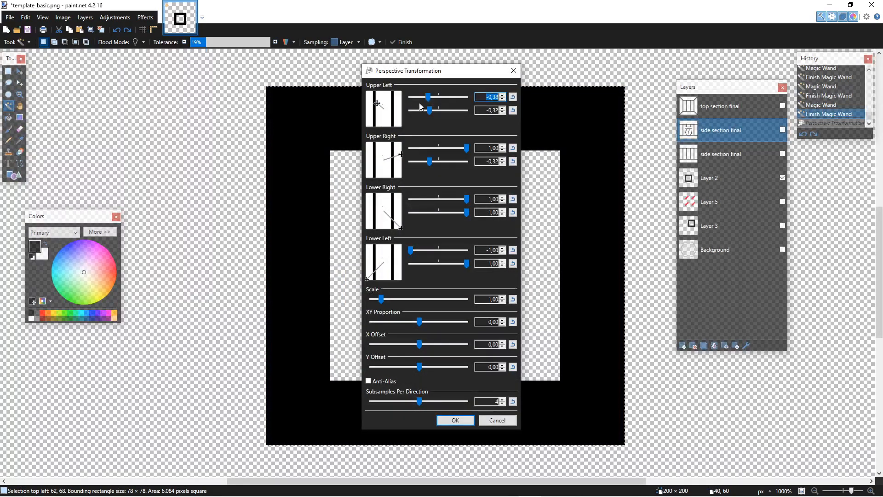
pyautogui.click(490, 148)
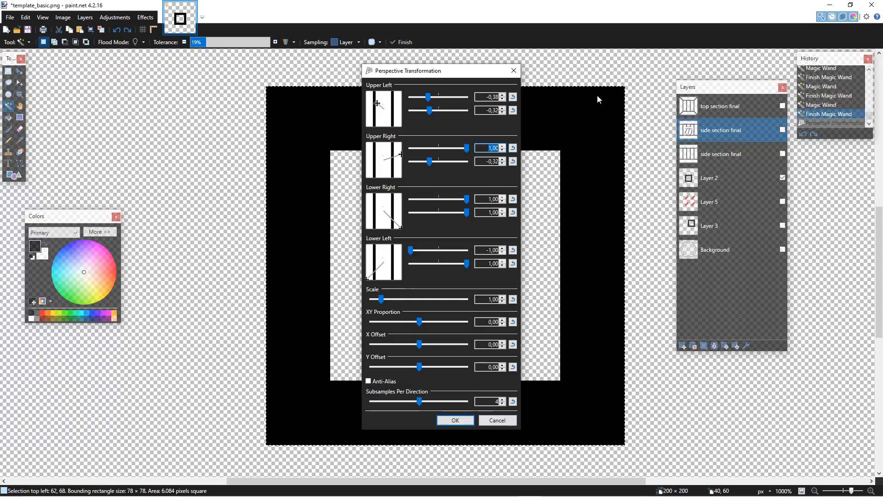
pyautogui.click(496, 420)
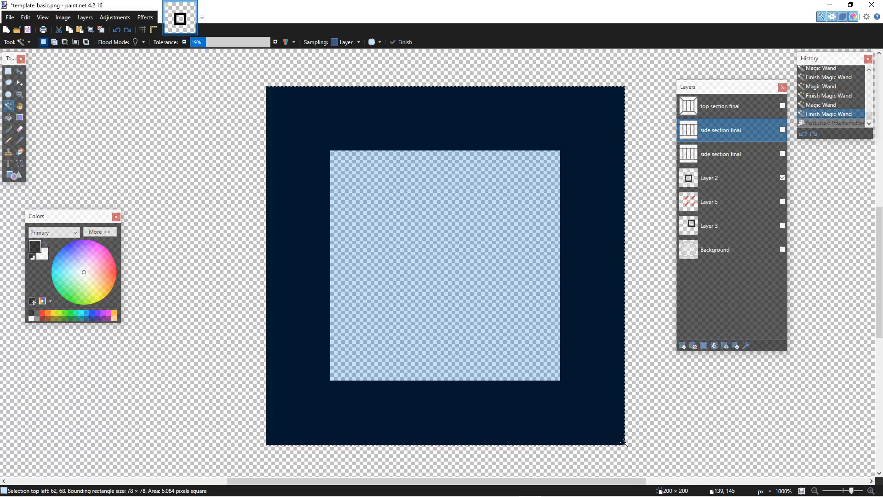
# Step: Reopen the Perspective Transformation for the selected area and set the Upper Right corner's horizontal value to 0,39
pyautogui.click(151, 20)
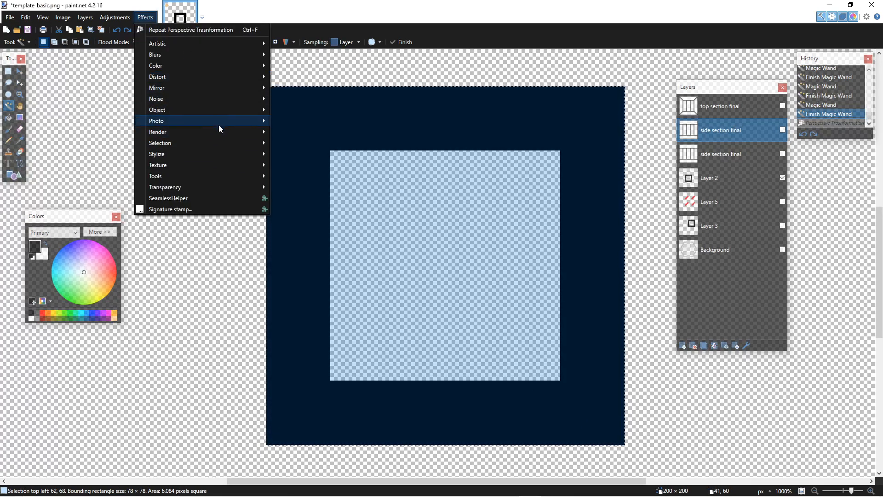
pyautogui.moveTo(217, 76)
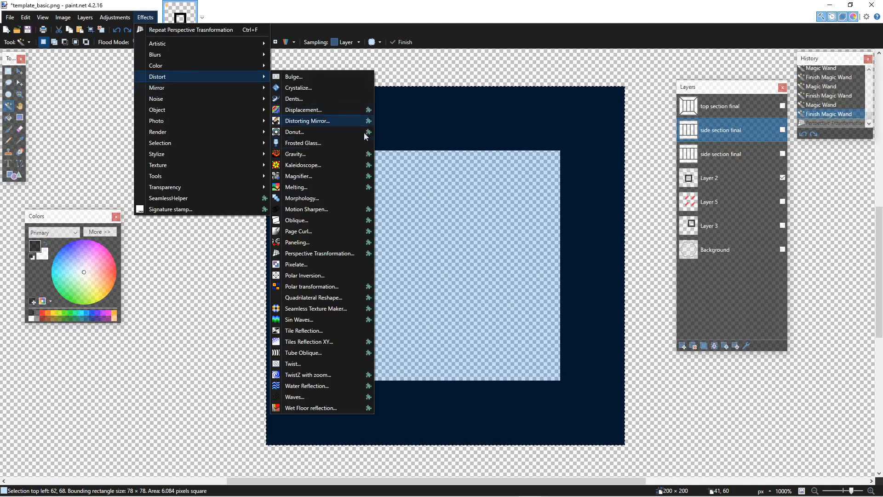
pyautogui.click(348, 254)
pyautogui.click(485, 148)
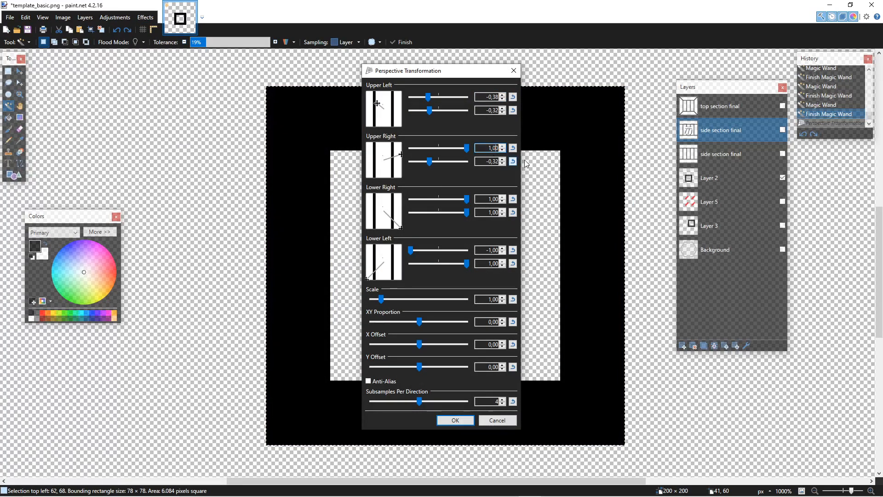
pyautogui.press('BackSpace')
pyautogui.press('BackSpace')
pyautogui.write('39')
pyautogui.click(490, 200)
pyautogui.click(488, 148)
pyautogui.doubleClick(488, 149)
pyautogui.write(',35')
pyautogui.click(482, 162)
# Step: Set the Lower Right corner of the Perspective Transformation to 0,39 horizontally and 0,45 vertically
pyautogui.click(490, 148)
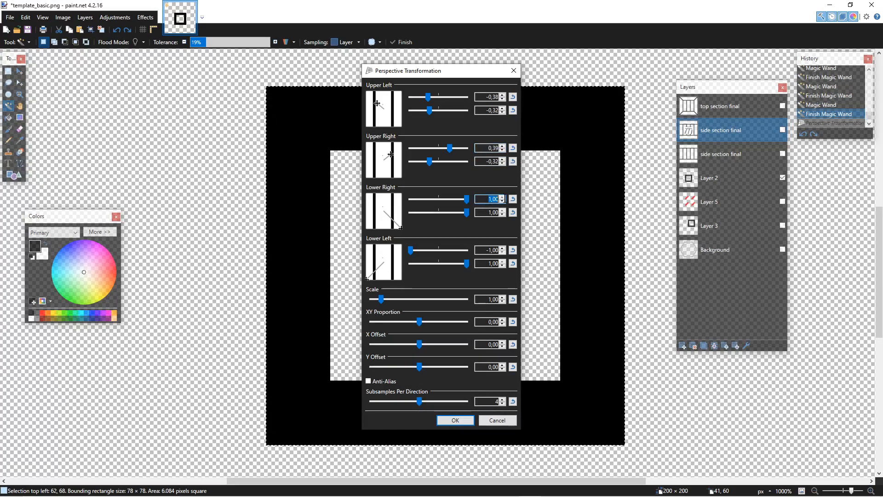
pyautogui.write(',39')
pyautogui.click(494, 212)
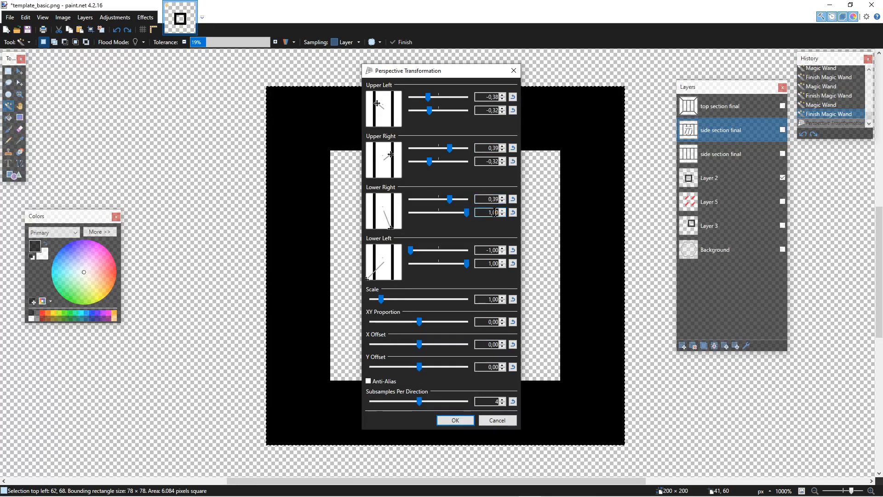
pyautogui.moveTo(489, 214); pyautogui.dragTo(515, 214)
pyautogui.write(',45')
pyautogui.click(489, 250)
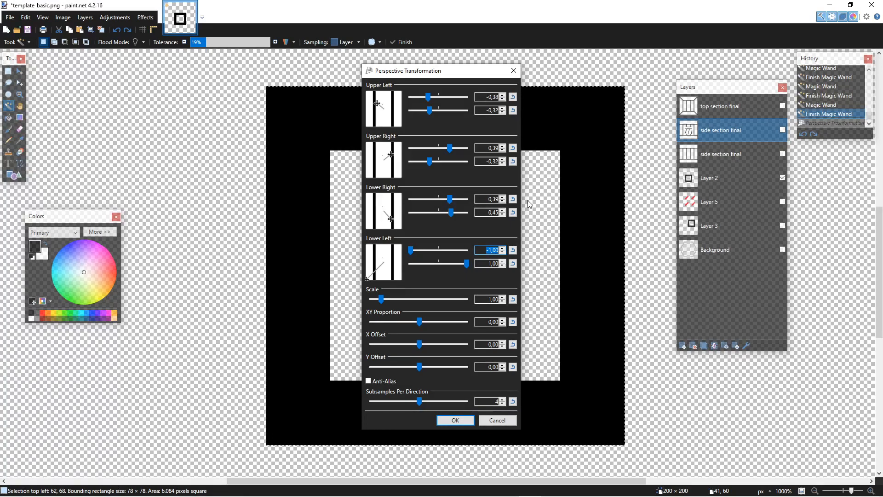
# Step: Set the Lower Left corner of the Perspective Transformation to -0,38 horizontally and 0,45 vertically
pyautogui.press('BackSpace')
pyautogui.write('-,38')
pyautogui.click(489, 263)
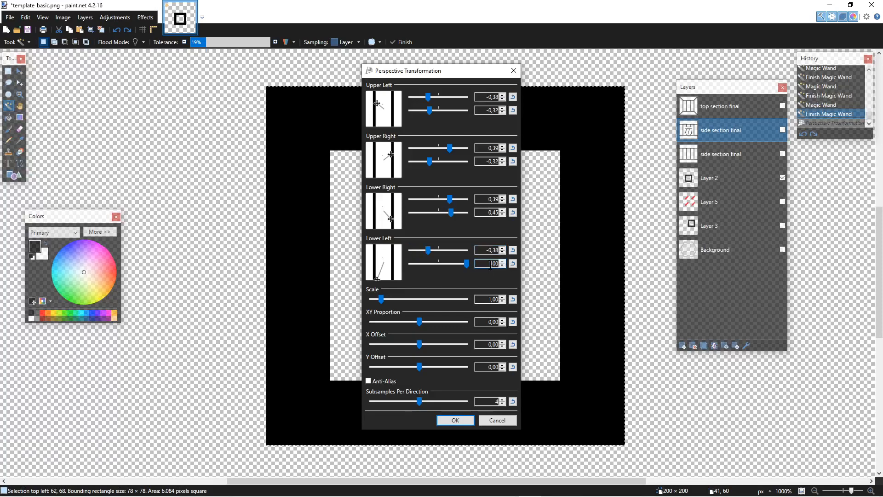
pyautogui.doubleClick(489, 265)
pyautogui.write(',45')
pyautogui.click(486, 299)
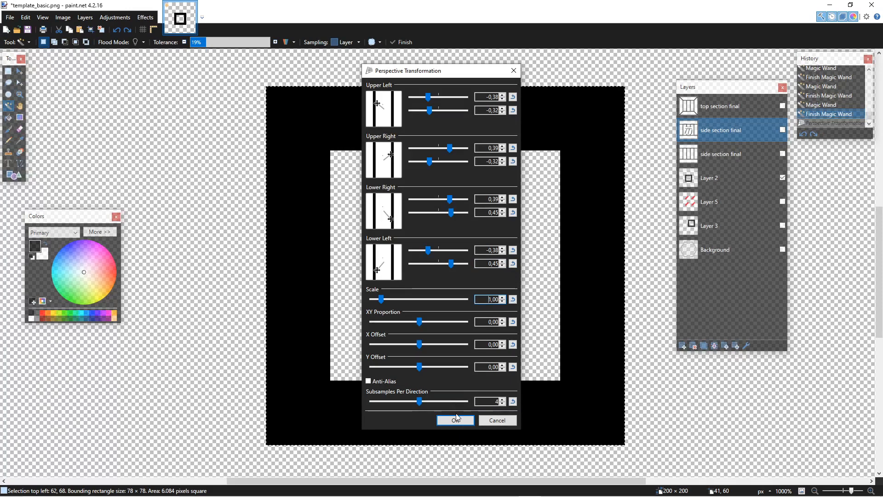
# Step: Apply the Perspective Transformation, show the upper "side section final" layer to inspect the fit, and undo both the visibility change and the transformation
pyautogui.click(455, 420)
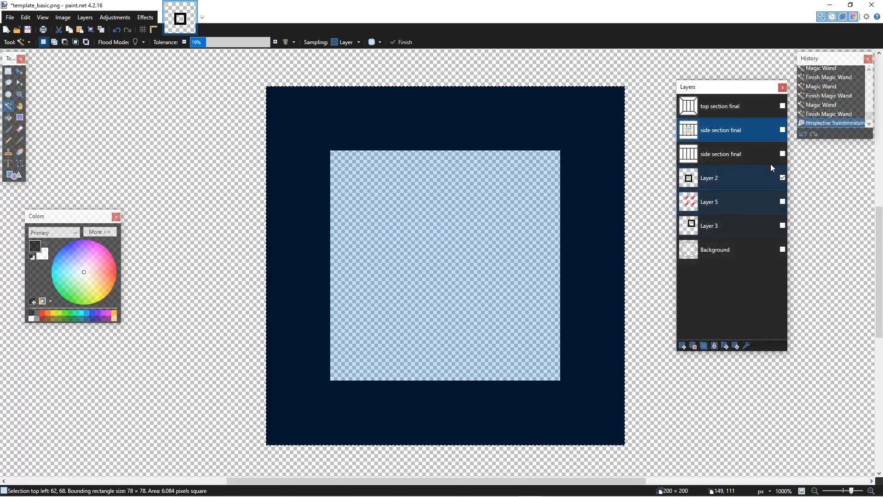
pyautogui.click(782, 132)
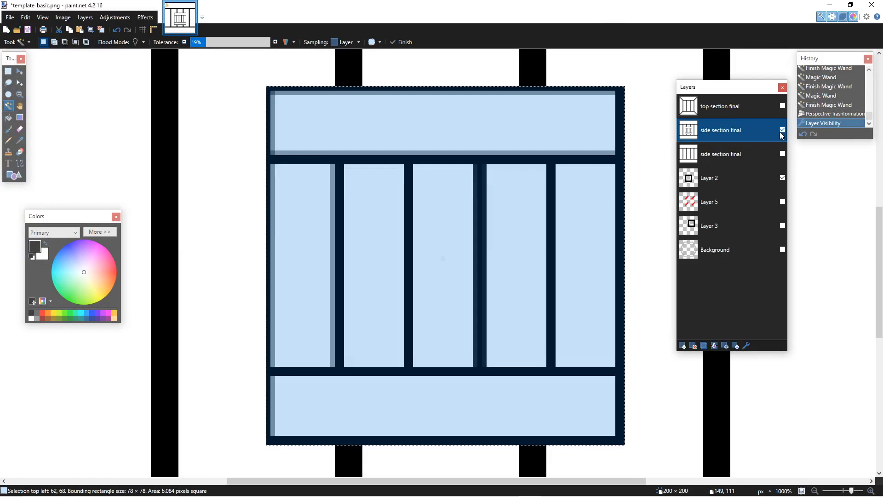
pyautogui.scroll(-5, 583, 173)
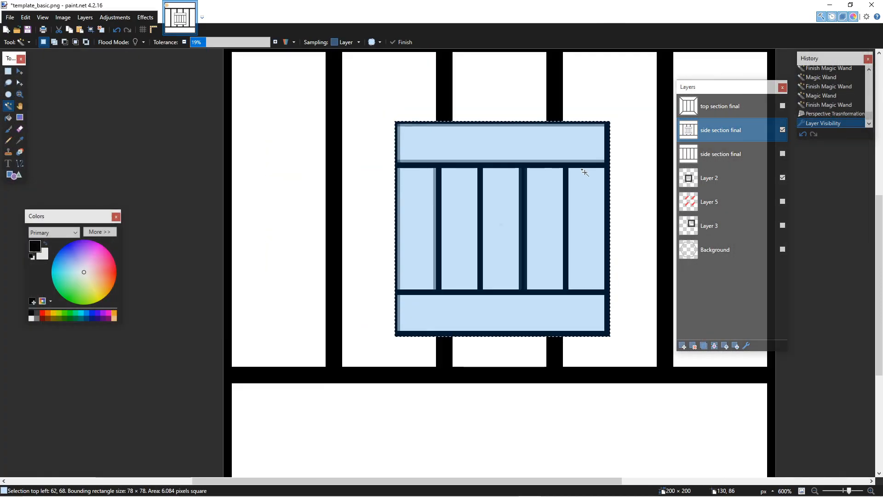
pyautogui.scroll(5, 583, 172)
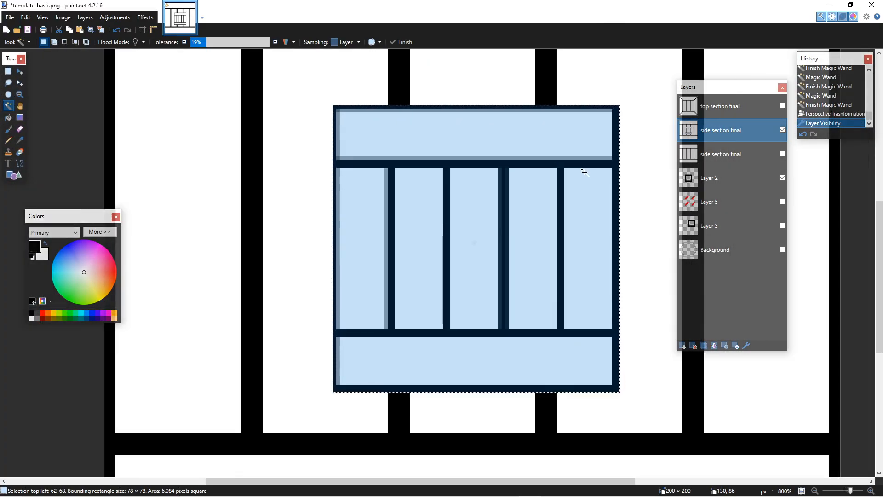
pyautogui.scroll(-3, 584, 173)
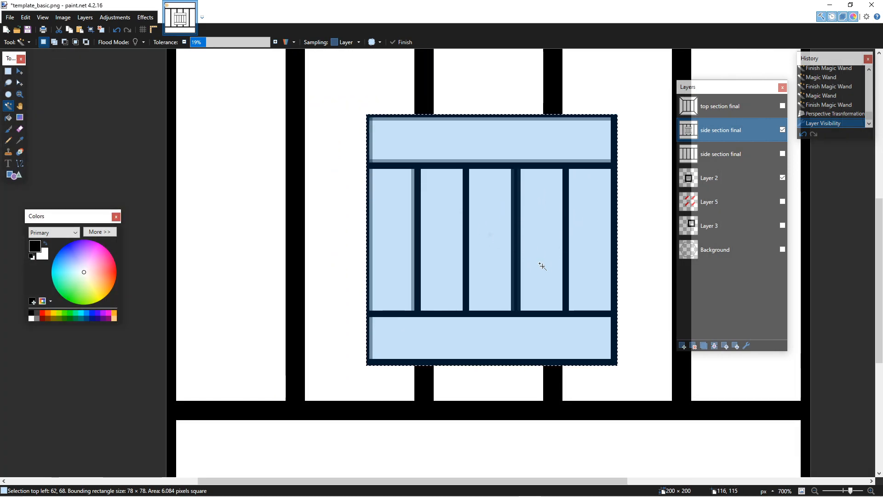
pyautogui.hotkey('ctrl', 'z')
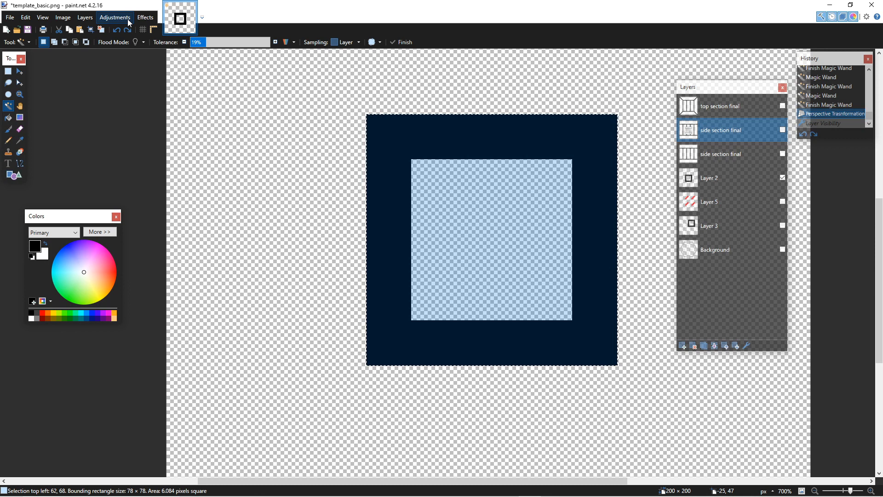
pyautogui.hotkey('ctrl', 'z')
# Step: Reapply the Perspective Transformation with Subsamples Per Direction at its maximum and check the result by showing the upper "side section final" layer
pyautogui.click(115, 18)
pyautogui.moveTo(146, 18)
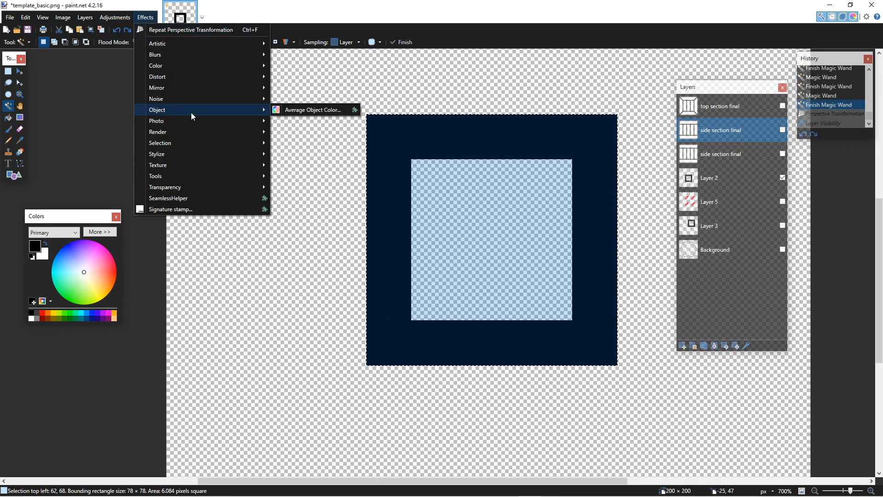
pyautogui.moveTo(188, 68)
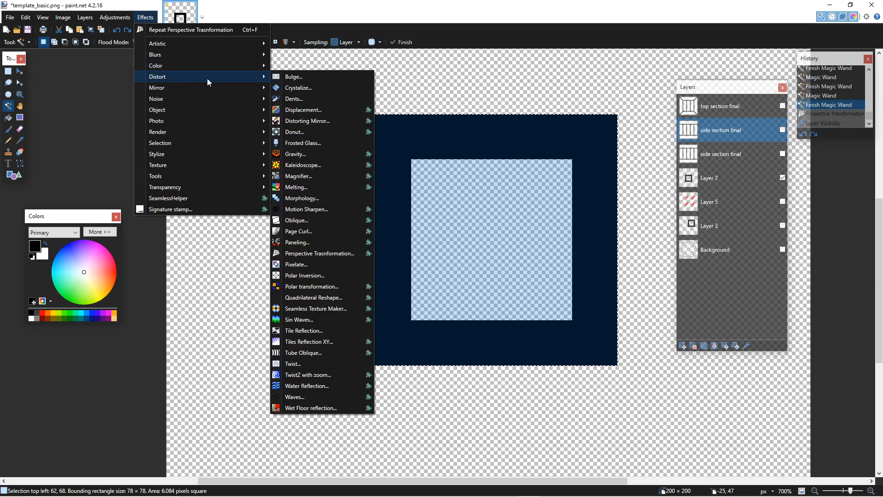
pyautogui.click(316, 251)
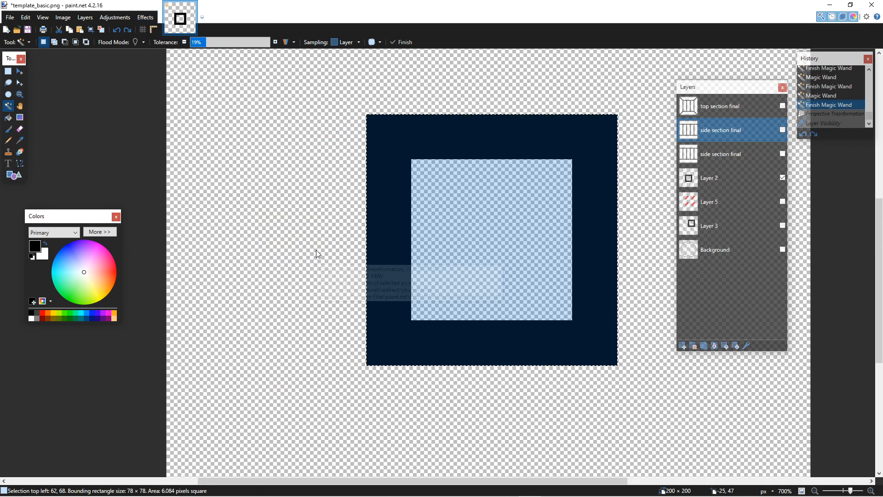
pyautogui.click(455, 420)
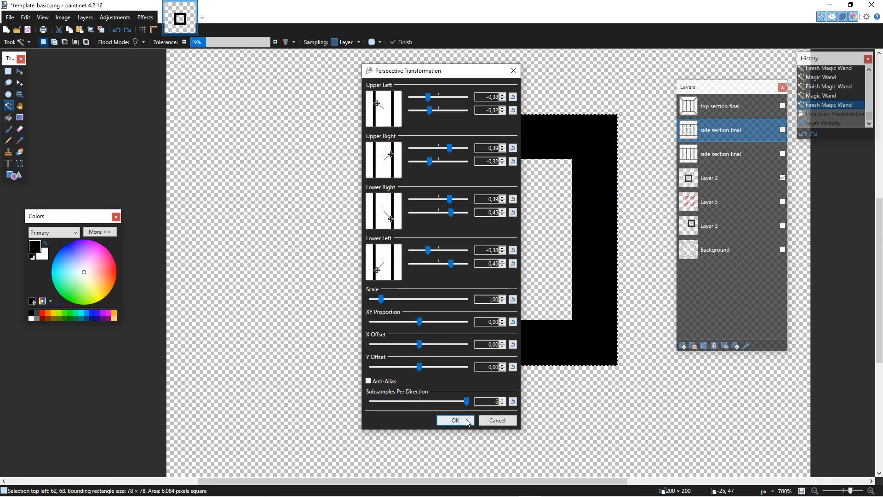
pyautogui.click(782, 131)
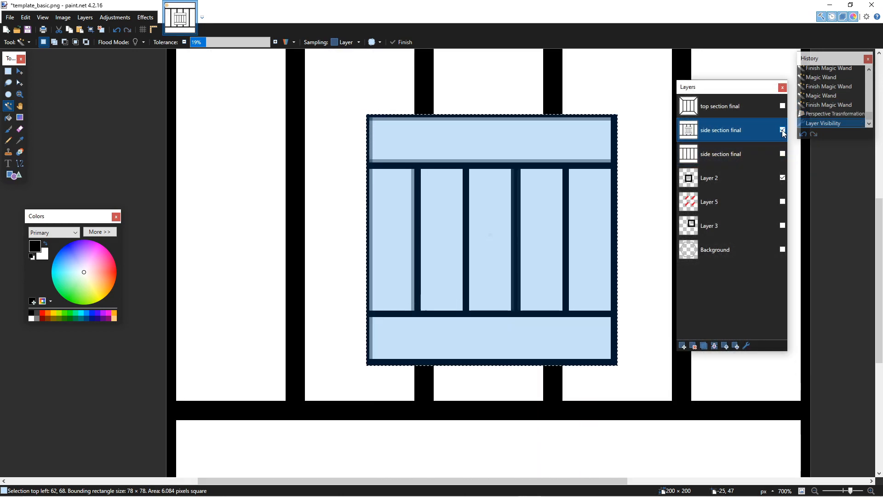
pyautogui.click(782, 130)
pyautogui.click(782, 130)
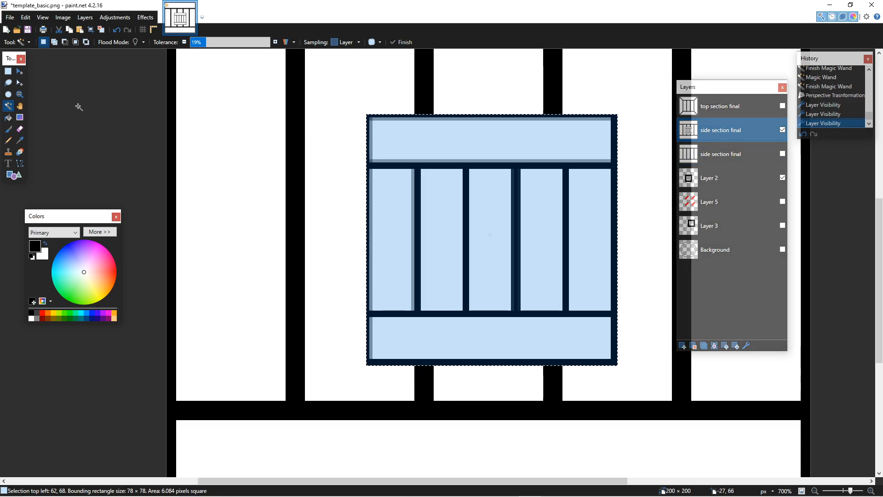
# Step: Invert the selection and erase everything outside the square on the upper "side section final" layer
pyautogui.hotkey('ctrl', 'i')
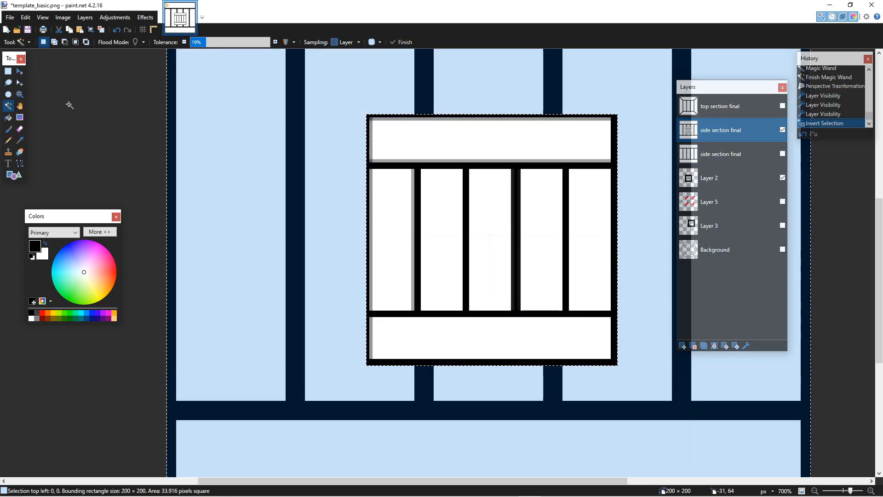
pyautogui.scroll(2, 524, 466)
pyautogui.hscroll(3, 525, 465)
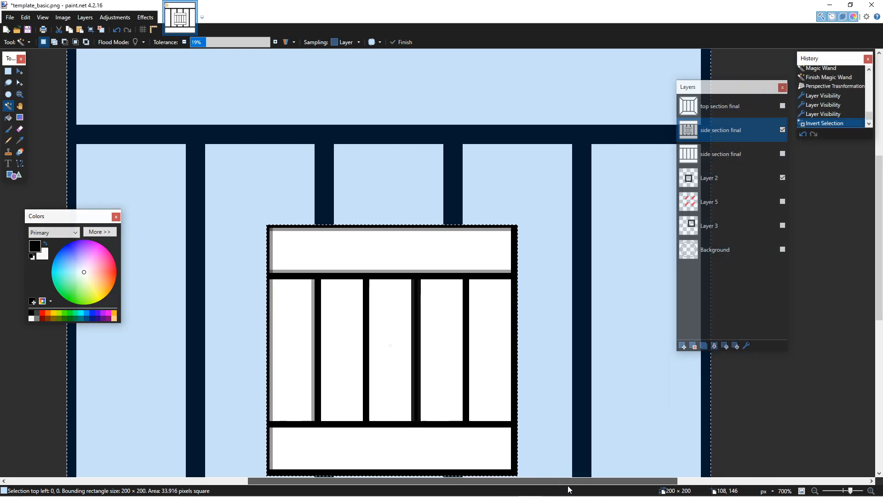
pyautogui.press('Delete')
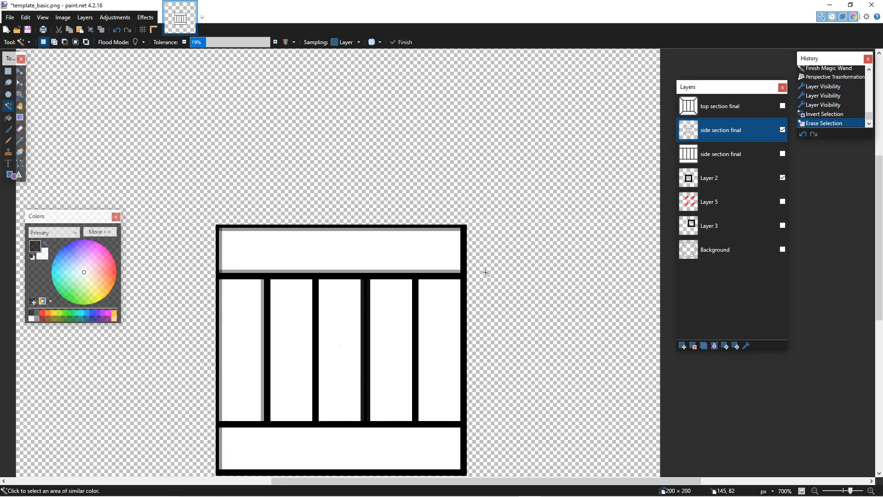
pyautogui.scroll(-2, 486, 273)
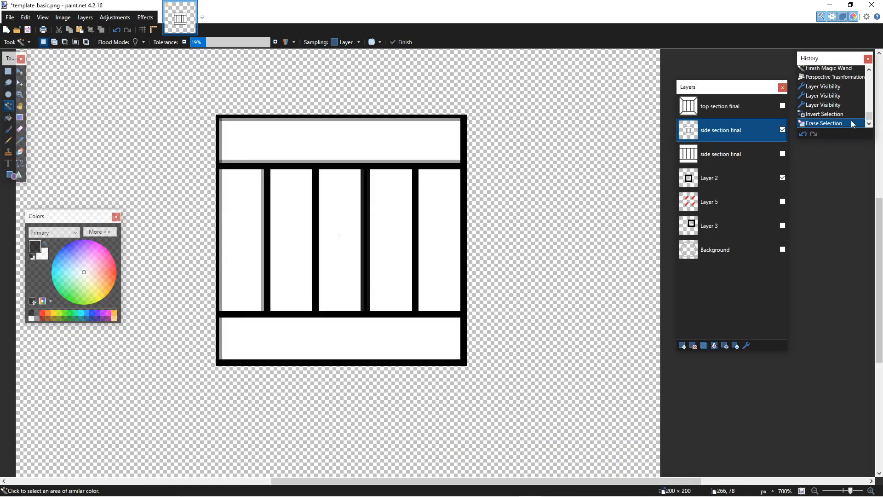
# Step: Compare the transformed side section with the frame template by repeatedly hiding and showing Layer 2
pyautogui.click(751, 151)
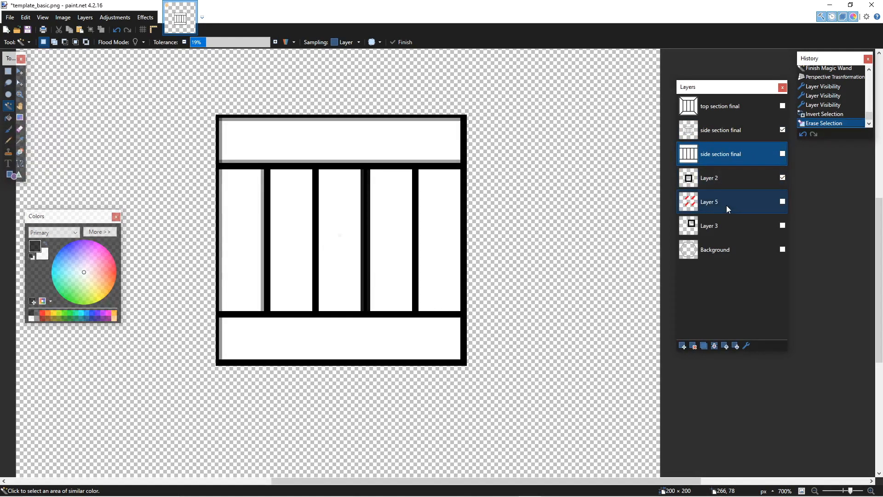
pyautogui.click(724, 223)
pyautogui.click(742, 177)
pyautogui.click(783, 178)
pyautogui.click(783, 178)
pyautogui.click(783, 178)
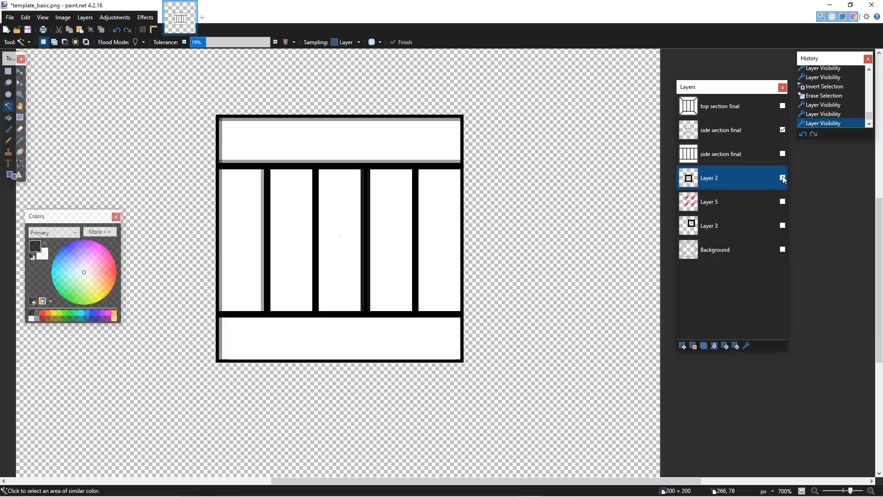
pyautogui.click(783, 178)
pyautogui.click(783, 178)
pyautogui.click(783, 178)
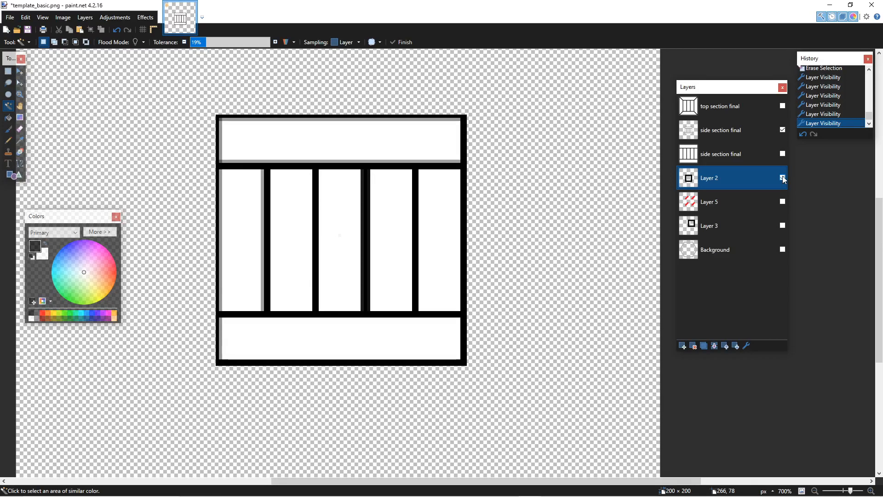
pyautogui.click(783, 178)
pyautogui.click(782, 178)
pyautogui.click(782, 178)
pyautogui.click(783, 178)
pyautogui.click(782, 178)
pyautogui.click(783, 178)
# Step: Undo the visibility changes, the erasure, the selection inversion and the last Perspective Transformation
pyautogui.hotkey('ctrl', 'z')
pyautogui.hotkey('ctrl', 'z')
pyautogui.hotkey('ctrl', 'z')
pyautogui.hotkey('ctrl', 'z')
pyautogui.hotkey('ctrl', 'z')
pyautogui.hotkey('ctrl', 'z')
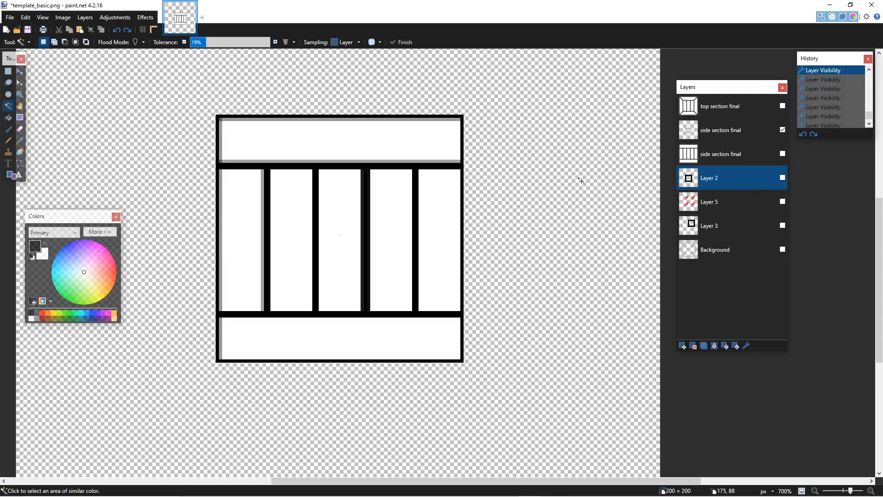
pyautogui.hotkey('ctrl', 'z')
pyautogui.hotkey('ctrl', 'z')
pyautogui.hotkey('ctrl', 'z')
pyautogui.hotkey('ctrl', 'z')
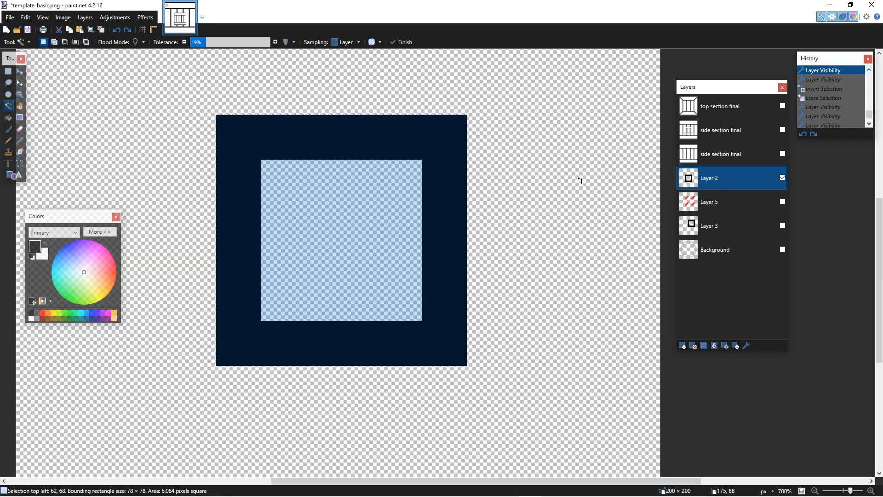
pyautogui.hotkey('ctrl', 'z')
pyautogui.hotkey('ctrl', 'z')
pyautogui.hotkey('ctrl', 'z')
pyautogui.hotkey('ctrl', 'z')
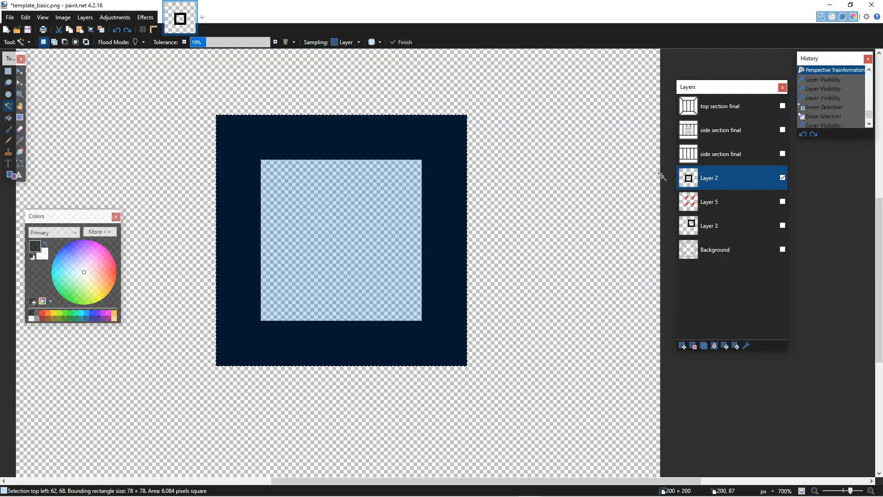
pyautogui.hotkey('ctrl', 'y')
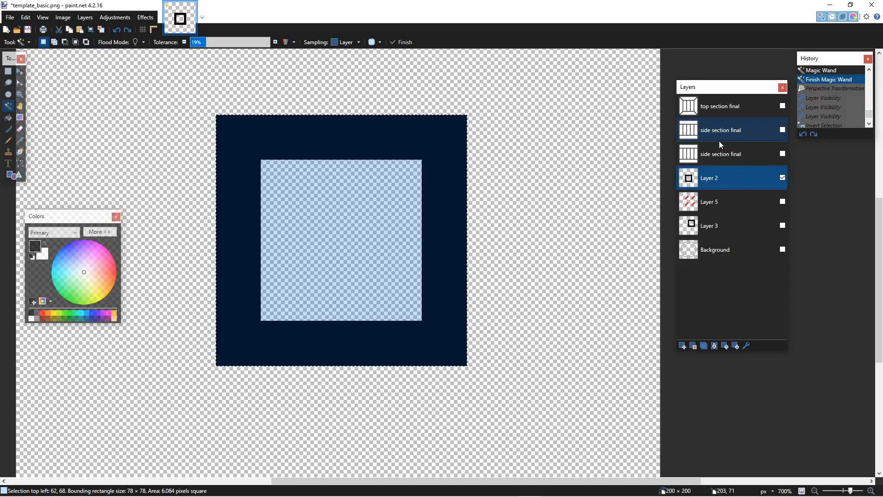
# Step: Apply Perspective Transformation to the upper "side section final" layer with both lower corners at 0,46 vertically and Lower Right raised one increment horizontally
pyautogui.click(146, 17)
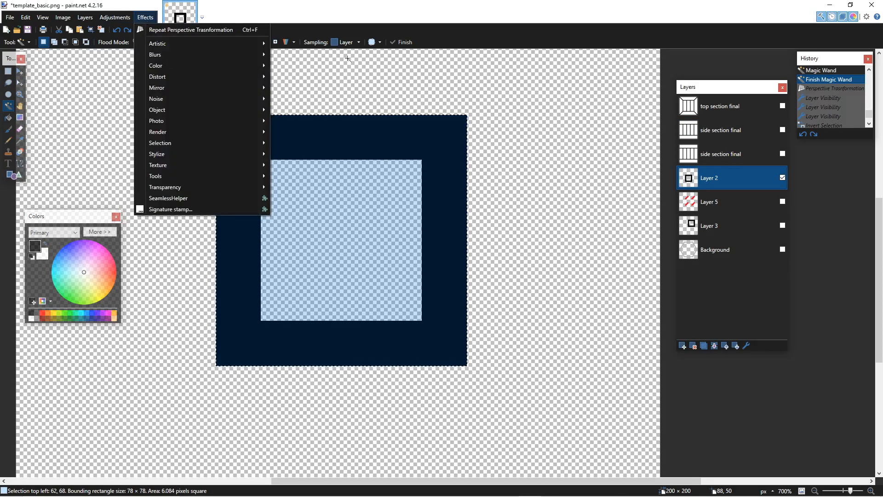
pyautogui.click(705, 136)
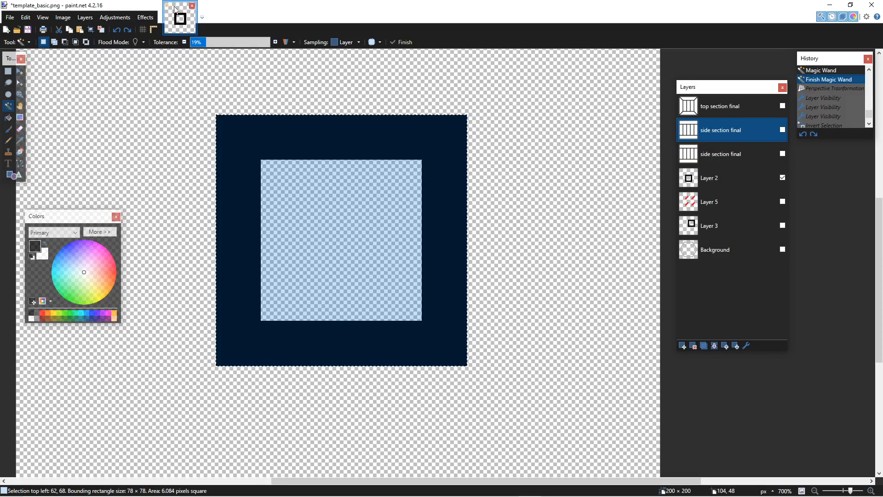
pyautogui.click(145, 17)
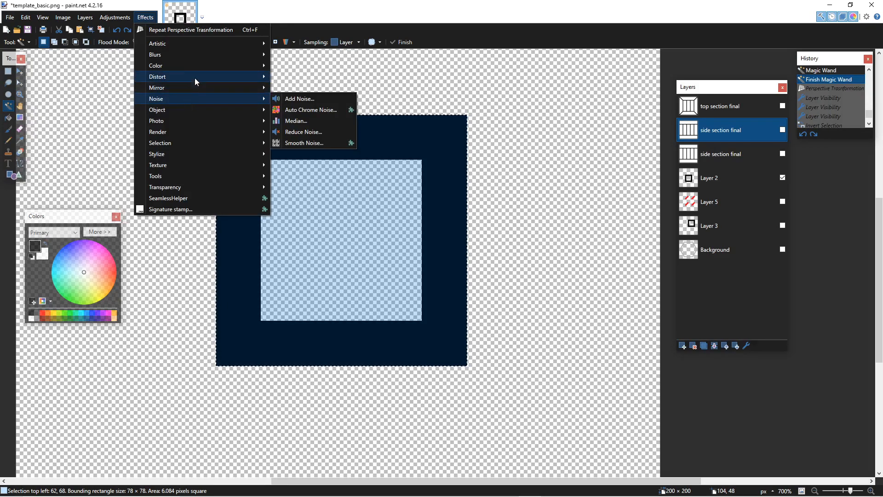
pyautogui.moveTo(195, 79)
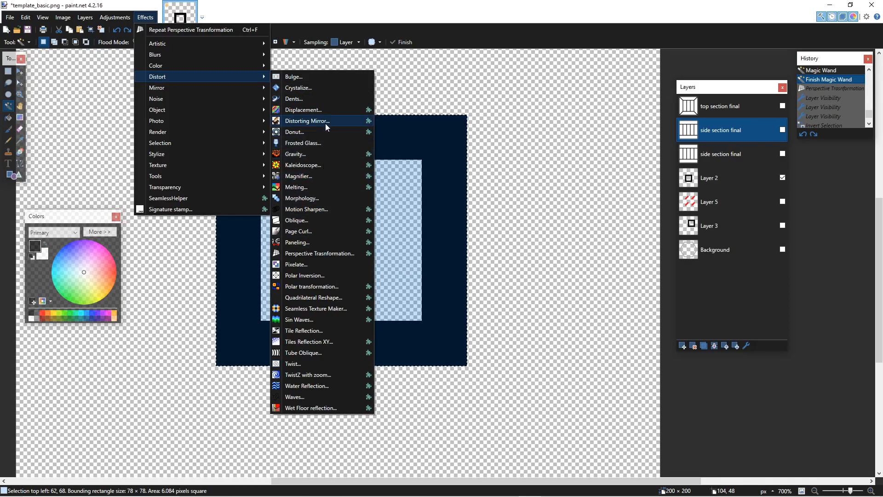
pyautogui.click(328, 253)
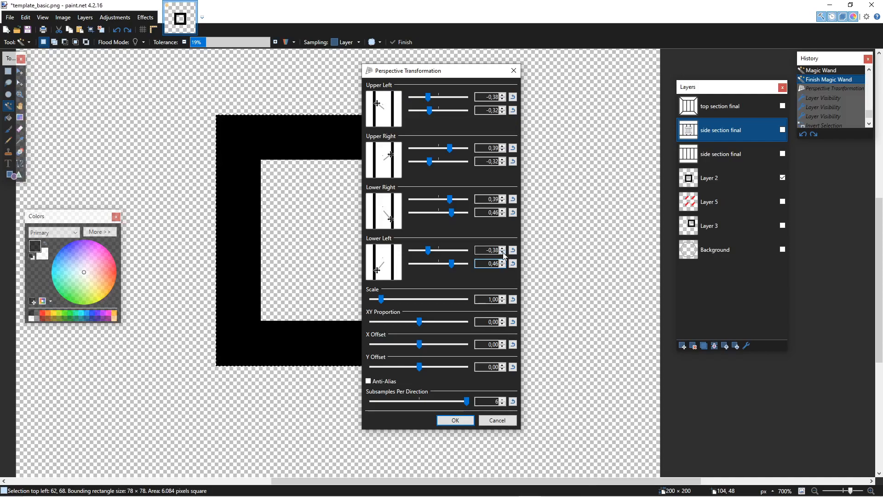
pyautogui.click(503, 197)
pyautogui.click(458, 419)
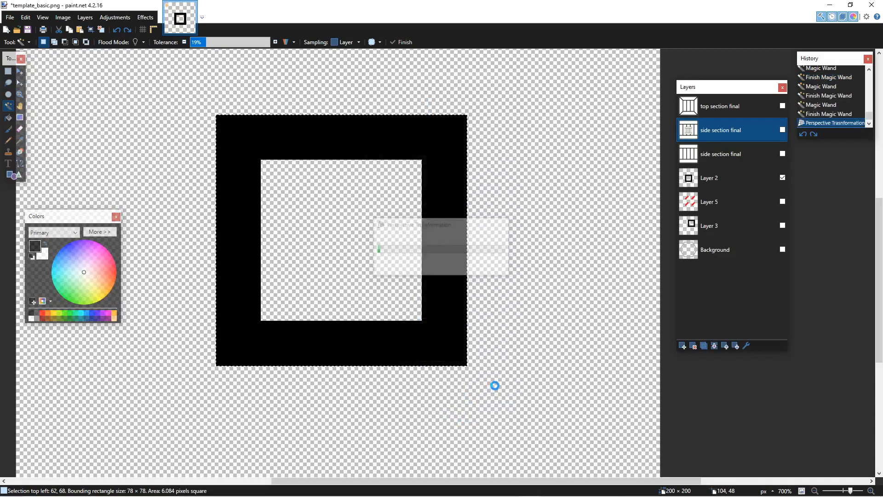
# Step: Show the upper "side section final" layer, invert the selection, and erase everything outside the square
pyautogui.click(784, 130)
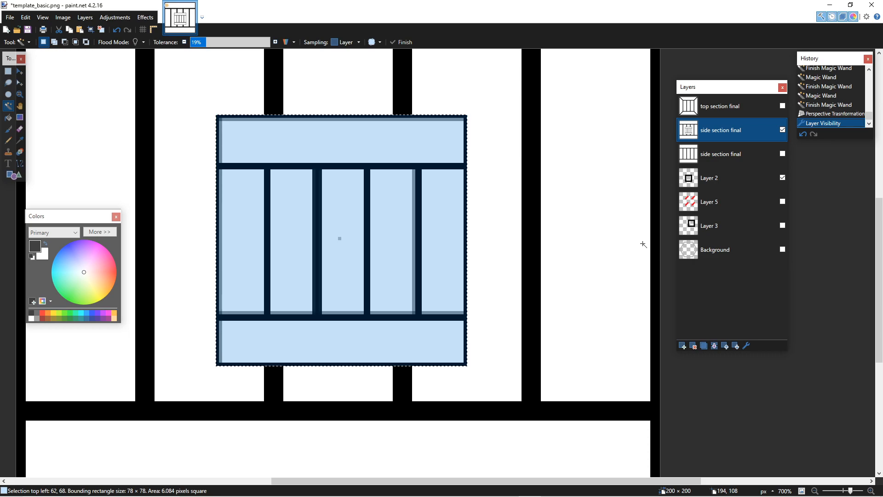
pyautogui.hotkey('ctrl', 'i')
pyautogui.press('Delete')
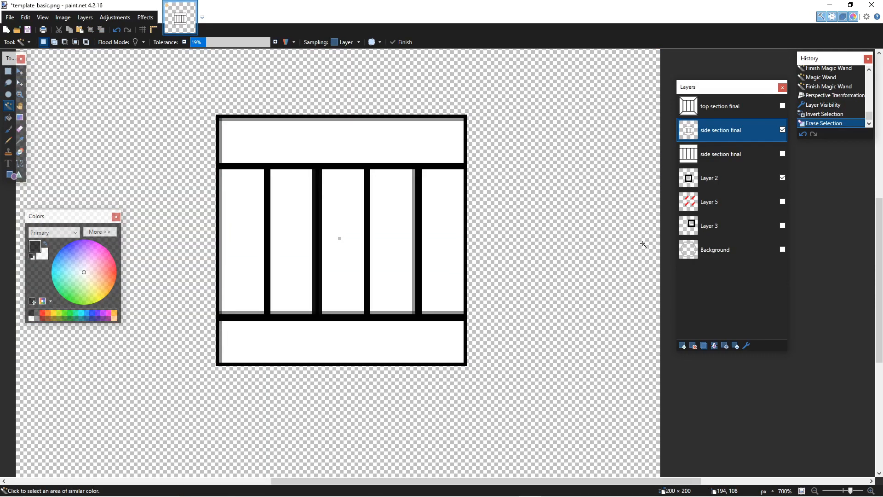
# Step: Check the side section against the frame by hiding and reshowing Layer 2, and make Layer 3 visible
pyautogui.click(782, 178)
pyautogui.click(783, 178)
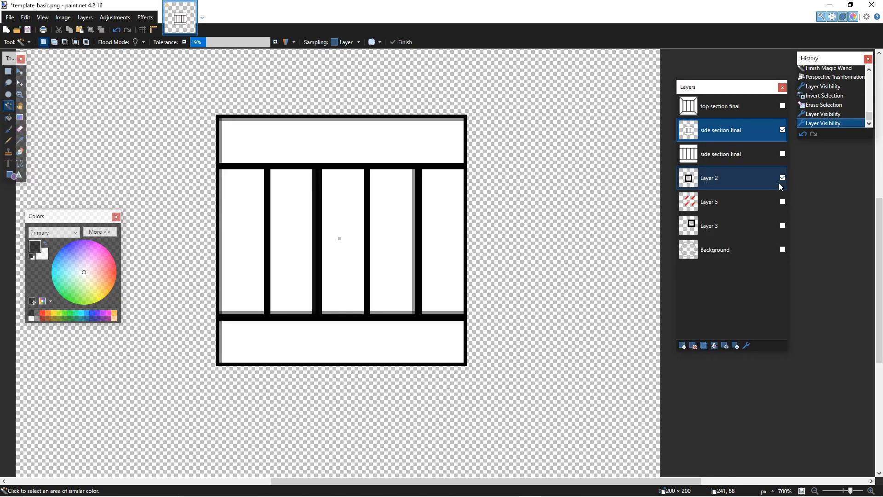
pyautogui.click(783, 226)
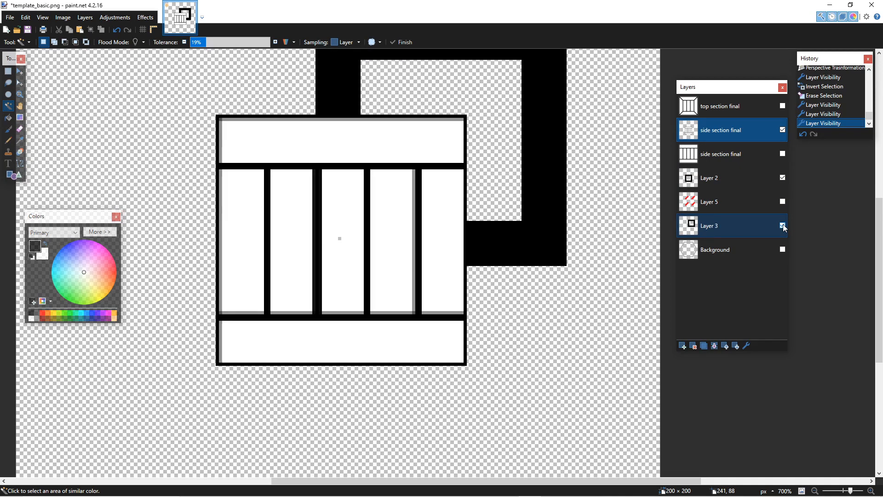
# Step: Switch to Notepad++ and create a new blank document for corner coordinates
pyautogui.scroll(3, 475, 240)
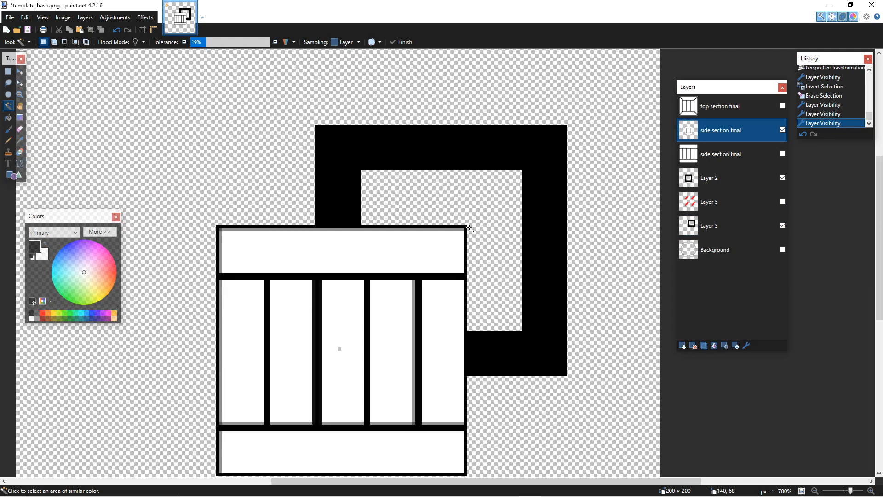
pyautogui.scroll(-1, 466, 216)
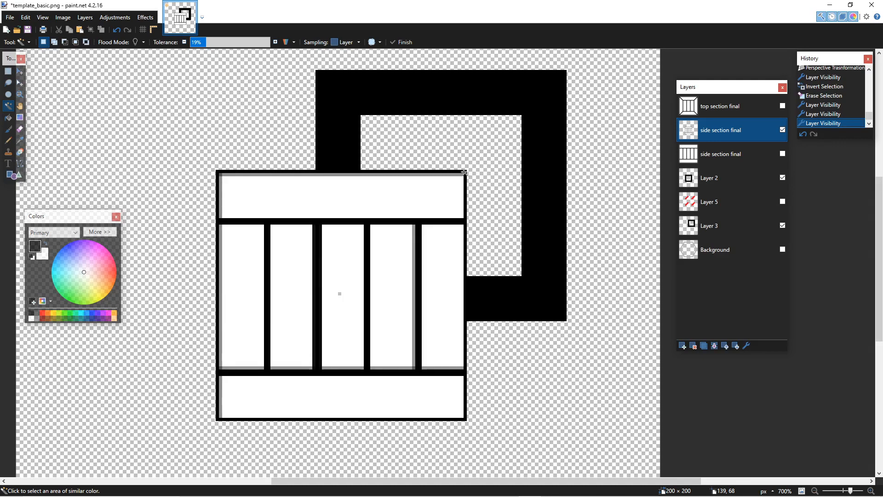
pyautogui.hotkey('alt', 'Tab')
pyautogui.hotkey('alt', 'Tab')
pyautogui.hotkey('alt', 'Tab')
pyautogui.hotkey('alt', 'Tab')
pyautogui.hotkey('alt', 'Tab')
pyautogui.hotkey('alt', 'Tab')
pyautogui.hotkey('alt', 'Tab')
pyautogui.hotkey('alt', 'Tab')
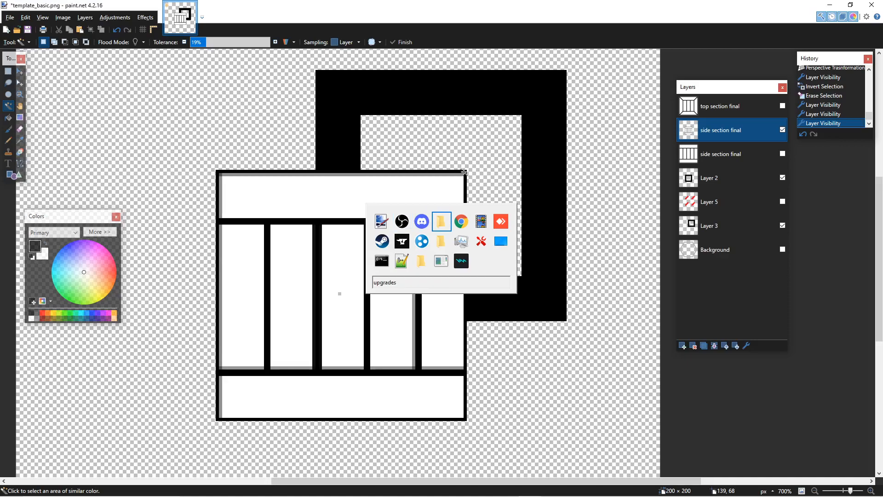
pyautogui.hotkey('alt', 'Tab')
pyautogui.hotkey('alt', 'Tab')
pyautogui.hotkey('alt', 'Tab')
pyautogui.hotkey('alt', 'Tab')
pyautogui.hotkey('alt', 'Tab')
pyautogui.hotkey('alt', 'Tab')
pyautogui.hotkey('alt', 'Tab')
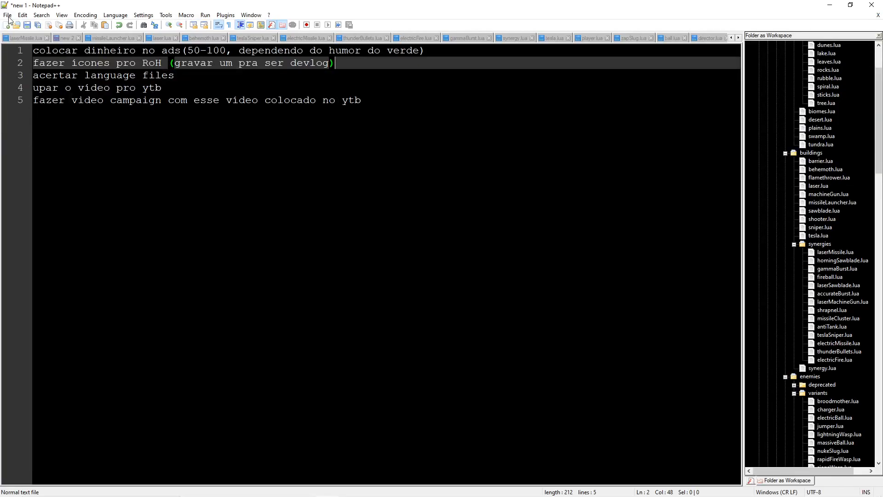
pyautogui.click(8, 16)
pyautogui.click(8, 16)
pyautogui.click(7, 25)
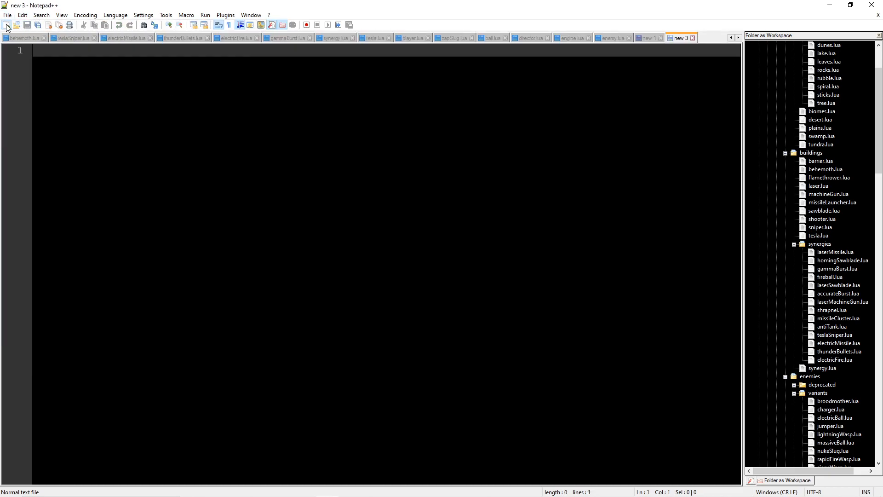
# Step: Locate the front square's upper-right corner pixel in paint.net and write its coordinates, 139,68, on the first line of the Notepad++ document
pyautogui.hotkey('alt', 'Tab')
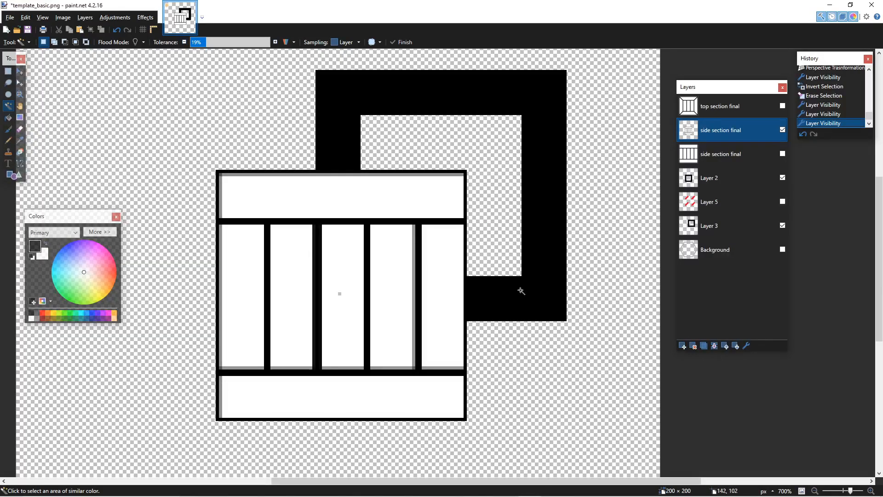
pyautogui.hotkey('alt', 'Tab')
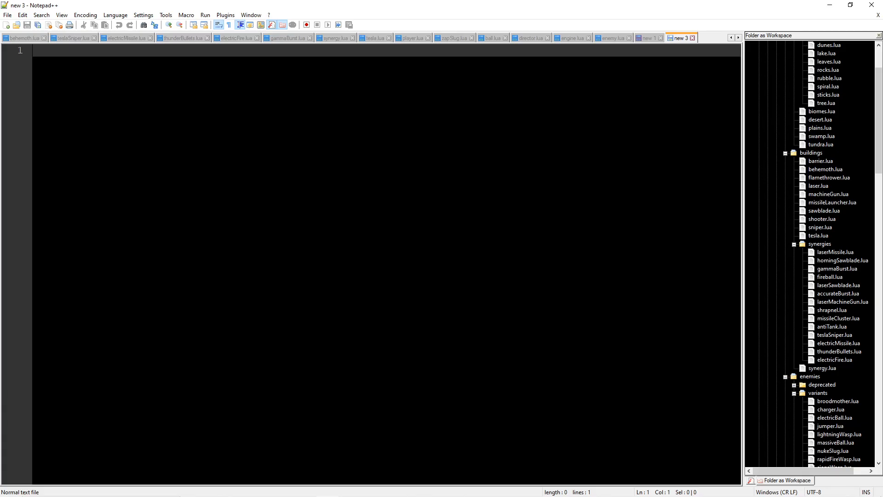
pyautogui.hotkey('alt', 'Tab')
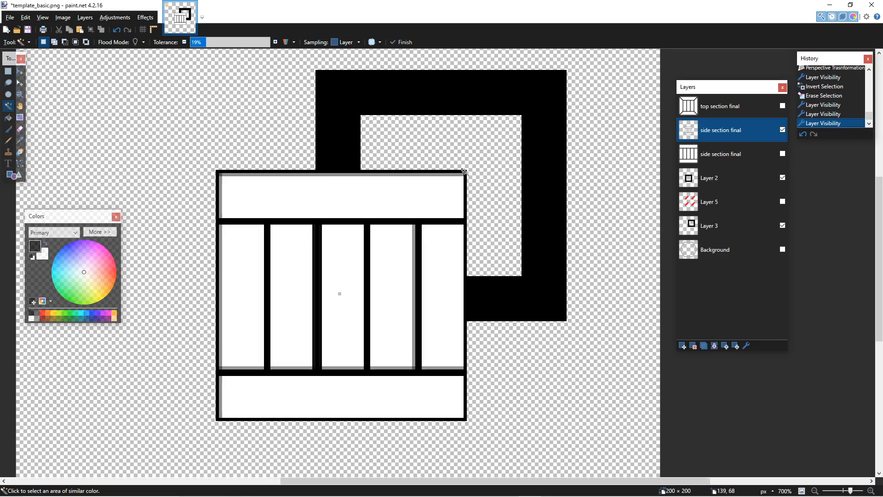
pyautogui.keyDown('ctrl'); pyautogui.scroll(9, 465, 171); pyautogui.keyUp('ctrl')
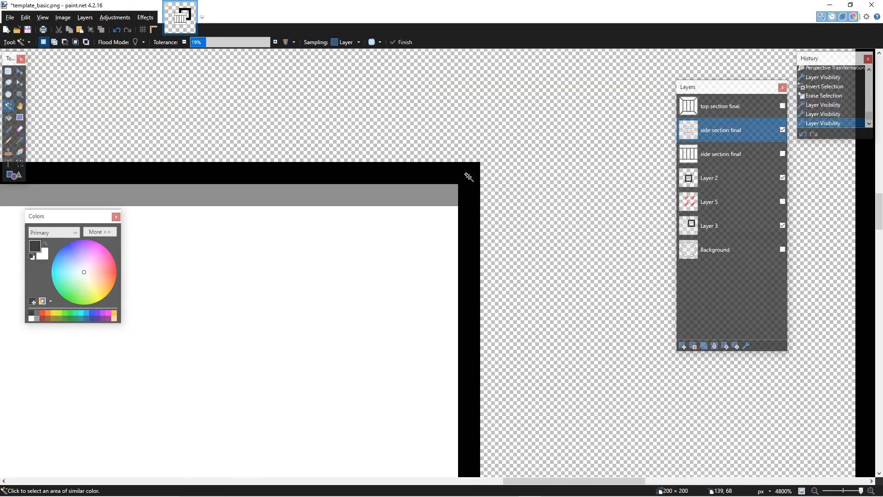
pyautogui.hotkey('alt', 'Tab')
pyautogui.write('13')
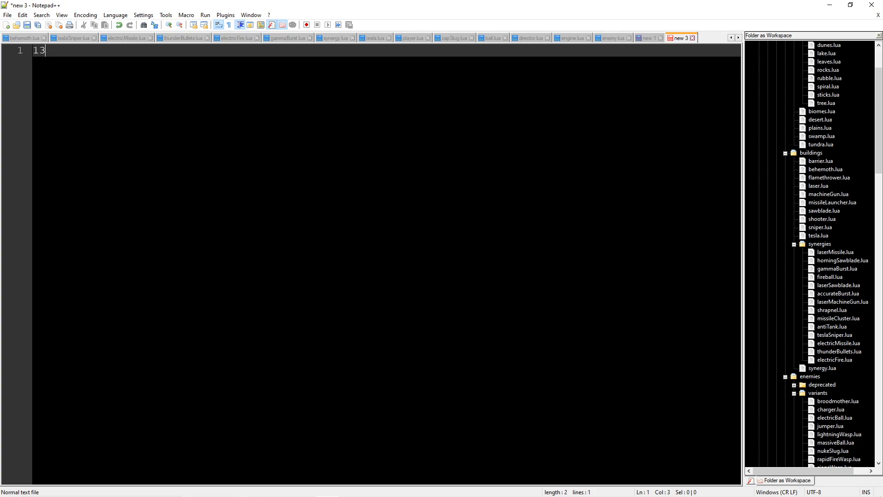
pyautogui.hotkey('alt', 'Tab')
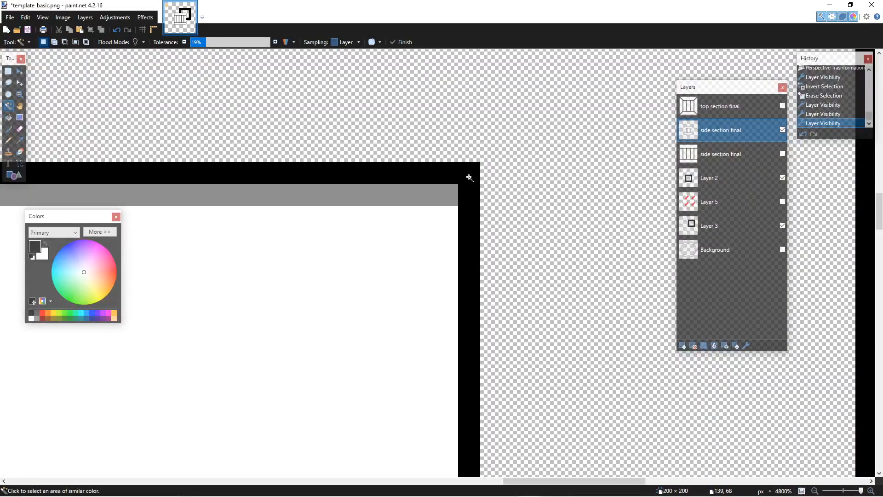
pyautogui.hotkey('alt', 'Tab')
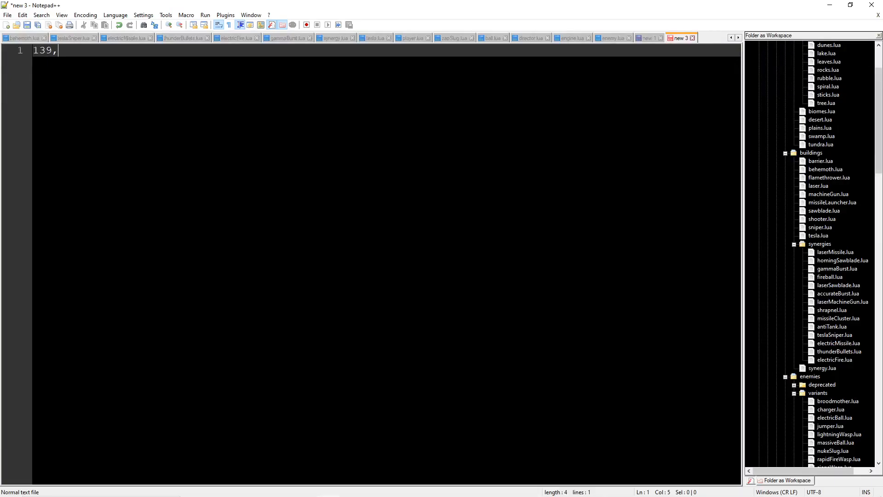
pyautogui.press('Return')
pyautogui.press('Return')
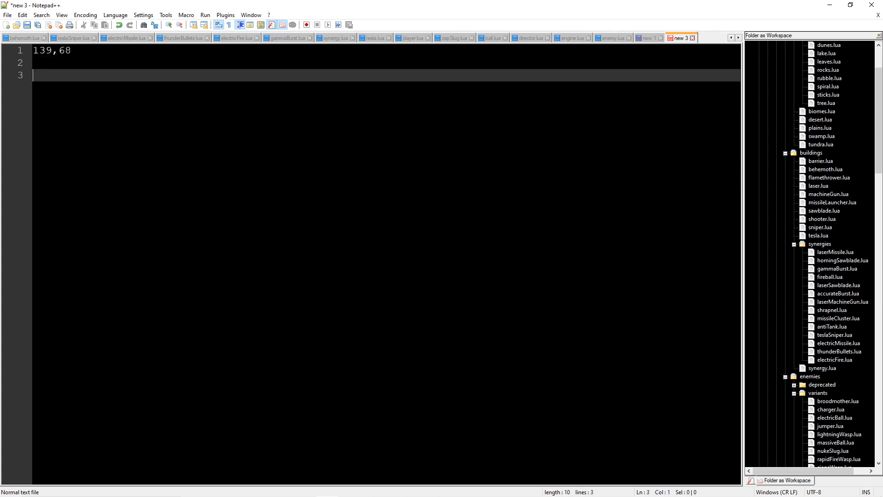
# Step: Locate the rear frame's upper-right corner pixel in paint.net and write its coordinates, 170,37, on the second line of the Notepad++ notes
pyautogui.hotkey('alt', 'Tab')
pyautogui.keyDown('ctrl'); pyautogui.scroll(-5, 469, 176); pyautogui.keyUp('ctrl')
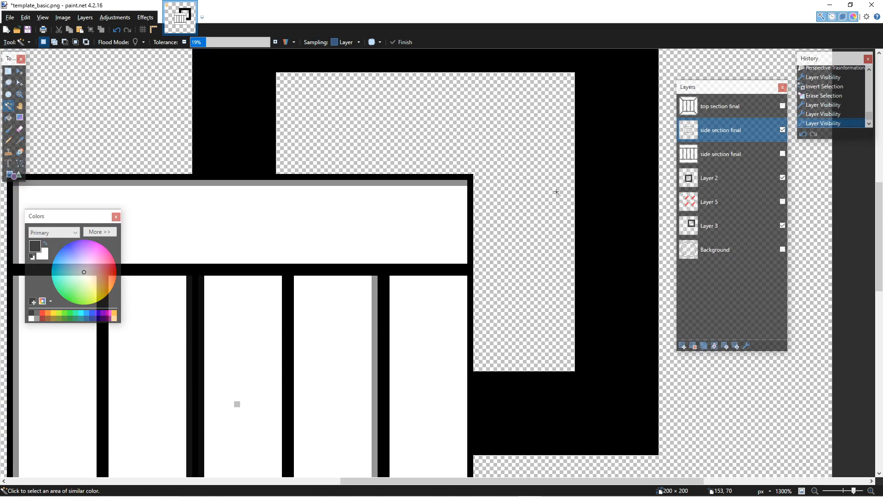
pyautogui.scroll(3, 506, 182)
pyautogui.keyDown('ctrl'); pyautogui.scroll(2, 655, 157); pyautogui.keyUp('ctrl')
pyautogui.keyDown('ctrl'); pyautogui.scroll(4, 656, 157); pyautogui.keyUp('ctrl')
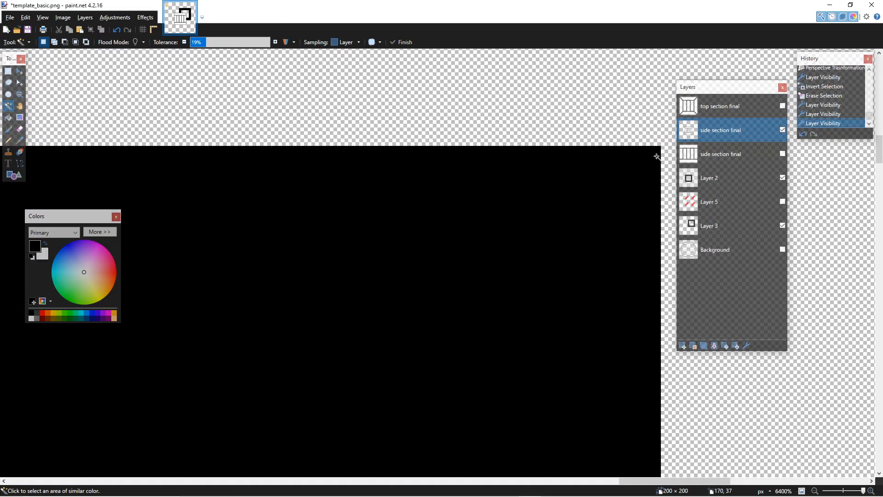
pyautogui.hotkey('alt', 'Tab')
pyautogui.write('170')
pyautogui.hotkey('alt', 'Tab')
pyautogui.hotkey('alt', 'Tab')
pyautogui.write(',37')
pyautogui.press('Return')
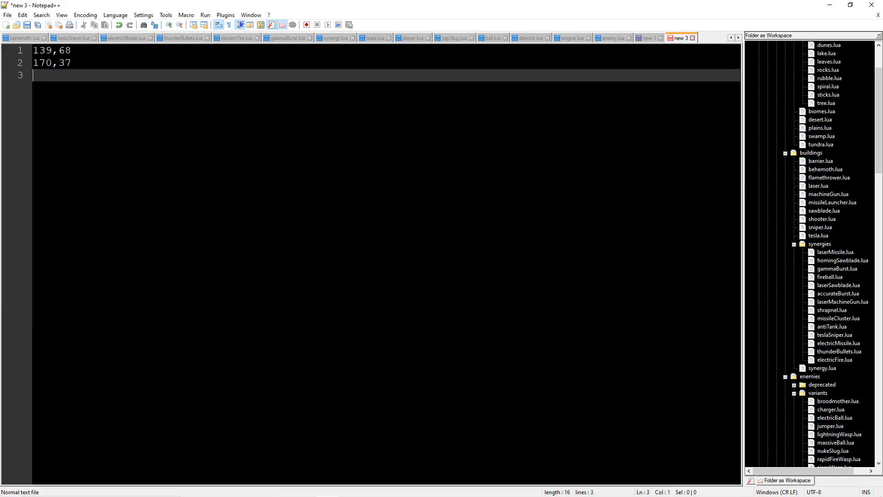
# Step: Label the coordinates 139,68 with "-- top left" and 170,37 with "-- top right" in the Notepad++ notes
pyautogui.hotkey('alt', 'Tab')
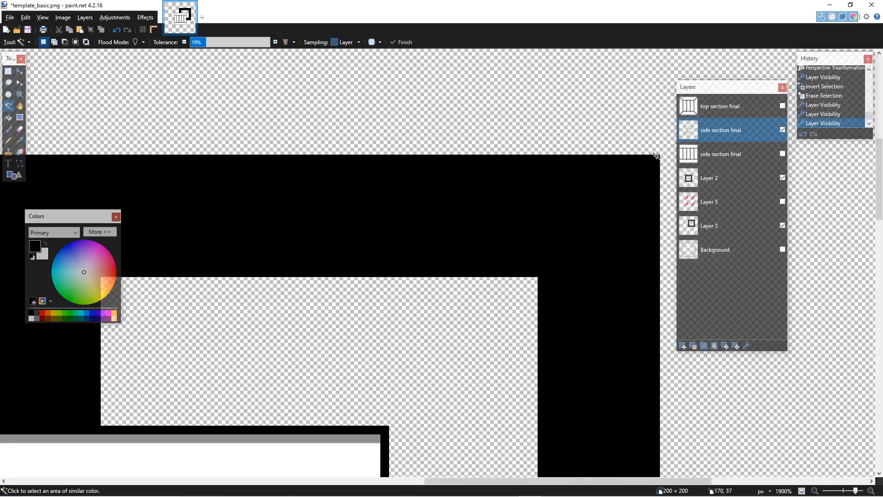
pyautogui.hotkey('alt', 'Tab')
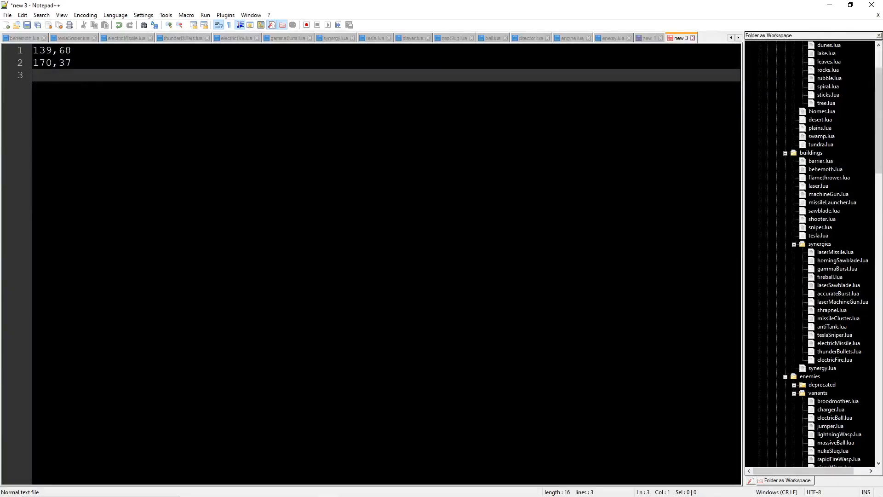
pyautogui.press('Up')
pyautogui.press('Up')
pyautogui.press('End')
pyautogui.write('-')
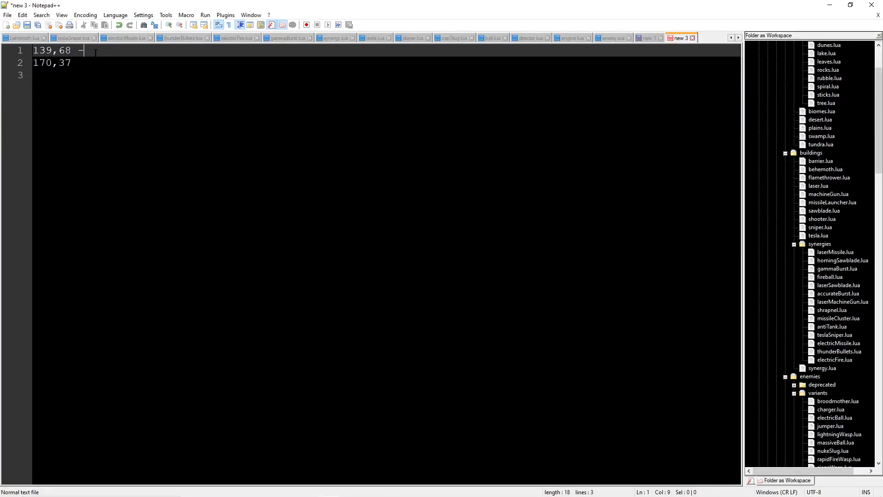
pyautogui.write('- top left')
pyautogui.press('Down')
pyautogui.write('-- top right')
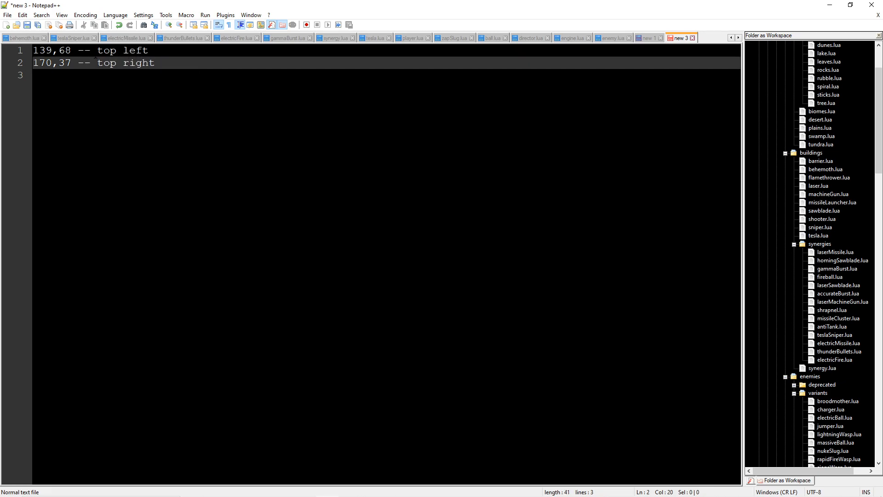
pyautogui.press('Down')
# Step: Locate the front square's lower-right corner pixel in paint.net and note it in Notepad++ as "139,145 -- bottom left"
pyautogui.hotkey('alt', 'Tab')
pyautogui.scroll(-6, 424, 196)
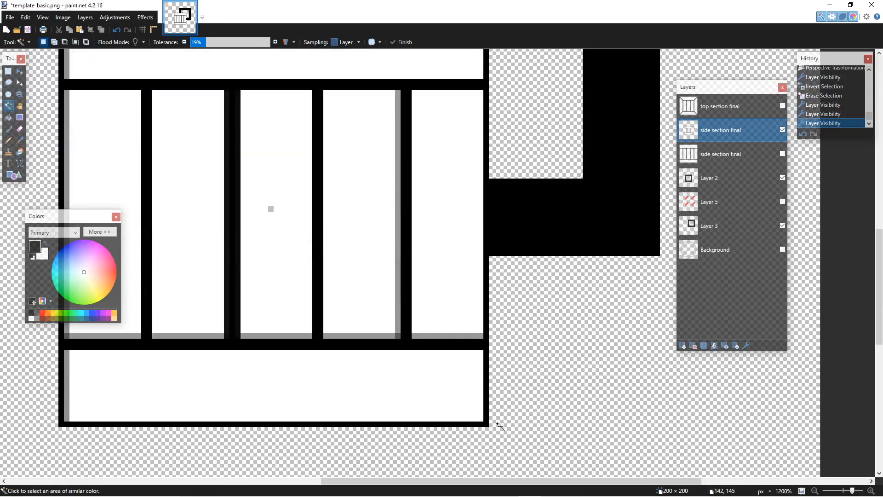
pyautogui.keyDown('ctrl'); pyautogui.scroll(8, 500, 423); pyautogui.keyUp('ctrl')
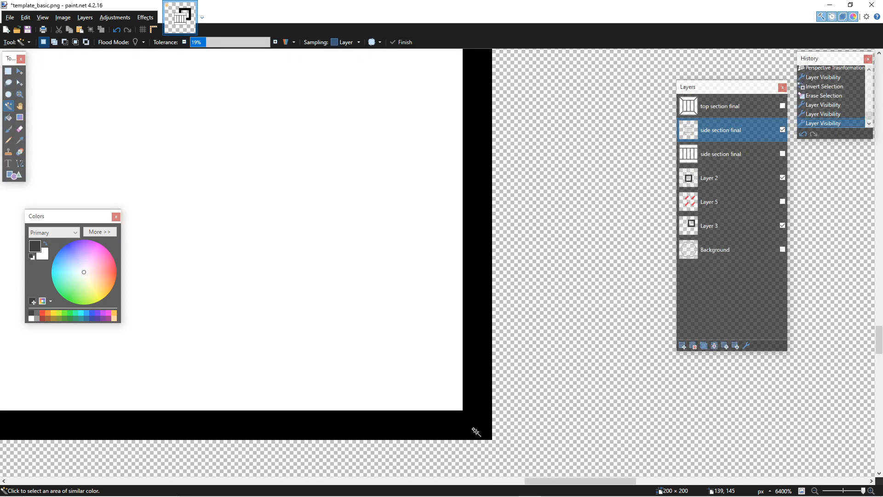
pyautogui.hotkey('alt', 'Tab')
pyautogui.write('139,')
pyautogui.hotkey('alt', 'Tab')
pyautogui.hotkey('alt', 'Tab')
pyautogui.write('145 -')
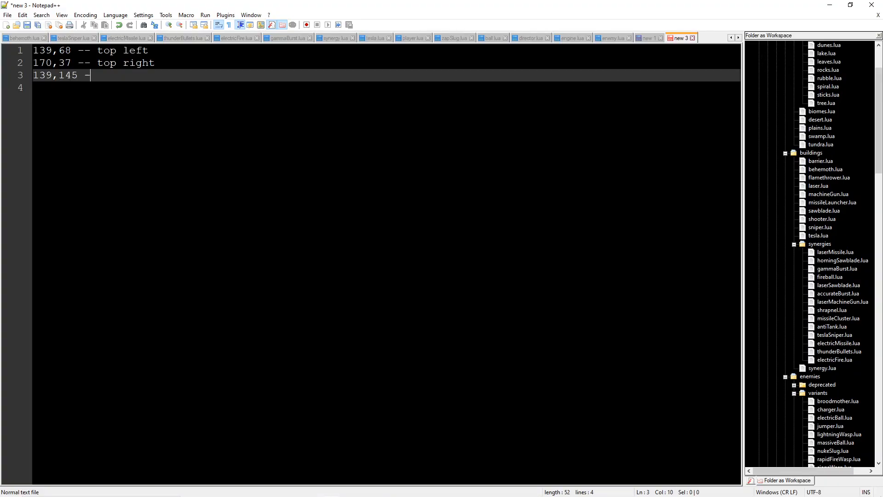
pyautogui.write('- bottom left')
pyautogui.press('Return')
# Step: Locate the rear frame's lower-right corner pixel in paint.net and note it in Notepad++ as "170,114 -- bottom right"
pyautogui.hotkey('alt', 'Tab')
pyautogui.keyDown('ctrl'); pyautogui.scroll(-3, 546, 406); pyautogui.keyUp('ctrl')
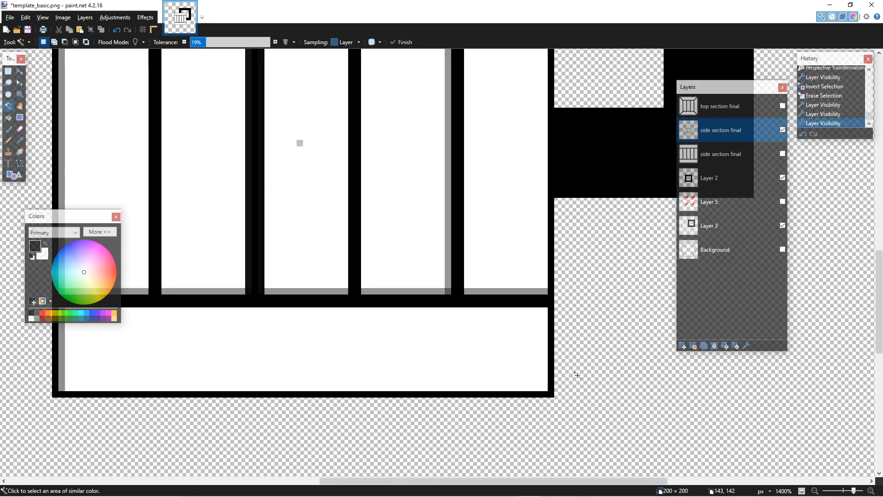
pyautogui.moveTo(537, 478); pyautogui.dragTo(616, 473)
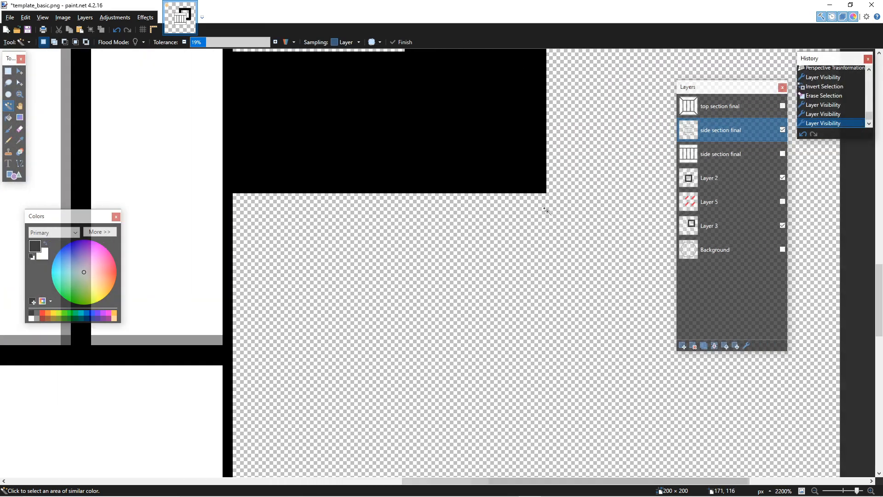
pyautogui.keyDown('ctrl'); pyautogui.scroll(8, 550, 198); pyautogui.keyUp('ctrl')
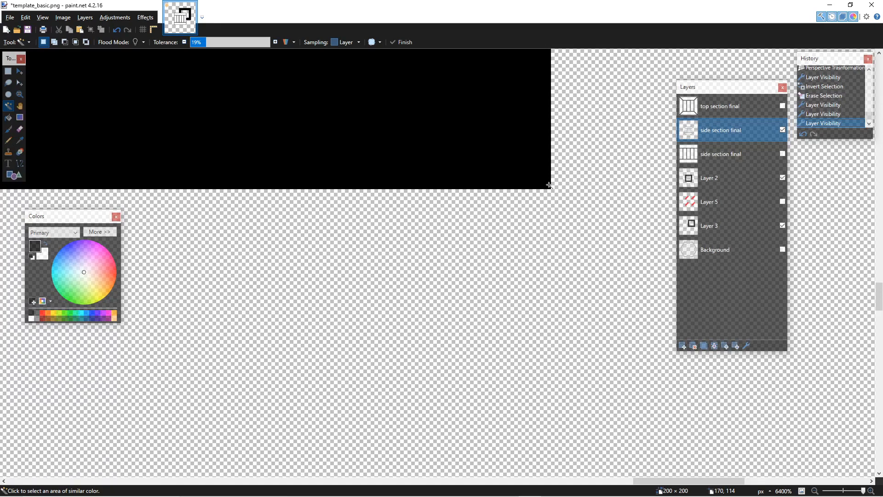
pyautogui.keyDown('ctrl'); pyautogui.scroll(-8, 548, 184); pyautogui.keyUp('ctrl')
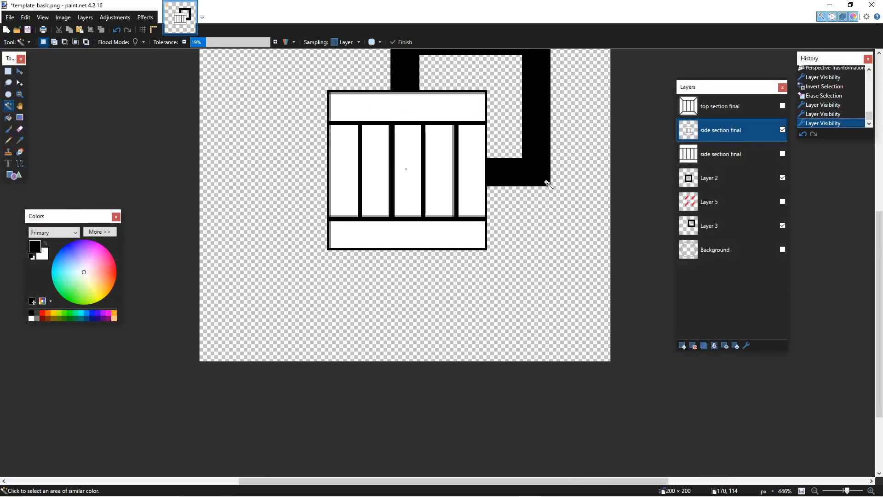
pyautogui.keyDown('ctrl'); pyautogui.scroll(8, 549, 184); pyautogui.keyUp('ctrl')
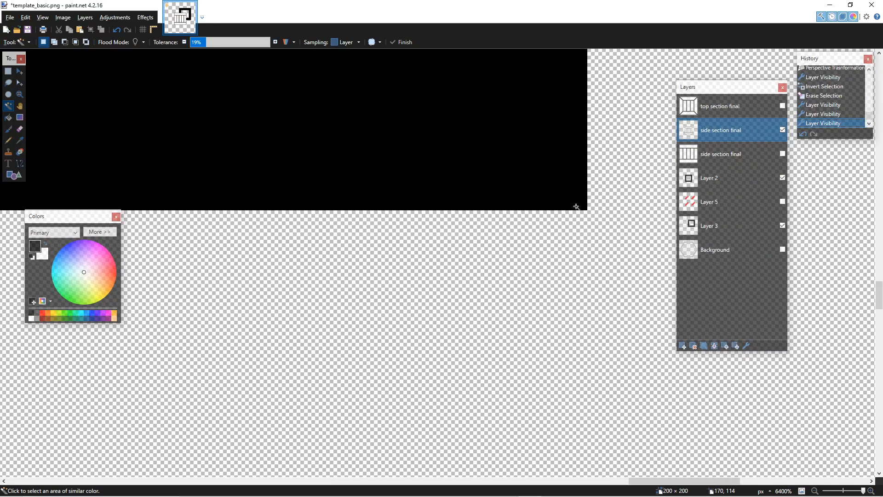
pyautogui.hotkey('alt', 'Tab')
pyautogui.write('170,')
pyautogui.hotkey('alt', 'Tab')
pyautogui.hotkey('alt', 'Tab')
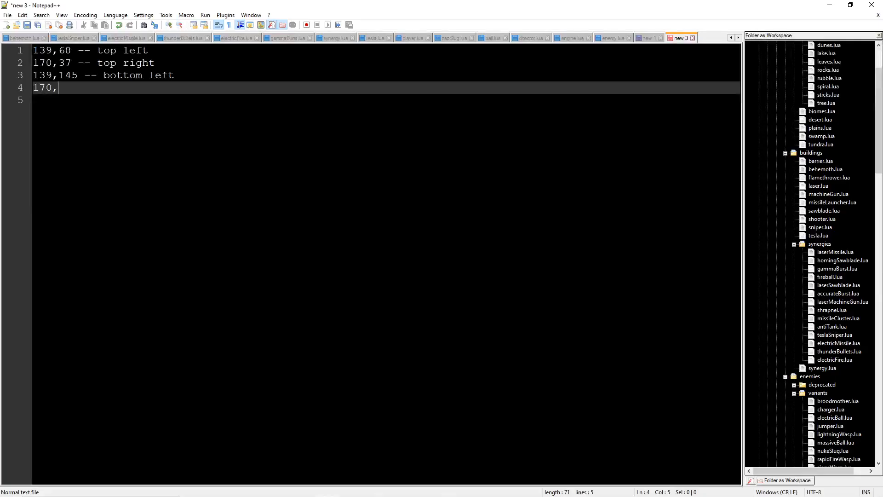
pyautogui.write('114')
pyautogui.hotkey('alt', 'Tab')
pyautogui.hotkey('alt', 'Tab')
pyautogui.write('-- bottom right')
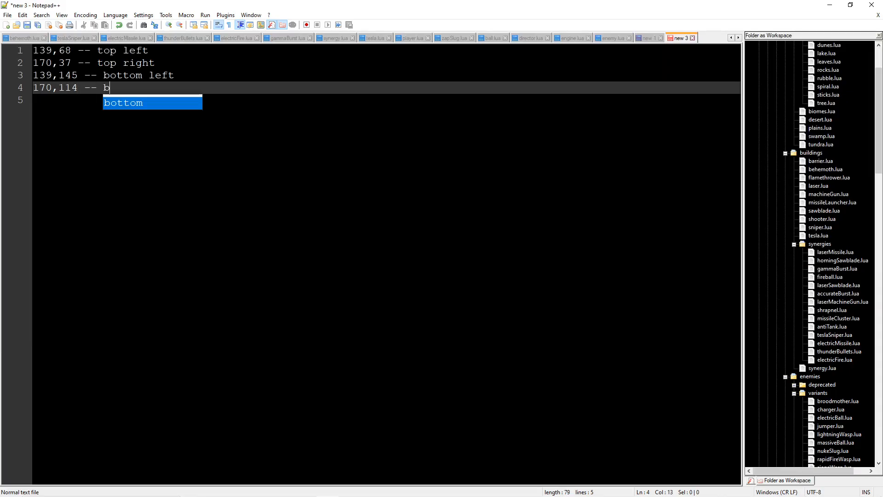
# Step: Switch back to paint.net and select the lower "side section final" layer, deleting the empty layer added above it
pyautogui.hotkey('alt', 'Tab')
pyautogui.hotkey('alt', 'Tab')
pyautogui.hotkey('alt', 'Tab')
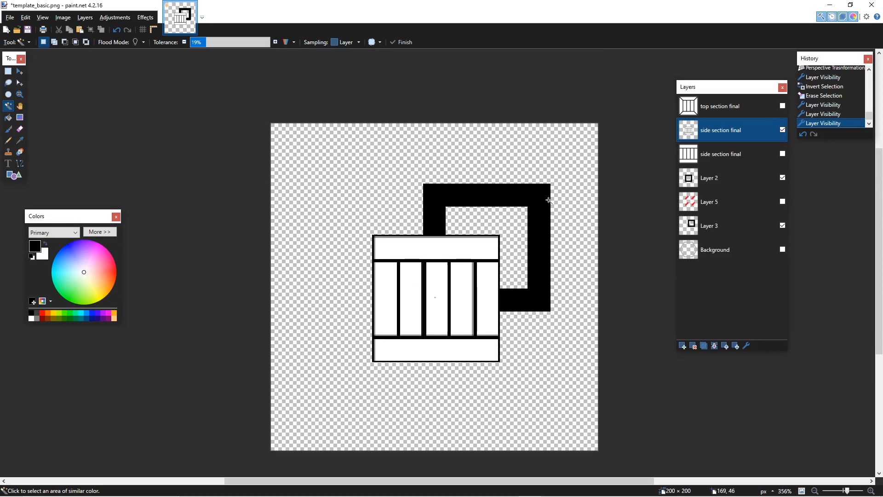
pyautogui.scroll(-2, 581, 206)
pyautogui.click(706, 156)
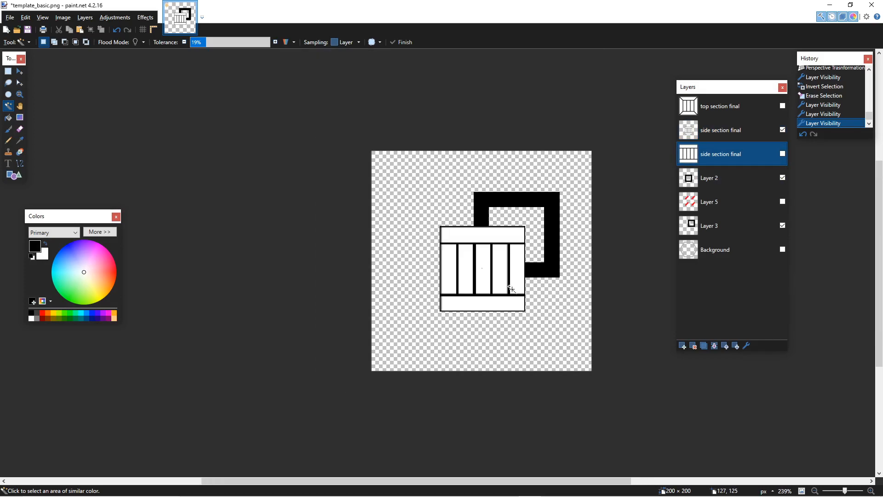
pyautogui.scroll(5, 511, 289)
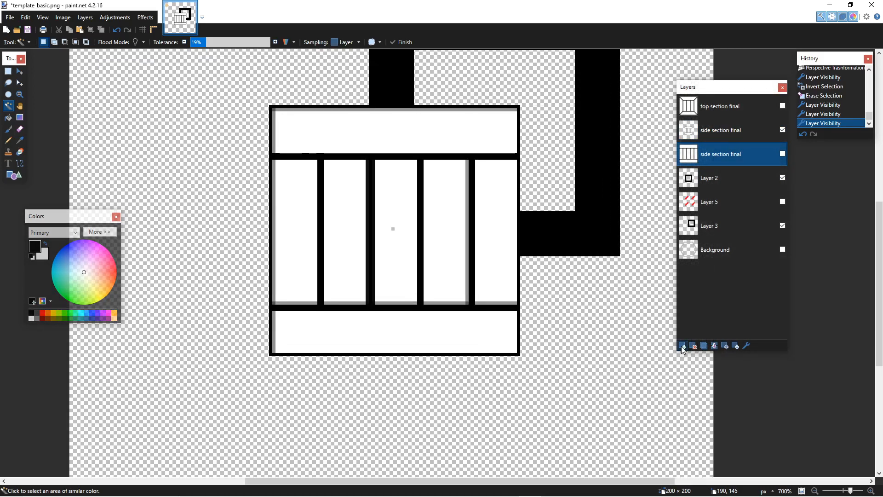
pyautogui.click(683, 346)
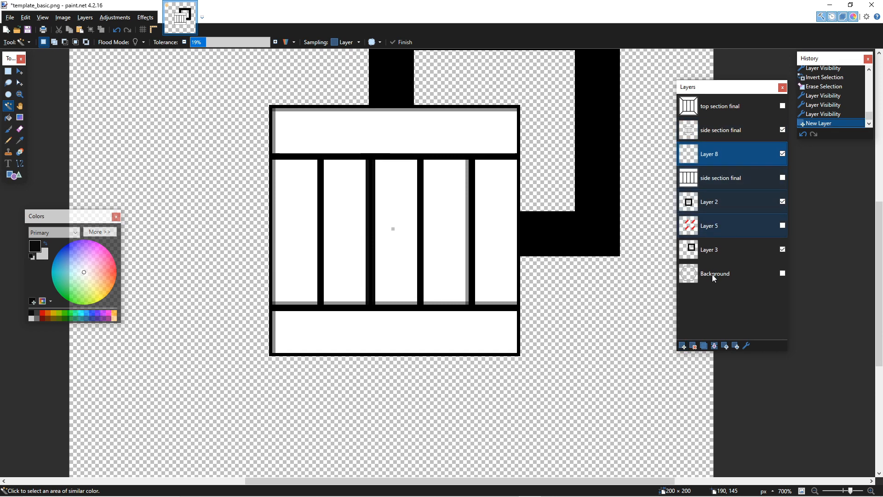
pyautogui.click(694, 346)
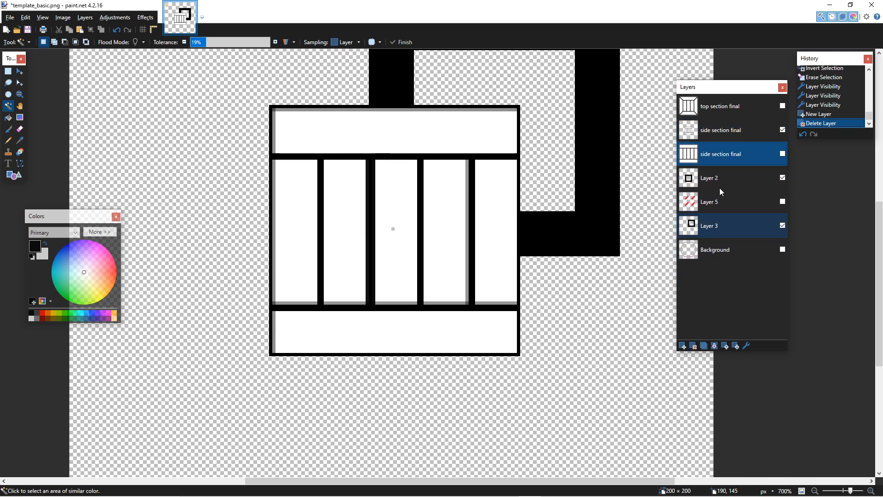
# Step: Duplicate the selected hidden "side section final" layer and make the copy visible
pyautogui.click(705, 346)
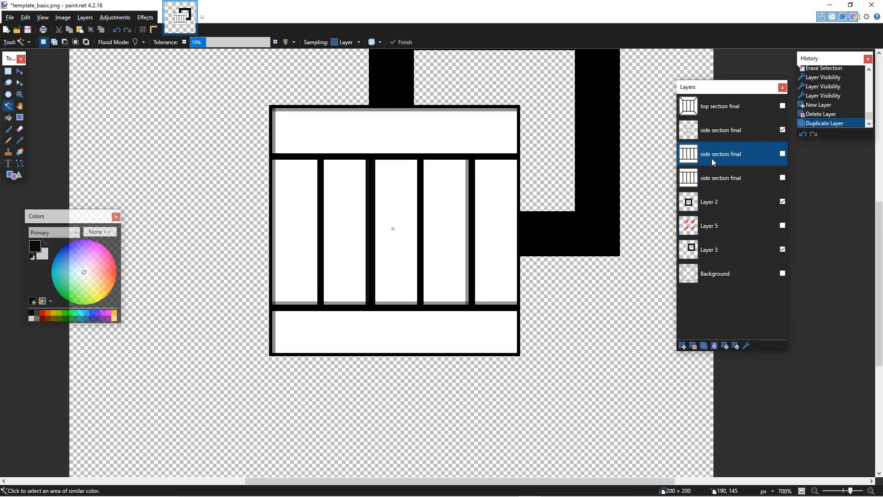
pyautogui.click(782, 154)
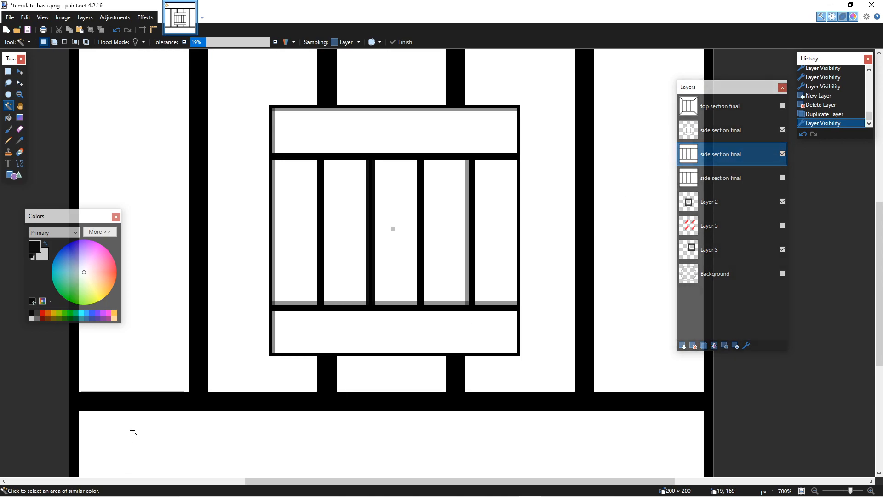
# Step: Switch to the Notepad++ coordinate notes and change the "top right" x-coordinate to 171
pyautogui.hotkey('alt', 'Tab')
pyautogui.click(75, 88)
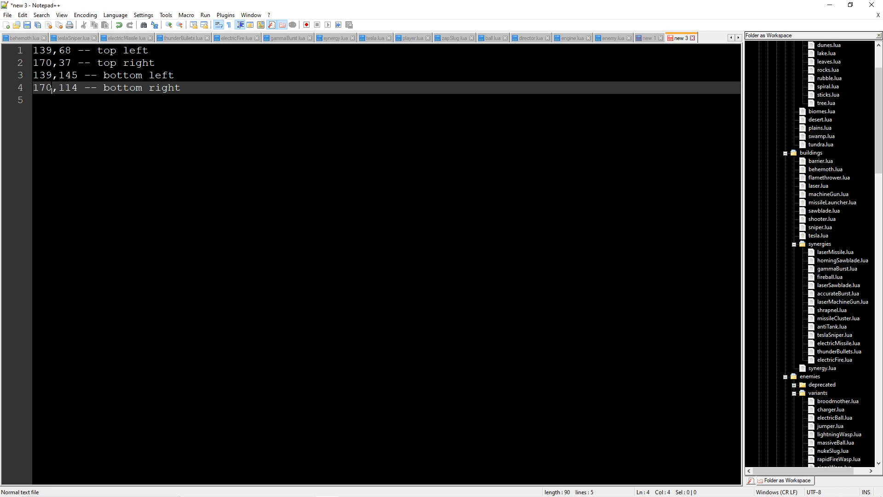
pyautogui.click(52, 75)
pyautogui.press('Down')
pyautogui.click(51, 62)
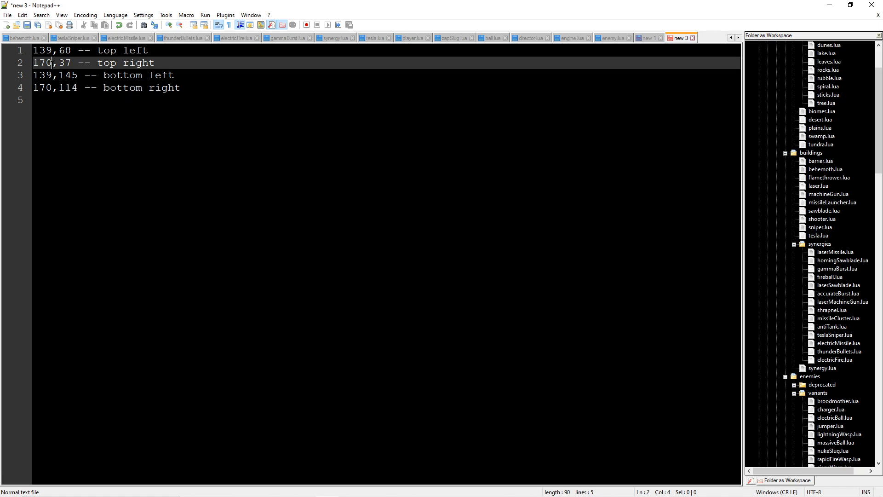
pyautogui.press('BackSpace')
pyautogui.write('1')
# Step: Change the "bottom right" coordinates to 171,115 and the "bottom left" y-coordinate to 146
pyautogui.press('Down')
pyautogui.press('Down')
pyautogui.press('Down')
pyautogui.press('Up')
pyautogui.press('BackSpace')
pyautogui.write('1')
pyautogui.press('BackSpace')
pyautogui.write('5')
pyautogui.press('Up')
pyautogui.press('BackSpace')
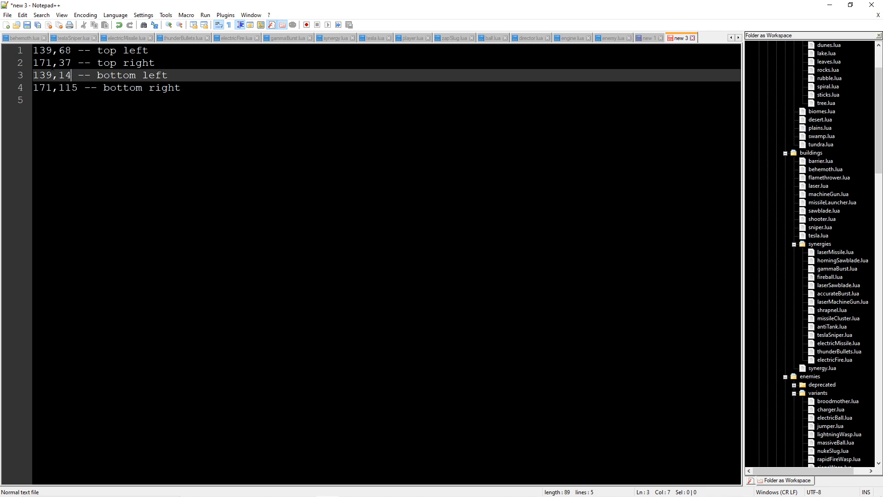
pyautogui.write('6')
pyautogui.press('Up')
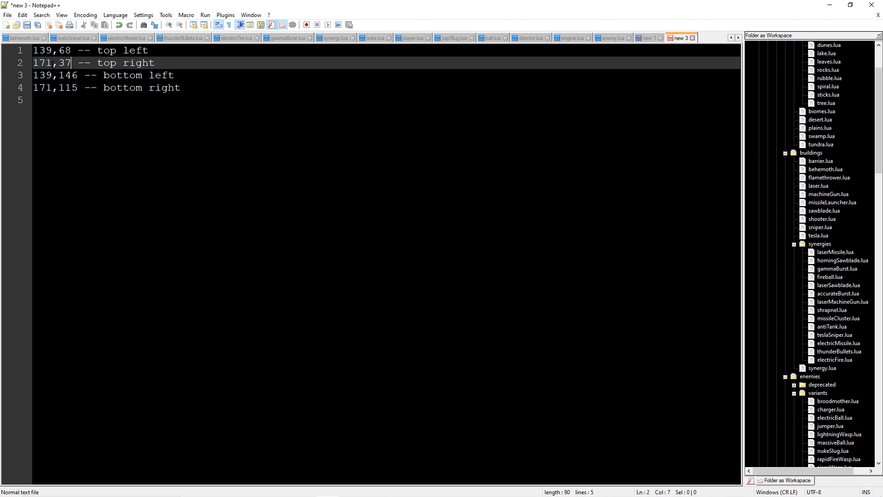
pyautogui.press('BackSpace')
pyautogui.write('8')
pyautogui.press('BackSpace')
pyautogui.write('7')
pyautogui.click(33, 100)
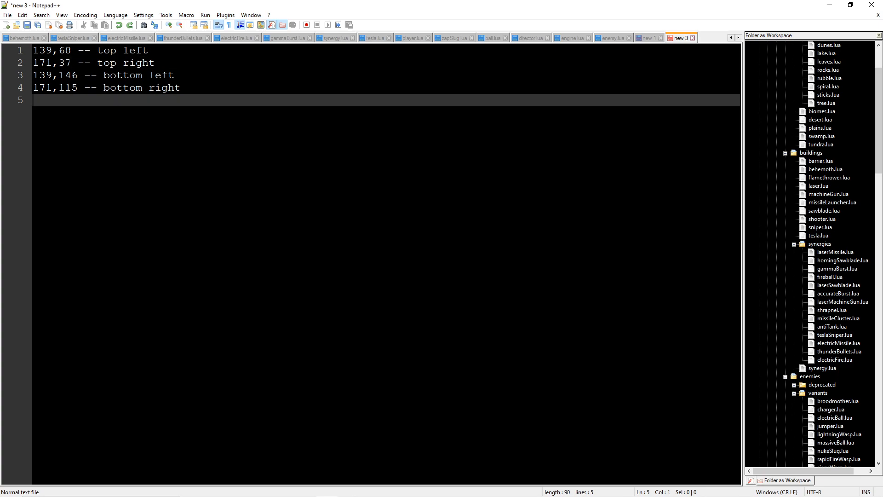
pyautogui.doubleClick(73, 63)
pyautogui.click(33, 101)
# Step: Replace the leading 1 of all four x-coordinates with a decimal point, giving .39, .71, .39 and .71
pyautogui.click(39, 88)
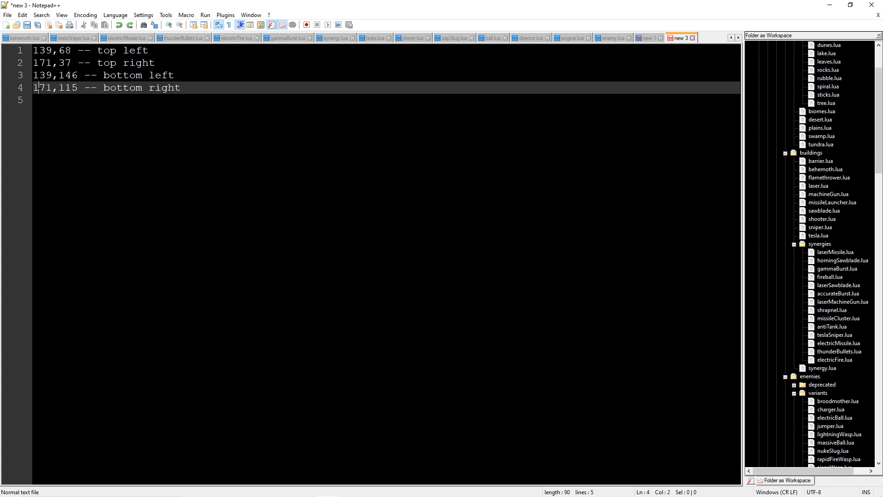
pyautogui.press('BackSpace')
pyautogui.write(',')
pyautogui.press('Up')
pyautogui.press('BackSpace')
pyautogui.write(',')
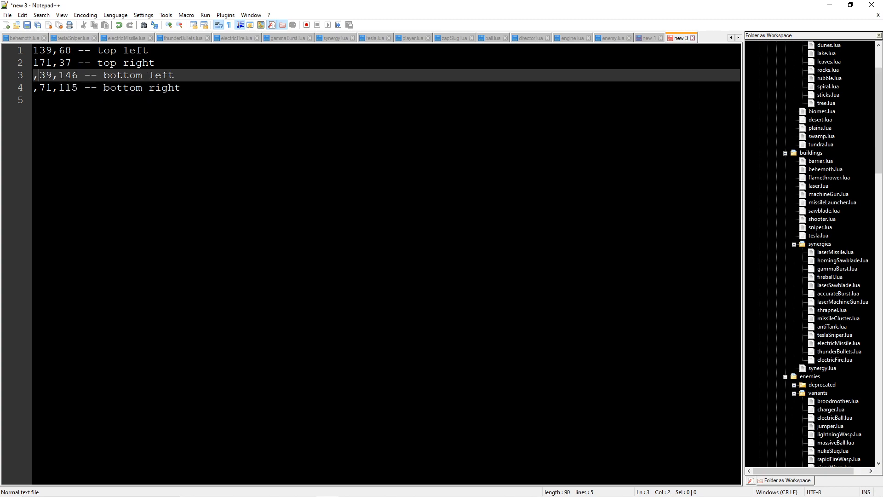
pyautogui.press('Up')
pyautogui.press('BackSpace')
pyautogui.write(',')
pyautogui.press('Up')
pyautogui.press('BackSpace')
pyautogui.write('.')
pyautogui.press('Down')
pyautogui.press('BackSpace')
pyautogui.write('.')
pyautogui.press('Down')
pyautogui.press('BackSpace')
pyautogui.write('.')
pyautogui.press('Down')
pyautogui.press('BackSpace')
pyautogui.write('.')
# Step: Change the "top left" y-coordinate in the notes to -.32
pyautogui.press('Right')
pyautogui.press('Up')
pyautogui.press('Up')
pyautogui.press('Up')
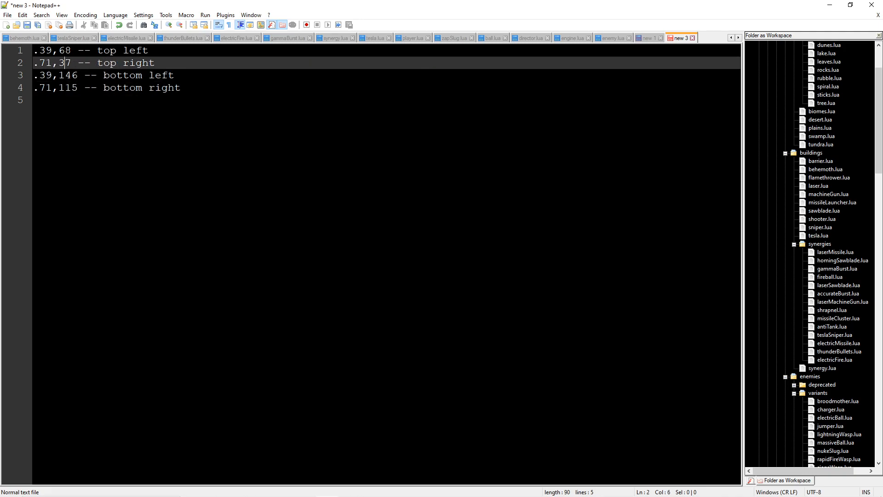
pyautogui.press('Home')
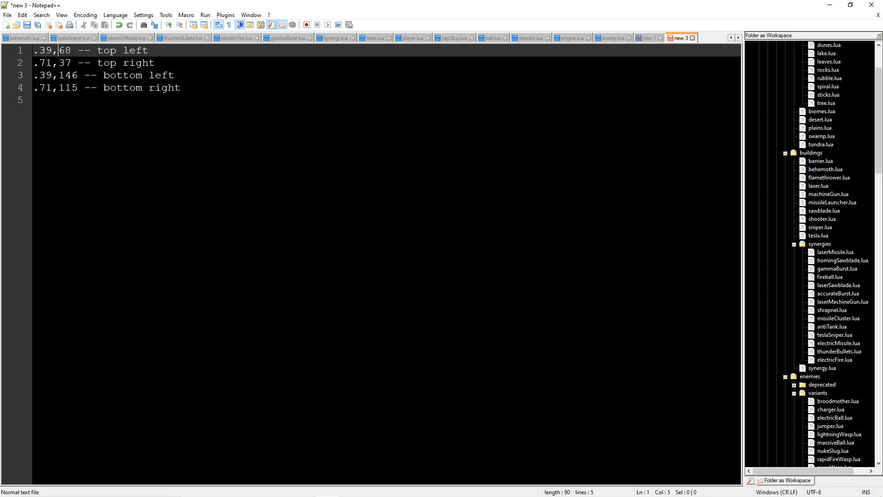
pyautogui.press('Delete')
pyautogui.press('Delete')
pyautogui.write('-32')
pyautogui.press('Left')
pyautogui.write('3')
pyautogui.press('Down')
pyautogui.press('Up')
pyautogui.press('Left')
pyautogui.write('.')
# Step: Change the "top right" y-coordinate in the notes to -.63
pyautogui.press('Down')
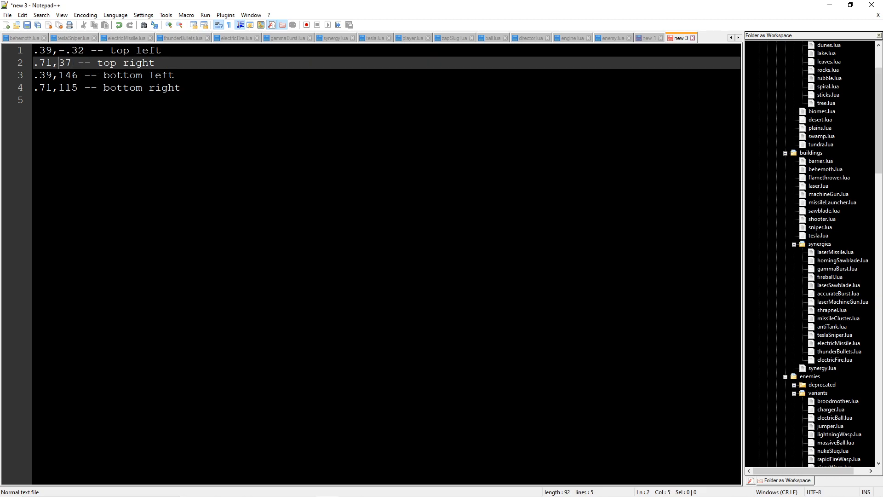
pyautogui.press('Delete')
pyautogui.press('Delete')
pyautogui.write('-')
pyautogui.press('Return')
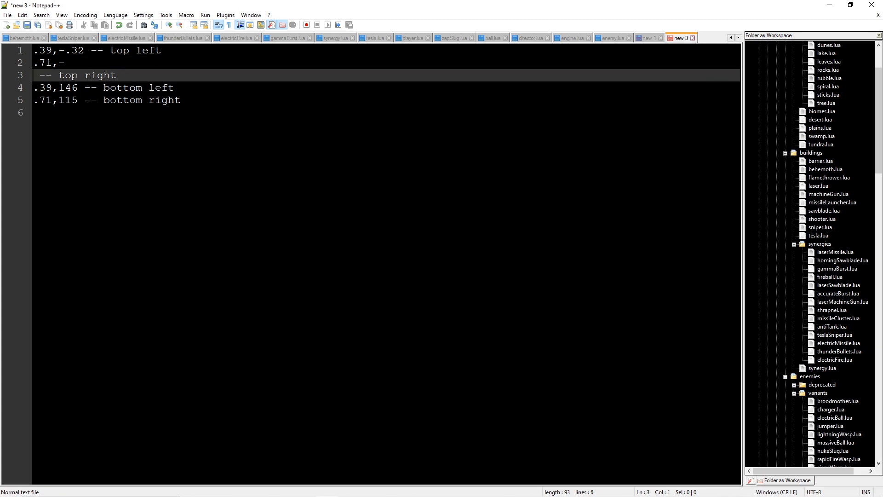
pyautogui.press('BackSpace')
pyautogui.write('.')
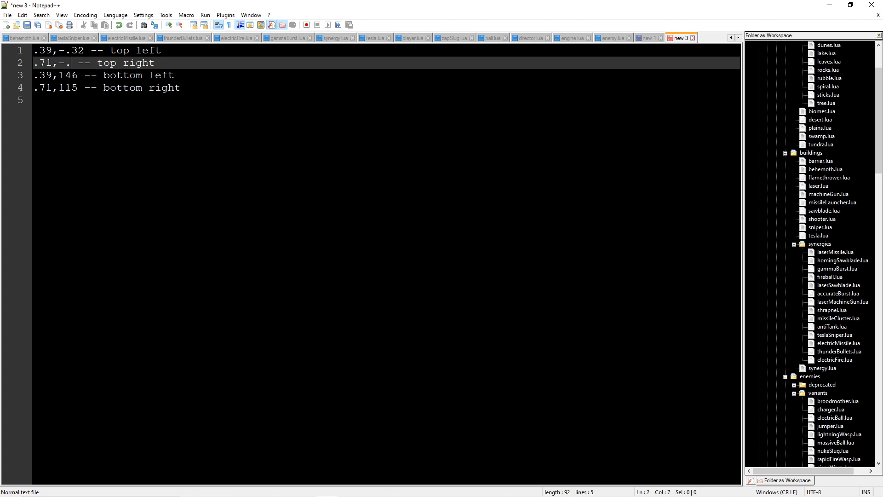
pyautogui.write('63')
pyautogui.press('BackSpace')
pyautogui.press('BackSpace')
pyautogui.press('BackSpace')
pyautogui.press('BackSpace')
pyautogui.write('37')
pyautogui.press('BackSpace')
pyautogui.press('BackSpace')
pyautogui.write('-')
pyautogui.press('Return')
pyautogui.press('BackSpace')
pyautogui.write('.63')
# Step: Change the "bottom left" y-coordinate to .46 and the "bottom right" y-coordinate to .15
pyautogui.press('Down')
pyautogui.press('Down')
pyautogui.press('Down')
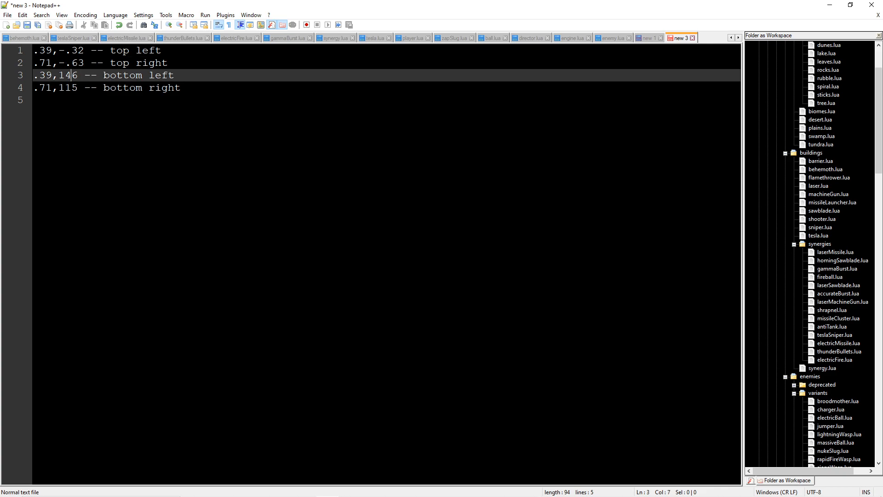
pyautogui.click(60, 76)
pyautogui.press('Delete')
pyautogui.write('.')
pyautogui.click(59, 88)
pyautogui.press('Delete')
pyautogui.write('.')
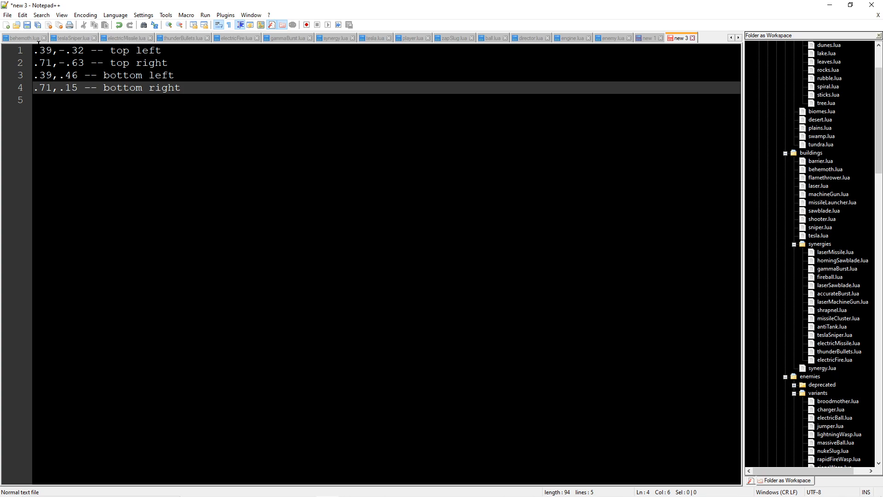
# Step: Switch back to paint.net and move the full-size "side section final" copy above the already transformed front face layer
pyautogui.moveTo(33, 51); pyautogui.dragTo(52, 51)
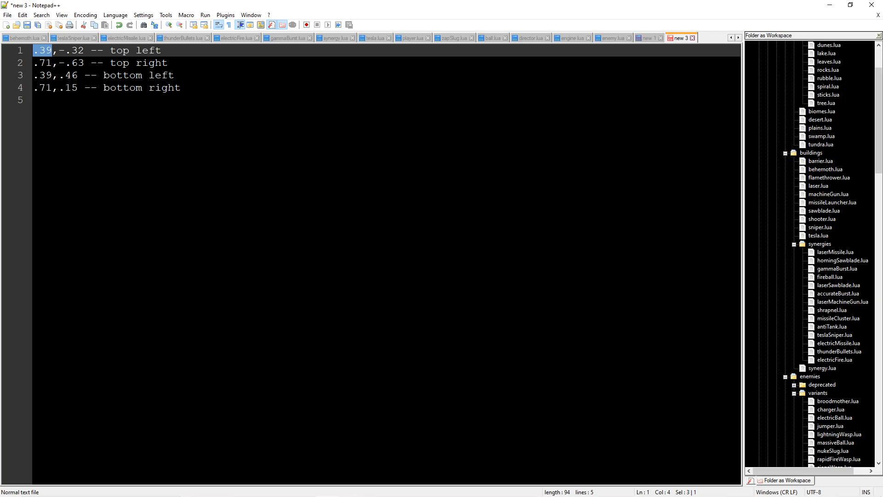
pyautogui.hotkey('alt', 'Tab')
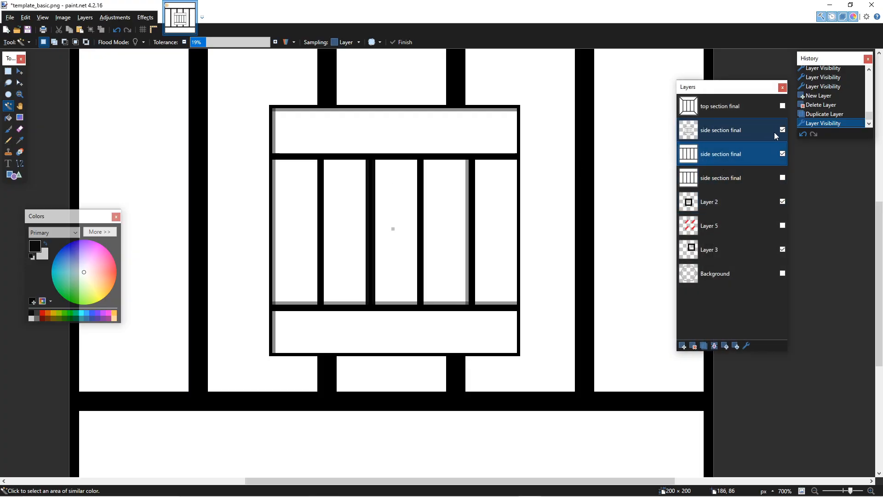
pyautogui.hotkey('alt', 'pageup')
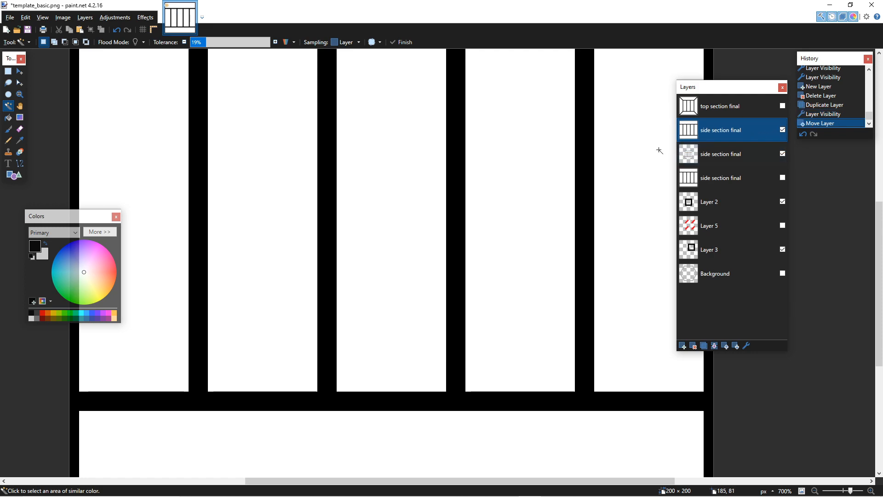
pyautogui.click(146, 18)
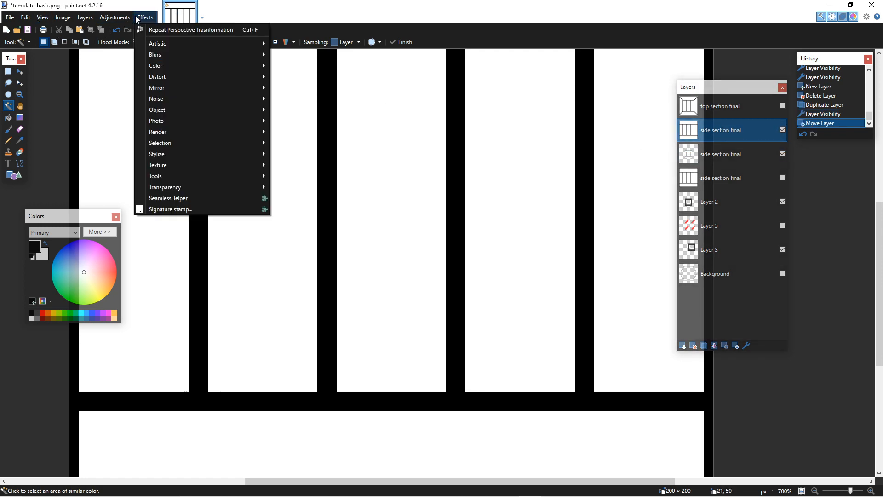
pyautogui.moveTo(177, 77)
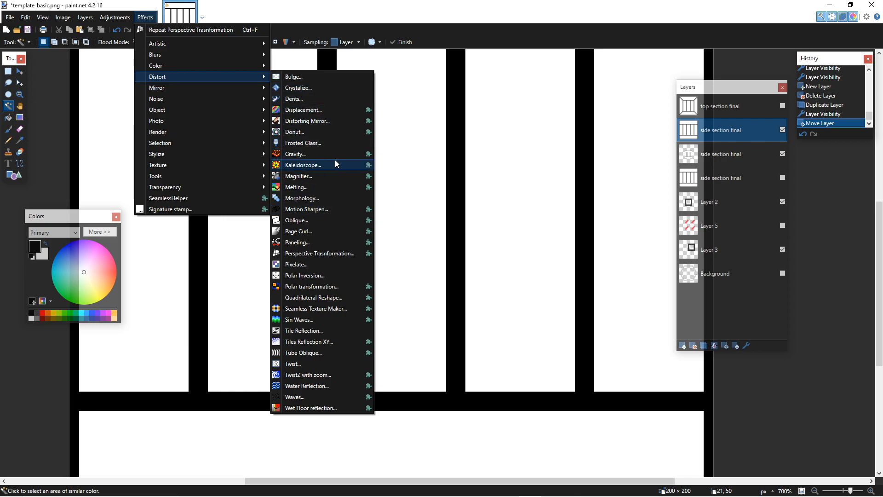
pyautogui.click(333, 255)
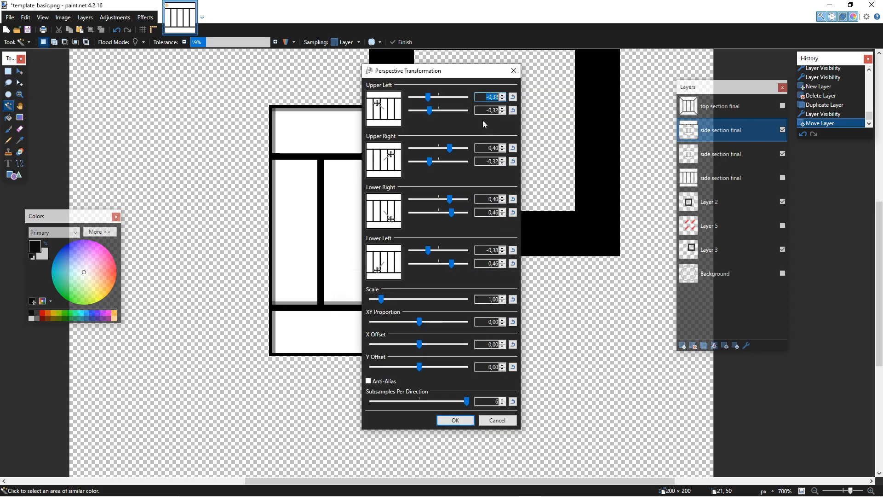
pyautogui.moveTo(459, 78); pyautogui.dragTo(519, 107)
pyautogui.moveTo(472, 127); pyautogui.dragTo(583, 138)
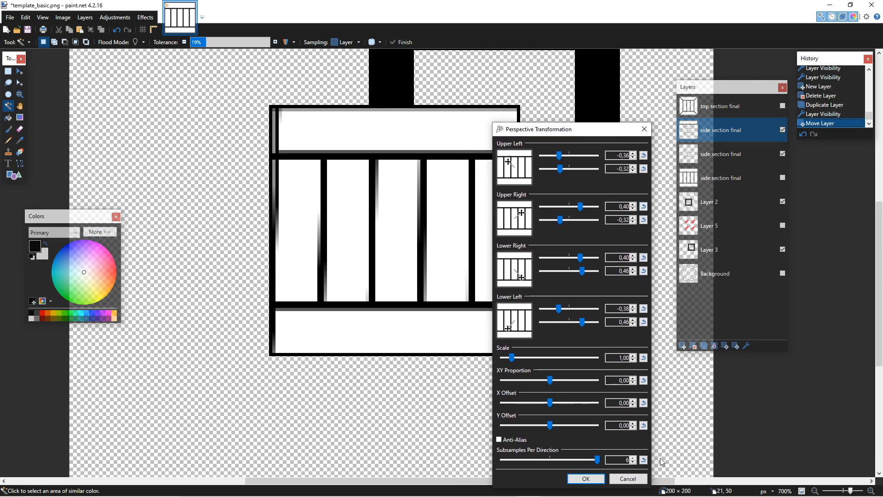
pyautogui.click(625, 477)
# Step: Try a Perspective Transformation on the full-size side section copy with its upper-left corner at -0.07, -0.64
pyautogui.scroll(3, 634, 341)
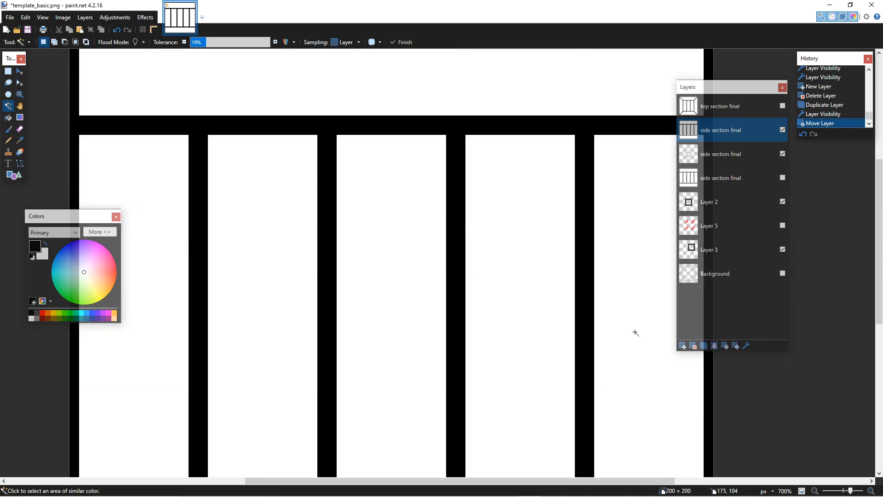
pyautogui.keyDown('ctrl'); pyautogui.scroll(-1, 626, 322); pyautogui.keyUp('ctrl')
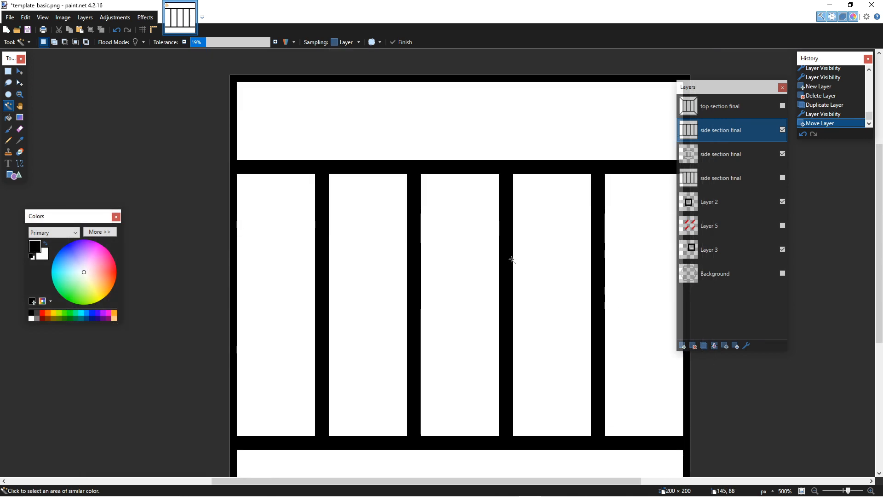
pyautogui.click(145, 18)
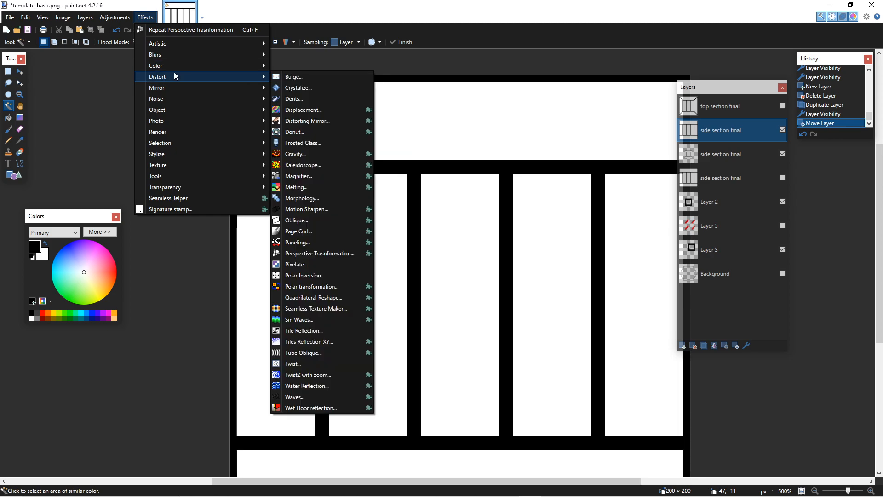
pyautogui.click(311, 253)
pyautogui.moveTo(453, 74); pyautogui.dragTo(207, 75)
pyautogui.moveTo(181, 110); pyautogui.dragTo(186, 97)
pyautogui.click(256, 95)
pyautogui.click(256, 96)
pyautogui.click(256, 95)
pyautogui.click(256, 96)
pyautogui.click(256, 95)
pyautogui.click(256, 96)
pyautogui.click(257, 95)
pyautogui.click(256, 95)
pyautogui.click(256, 95)
pyautogui.click(256, 109)
pyautogui.click(256, 109)
pyautogui.click(257, 109)
pyautogui.click(257, 114)
pyautogui.click(257, 114)
pyautogui.click(256, 114)
pyautogui.click(257, 113)
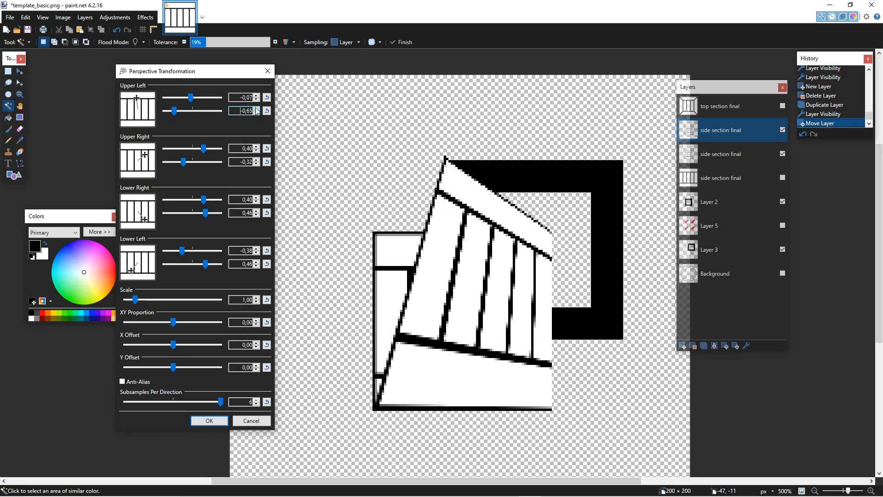
pyautogui.click(256, 109)
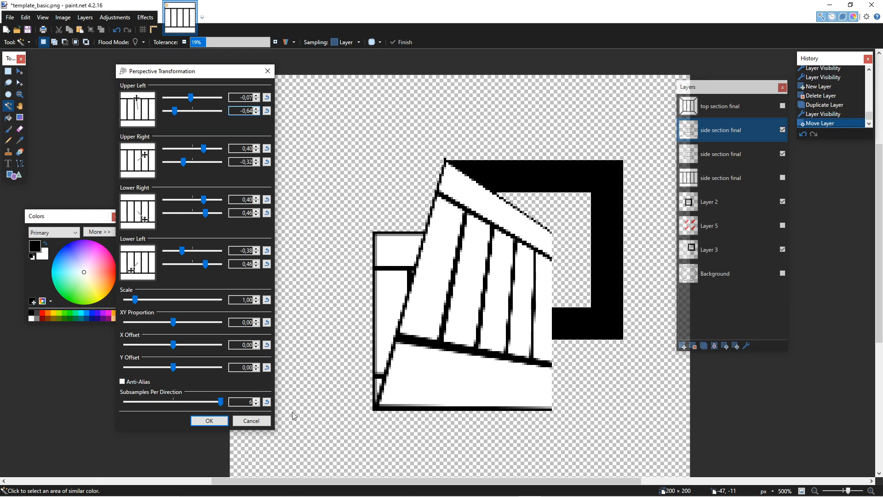
pyautogui.click(252, 420)
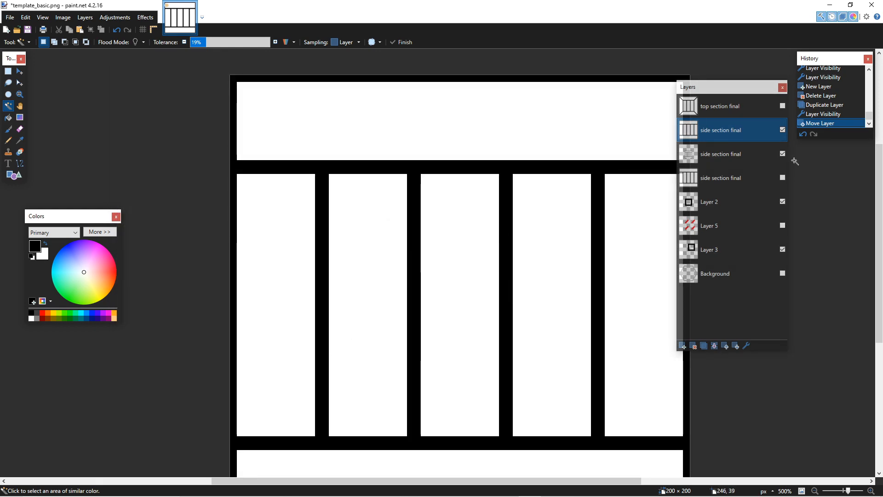
# Step: Hide the full-size side section copy and fill the rear frame on Layer 3 with red using the Paint Bucket
pyautogui.click(783, 130)
pyautogui.click(710, 212)
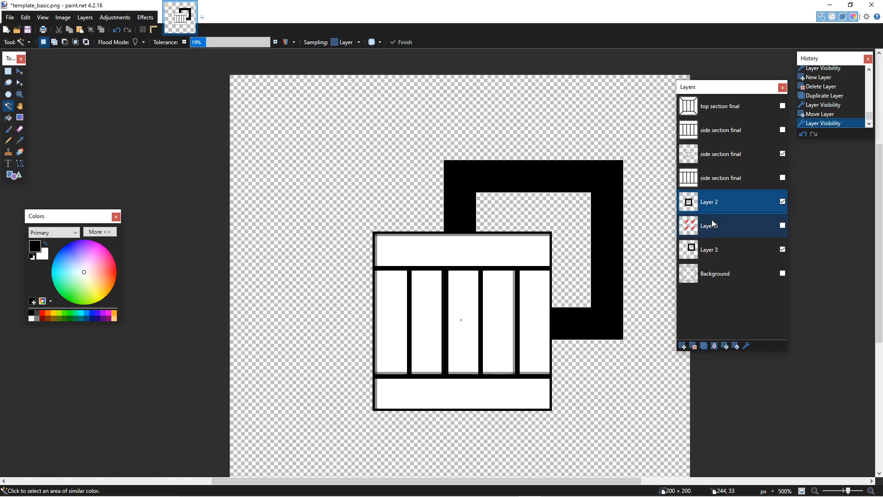
pyautogui.click(720, 253)
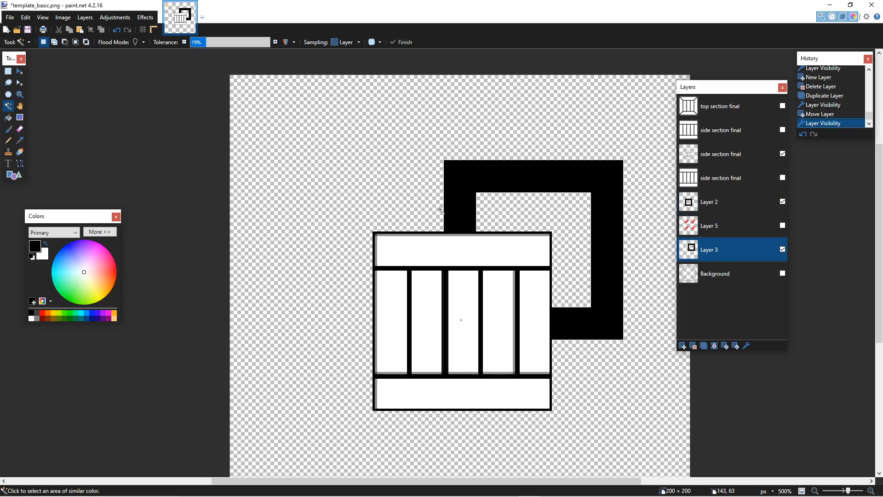
pyautogui.click(8, 117)
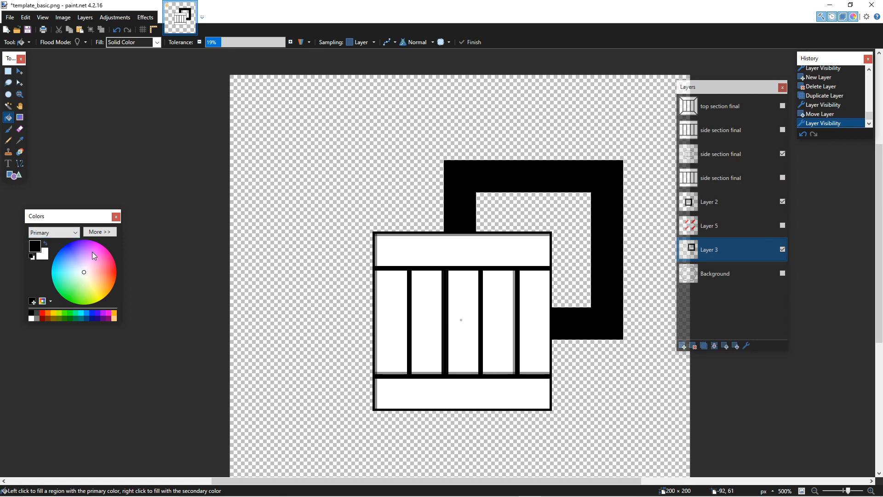
pyautogui.click(42, 314)
pyautogui.click(486, 178)
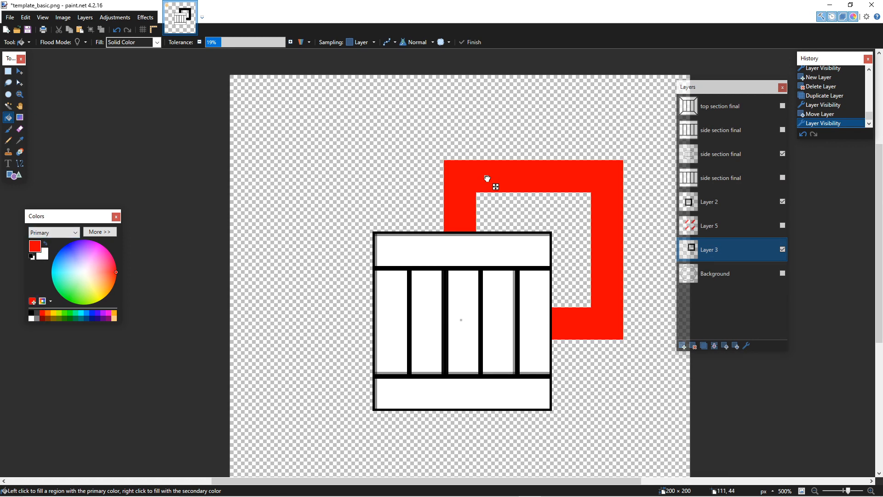
# Step: Show the full-size side section copy above the front face and open Perspective Transformation for it, keeping the drawing in view
pyautogui.click(735, 132)
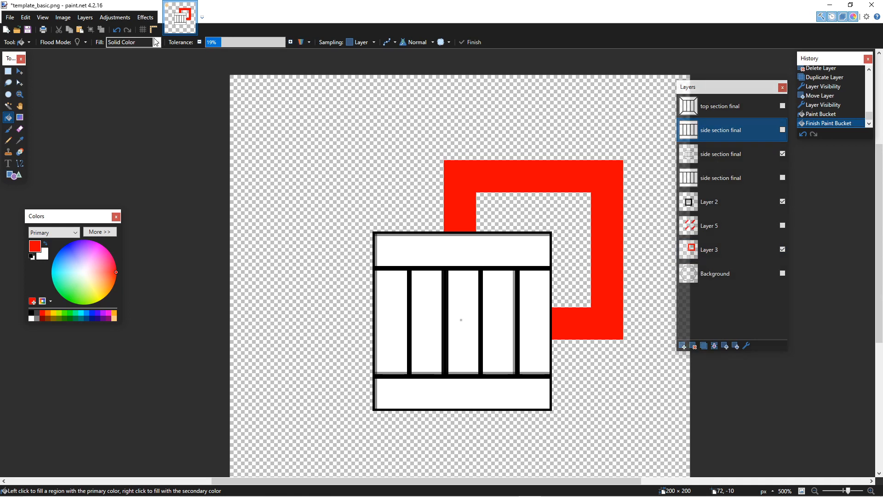
pyautogui.click(783, 130)
pyautogui.click(115, 17)
pyautogui.moveTo(142, 21)
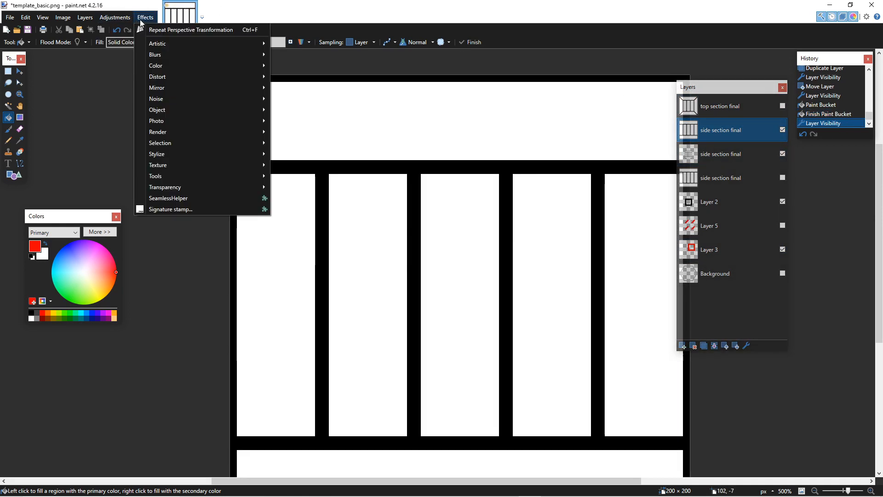
pyautogui.moveTo(173, 77)
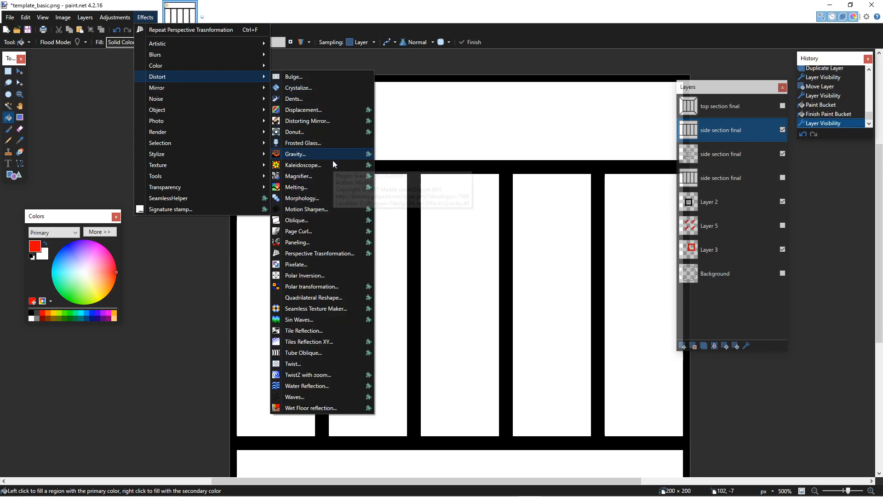
pyautogui.click(322, 253)
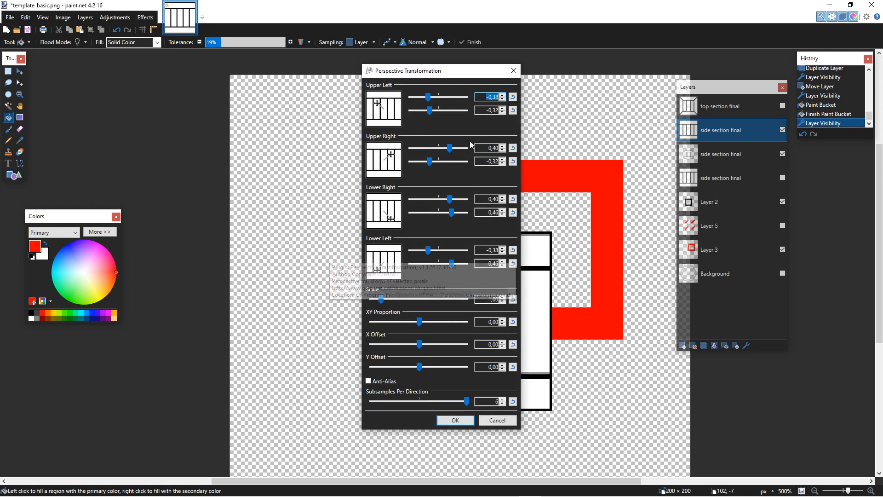
pyautogui.moveTo(465, 71); pyautogui.dragTo(266, 73)
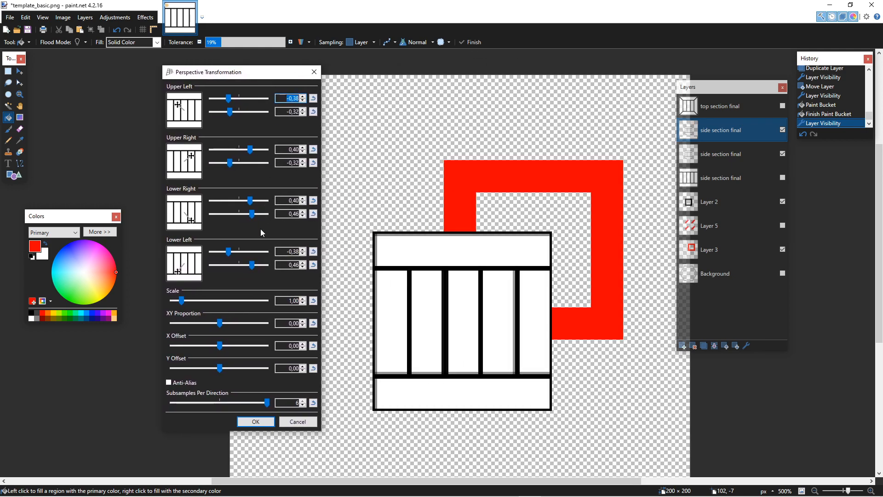
# Step: Set the upper-right corner of the side section copy to x 0.71 and y -0.63, near the rear frame's upper-right corner
pyautogui.moveTo(250, 149); pyautogui.dragTo(260, 148)
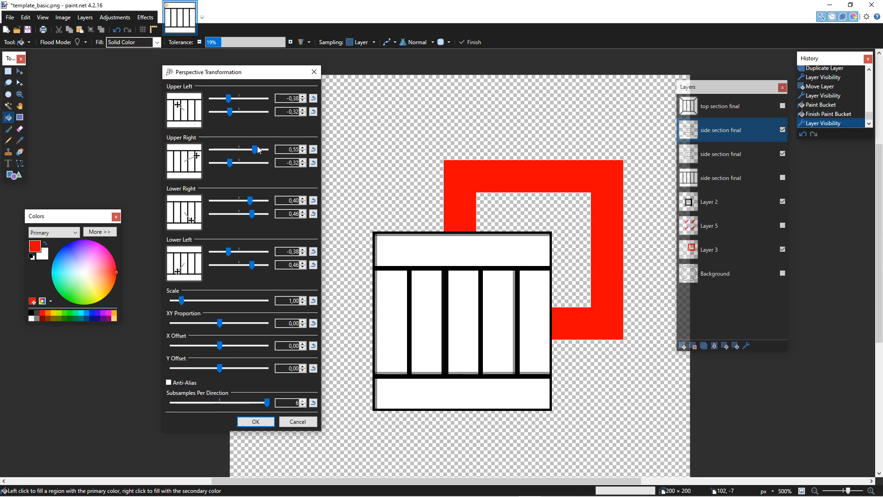
pyautogui.click(303, 148)
pyautogui.click(303, 148)
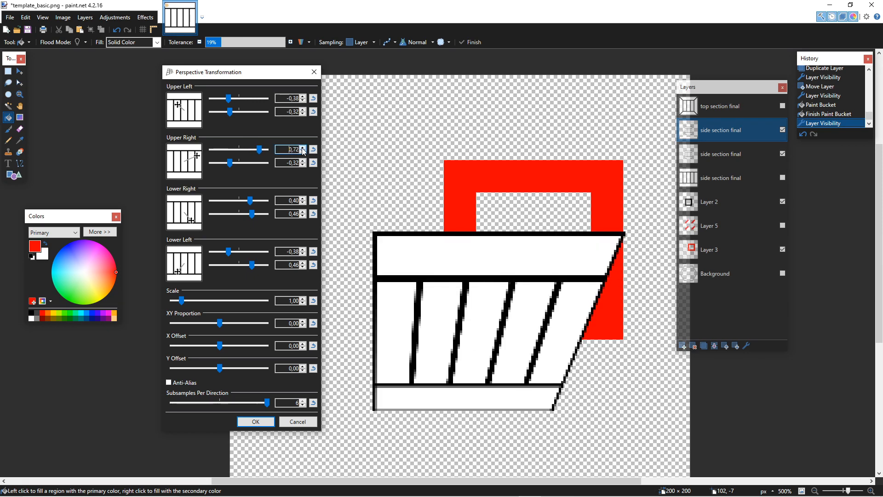
pyautogui.click(304, 152)
pyautogui.click(303, 160)
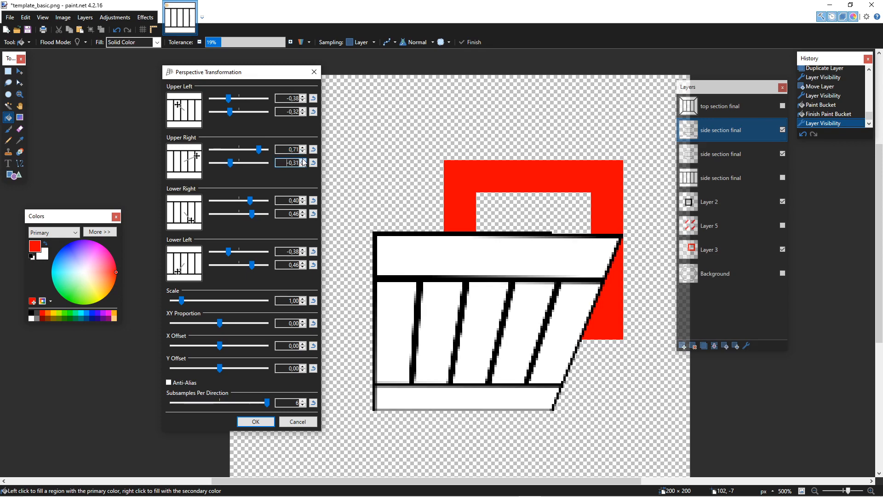
pyautogui.click(304, 165)
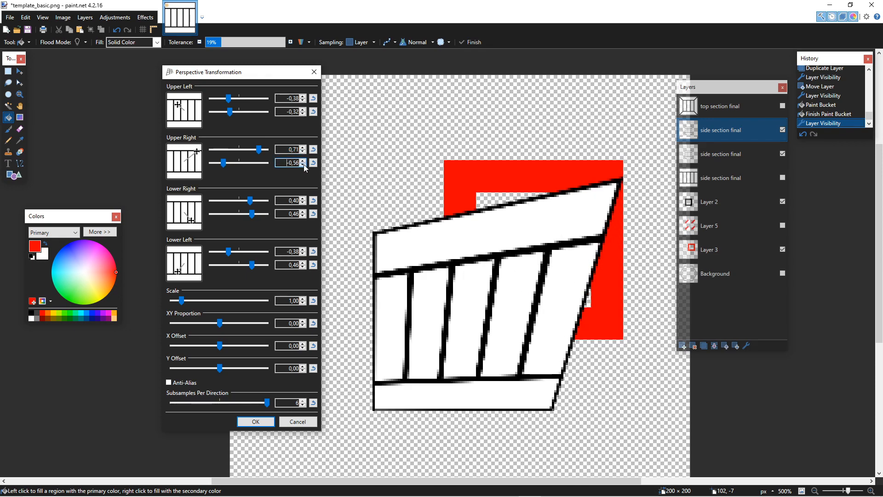
pyautogui.click(303, 164)
pyautogui.click(304, 164)
pyautogui.click(303, 165)
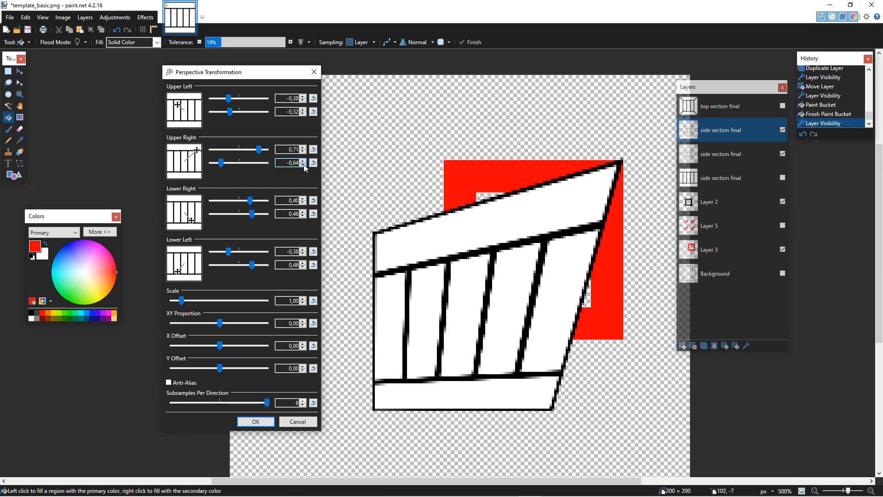
pyautogui.click(303, 160)
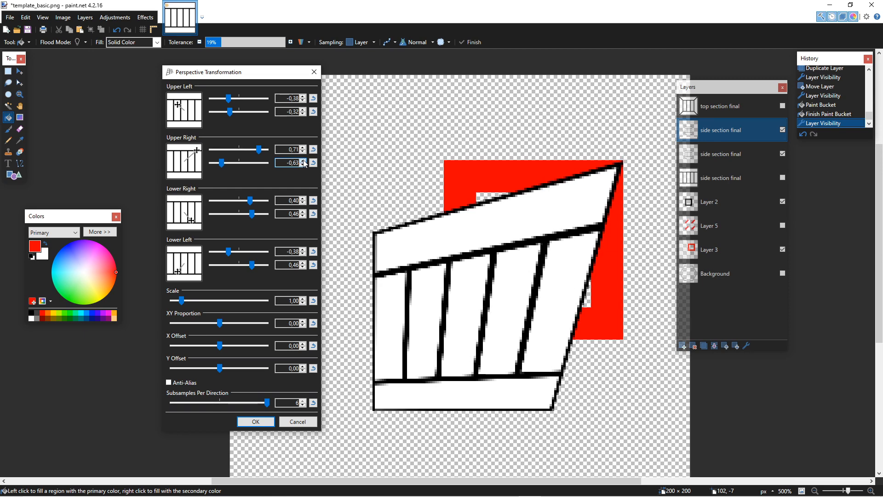
# Step: Set the lower-right corner of the side section copy to x 0.71 and y 0.14, matching the rear frame's lower-right corner
pyautogui.click(298, 200)
pyautogui.scroll(20, 297, 200)
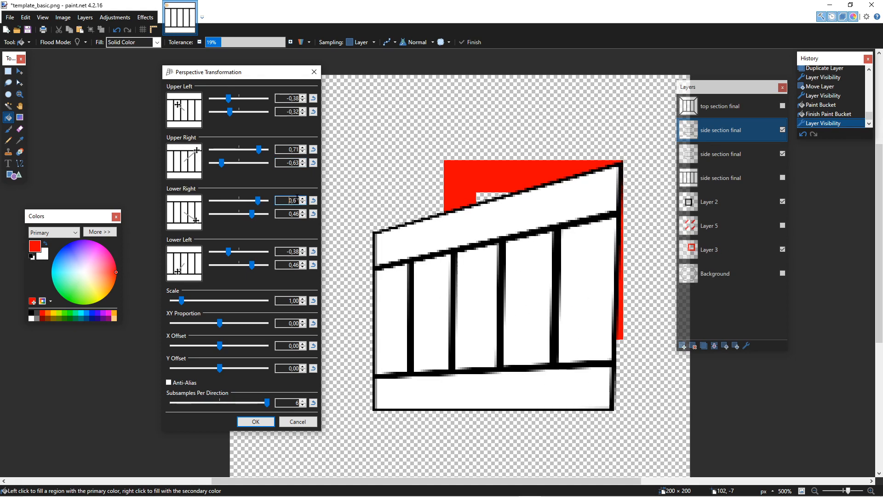
pyautogui.click(303, 203)
pyautogui.click(302, 203)
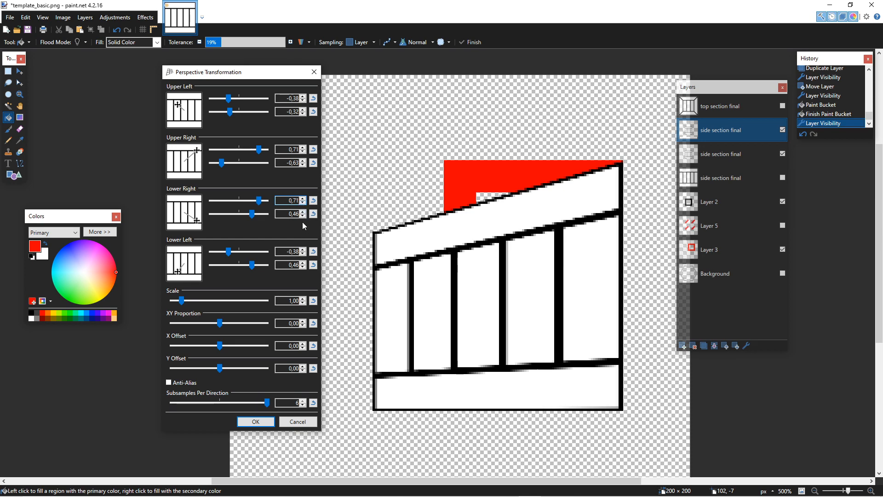
pyautogui.scroll(-20, 303, 216)
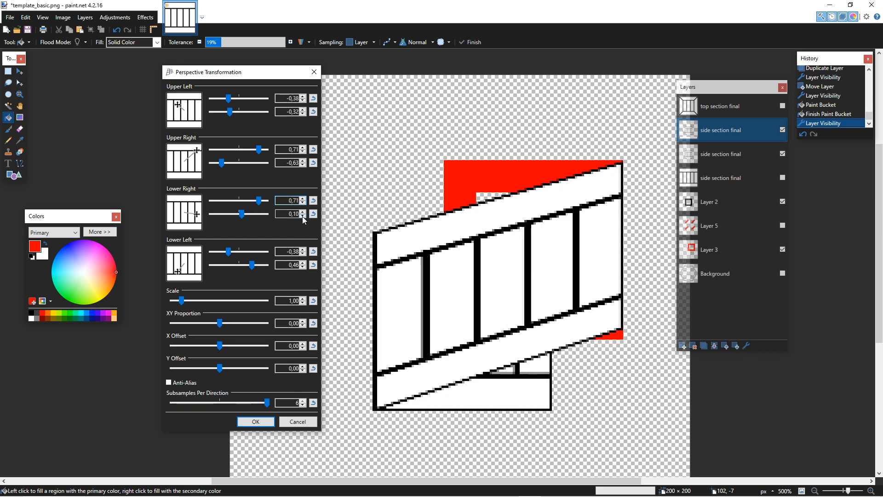
pyautogui.scroll(2, 302, 216)
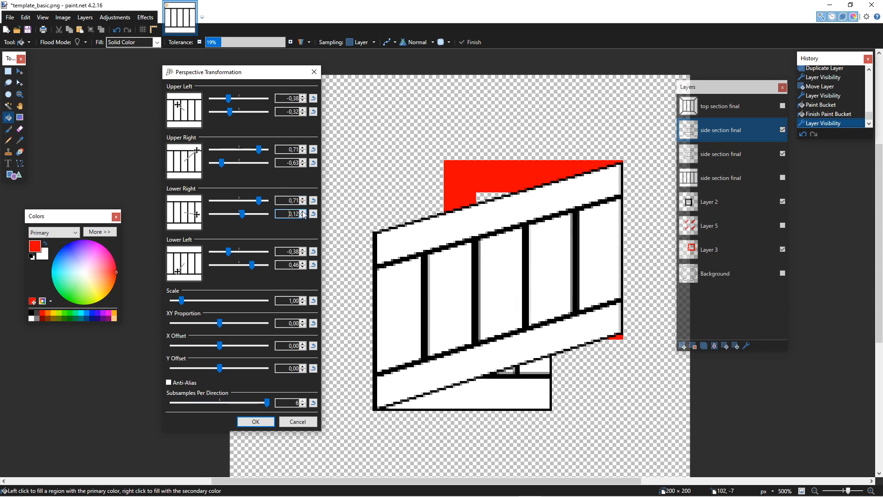
pyautogui.scroll(2, 303, 215)
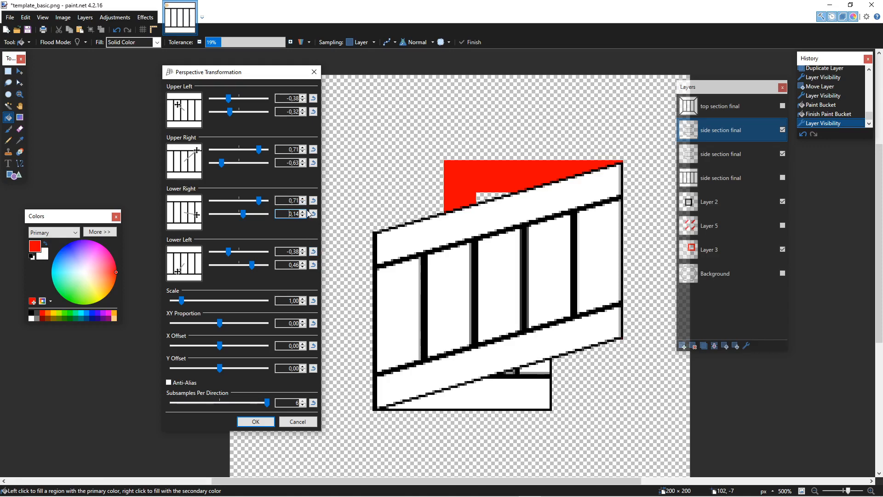
pyautogui.scroll(1, 306, 215)
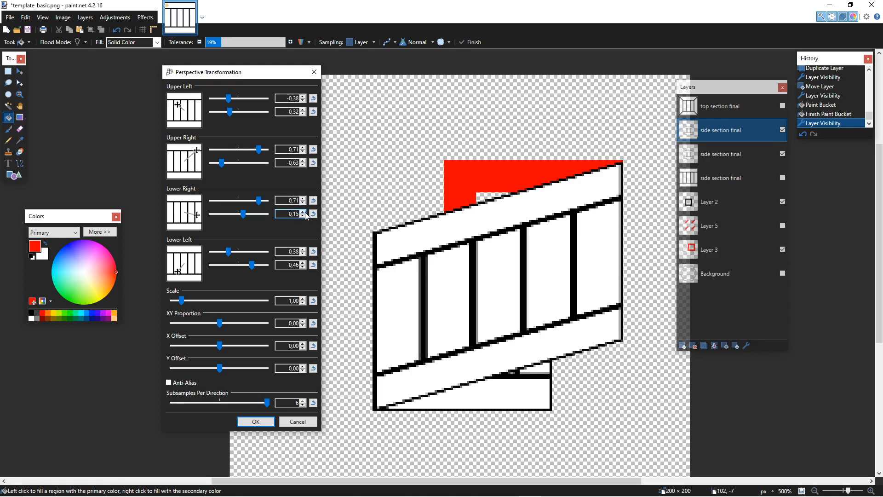
pyautogui.click(301, 216)
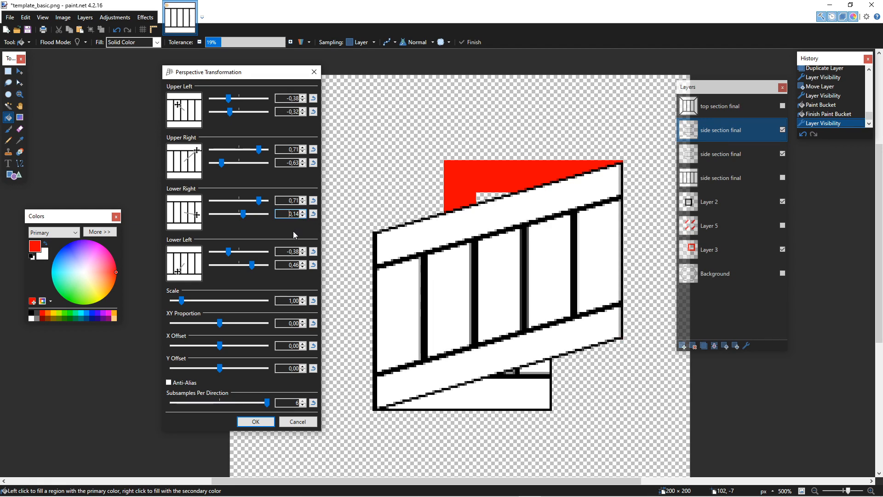
# Step: Set the x values of the lower-left and upper-left corners to 0.40, along the front face's right edge
pyautogui.click(287, 251)
pyautogui.click(302, 250)
pyautogui.click(302, 250)
pyautogui.click(302, 250)
pyautogui.moveTo(302, 251); pyautogui.dragTo(302, 251)
pyautogui.click(303, 253)
pyautogui.click(302, 254)
pyautogui.click(302, 253)
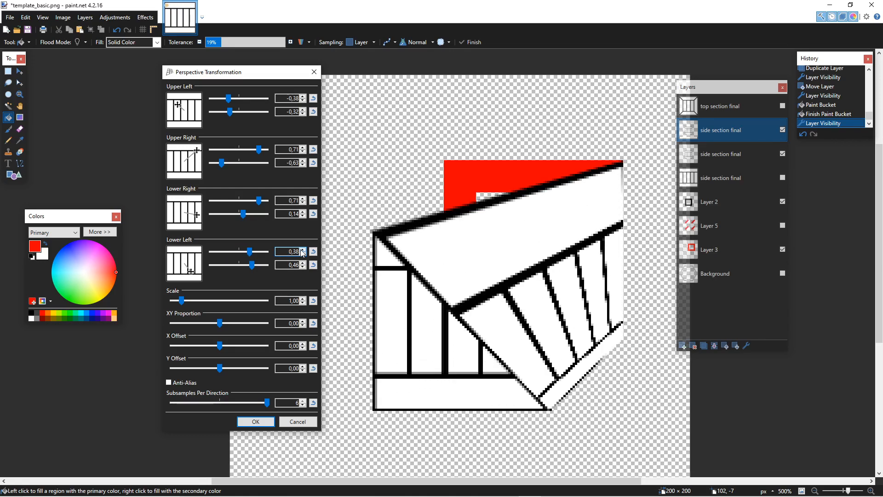
pyautogui.click(302, 249)
pyautogui.click(302, 249)
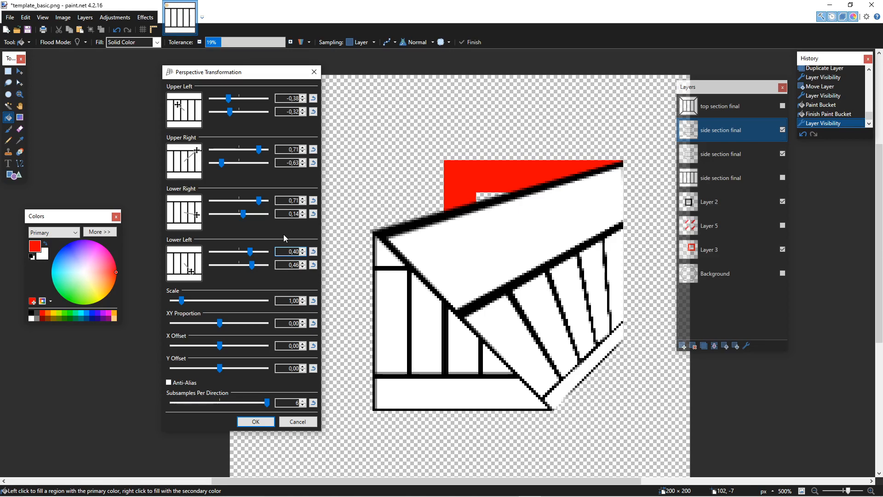
pyautogui.scroll(18, 292, 98)
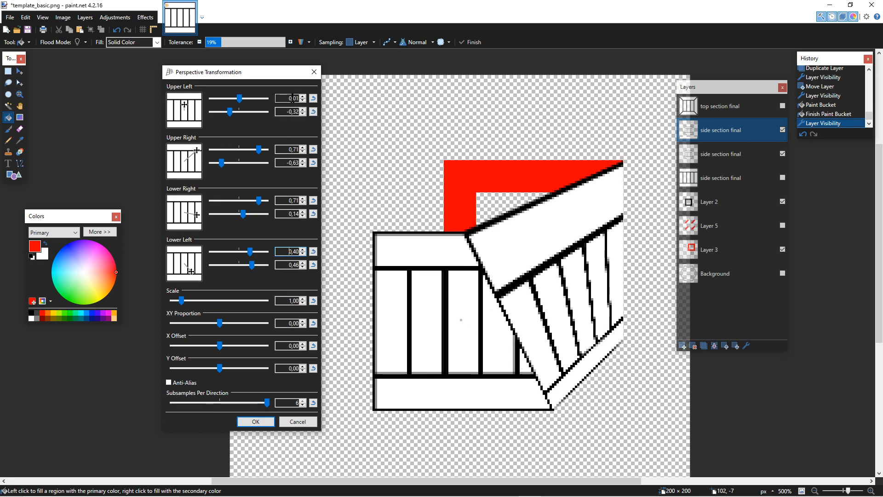
pyautogui.scroll(8, 293, 98)
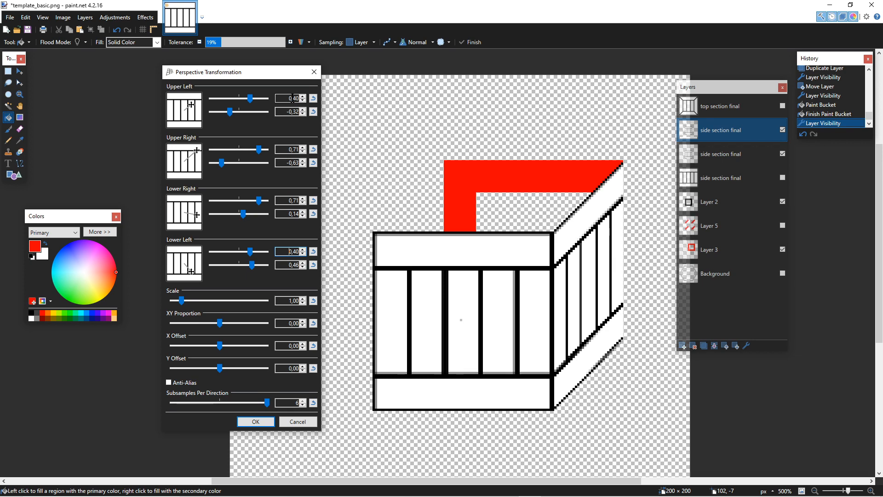
# Step: Fine-tune the upper-right corner of the side face to x 0.71 and y -0.64
pyautogui.scroll(-1, 281, 150)
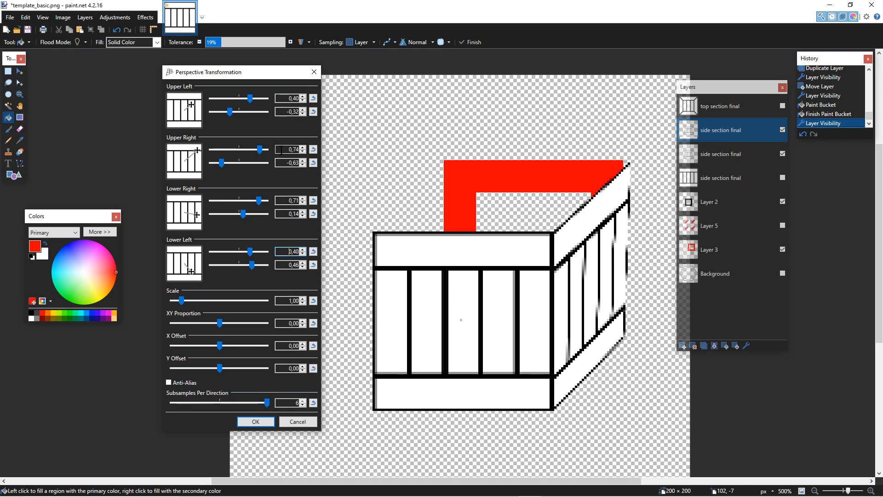
pyautogui.scroll(1, 281, 150)
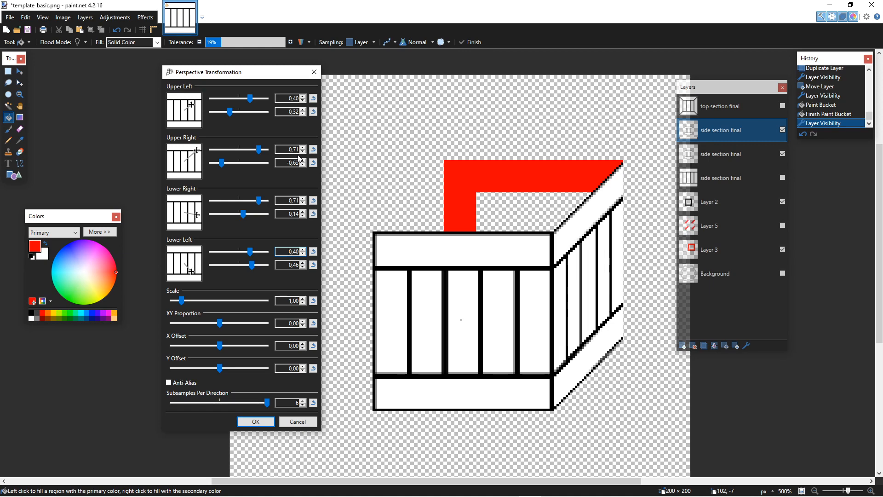
pyautogui.click(302, 161)
pyautogui.click(303, 164)
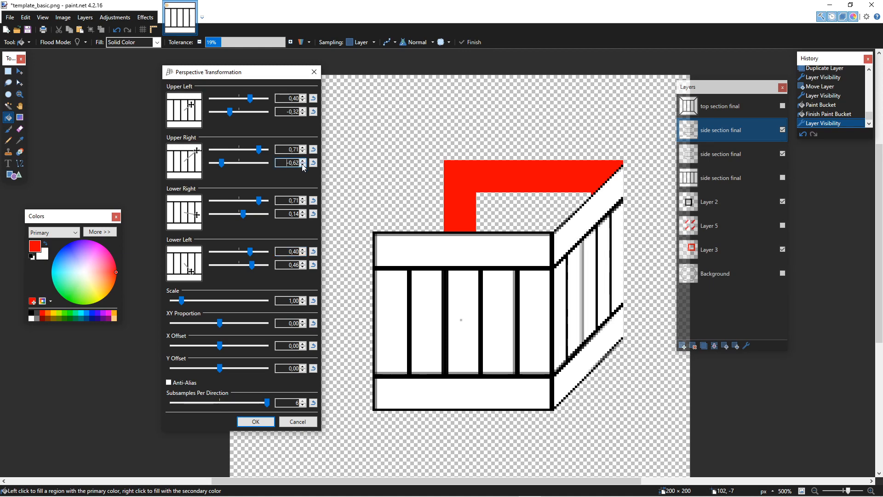
pyautogui.click(303, 164)
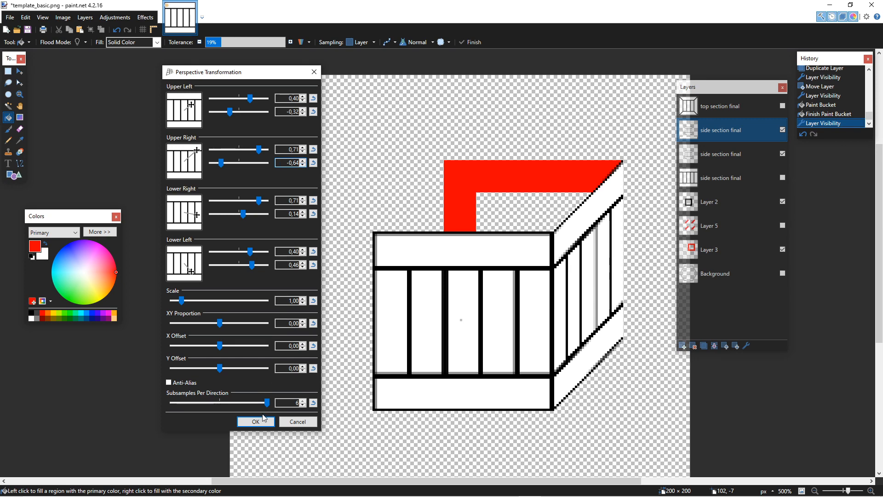
# Step: Compare the side face with and without anti-aliasing, and apply the Perspective Transformation with anti-aliasing off
pyautogui.moveTo(265, 409)
pyautogui.mouseDown()
pyautogui.moveTo(172, 404)
pyautogui.moveTo(271, 404)
pyautogui.mouseUp()
pyautogui.click(168, 382)
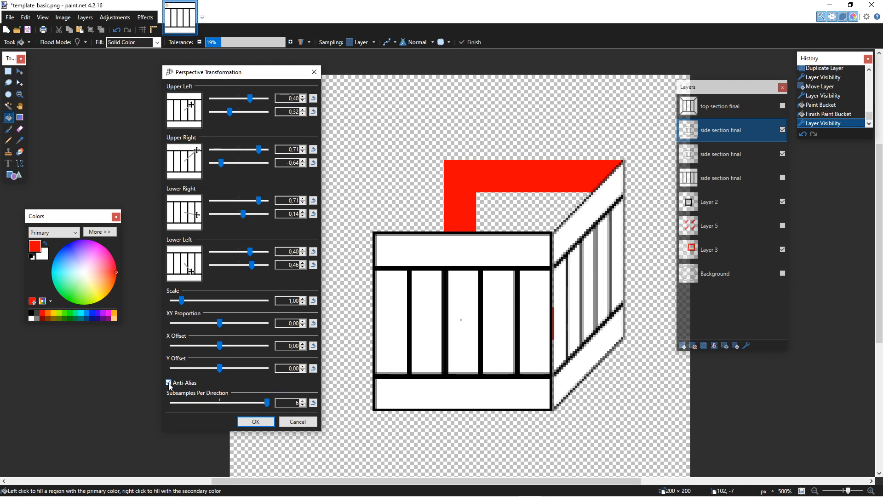
pyautogui.click(168, 382)
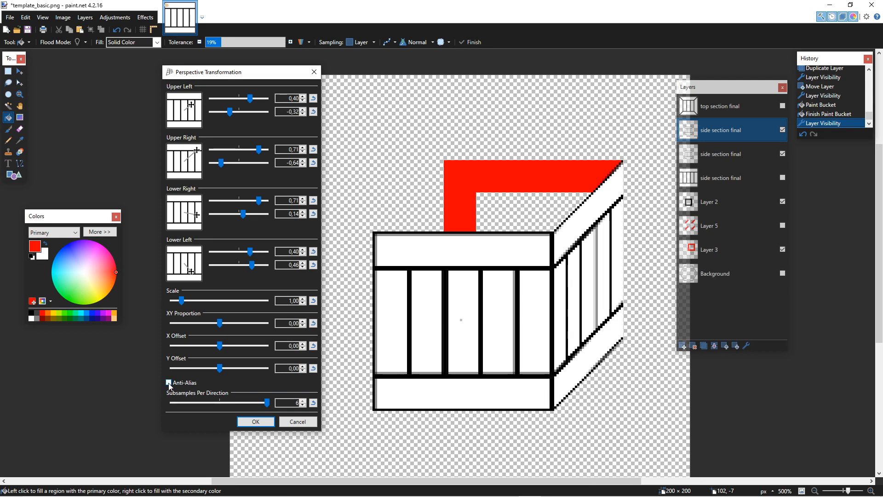
pyautogui.moveTo(207, 327)
pyautogui.mouseDown()
pyautogui.moveTo(230, 325)
pyautogui.moveTo(216, 329)
pyautogui.mouseUp()
pyautogui.click(254, 422)
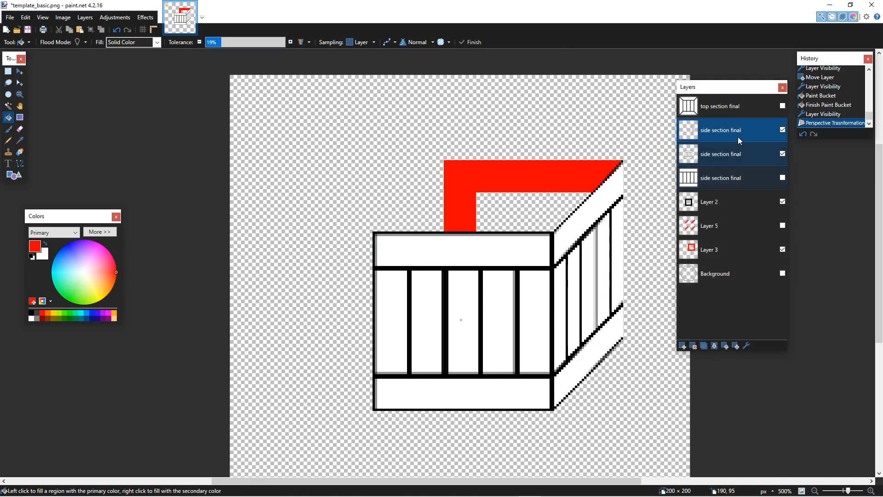
# Step: Duplicate the "top section final" layer and leave the new copy hidden
pyautogui.click(722, 107)
pyautogui.click(704, 347)
pyautogui.click(782, 107)
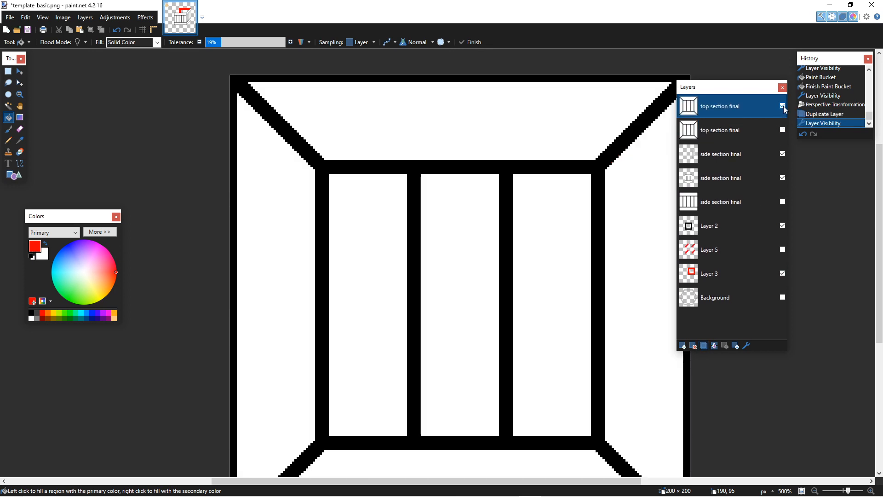
pyautogui.click(718, 179)
pyautogui.click(722, 157)
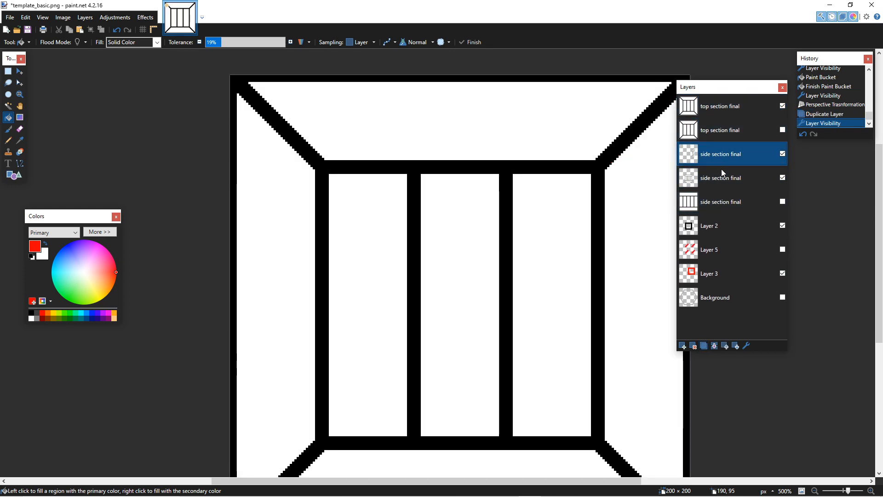
pyautogui.click(783, 107)
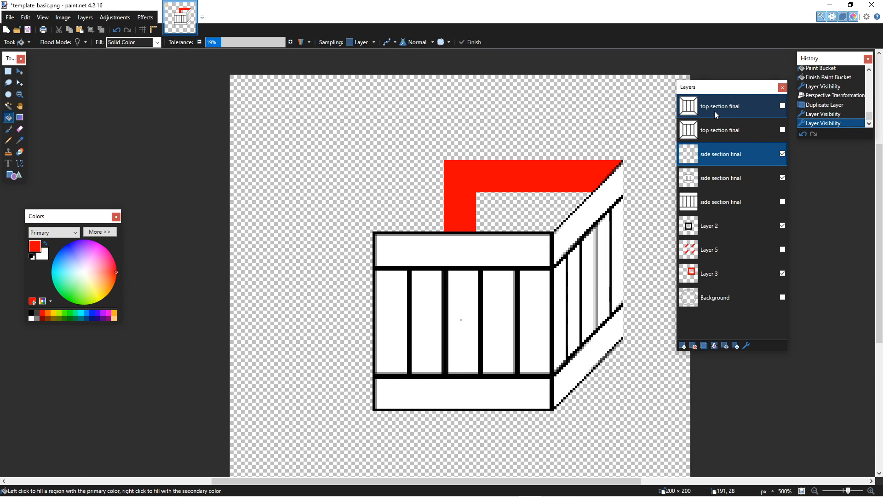
# Step: Make the lower of the two "top section final" layers visible
pyautogui.click(782, 130)
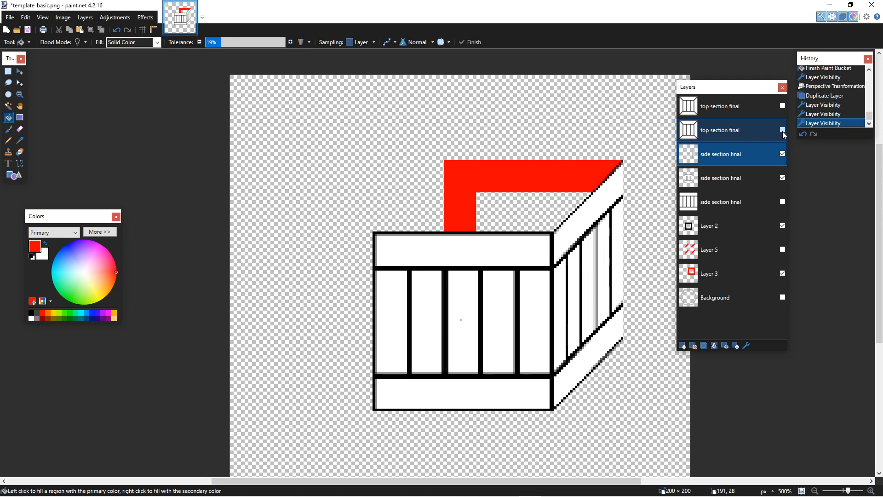
pyautogui.click(782, 130)
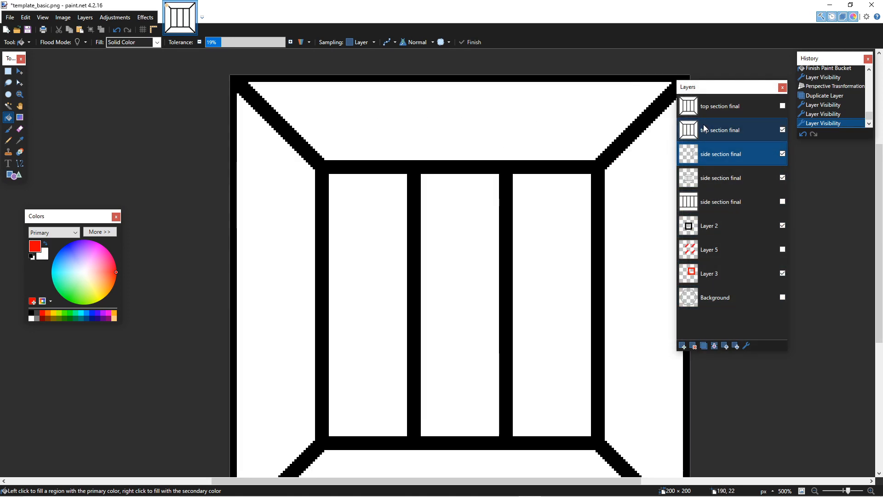
pyautogui.click(145, 17)
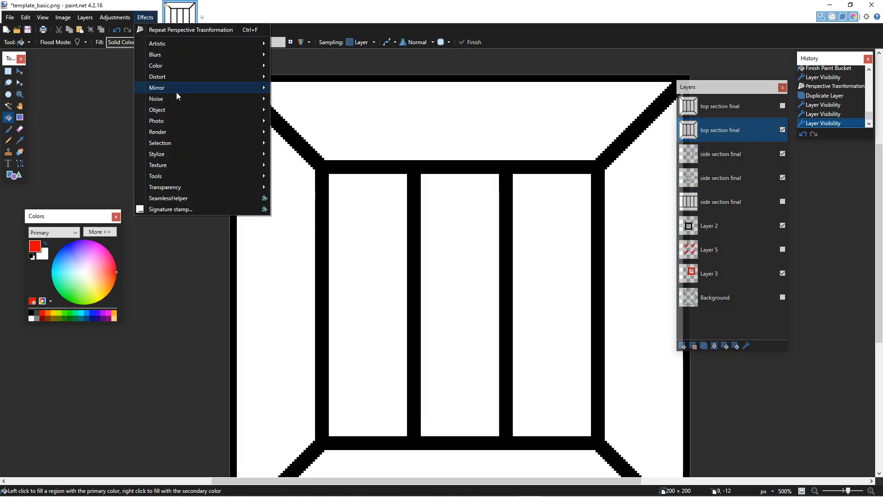
pyautogui.moveTo(173, 77)
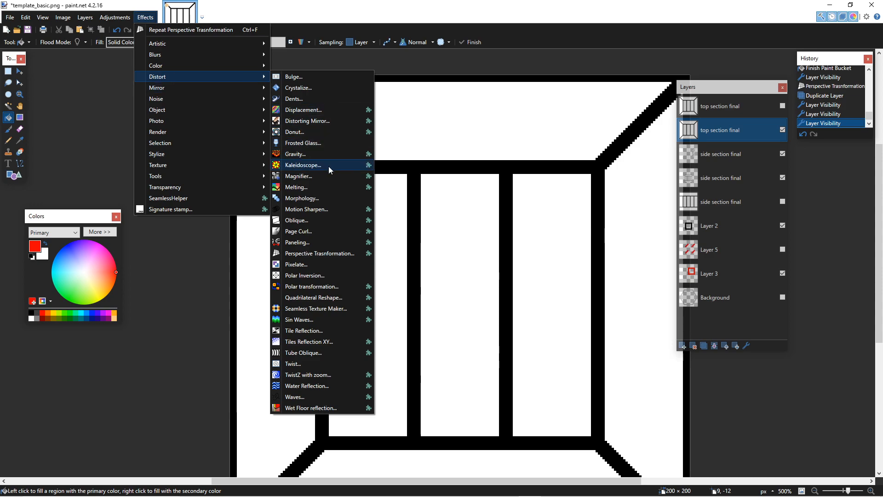
pyautogui.click(334, 254)
pyautogui.moveTo(475, 75); pyautogui.dragTo(311, 74)
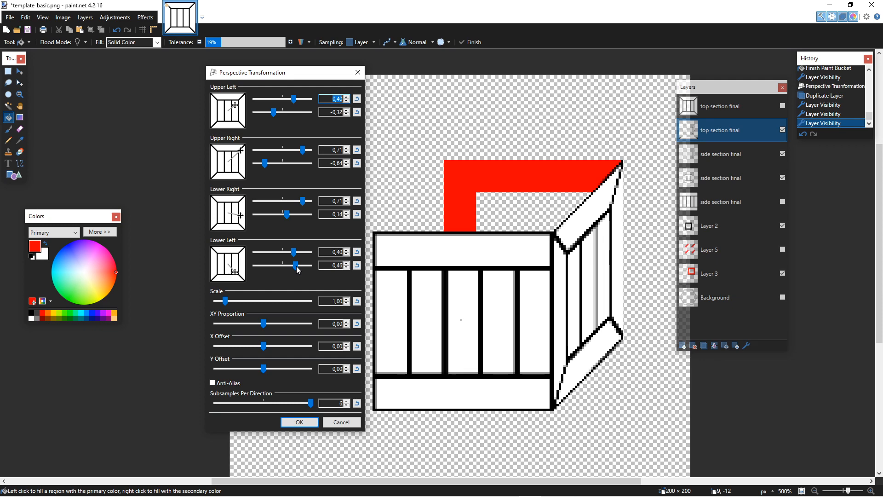
pyautogui.moveTo(300, 266)
pyautogui.mouseDown()
pyautogui.moveTo(273, 266)
pyautogui.moveTo(294, 265)
pyautogui.mouseUp()
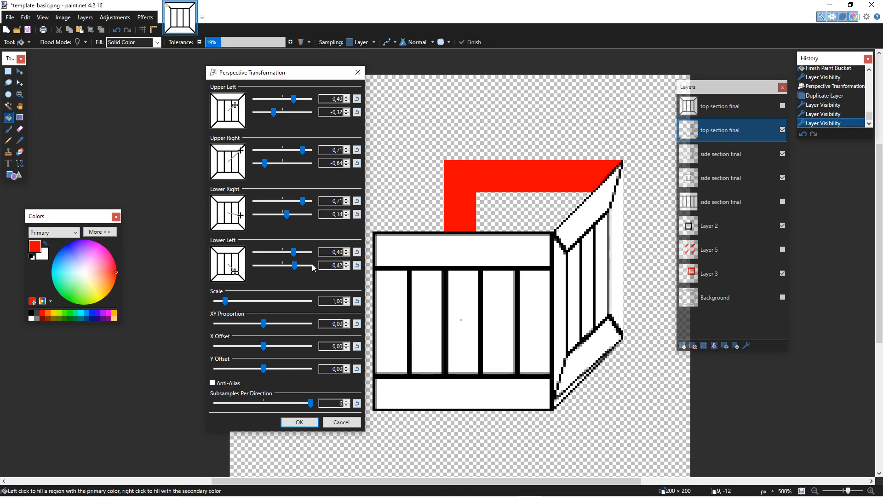
pyautogui.click(357, 265)
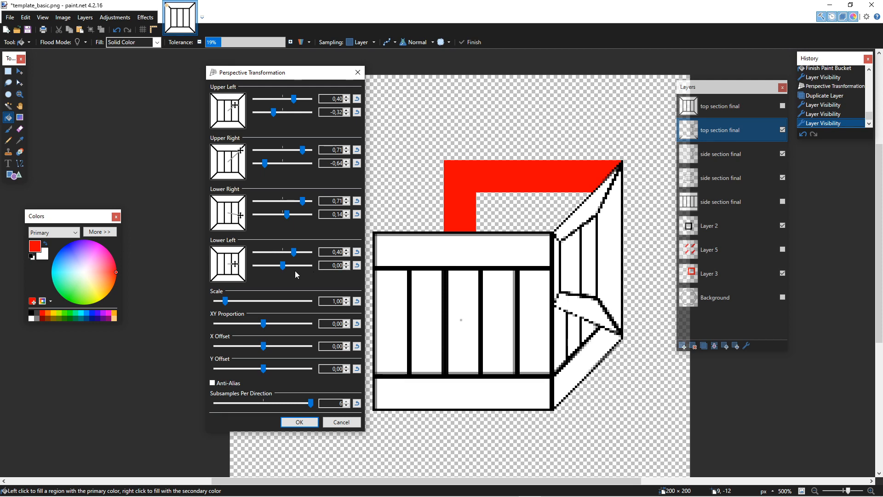
pyautogui.moveTo(284, 265); pyautogui.dragTo(253, 253)
pyautogui.click(254, 265)
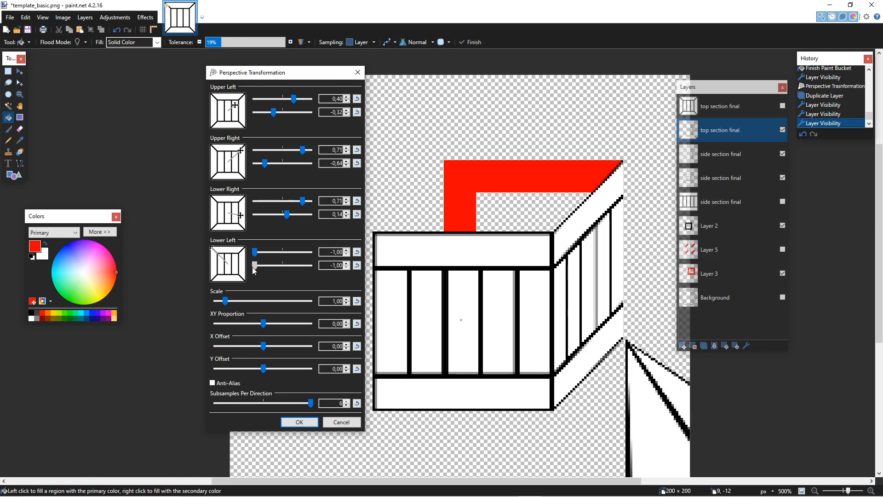
pyautogui.click(356, 265)
pyautogui.click(357, 252)
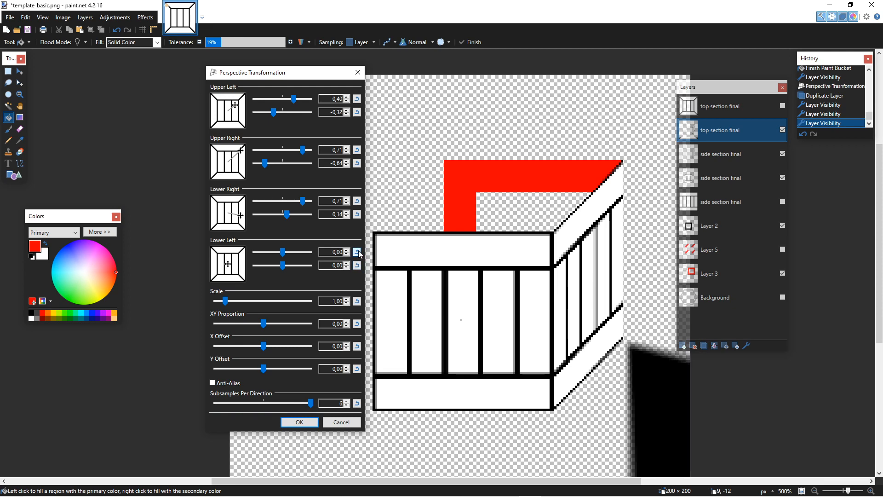
pyautogui.click(341, 421)
# Step: Start a Perspective Transformation on the visible "top section final" layer and set the upper-left corner's x to -0.07
pyautogui.click(145, 17)
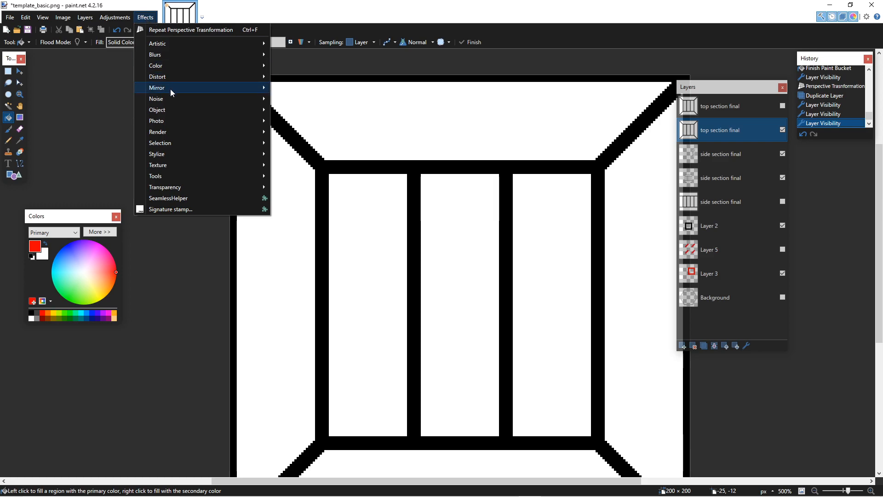
pyautogui.moveTo(183, 76)
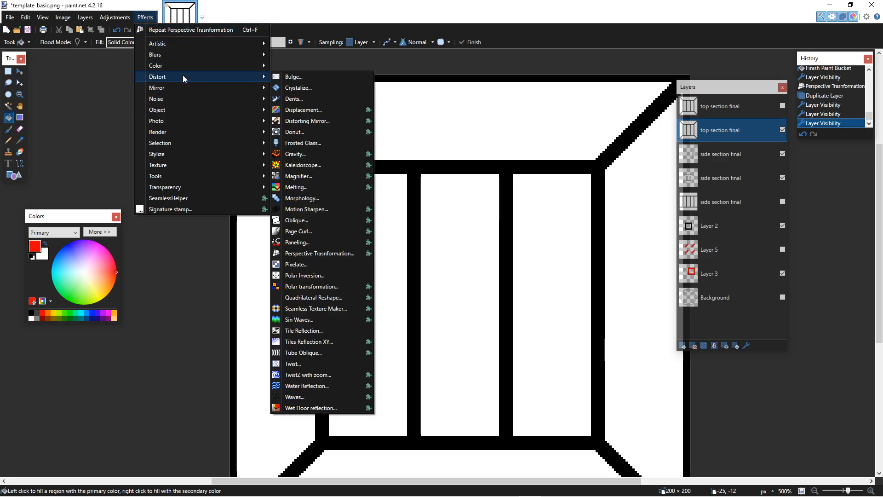
pyautogui.click(312, 253)
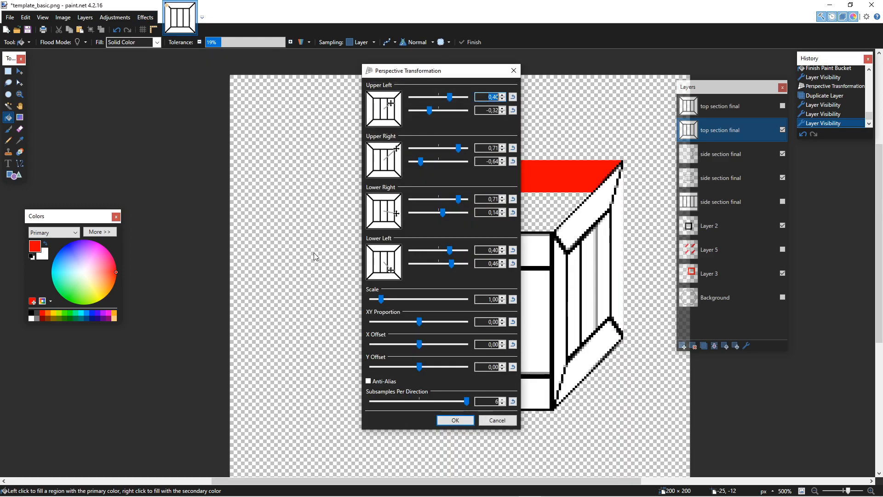
pyautogui.moveTo(442, 70); pyautogui.dragTo(250, 84)
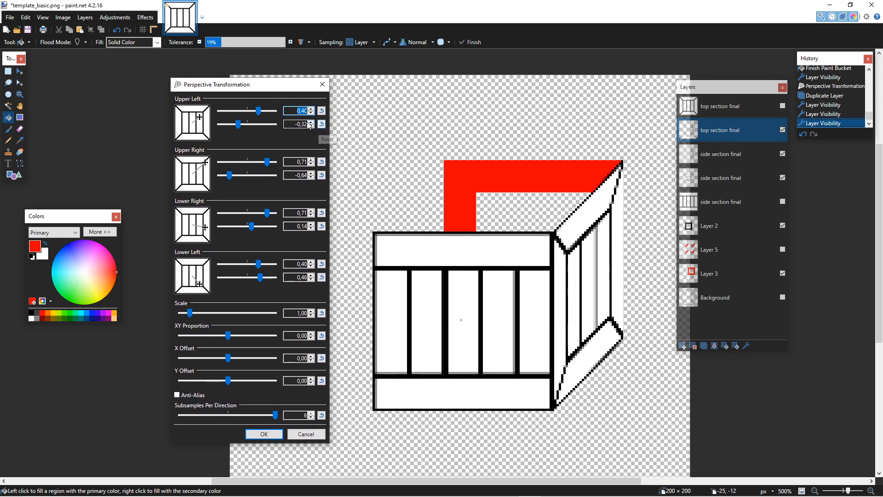
pyautogui.moveTo(259, 111); pyautogui.dragTo(236, 128)
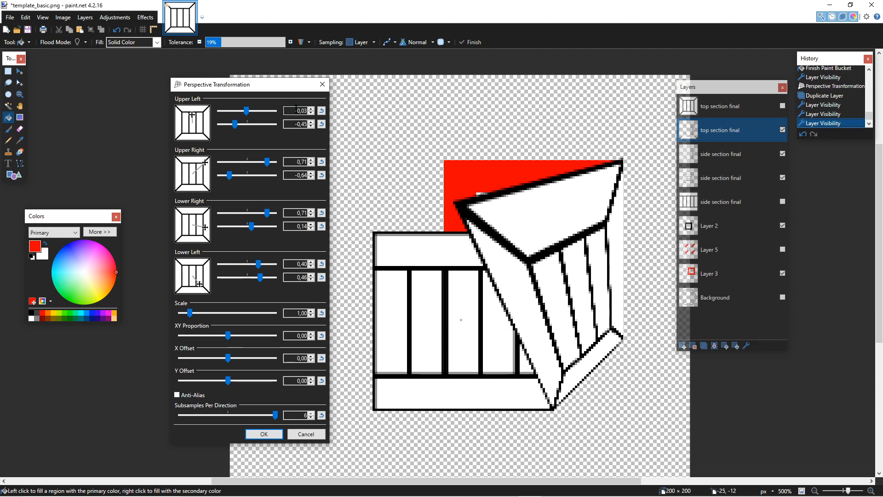
pyautogui.click(311, 112)
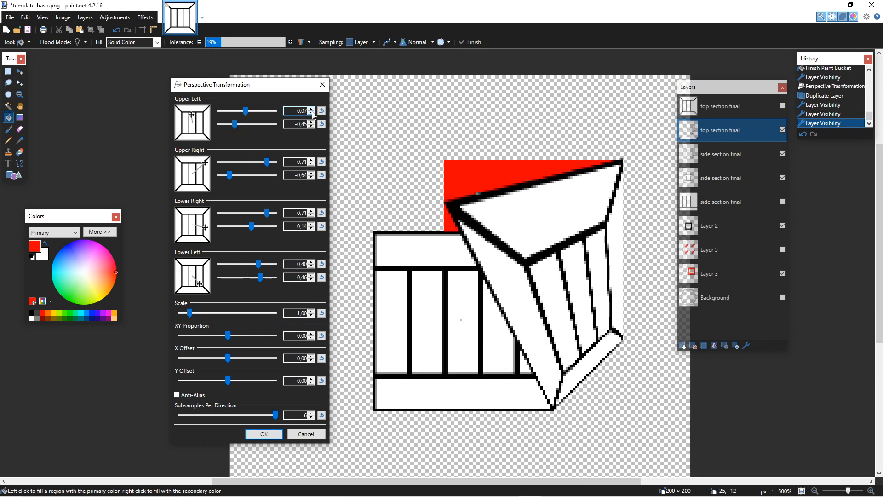
# Step: Set the upper-left corner's y to -0.63, level with the top edge of the red rear frame
pyautogui.click(312, 125)
pyautogui.click(312, 125)
pyautogui.click(312, 126)
pyautogui.click(312, 126)
pyautogui.click(312, 126)
pyautogui.click(312, 126)
pyautogui.click(313, 126)
pyautogui.click(313, 126)
pyautogui.click(313, 126)
pyautogui.click(313, 126)
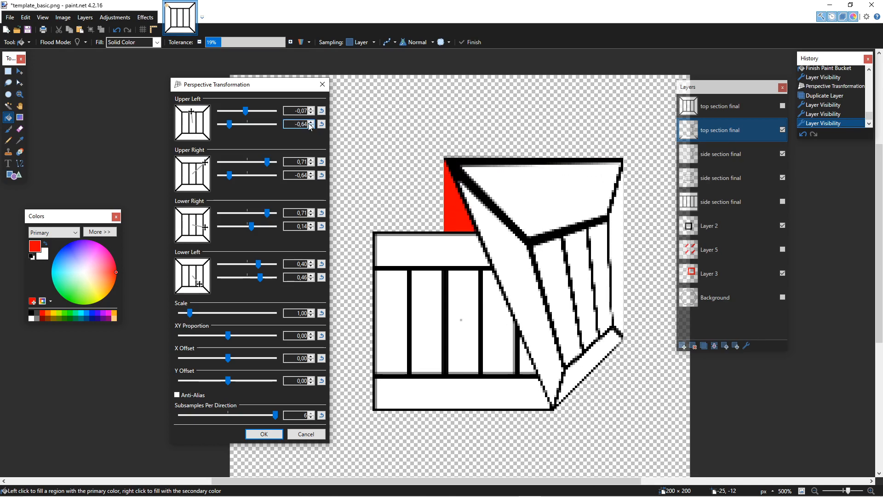
pyautogui.click(309, 123)
pyautogui.click(308, 123)
pyautogui.click(308, 123)
pyautogui.click(311, 128)
pyautogui.click(311, 128)
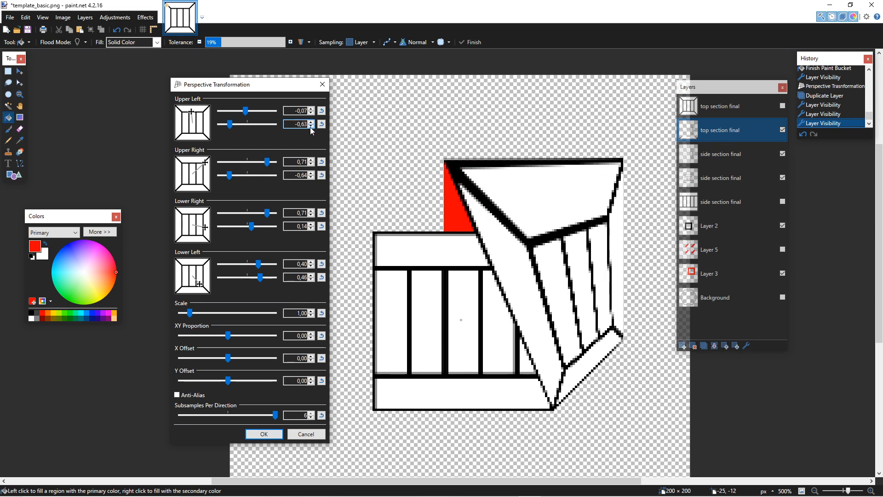
# Step: Set the upper-right corner to x 0.71 and y -0.63, keeping the upper-left y at -0.63
pyautogui.scroll(3, 298, 162)
pyautogui.scroll(-3, 298, 162)
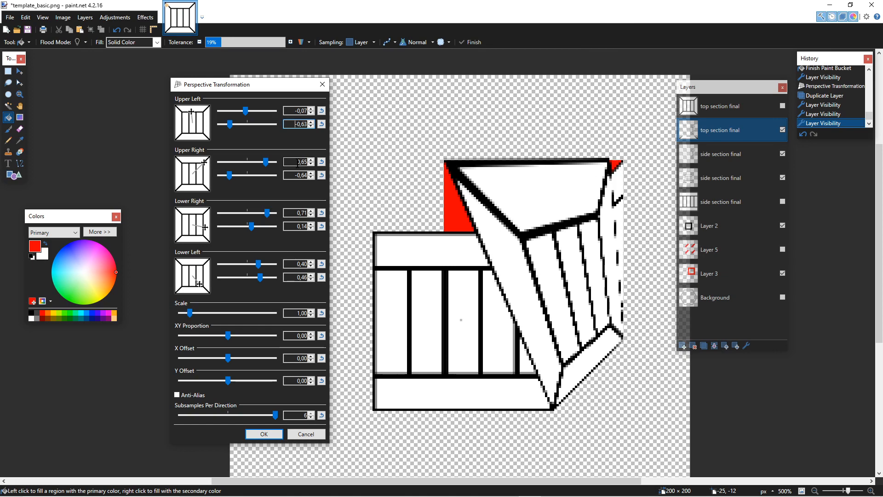
pyautogui.click(312, 164)
pyautogui.click(311, 159)
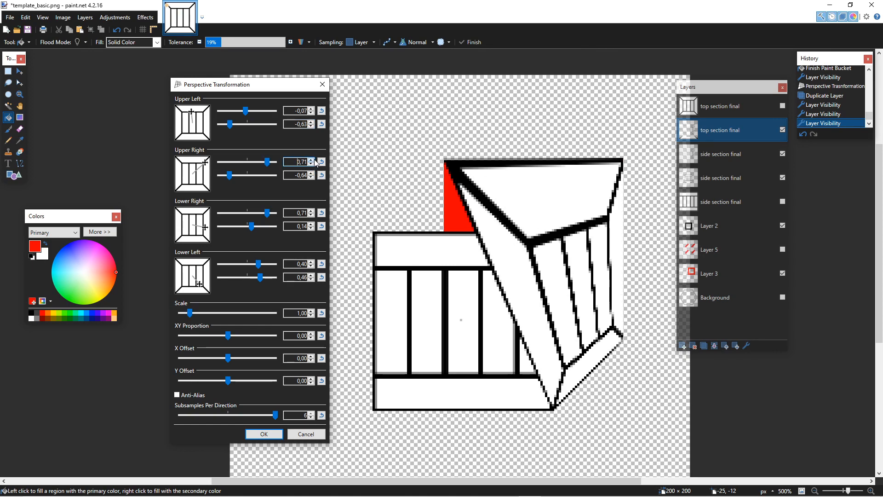
pyautogui.click(312, 177)
pyautogui.click(313, 173)
pyautogui.click(313, 173)
pyautogui.click(313, 173)
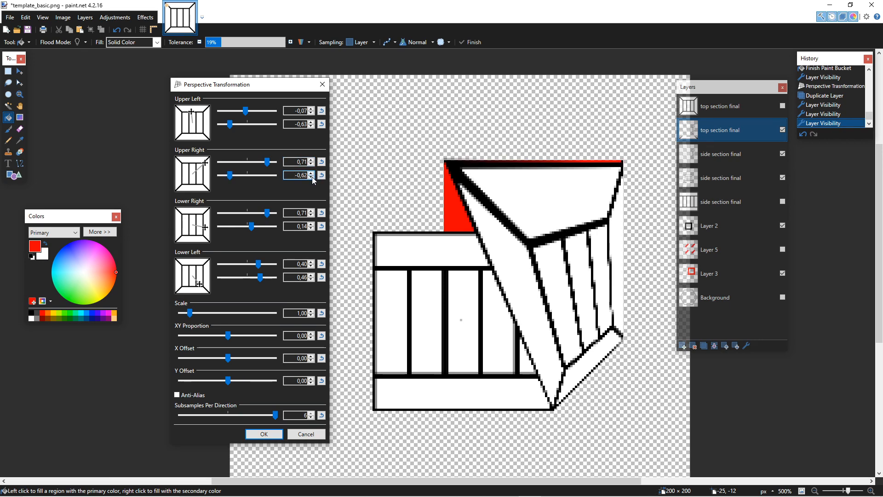
pyautogui.click(312, 177)
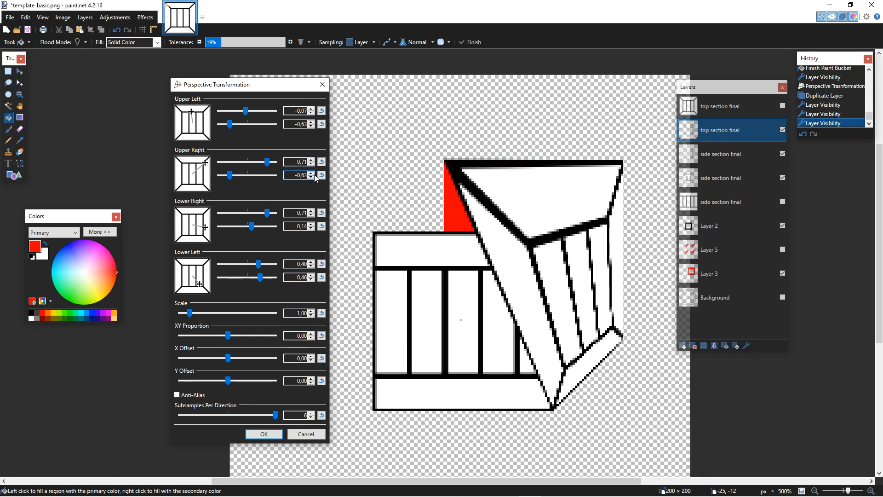
pyautogui.click(313, 125)
pyautogui.click(313, 123)
pyautogui.click(312, 123)
pyautogui.click(312, 126)
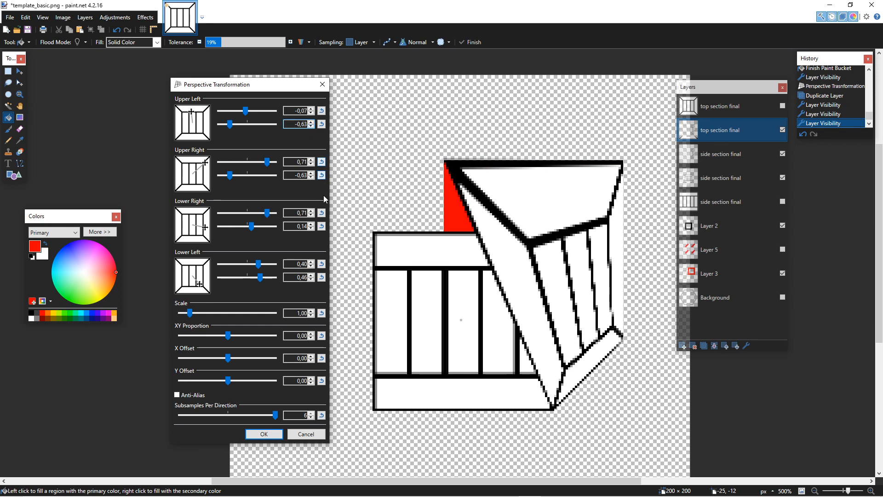
# Step: Set the lower-left corner's x to -0.39, in line with the front face's left edge
pyautogui.moveTo(266, 216); pyautogui.dragTo(268, 215)
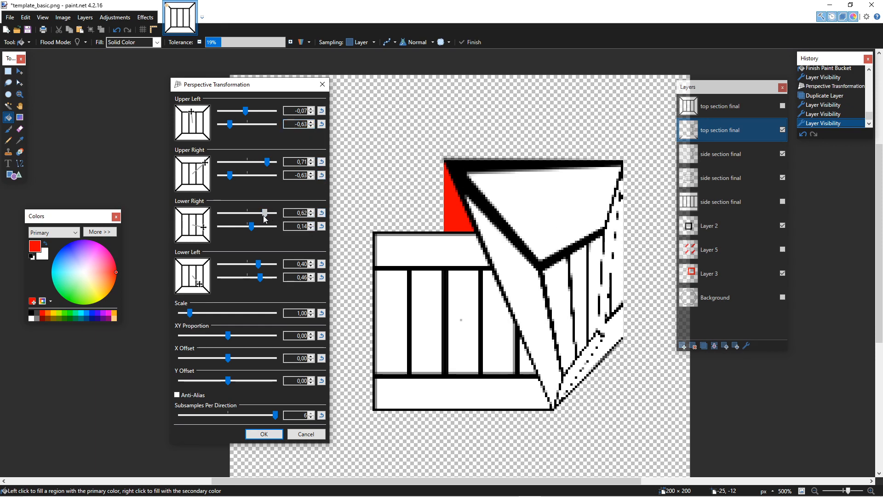
pyautogui.click(312, 214)
pyautogui.moveTo(260, 278); pyautogui.dragTo(236, 264)
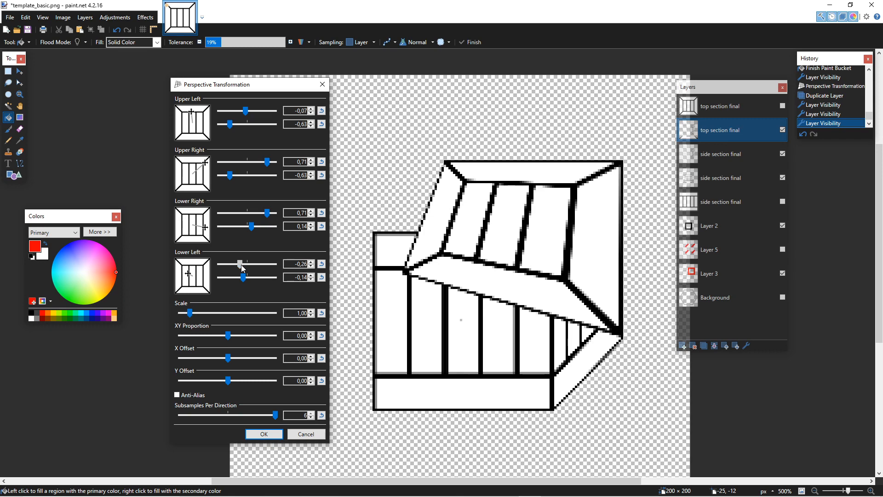
pyautogui.click(311, 266)
pyautogui.click(312, 262)
pyautogui.click(312, 262)
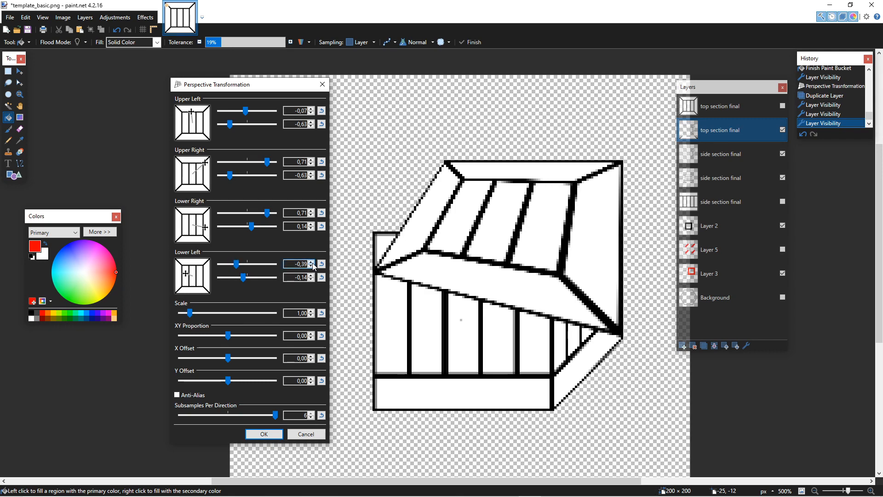
# Step: Set the lower-left corner's y to -0.32, at the front face's top-left corner
pyautogui.click(312, 278)
pyautogui.click(312, 278)
pyautogui.click(313, 279)
pyautogui.click(313, 279)
pyautogui.click(312, 279)
pyautogui.click(313, 279)
pyautogui.click(313, 279)
pyautogui.click(312, 278)
pyautogui.click(313, 278)
pyautogui.click(312, 278)
pyautogui.click(313, 278)
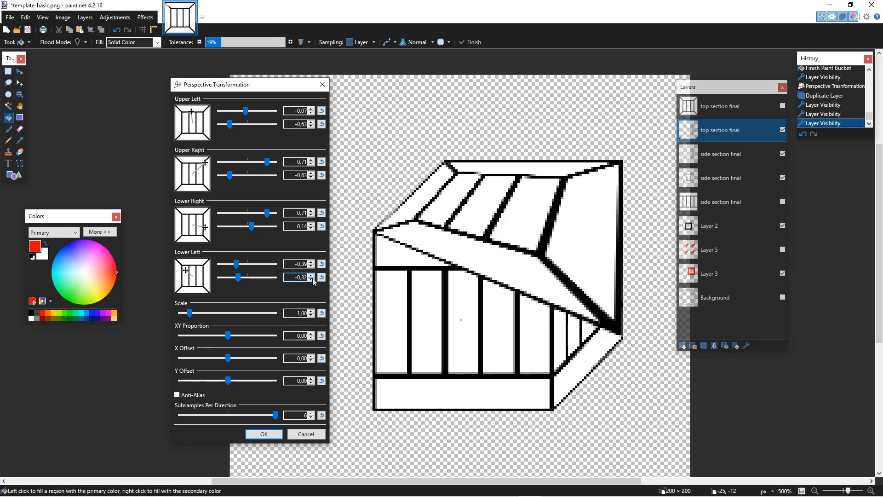
pyautogui.click(313, 278)
pyautogui.click(312, 277)
# Step: Set the lower-right corner's y to -0.32, level with the front face's top edge
pyautogui.click(312, 229)
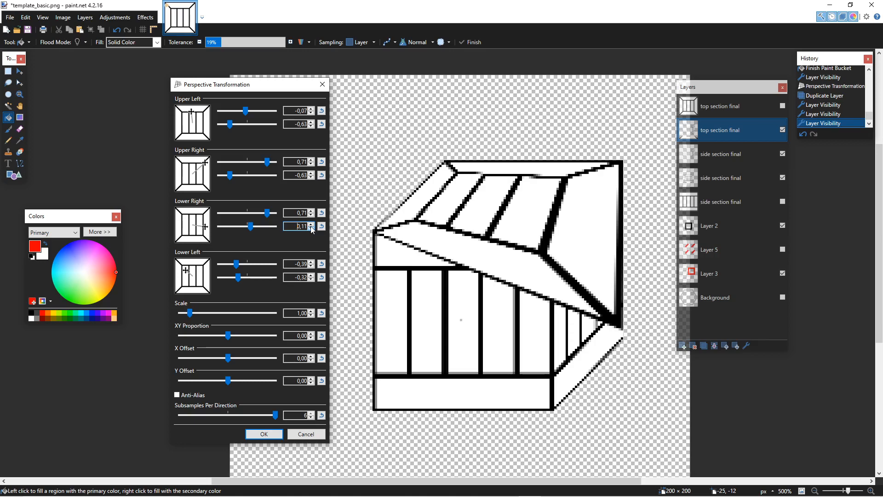
pyautogui.click(312, 229)
pyautogui.click(313, 229)
pyautogui.click(312, 229)
pyautogui.click(313, 229)
pyautogui.click(312, 229)
pyautogui.click(312, 229)
pyautogui.click(312, 229)
pyautogui.click(312, 229)
pyautogui.click(312, 229)
pyautogui.click(312, 229)
pyautogui.click(313, 229)
pyautogui.click(312, 229)
pyautogui.click(312, 229)
pyautogui.click(312, 229)
pyautogui.click(312, 229)
pyautogui.click(312, 229)
pyautogui.click(312, 229)
pyautogui.click(312, 224)
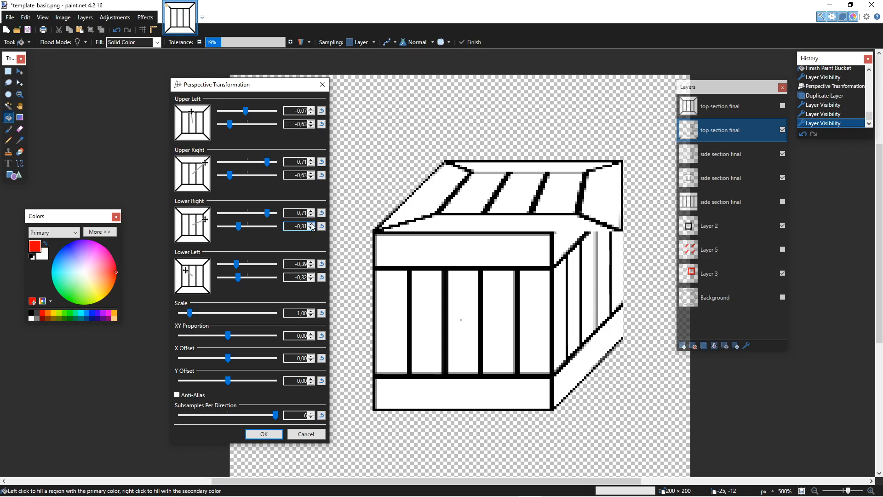
pyautogui.click(312, 229)
pyautogui.click(312, 229)
pyautogui.click(313, 229)
pyautogui.click(312, 223)
pyautogui.click(312, 224)
# Step: Set the lower-right corner's x to 0.40, at the front face's top-right corner
pyautogui.click(310, 215)
pyautogui.click(310, 216)
pyautogui.click(311, 216)
pyautogui.click(310, 215)
pyautogui.click(311, 216)
pyautogui.click(310, 215)
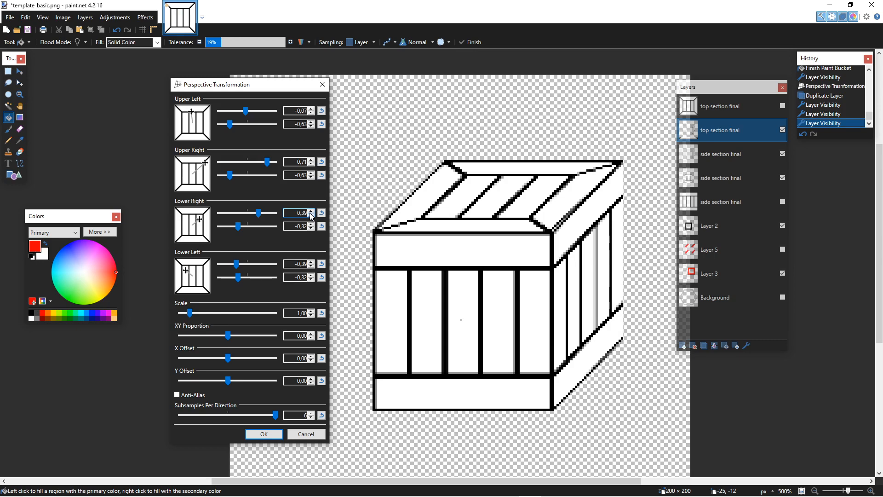
pyautogui.click(310, 217)
pyautogui.click(311, 216)
pyautogui.click(311, 211)
pyautogui.click(311, 211)
pyautogui.click(312, 210)
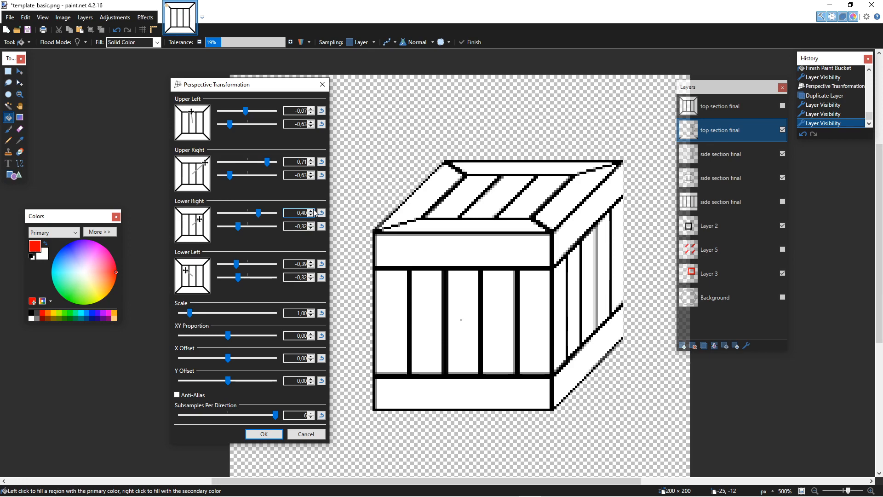
# Step: Try y -0.33 for both lower corners and an XY proportion of -0.08, restoring the y values to -0.32 and resetting the proportion
pyautogui.click(311, 229)
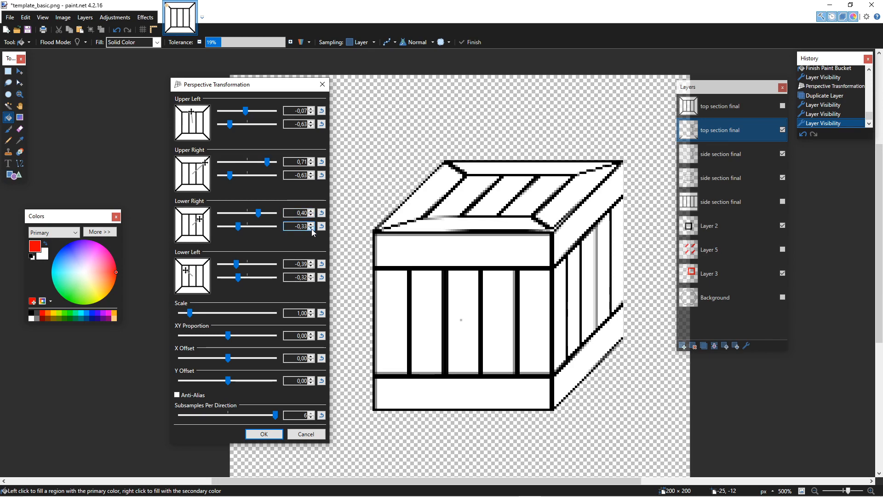
pyautogui.click(312, 280)
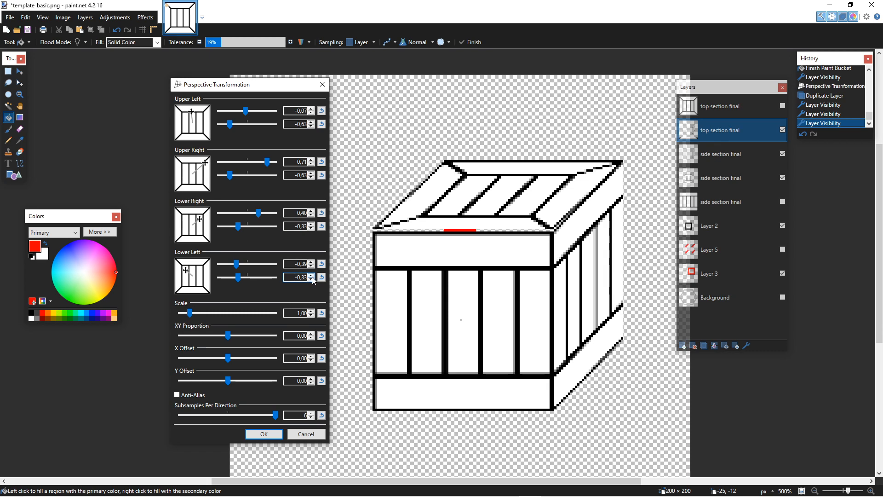
pyautogui.click(312, 276)
pyautogui.click(314, 225)
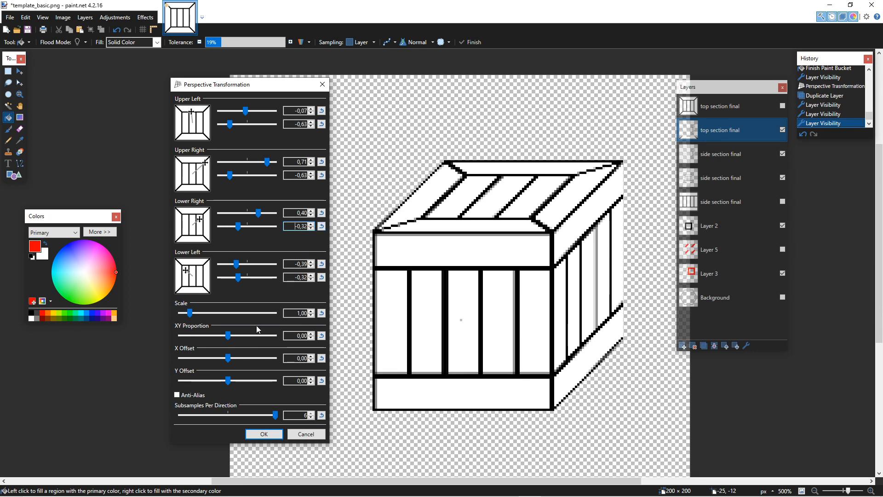
pyautogui.moveTo(234, 334); pyautogui.dragTo(224, 330)
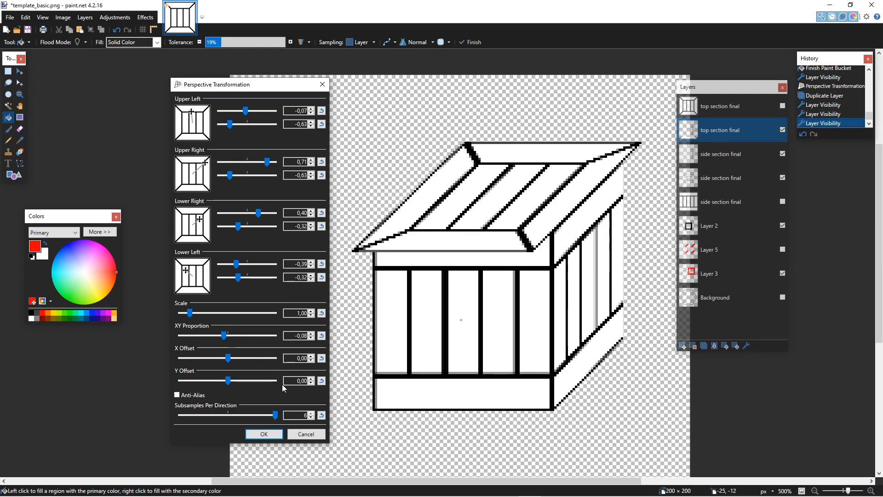
pyautogui.click(321, 336)
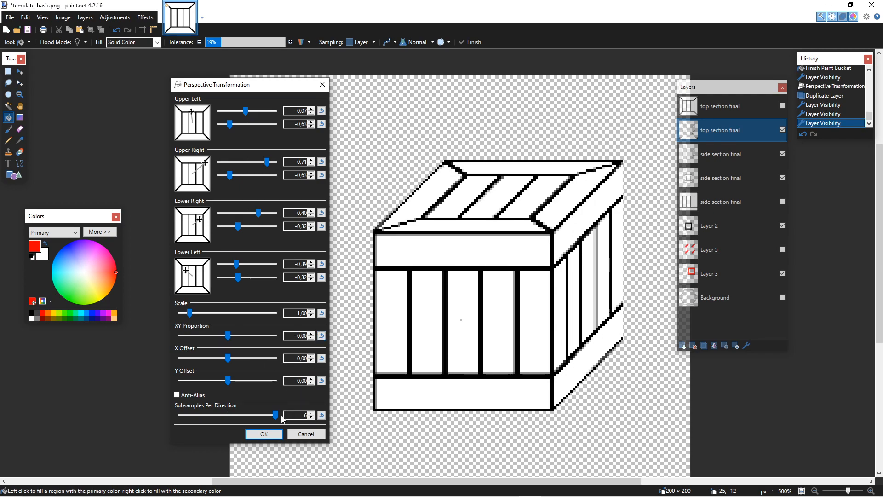
# Step: Apply the perspective transformation to the top face and merge the top and side faces down into the front face's layer
pyautogui.click(264, 433)
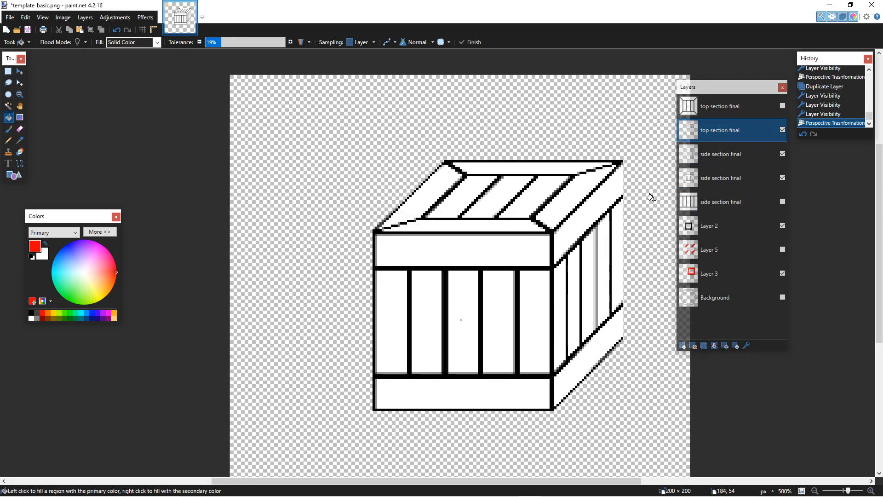
pyautogui.scroll(-6, 538, 235)
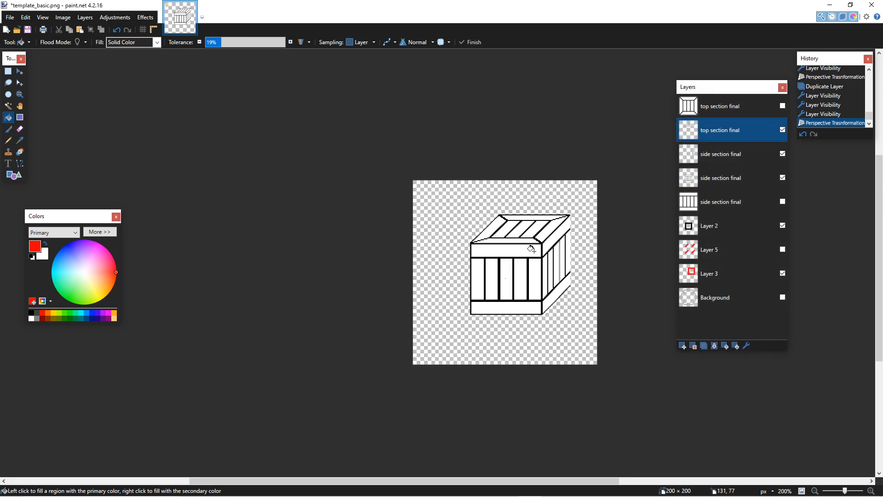
pyautogui.scroll(3, 550, 277)
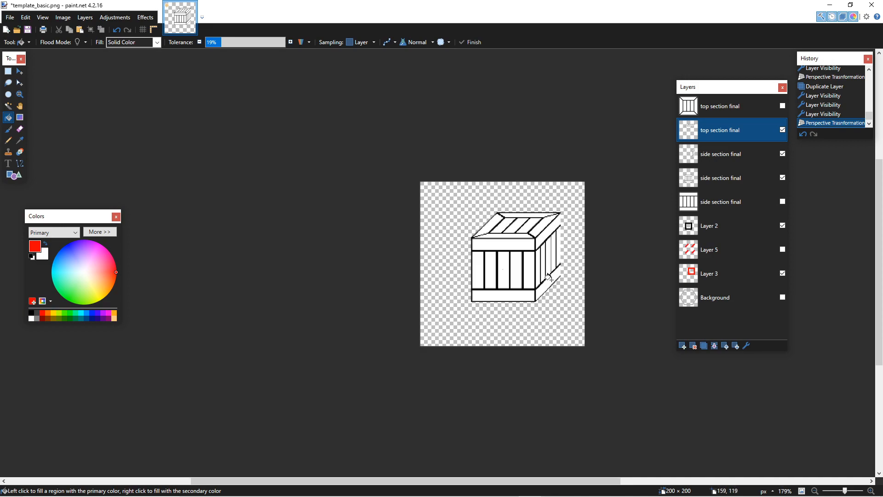
pyautogui.scroll(1, 549, 278)
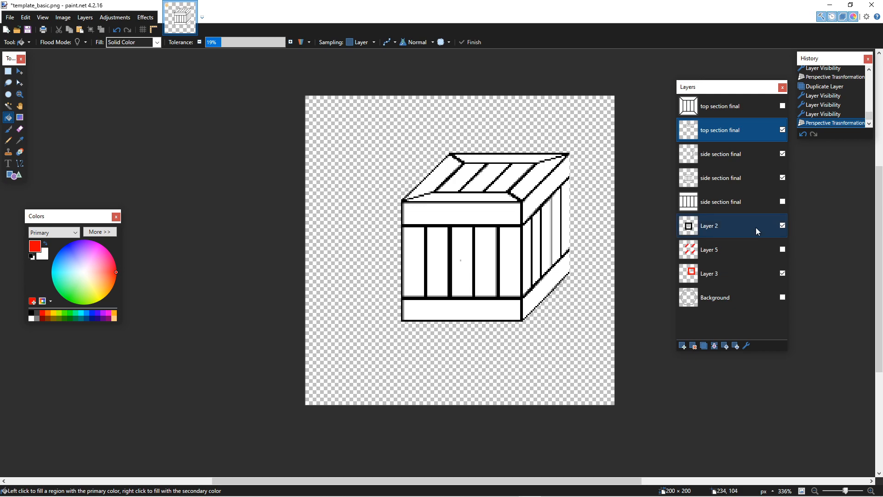
pyautogui.click(714, 345)
pyautogui.click(714, 345)
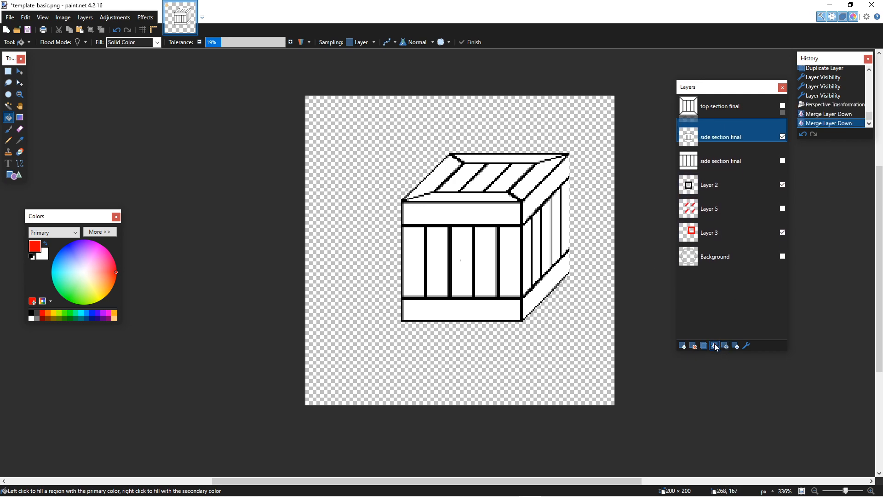
# Step: Move the hidden top section final layer below the merged crate and delete all five leftover layers between the crate and Background
pyautogui.moveTo(723, 106); pyautogui.dragTo(721, 140)
pyautogui.click(697, 348)
pyautogui.click(697, 348)
pyautogui.click(697, 349)
pyautogui.click(696, 348)
pyautogui.click(697, 349)
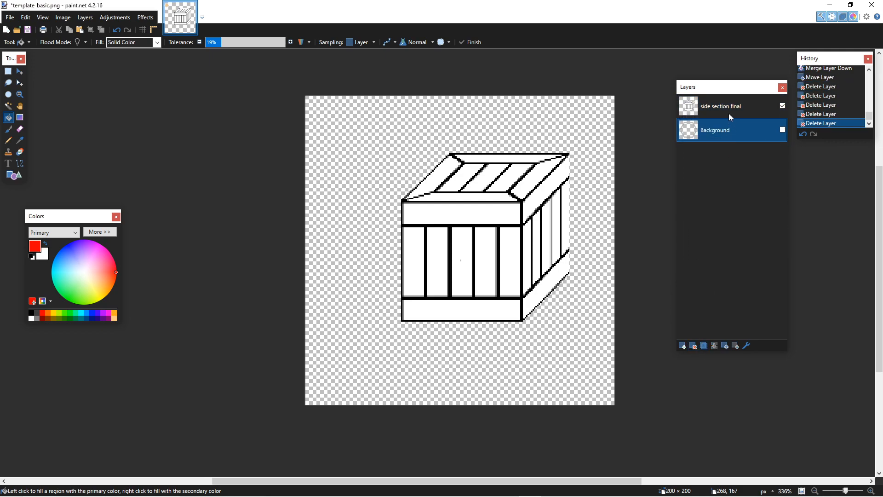
# Step: Show the Background layer with the hexagon frame and select the whole canvas for moving
pyautogui.click(782, 130)
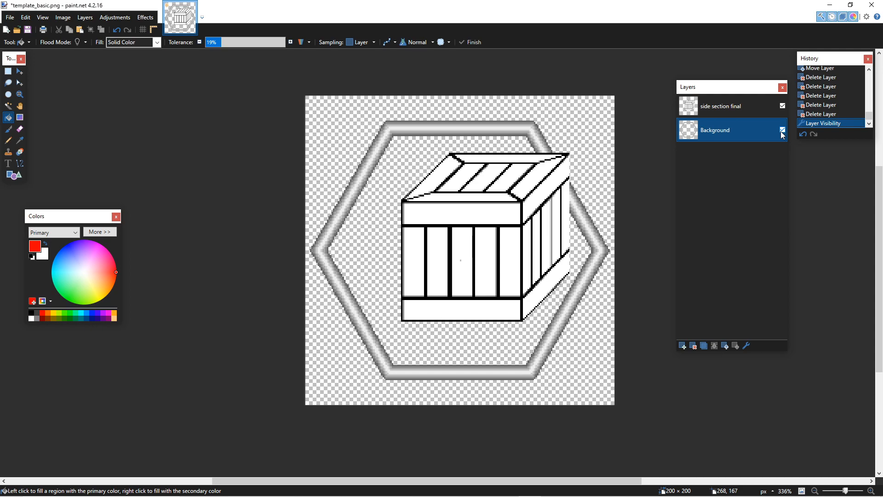
pyautogui.click(4, 74)
pyautogui.hotkey('ctrl', 'a')
pyautogui.press('m')
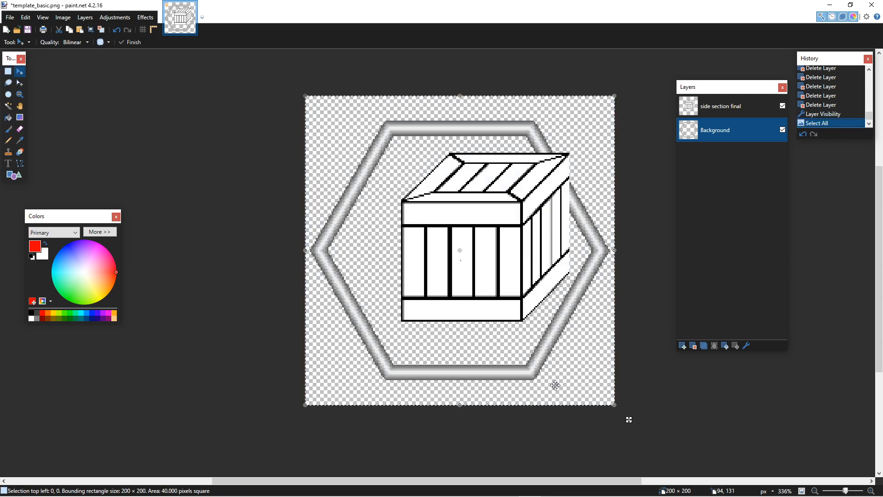
pyautogui.moveTo(587, 357); pyautogui.dragTo(586, 358)
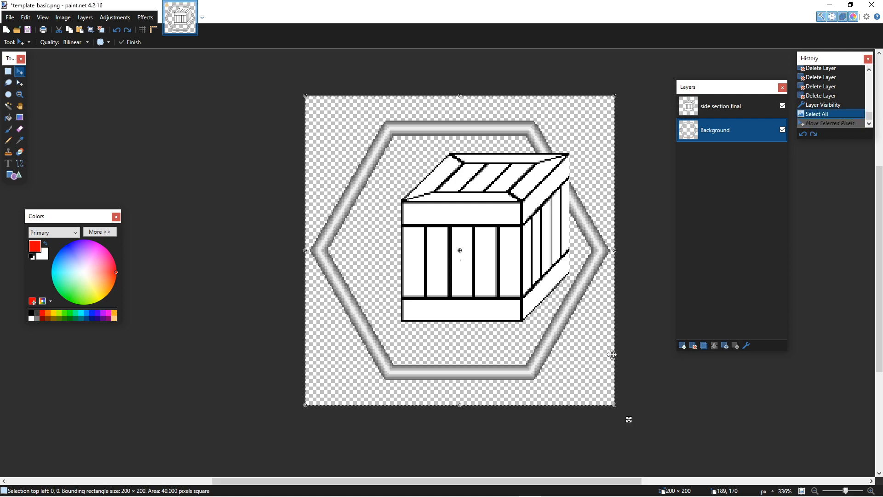
# Step: On the merged crate's layer, shrink the selected pixels to 178 × 178 px, place the crate inside the hexagon, and deselect
pyautogui.click(727, 107)
pyautogui.moveTo(534, 275); pyautogui.dragTo(509, 285)
pyautogui.moveTo(590, 418); pyautogui.dragTo(559, 389)
pyautogui.moveTo(499, 324)
pyautogui.mouseDown()
pyautogui.moveTo(512, 325)
pyautogui.moveTo(509, 335)
pyautogui.mouseUp()
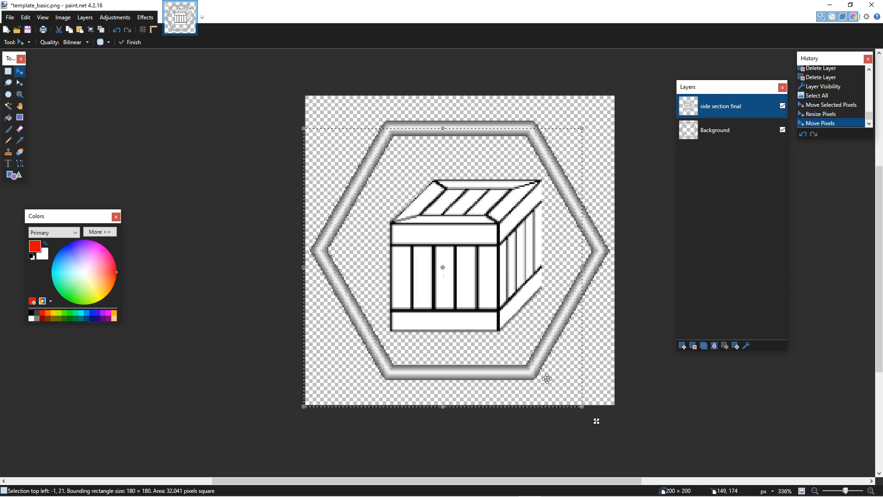
pyautogui.moveTo(581, 406); pyautogui.dragTo(578, 409)
pyautogui.scroll(1, 517, 311)
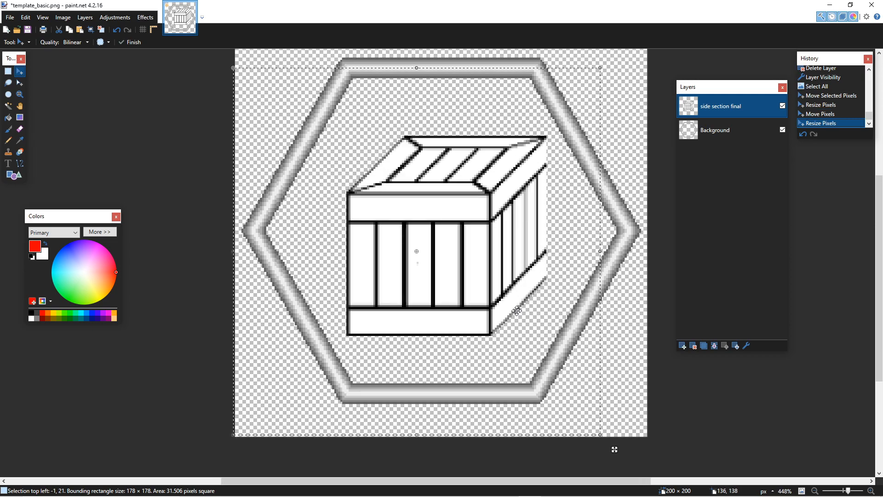
pyautogui.click(7, 71)
pyautogui.hotkey('ctrl', 'd')
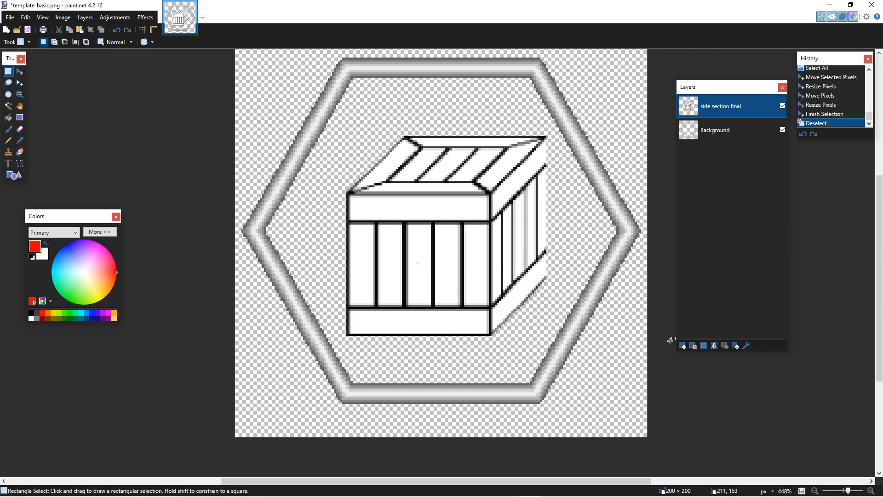
# Step: Add a new layer above the crate and set the primary colour to cyan for a gradient
pyautogui.click(684, 349)
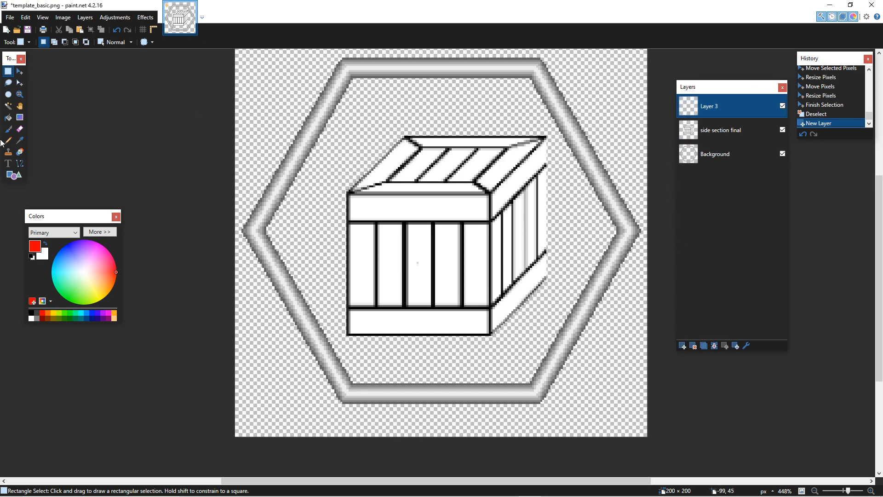
pyautogui.click(19, 117)
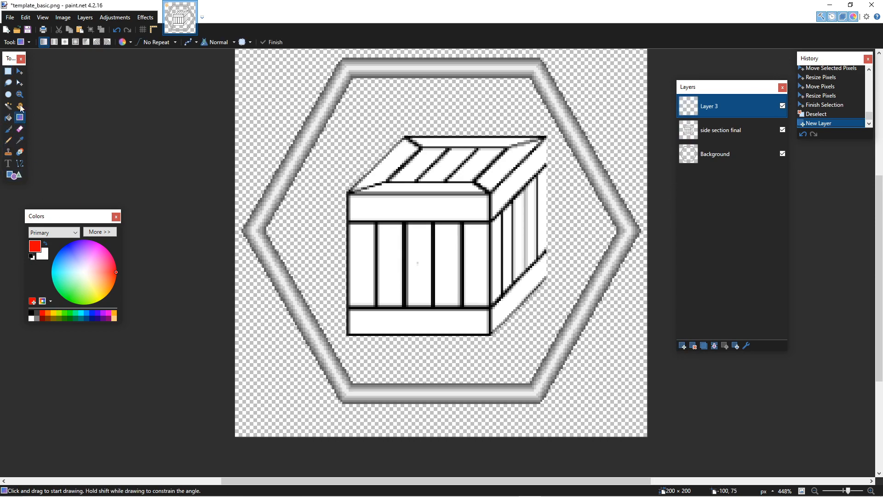
pyautogui.click(82, 311)
# Step: Try a cyan-to-white gradient across the whole new layer placed beneath Background, and undo both the gradient and the layer move
pyautogui.moveTo(369, 115); pyautogui.dragTo(461, 327)
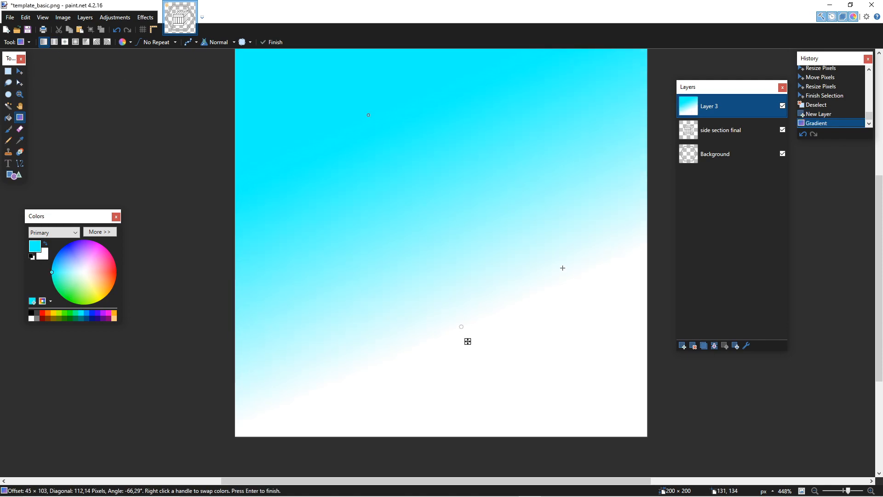
pyautogui.moveTo(717, 107); pyautogui.dragTo(728, 159)
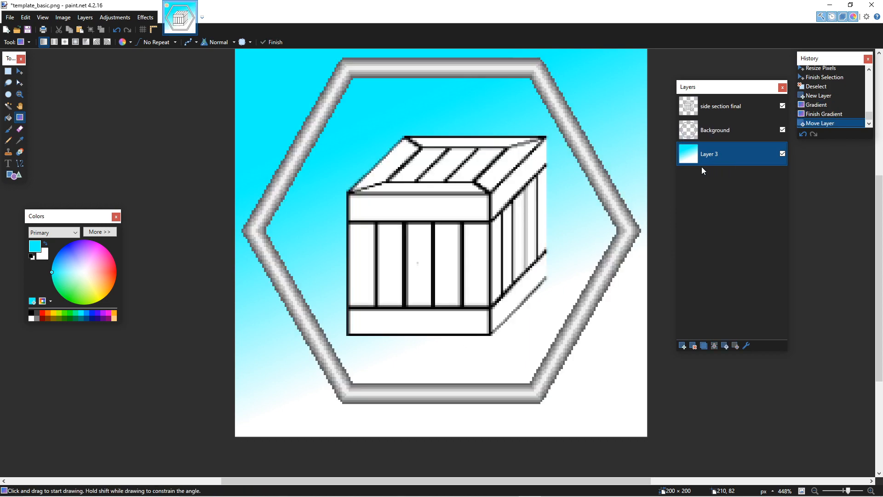
pyautogui.hotkey('ctrl', 'z')
pyautogui.hotkey('ctrl', 'z')
pyautogui.hotkey('ctrl', 'z')
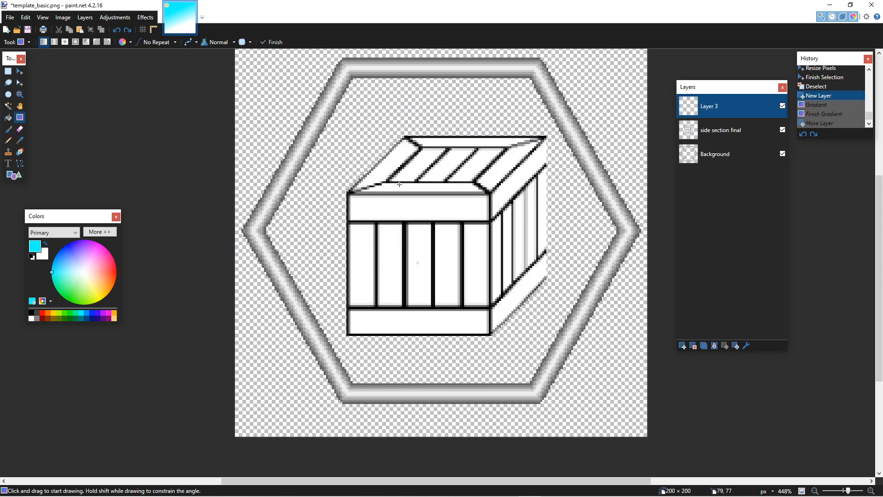
# Step: Select the hexagon's interior on the Background layer with the Magic Wand and make Layer 3 active
pyautogui.click(8, 106)
pyautogui.click(715, 154)
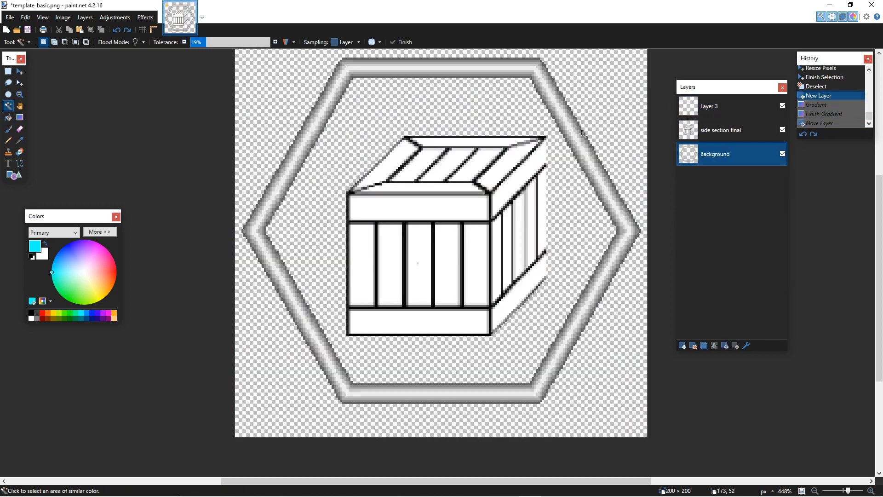
pyautogui.click(467, 106)
pyautogui.click(719, 108)
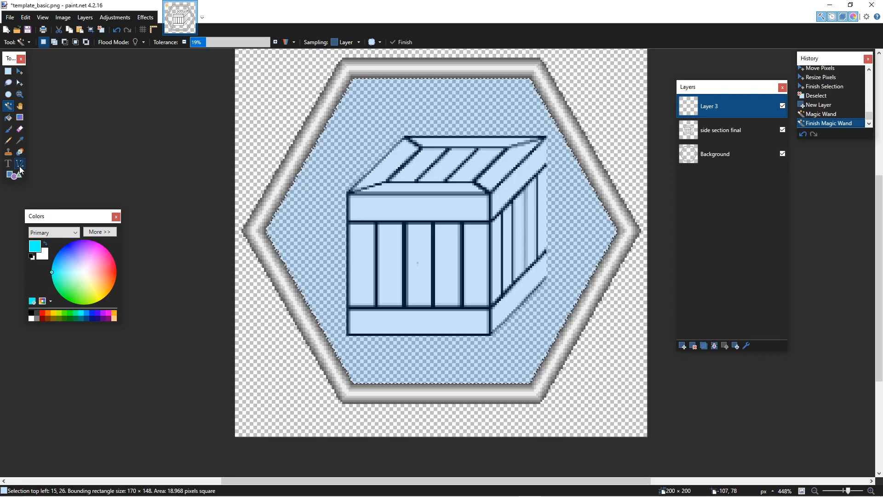
# Step: Fill the hexagon selection with a diagonal cyan-to-white gradient and move Layer 3 beneath the crate layer
pyautogui.click(20, 117)
pyautogui.moveTo(369, 103); pyautogui.dragTo(488, 312)
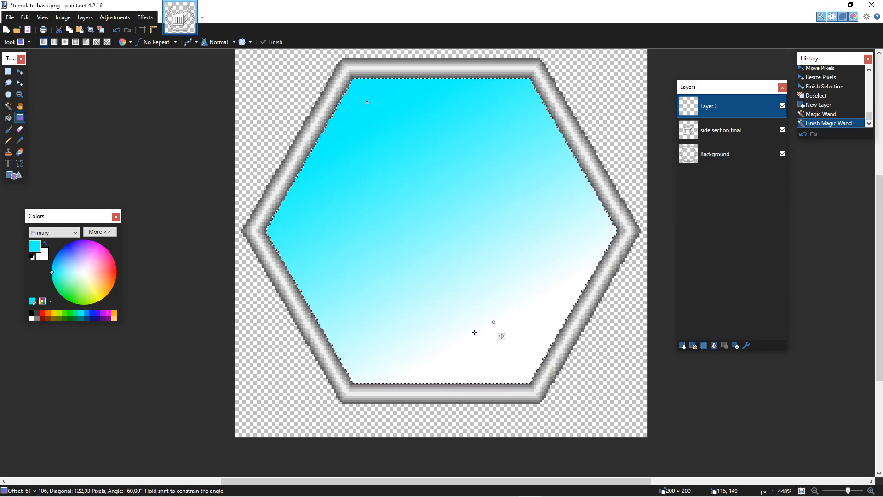
pyautogui.moveTo(695, 115); pyautogui.dragTo(703, 127)
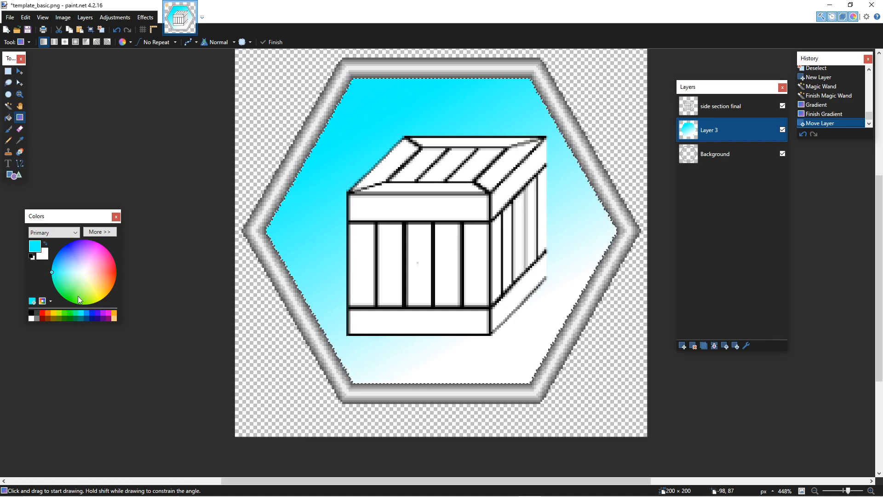
# Step: Redraw the hexagon's gradient at -60° from cyan to pale cyan C6FFFF, starting just outside the frame's upper-left corner, and add a layer above
pyautogui.click(96, 232)
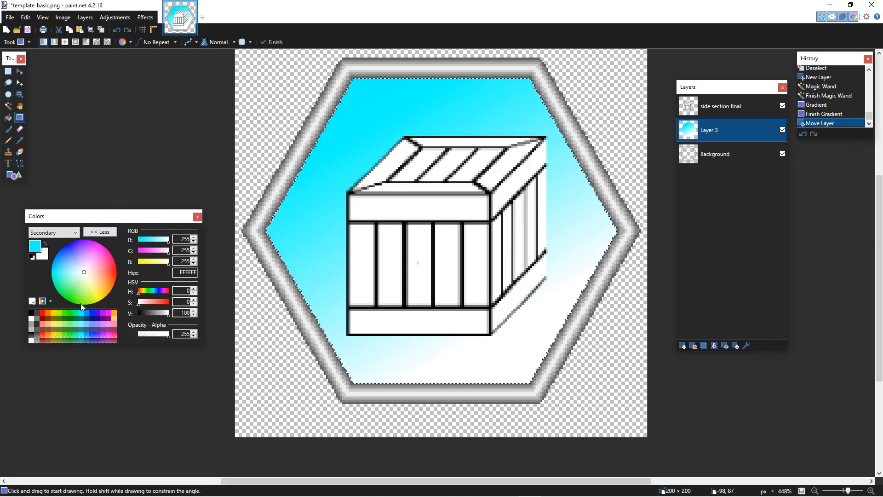
pyautogui.click(80, 313)
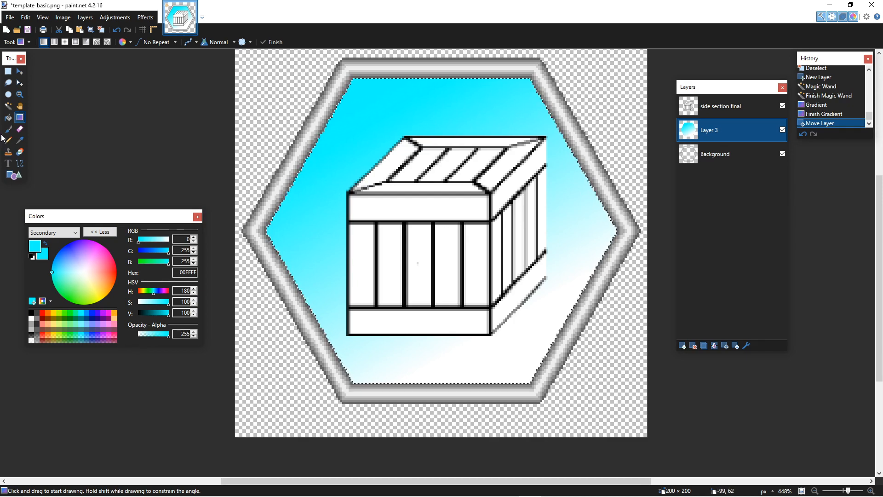
pyautogui.moveTo(356, 117); pyautogui.dragTo(497, 365)
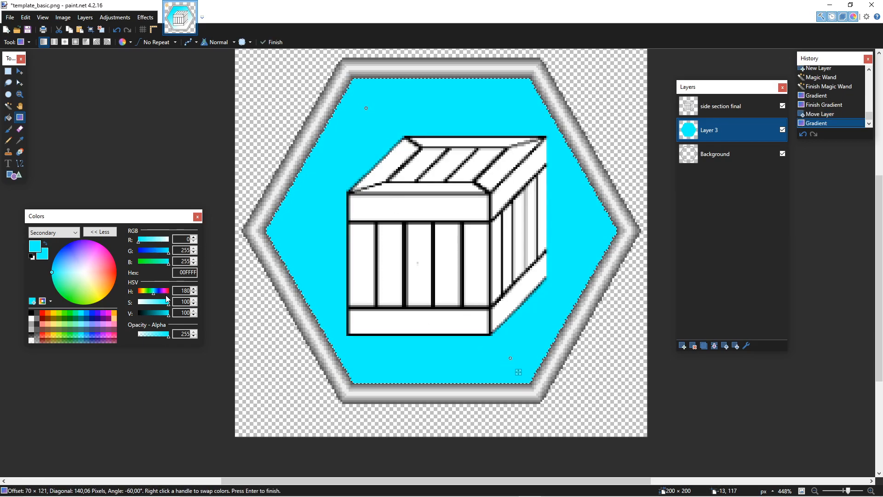
pyautogui.moveTo(165, 307); pyautogui.dragTo(145, 307)
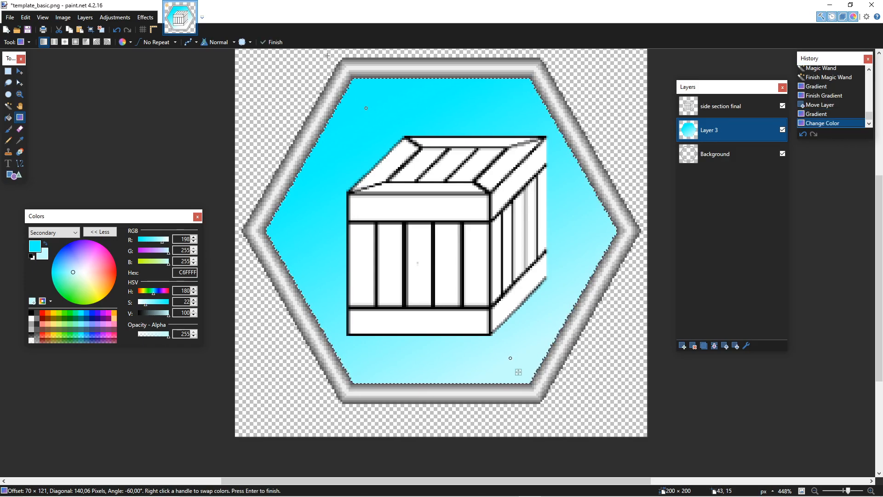
pyautogui.moveTo(366, 108); pyautogui.dragTo(331, 57)
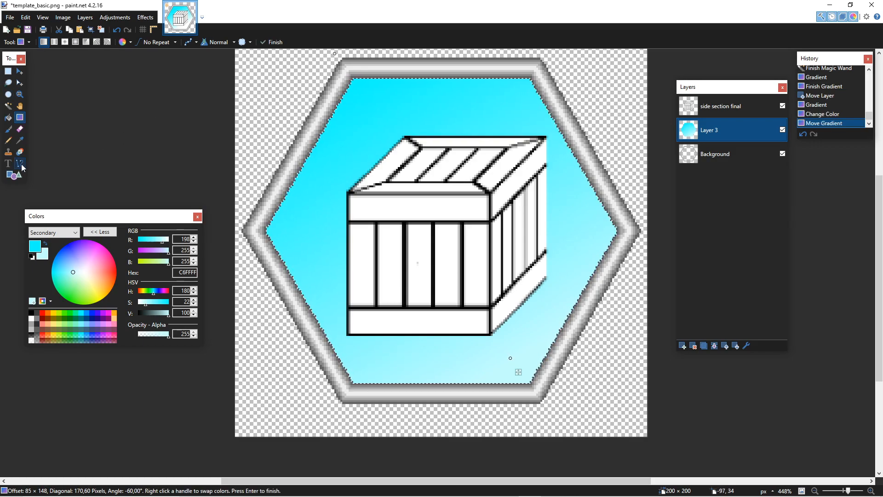
pyautogui.click(683, 346)
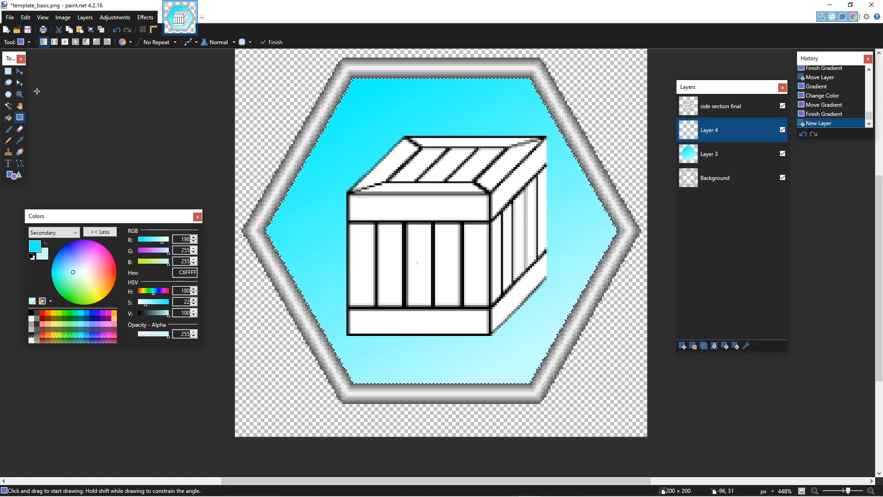
pyautogui.click(145, 17)
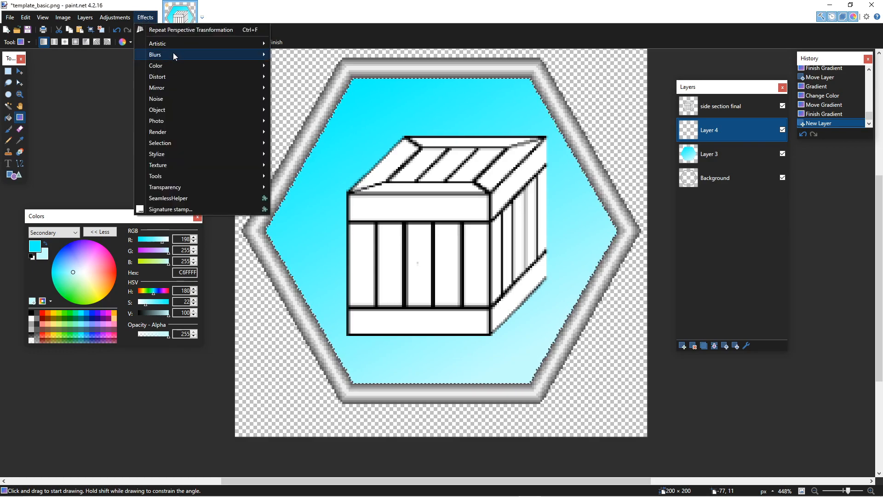
pyautogui.moveTo(169, 132)
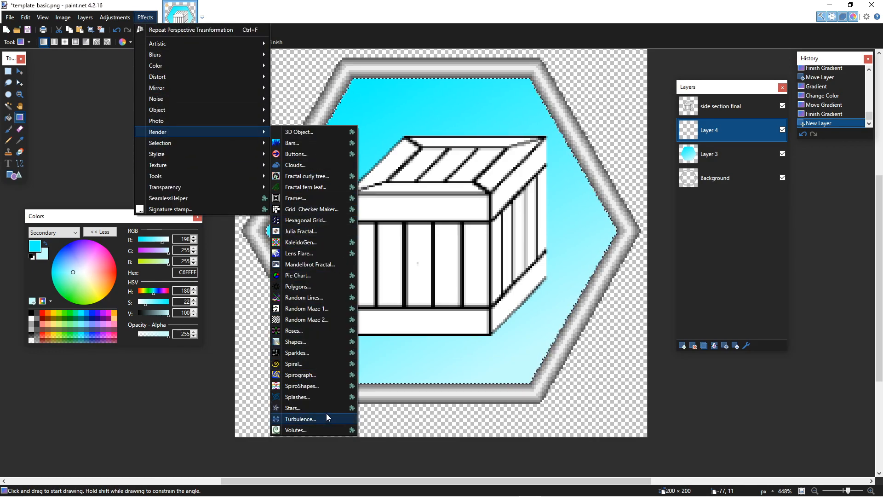
pyautogui.click(302, 168)
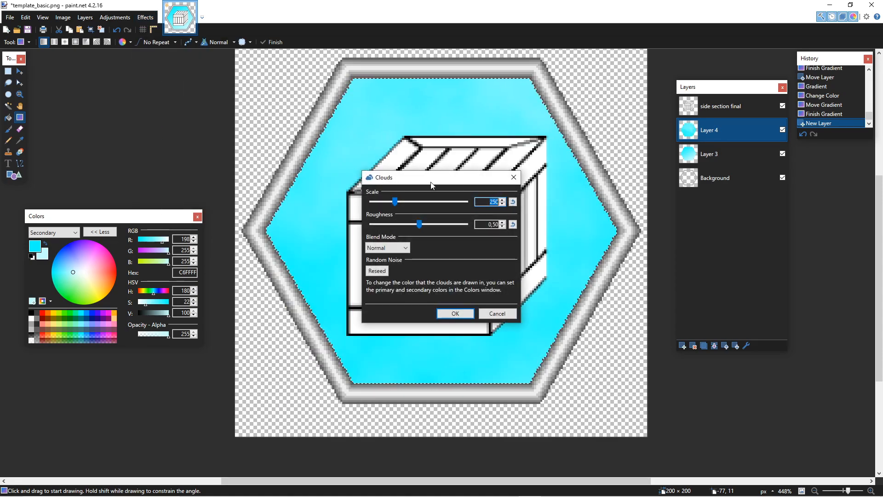
pyautogui.moveTo(413, 177); pyautogui.dragTo(558, 181)
pyautogui.click(642, 317)
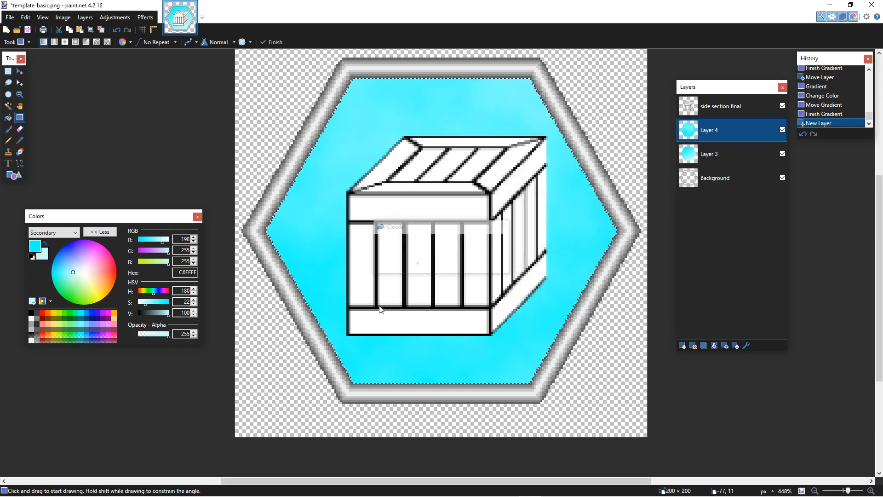
# Step: Set the primary colour to white and the secondary colour to cyan 00FFFF with an opacity of 0
pyautogui.click(31, 258)
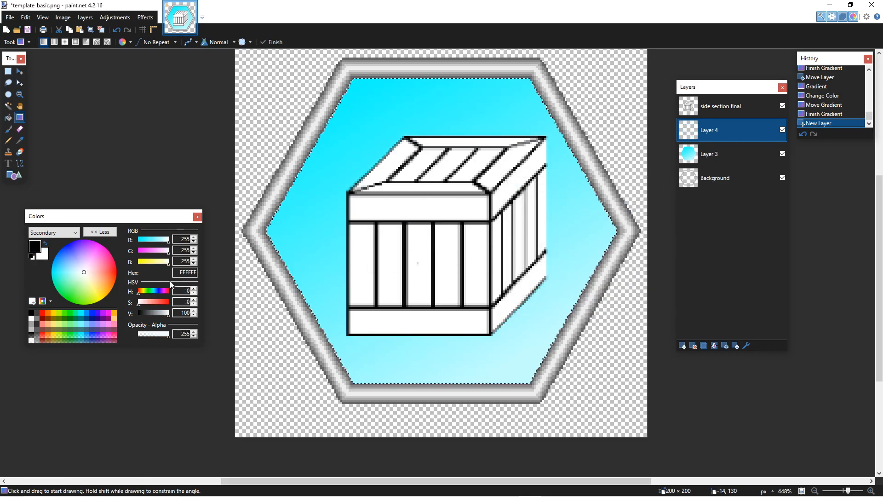
pyautogui.click(35, 247)
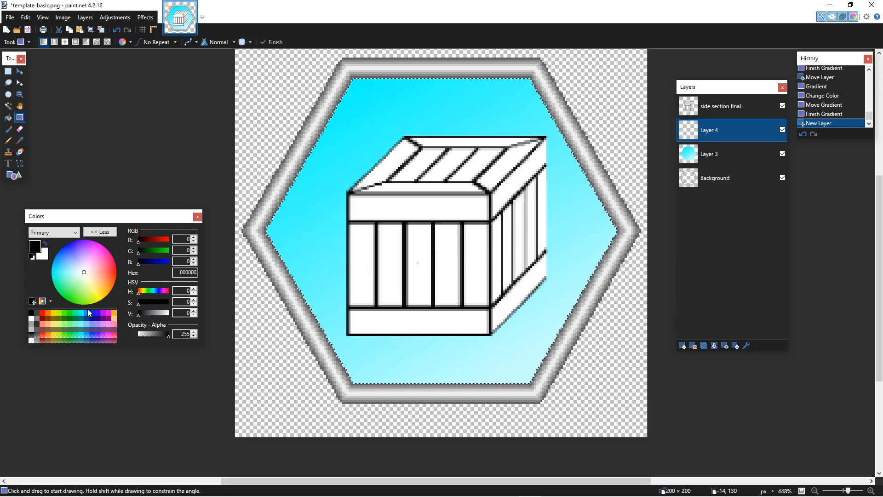
pyautogui.click(81, 314)
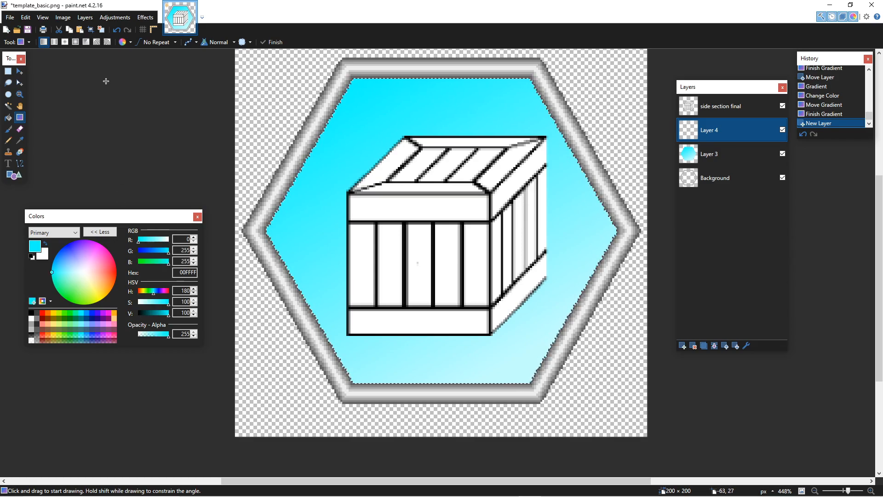
pyautogui.click(144, 17)
pyautogui.click(143, 17)
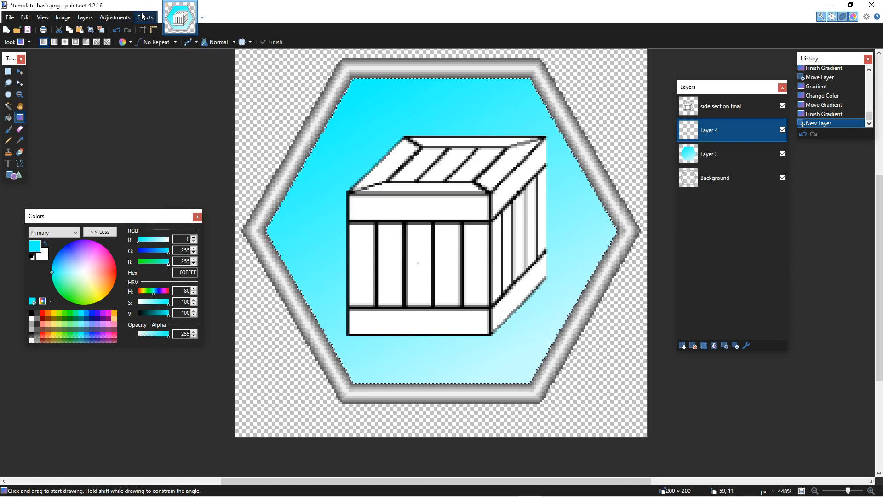
pyautogui.click(40, 258)
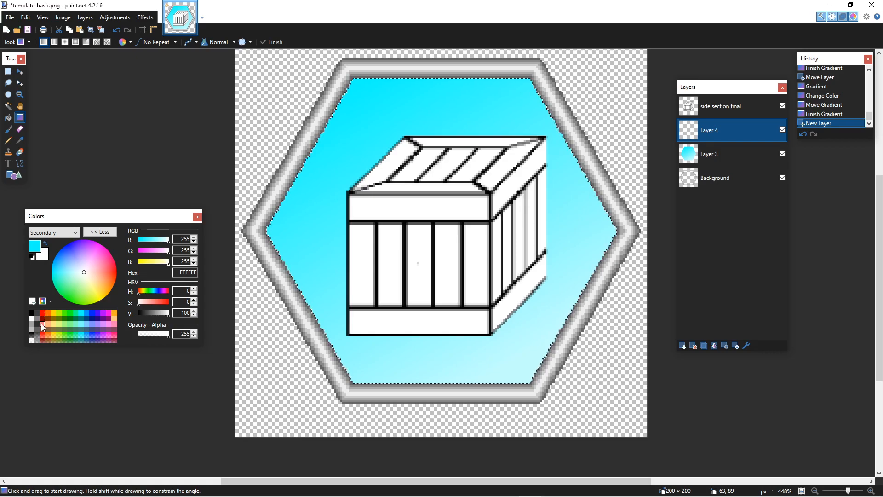
pyautogui.click(46, 245)
pyautogui.click(43, 256)
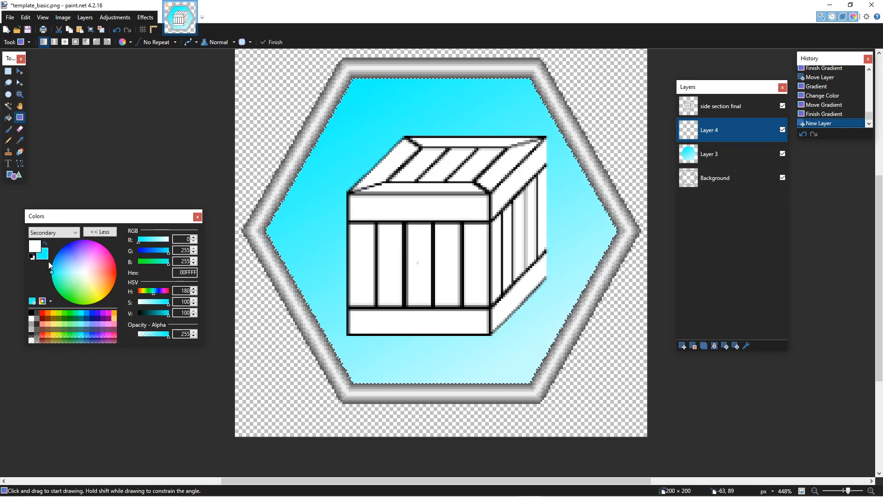
pyautogui.moveTo(166, 335); pyautogui.dragTo(129, 336)
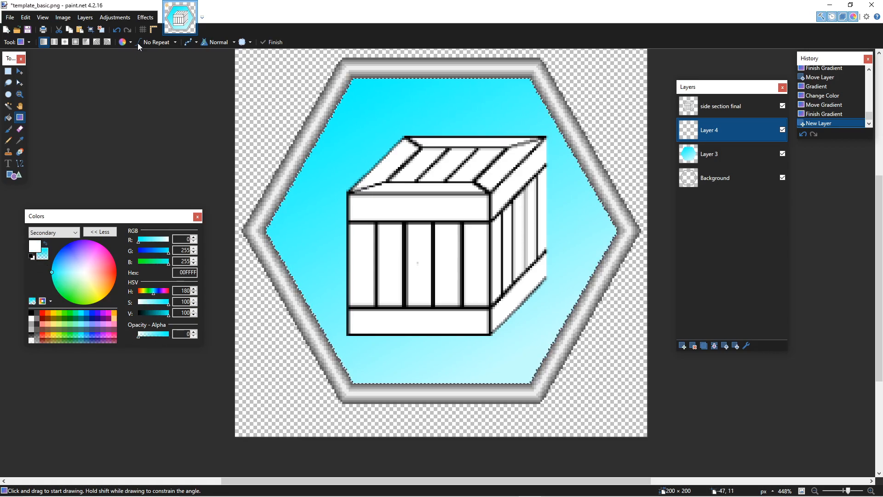
pyautogui.click(137, 18)
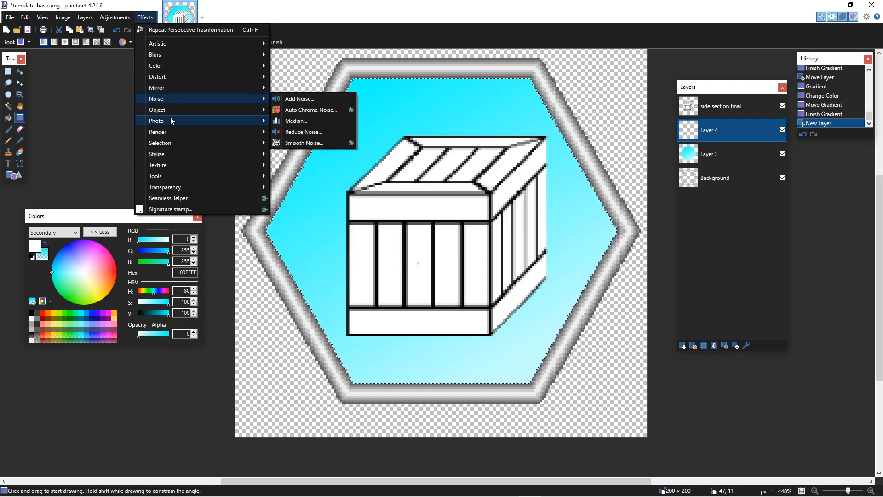
pyautogui.moveTo(165, 131)
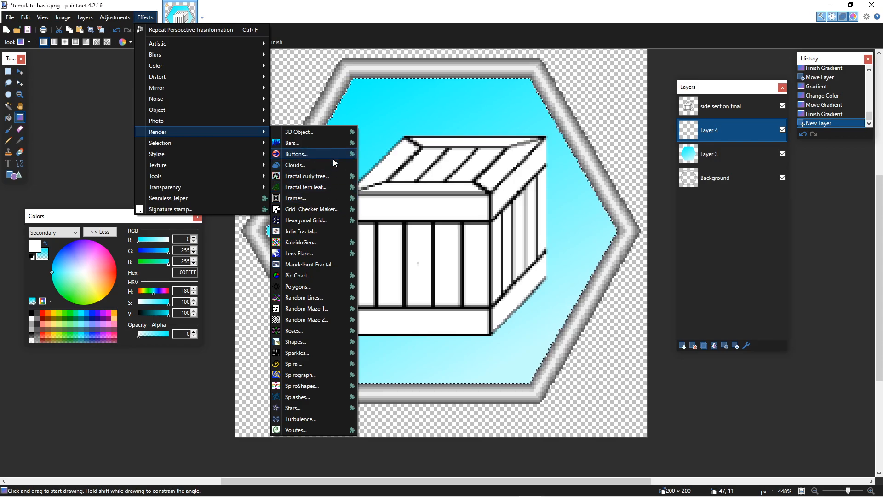
pyautogui.click(332, 165)
pyautogui.moveTo(396, 177); pyautogui.dragTo(476, 188)
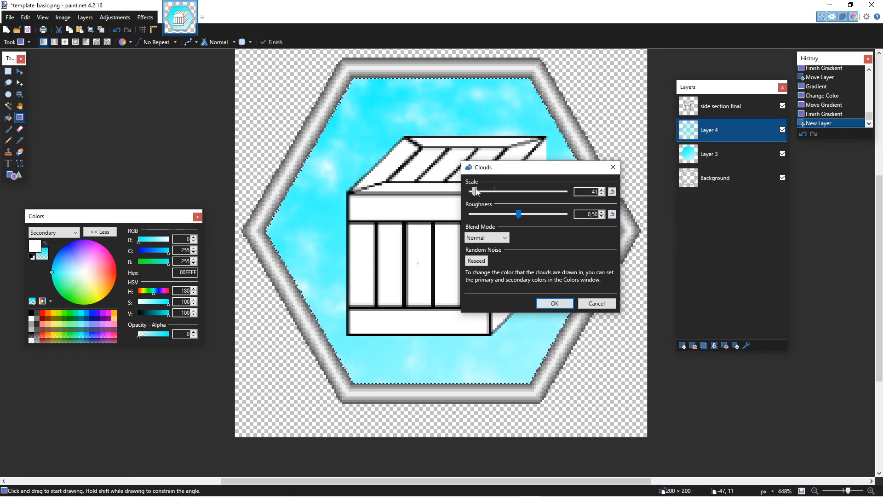
pyautogui.moveTo(520, 212); pyautogui.dragTo(481, 213)
pyautogui.click(612, 215)
pyautogui.click(613, 191)
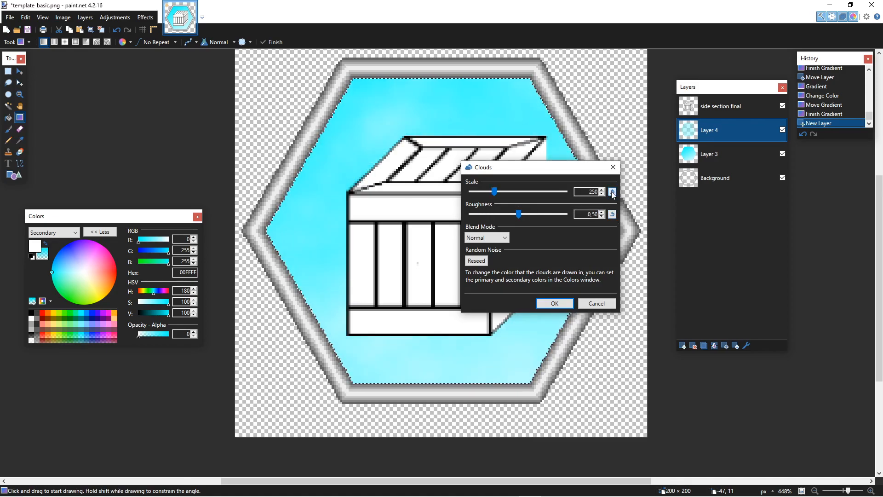
pyautogui.click(598, 303)
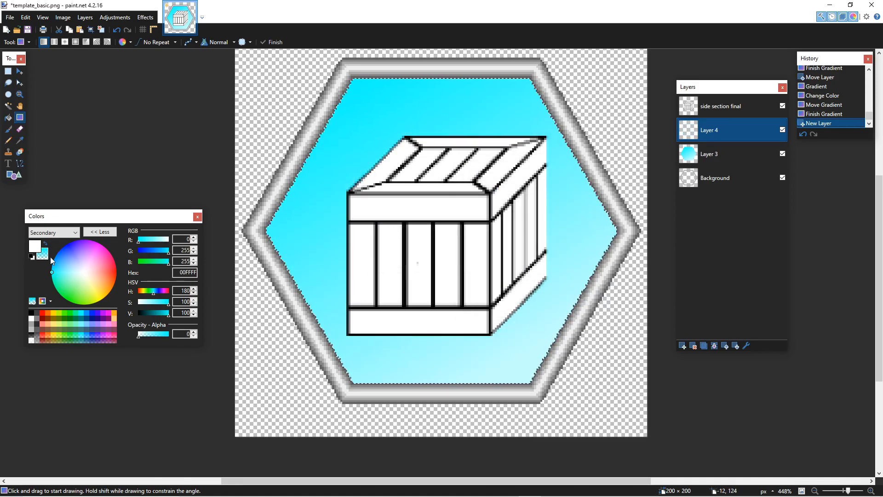
# Step: Make the secondary colour white FFFFFF at opacity 100, then try Clouds at scale 109 on Layer 4 and cancel the effect
pyautogui.moveTo(154, 240); pyautogui.dragTo(169, 240)
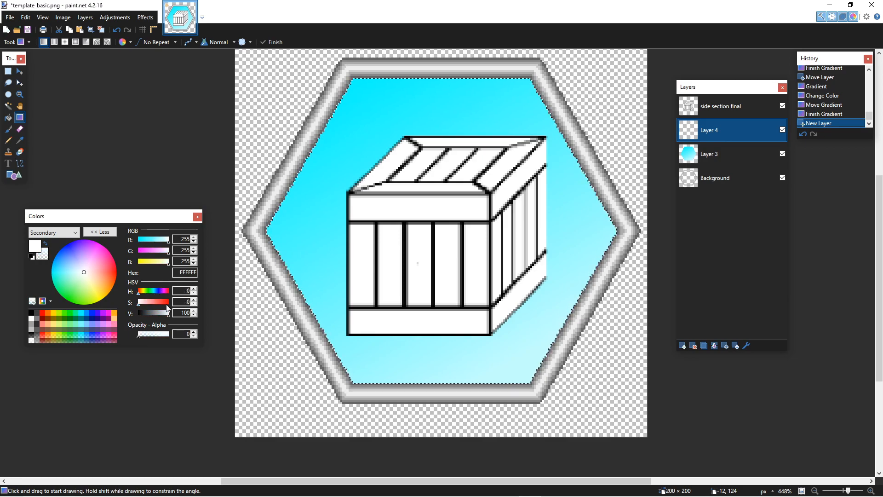
pyautogui.moveTo(151, 333); pyautogui.dragTo(154, 333)
pyautogui.click(145, 17)
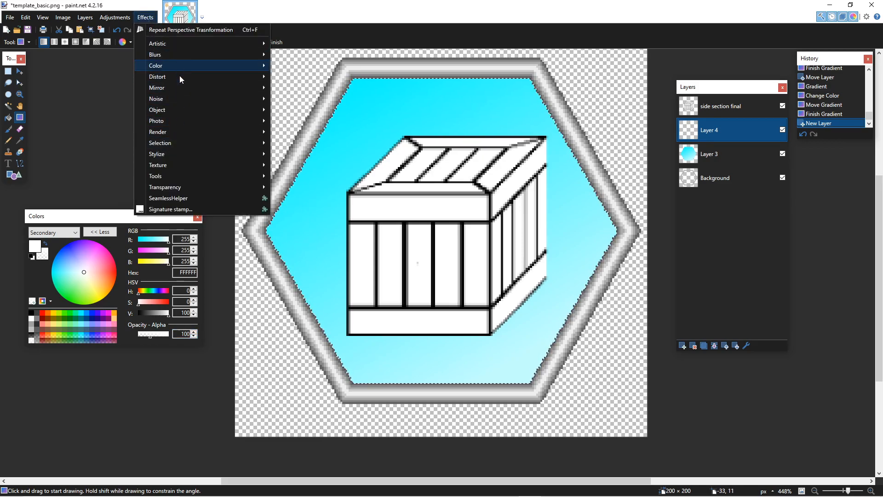
pyautogui.moveTo(179, 78)
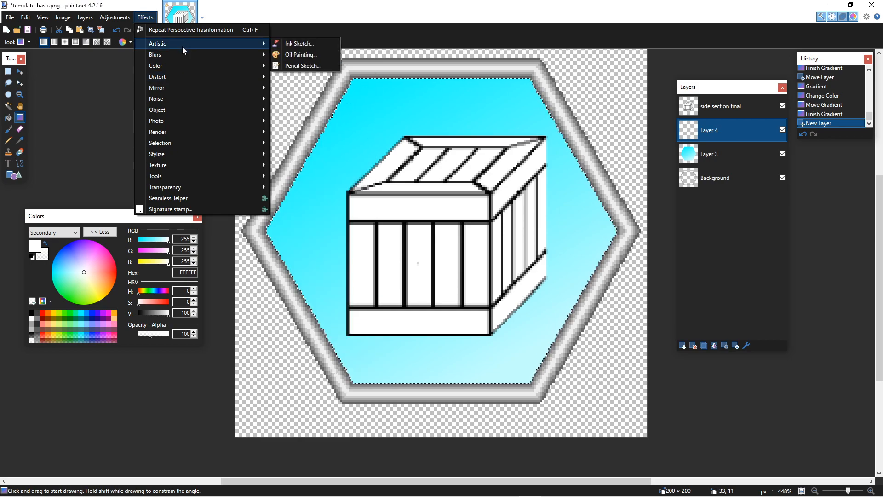
pyautogui.moveTo(171, 119)
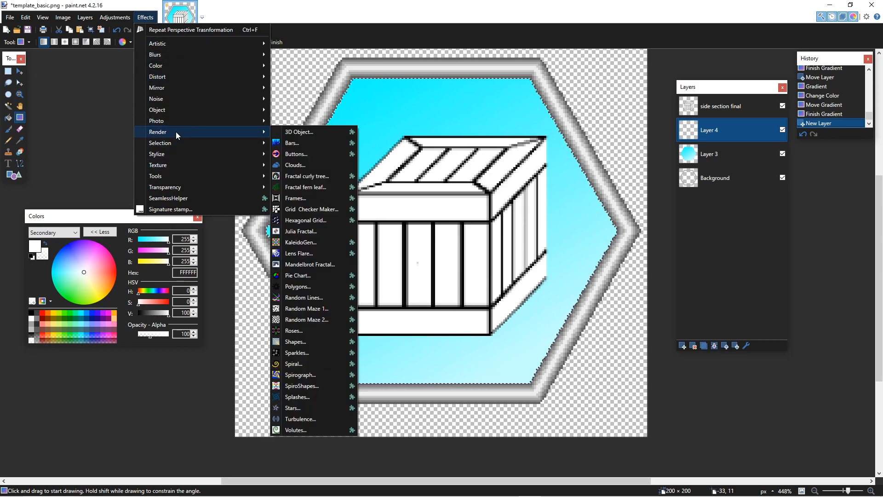
pyautogui.click(307, 166)
pyautogui.moveTo(422, 178); pyautogui.dragTo(685, 182)
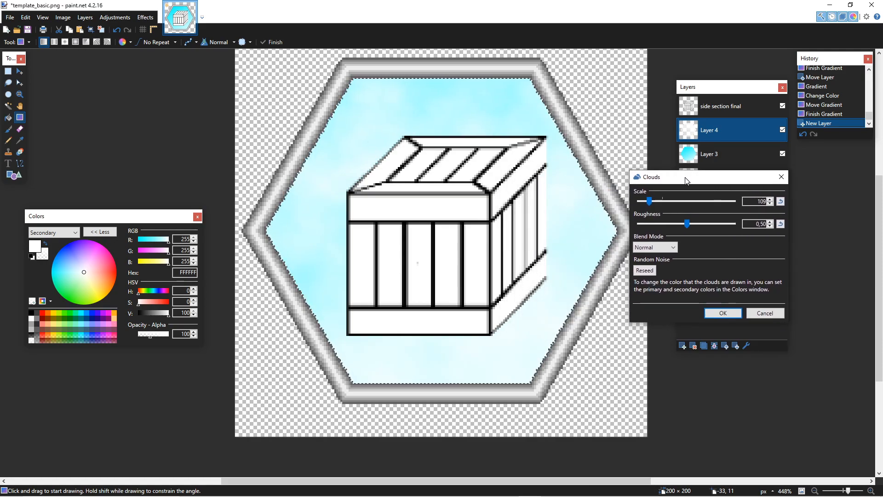
pyautogui.click(762, 313)
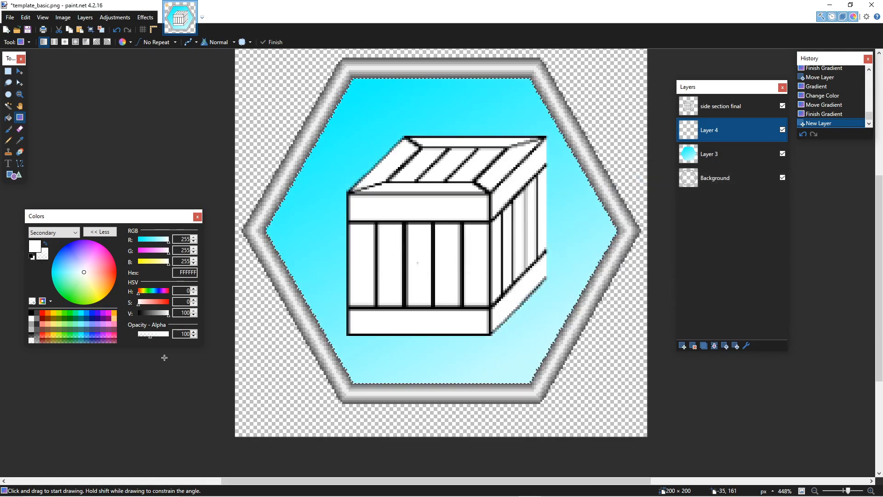
# Step: Lower the opacity of the white secondary colour to 50
pyautogui.moveTo(159, 339); pyautogui.dragTo(145, 341)
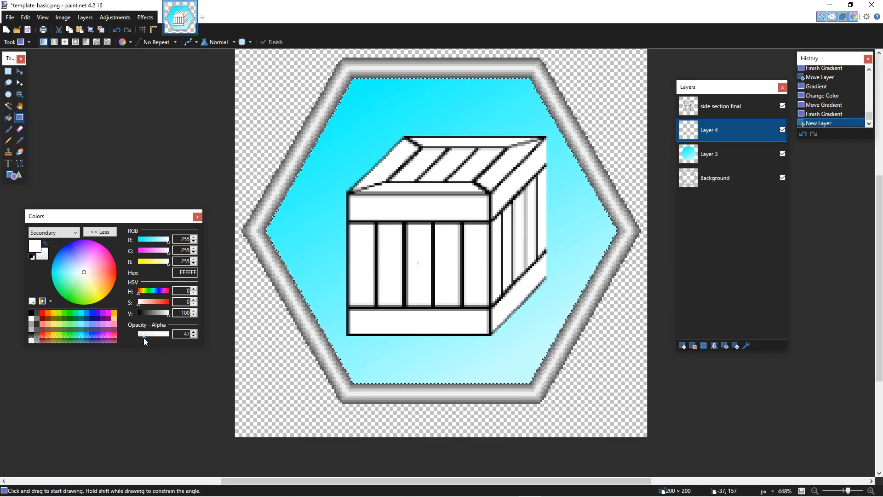
pyautogui.click(193, 332)
pyautogui.click(194, 332)
pyautogui.click(194, 333)
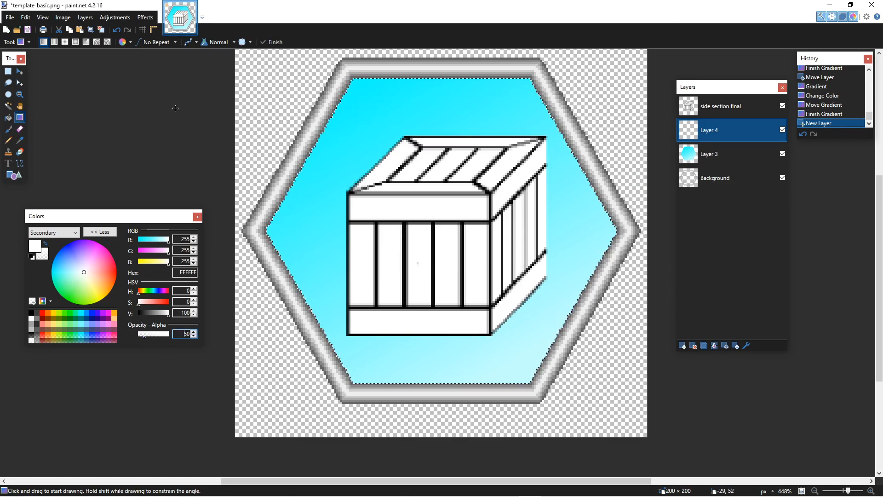
# Step: Render Clouds inside the hexagon selection on Layer 4 with a scale smaller than the default 250
pyautogui.click(145, 17)
pyautogui.moveTo(174, 131)
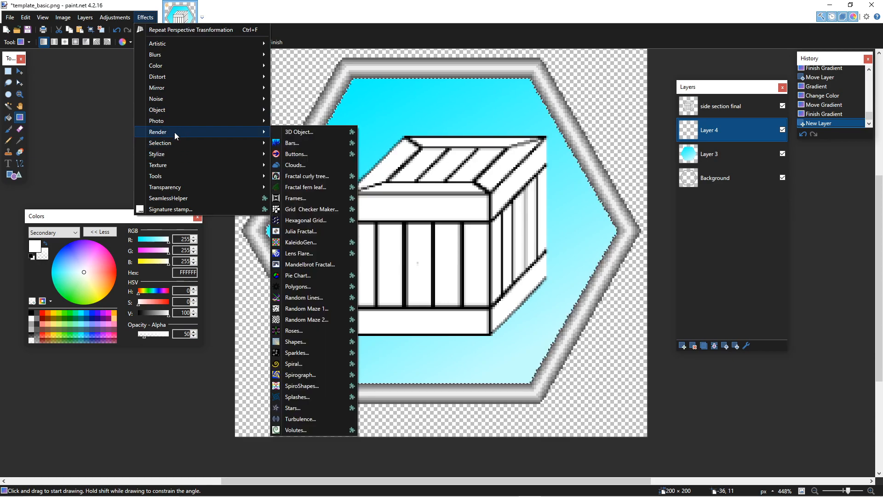
pyautogui.click(311, 162)
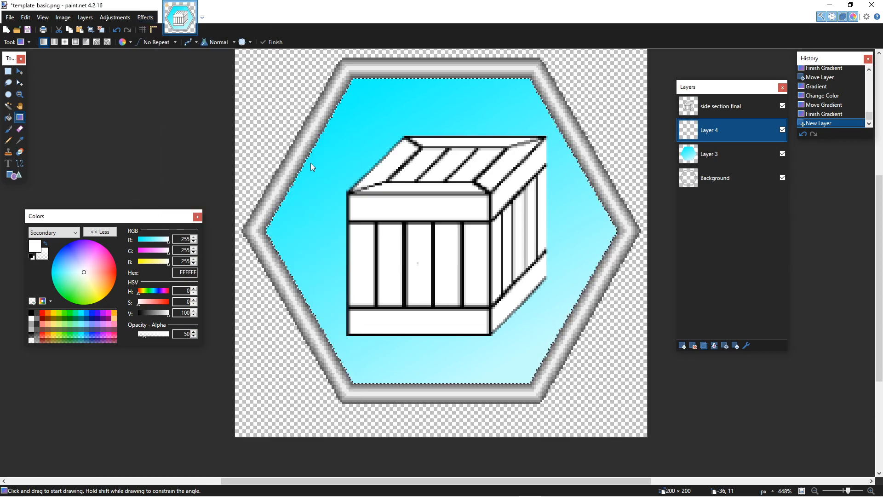
pyautogui.moveTo(423, 182); pyautogui.dragTo(568, 187)
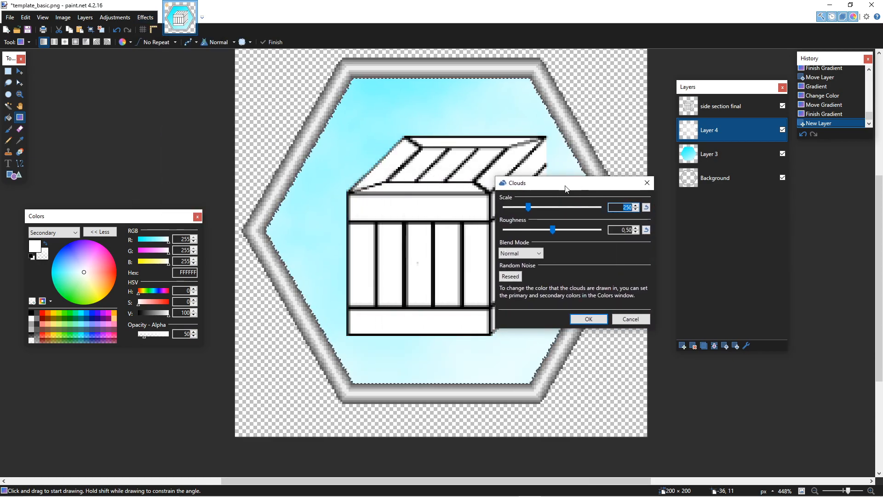
pyautogui.moveTo(528, 207); pyautogui.dragTo(517, 209)
pyautogui.moveTo(517, 209); pyautogui.dragTo(645, 187)
pyautogui.click(692, 315)
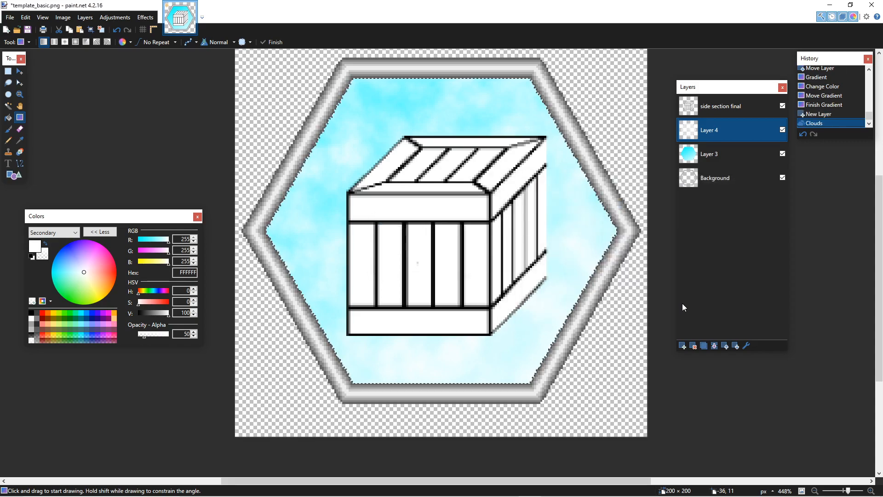
# Step: Activate the Line/Curve tool and reset the colours to primary black and secondary white
pyautogui.click(713, 159)
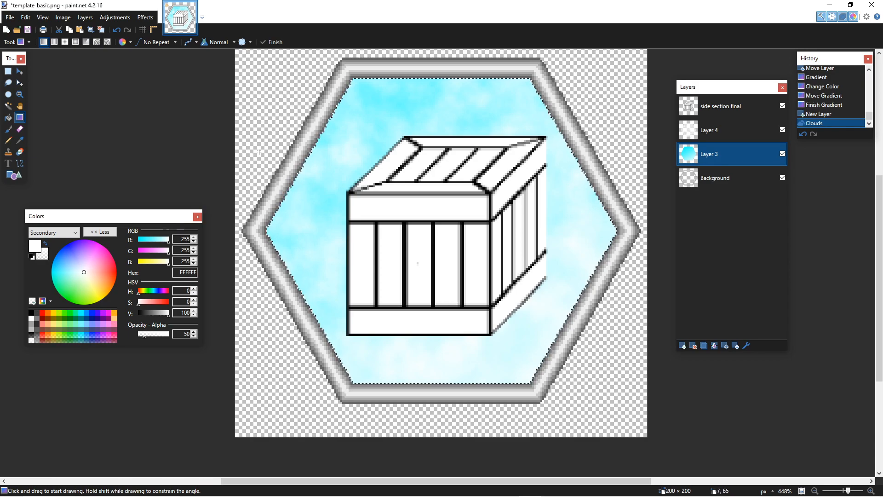
pyautogui.scroll(1, 520, 130)
pyautogui.scroll(2, 520, 130)
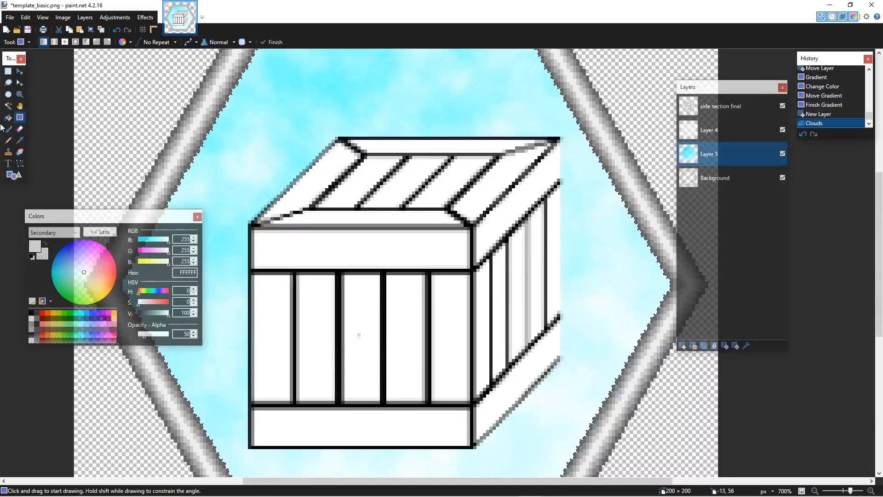
pyautogui.click(20, 163)
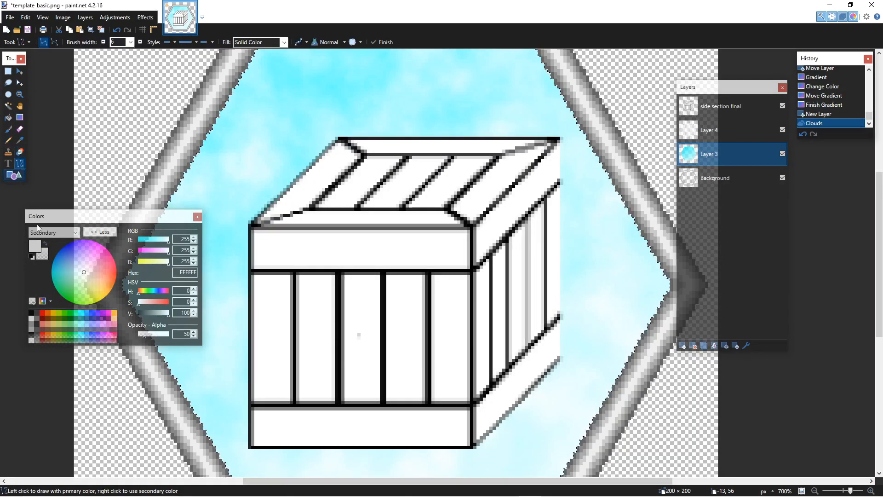
pyautogui.click(32, 257)
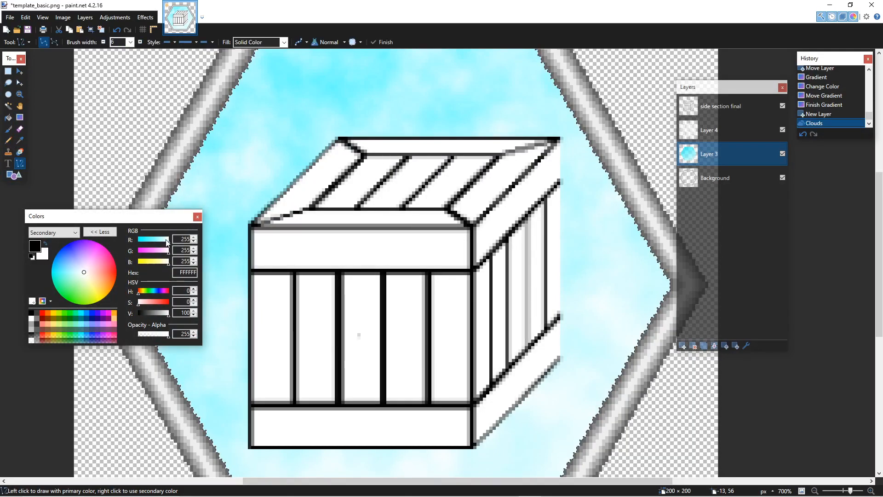
# Step: Merge the clouds on Layer 4 down into Layer 3
pyautogui.click(763, 110)
pyautogui.click(734, 137)
pyautogui.click(714, 345)
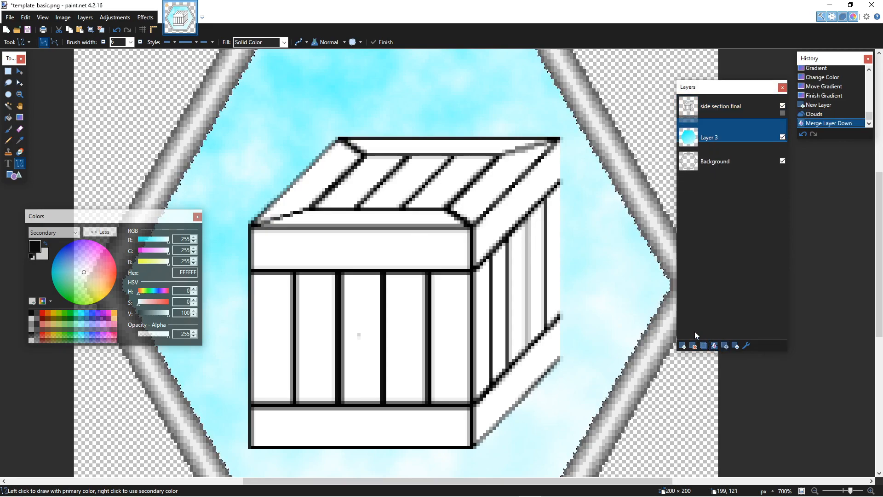
# Step: Try a near-vertical line about 40 pixels long on Layer 3, over the faded plank line of the crate's side face
pyautogui.click(8, 71)
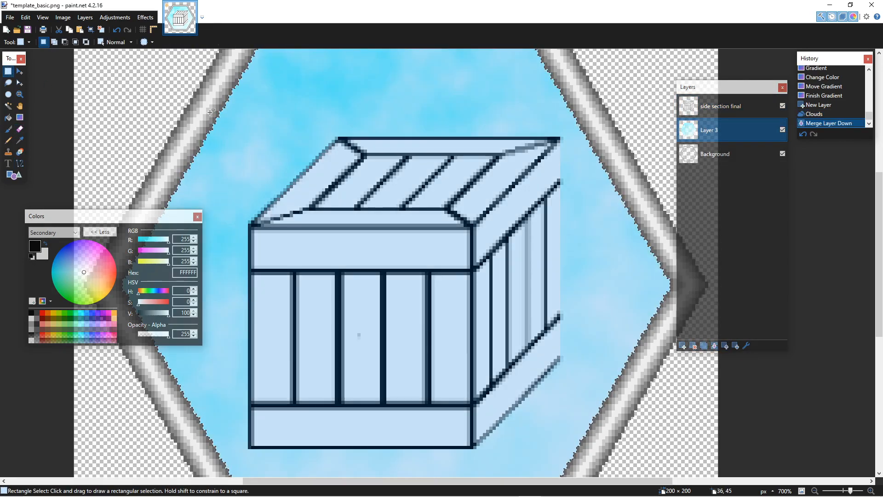
pyautogui.click(17, 165)
pyautogui.scroll(-1, 432, 367)
pyautogui.scroll(-1, 432, 390)
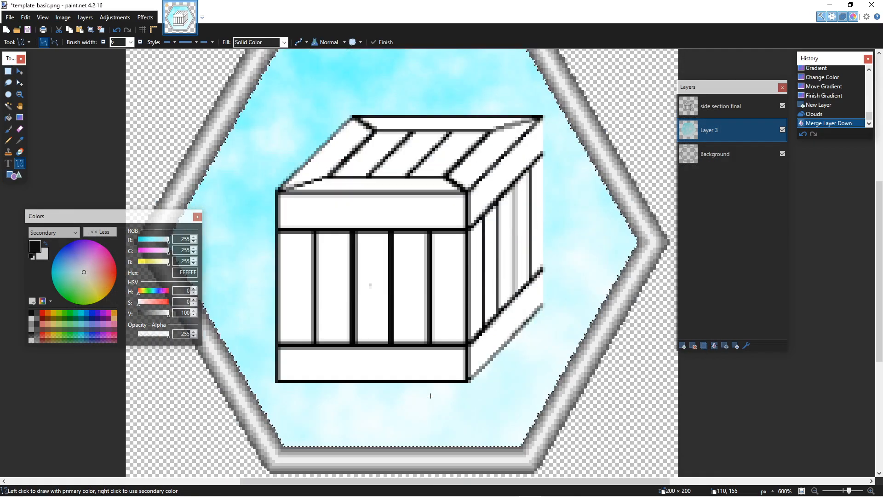
pyautogui.scroll(2, 437, 401)
pyautogui.moveTo(482, 483); pyautogui.dragTo(507, 482)
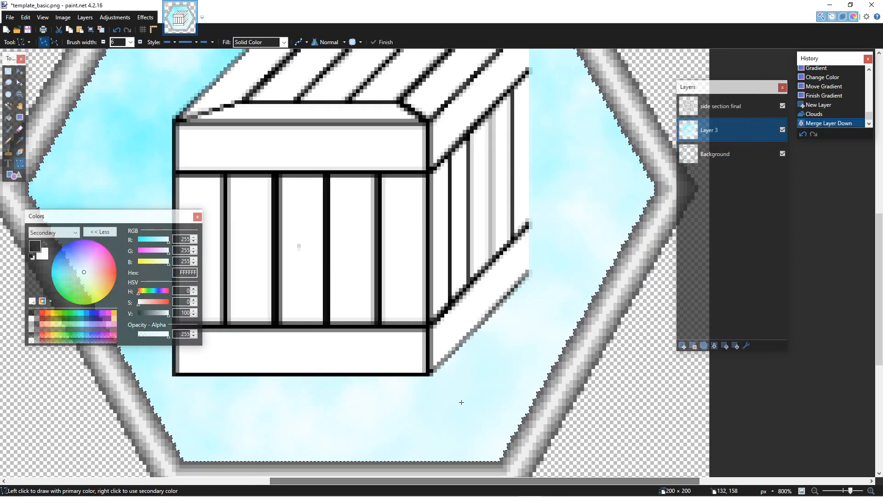
pyautogui.scroll(1, 461, 402)
pyautogui.moveTo(490, 166); pyautogui.dragTo(494, 310)
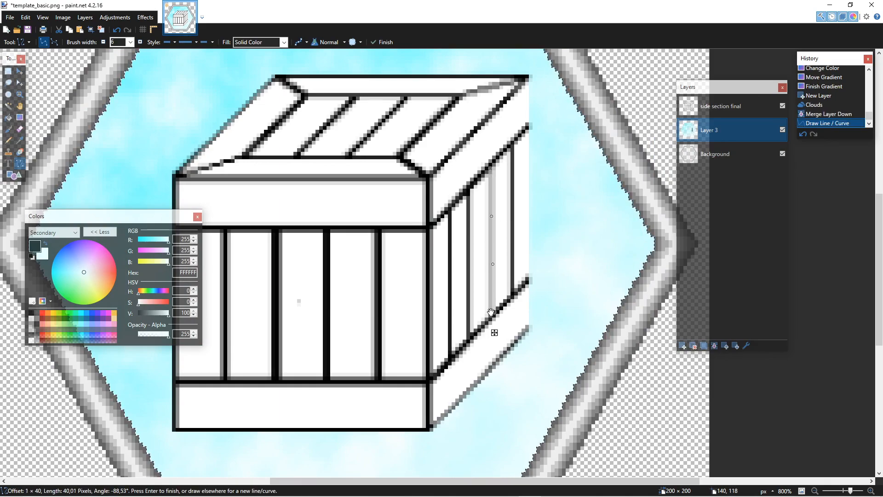
# Step: On the side section final layer, draw a vertical 42-pixel black line of width 1 over the crate's faded side plank line
pyautogui.click(719, 106)
pyautogui.moveTo(496, 174); pyautogui.dragTo(494, 316)
pyautogui.click(103, 42)
pyautogui.click(103, 42)
pyautogui.click(103, 42)
pyautogui.click(103, 42)
pyautogui.click(103, 42)
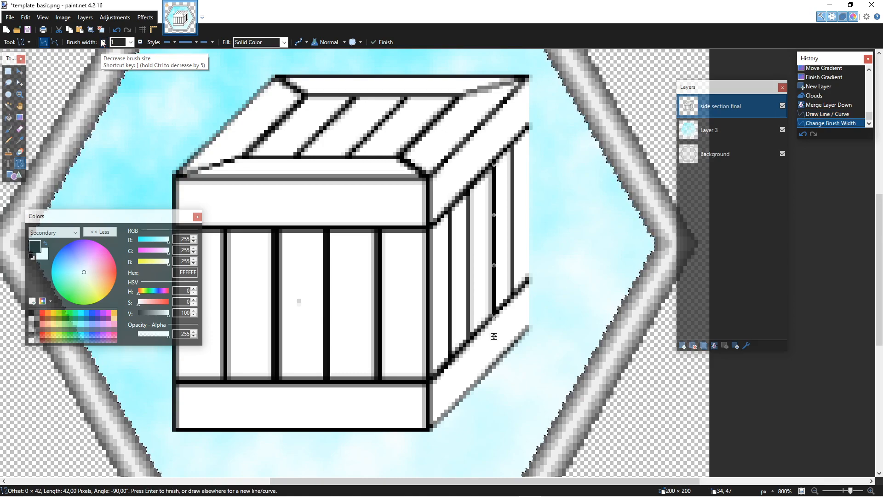
pyautogui.press('Return')
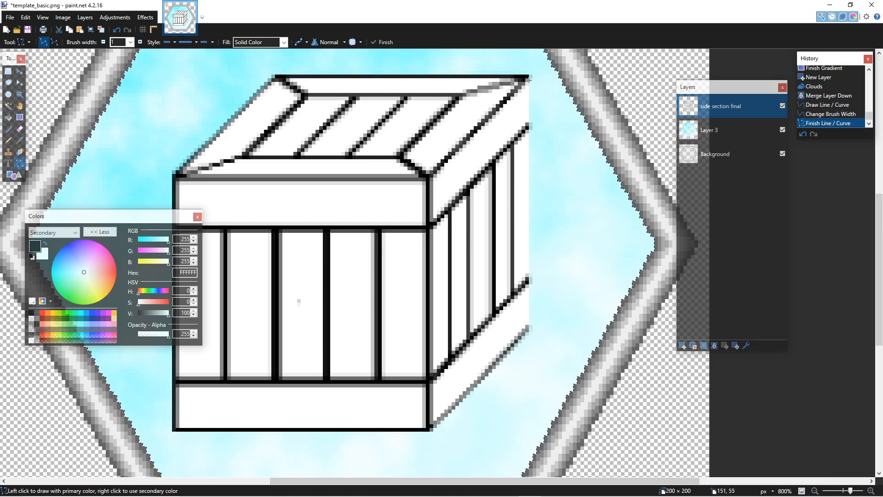
# Step: Draw 1-pixel-wide black lines over the side face's faded outer vertical edge and its lower diagonal edge
pyautogui.moveTo(527, 77)
pyautogui.mouseDown()
pyautogui.moveTo(527, 342)
pyautogui.moveTo(527, 327)
pyautogui.mouseUp()
pyautogui.press('Return')
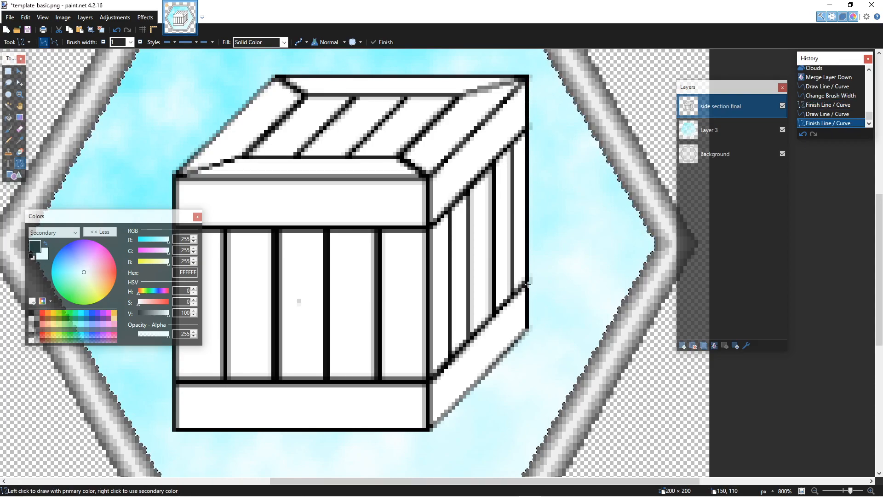
pyautogui.moveTo(526, 327); pyautogui.dragTo(434, 419)
pyautogui.press('Return')
# Step: Draw black lines over a side plank line (39 pixels), the top face's slanted outer edge and the front face's upper edge (68 pixels)
pyautogui.moveTo(469, 329); pyautogui.dragTo(470, 194)
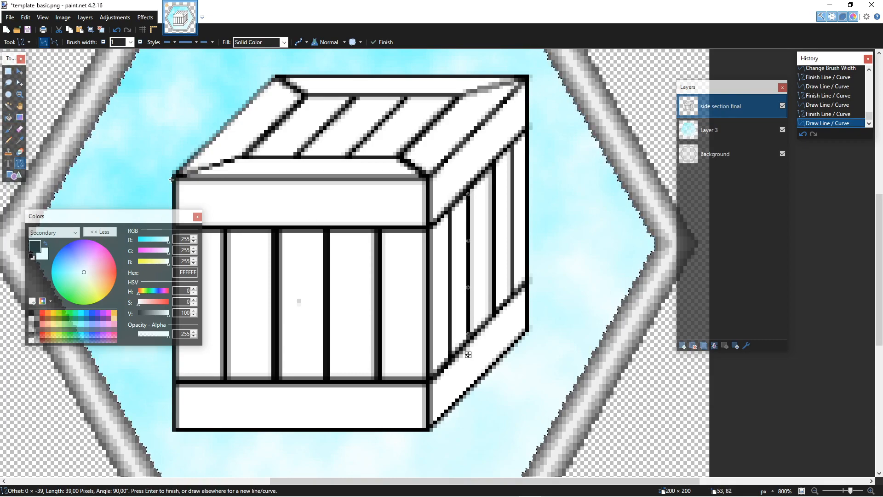
pyautogui.moveTo(178, 173); pyautogui.dragTo(274, 77)
pyautogui.press('Return')
pyautogui.moveTo(173, 177); pyautogui.dragTo(422, 177)
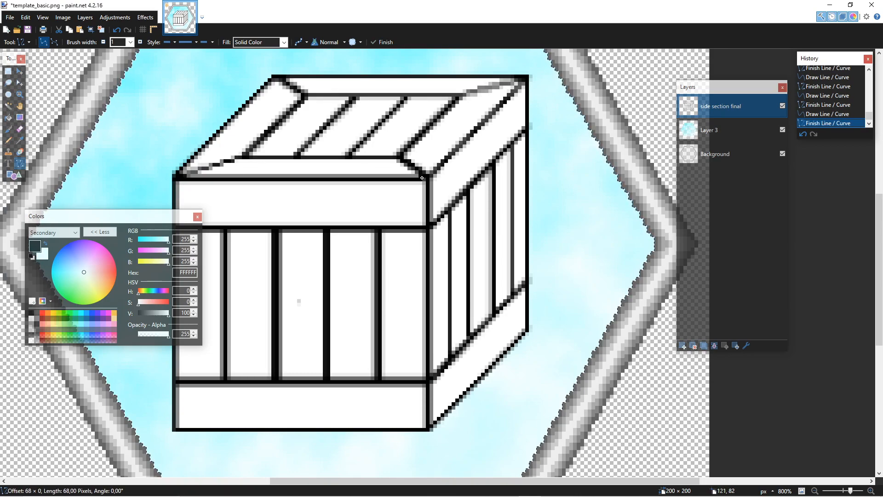
pyautogui.press('Return')
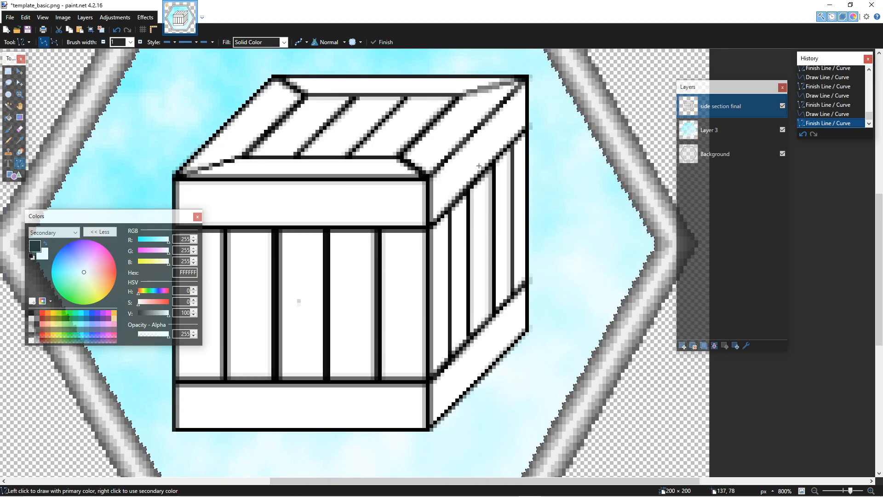
# Step: Select all the crate's dark line pixels with the Magic Wand in global flood mode at 71% tolerance and fill them with black
pyautogui.click(8, 106)
pyautogui.click(428, 264)
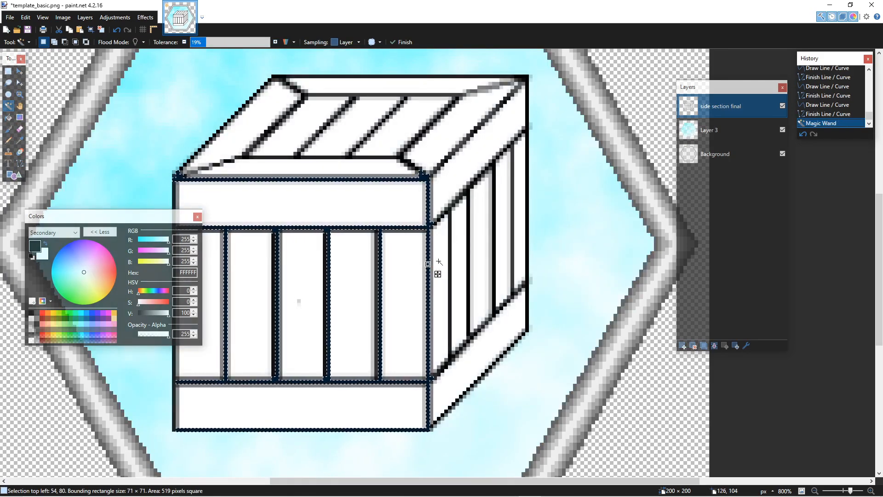
pyautogui.click(218, 42)
pyautogui.moveTo(218, 42); pyautogui.dragTo(225, 43)
pyautogui.click(136, 42)
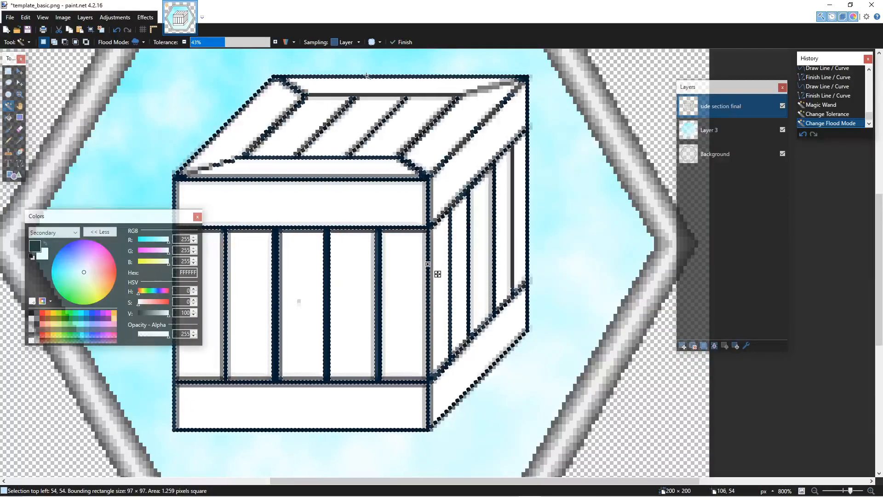
pyautogui.moveTo(226, 42); pyautogui.dragTo(247, 43)
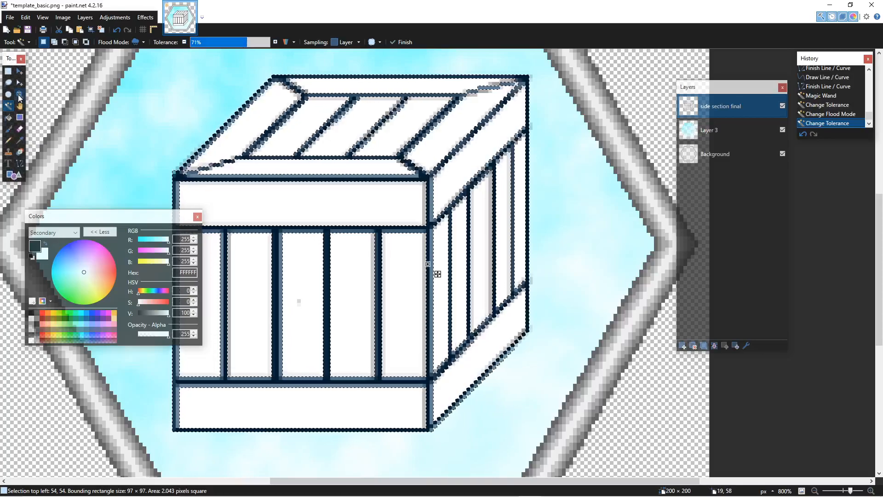
pyautogui.click(8, 117)
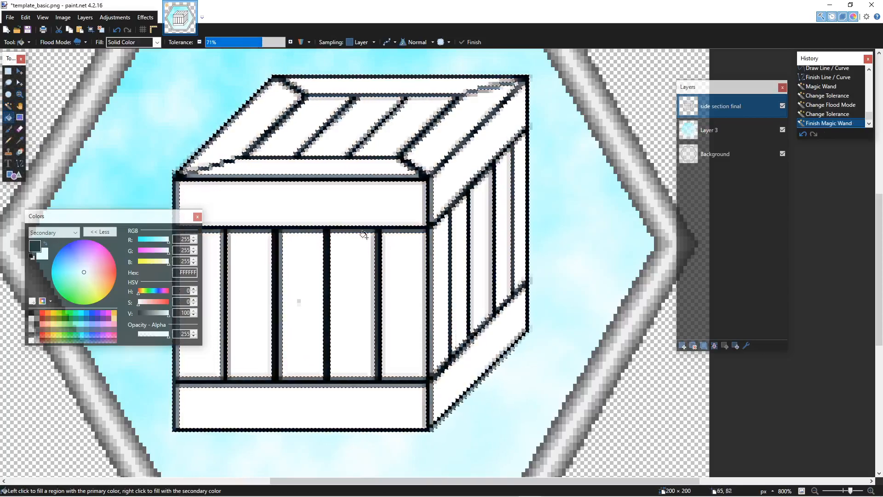
pyautogui.click(429, 229)
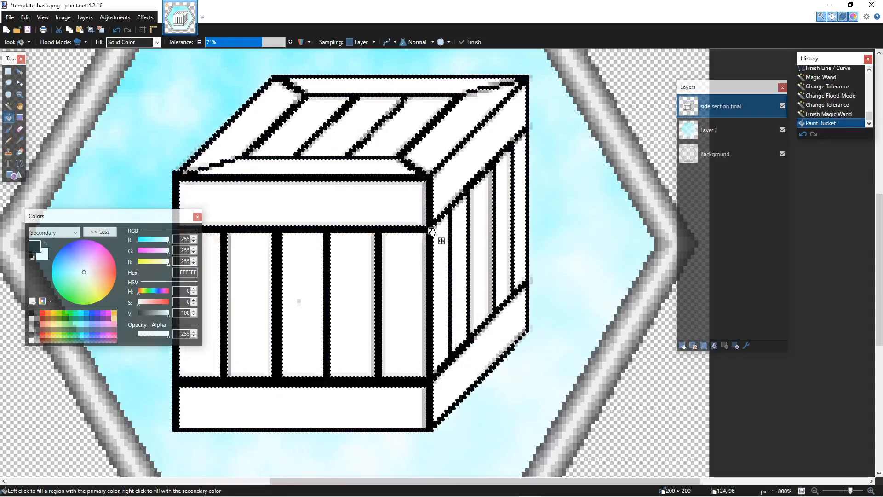
# Step: Select all the crate's light plank areas with the Magic Wand and fill them with solid white
pyautogui.click(8, 107)
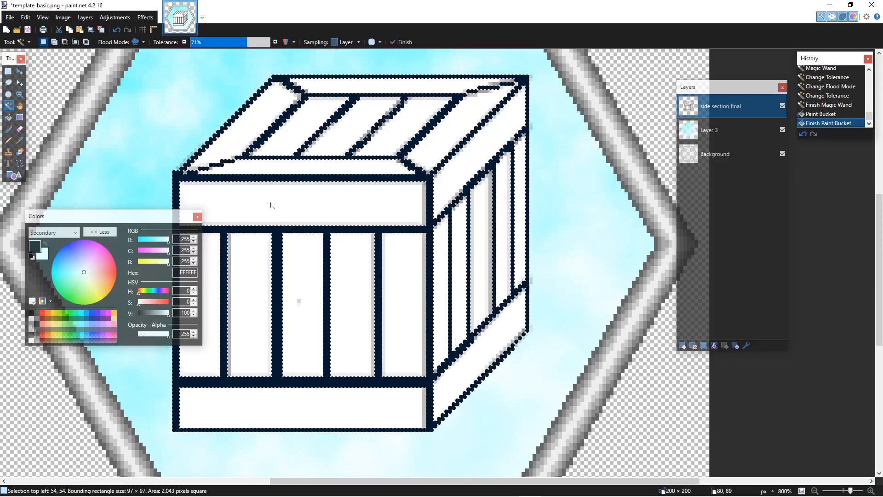
pyautogui.click(249, 201)
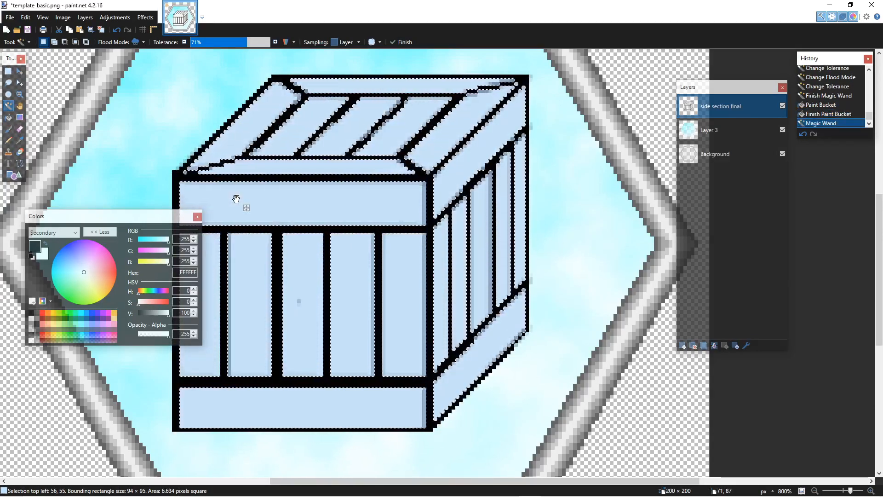
pyautogui.press('f')
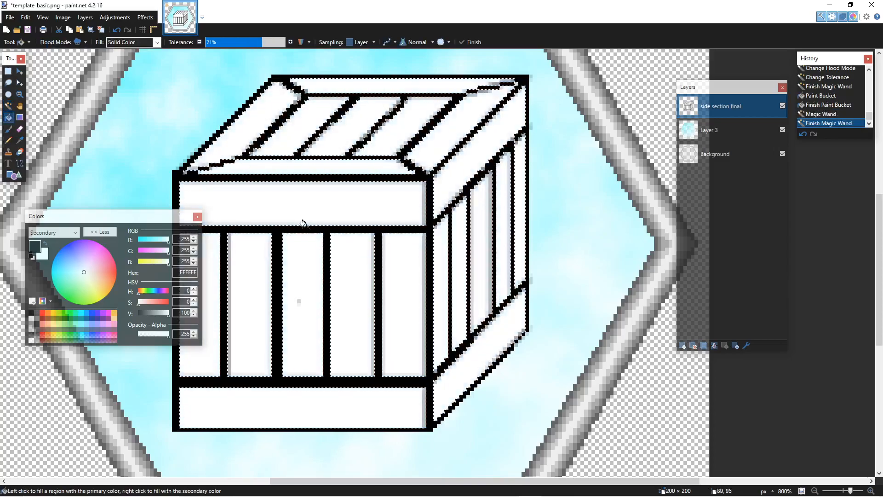
pyautogui.click(309, 215)
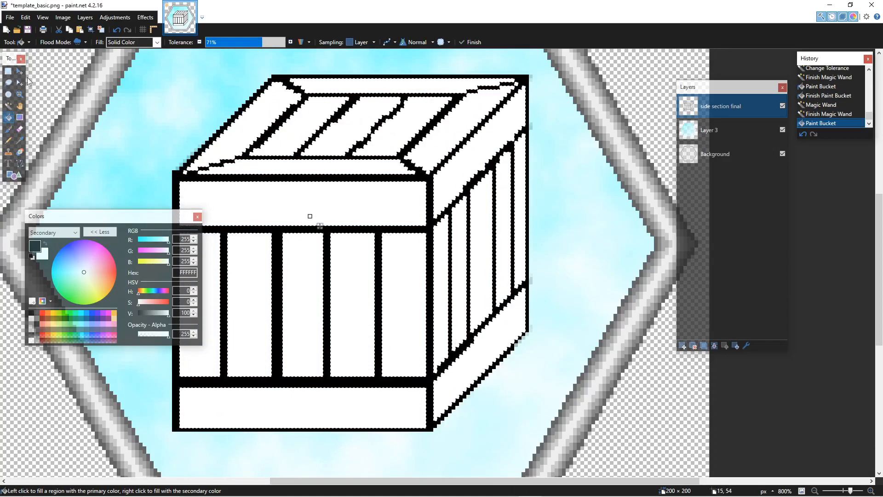
# Step: Clear the selection, then erase the stray faded pixels in a rectangular strip just outside the crate's outer side edge
pyautogui.press('s')
pyautogui.click(136, 99)
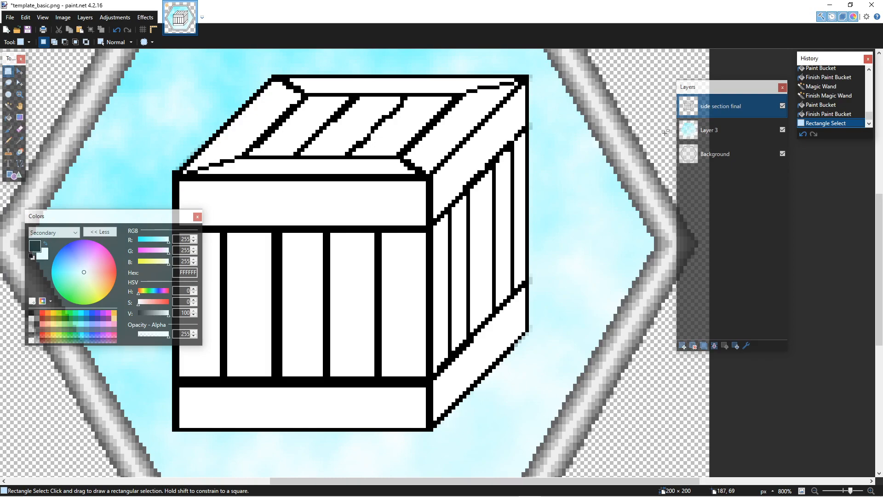
pyautogui.moveTo(566, 68); pyautogui.dragTo(529, 354)
pyautogui.press('Delete')
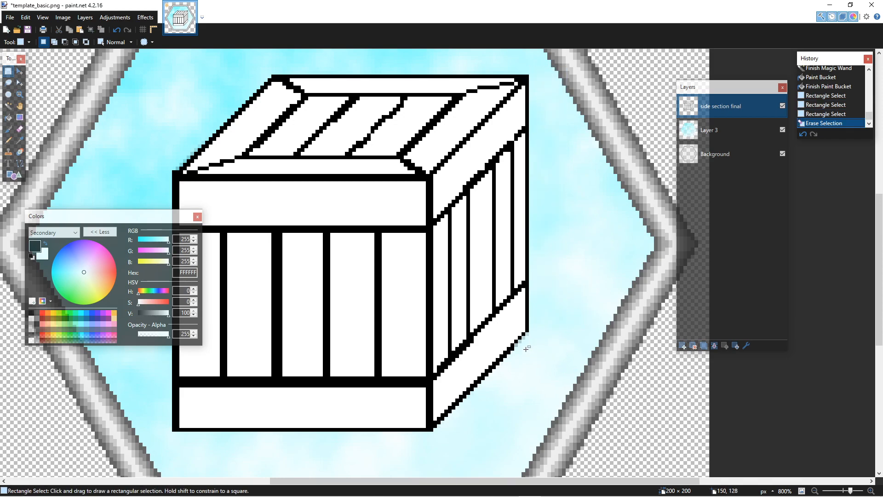
# Step: Fill the gap at the side face's lower outer corner with four black Pencil pixels along the diagonal edge
pyautogui.click(9, 139)
pyautogui.click(520, 341)
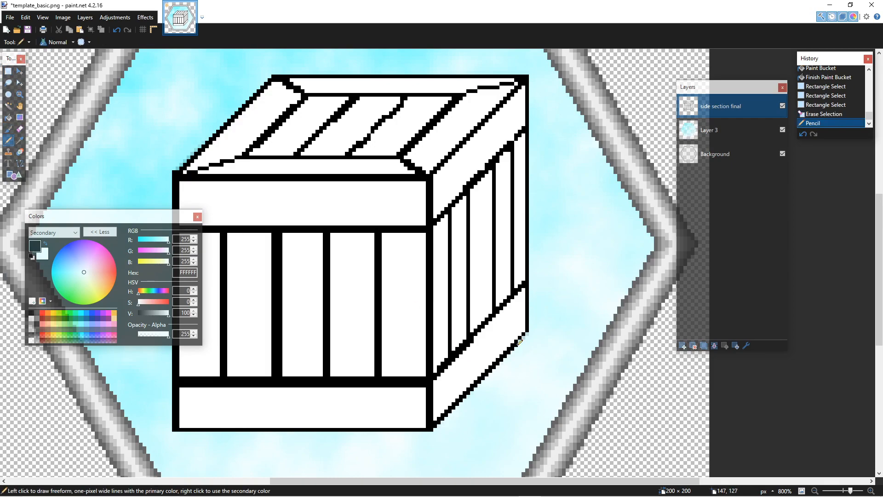
pyautogui.click(522, 338)
pyautogui.click(525, 335)
pyautogui.click(528, 331)
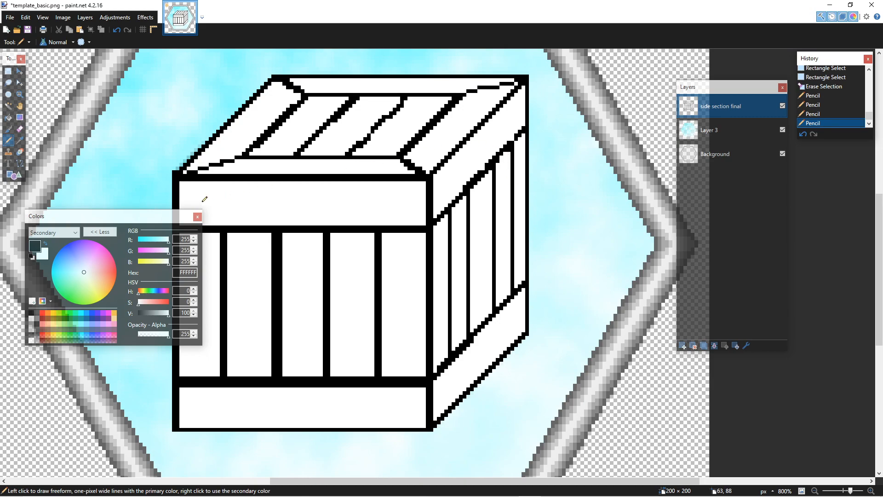
# Step: Draw a 1-pixel-wide black diagonal line over the thin, uneven plank line on the crate's top face
pyautogui.scroll(-5, 324, 188)
pyautogui.keyDown('ctrl'); pyautogui.scroll(-4, 323, 187); pyautogui.keyUp('ctrl')
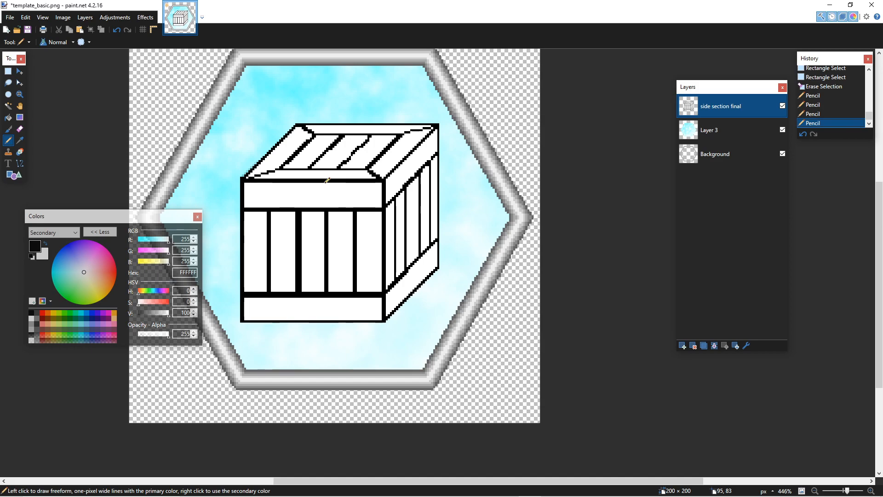
pyautogui.scroll(5, 328, 179)
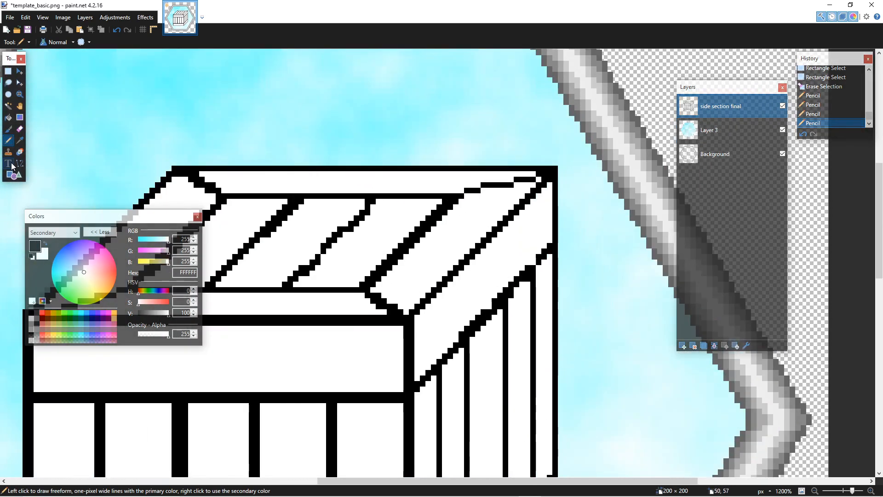
pyautogui.click(20, 163)
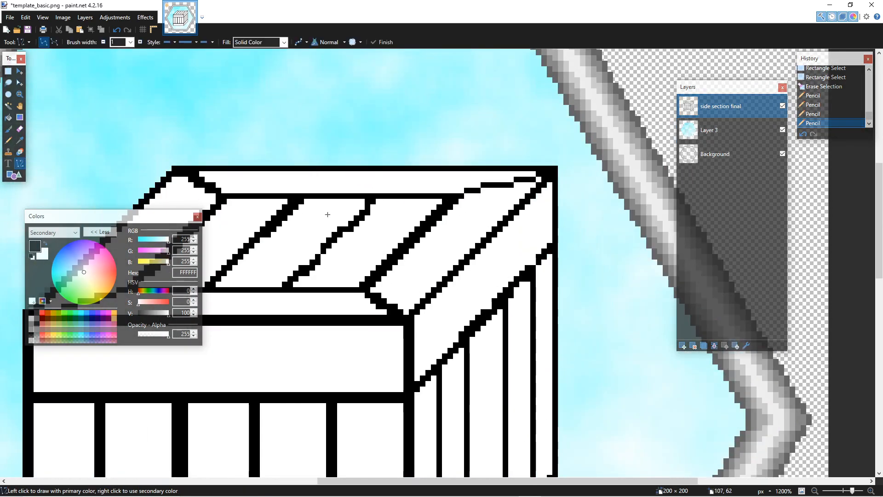
pyautogui.moveTo(375, 199); pyautogui.dragTo(290, 282)
pyautogui.press('Return')
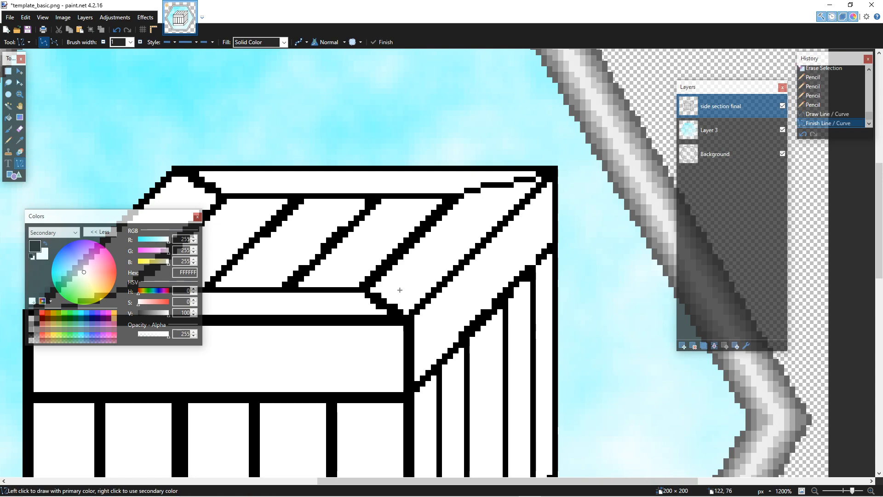
# Step: Draw 1-pixel black lines joining the top face's back-right and front-left outer corners to its inner frame
pyautogui.moveTo(362, 276); pyautogui.dragTo(410, 320)
pyautogui.hotkey('ctrl', 'z')
pyautogui.moveTo(552, 172)
pyautogui.mouseDown()
pyautogui.moveTo(476, 182)
pyautogui.moveTo(453, 201)
pyautogui.mouseUp()
pyautogui.press('Return')
pyautogui.moveTo(370, 484); pyautogui.dragTo(285, 484)
pyautogui.hotkey('ctrl', 'z')
pyautogui.moveTo(317, 290); pyautogui.dragTo(238, 313)
pyautogui.press('Return')
pyautogui.scroll(-1, 276, 340)
pyautogui.scroll(-1, 283, 337)
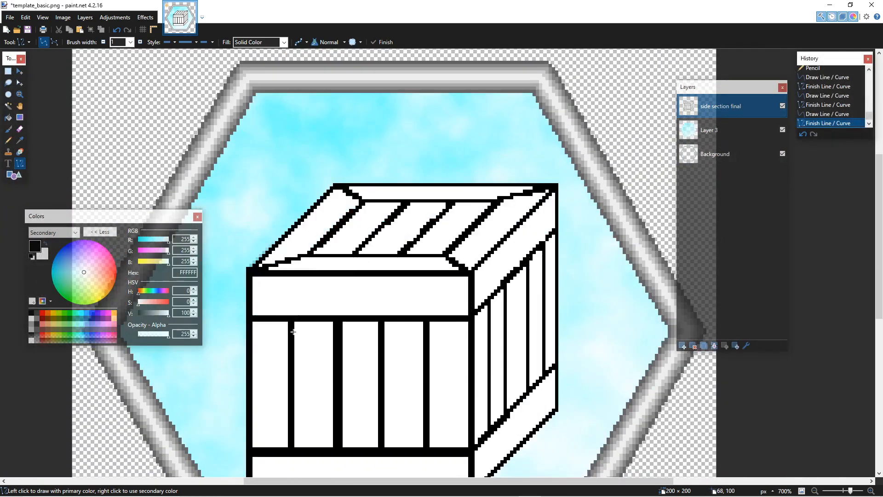
pyautogui.scroll(-3, 295, 331)
pyautogui.scroll(1, 305, 285)
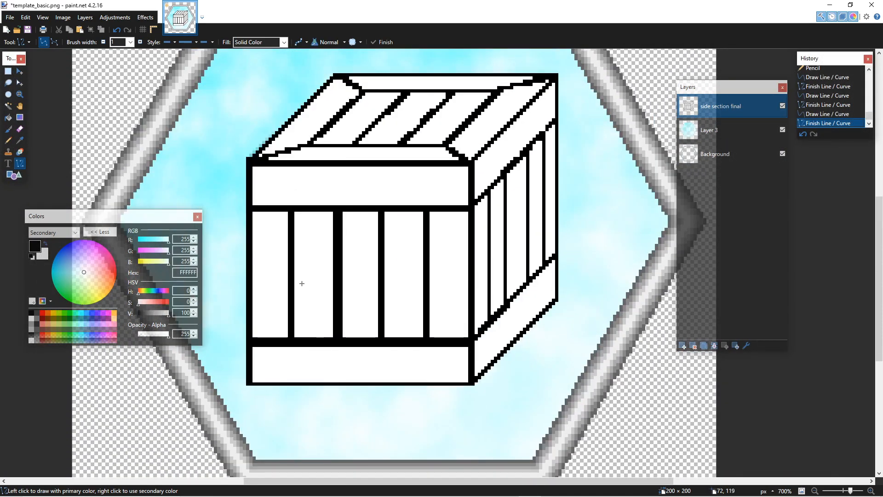
# Step: Fill all the crate's white areas with orange FF6A00 using the Paint Bucket
pyautogui.click(8, 118)
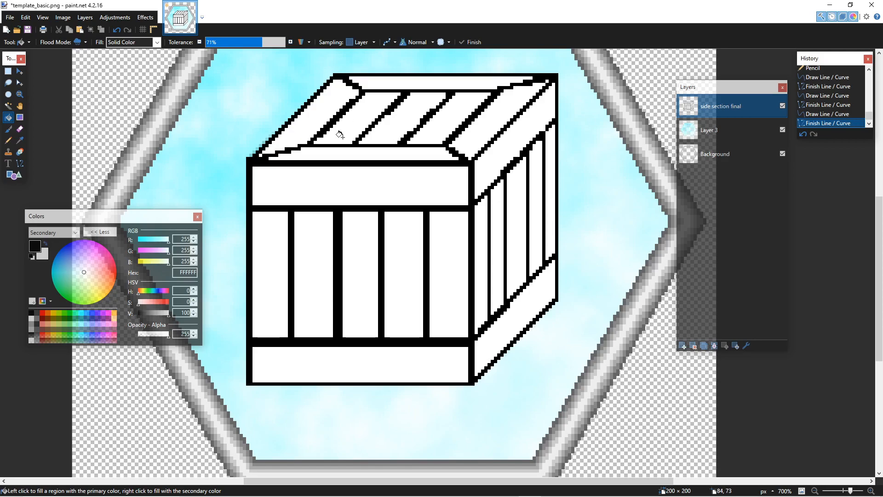
pyautogui.rightClick(48, 313)
pyautogui.click(350, 184)
pyautogui.hotkey('ctrl', 'z')
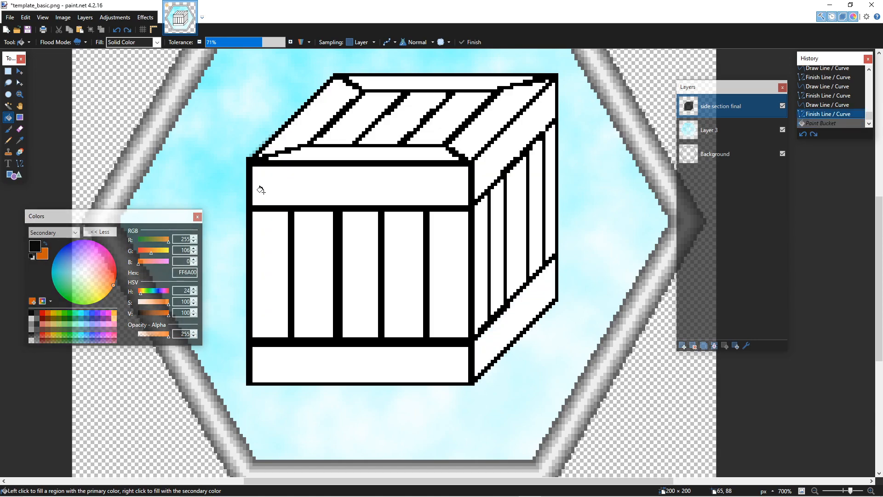
pyautogui.click(46, 243)
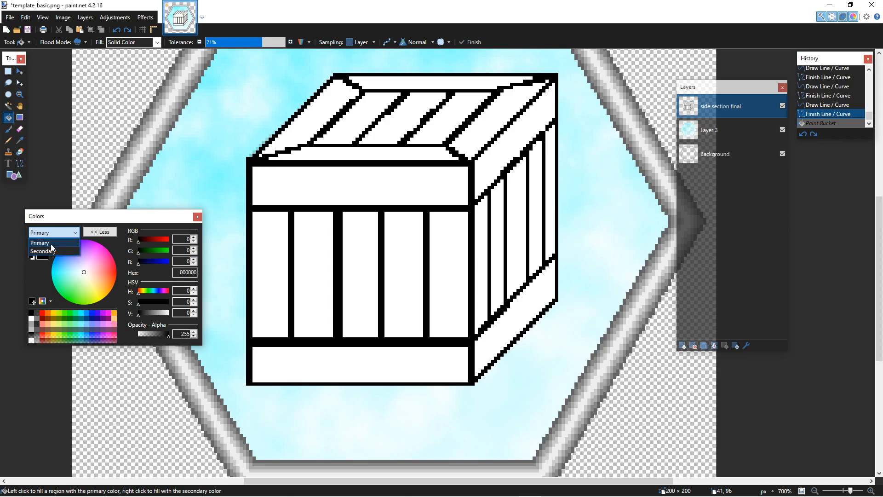
pyautogui.click(376, 193)
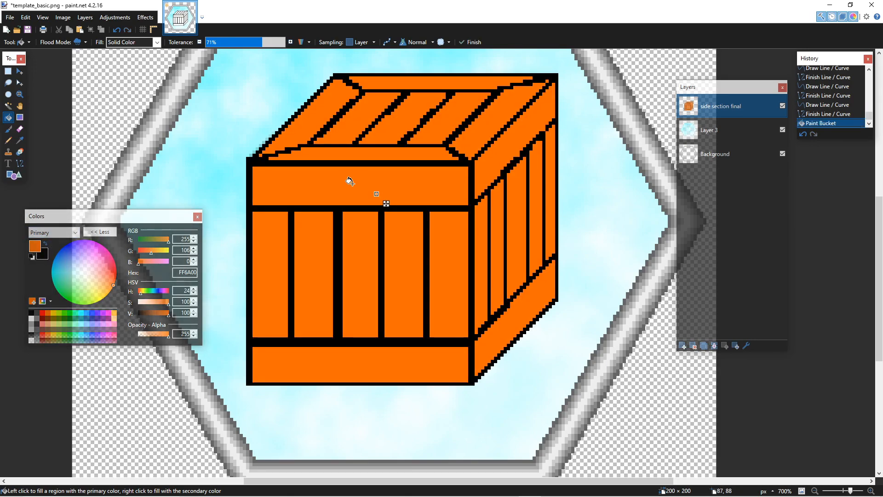
pyautogui.click(471, 42)
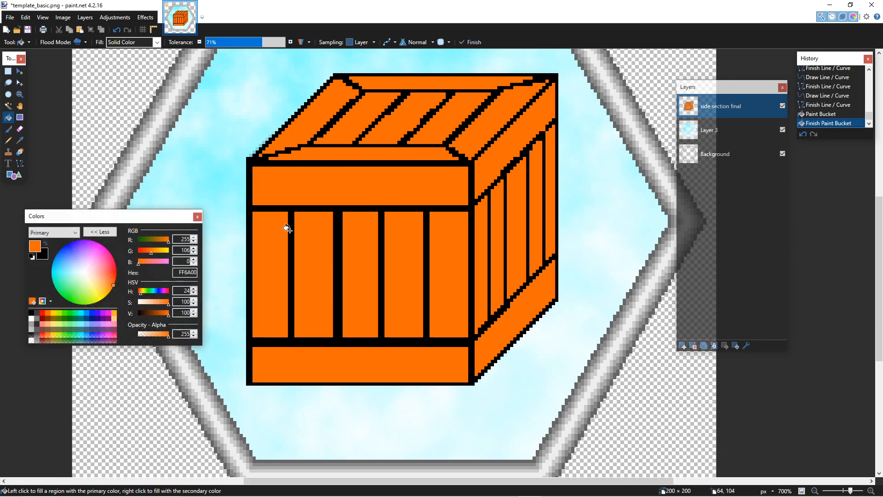
# Step: Refill the orange areas and darken the fill to brown 722D00 by lowering its brightness value to 45
pyautogui.click(391, 182)
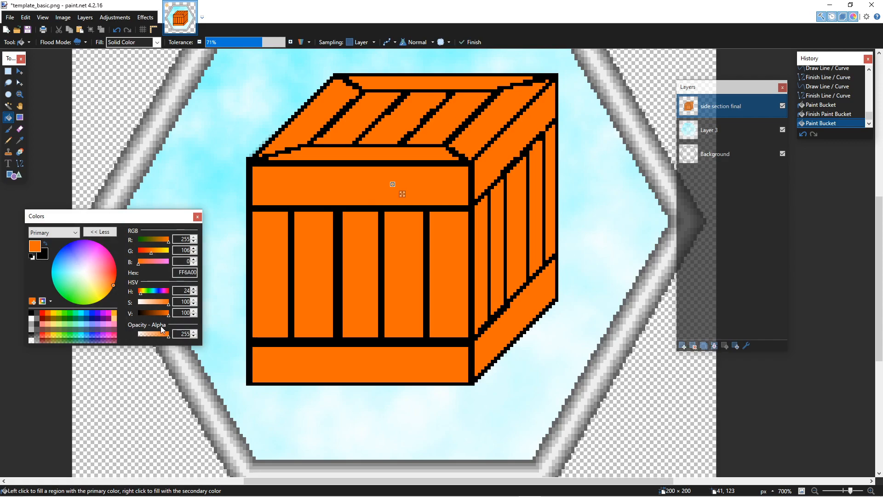
pyautogui.moveTo(168, 314); pyautogui.dragTo(151, 315)
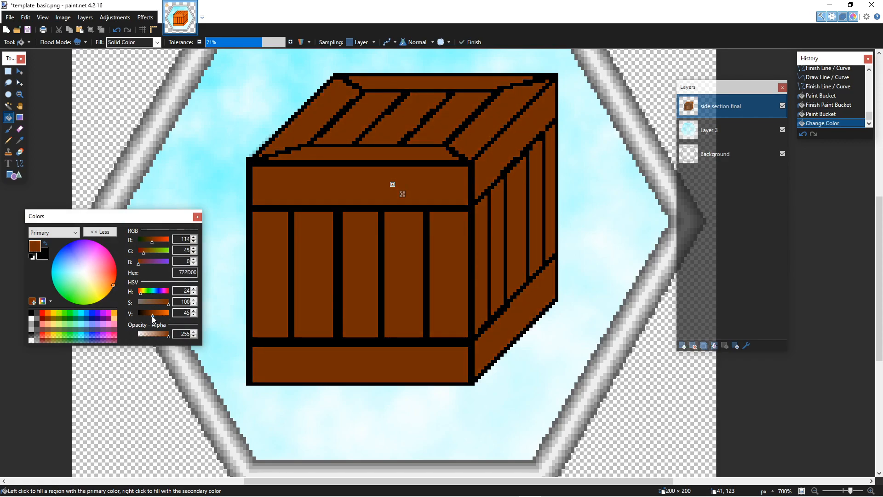
pyautogui.click(471, 42)
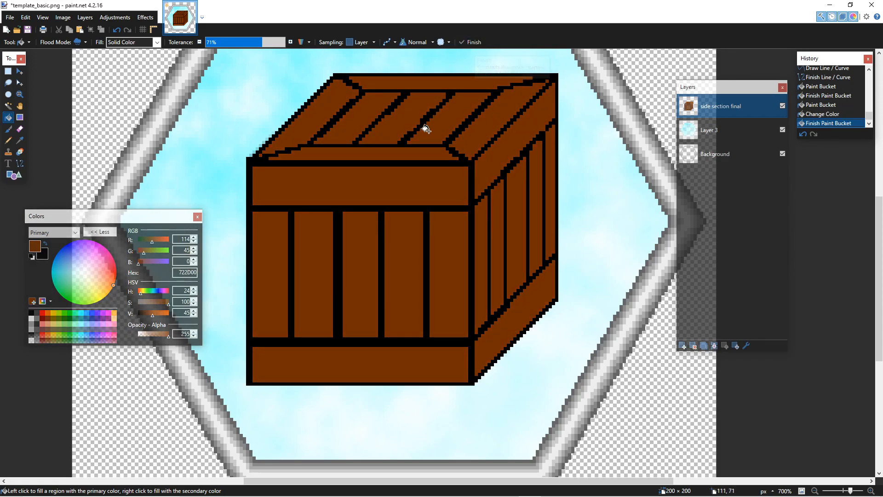
pyautogui.scroll(1, 420, 138)
pyautogui.scroll(-3, 417, 141)
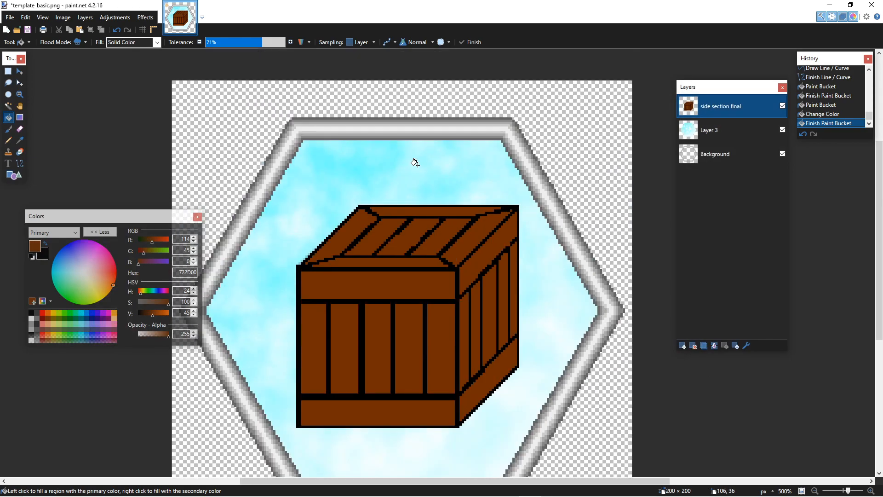
pyautogui.scroll(3, 415, 162)
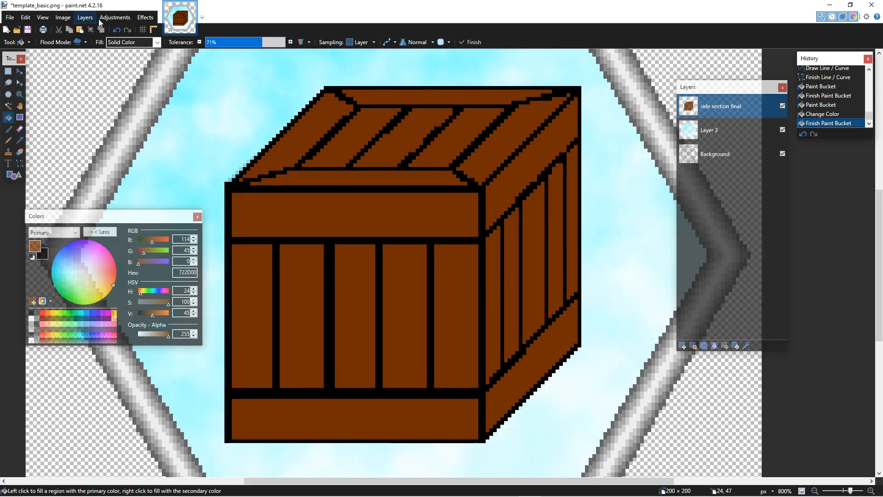
# Step: Fill the five front planks with lighter brown A04000, using contiguous flood mode and a tolerance of 35%
pyautogui.click(81, 43)
pyautogui.click(303, 276)
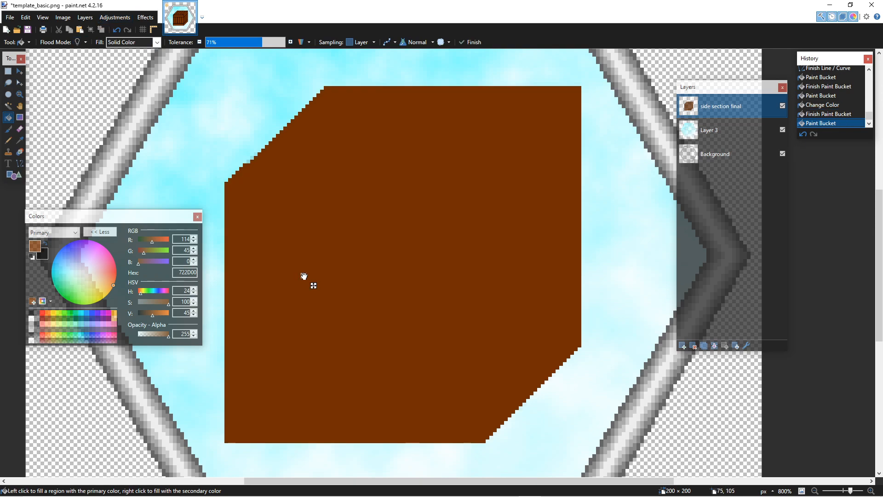
pyautogui.hotkey('ctrl', 'z')
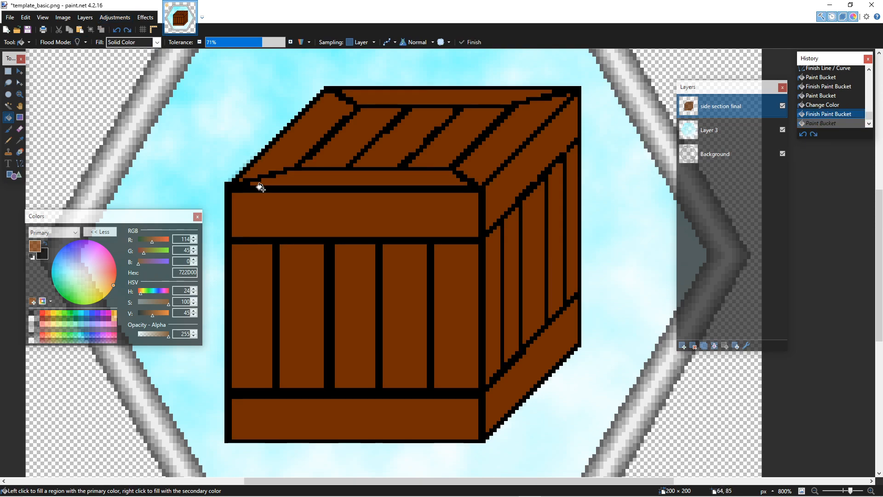
pyautogui.click(233, 44)
pyautogui.click(291, 296)
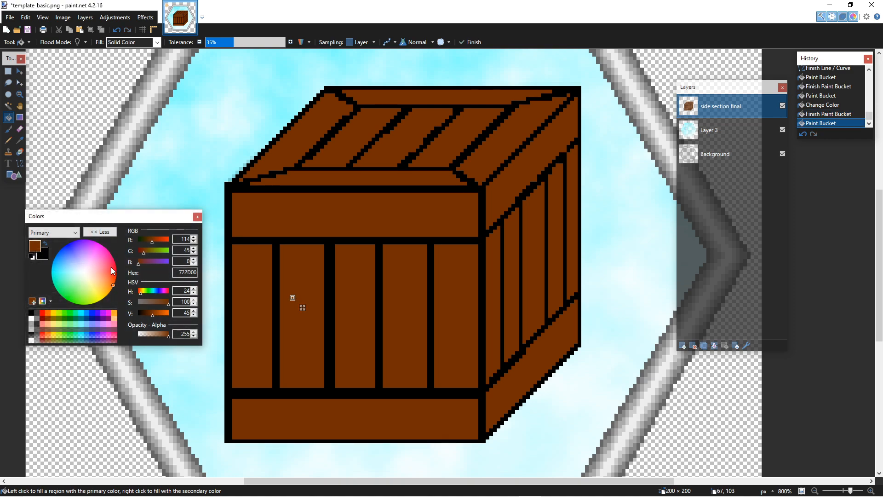
pyautogui.moveTo(154, 313); pyautogui.dragTo(157, 313)
pyautogui.click(342, 281)
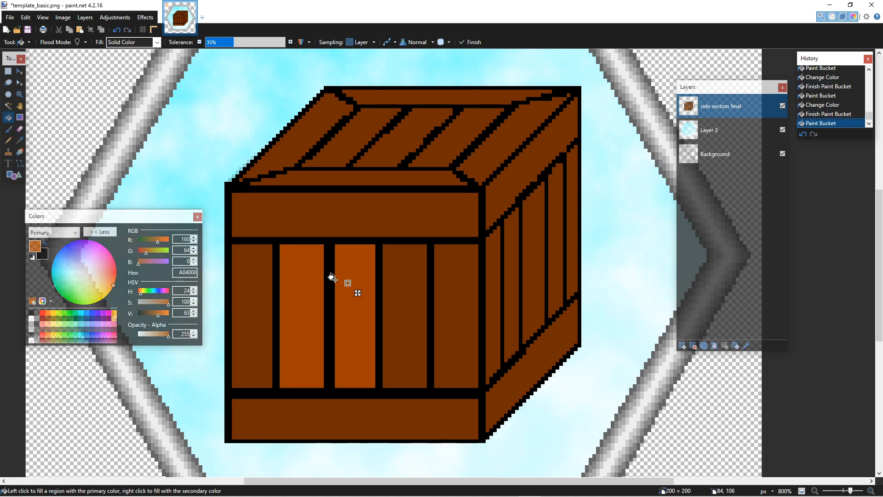
pyautogui.click(254, 289)
pyautogui.click(379, 288)
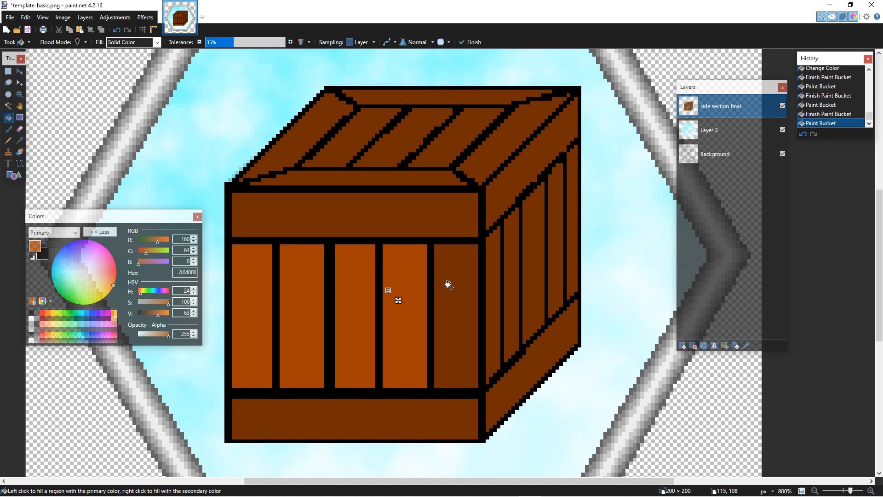
pyautogui.click(449, 285)
# Step: Fill the five planks on the crate's right side with the same lighter brown A04000
pyautogui.click(491, 268)
pyautogui.click(509, 257)
pyautogui.click(528, 242)
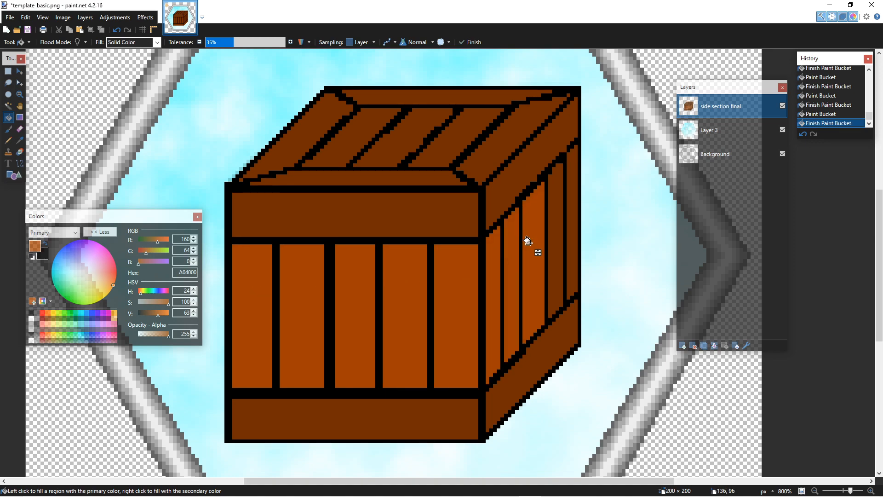
pyautogui.click(558, 228)
pyautogui.click(573, 210)
# Step: Fill the three inner planks of the crate's top face with the lighter brown A04000
pyautogui.click(451, 136)
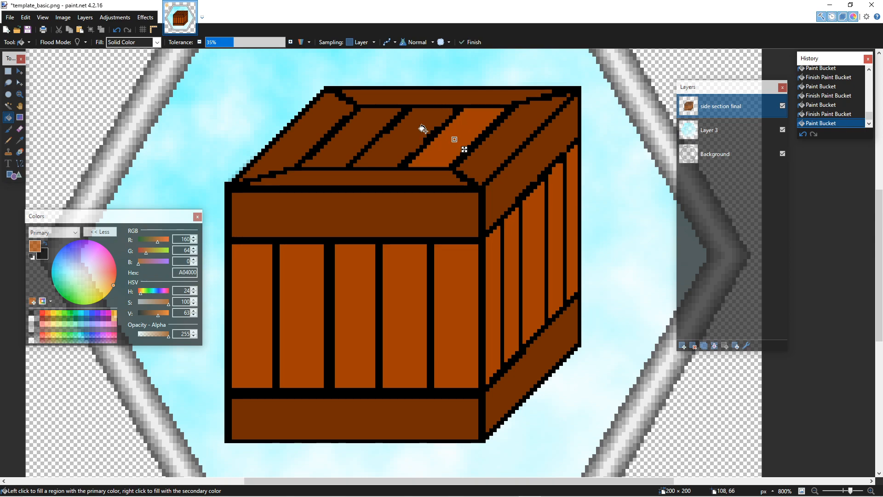
pyautogui.click(422, 131)
pyautogui.click(358, 139)
pyautogui.click(470, 42)
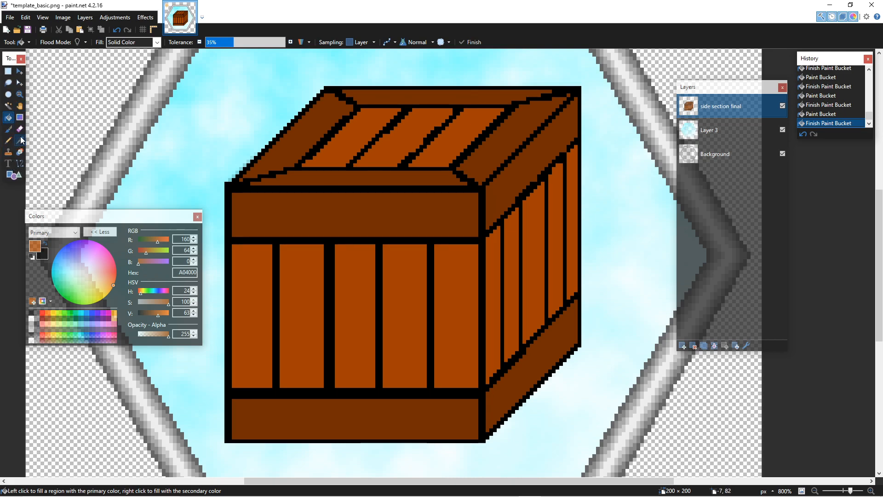
# Step: Sample the frame's darker brown 722D00 and refill the outermost planks of the front and right sides with it
pyautogui.click(20, 140)
pyautogui.click(276, 202)
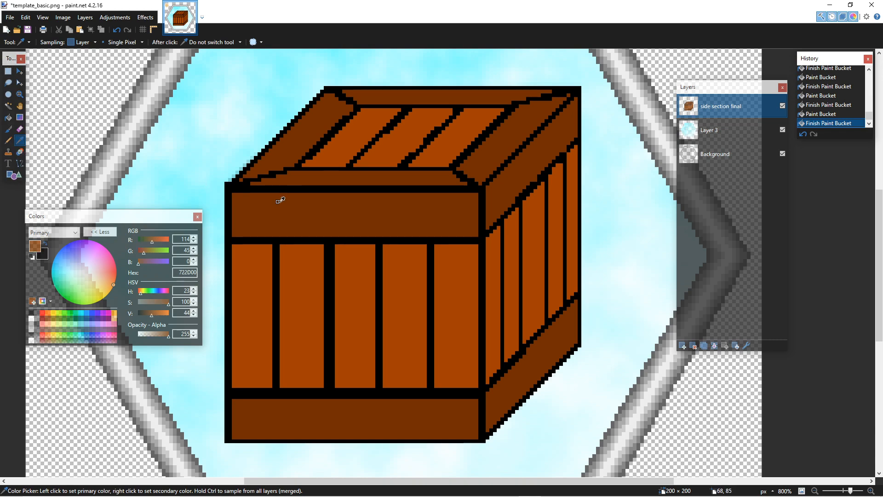
pyautogui.click(7, 118)
pyautogui.click(256, 295)
pyautogui.click(458, 293)
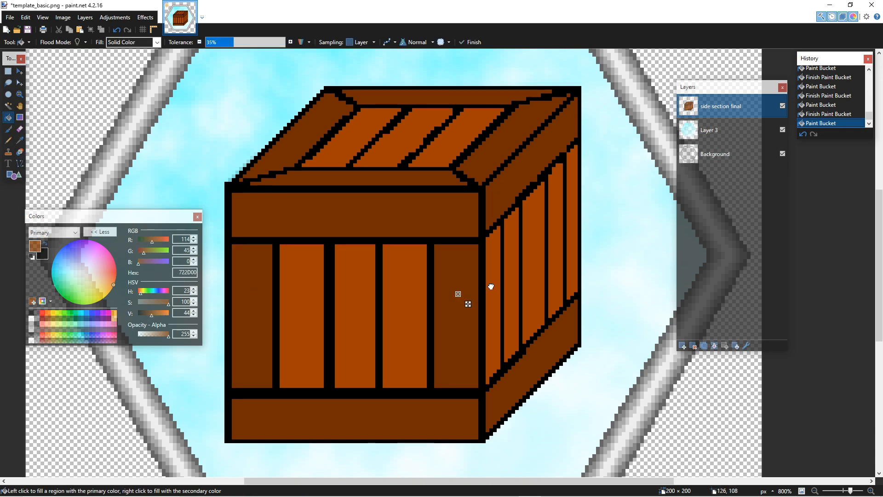
pyautogui.click(492, 287)
pyautogui.click(572, 239)
pyautogui.click(470, 42)
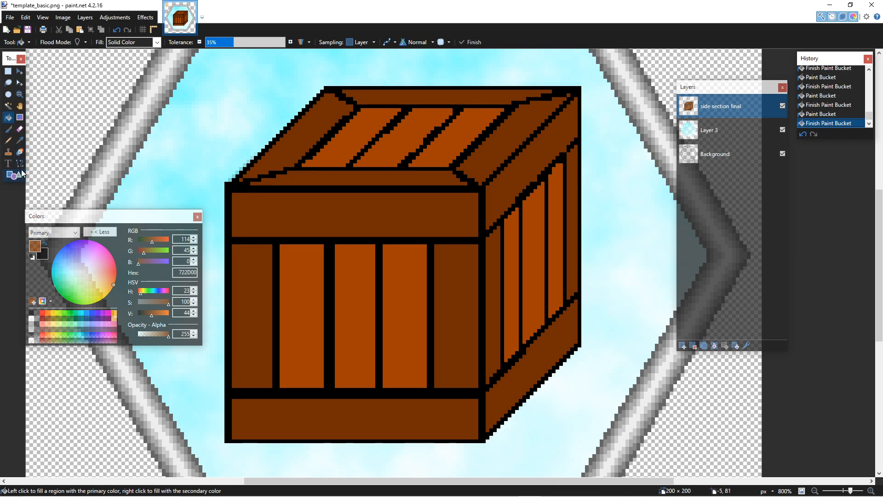
# Step: Recolor the crate's black outlines to very dark brown 351400 with the Paint Bucket
pyautogui.click(259, 185)
pyautogui.moveTo(151, 312); pyautogui.dragTo(145, 314)
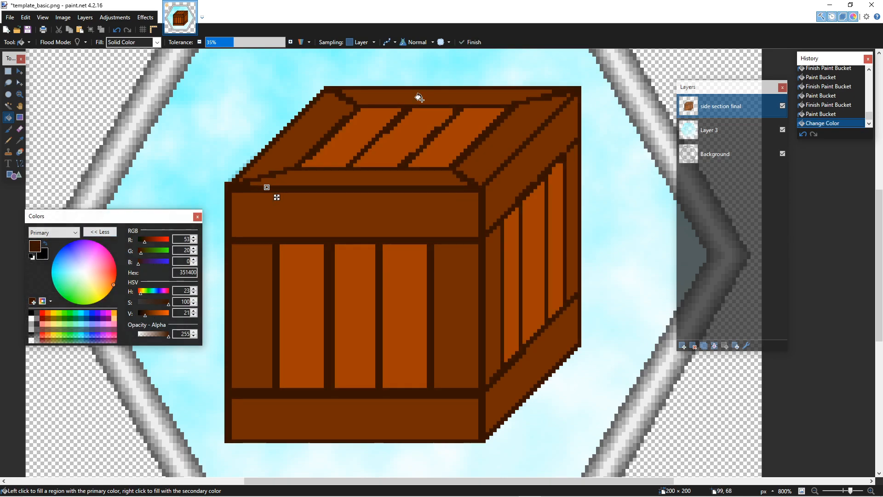
pyautogui.click(474, 46)
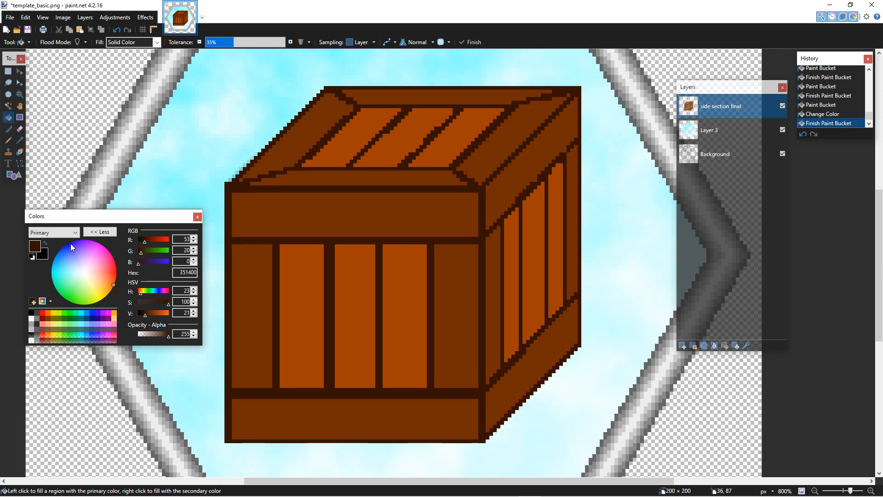
pyautogui.keyDown('ctrl'); pyautogui.scroll(-2, 411, 263); pyautogui.keyUp('ctrl')
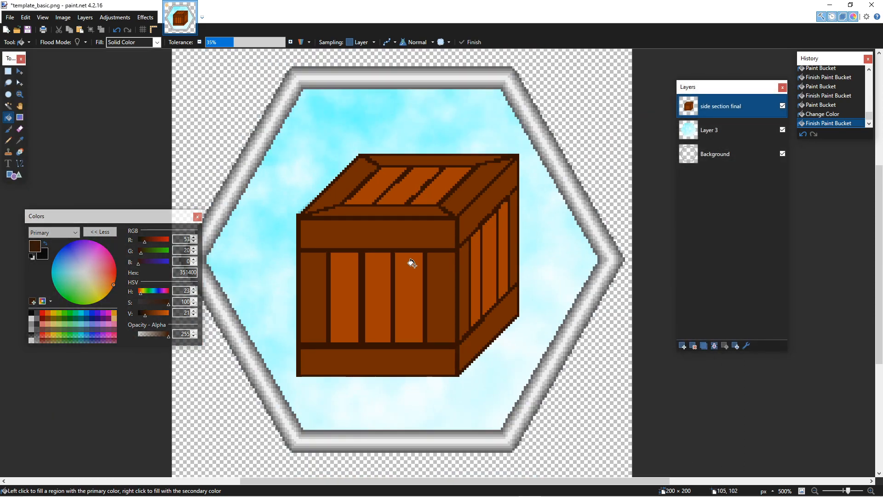
pyautogui.keyDown('ctrl'); pyautogui.scroll(-1, 409, 263); pyautogui.keyUp('ctrl')
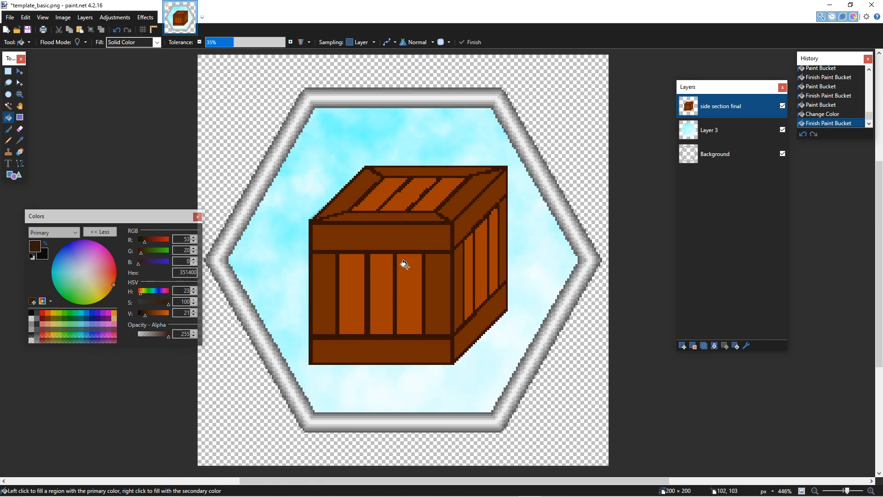
pyautogui.keyDown('ctrl'); pyautogui.scroll(2, 405, 264); pyautogui.keyUp('ctrl')
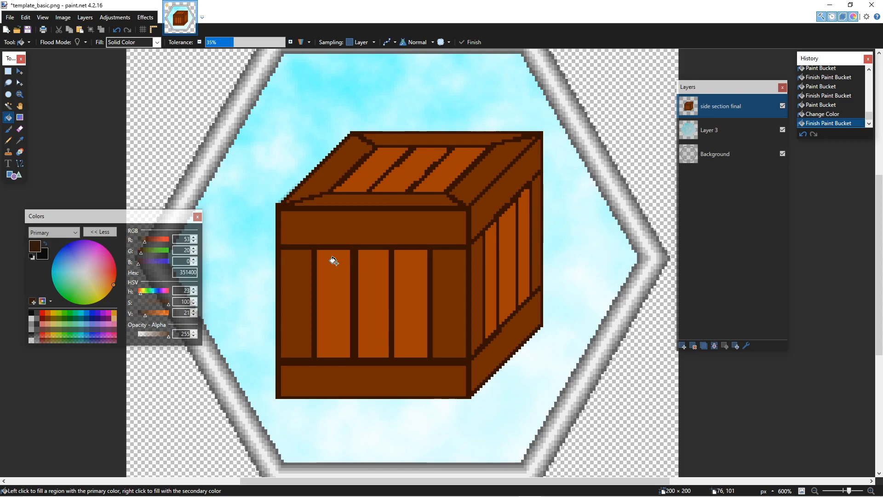
pyautogui.click(20, 163)
pyautogui.scroll(3, 283, 228)
pyautogui.moveTo(302, 190); pyautogui.dragTo(299, 285)
pyautogui.hotkey('ctrl', 'z')
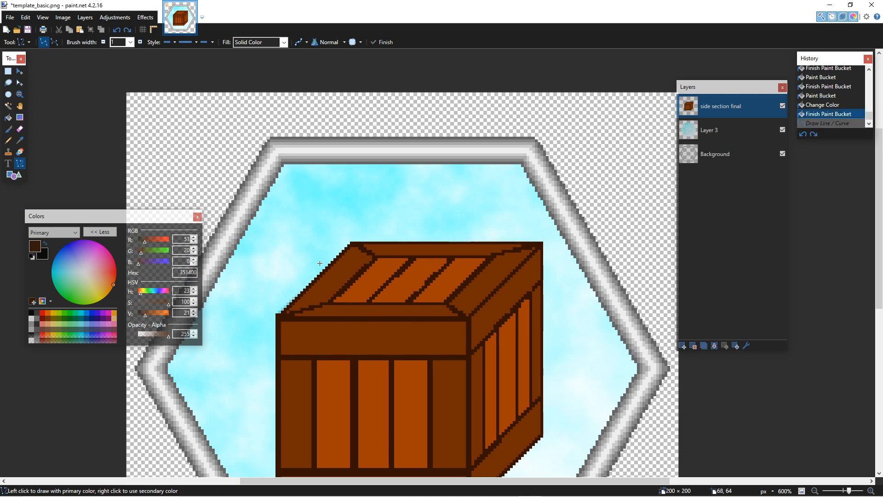
pyautogui.scroll(-2, 506, 212)
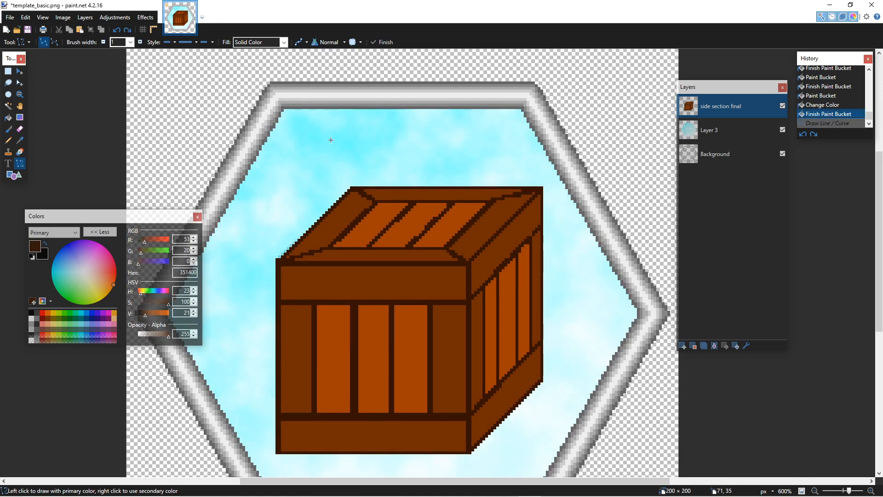
pyautogui.scroll(-2, 371, 171)
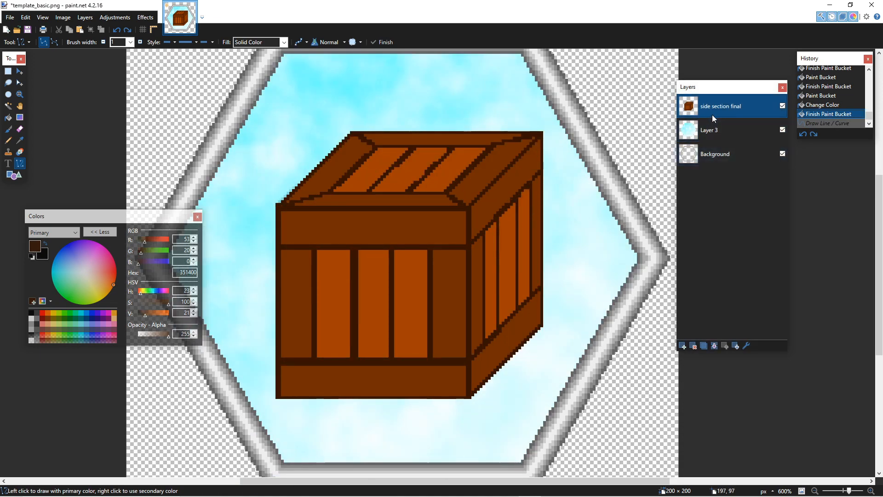
# Step: Duplicate the "side section final" crate layer
pyautogui.click(704, 345)
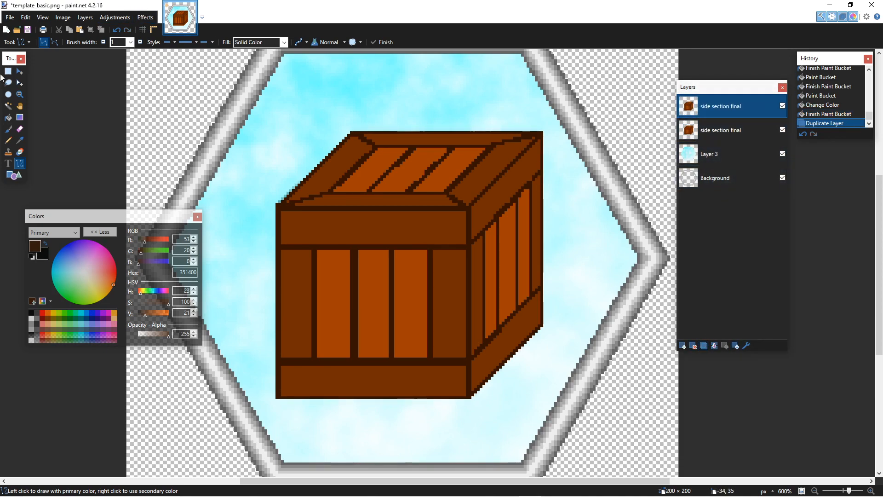
# Step: Apply a centered Motion Blur with a 90° angle and a distance of 52 to the duplicated crate layer
pyautogui.click(139, 22)
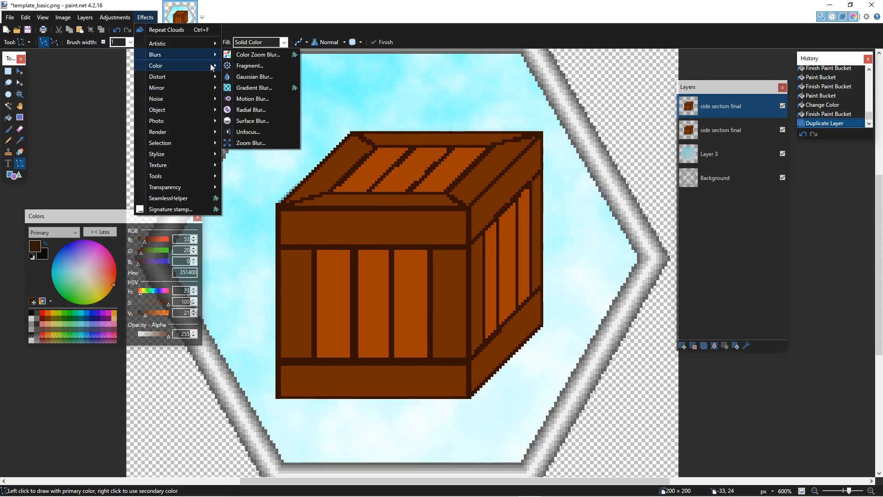
pyautogui.click(262, 100)
pyautogui.moveTo(428, 228); pyautogui.dragTo(421, 199)
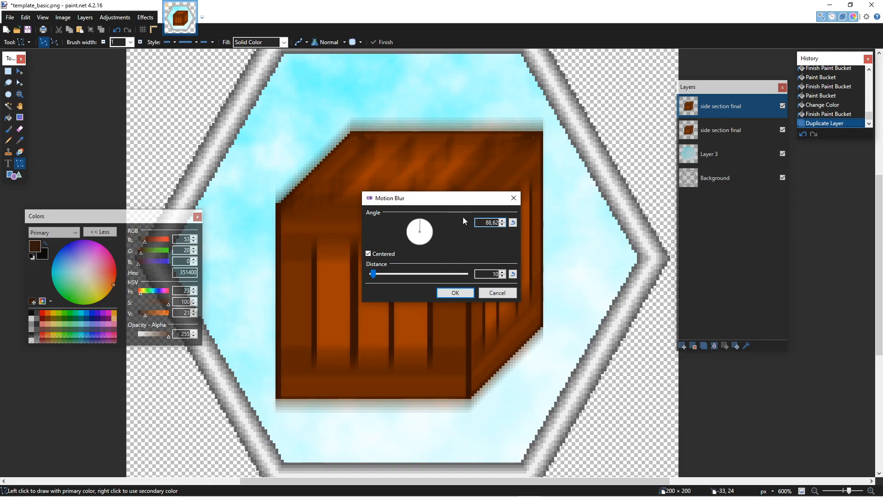
pyautogui.doubleClick(487, 222)
pyautogui.write('90')
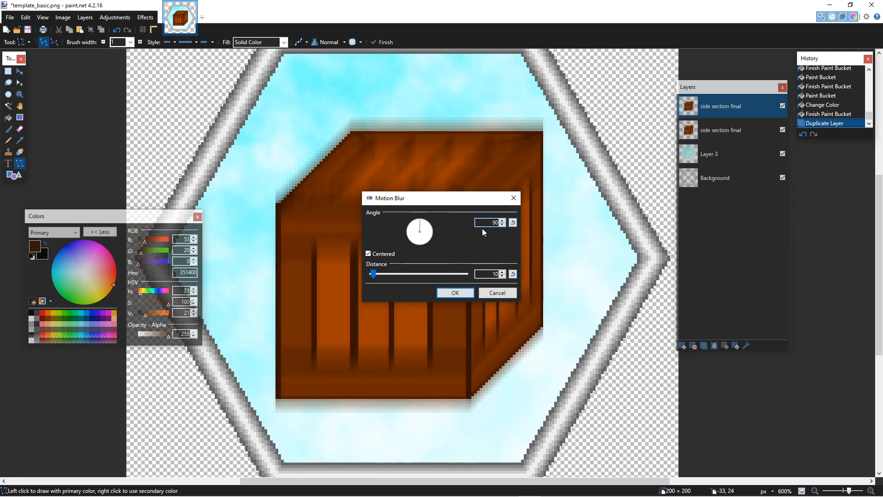
pyautogui.click(409, 274)
pyautogui.click(404, 274)
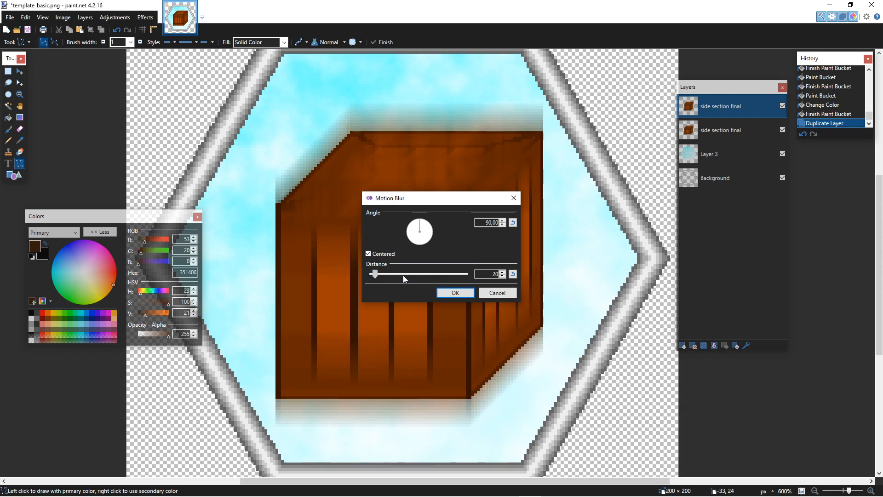
pyautogui.moveTo(405, 277); pyautogui.dragTo(380, 272)
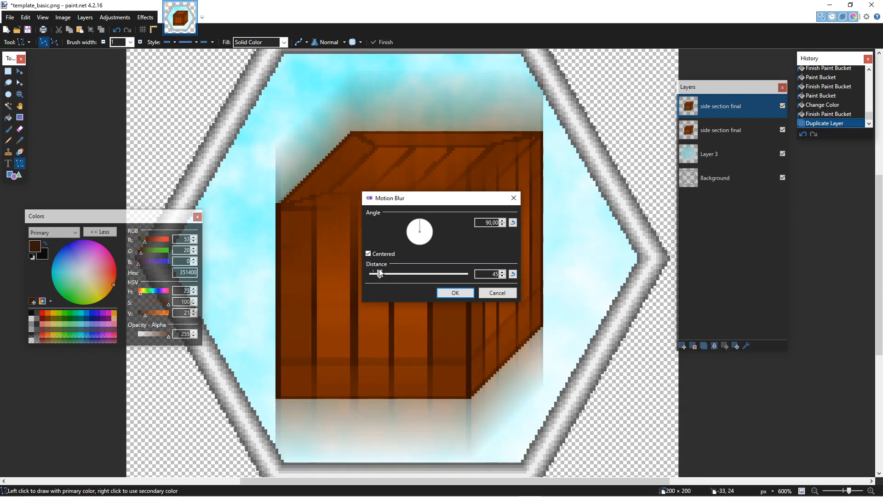
pyautogui.click(456, 293)
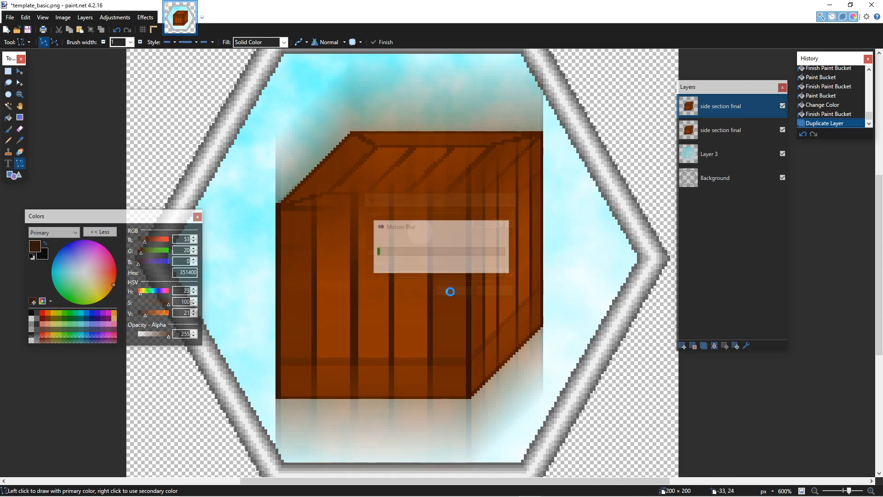
# Step: Move the blurred copy beneath the sharp crate layer and erase the blur below the crate using a rectangular selection
pyautogui.moveTo(710, 108); pyautogui.dragTo(713, 138)
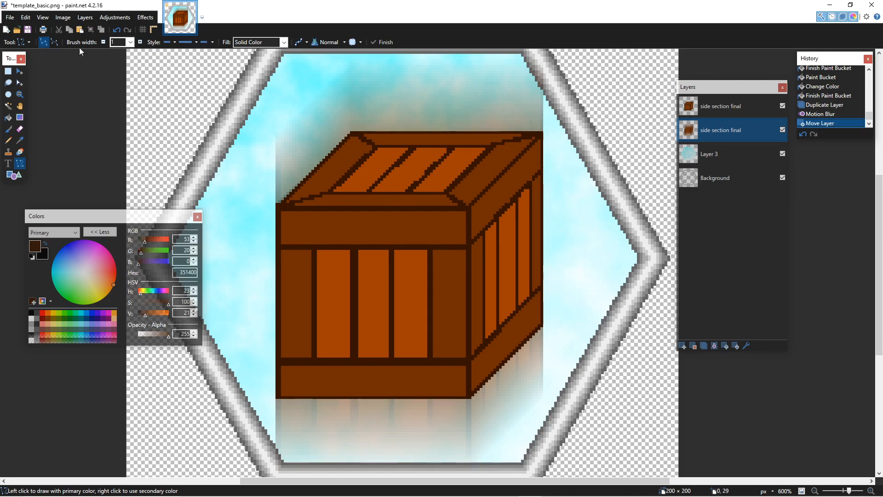
pyautogui.click(8, 71)
pyautogui.scroll(-3, 460, 346)
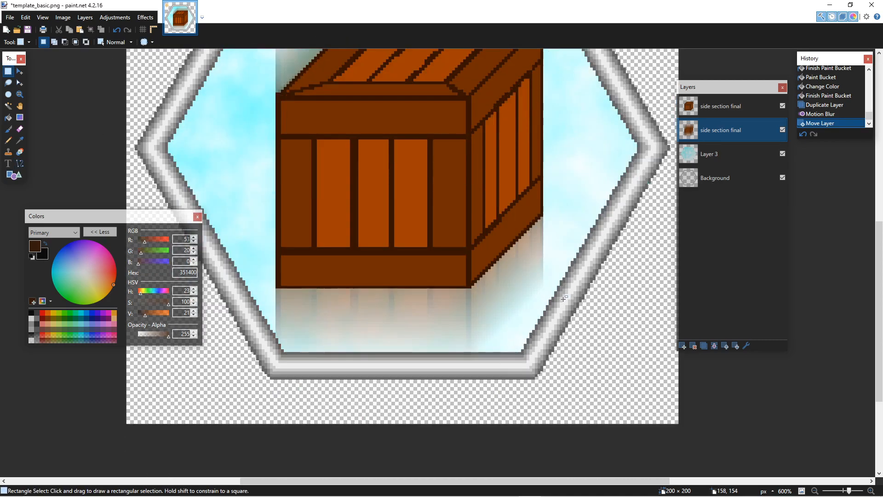
pyautogui.moveTo(565, 203); pyautogui.dragTo(390, 379)
pyautogui.moveTo(233, 377)
pyautogui.mouseDown()
pyautogui.moveTo(232, 355)
pyautogui.moveTo(228, 396)
pyautogui.mouseUp()
pyautogui.press('Delete')
pyautogui.scroll(-1, 477, 266)
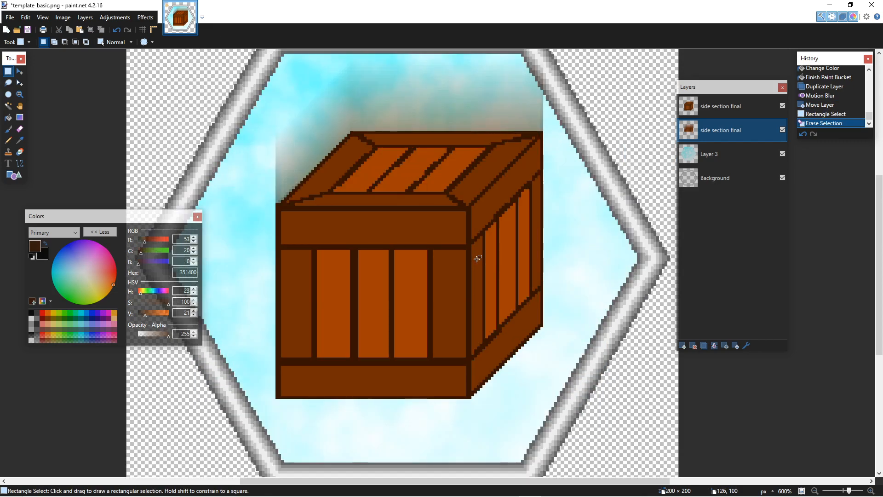
pyautogui.scroll(-1, 475, 251)
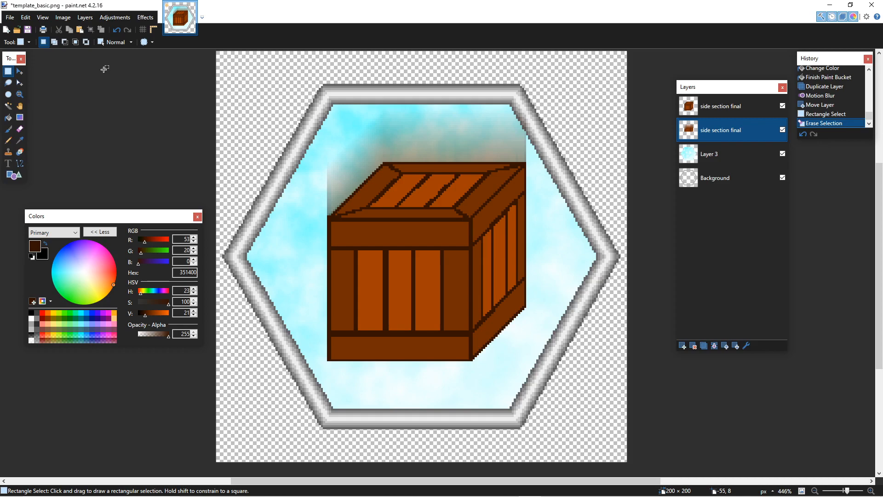
# Step: Undo the erasing, the layer move and the Motion Blur, back to the freshly duplicated crate layer
pyautogui.hotkey('ctrl', 'z')
pyautogui.hotkey('ctrl', 'z')
pyautogui.hotkey('ctrl', 'z')
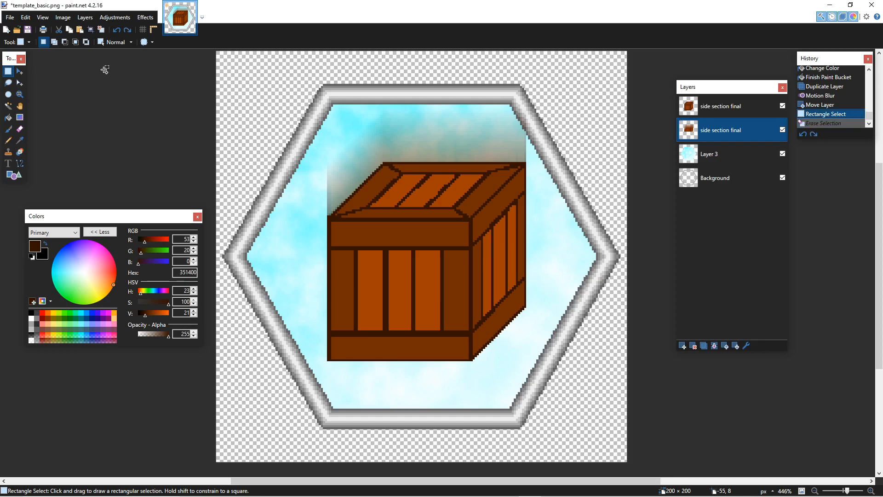
pyautogui.hotkey('ctrl', 'z')
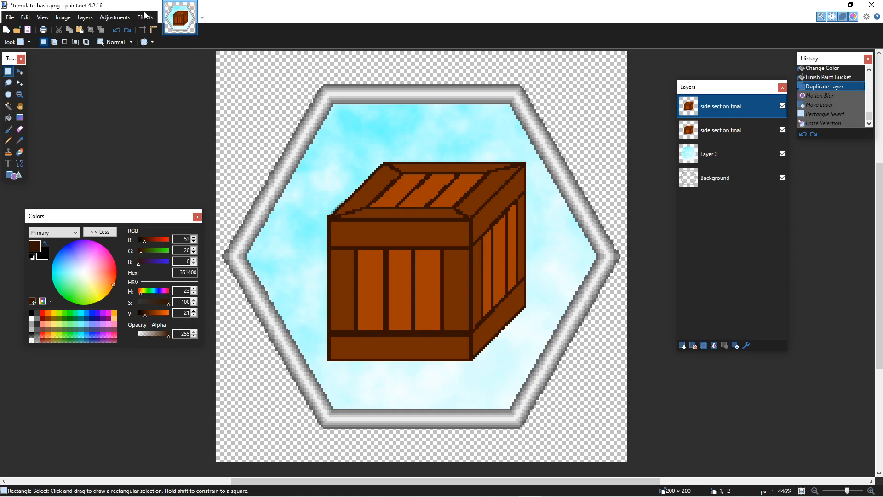
# Step: Apply an uncentered Motion Blur at 90° and distance 52 to the duplicate, and place it beneath the sharp crate layer
pyautogui.click(144, 17)
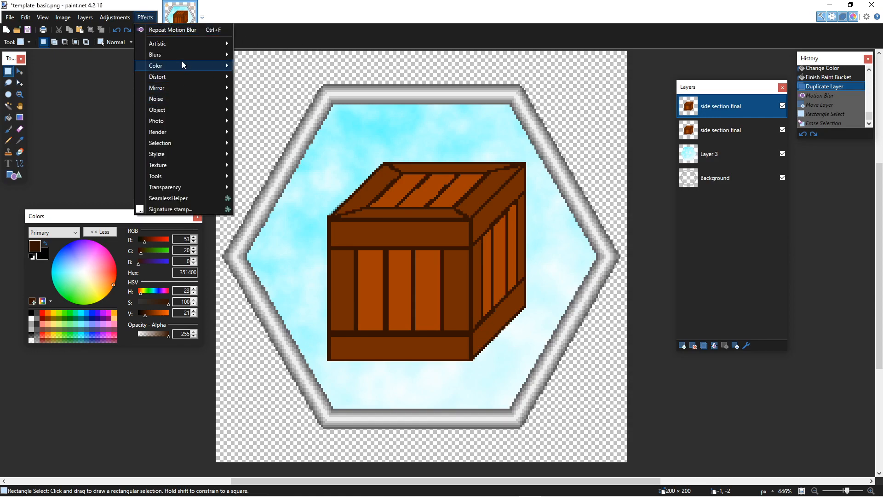
pyautogui.moveTo(180, 54)
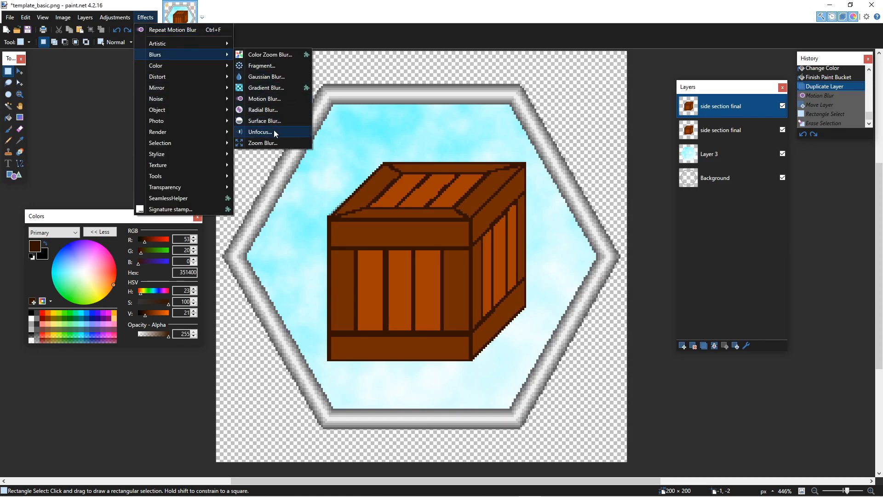
pyautogui.click(275, 99)
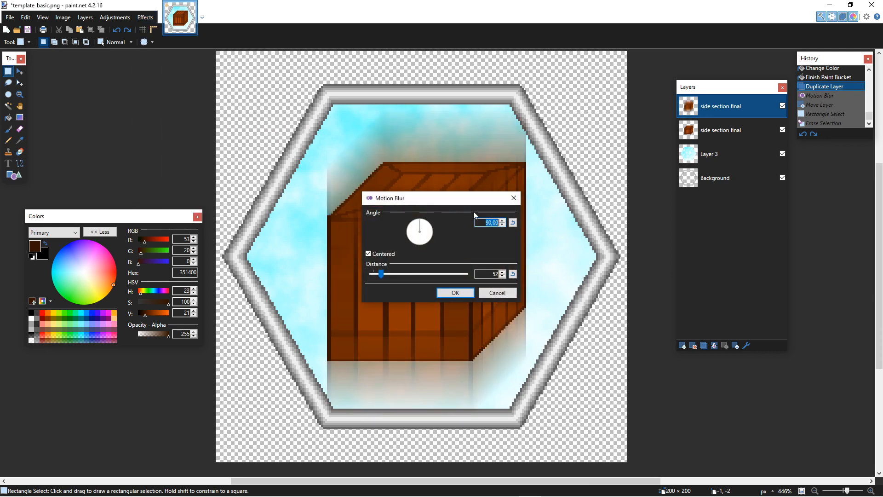
pyautogui.click(380, 253)
pyautogui.moveTo(403, 203); pyautogui.dragTo(600, 182)
pyautogui.click(652, 271)
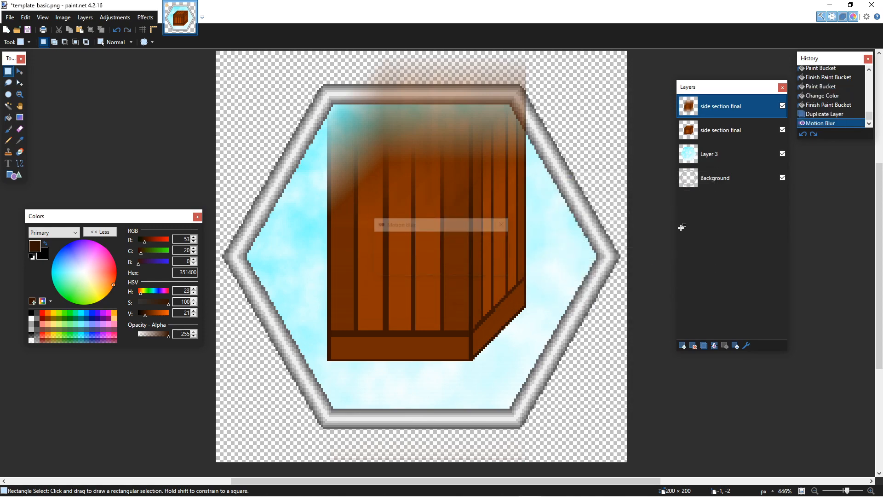
pyautogui.moveTo(724, 127); pyautogui.dragTo(739, 107)
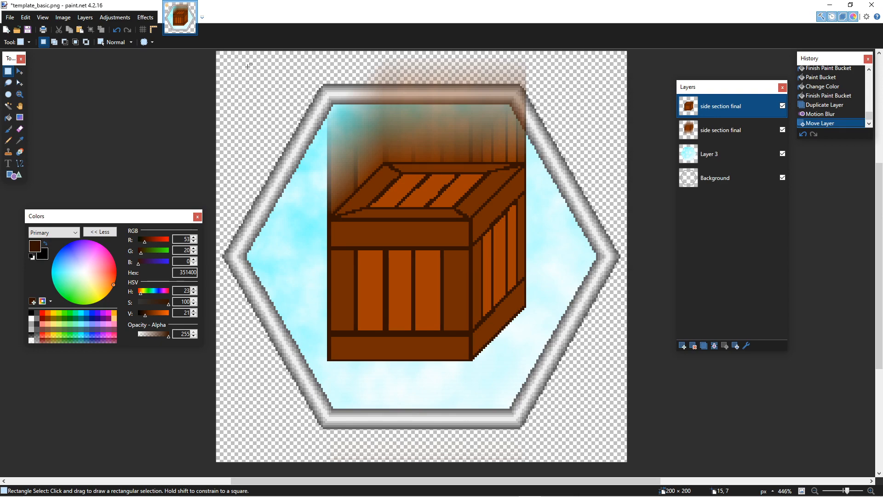
# Step: Select the hexagon's interior on the Background layer with the Magic Wand, invert the selection, and erase that area from the blurred crate layer
pyautogui.click(739, 155)
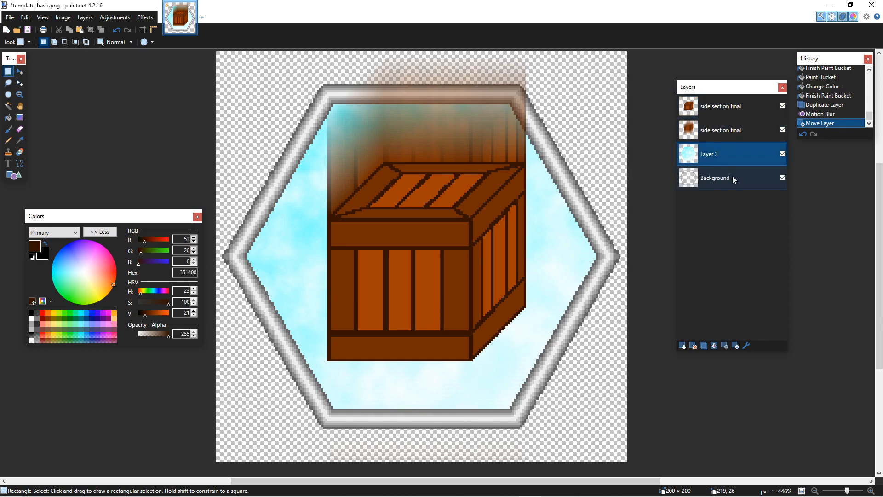
pyautogui.click(732, 177)
pyautogui.click(8, 107)
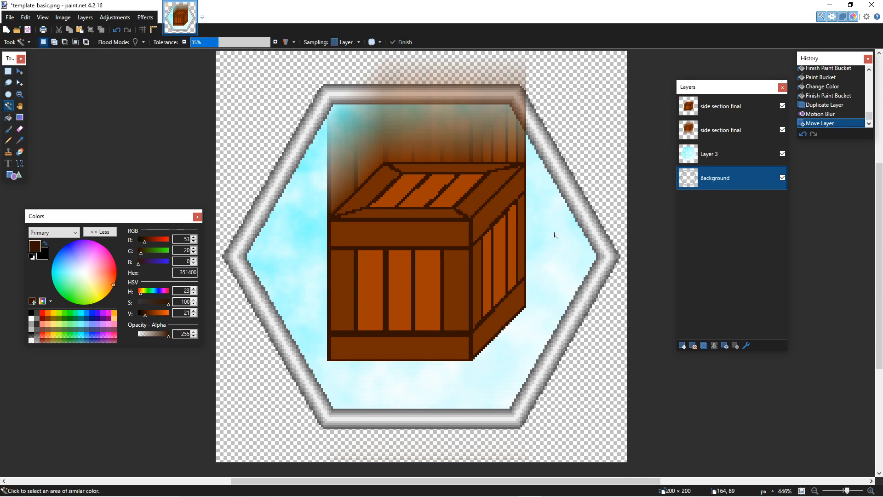
pyautogui.click(556, 236)
pyautogui.hotkey('ctrl', 'i')
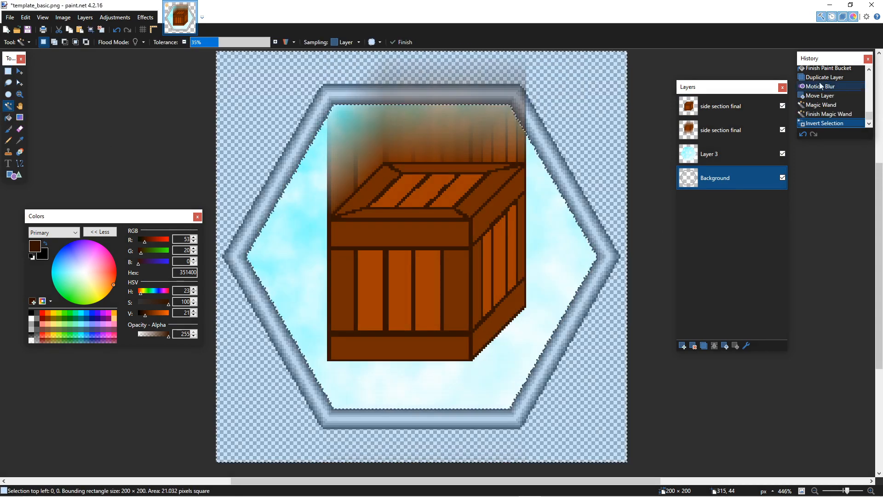
pyautogui.click(726, 137)
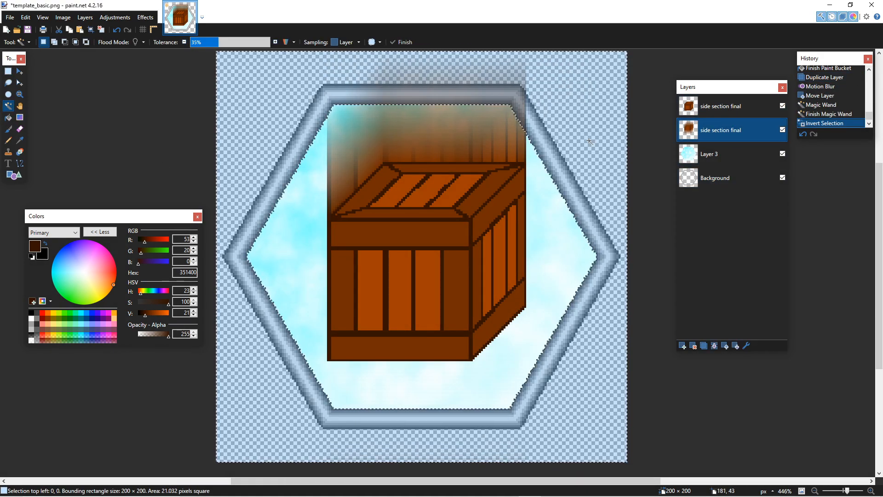
pyautogui.press('Delete')
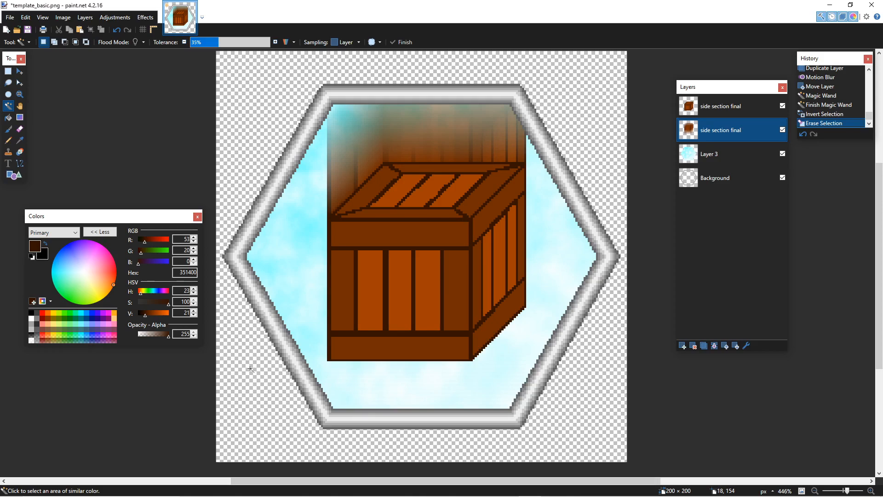
# Step: Hide the blurred crate layer, select the hexagon's interior on the Background layer with the Magic Wand, and make Layer 3 active
pyautogui.click(782, 131)
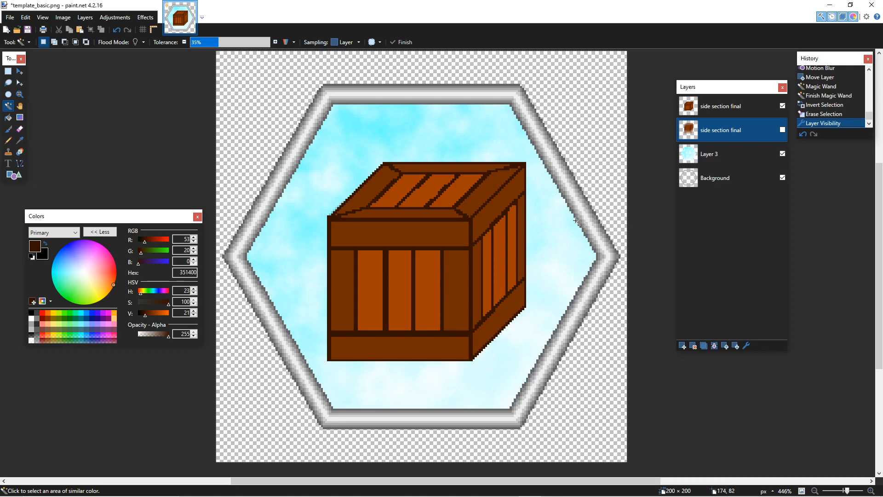
pyautogui.click(726, 148)
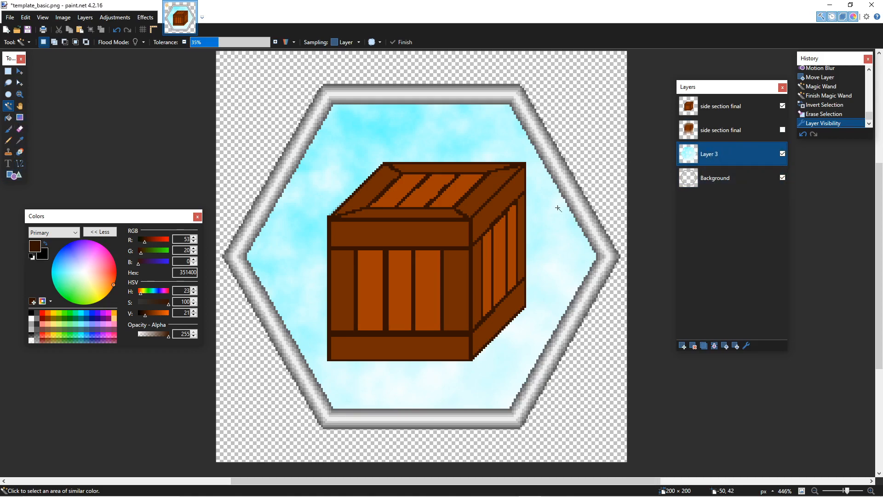
pyautogui.click(732, 180)
pyautogui.click(354, 149)
pyautogui.click(717, 154)
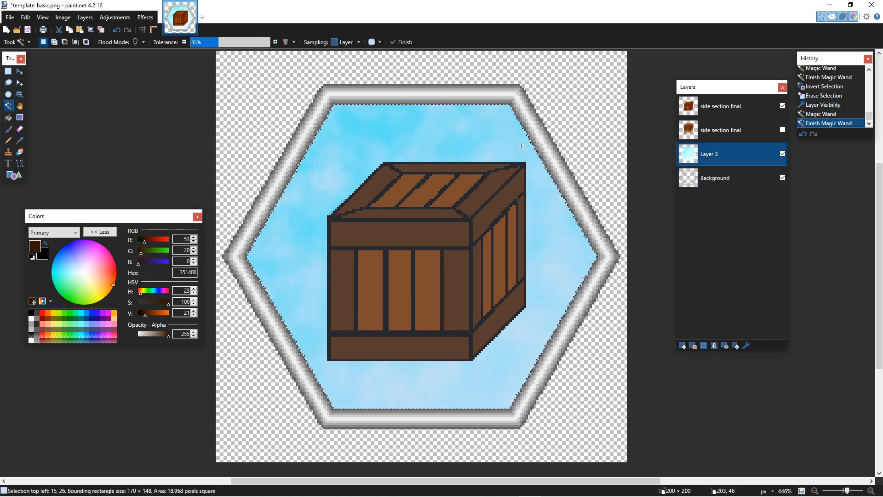
# Step: Fill the selected hexagon on Layer 3 with a diagonal linear gradient from blue 0026FF at the upper left to black at the lower right
pyautogui.click(20, 118)
pyautogui.moveTo(76, 265); pyautogui.dragTo(67, 245)
pyautogui.click(89, 311)
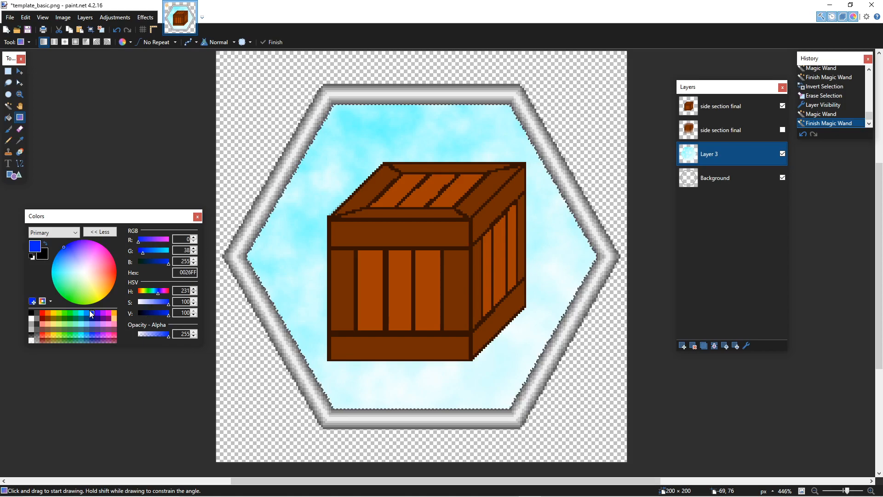
pyautogui.moveTo(347, 125); pyautogui.dragTo(500, 357)
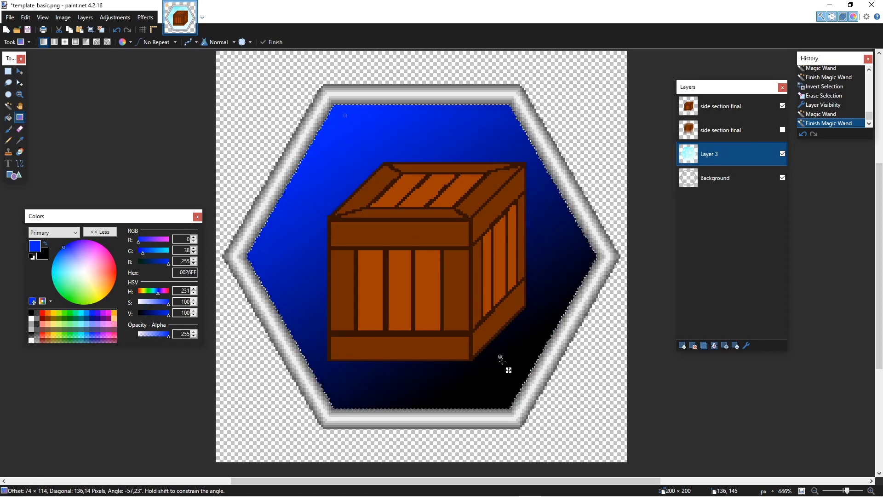
pyautogui.moveTo(509, 417); pyautogui.dragTo(531, 449)
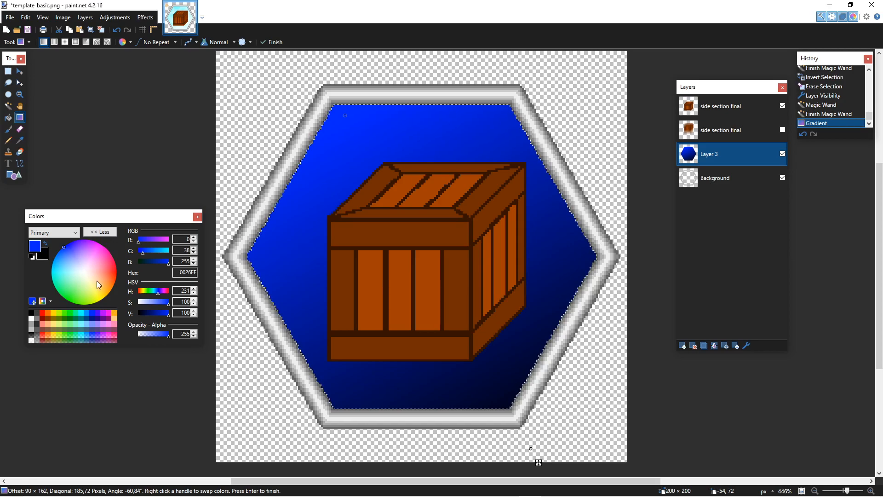
pyautogui.click(255, 115)
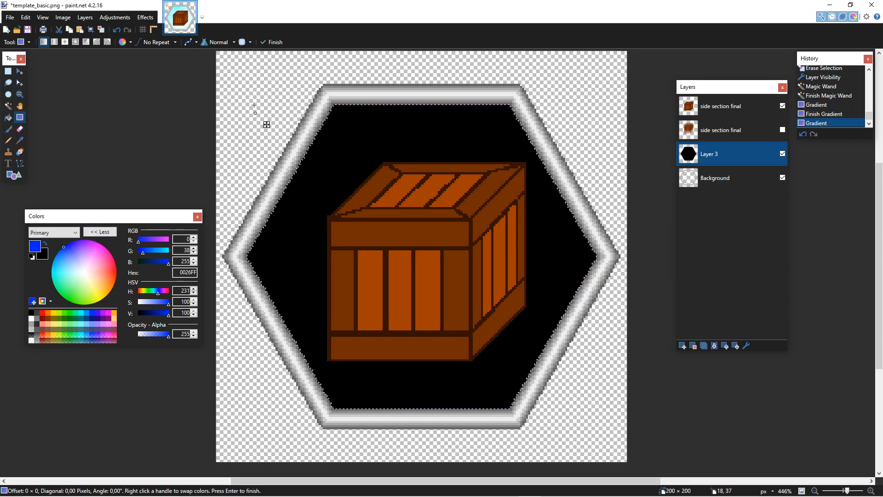
pyautogui.hotkey('ctrl', 'z')
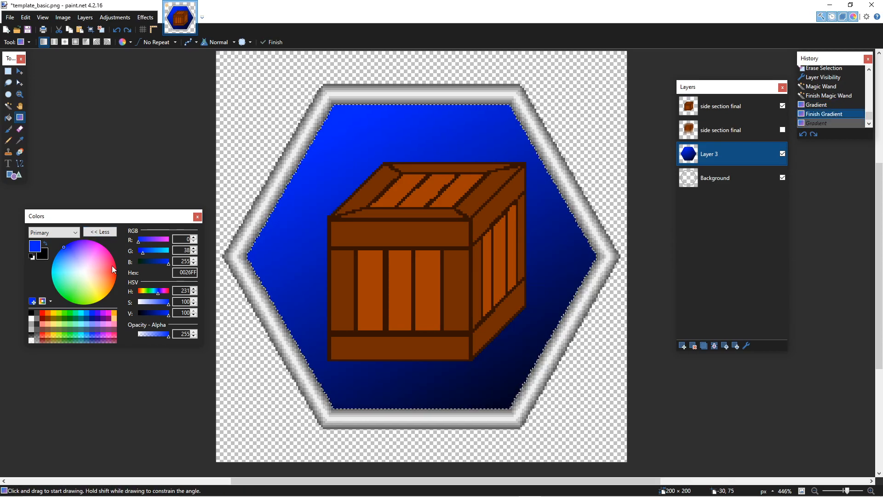
# Step: Set the primary color to opaque white and the secondary color to white with an alpha of 0
pyautogui.click(32, 322)
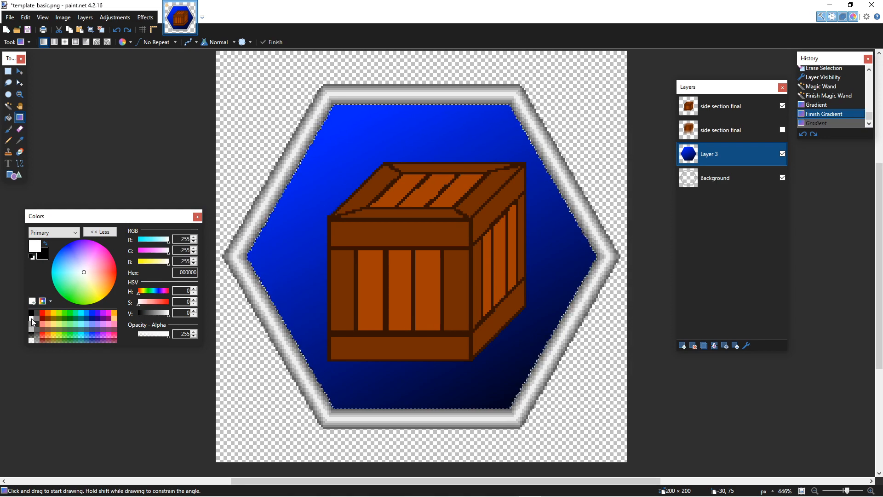
pyautogui.rightClick(34, 322)
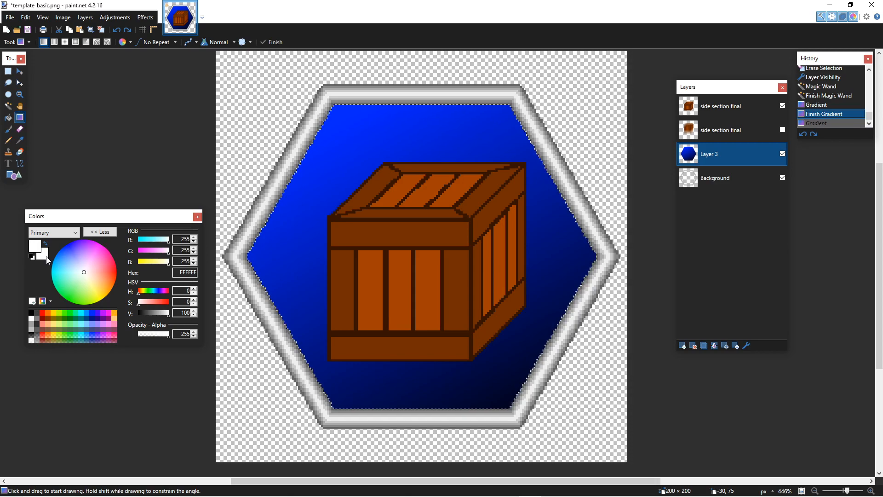
pyautogui.doubleClick(183, 333)
pyautogui.write('2')
# Step: Try rendering Clouds at scale 50 and roughness 0.50 directly on Layer 3's gradient, and undo the effect
pyautogui.click(145, 17)
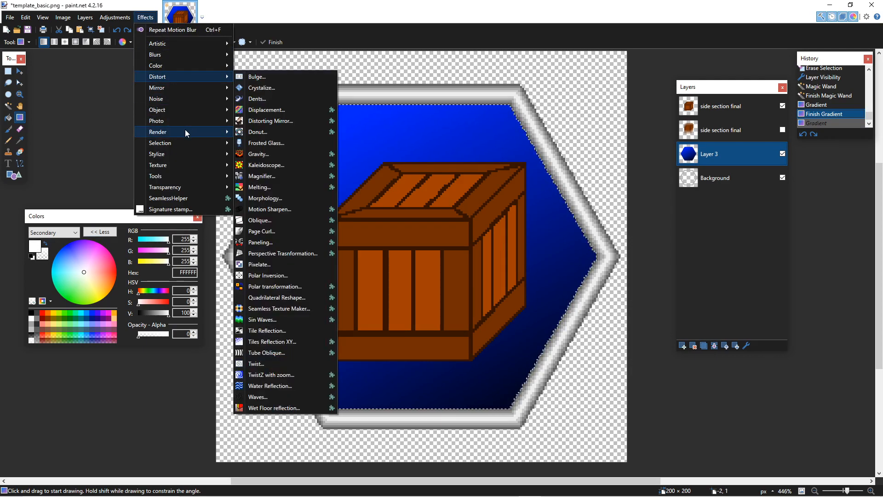
pyautogui.moveTo(180, 134)
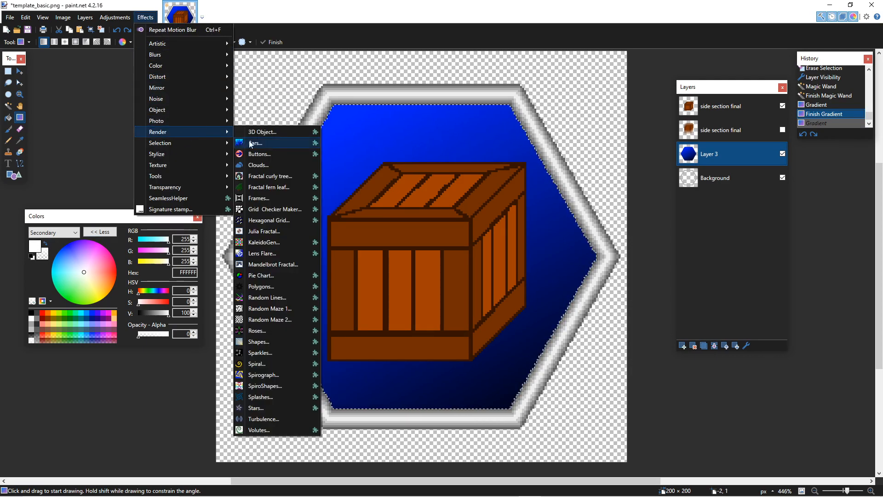
pyautogui.click(264, 165)
pyautogui.moveTo(416, 178); pyautogui.dragTo(594, 149)
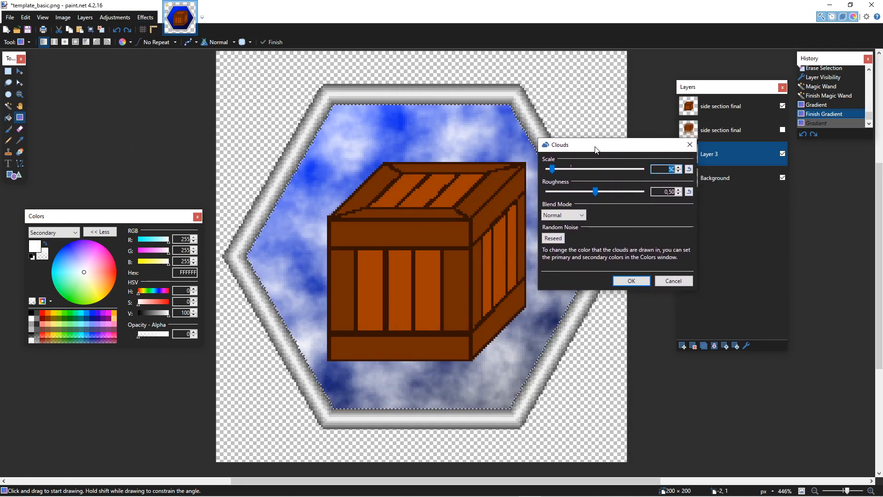
pyautogui.click(631, 280)
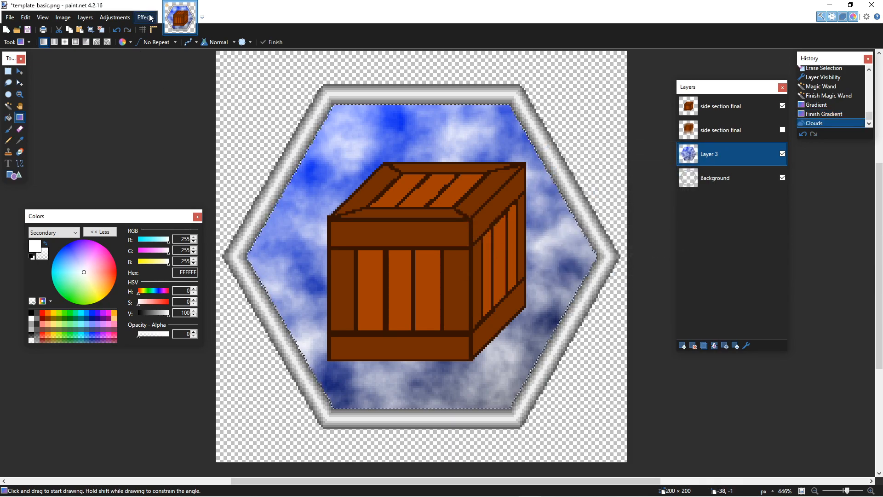
pyautogui.click(105, 18)
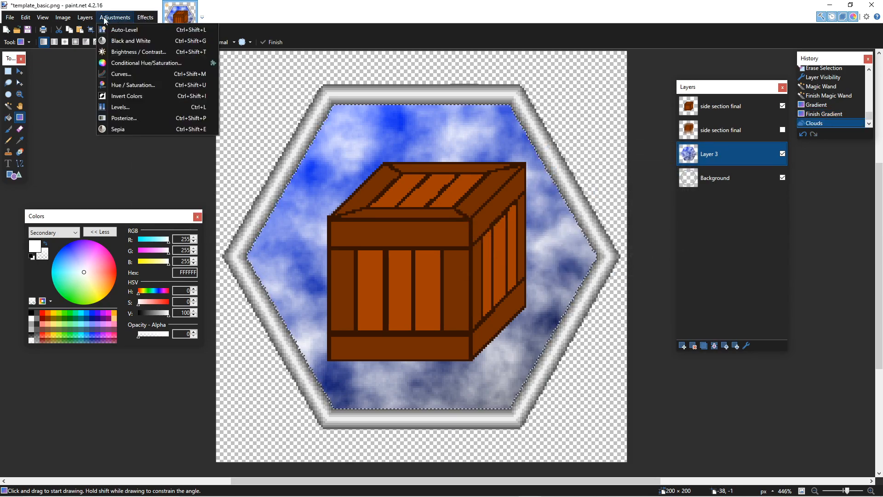
pyautogui.click(777, 289)
pyautogui.hotkey('ctrl', 'z')
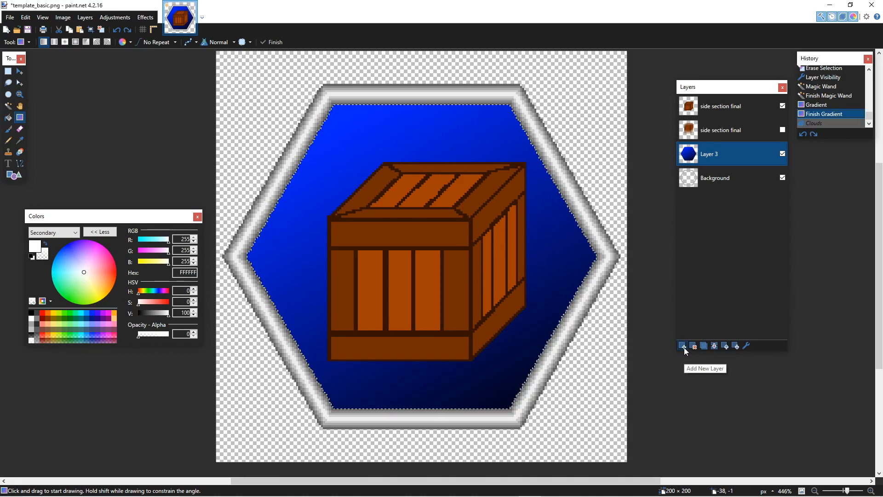
# Step: Add a new layer above Layer 3 and render Clouds on it at scale 50, roughness 0.50 and Normal blend mode
pyautogui.click(682, 345)
pyautogui.click(145, 18)
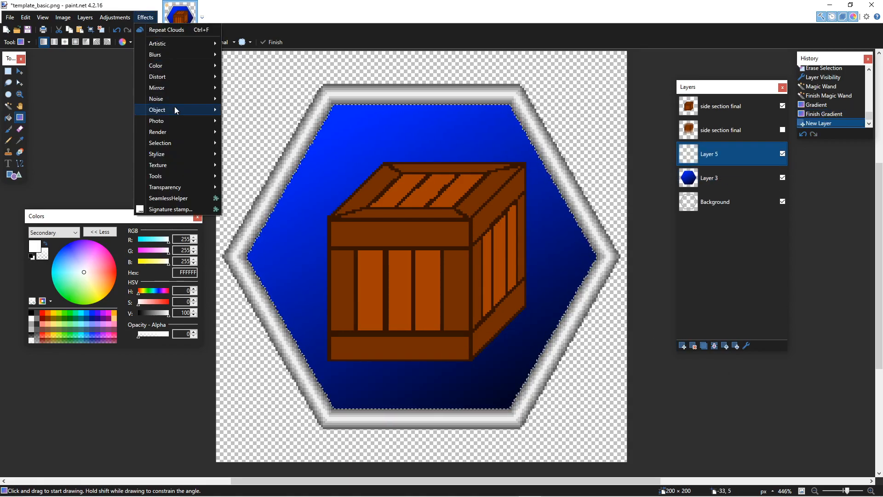
pyautogui.moveTo(176, 129)
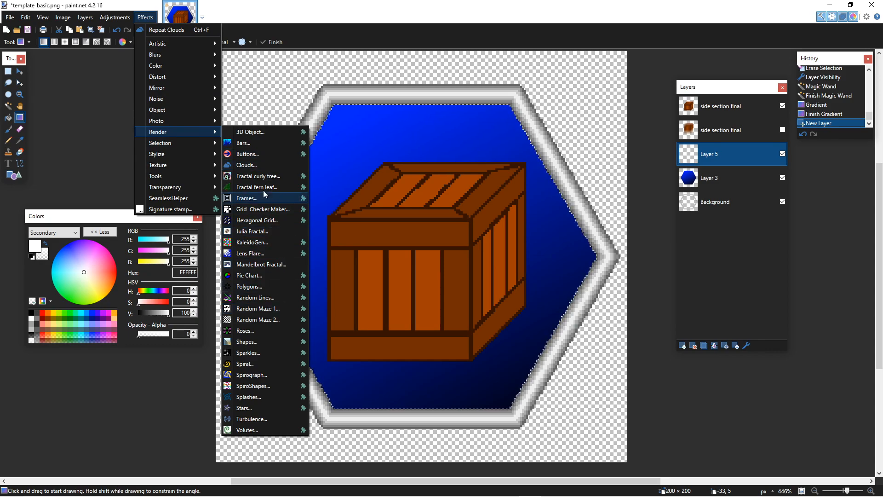
pyautogui.click(261, 164)
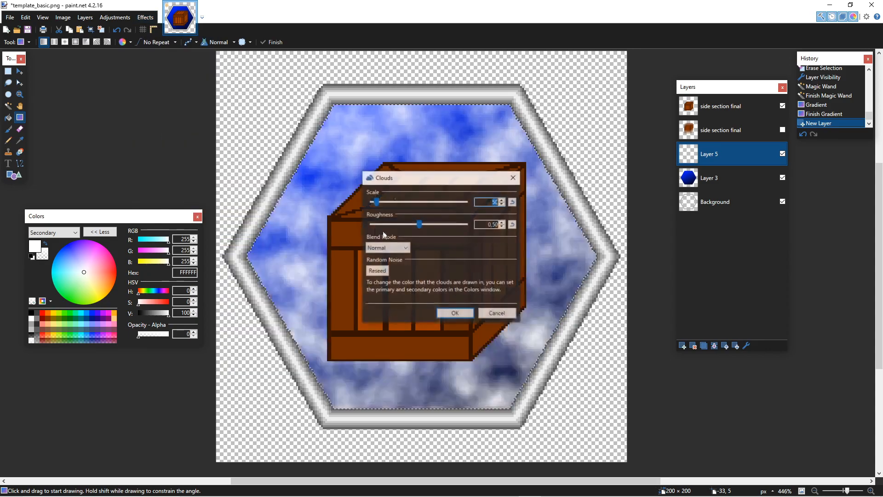
pyautogui.click(464, 310)
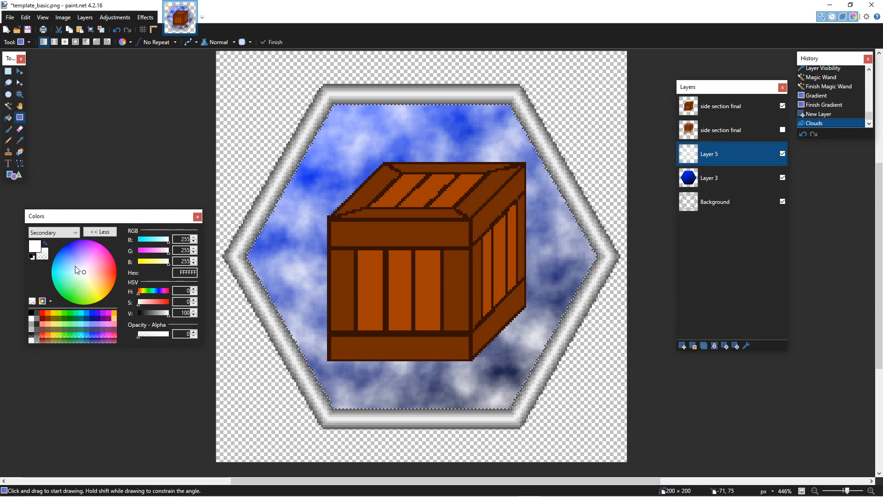
# Step: Set the secondary color's alpha to 255 and return to the primary color
pyautogui.moveTo(160, 335); pyautogui.dragTo(179, 335)
pyautogui.click(34, 246)
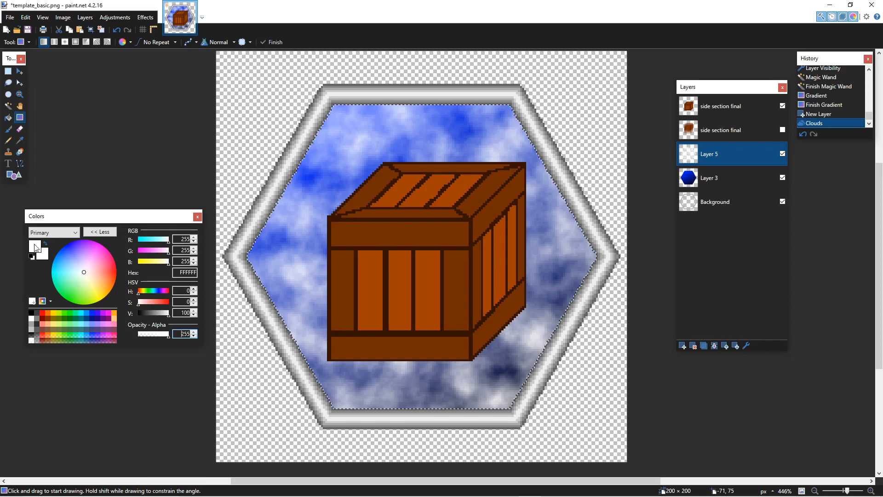
pyautogui.doubleClick(138, 9)
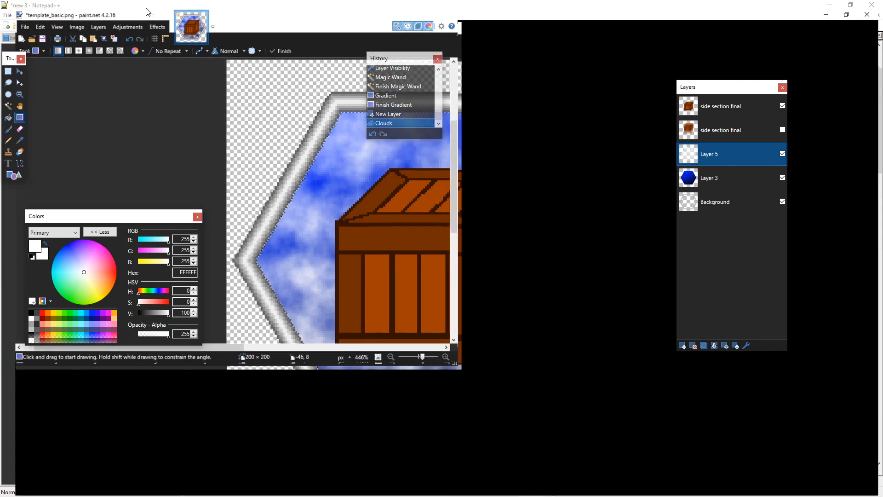
pyautogui.doubleClick(147, 10)
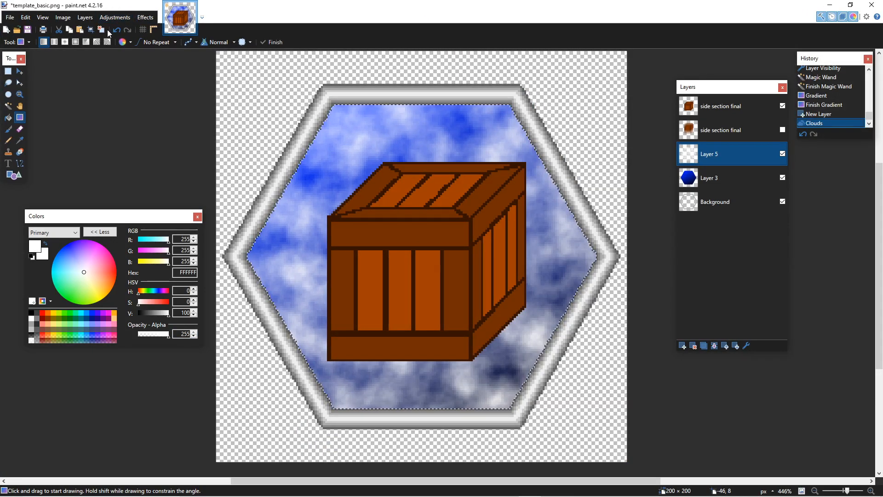
# Step: Draw a linear gradient down the clouds on Layer 5 and switch it to transparency mode to fade them toward the lower part
pyautogui.click(123, 42)
pyautogui.moveTo(348, 135); pyautogui.dragTo(504, 402)
pyautogui.moveTo(420, 367)
pyautogui.mouseDown()
pyautogui.moveTo(402, 368)
pyautogui.moveTo(422, 382)
pyautogui.mouseUp()
pyautogui.click(122, 42)
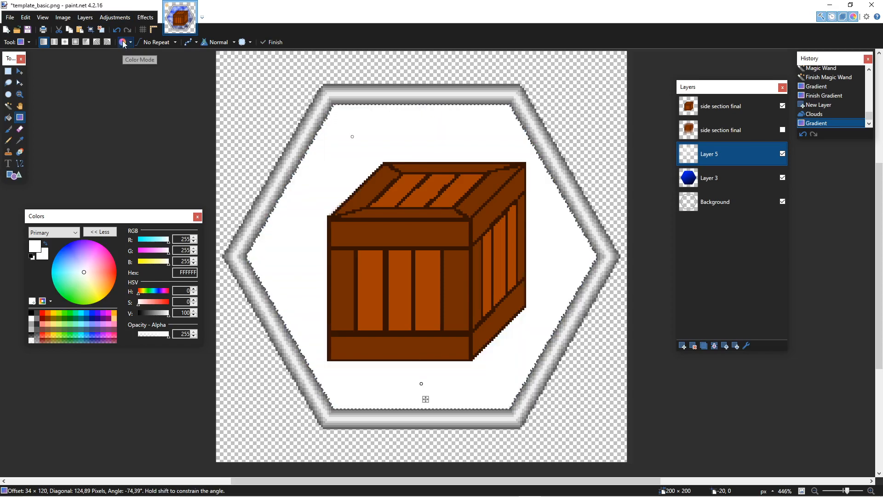
pyautogui.click(122, 42)
# Step: Make the transparency gradient radial, align it vertically over about 164 px from above the hexagon to its lower edge, and finish it
pyautogui.click(75, 42)
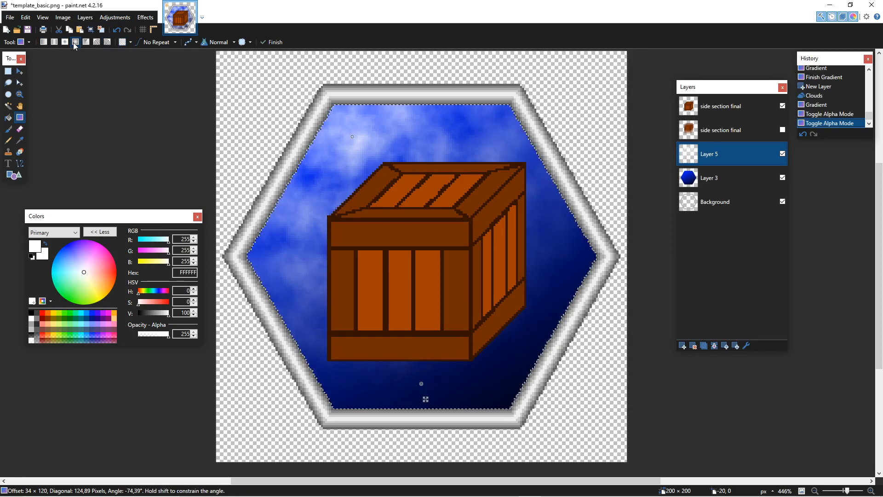
pyautogui.moveTo(424, 384); pyautogui.dragTo(462, 391)
pyautogui.moveTo(352, 138); pyautogui.dragTo(305, 59)
pyautogui.moveTo(462, 395); pyautogui.dragTo(334, 407)
pyautogui.moveTo(302, 54)
pyautogui.mouseDown()
pyautogui.moveTo(357, 71)
pyautogui.moveTo(416, 72)
pyautogui.mouseUp()
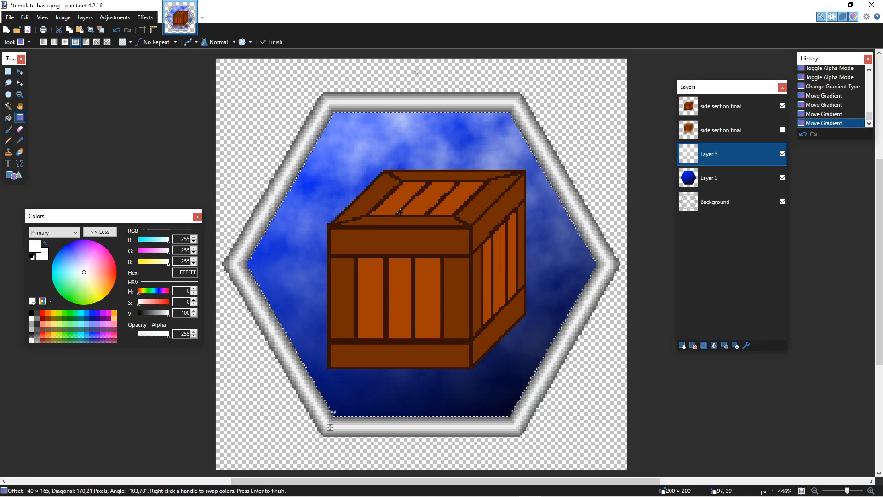
pyautogui.moveTo(331, 425); pyautogui.dragTo(418, 414)
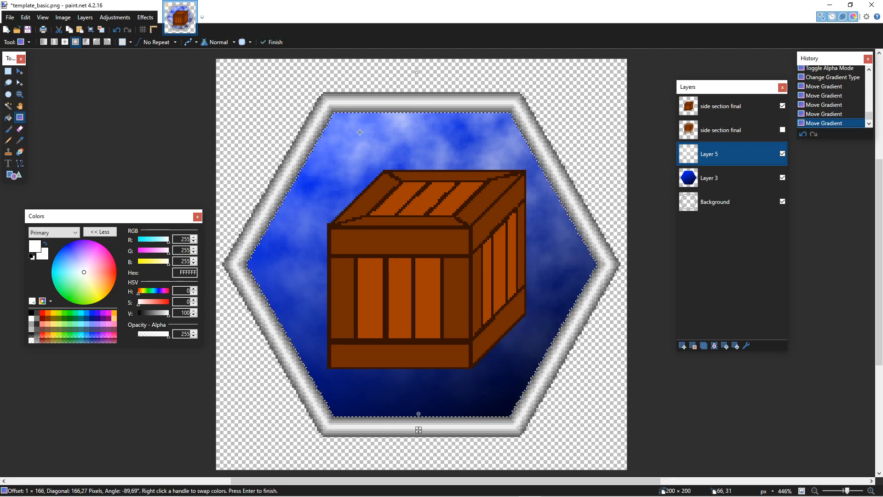
pyautogui.moveTo(431, 414); pyautogui.dragTo(449, 410)
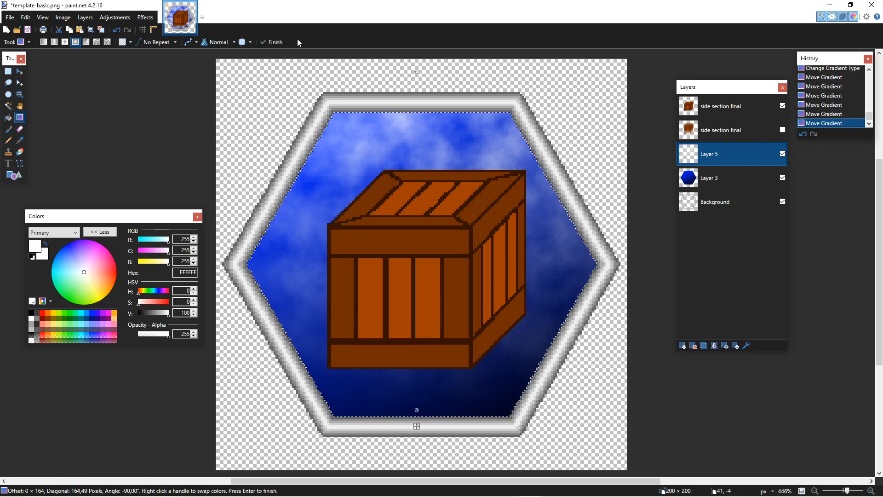
pyautogui.click(275, 42)
pyautogui.scroll(-2, 284, 133)
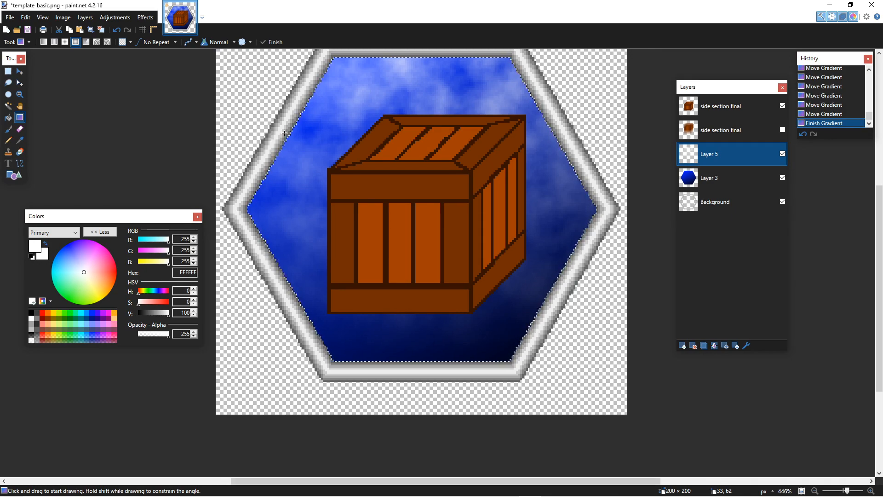
# Step: Show the blurred crate layer and try the clouds layer above it before returning the clouds beneath it
pyautogui.click(782, 130)
pyautogui.scroll(1, 759, 165)
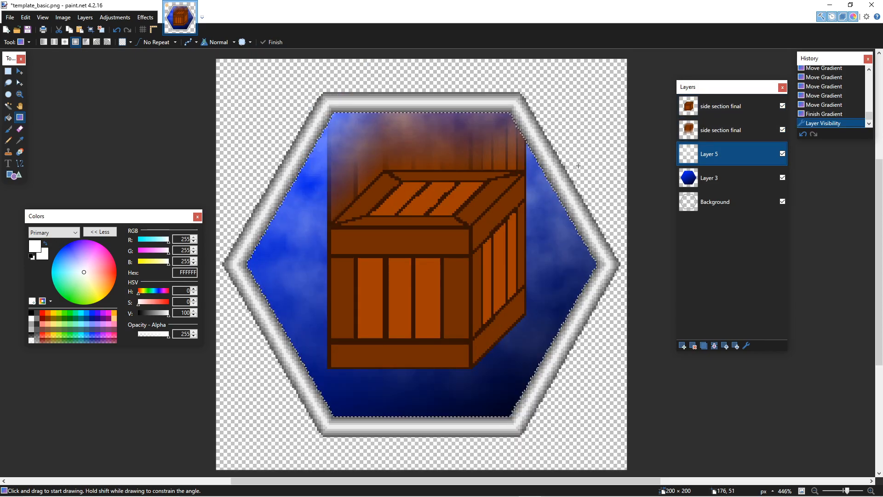
pyautogui.moveTo(719, 159); pyautogui.dragTo(719, 128)
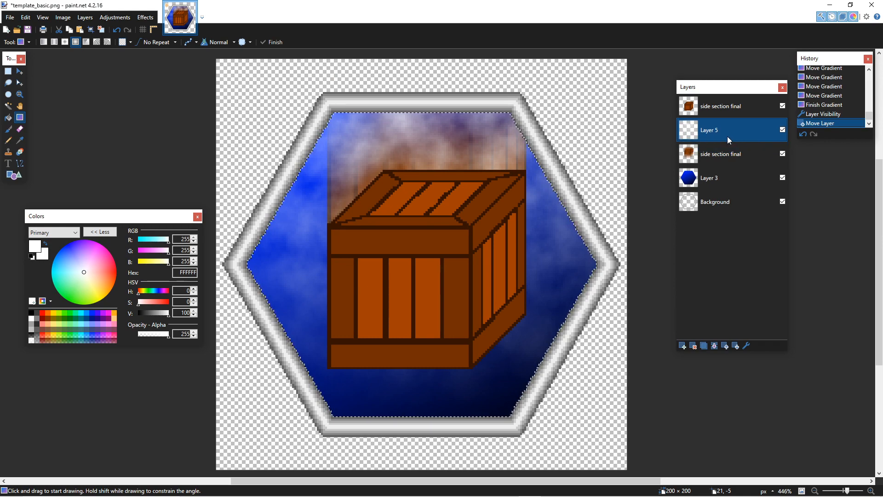
pyautogui.hotkey('alt', 'pagedown')
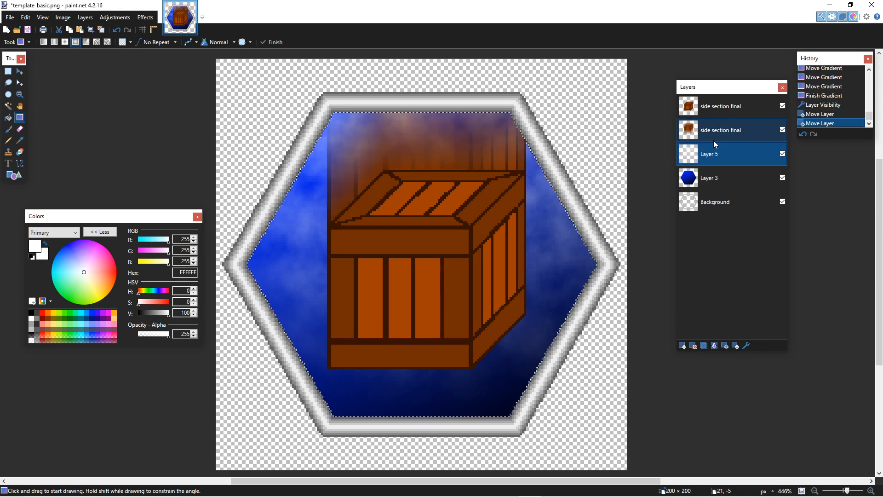
# Step: Set the blurred crate layer's opacity to 120
pyautogui.click(714, 138)
pyautogui.click(745, 346)
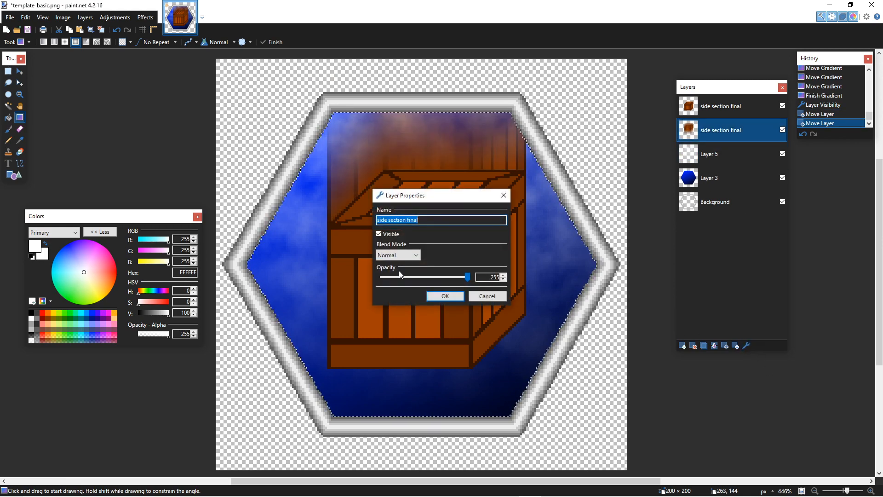
pyautogui.moveTo(477, 196); pyautogui.dragTo(688, 211)
pyautogui.moveTo(679, 292); pyautogui.dragTo(639, 292)
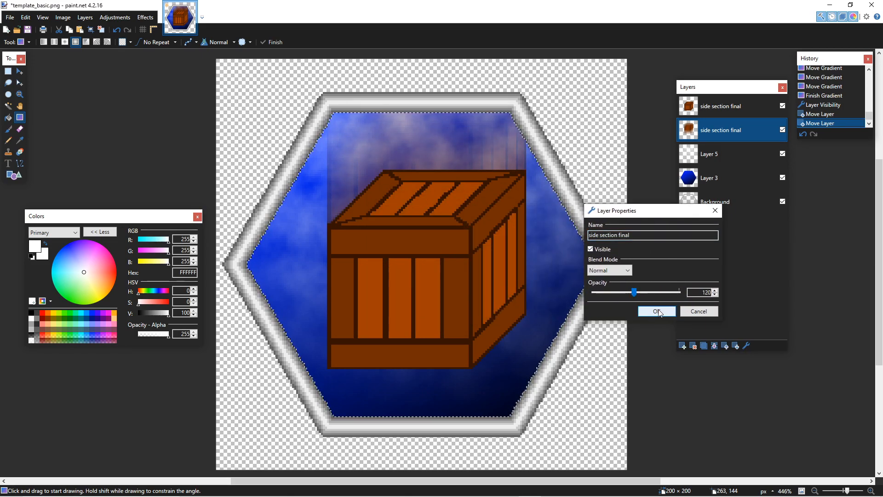
pyautogui.click(656, 311)
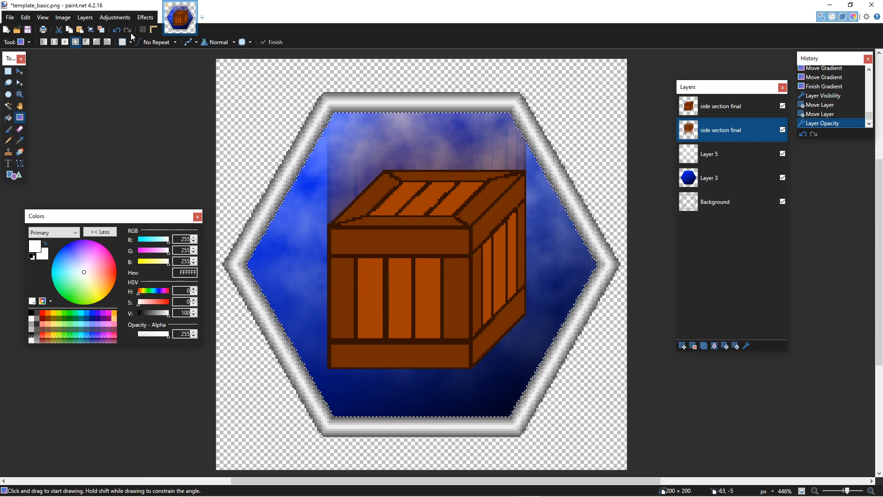
# Step: Apply a Gaussian Blur with a small radius to the blurred crate layer
pyautogui.click(145, 17)
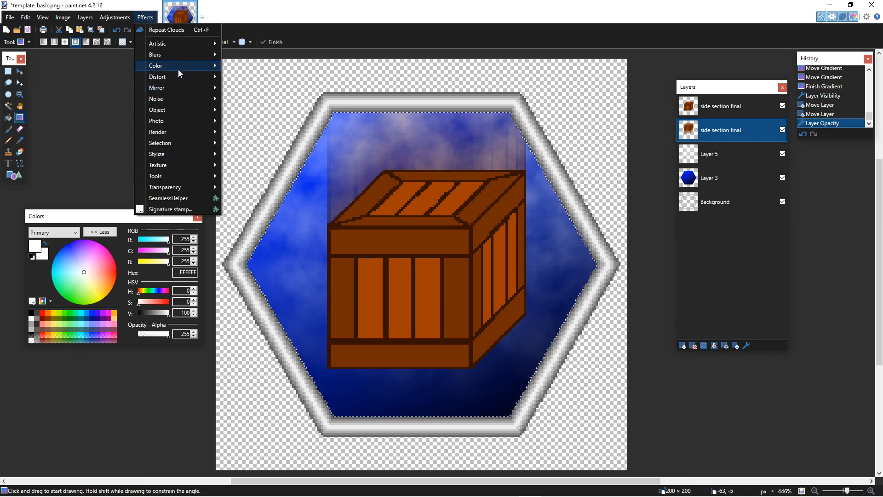
pyautogui.moveTo(175, 54)
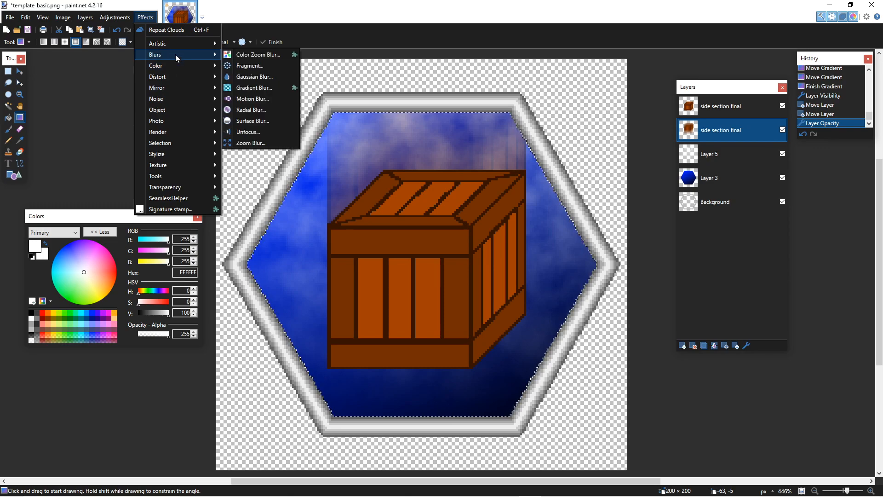
pyautogui.click(247, 77)
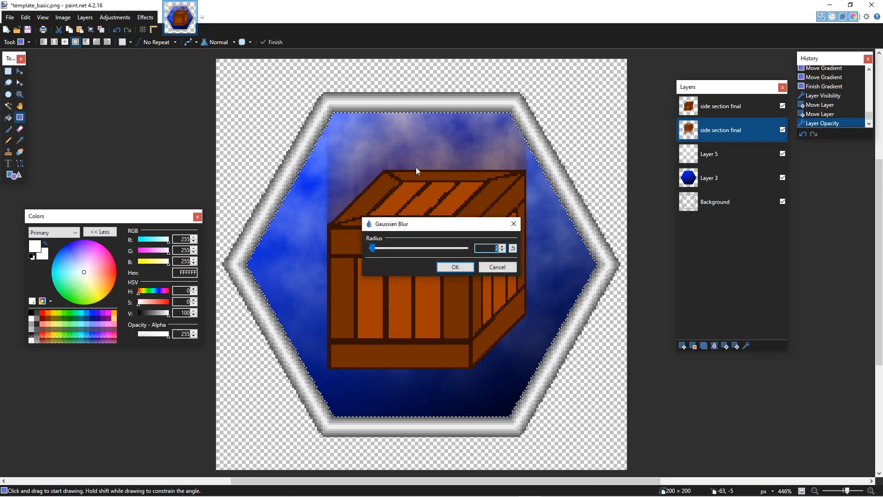
pyautogui.moveTo(373, 249); pyautogui.dragTo(374, 250)
pyautogui.click(469, 266)
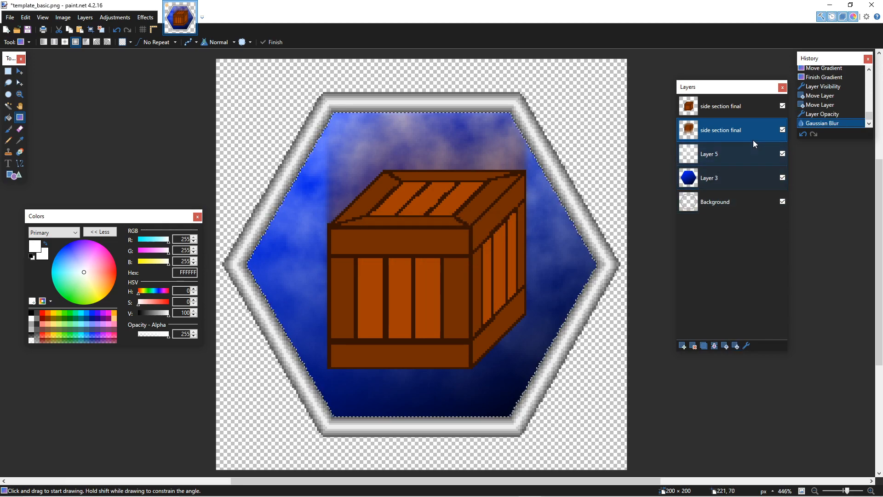
# Step: Raise the blurred crate layer's opacity slightly
pyautogui.click(746, 345)
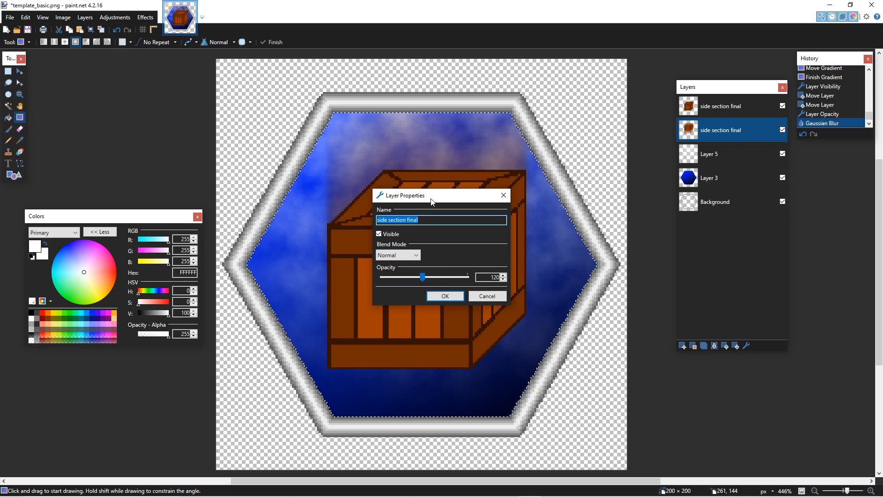
pyautogui.moveTo(433, 201); pyautogui.dragTo(593, 206)
pyautogui.moveTo(583, 282); pyautogui.dragTo(592, 281)
pyautogui.click(602, 301)
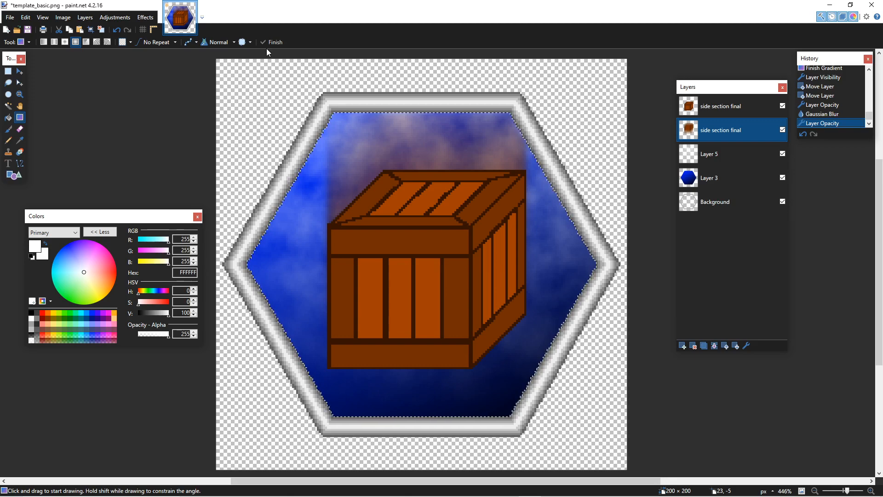
# Step: Move the selected pixels of the sharp crate layer down 12 pixels
pyautogui.click(728, 101)
pyautogui.press('m')
pyautogui.press('Down')
pyautogui.press('Down')
pyautogui.press('Down')
pyautogui.press('Down')
pyautogui.press('Down')
pyautogui.press('Down')
pyautogui.press('Down')
pyautogui.press('Down')
pyautogui.press('Down')
pyautogui.press('Down')
pyautogui.press('Down')
pyautogui.press('Down')
pyautogui.press('Down')
pyautogui.press('Down')
pyautogui.press('Down')
pyautogui.press('Down')
pyautogui.press('Up')
pyautogui.press('Up')
pyautogui.press('Up')
pyautogui.press('Up')
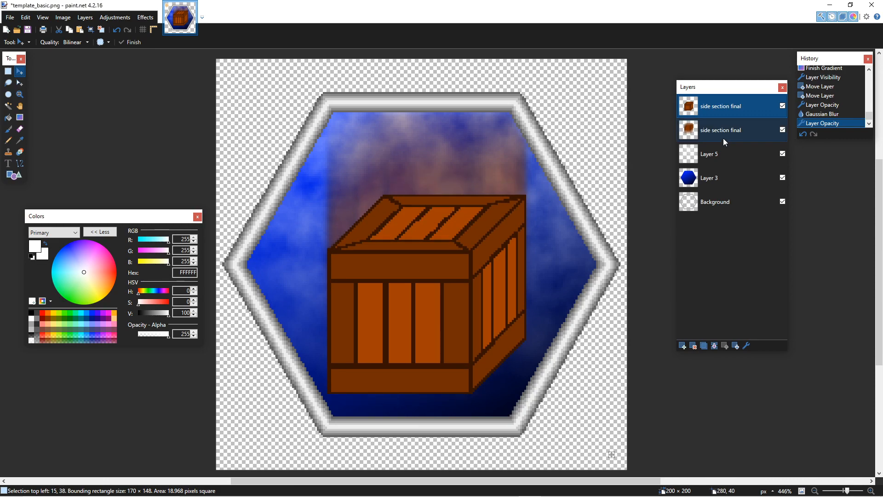
# Step: Try to move the selected pixels of the blurred crate layer down 17 pixels
pyautogui.click(713, 134)
pyautogui.press('Down')
pyautogui.press('Down')
pyautogui.press('Down')
pyautogui.press('Down')
pyautogui.press('Down')
pyautogui.press('Down')
pyautogui.press('Down')
pyautogui.press('Down')
pyautogui.press('Down')
pyautogui.press('Down')
pyautogui.press('Down')
pyautogui.press('Down')
pyautogui.press('Down')
pyautogui.press('Down')
pyautogui.press('Down')
pyautogui.press('Down')
pyautogui.press('Down')
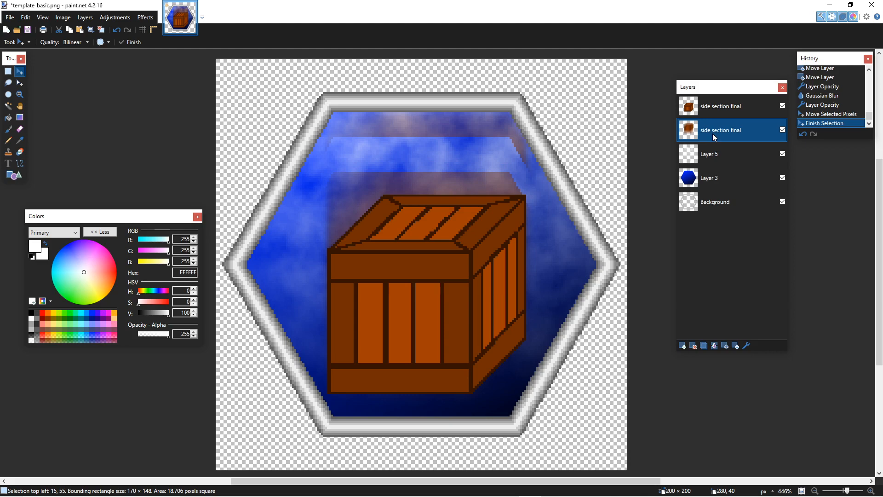
pyautogui.hotkey('ctrl', 'z')
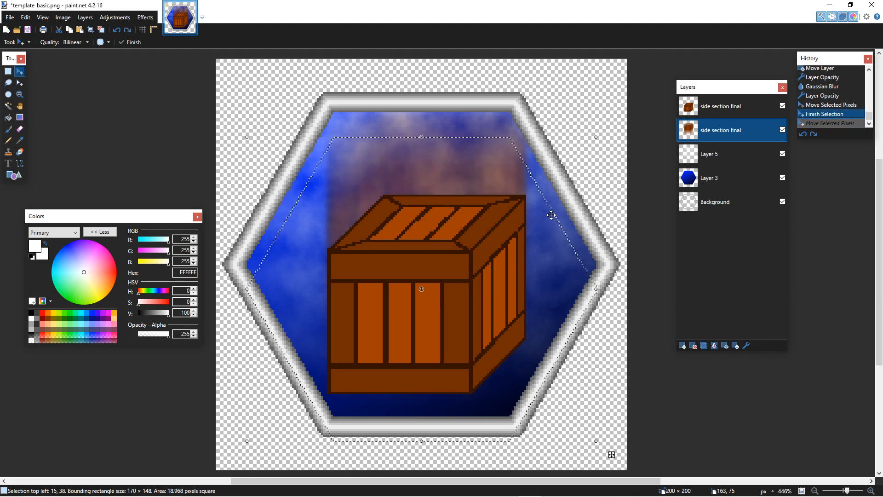
# Step: Clear the selection and hide the blurred crate layer
pyautogui.click(8, 71)
pyautogui.click(194, 104)
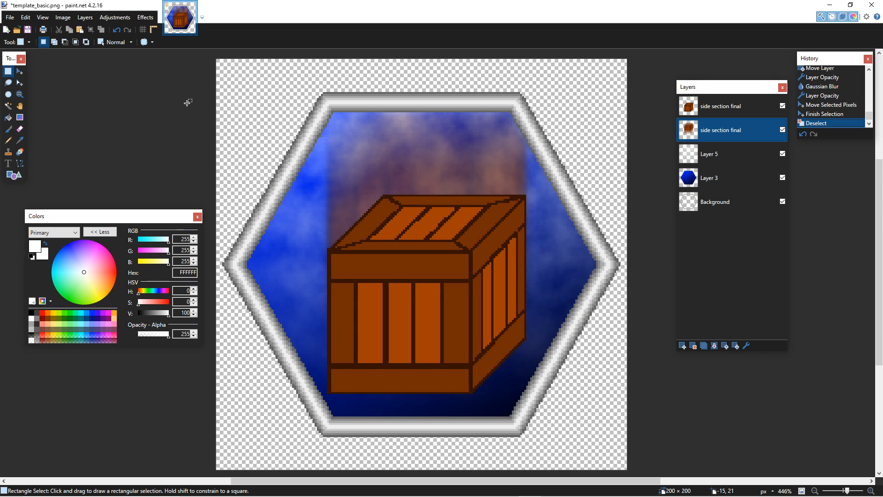
pyautogui.click(784, 131)
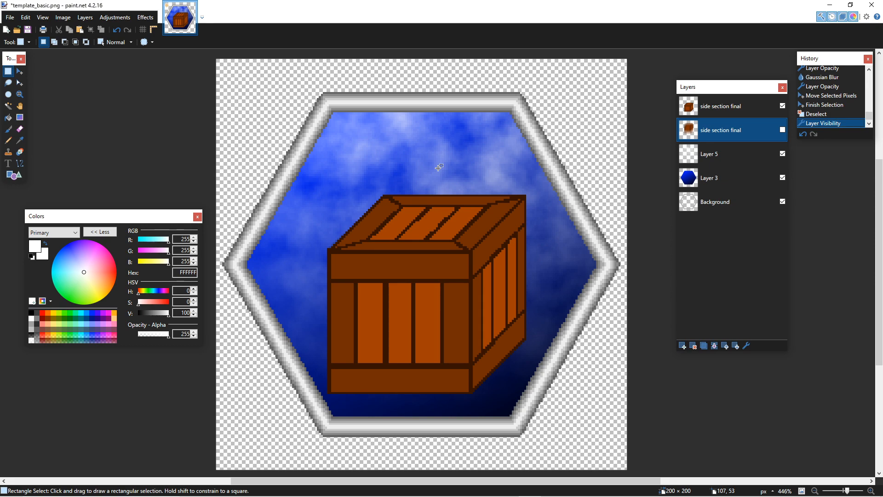
# Step: Move the entire contents of the sharp crate layer up 13 pixels
pyautogui.click(770, 117)
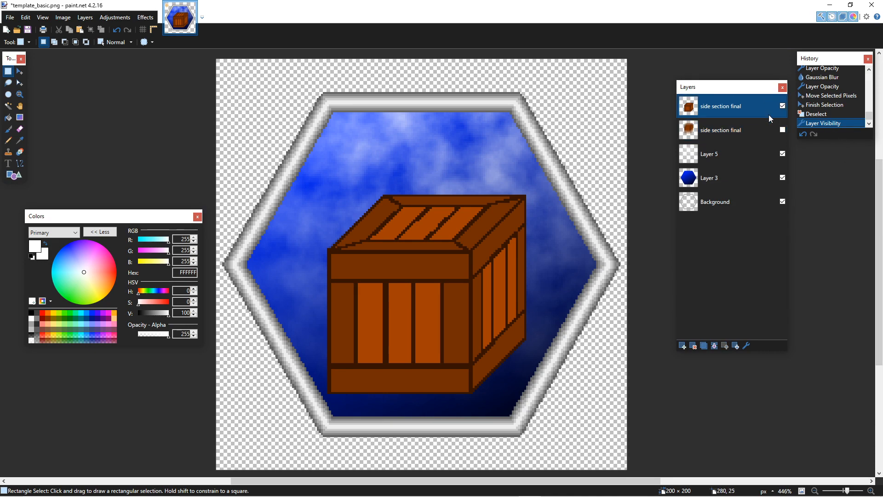
pyautogui.press('m')
pyautogui.press('s')
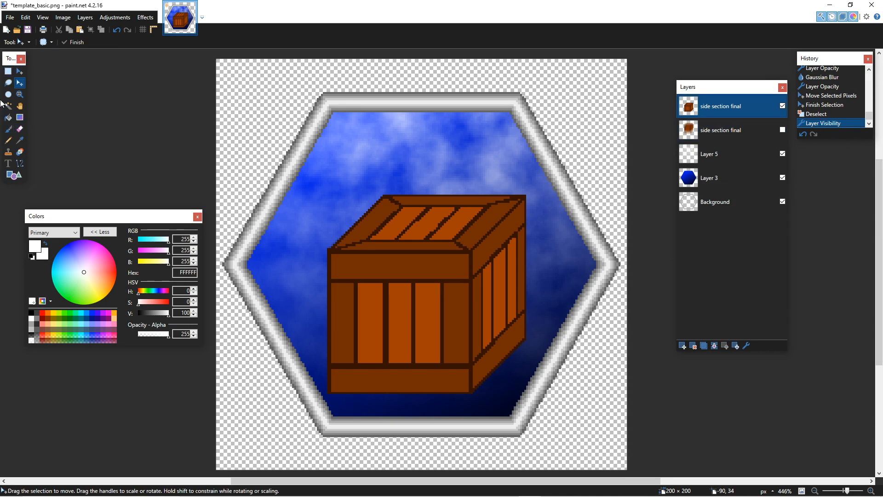
pyautogui.hotkey('ctrl', 'a')
pyautogui.press('m')
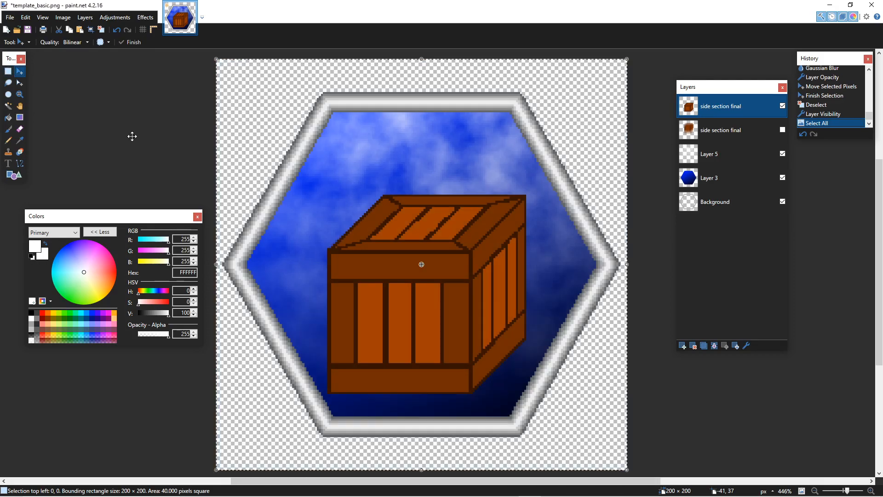
pyautogui.hotkey('ctrl', 'Up')
pyautogui.hotkey('ctrl', 'Up')
pyautogui.hotkey('ctrl', 'Down')
pyautogui.press('Up')
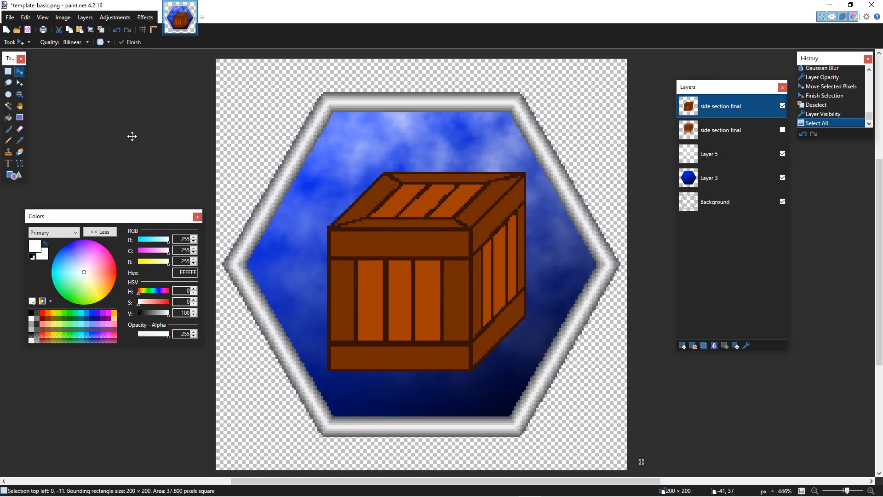
pyautogui.press('Up')
pyautogui.press('Up')
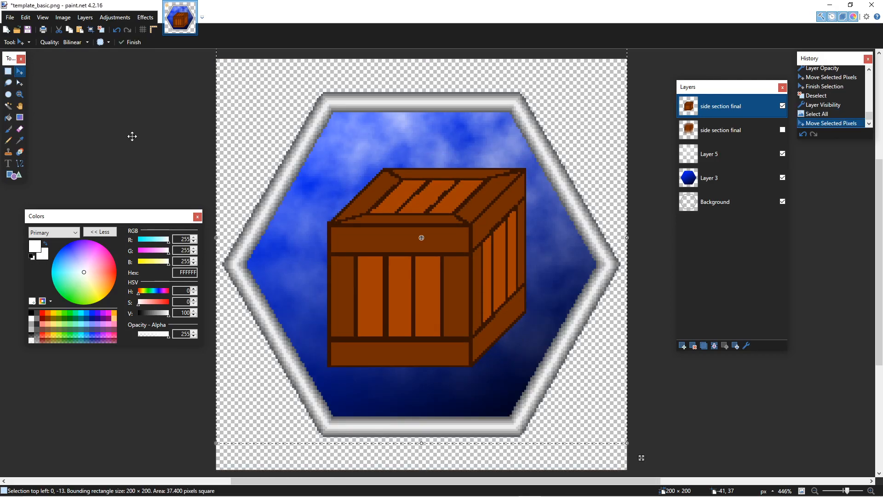
pyautogui.click(131, 42)
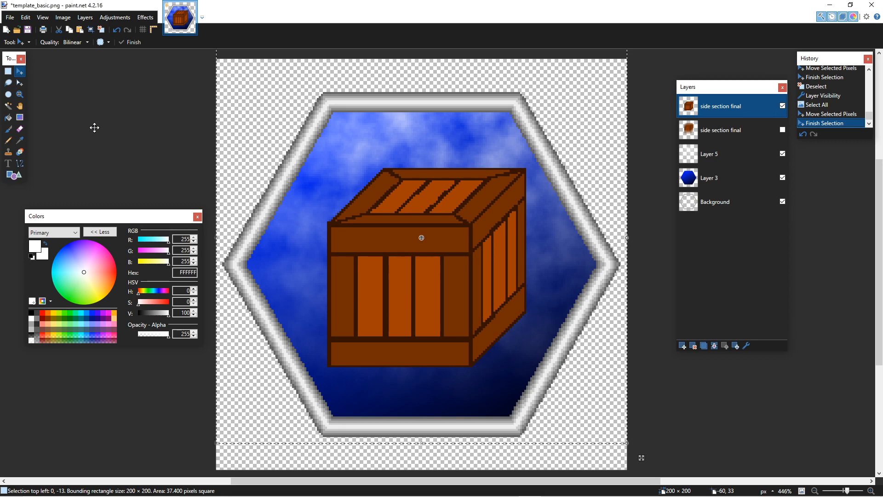
# Step: Add a new layer and place it between Layer 5 and Layer 3
pyautogui.click(683, 346)
pyautogui.moveTo(730, 97); pyautogui.dragTo(726, 184)
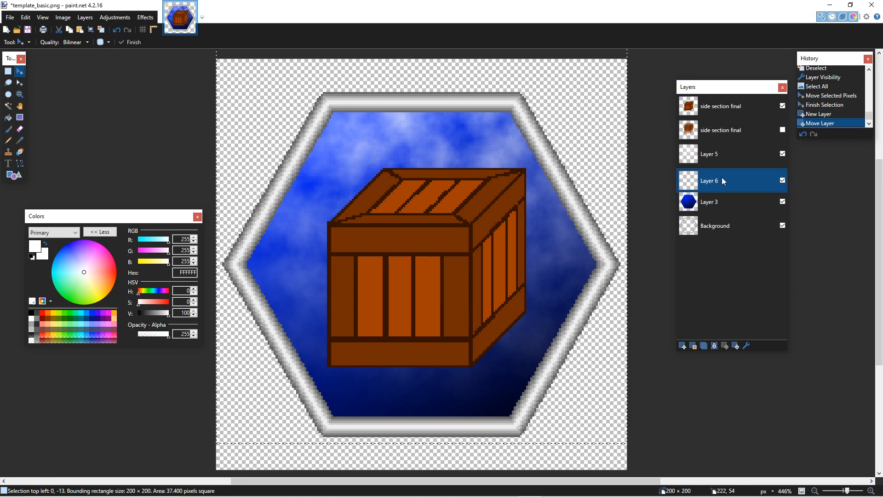
# Step: Set up the Shapes tool for filled ellipses with the dark green 267F00 as primary color
pyautogui.click(20, 171)
pyautogui.click(67, 43)
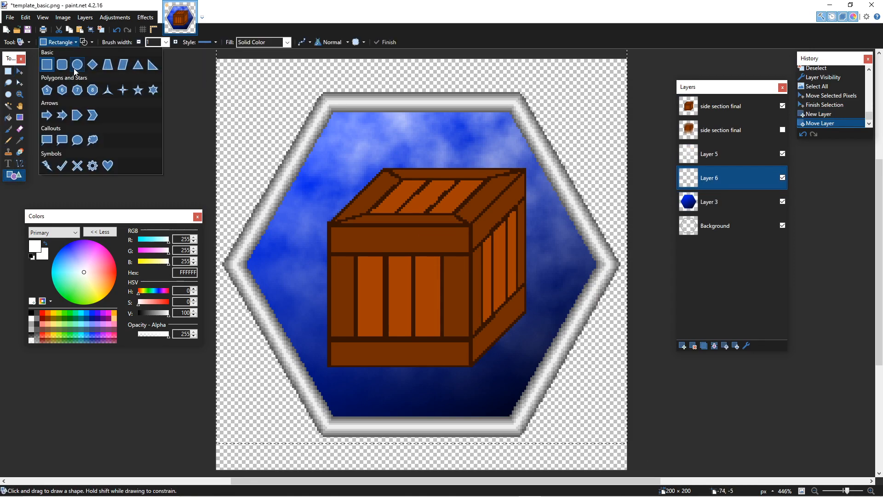
pyautogui.click(77, 65)
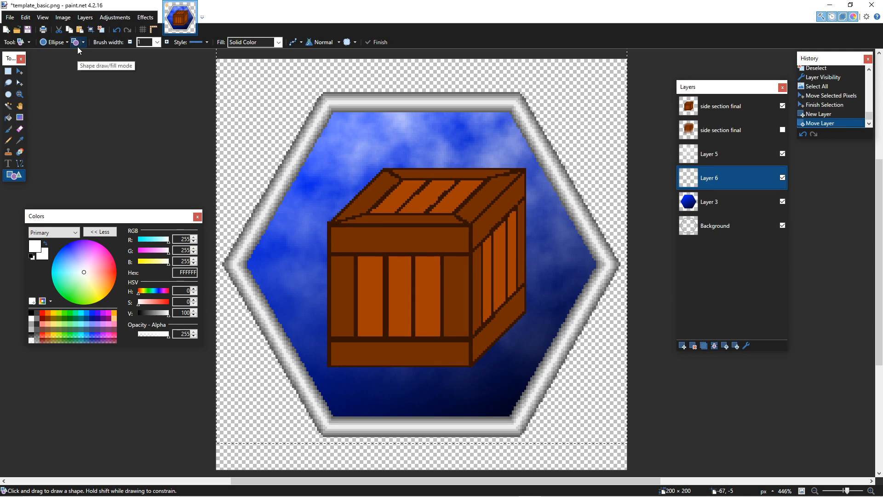
pyautogui.click(77, 46)
pyautogui.click(82, 67)
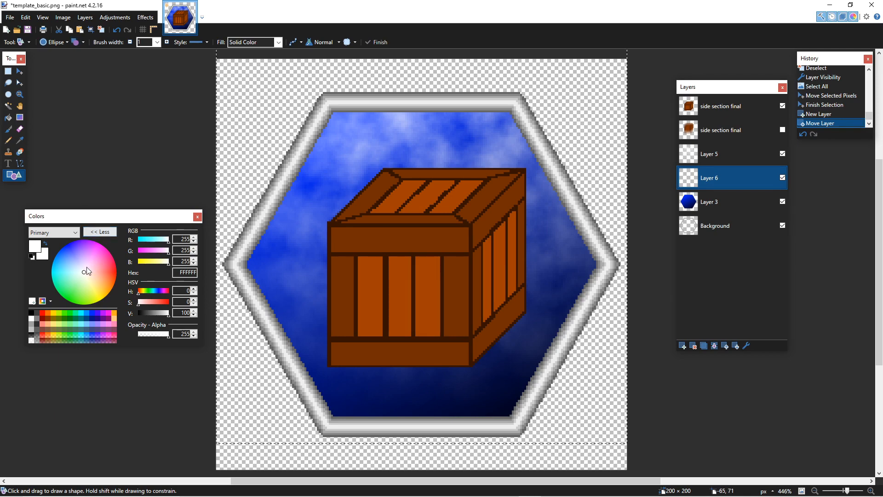
pyautogui.click(61, 318)
# Step: Move Layer 6 above Layer 5, below the hidden blurred crate layer
pyautogui.scroll(-1, 403, 227)
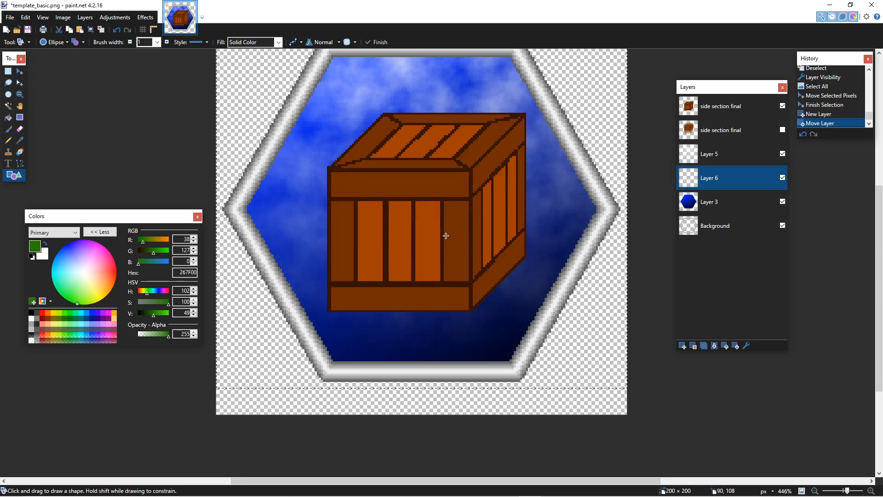
pyautogui.moveTo(701, 182); pyautogui.dragTo(702, 161)
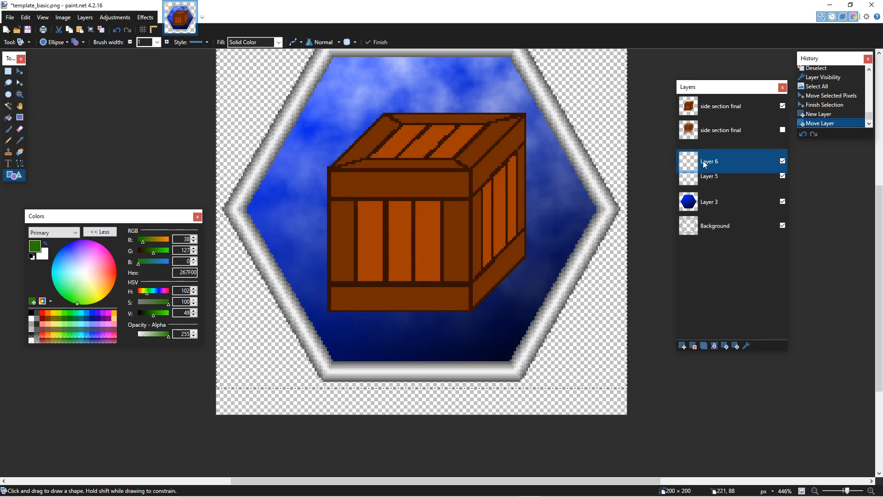
pyautogui.click(782, 154)
pyautogui.click(783, 154)
# Step: Draw a wide green ellipse on Layer 6 beneath the crate and stretch it across nearly the full canvas width
pyautogui.hotkey('ctrl', 'a')
pyautogui.moveTo(292, 380); pyautogui.dragTo(423, 249)
pyautogui.moveTo(584, 249)
pyautogui.mouseDown()
pyautogui.moveTo(650, 272)
pyautogui.moveTo(630, 239)
pyautogui.mouseUp()
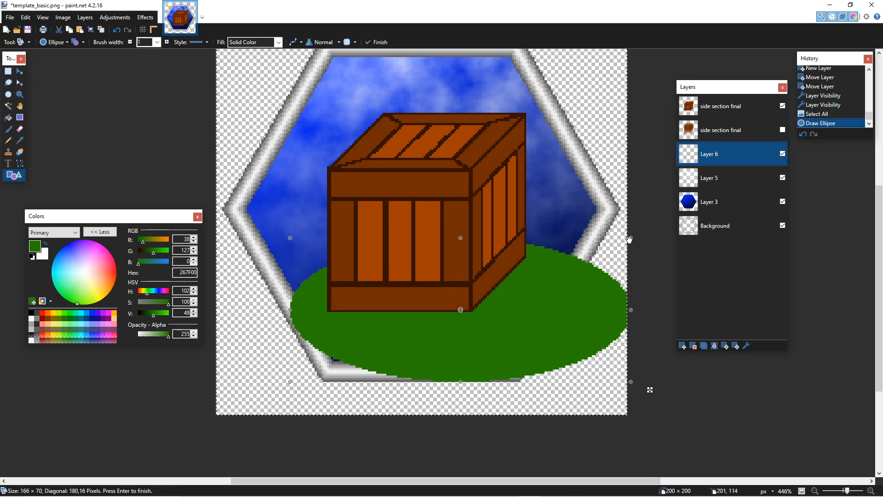
pyautogui.moveTo(437, 341); pyautogui.dragTo(412, 353)
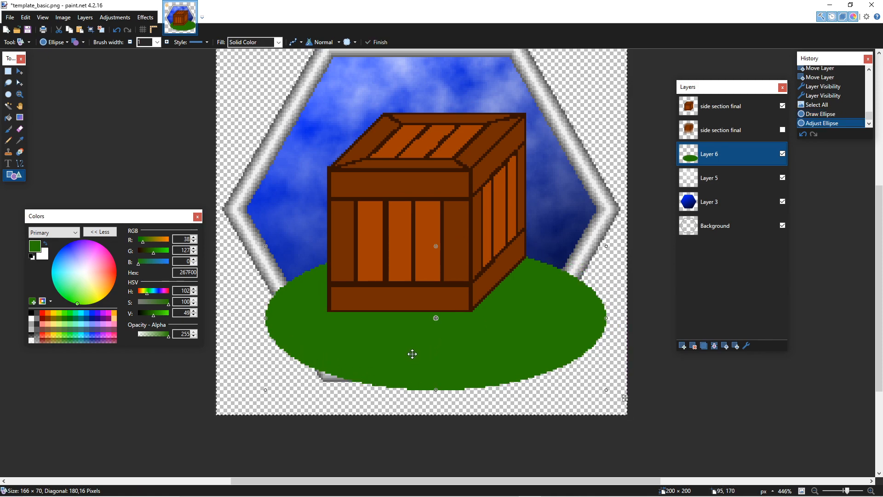
pyautogui.moveTo(266, 318); pyautogui.dragTo(211, 318)
pyautogui.moveTo(604, 319); pyautogui.dragTo(623, 320)
pyautogui.moveTo(408, 390); pyautogui.dragTo(416, 401)
# Step: Move the Background layer with the hexagon frame to the top of the layer stack and reselect Layer 6
pyautogui.moveTo(712, 228); pyautogui.dragTo(733, 109)
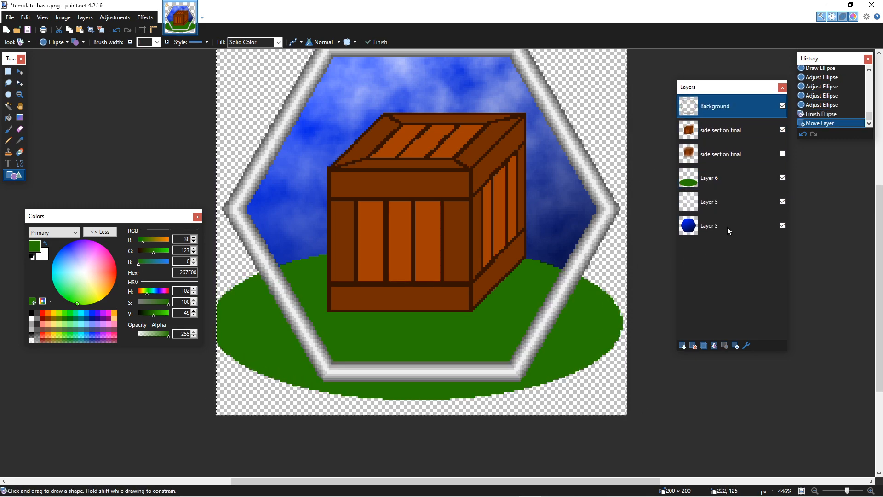
pyautogui.click(735, 178)
pyautogui.scroll(1, 524, 247)
pyautogui.scroll(-1, 525, 247)
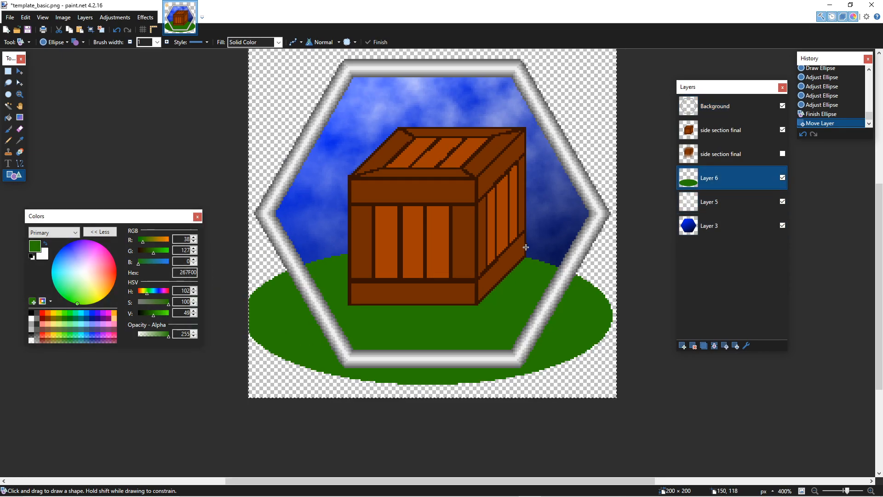
# Step: Erase the green ellipse from Layer 6
pyautogui.scroll(-2, 538, 241)
pyautogui.hotkey('ctrl', 'a')
pyautogui.press('Delete')
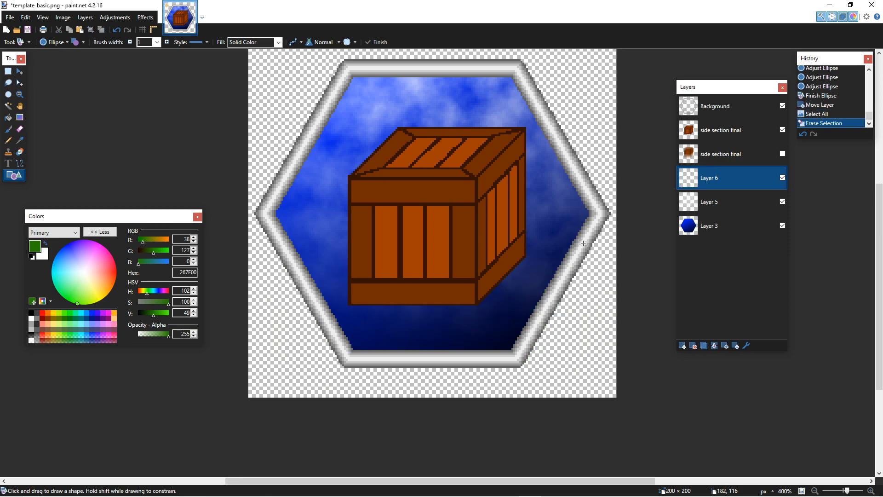
# Step: Draw a larger green ellipse of about 230 × 106 px on Layer 6 as a hill extending past the canvas edges
pyautogui.moveTo(592, 241)
pyautogui.mouseDown()
pyautogui.moveTo(340, 345)
pyautogui.moveTo(281, 356)
pyautogui.moveTo(285, 391)
pyautogui.mouseUp()
pyautogui.moveTo(446, 239); pyautogui.dragTo(479, 209)
pyautogui.moveTo(592, 208); pyautogui.dragTo(642, 211)
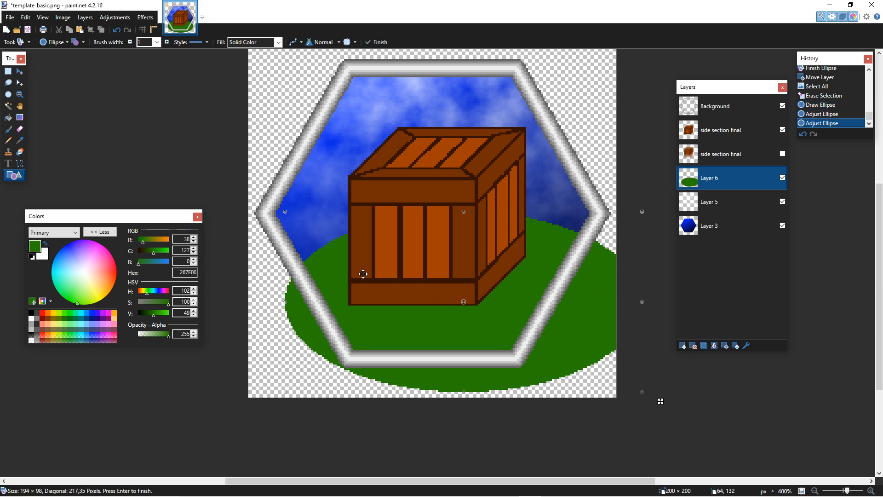
pyautogui.moveTo(284, 302); pyautogui.dragTo(217, 302)
pyautogui.moveTo(431, 197); pyautogui.dragTo(429, 212)
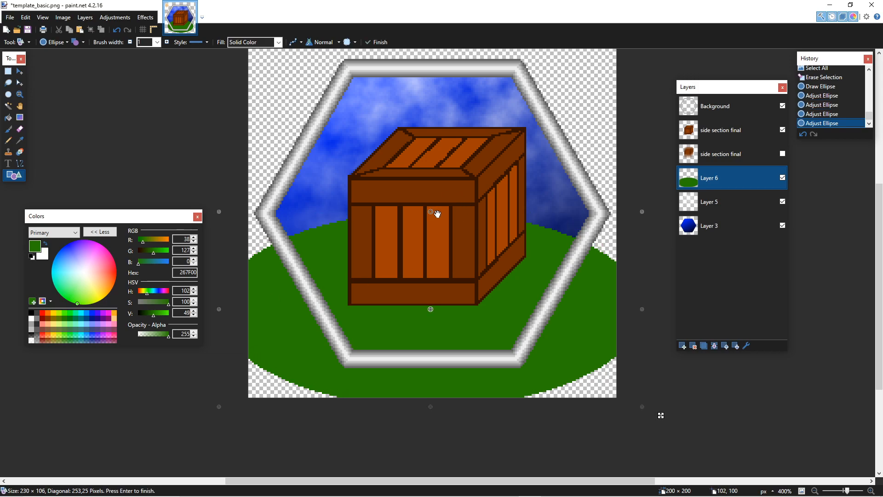
pyautogui.click(8, 71)
# Step: Select the area outside the hexagon frame with the Magic Wand and erase the green hill there on Layer 6
pyautogui.click(8, 106)
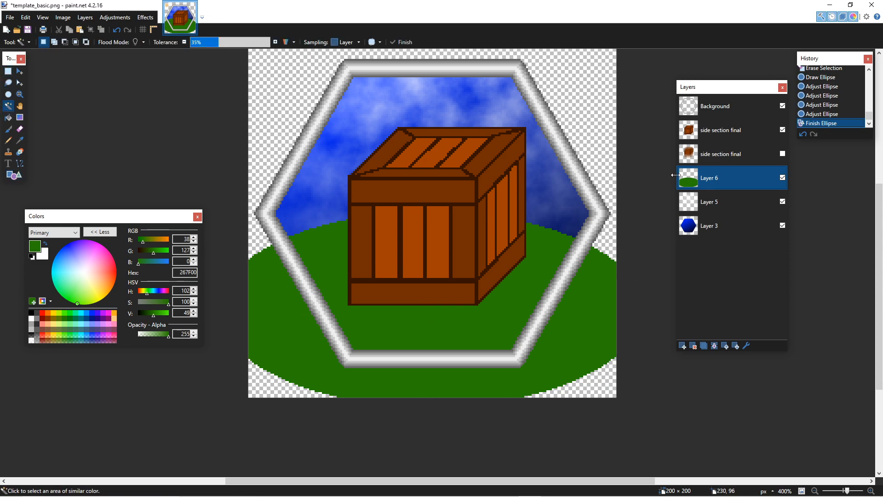
pyautogui.click(706, 106)
pyautogui.click(596, 319)
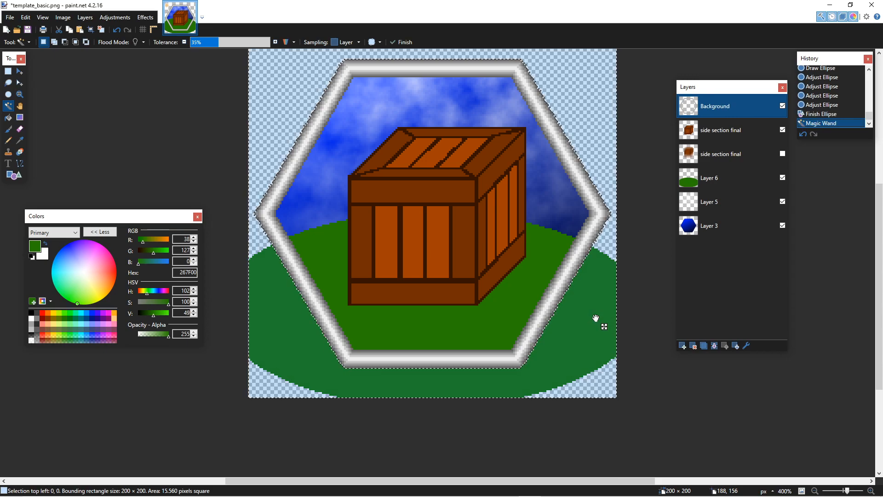
pyautogui.click(708, 176)
pyautogui.press('Delete')
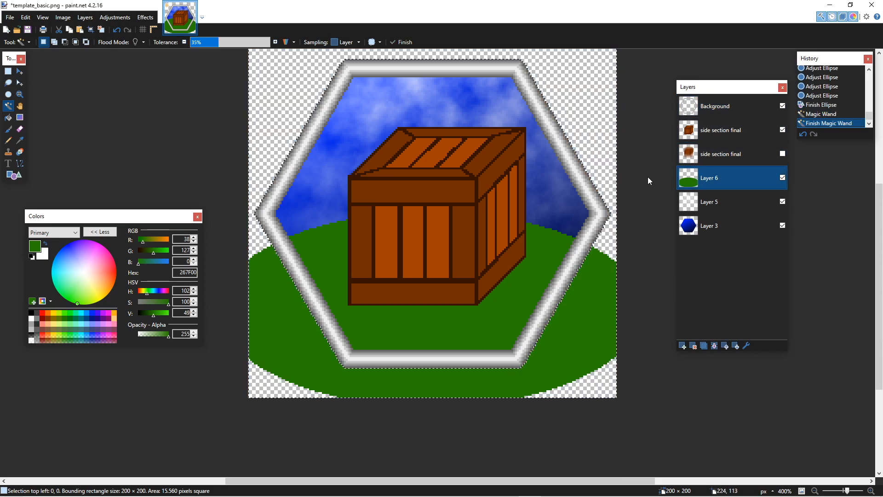
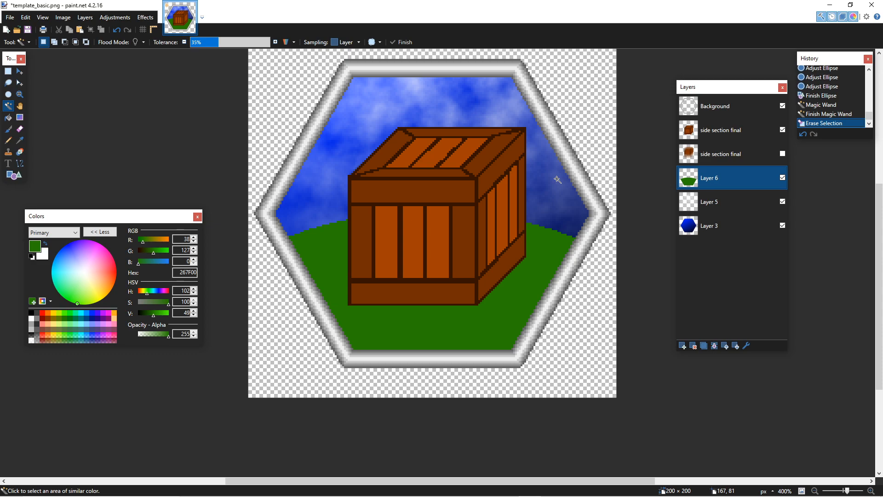
# Step: Select the green hill on Layer 6 and prepare the Gradient tool with black as the secondary color
pyautogui.click(405, 323)
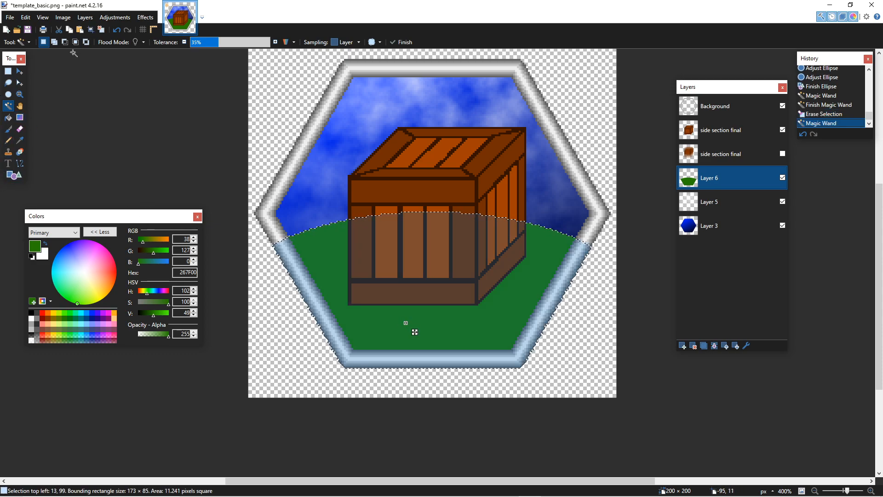
pyautogui.click(20, 117)
pyautogui.click(43, 254)
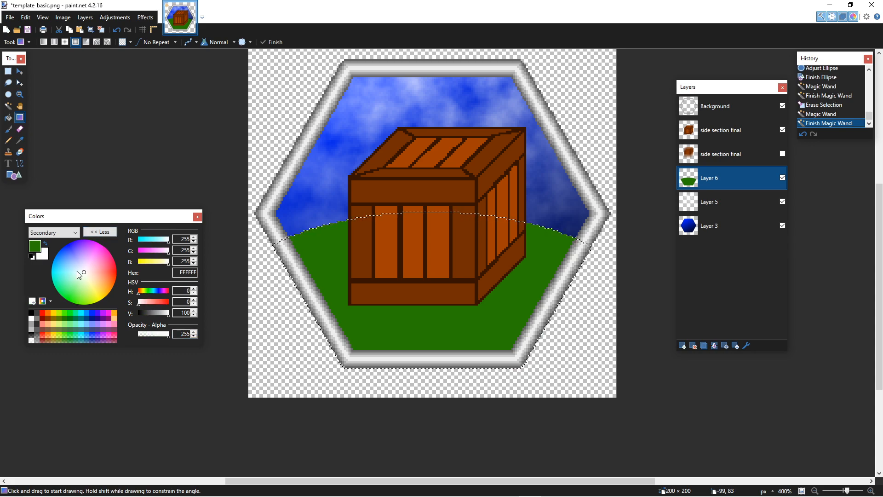
pyautogui.click(31, 313)
# Step: Apply a radial green-to-black gradient in color mode to the hill, extending its offset to about 128 × 83 px
pyautogui.moveTo(325, 249); pyautogui.dragTo(527, 358)
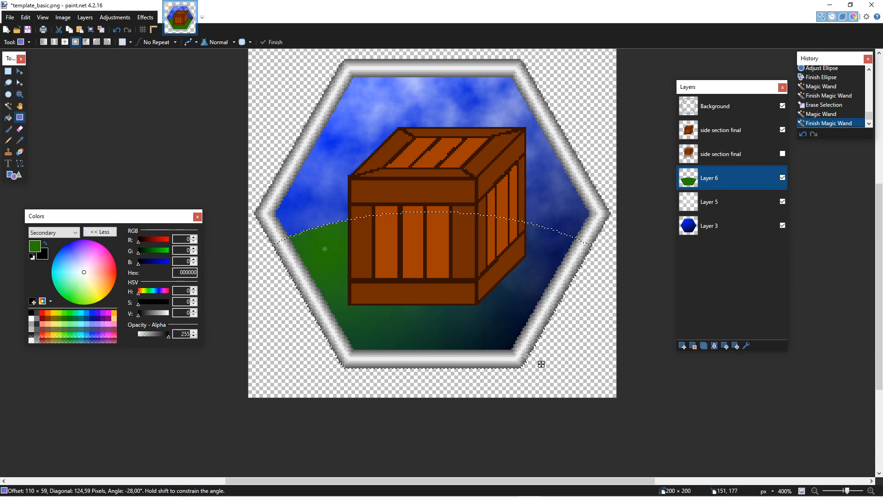
pyautogui.click(131, 43)
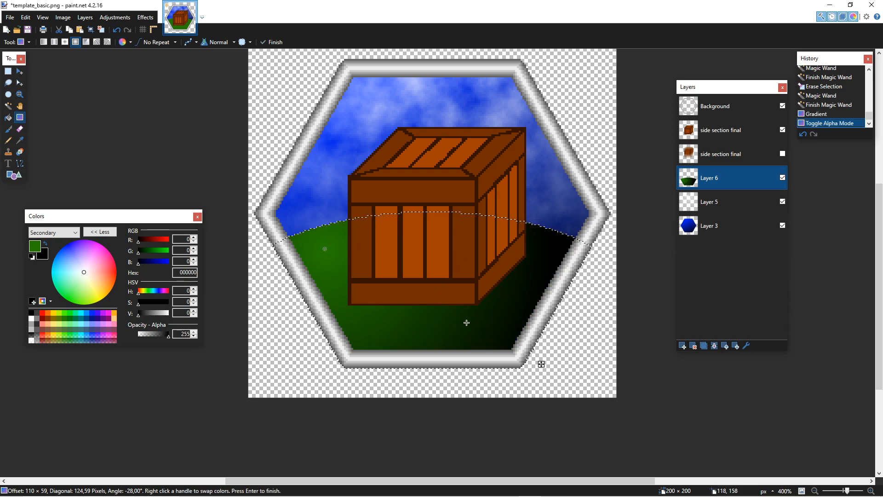
pyautogui.moveTo(528, 358); pyautogui.dragTo(561, 403)
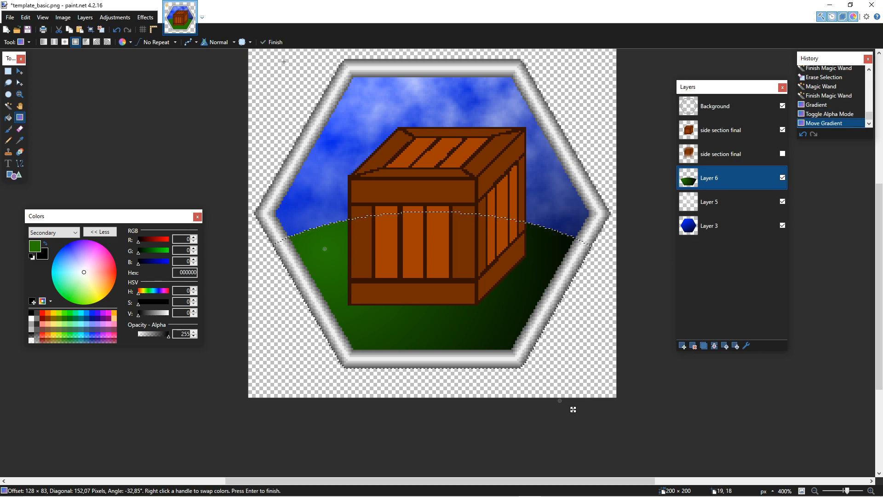
pyautogui.click(273, 42)
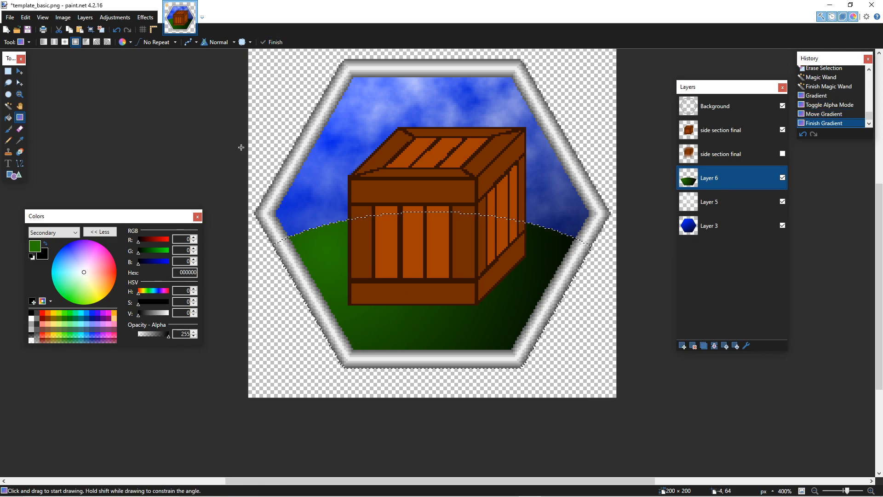
# Step: Redraw the hill's radial green-to-black gradient with a larger offset of about 139 × 142 px
pyautogui.hotkey('ctrl', 'z')
pyautogui.moveTo(374, 235); pyautogui.dragTo(576, 495)
pyautogui.click(271, 42)
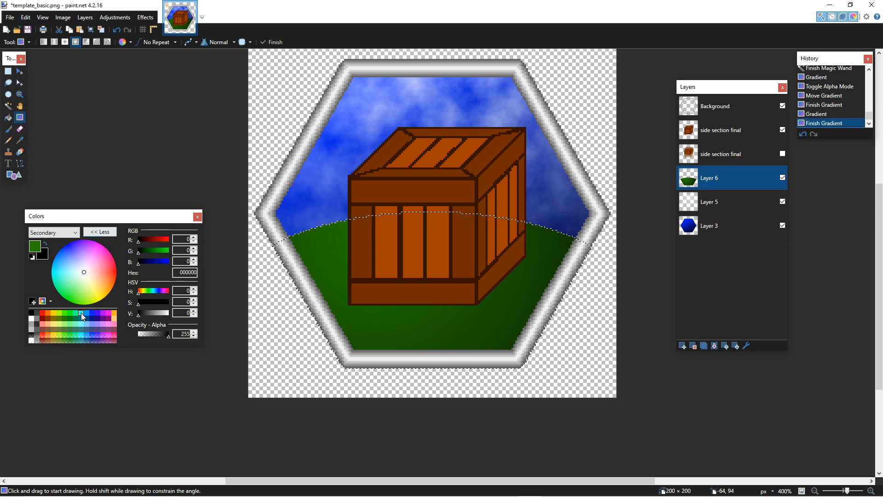
# Step: Change the hill gradient's secondary color to dark green 002D04, finish the gradient and deselect the hill
pyautogui.hotkey('ctrl', 'z')
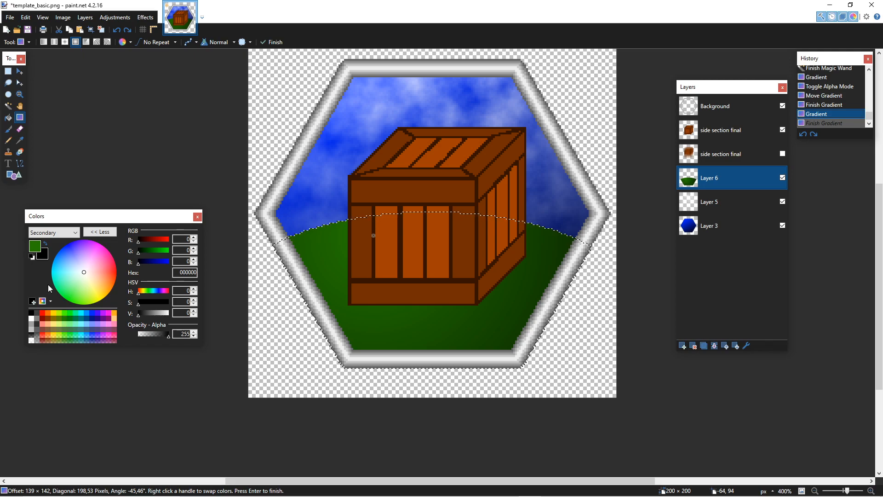
pyautogui.rightClick(71, 318)
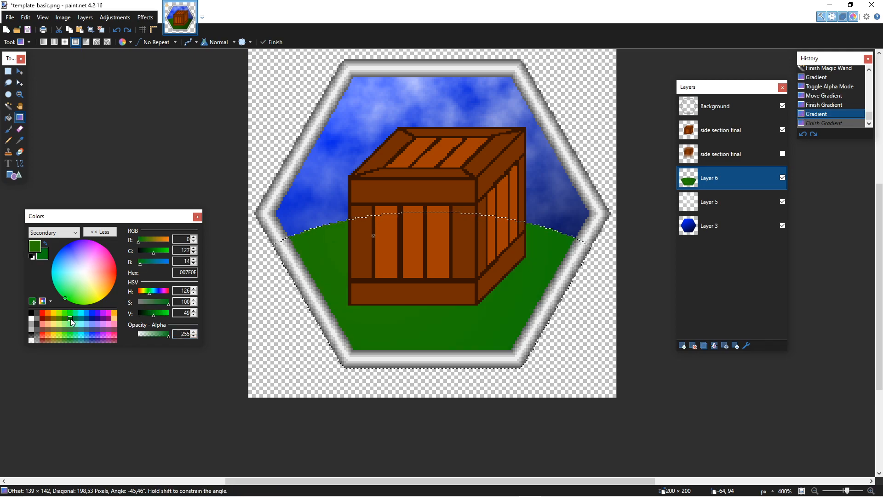
pyautogui.moveTo(153, 313); pyautogui.dragTo(147, 310)
pyautogui.click(272, 41)
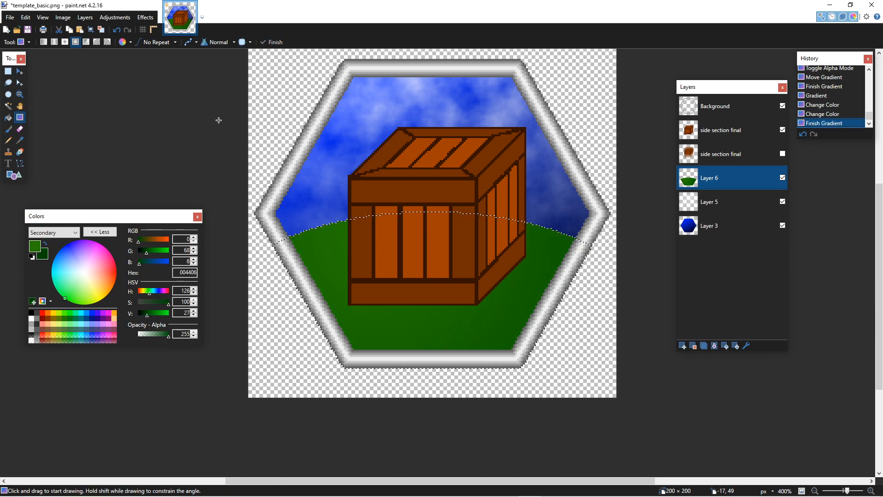
pyautogui.hotkey('ctrl', 'z')
pyautogui.moveTo(147, 312); pyautogui.dragTo(145, 313)
pyautogui.click(271, 42)
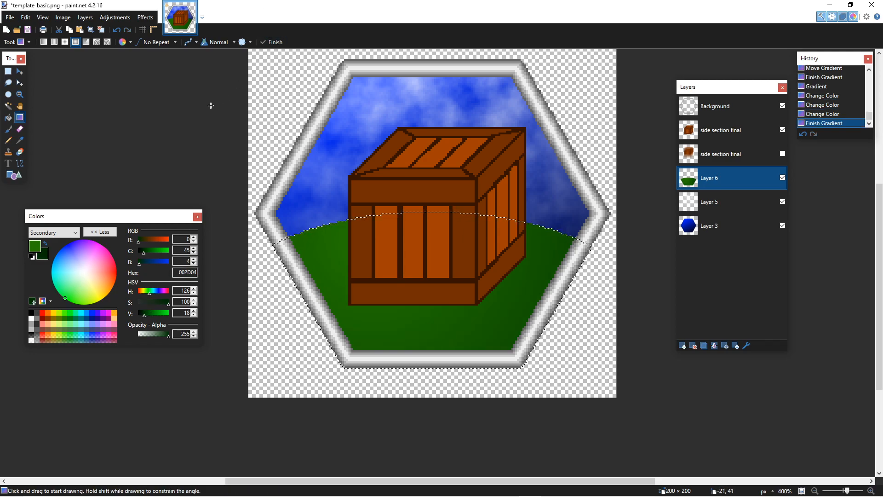
pyautogui.click(7, 71)
pyautogui.click(118, 120)
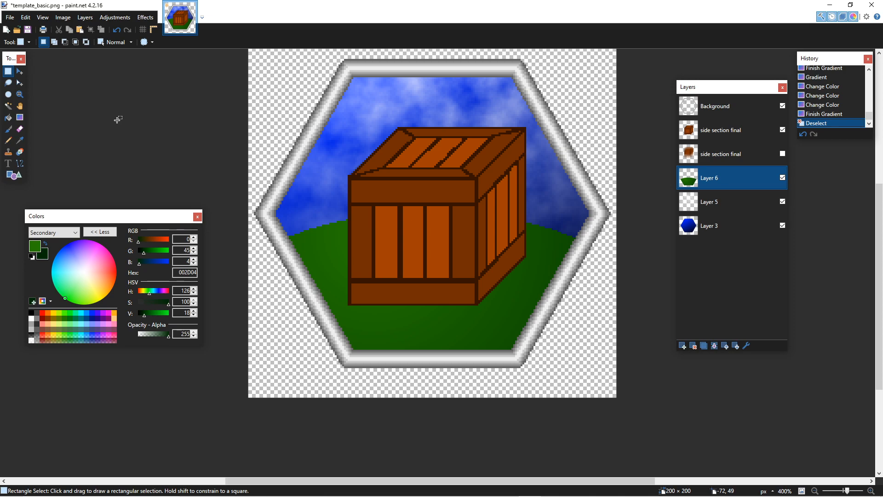
# Step: Compare the scene with the lower, blurred "side section final" layer shown and hidden
pyautogui.click(782, 153)
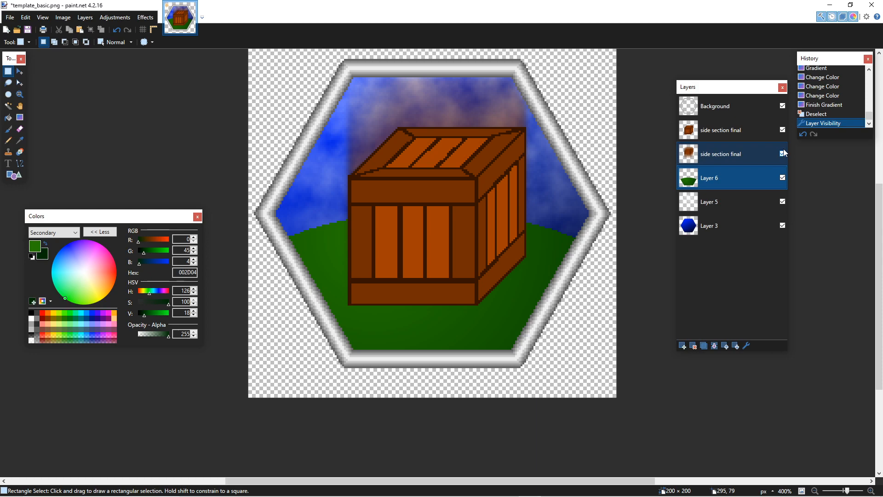
pyautogui.click(783, 154)
pyautogui.click(782, 153)
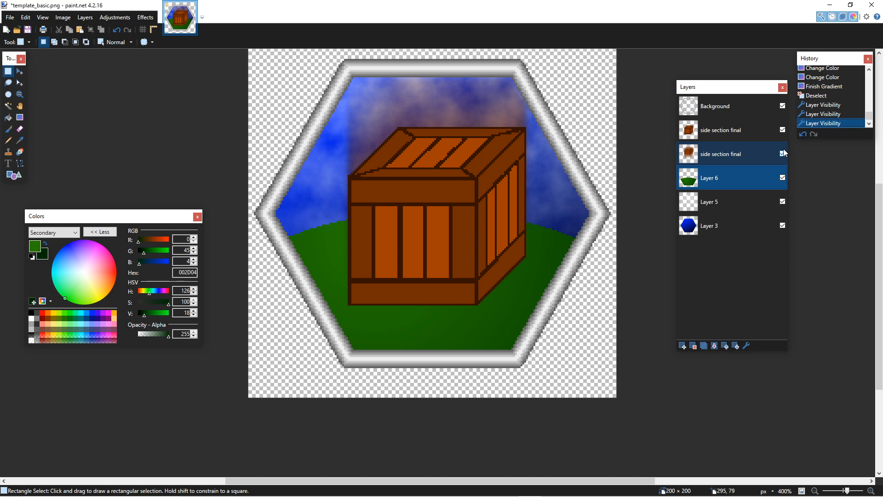
pyautogui.click(782, 153)
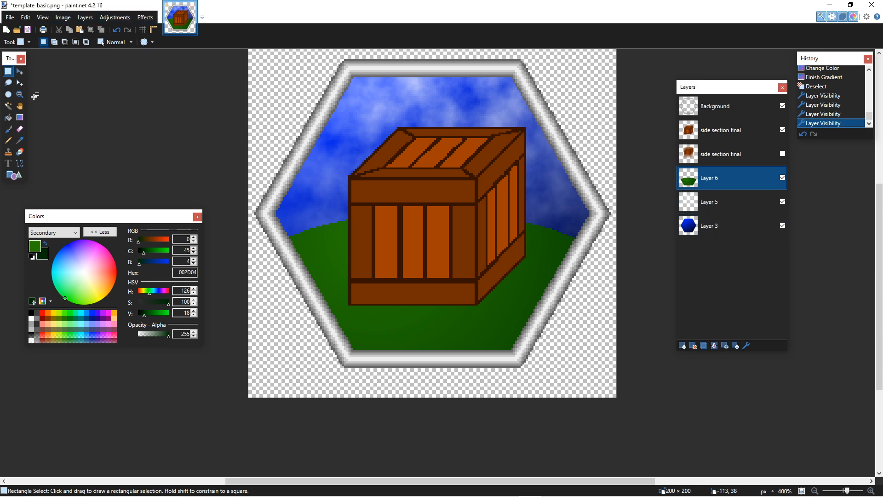
# Step: Select the hill on Layer 6 and add noise with intensity 46, color saturation 0 and coverage 25.98
pyautogui.click(9, 107)
pyautogui.click(331, 276)
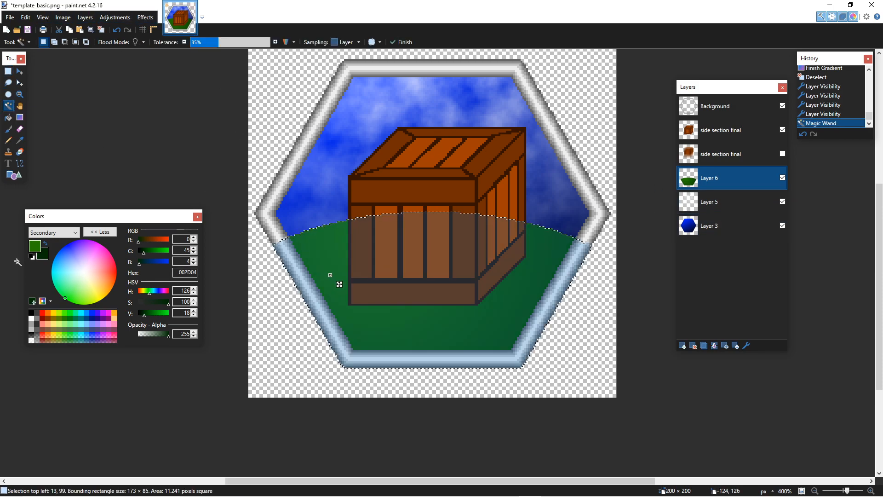
pyautogui.click(140, 22)
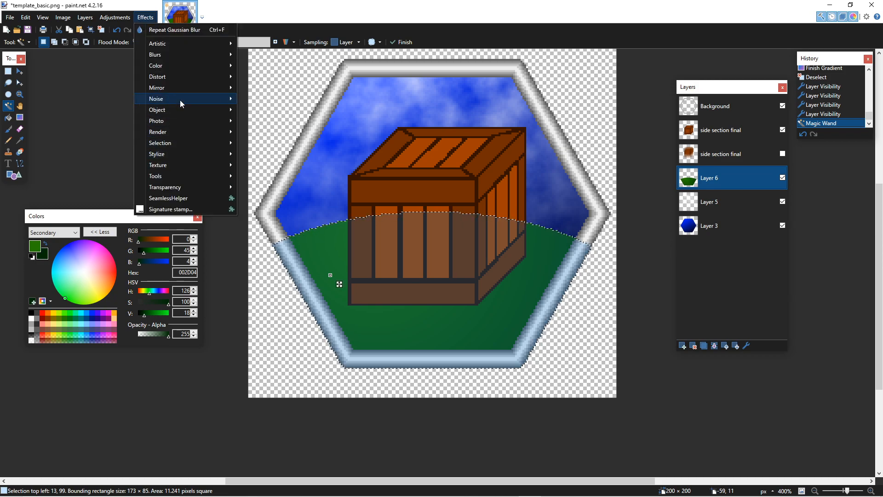
pyautogui.moveTo(178, 102)
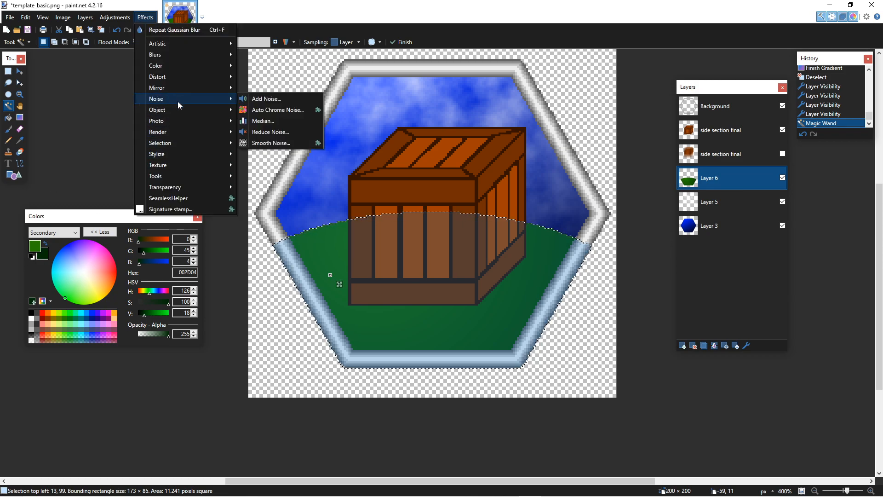
pyautogui.click(266, 99)
pyautogui.moveTo(426, 205); pyautogui.dragTo(678, 200)
pyautogui.moveTo(647, 243); pyautogui.dragTo(622, 245)
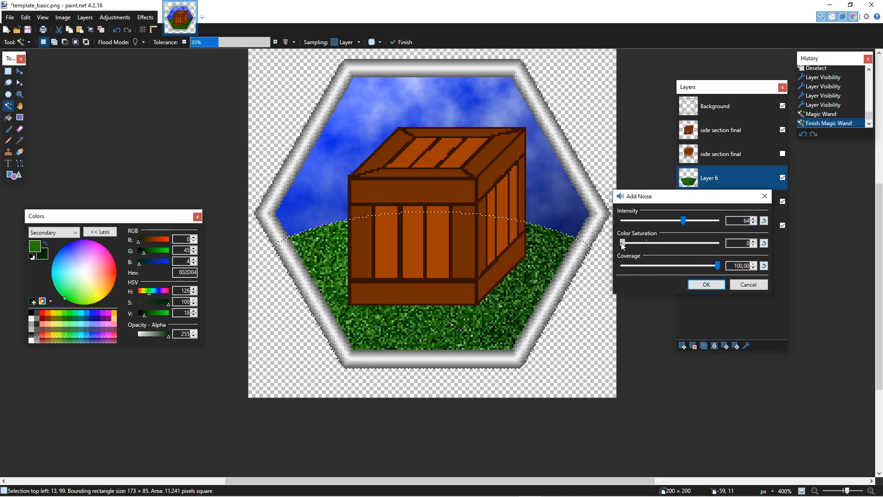
pyautogui.moveTo(683, 221); pyautogui.dragTo(655, 224)
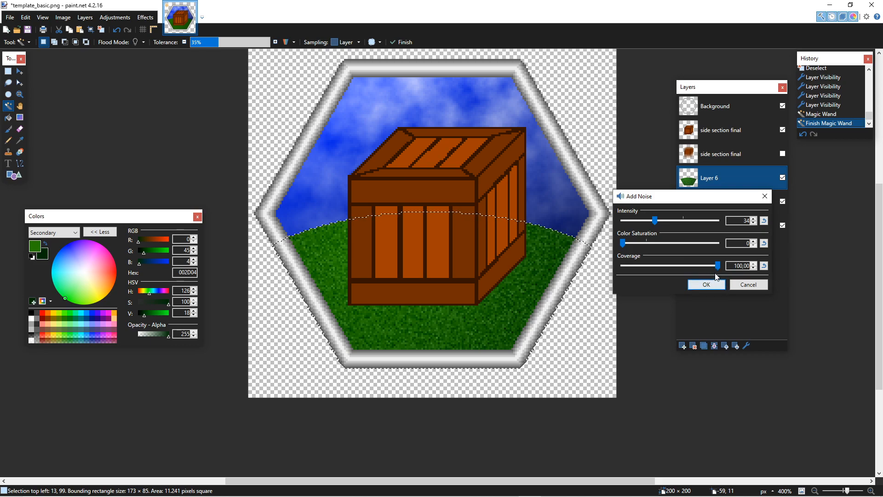
pyautogui.moveTo(718, 266); pyautogui.dragTo(688, 266)
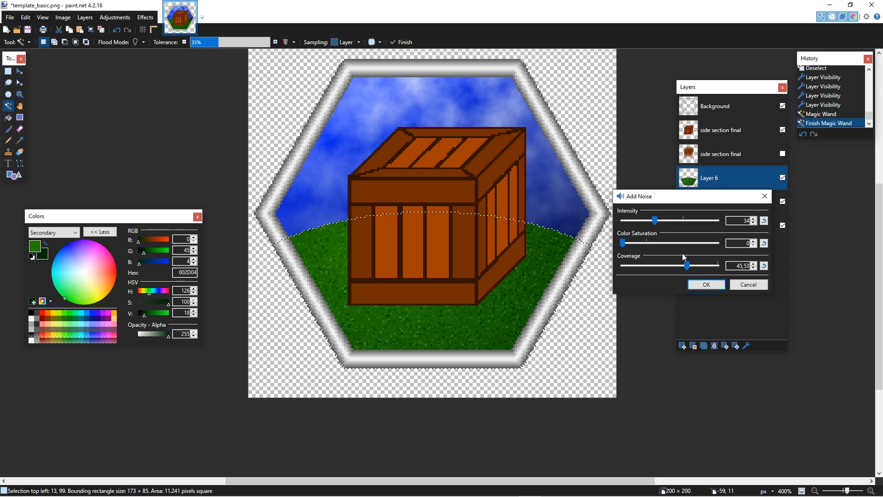
pyautogui.moveTo(654, 221); pyautogui.dragTo(667, 222)
pyautogui.moveTo(685, 267); pyautogui.dragTo(672, 267)
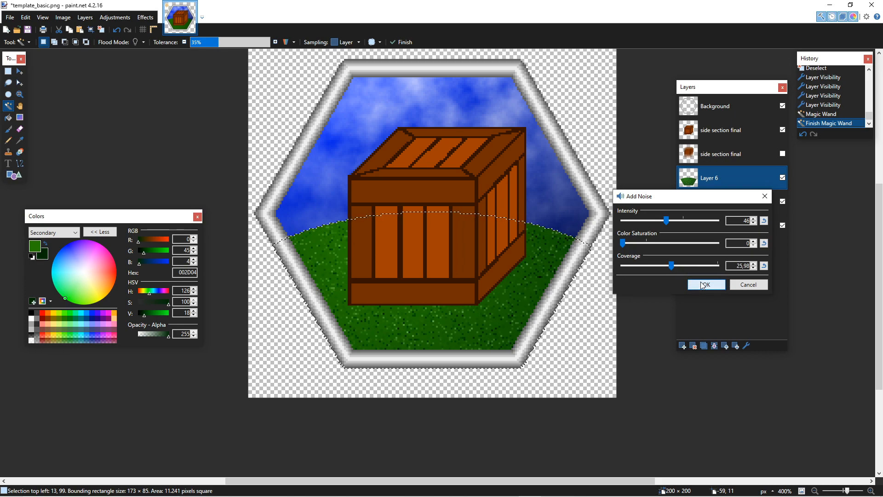
pyautogui.click(704, 284)
# Step: Try a near-vertical motion blur with a distance of 4 on the noise-textured hill and undo it
pyautogui.click(146, 17)
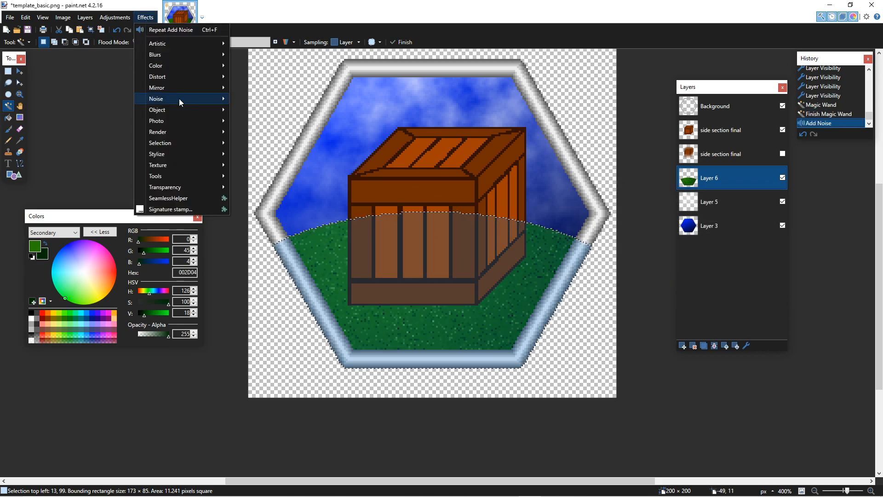
pyautogui.moveTo(183, 54)
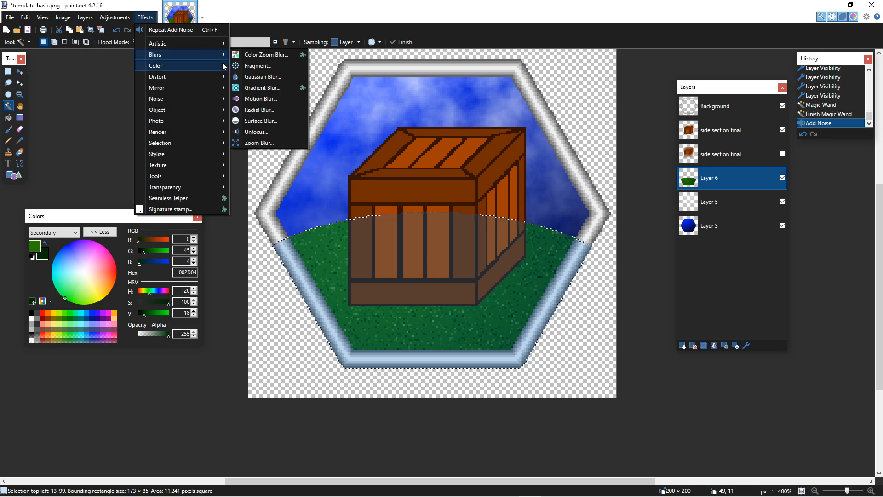
pyautogui.click(272, 99)
pyautogui.moveTo(415, 207); pyautogui.dragTo(528, 216)
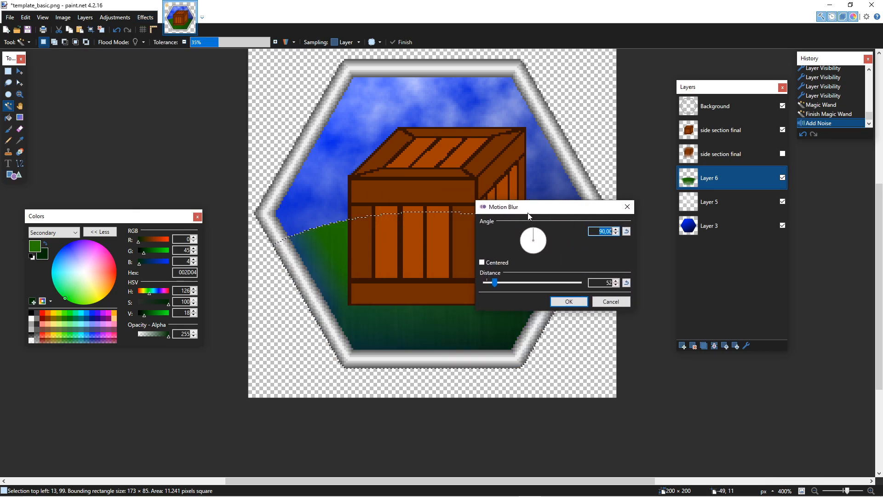
pyautogui.click(529, 235)
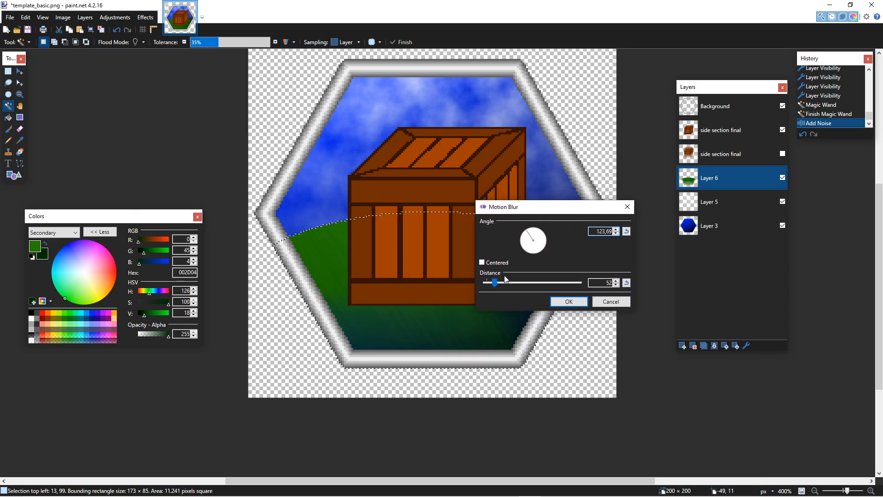
pyautogui.moveTo(497, 282); pyautogui.dragTo(487, 283)
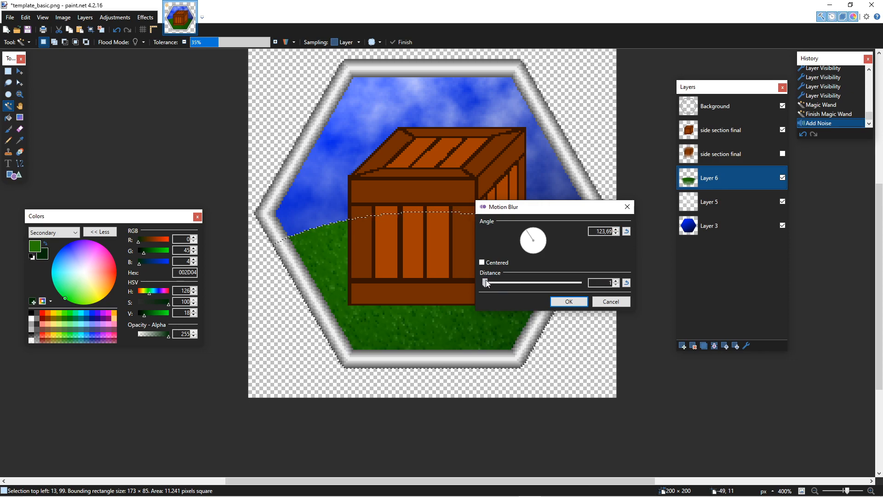
pyautogui.scroll(2, 574, 285)
pyautogui.scroll(-3, 562, 281)
pyautogui.click(527, 236)
pyautogui.moveTo(527, 235); pyautogui.dragTo(521, 237)
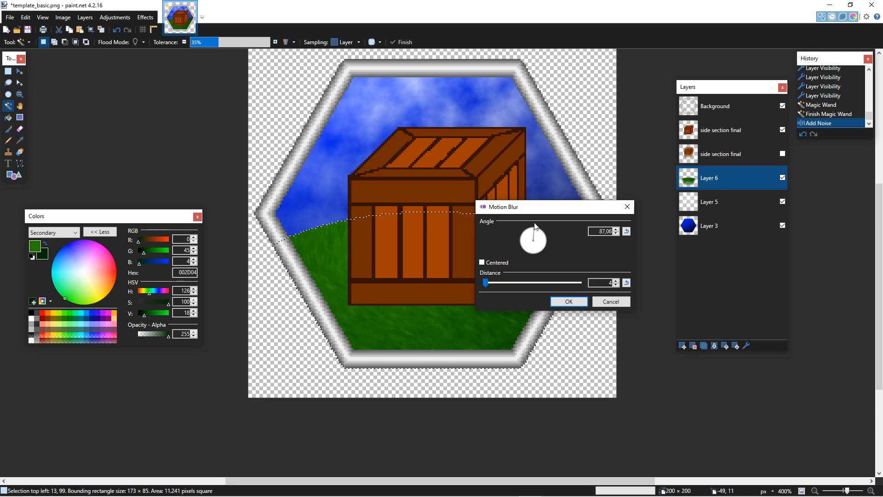
pyautogui.click(579, 308)
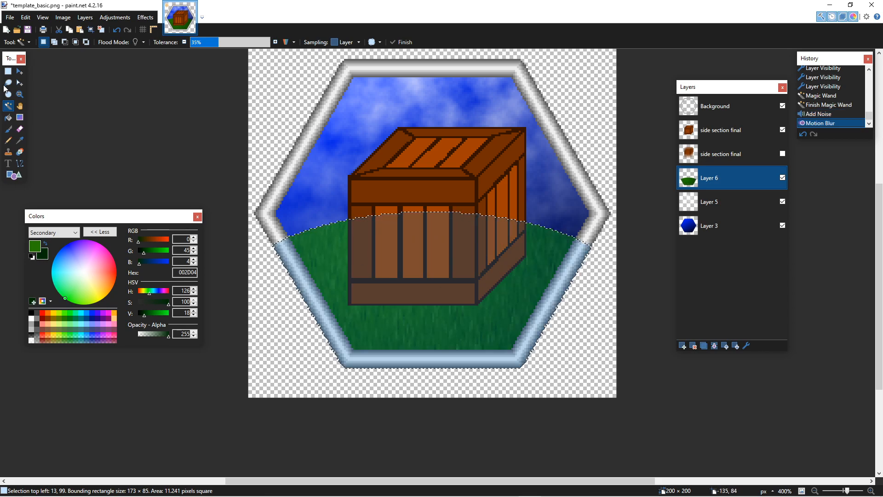
pyautogui.click(7, 71)
pyautogui.click(102, 108)
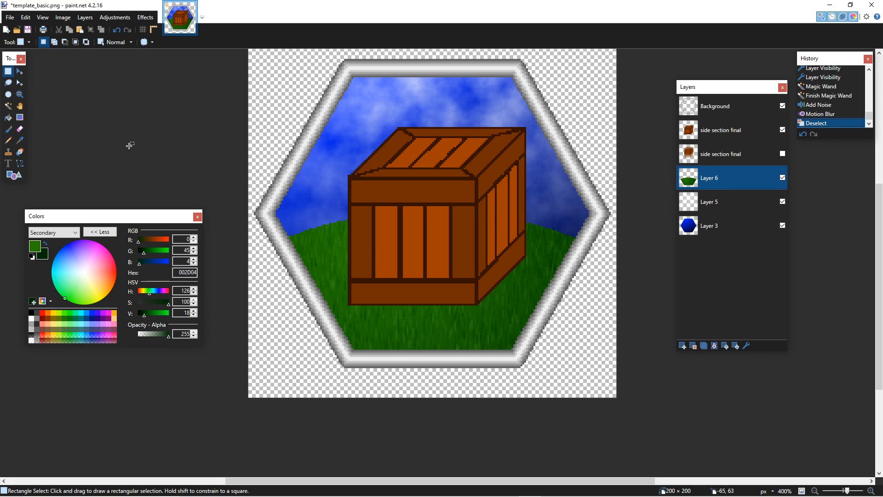
pyautogui.hotkey('ctrl', 'z')
pyautogui.hotkey('ctrl', 'z')
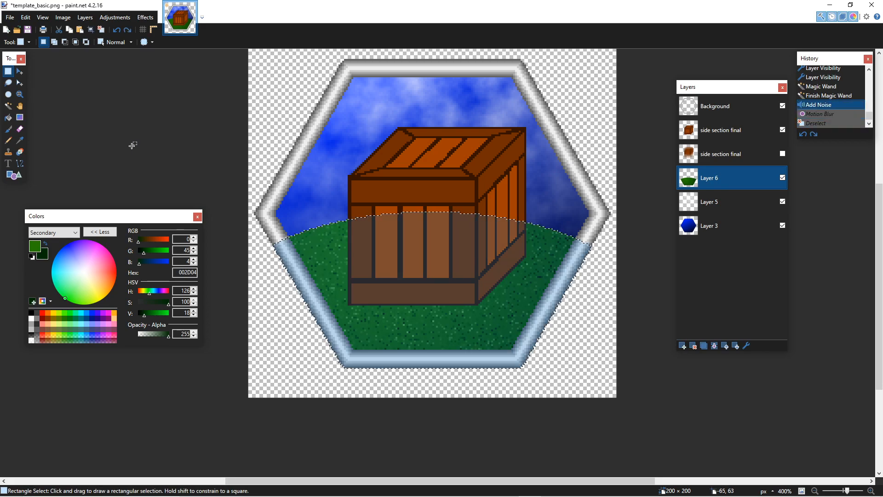
# Step: Apply a Zoom Blur to the hill with amount 11 and center 0.00, 2.00, and clear the selection
pyautogui.click(156, 17)
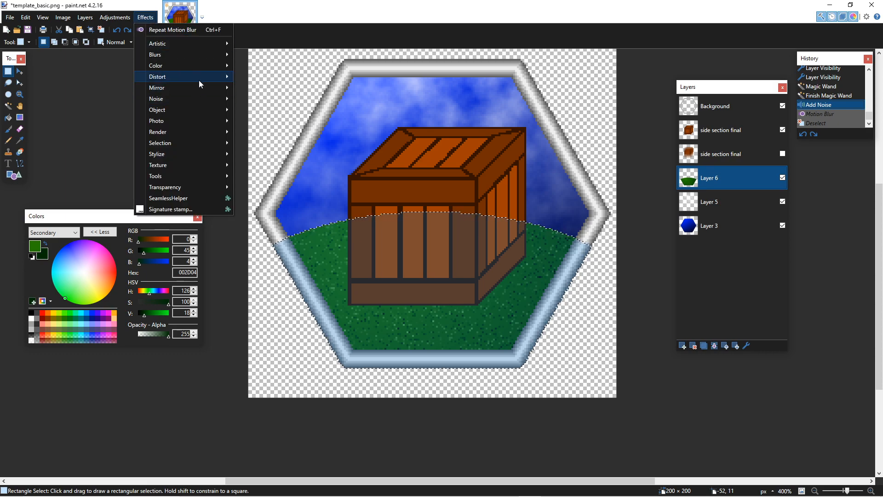
pyautogui.moveTo(194, 56)
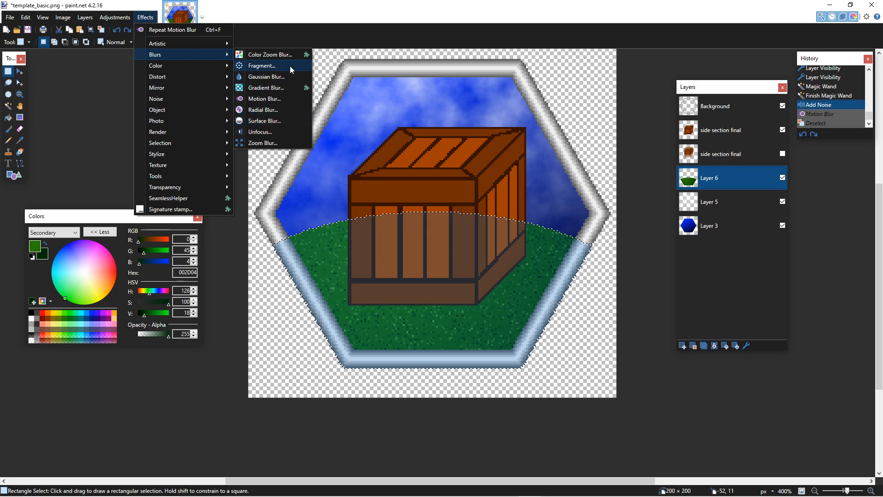
pyautogui.click(269, 143)
pyautogui.moveTo(440, 202); pyautogui.dragTo(535, 197)
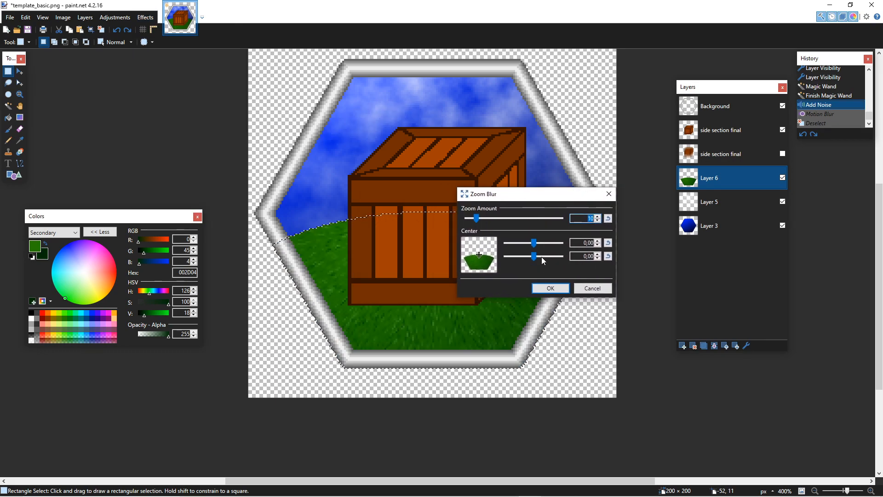
pyautogui.moveTo(533, 258); pyautogui.dragTo(564, 256)
pyautogui.moveTo(534, 203); pyautogui.dragTo(670, 213)
pyautogui.moveTo(616, 234); pyautogui.dragTo(616, 234)
pyautogui.moveTo(700, 270)
pyautogui.mouseDown()
pyautogui.moveTo(662, 257)
pyautogui.moveTo(689, 256)
pyautogui.moveTo(650, 257)
pyautogui.moveTo(681, 256)
pyautogui.moveTo(665, 261)
pyautogui.moveTo(675, 260)
pyautogui.mouseUp()
pyautogui.click(746, 257)
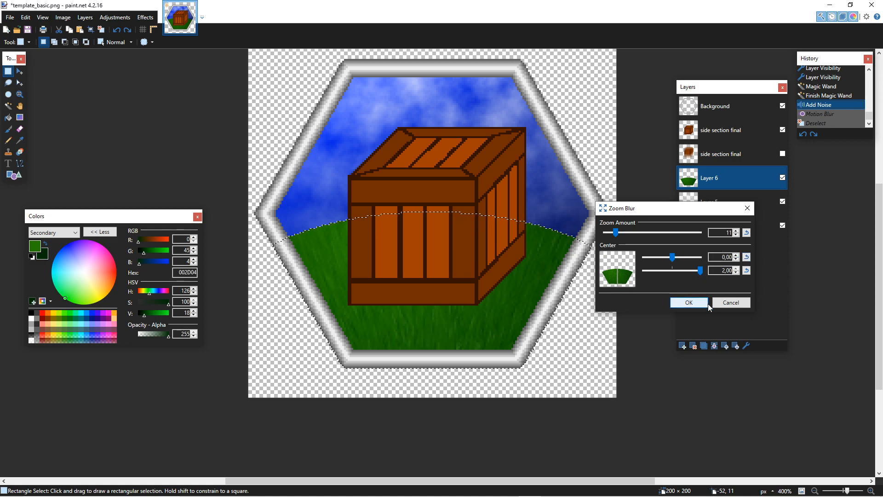
pyautogui.click(689, 302)
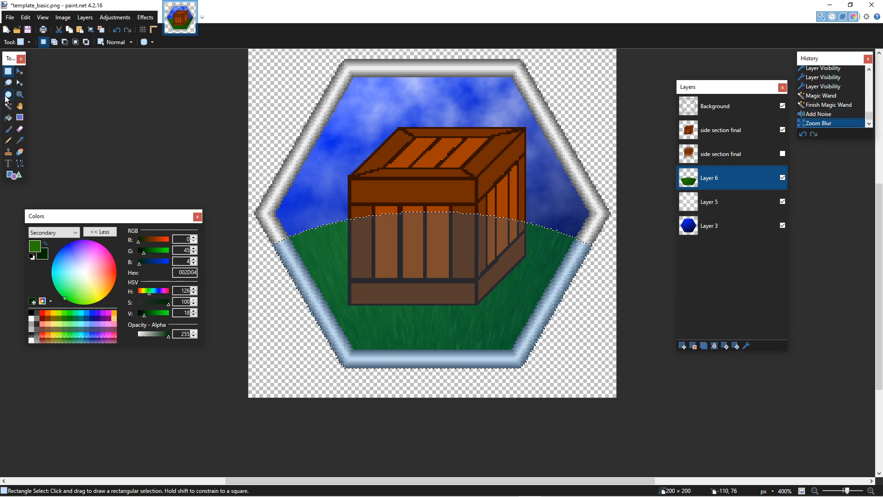
pyautogui.hotkey('ctrl', 'd')
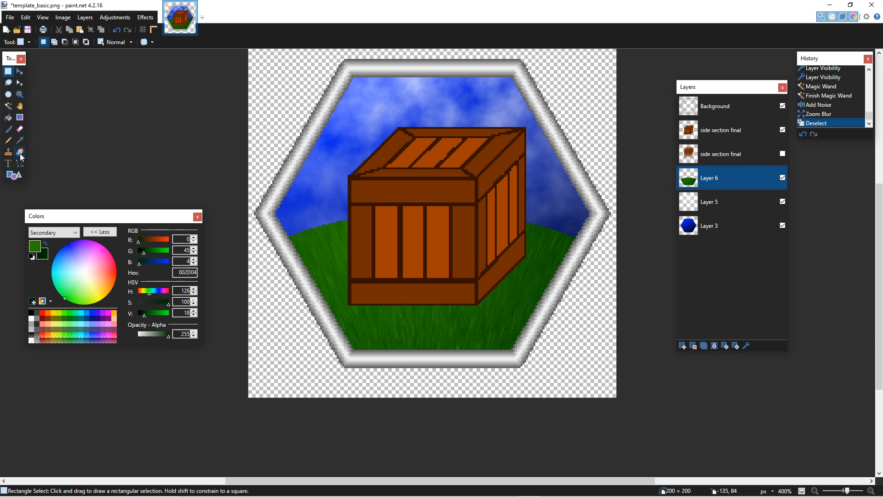
# Step: Add a new layer and move it above both crate layers, directly below the Background layer
pyautogui.click(684, 349)
pyautogui.moveTo(732, 178); pyautogui.dragTo(729, 128)
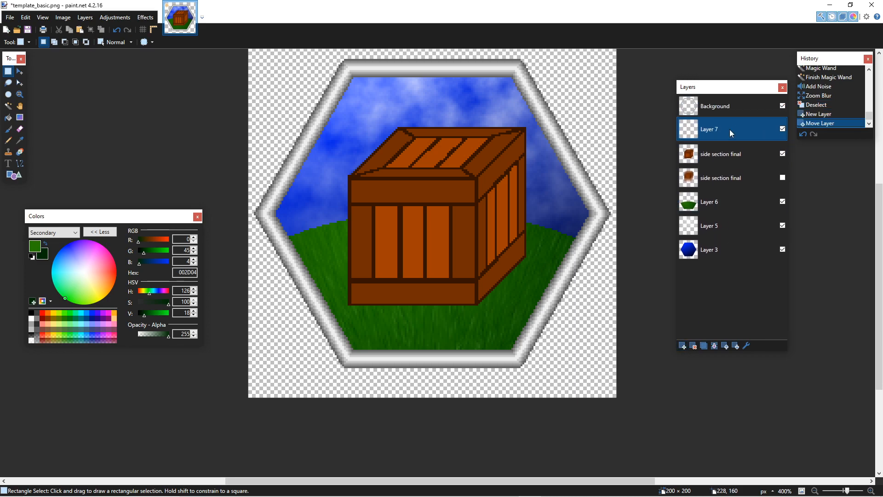
pyautogui.click(8, 140)
pyautogui.click(371, 306)
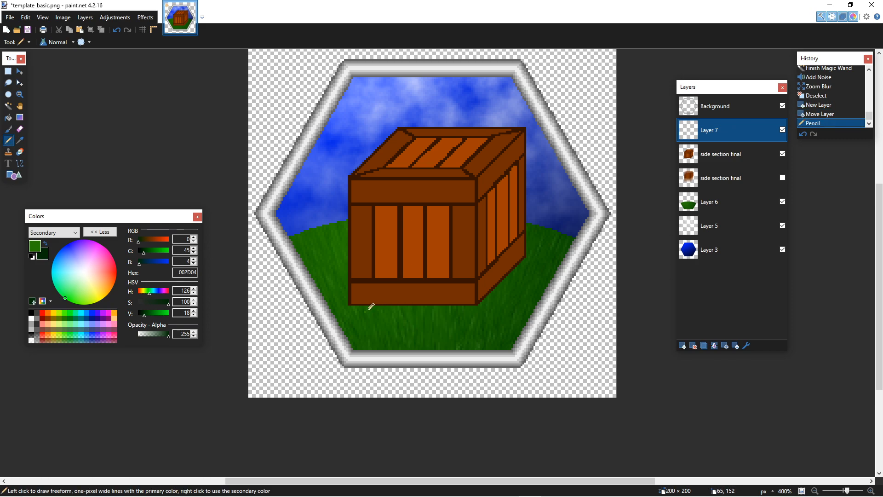
pyautogui.hotkey('ctrl', 'z')
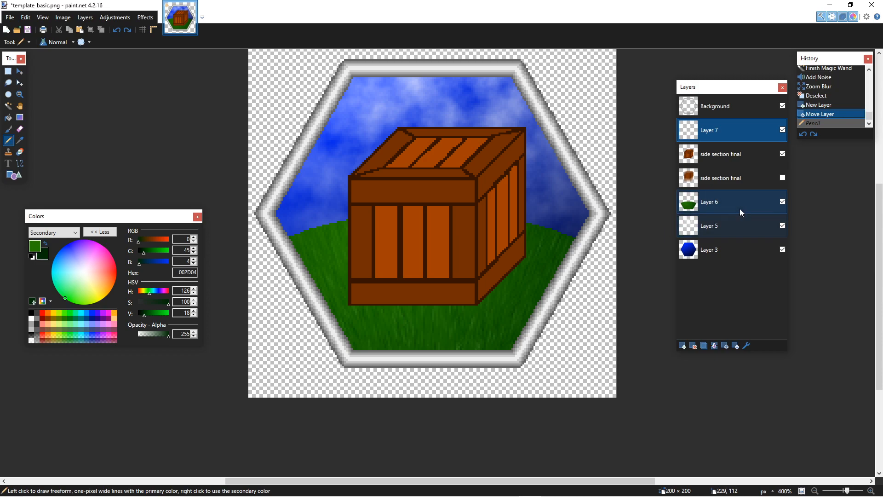
# Step: Hide Layer 6 and lasso-select a strip along the crate's lower edges, about 101 × 40 pixels
pyautogui.click(783, 201)
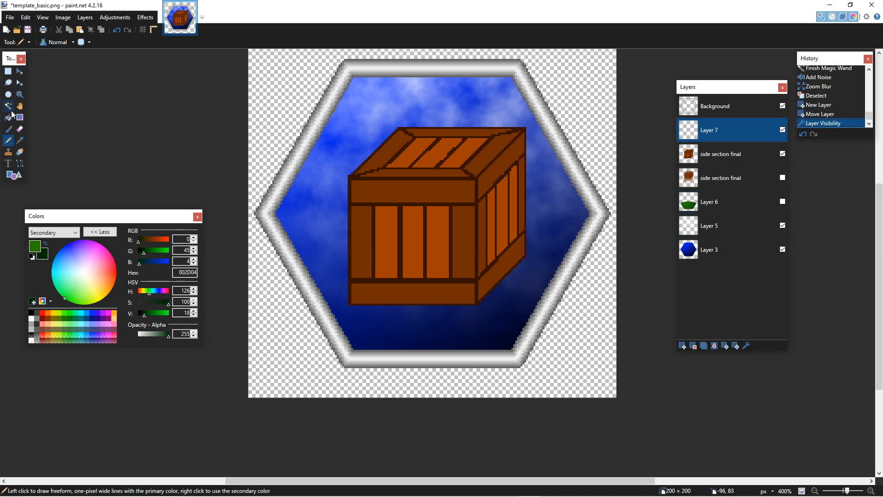
pyautogui.click(8, 83)
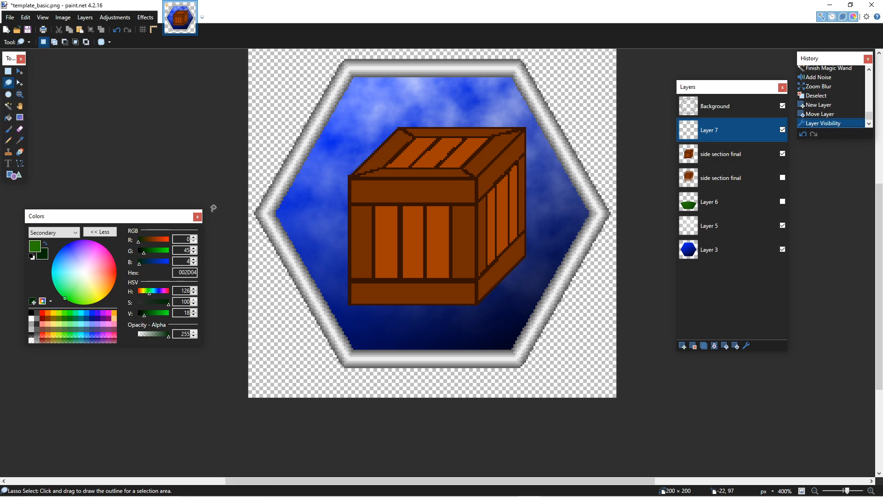
pyautogui.moveTo(352, 291)
pyautogui.mouseDown()
pyautogui.moveTo(350, 310)
pyautogui.moveTo(460, 303)
pyautogui.moveTo(518, 289)
pyautogui.moveTo(530, 252)
pyautogui.moveTo(474, 317)
pyautogui.moveTo(368, 317)
pyautogui.moveTo(348, 302)
pyautogui.moveTo(348, 286)
pyautogui.moveTo(451, 285)
pyautogui.moveTo(499, 276)
pyautogui.moveTo(532, 252)
pyautogui.mouseUp()
pyautogui.click(533, 279)
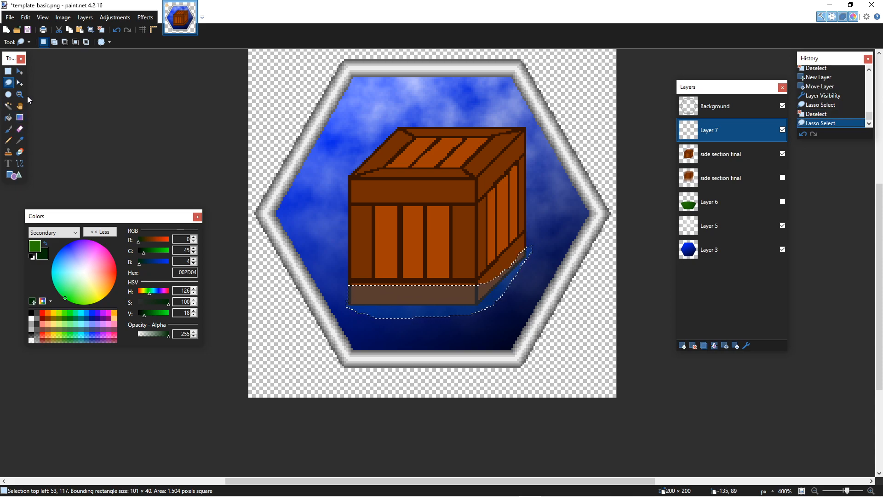
pyautogui.click(145, 17)
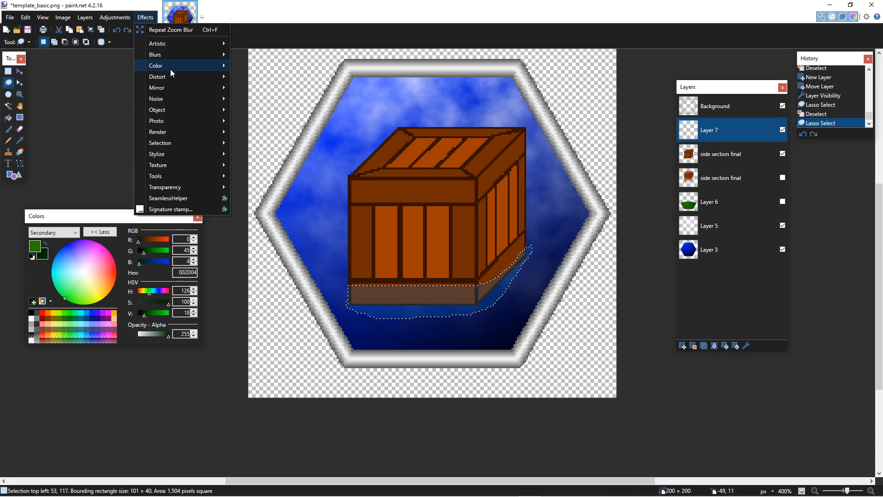
pyautogui.moveTo(183, 99)
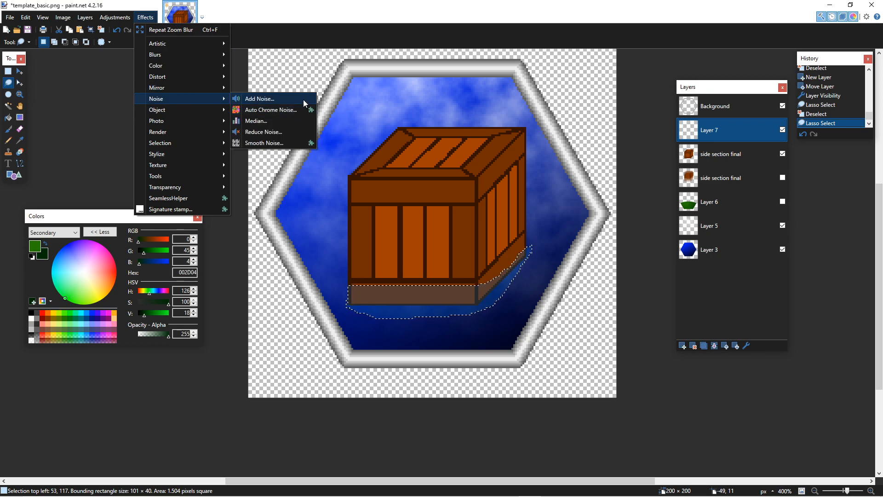
pyautogui.click(302, 99)
pyautogui.moveTo(474, 209); pyautogui.dragTo(651, 215)
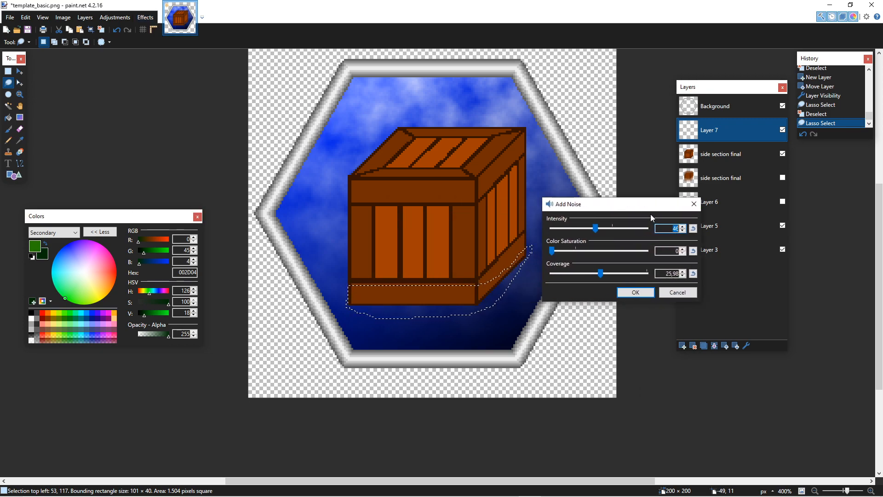
pyautogui.click(677, 293)
# Step: Fill the lassoed strip on Layer 7 with the primary green, sampling the whole image so the crate stays uncovered
pyautogui.click(8, 117)
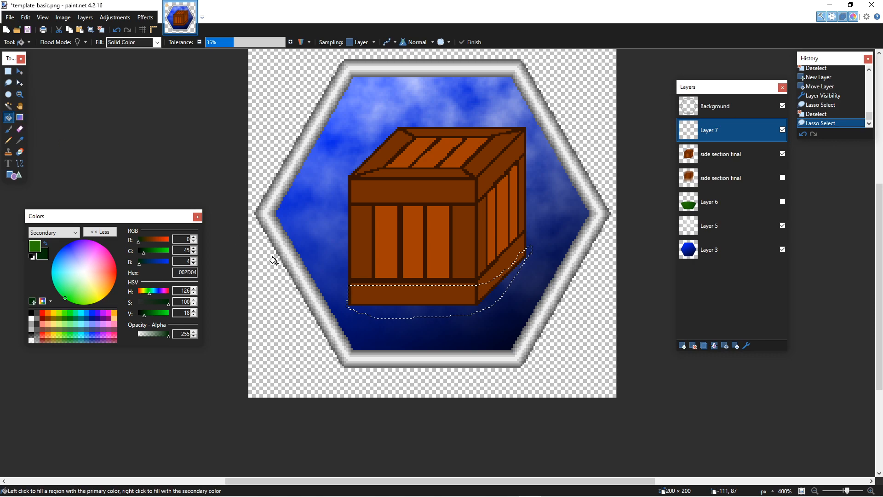
pyautogui.click(391, 310)
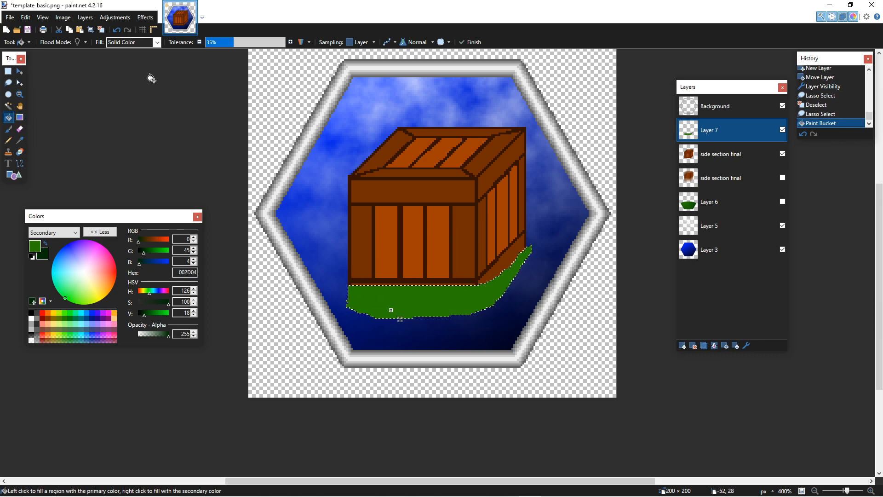
pyautogui.click(362, 44)
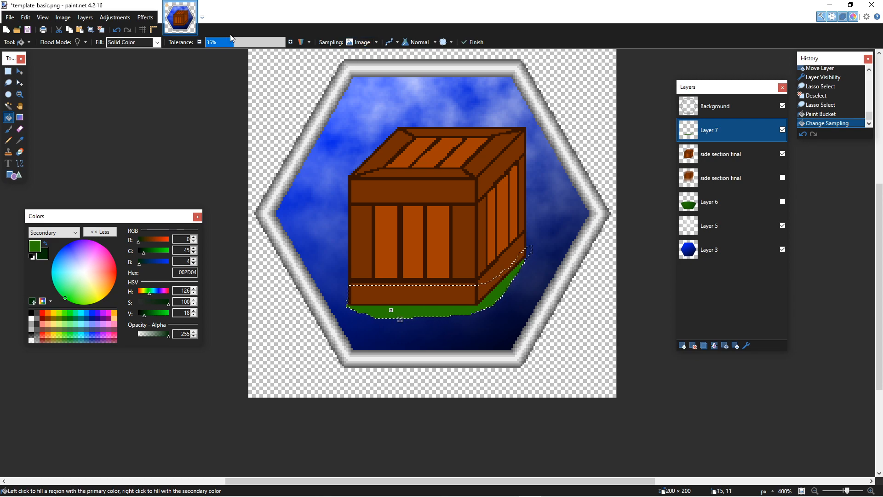
# Step: Add noise to the green strip below the crate with intensity 46, color saturation 0 and coverage 25.98
pyautogui.click(145, 17)
pyautogui.moveTo(164, 60)
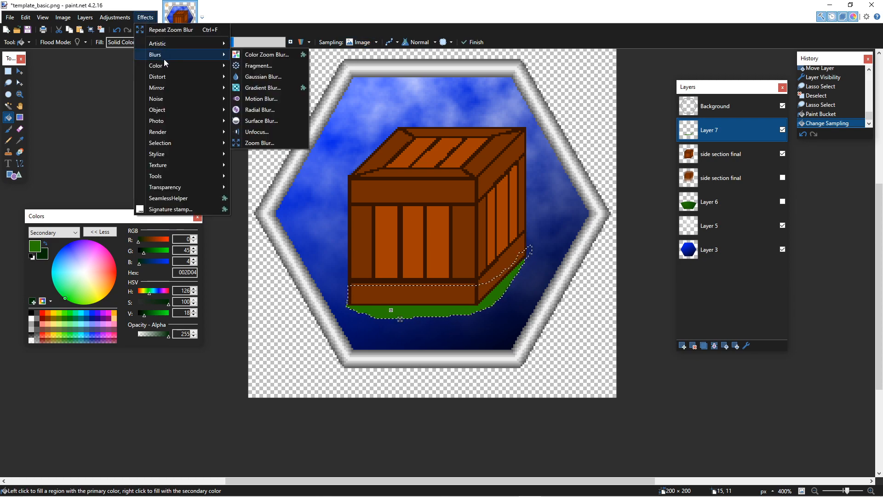
pyautogui.moveTo(171, 87)
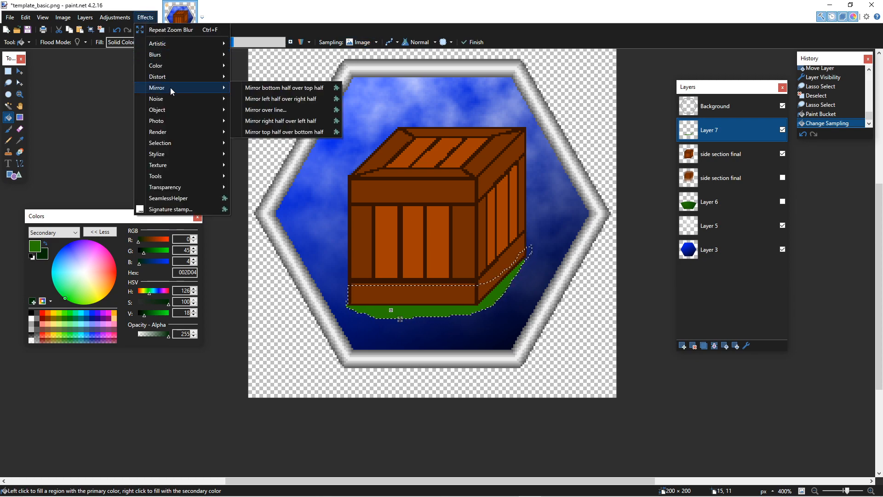
pyautogui.click(253, 98)
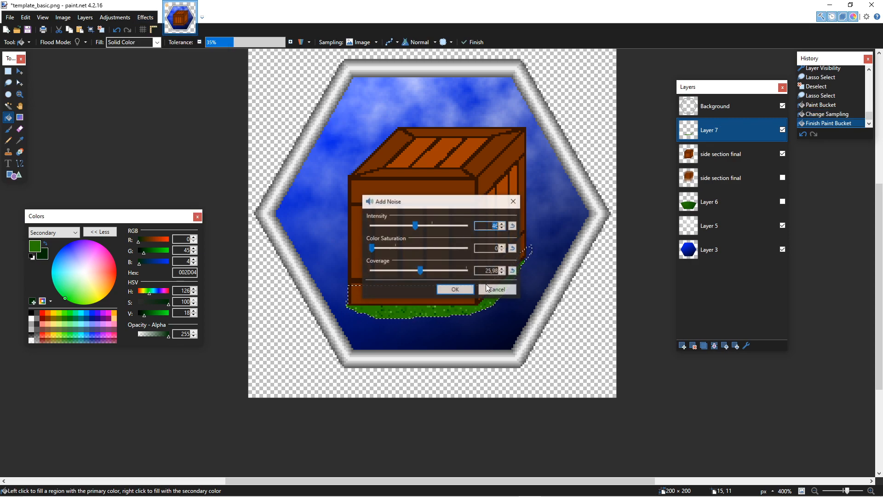
pyautogui.click(454, 288)
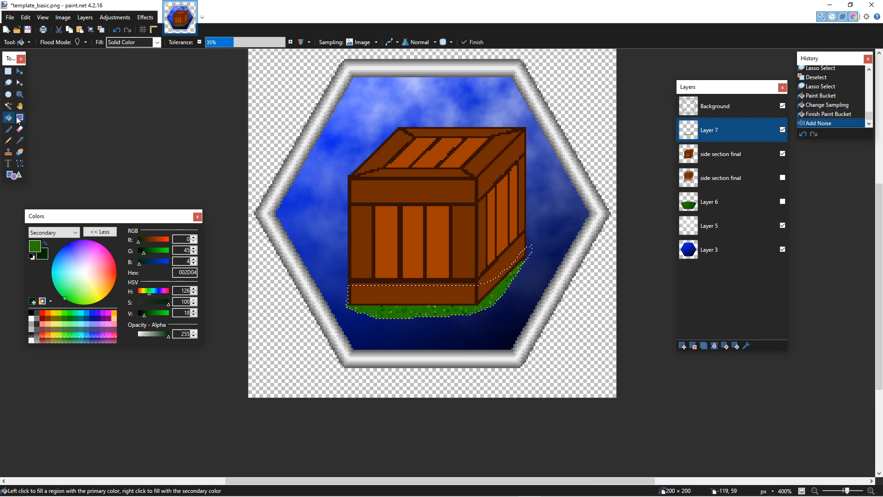
# Step: Select the plain green of the noisy strip globally with the Magic Wand at 0% tolerance and erase it
pyautogui.click(206, 42)
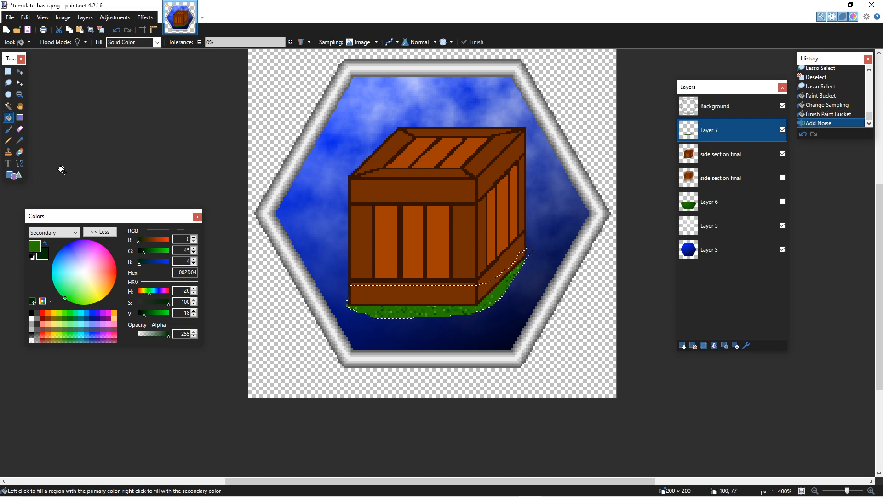
pyautogui.click(8, 106)
pyautogui.click(371, 308)
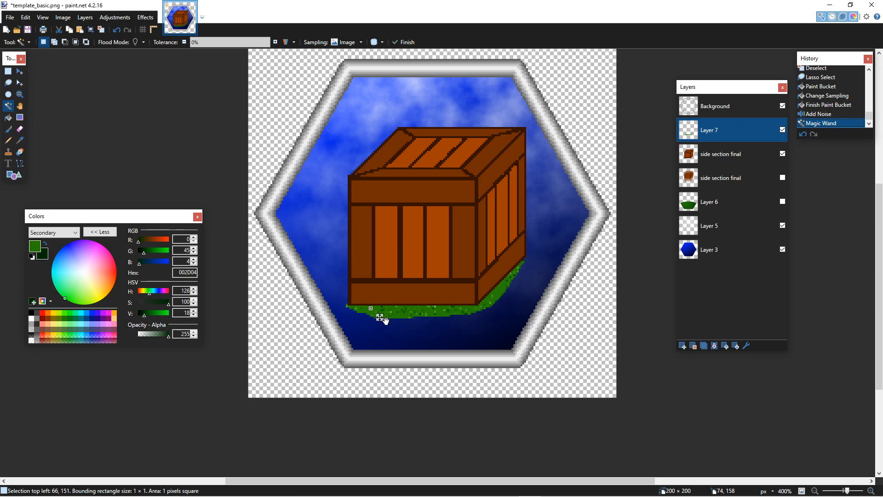
pyautogui.moveTo(387, 321); pyautogui.dragTo(394, 321)
pyautogui.click(134, 41)
pyautogui.press('Delete')
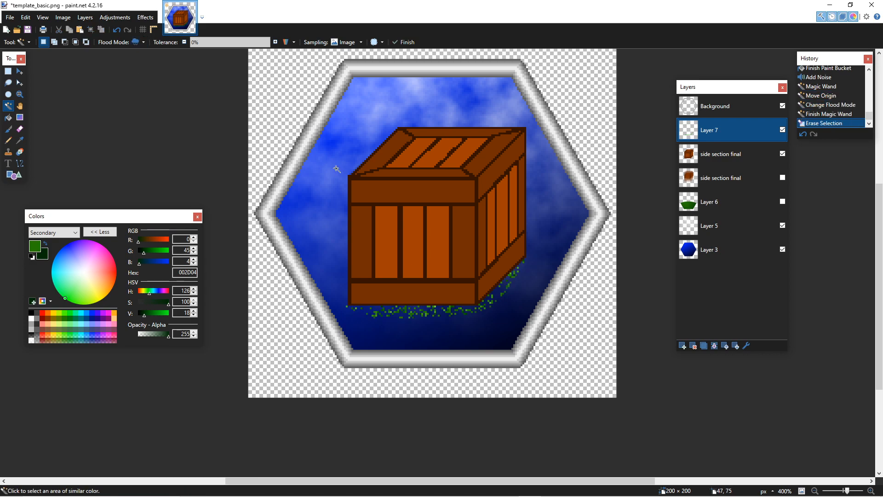
# Step: Apply a Zoom Blur with amount 11 and center 0.00, 2.00 to the green specks and show Layer 6 again
pyautogui.click(145, 17)
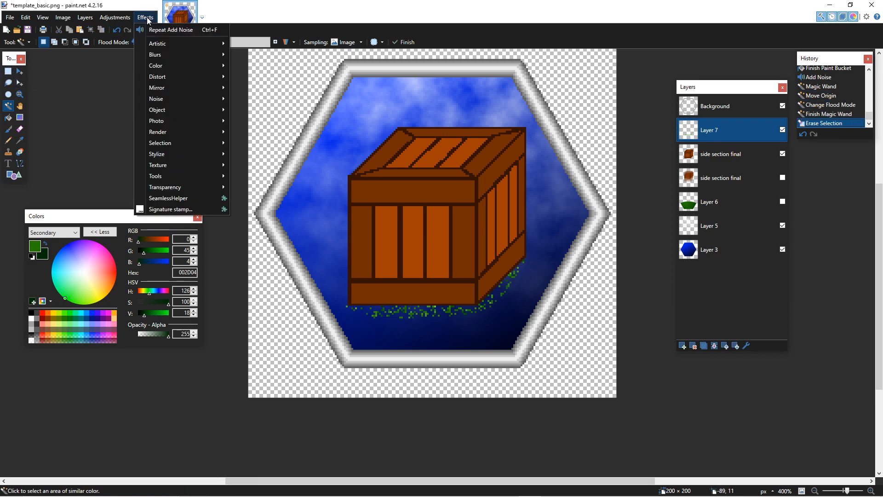
pyautogui.moveTo(172, 88)
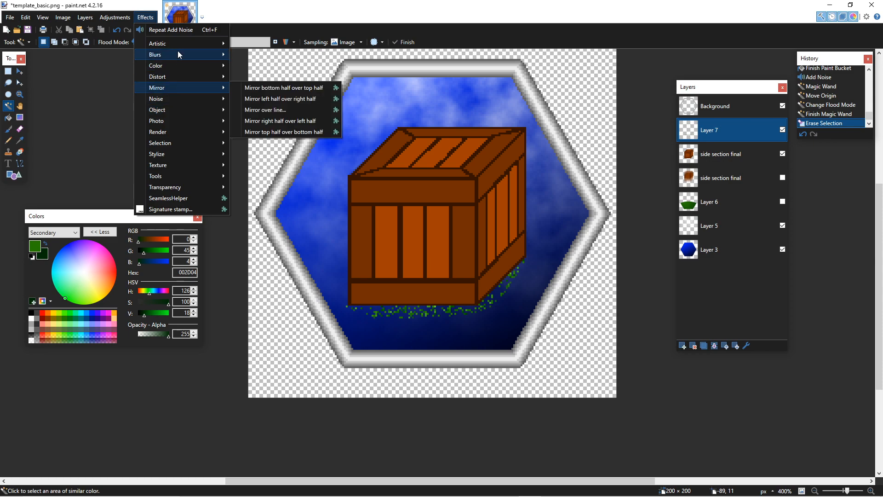
pyautogui.moveTo(178, 54)
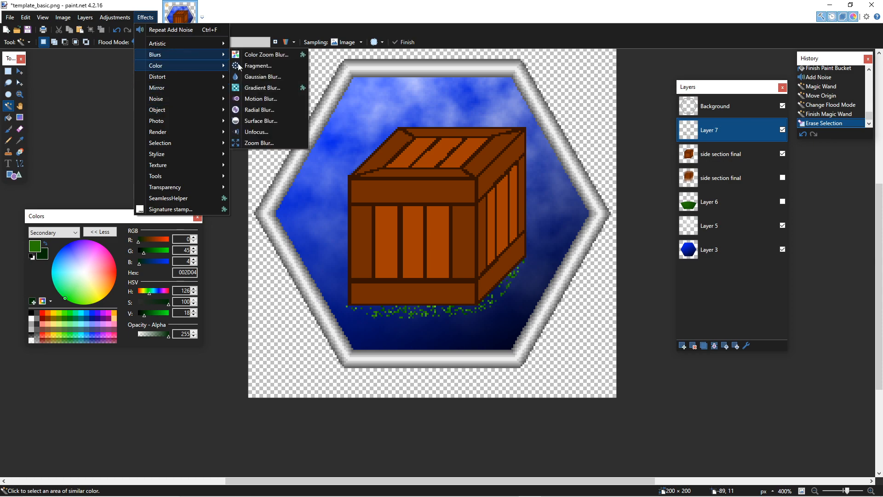
pyautogui.click(262, 142)
pyautogui.moveTo(437, 202); pyautogui.dragTo(675, 169)
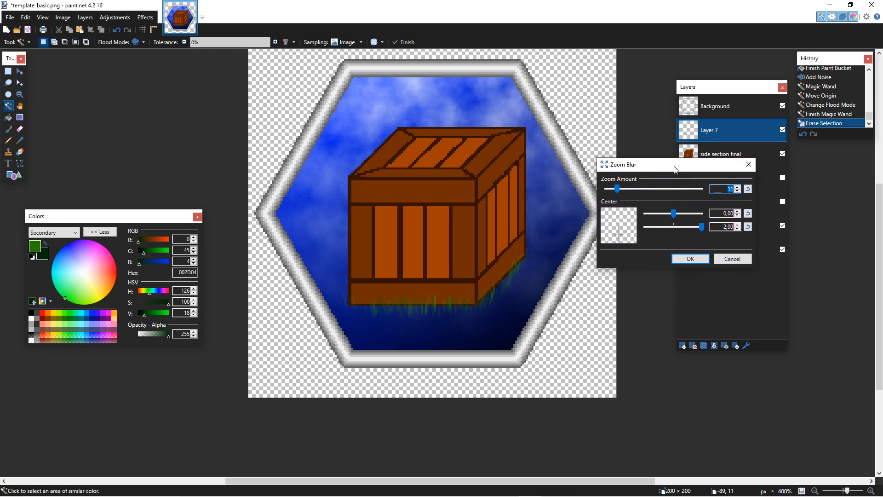
pyautogui.click(689, 258)
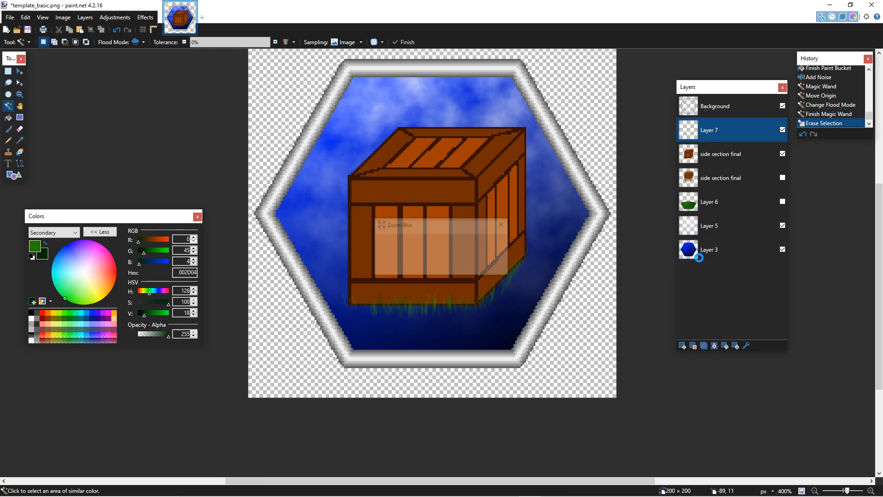
pyautogui.click(782, 202)
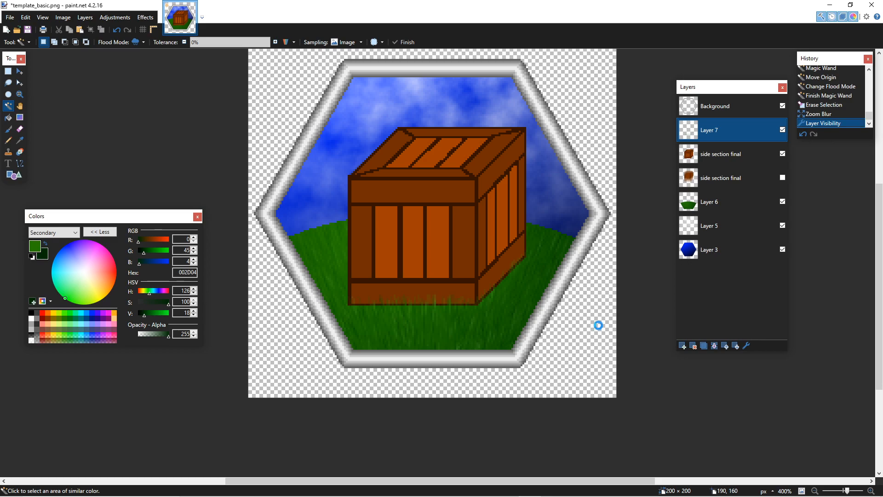
# Step: Undo the edits on Layer 7 back to the lasso selection around the crate's base
pyautogui.hotkey('ctrl', 'z')
pyautogui.hotkey('ctrl', 'z')
pyautogui.hotkey('ctrl', 'z')
pyautogui.hotkey('ctrl', 'z')
pyautogui.hotkey('ctrl', 'z')
pyautogui.hotkey('ctrl', 'z')
pyautogui.hotkey('ctrl', 'z')
pyautogui.hotkey('ctrl', 'z')
pyautogui.hotkey('ctrl', 'z')
pyautogui.hotkey('ctrl', 'z')
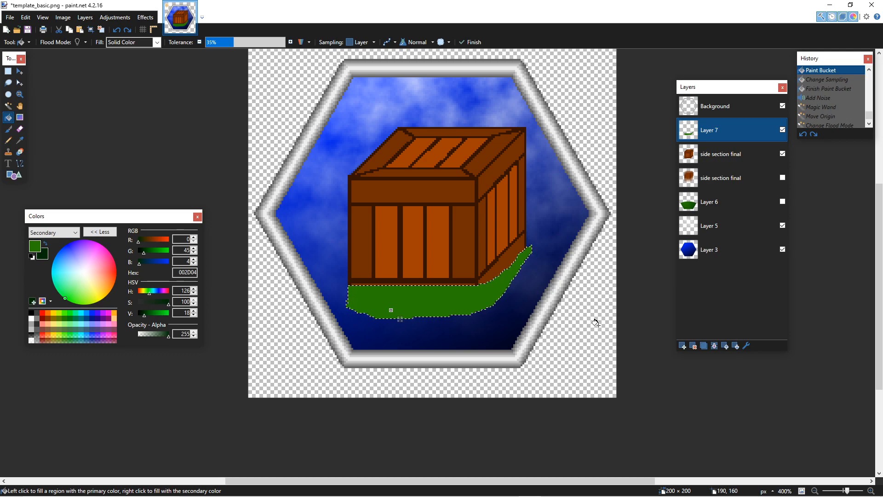
pyautogui.hotkey('ctrl', 'z')
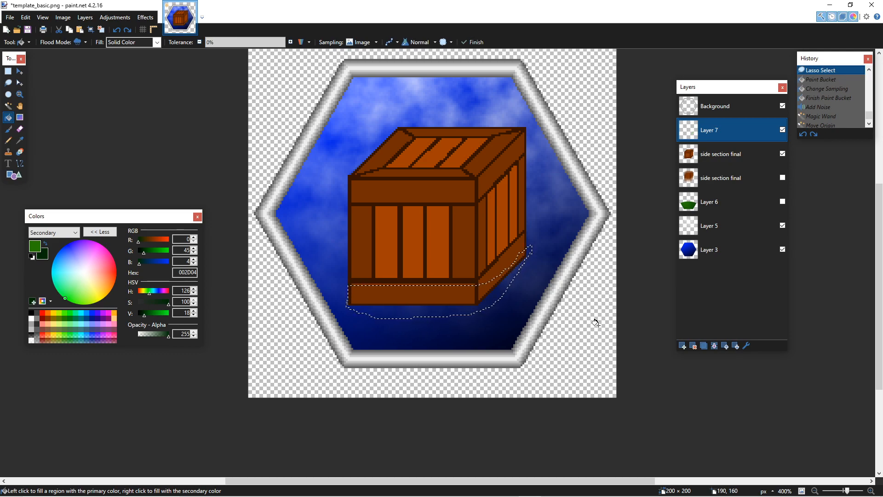
# Step: Replace the lasso selection with a rectangle of about 144 × 65 pixels covering the lower part of the hexagon
pyautogui.click(598, 324)
pyautogui.click(9, 72)
pyautogui.click(346, 307)
pyautogui.moveTo(303, 265); pyautogui.dragTo(568, 383)
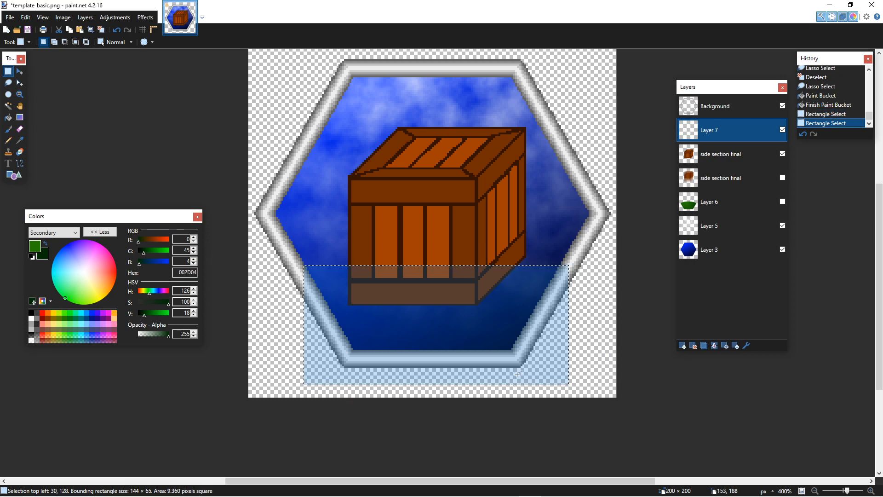
# Step: Fill the ground around the crate inside the rectangle with the primary green at 39% tolerance
pyautogui.click(8, 118)
pyautogui.click(381, 322)
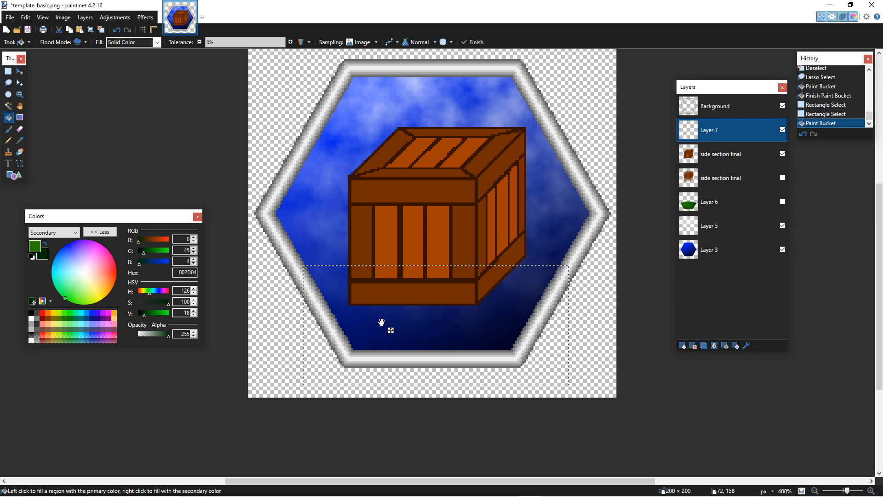
pyautogui.click(476, 310)
pyautogui.moveTo(227, 45)
pyautogui.mouseDown()
pyautogui.moveTo(244, 43)
pyautogui.moveTo(237, 45)
pyautogui.mouseUp()
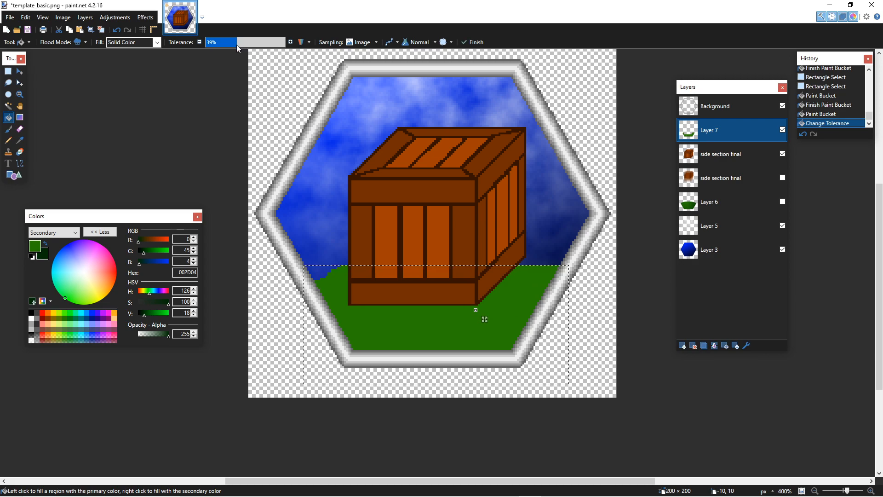
# Step: Add noise to the green ground on Layer 7 with intensity 46, color saturation 0 and coverage 25.98
pyautogui.click(145, 18)
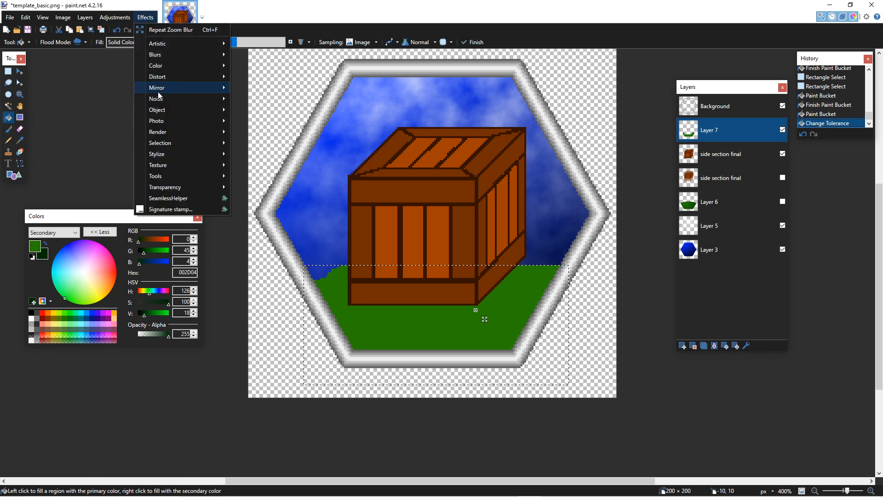
pyautogui.moveTo(157, 99)
pyautogui.click(255, 99)
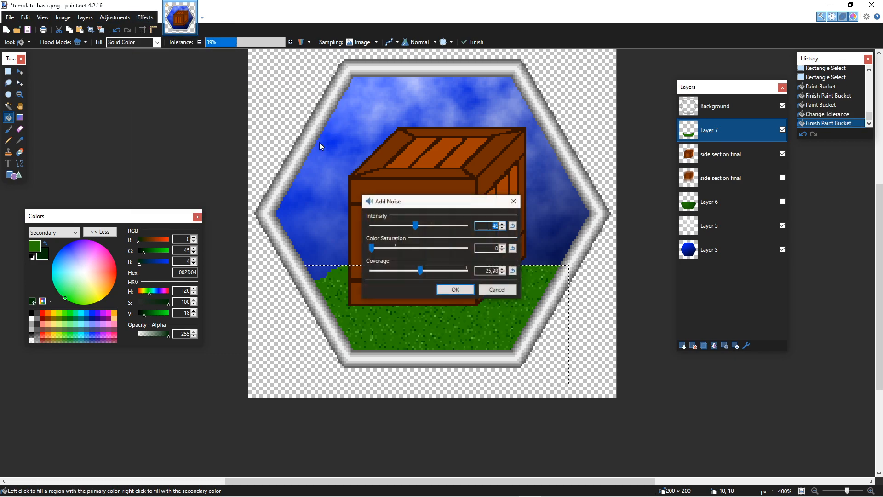
pyautogui.click(454, 289)
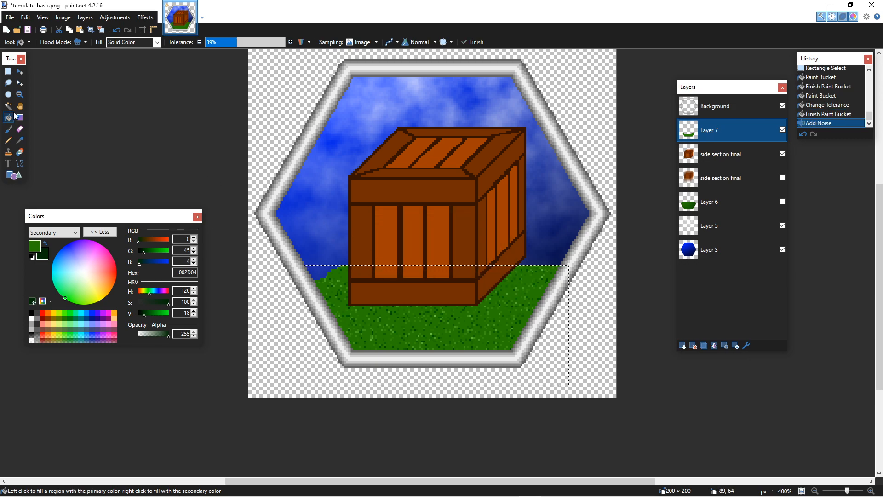
# Step: Select the green ground on Layer 7 with the Magic Wand at 39% tolerance and erase it, leaving only light specks
pyautogui.click(146, 17)
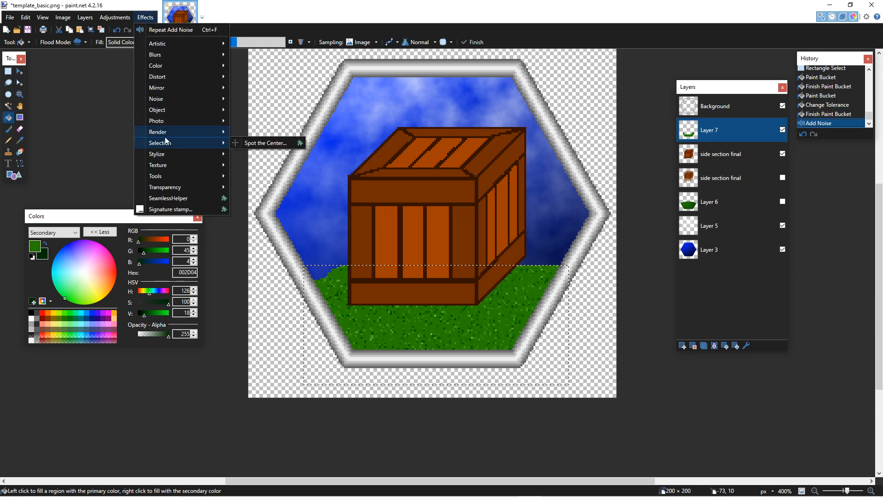
pyautogui.click(9, 106)
pyautogui.click(433, 328)
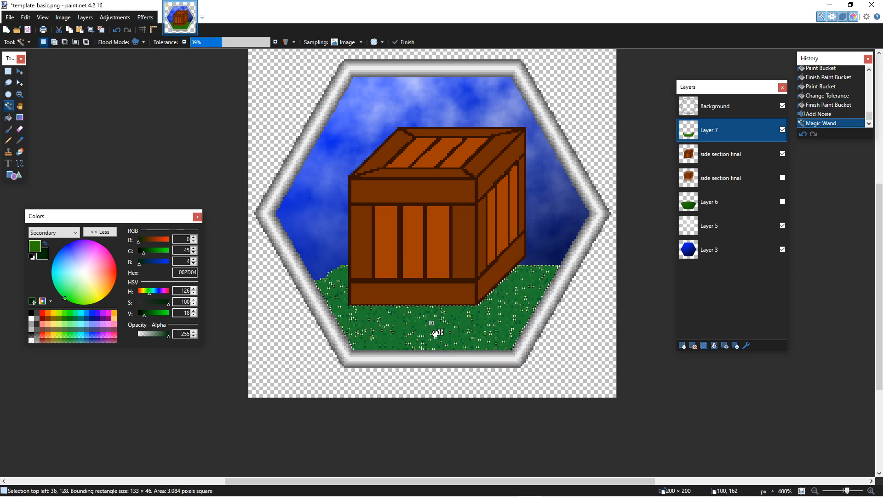
pyautogui.press('Delete')
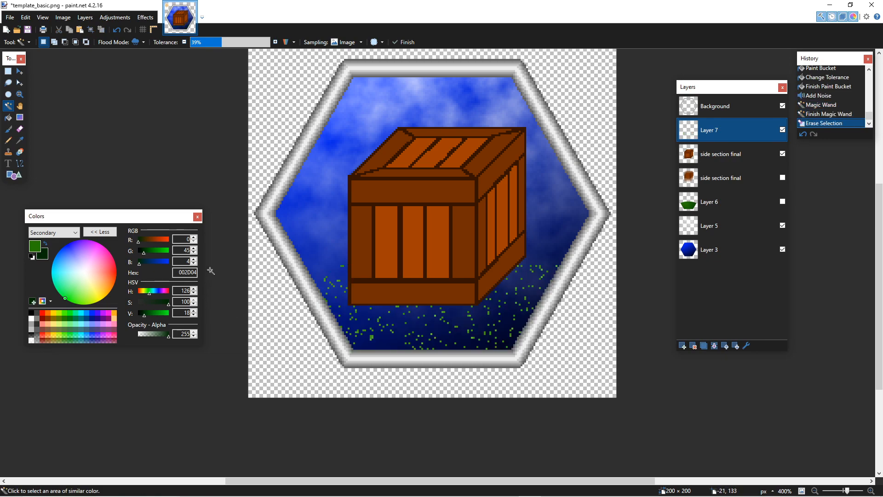
# Step: Apply a Zoom Blur to the light green specks on Layer 7 to stretch them into grass blades
pyautogui.click(147, 21)
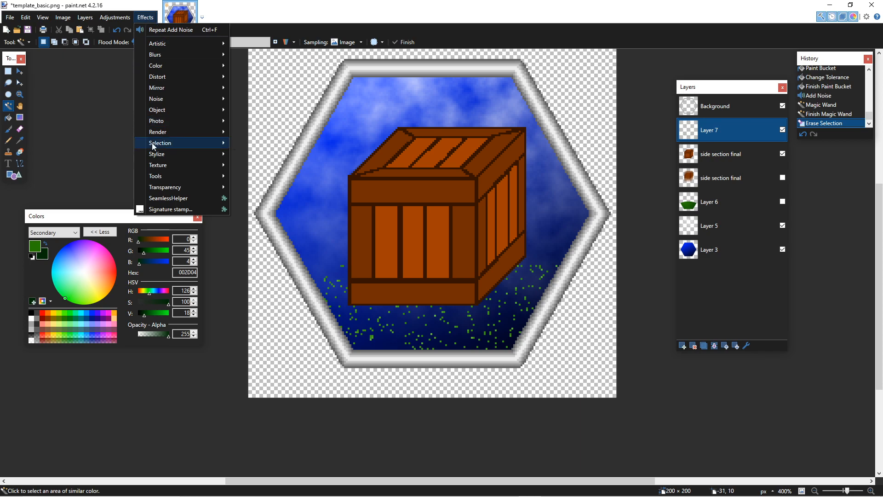
pyautogui.moveTo(178, 57)
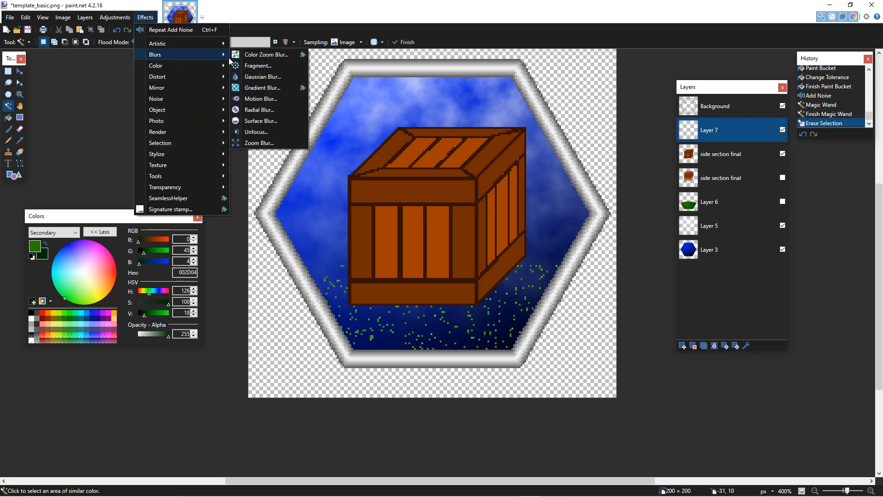
pyautogui.click(277, 142)
pyautogui.moveTo(428, 203); pyautogui.dragTo(573, 205)
pyautogui.click(601, 295)
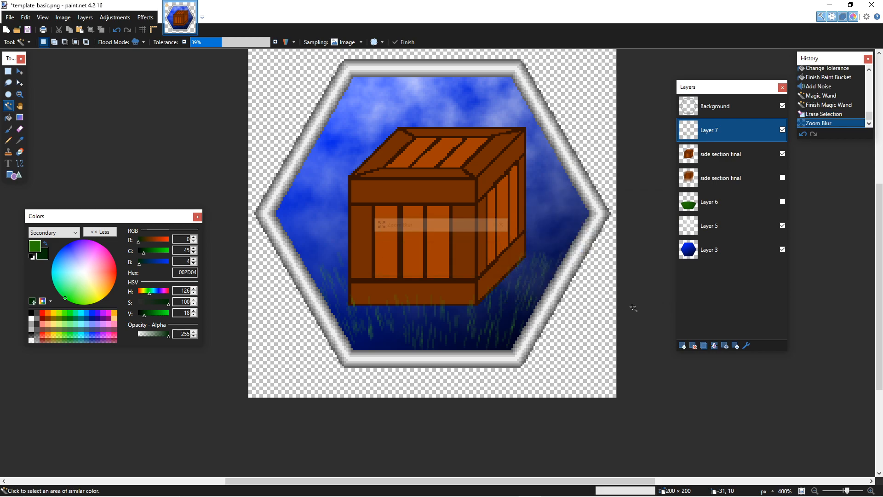
# Step: Strengthen the grass blades by duplicating Layer 7 and merging it down twice, and show the Layer 6 hill
pyautogui.click(703, 346)
pyautogui.click(714, 346)
pyautogui.click(703, 345)
pyautogui.click(714, 346)
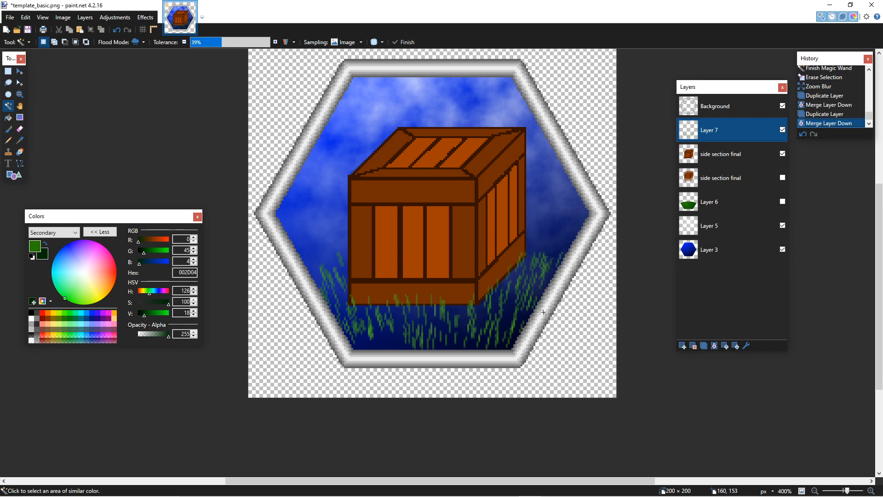
pyautogui.click(782, 201)
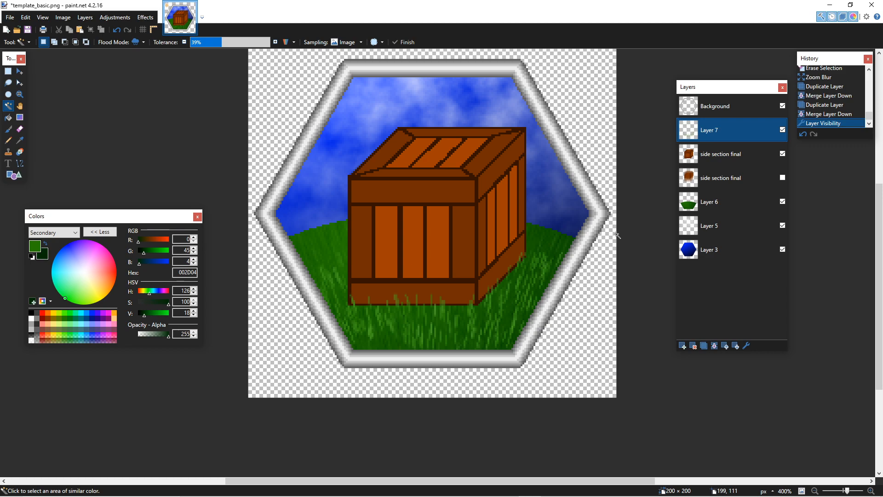
# Step: Undo the grass blade edits, the noise and the green fills on Layer 7, back to the rectangle selection
pyautogui.hotkey('ctrl', 'z')
pyautogui.hotkey('ctrl', 'z')
pyautogui.hotkey('ctrl', 'z')
pyautogui.hotkey('ctrl', 'z')
pyautogui.hotkey('ctrl', 'z')
pyautogui.hotkey('ctrl', 'z')
pyautogui.hotkey('ctrl', 'z')
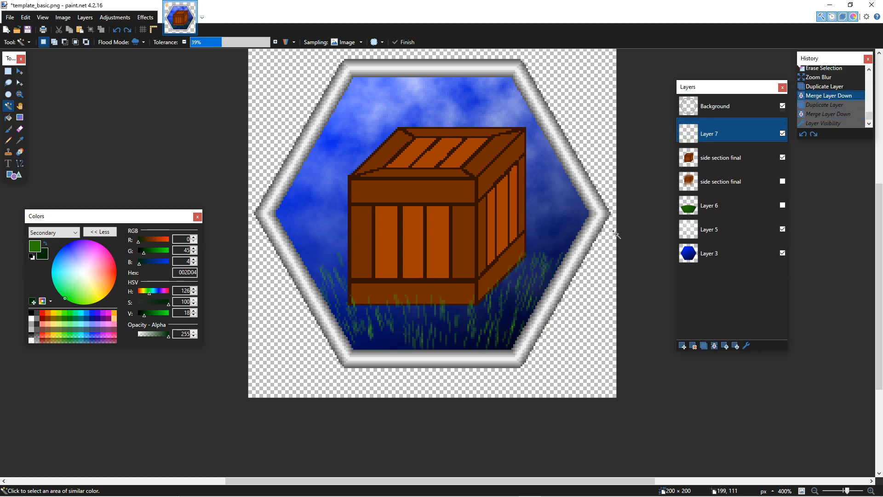
pyautogui.hotkey('ctrl', 'z')
pyautogui.hotkey('ctrl', 'z')
pyautogui.hotkey('ctrl', 'z')
pyautogui.hotkey('ctrl', 'z')
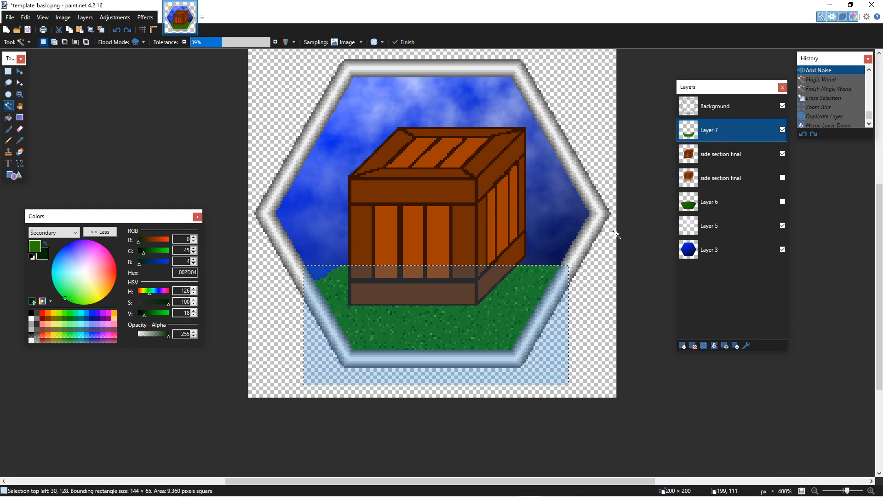
pyautogui.hotkey('ctrl', 'z')
pyautogui.hotkey('ctrl', 'z')
pyautogui.hotkey('ctrl', 'z')
pyautogui.hotkey('ctrl', 'z')
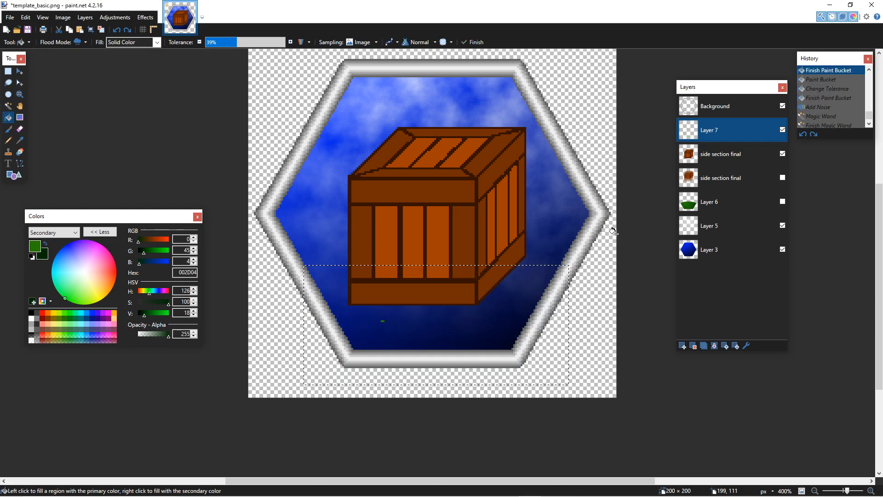
# Step: Select the green hill shape on Layer 6 with the Magic Wand at 39% tolerance, sampling only the layer
pyautogui.click(697, 205)
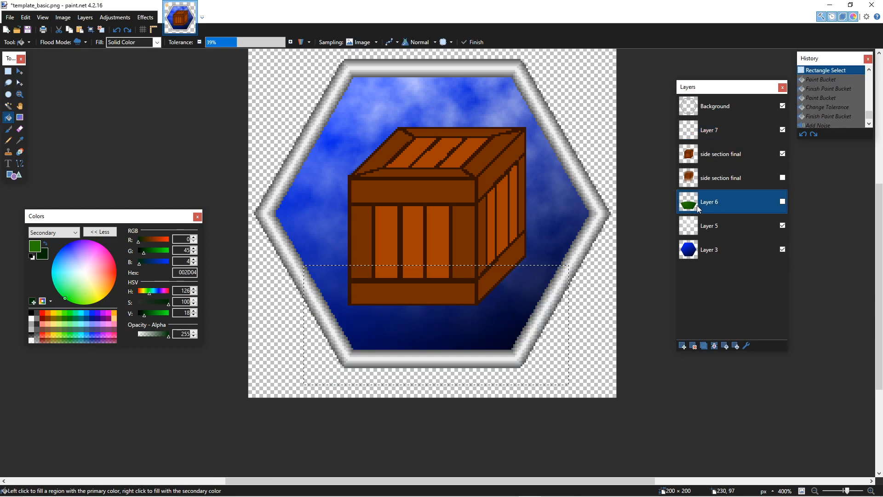
pyautogui.click(8, 106)
pyautogui.click(556, 256)
pyautogui.click(346, 42)
pyautogui.click(349, 54)
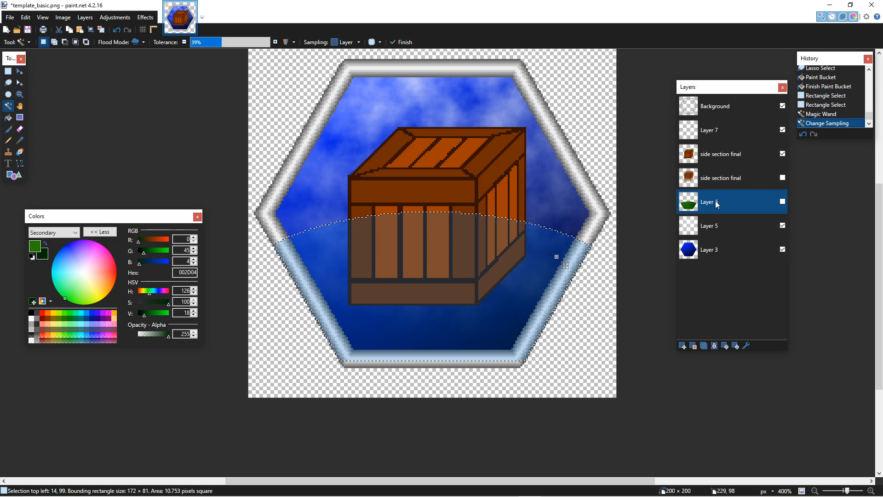
# Step: Fill the hill-shaped selection on Layer 7 with the primary green
pyautogui.click(8, 117)
pyautogui.click(370, 326)
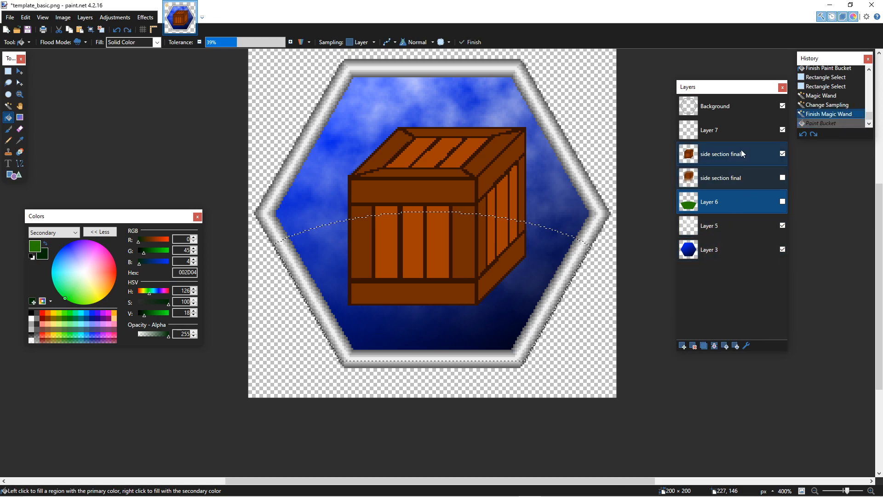
pyautogui.click(730, 135)
pyautogui.click(417, 319)
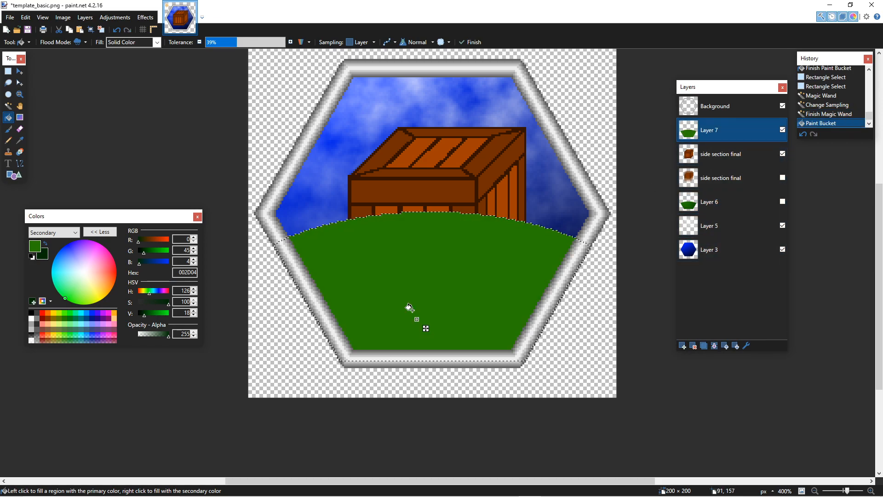
# Step: Add noise to the green hill on Layer 7 with intensity 46, color saturation 0 and coverage 25.98
pyautogui.click(145, 17)
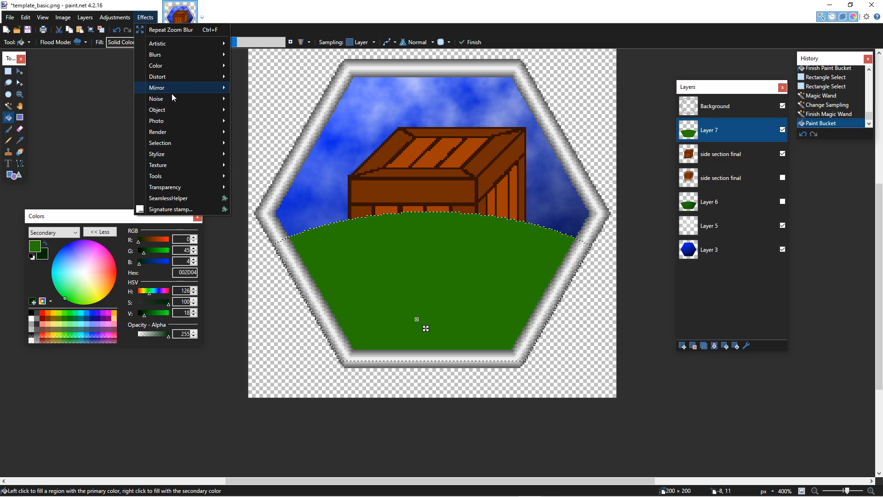
pyautogui.moveTo(212, 98)
pyautogui.click(285, 99)
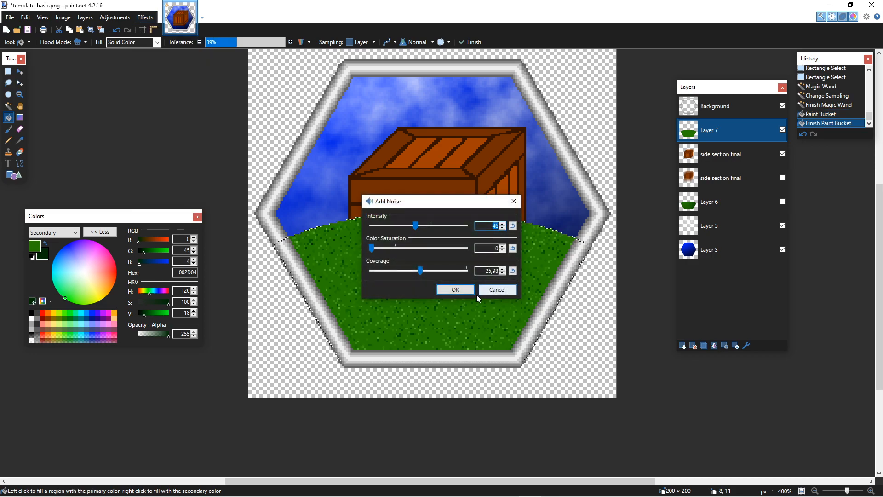
pyautogui.click(465, 290)
# Step: Try to erase the base green on Layer 7 using a Magic Wand selection at 0% tolerance
pyautogui.click(8, 106)
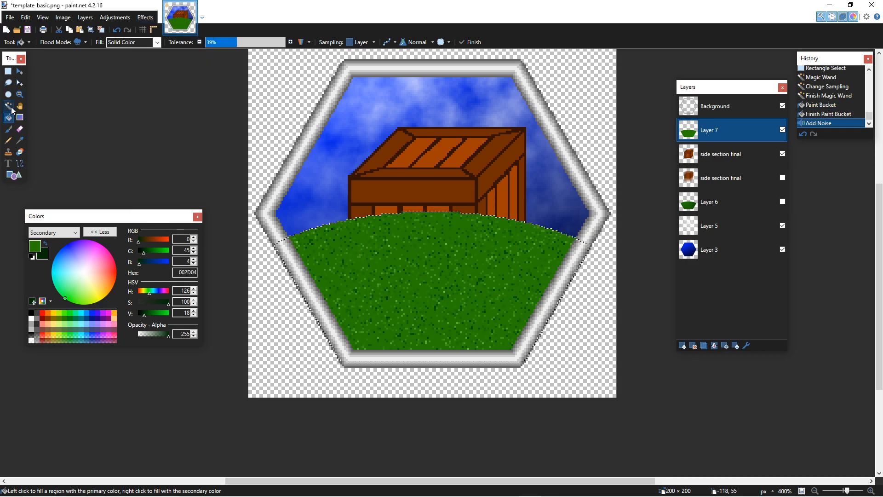
pyautogui.click(390, 275)
pyautogui.click(394, 265)
pyautogui.click(394, 266)
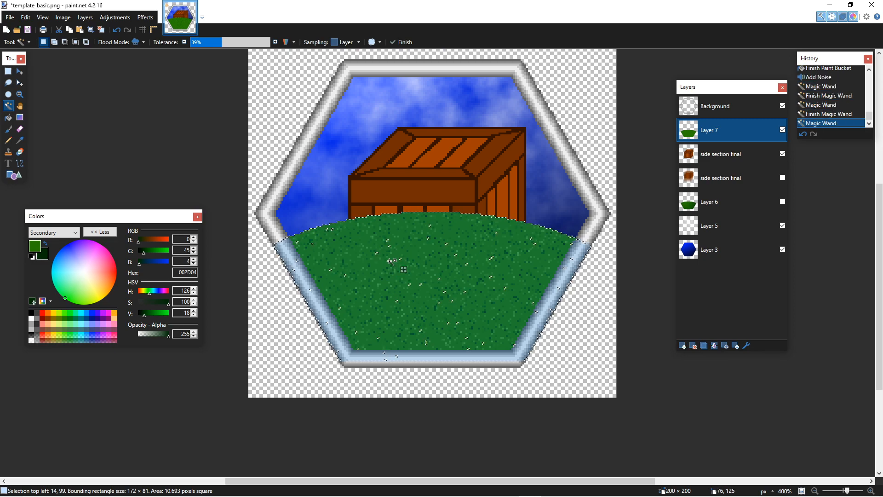
pyautogui.moveTo(214, 46); pyautogui.dragTo(168, 42)
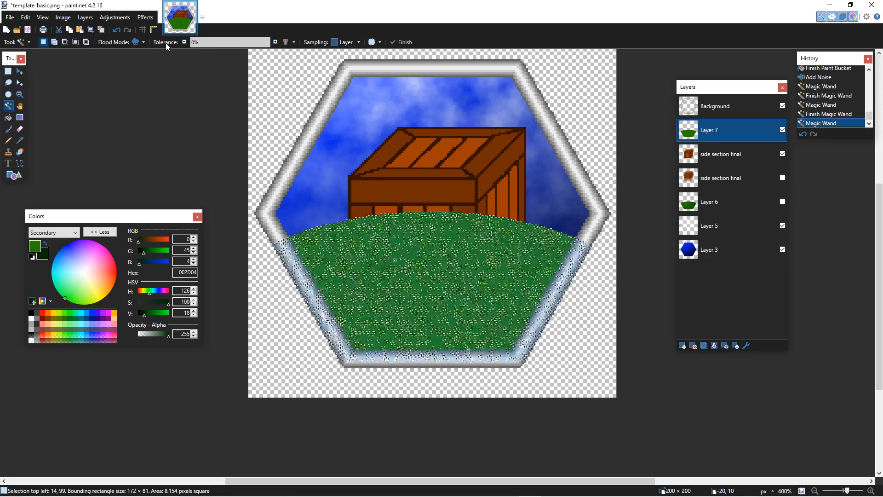
pyautogui.press('Delete')
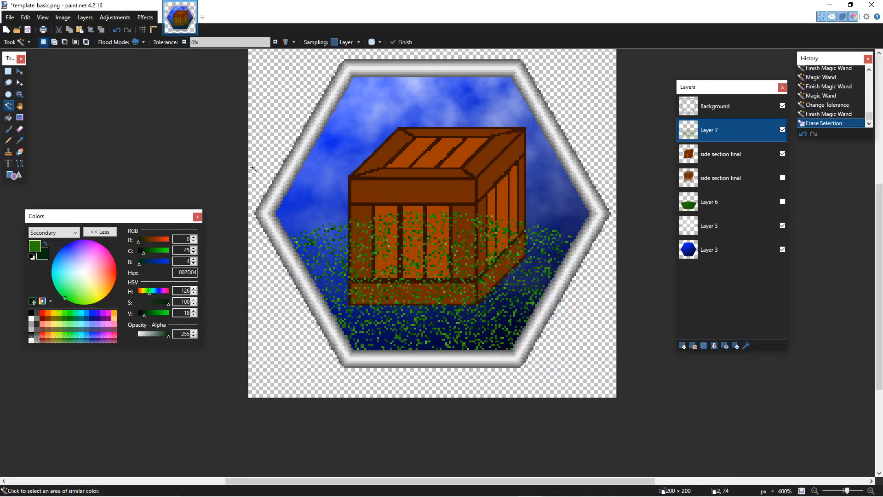
pyautogui.hotkey('ctrl', 'z')
# Step: Select the base green on Layer 7 with the Magic Wand at 24% tolerance and erase it, leaving scattered specks
pyautogui.click(213, 43)
pyautogui.click(218, 44)
pyautogui.click(413, 249)
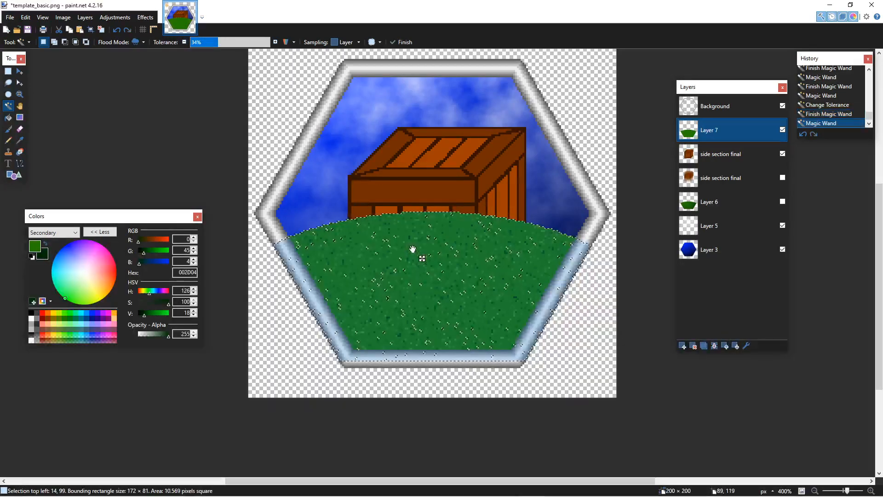
pyautogui.click(204, 44)
pyautogui.moveTo(204, 44); pyautogui.dragTo(208, 46)
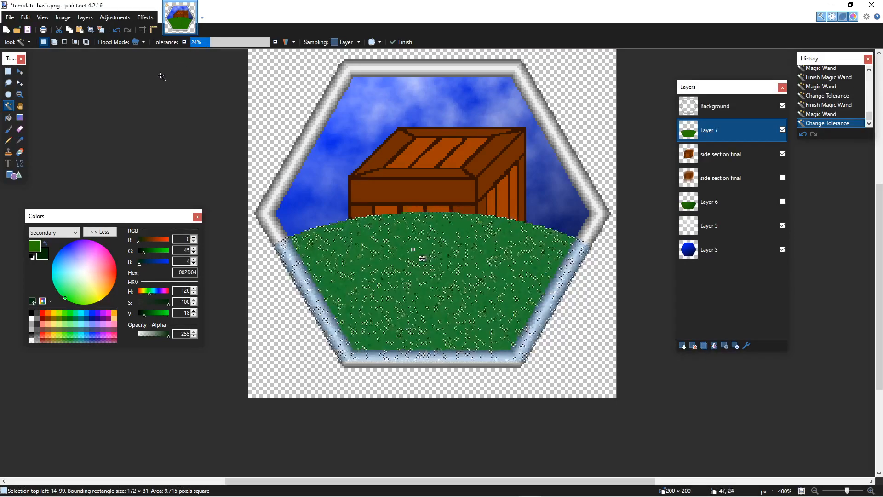
pyautogui.press('Delete')
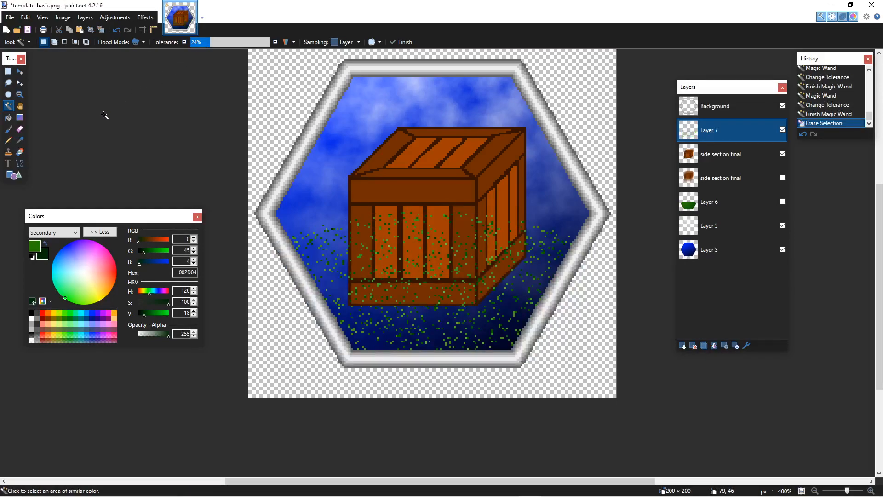
# Step: Apply a Zoom Blur with amount 11 and center 0.00, 2.00 to Layer 7, and show the Layer 6 hill
pyautogui.click(145, 17)
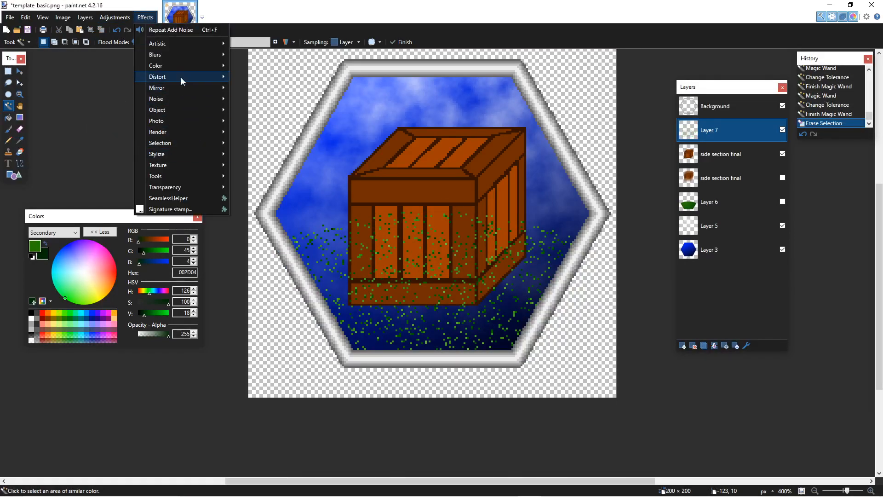
pyautogui.moveTo(174, 55)
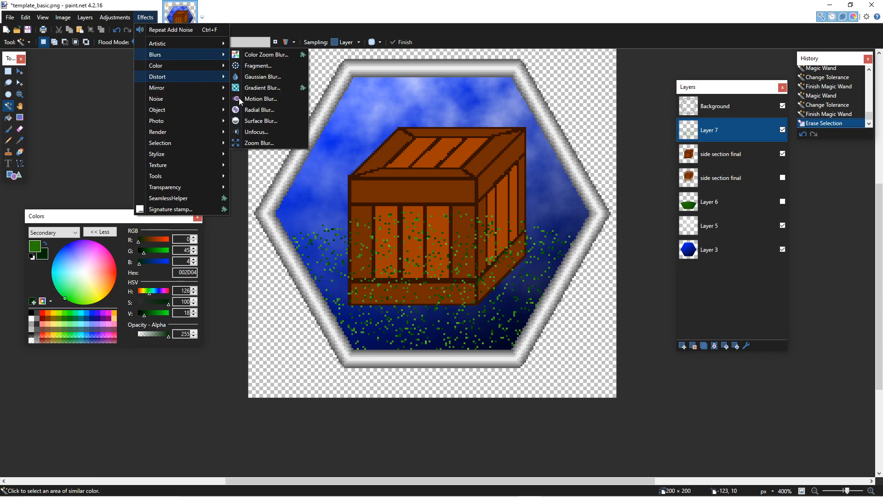
pyautogui.click(259, 143)
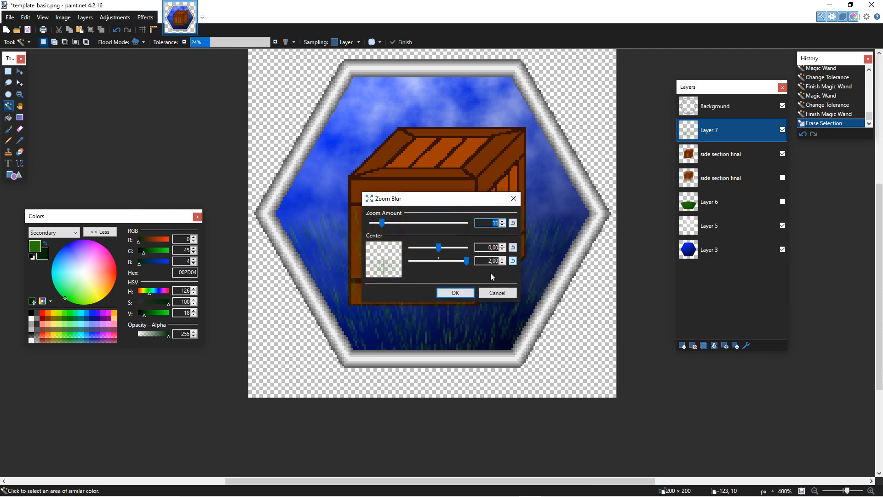
pyautogui.click(466, 295)
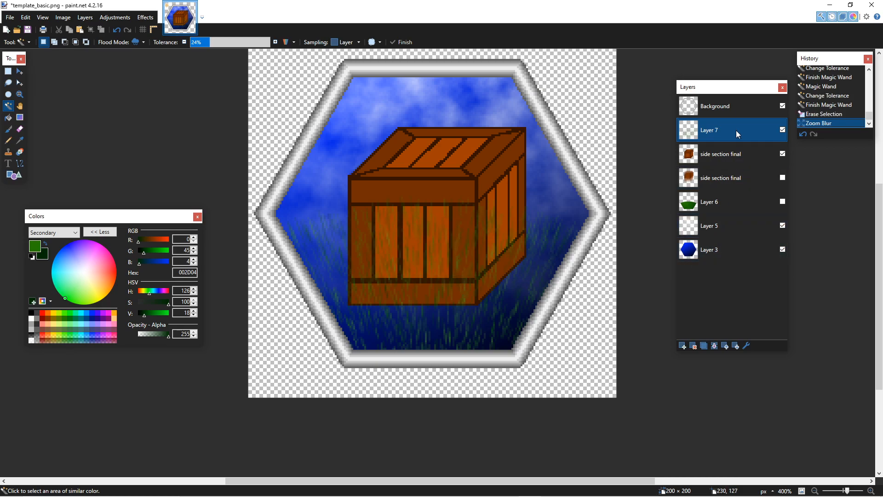
pyautogui.moveTo(704, 209); pyautogui.dragTo(770, 212)
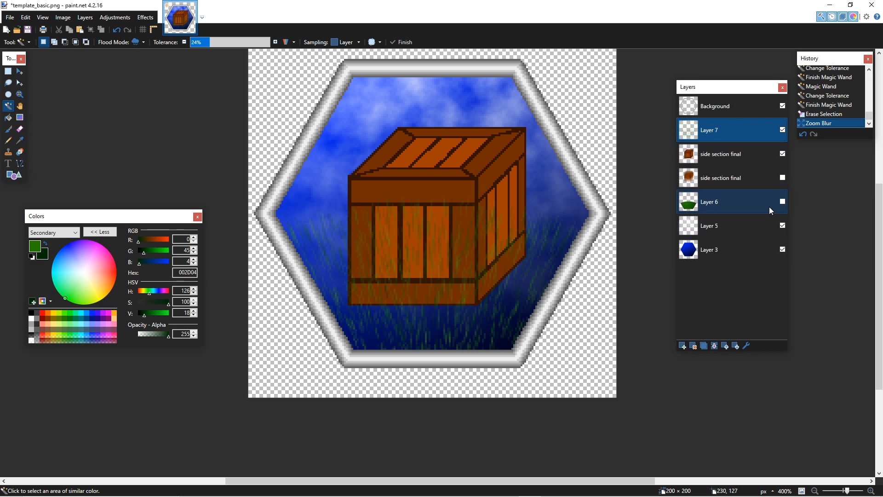
pyautogui.click(783, 203)
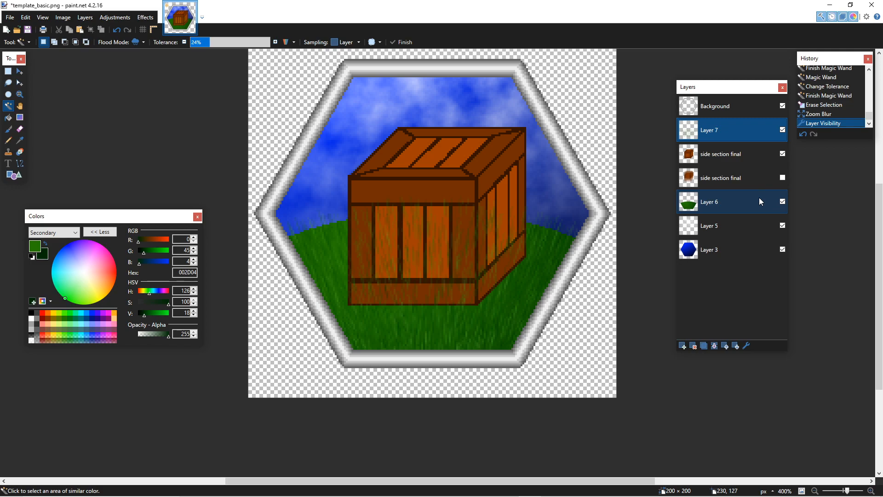
# Step: Undo the Layer 6 visibility change and the Zoom Blur, keeping the base green on Layer 7 erased
pyautogui.hotkey('ctrl', 'z')
pyautogui.hotkey('ctrl', 'z')
pyautogui.hotkey('ctrl', 'z')
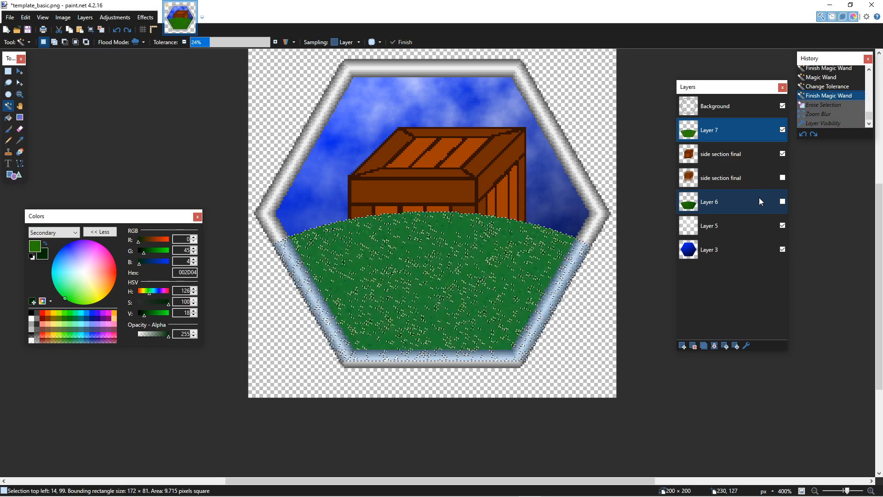
pyautogui.hotkey('ctrl', 'y')
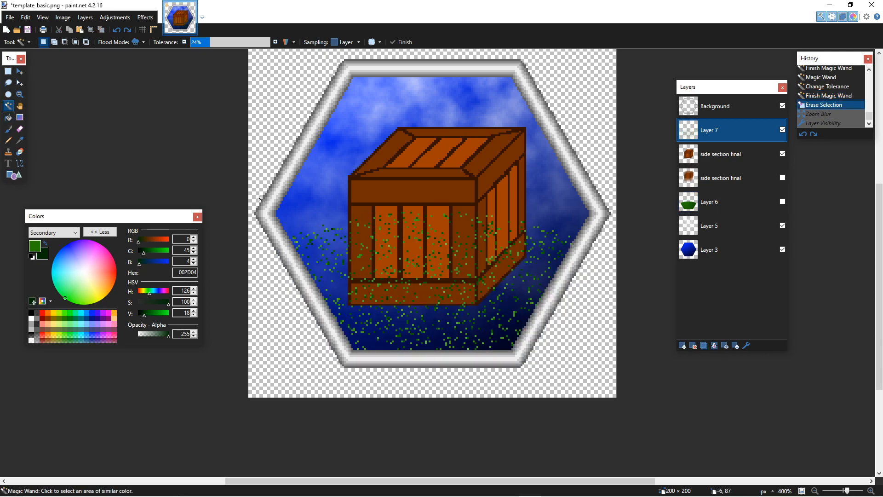
# Step: Select the crate on the visible side section final layer at 52% Magic Wand tolerance and erase that area from Layer 7
pyautogui.click(424, 250)
pyautogui.click(437, 180)
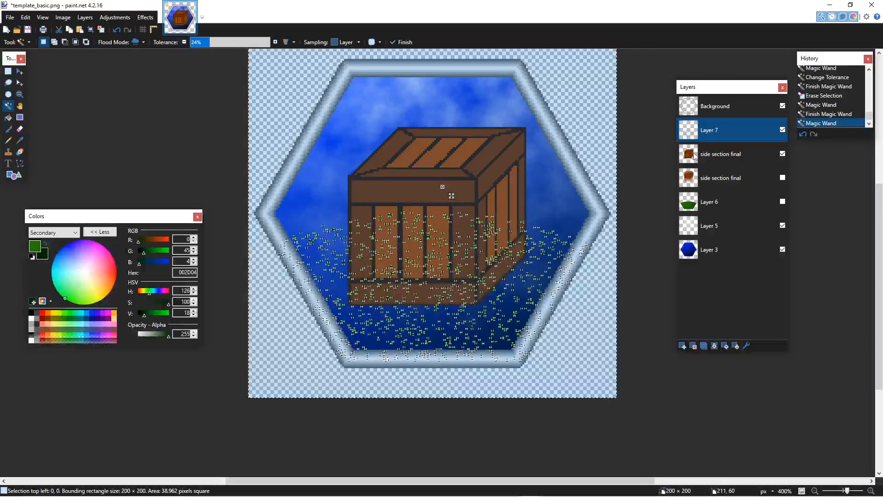
pyautogui.click(751, 157)
pyautogui.click(437, 194)
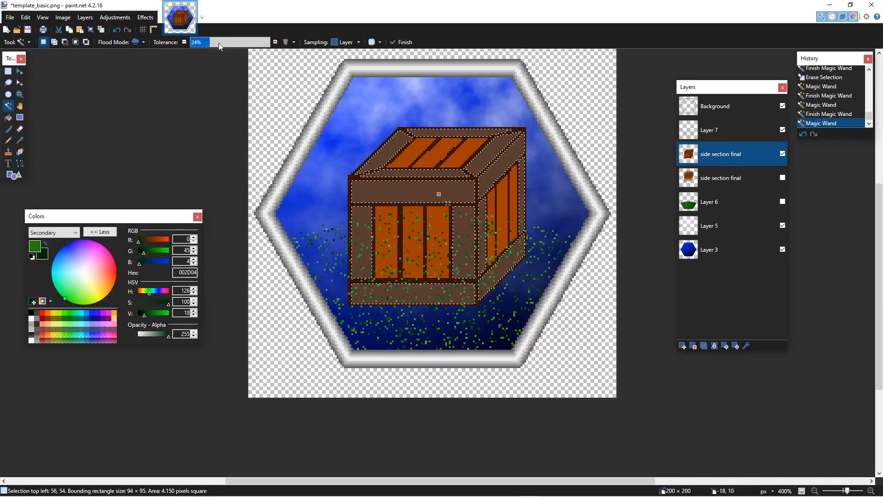
pyautogui.moveTo(217, 45); pyautogui.dragTo(230, 41)
pyautogui.click(728, 128)
pyautogui.press('Delete')
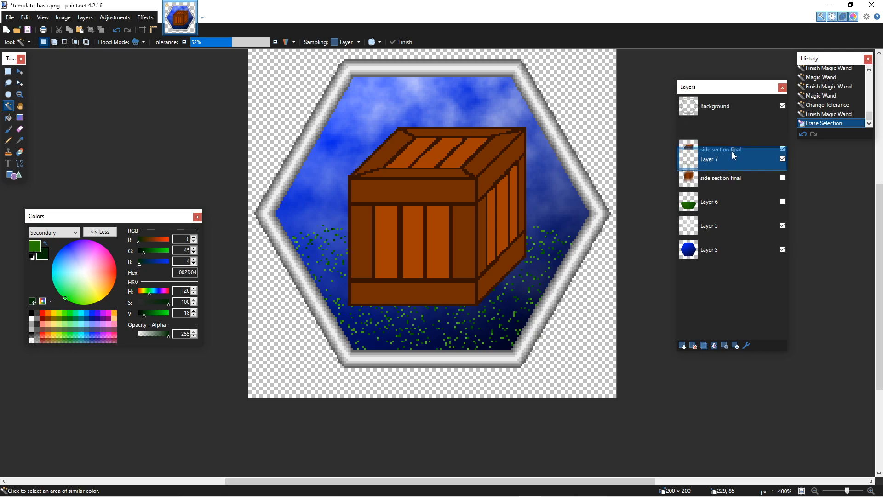
# Step: Apply a Zoom Blur with amount 11 and center 0.00, 2.00 to the green specks on Layer 7
pyautogui.click(145, 17)
pyautogui.moveTo(173, 59)
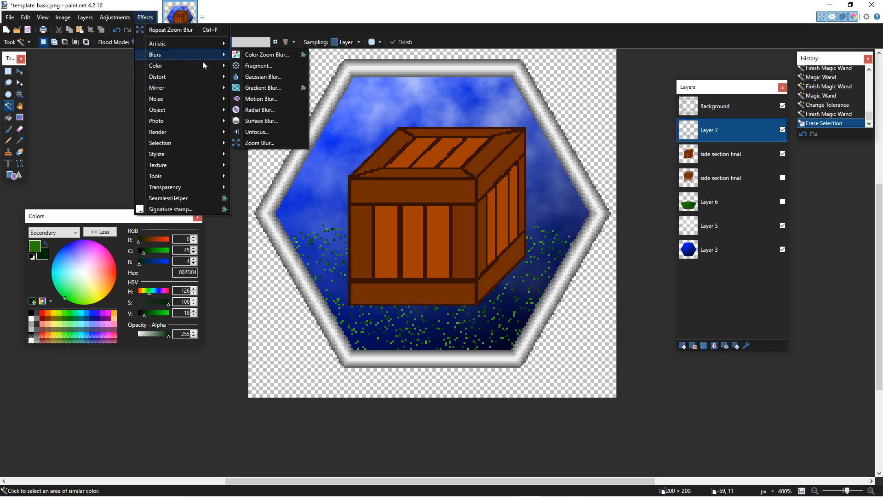
pyautogui.click(261, 144)
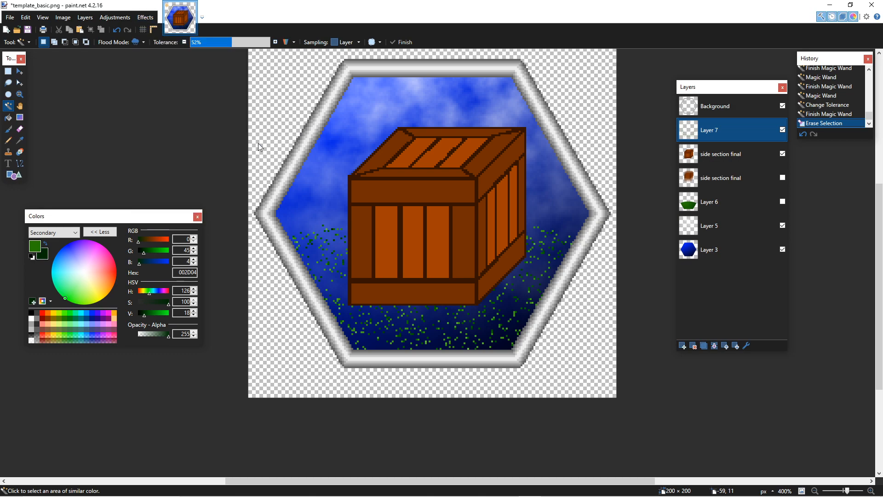
pyautogui.moveTo(458, 206); pyautogui.dragTo(588, 190)
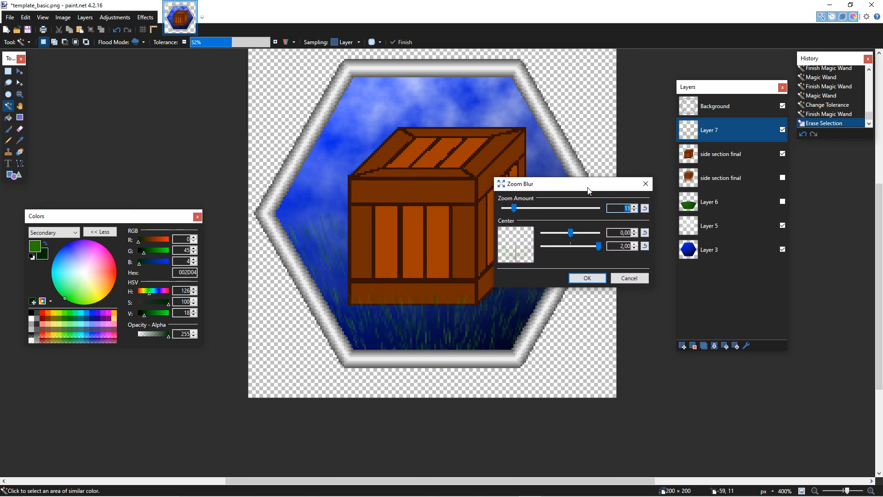
pyautogui.click(589, 274)
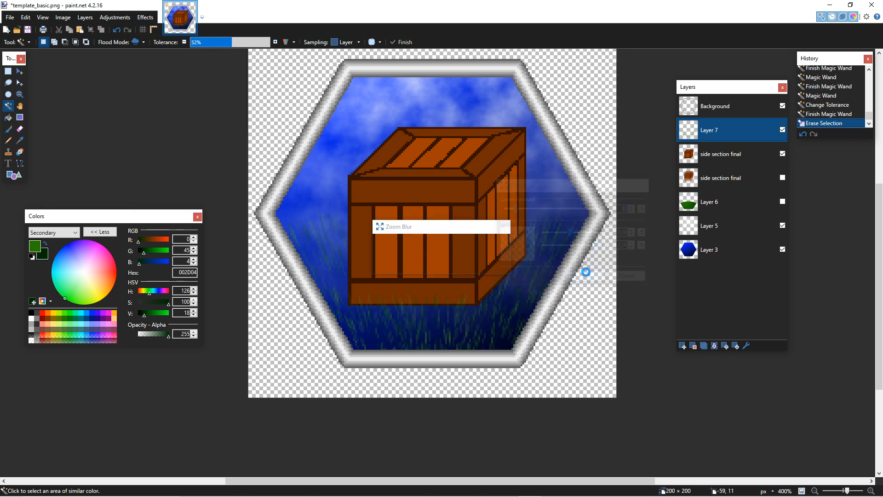
pyautogui.click(713, 348)
pyautogui.hotkey('ctrl', 'z')
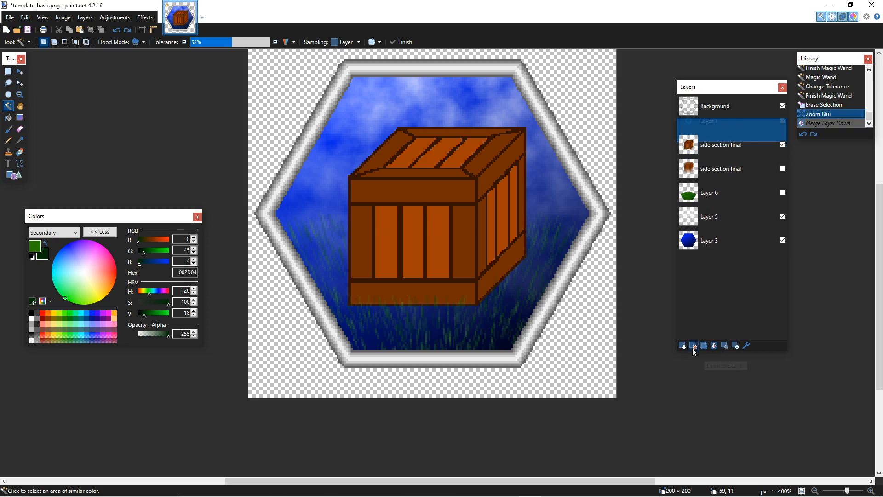
pyautogui.click(698, 345)
pyautogui.hotkey('ctrl', 'z')
# Step: Duplicate the blurred Layer 7, merge the copy down into it, and show the Layer 6 hill
pyautogui.click(705, 347)
pyautogui.click(714, 346)
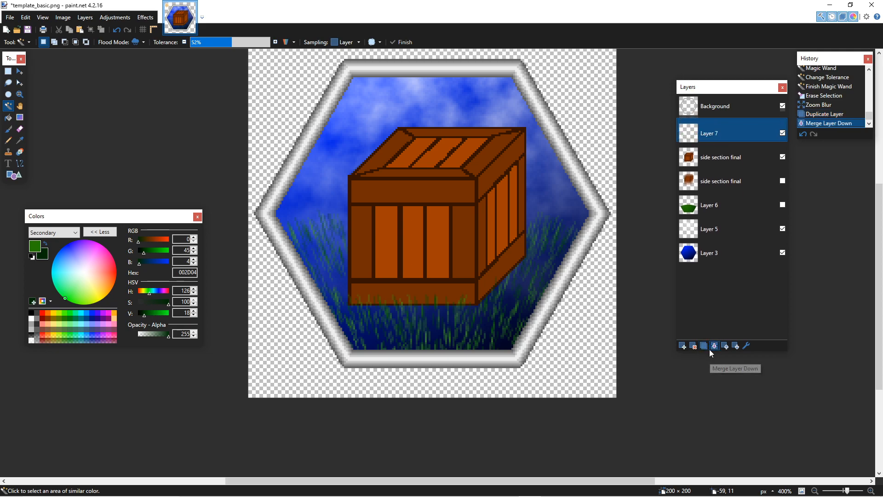
pyautogui.click(783, 202)
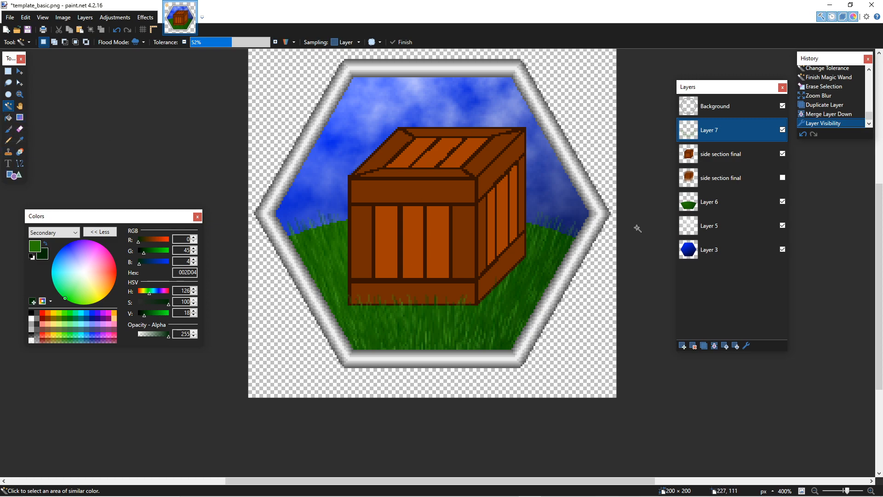
# Step: Select the crate's wood areas without the dark outlines on the visible side section final layer, using the Magic Wand at 34% tolerance
pyautogui.click(464, 234)
pyautogui.hotkey('alt', 'pagedown')
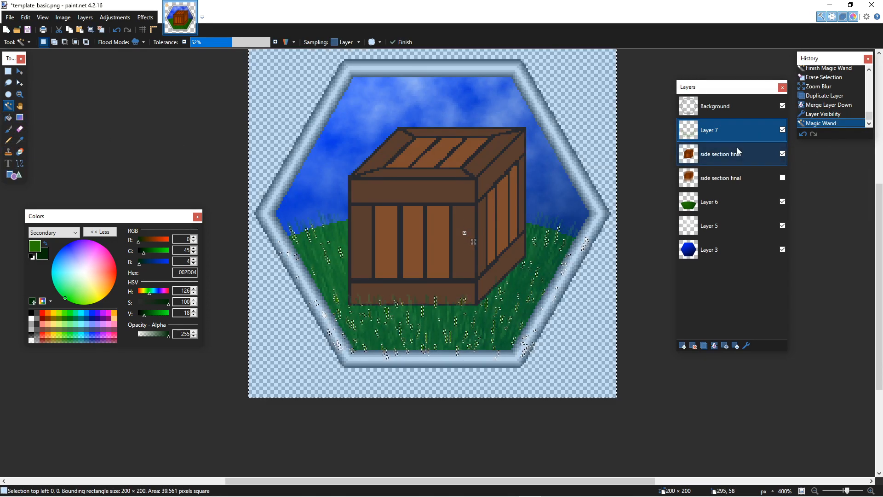
pyautogui.click(468, 229)
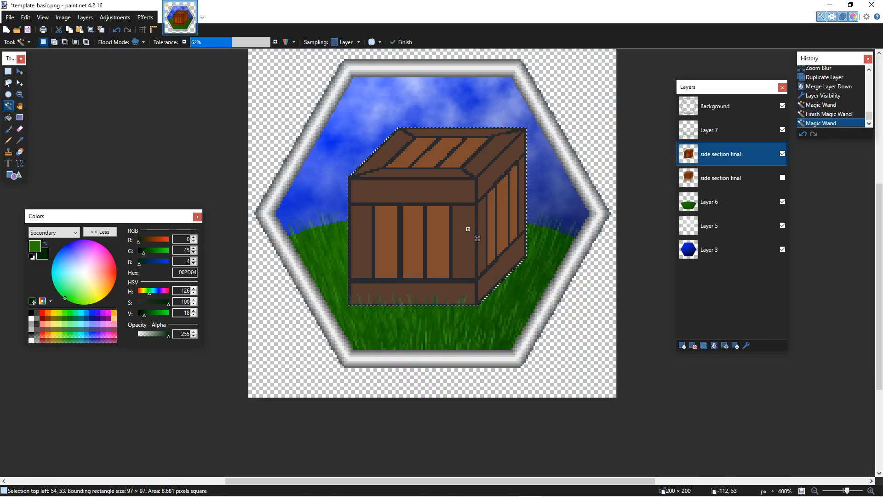
pyautogui.moveTo(206, 43); pyautogui.dragTo(219, 44)
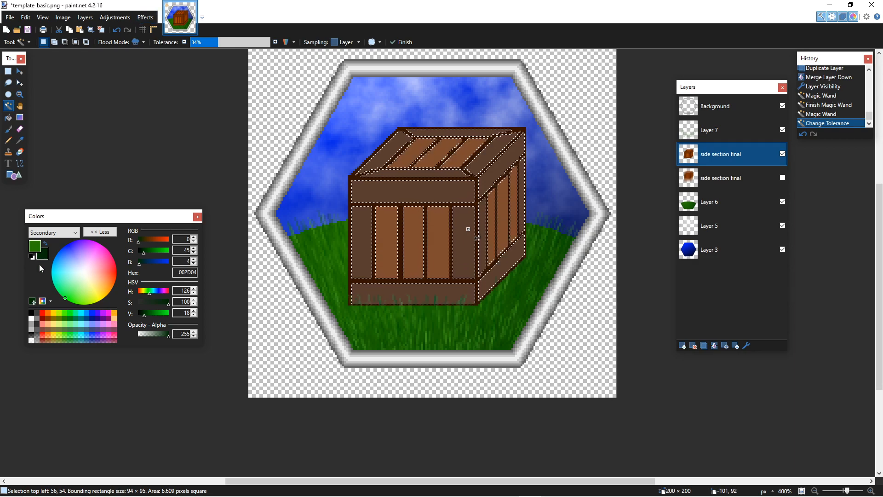
# Step: Reset the primary color to black and set the secondary color to black (000000)
pyautogui.press('d')
pyautogui.click(146, 19)
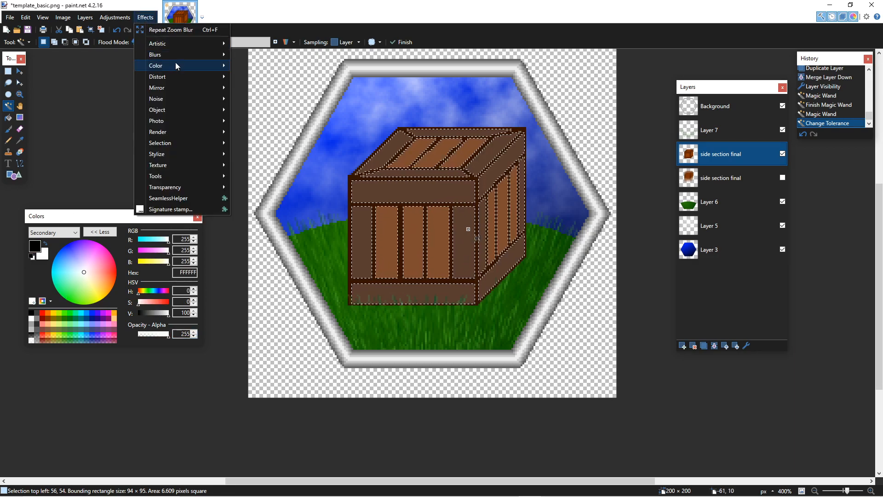
pyautogui.click(46, 259)
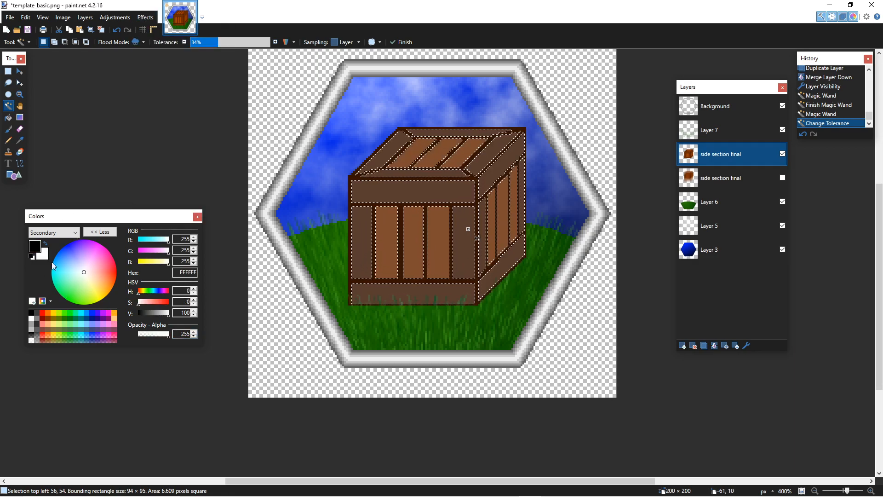
pyautogui.moveTo(168, 315); pyautogui.dragTo(118, 312)
# Step: Add noise to the selected crate wood with intensity 31, color saturation 0 and coverage 25.00
pyautogui.click(145, 17)
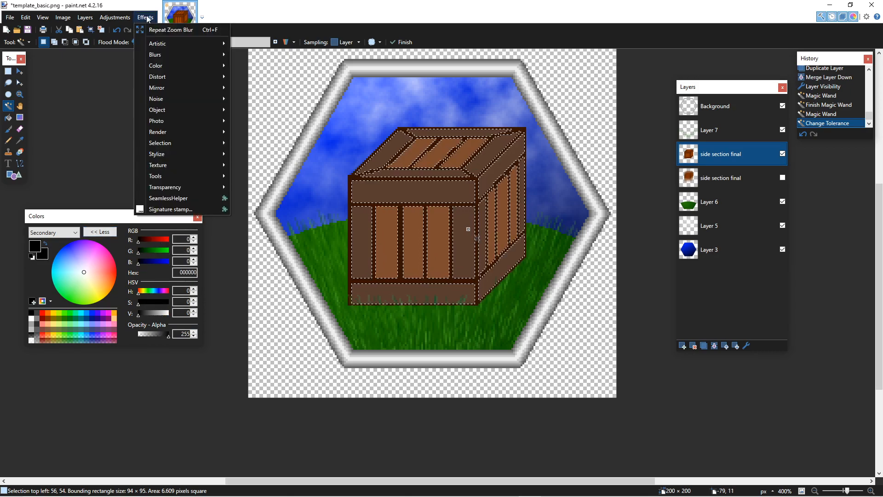
pyautogui.moveTo(176, 98)
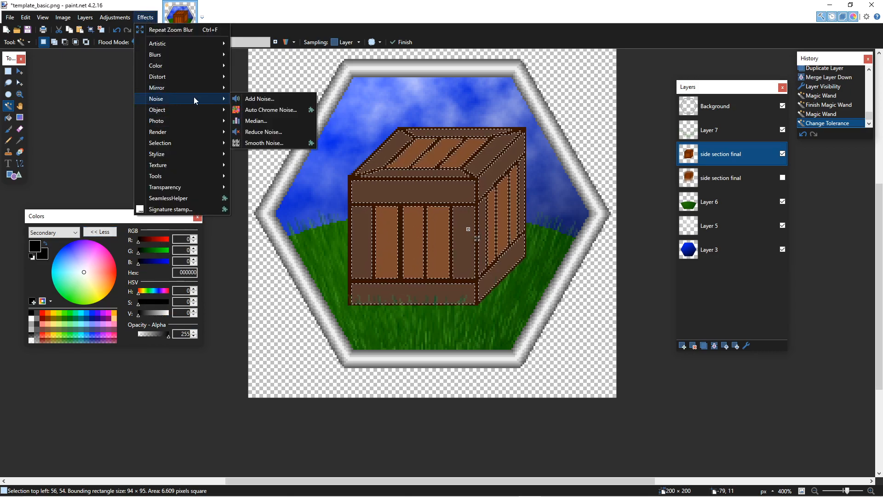
pyautogui.click(267, 100)
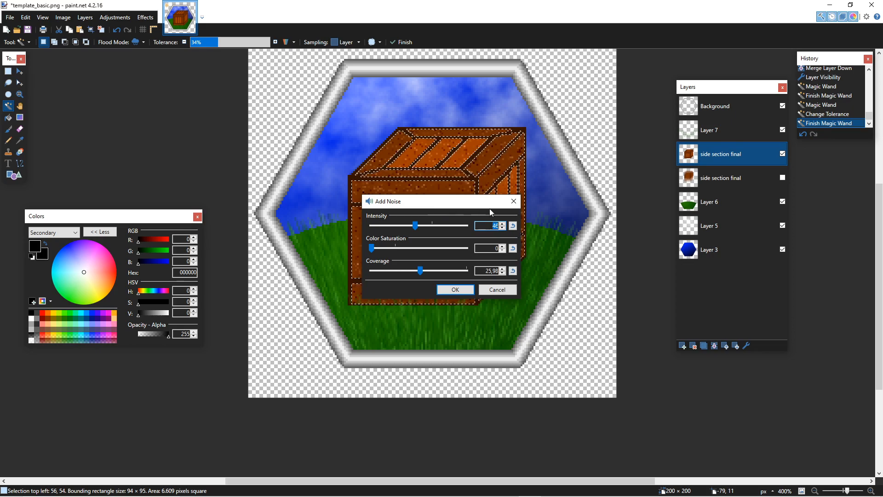
pyautogui.moveTo(455, 203); pyautogui.dragTo(665, 227)
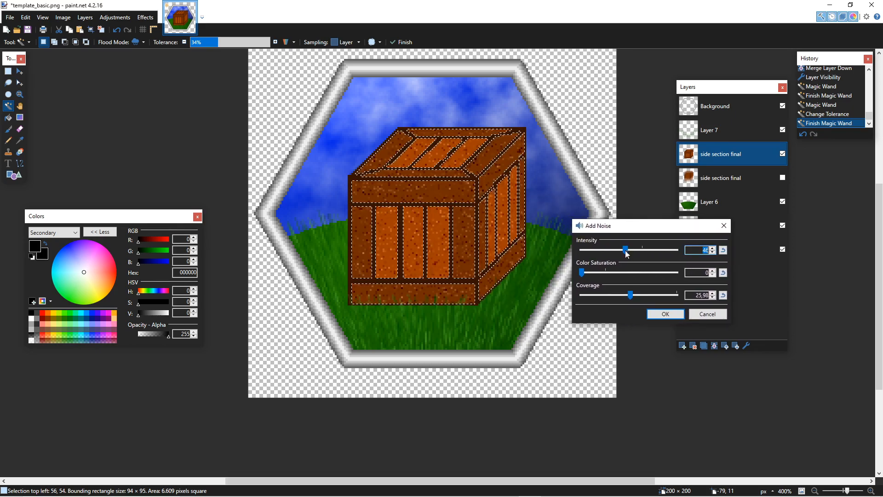
pyautogui.moveTo(630, 295); pyautogui.dragTo(625, 296)
pyautogui.moveTo(627, 251); pyautogui.dragTo(615, 251)
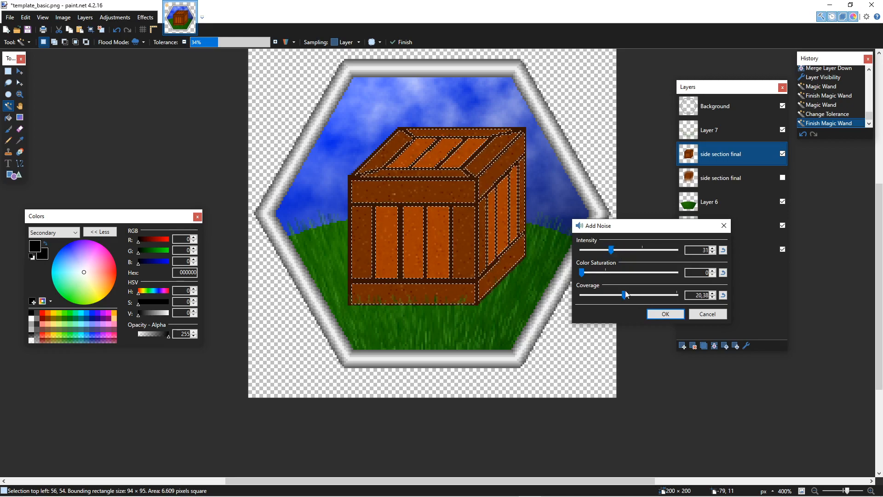
pyautogui.moveTo(624, 296); pyautogui.dragTo(631, 296)
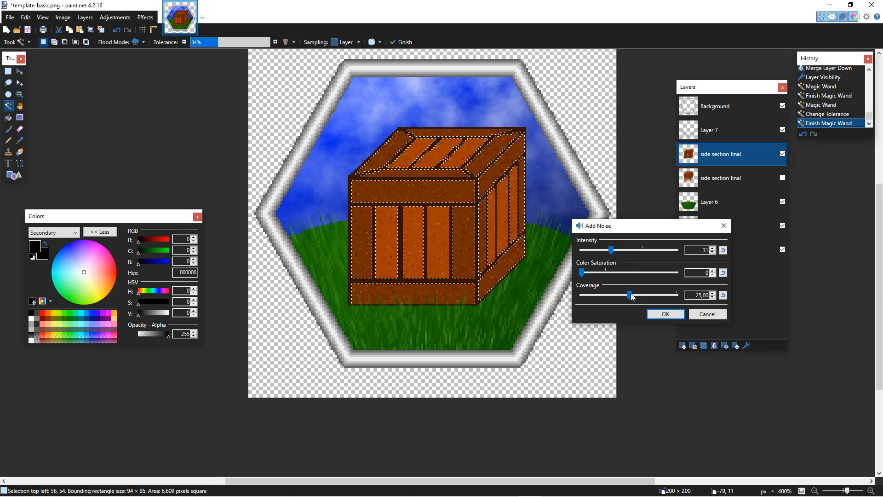
pyautogui.click(665, 315)
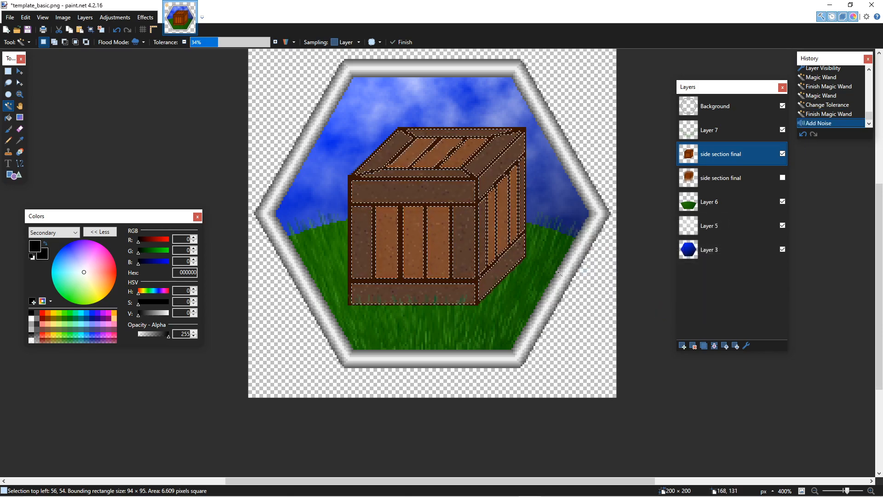
# Step: Switch the Magic Wand to contiguous flood mode and select all vertical planks on the crate's front and side faces
pyautogui.click(552, 274)
pyautogui.click(469, 245)
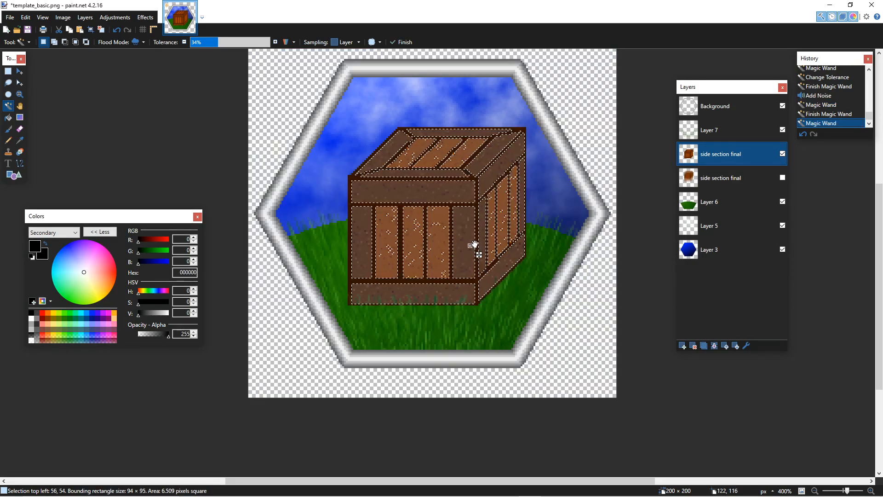
pyautogui.click(137, 40)
pyautogui.keyDown('ctrl'); pyautogui.click(439, 245); pyautogui.keyUp('ctrl')
pyautogui.keyDown('ctrl'); pyautogui.click(417, 245); pyautogui.keyUp('ctrl')
pyautogui.keyDown('ctrl'); pyautogui.click(393, 246); pyautogui.keyUp('ctrl')
pyautogui.keyDown('ctrl'); pyautogui.click(358, 246); pyautogui.keyUp('ctrl')
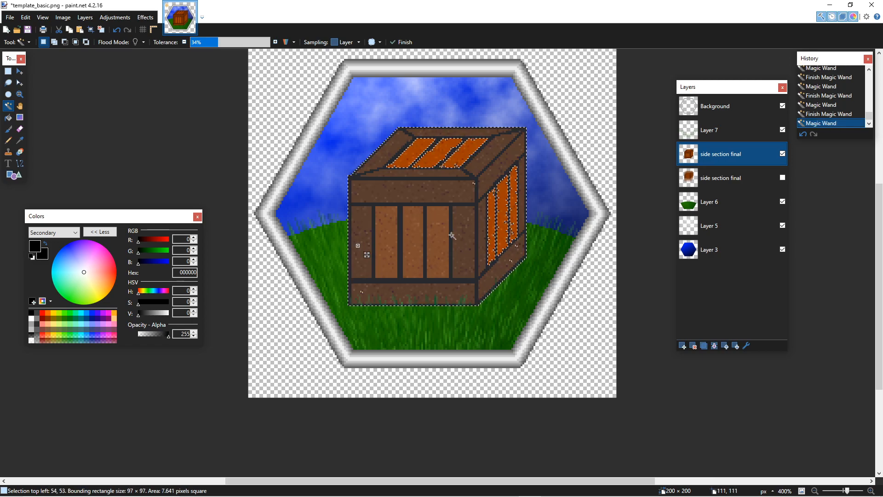
pyautogui.hotkey('ctrl', 'z')
pyautogui.keyDown('ctrl'); pyautogui.click(361, 244); pyautogui.keyUp('ctrl')
pyautogui.keyDown('ctrl'); pyautogui.click(484, 244); pyautogui.keyUp('ctrl')
pyautogui.keyDown('ctrl'); pyautogui.click(503, 230); pyautogui.keyUp('ctrl')
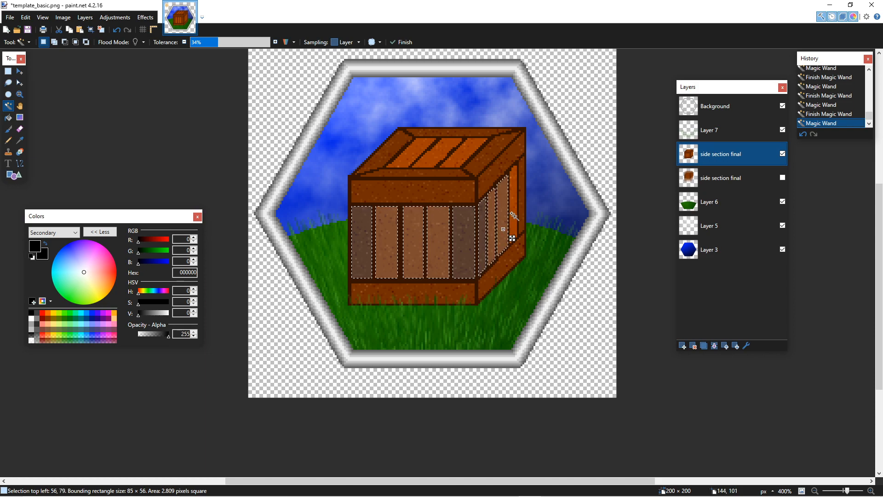
pyautogui.keyDown('ctrl'); pyautogui.click(523, 205); pyautogui.keyUp('ctrl')
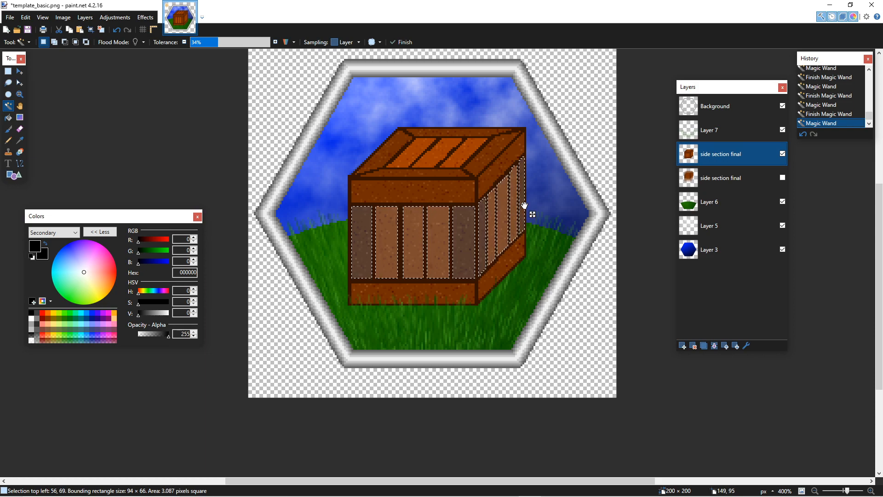
# Step: Apply a centered Motion Blur with angle 90.00 and distance 4 to the selected vertical planks
pyautogui.click(145, 17)
pyautogui.moveTo(171, 53)
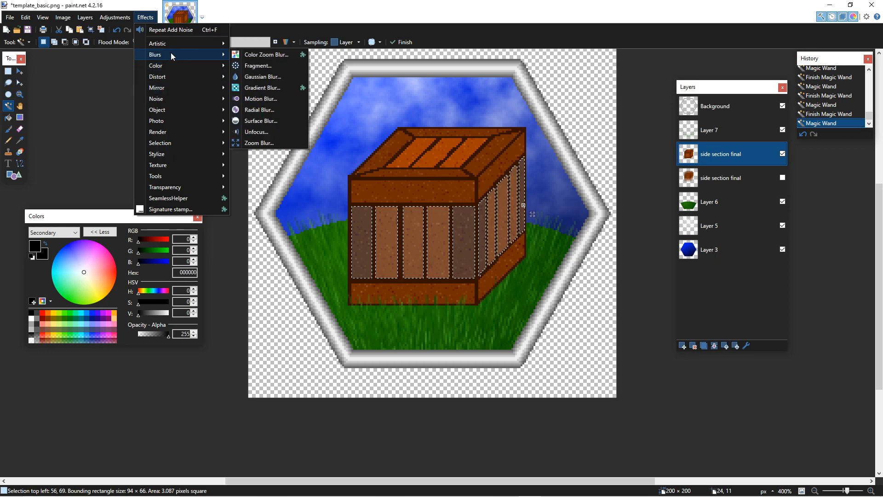
pyautogui.click(274, 101)
pyautogui.moveTo(437, 198); pyautogui.dragTo(604, 209)
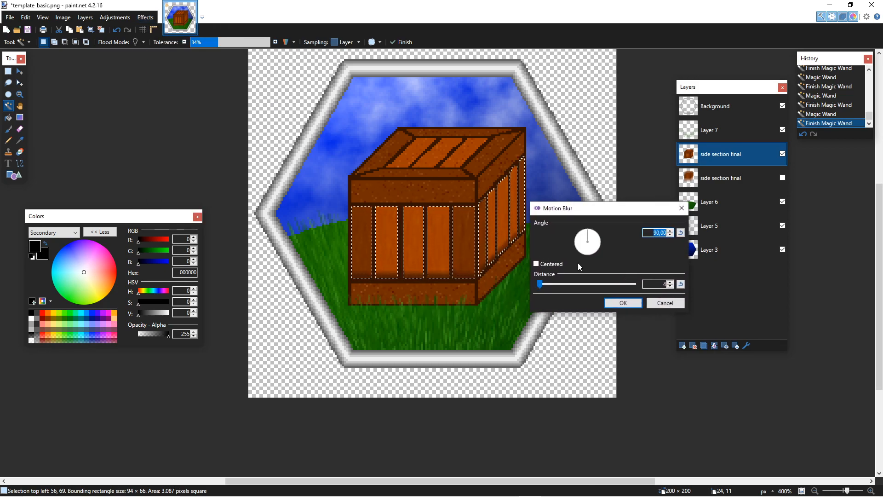
pyautogui.moveTo(548, 284)
pyautogui.mouseDown()
pyautogui.moveTo(559, 284)
pyautogui.moveTo(537, 286)
pyautogui.mouseUp()
pyautogui.click(536, 264)
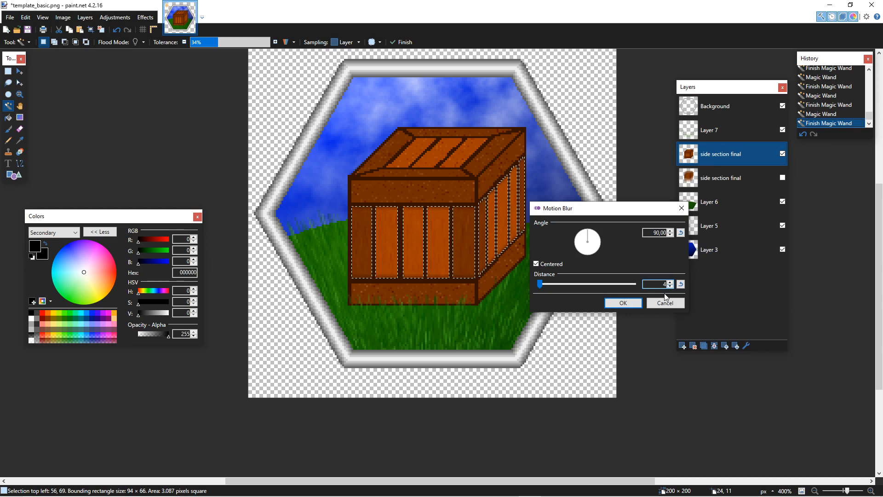
pyautogui.click(632, 303)
pyautogui.click(451, 290)
pyautogui.keyDown('ctrl'); pyautogui.click(487, 275); pyautogui.keyUp('ctrl')
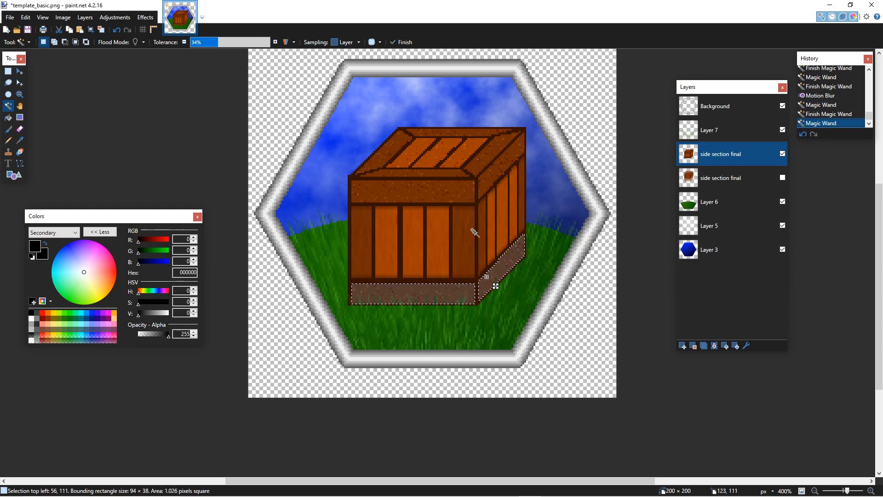
pyautogui.keyDown('ctrl'); pyautogui.click(461, 197); pyautogui.keyUp('ctrl')
pyautogui.keyDown('ctrl'); pyautogui.click(486, 184); pyautogui.keyUp('ctrl')
# Step: Select the upper and lower rails of the crate's front face plus the front and back rails of its top face
pyautogui.click(471, 194)
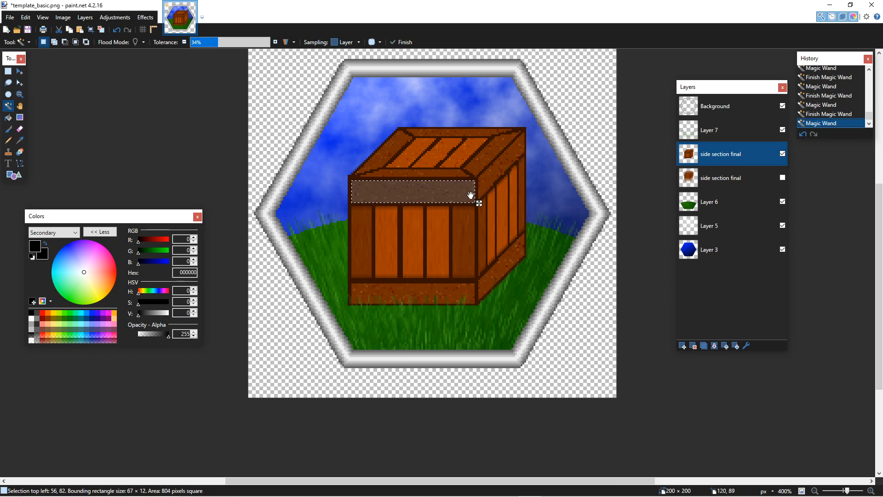
pyautogui.keyDown('ctrl'); pyautogui.click(457, 294); pyautogui.keyUp('ctrl')
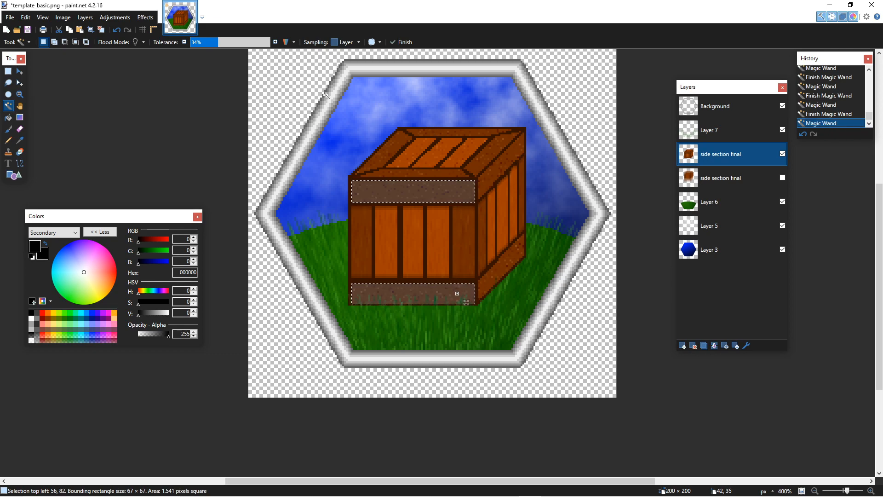
pyautogui.keyDown('ctrl'); pyautogui.click(407, 173); pyautogui.keyUp('ctrl')
pyautogui.keyDown('ctrl'); pyautogui.click(435, 135); pyautogui.keyUp('ctrl')
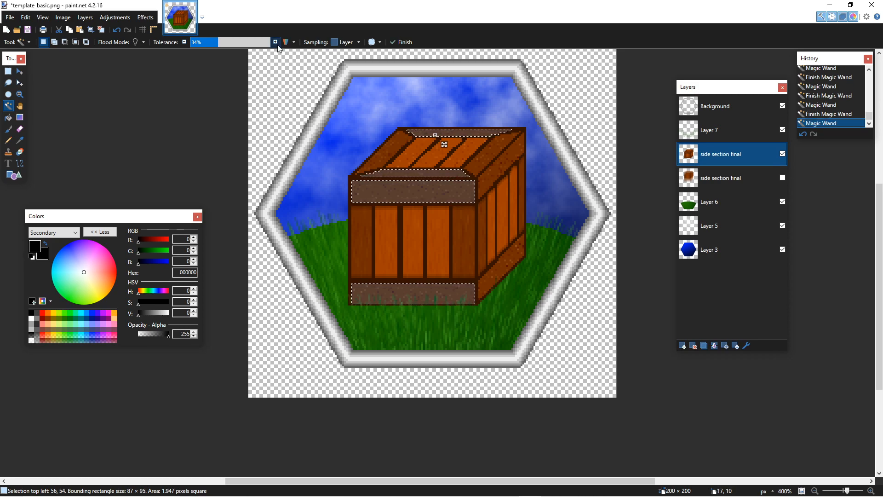
# Step: Apply a centered Motion Blur with angle 0.00 and distance 4 to the selected front and top rails
pyautogui.click(137, 18)
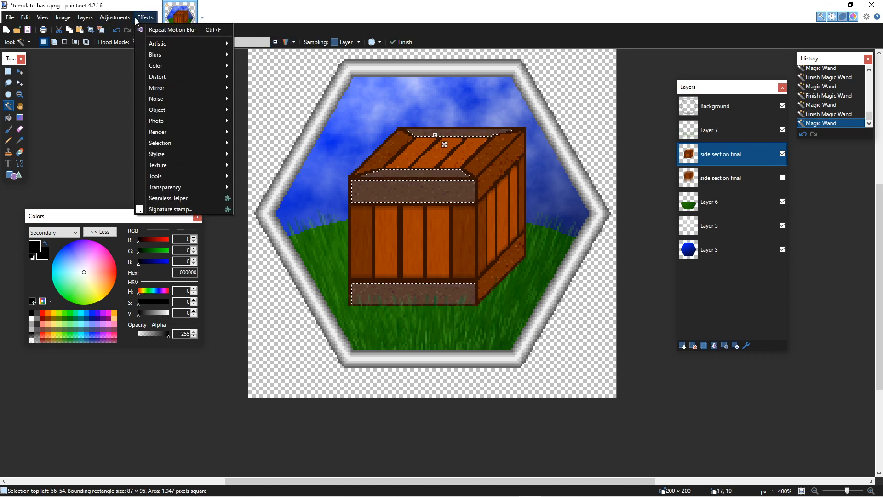
pyautogui.moveTo(178, 55)
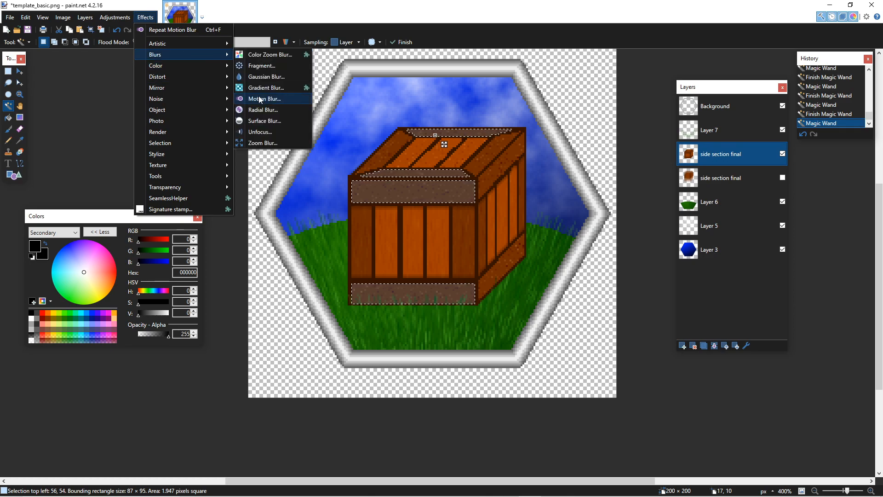
pyautogui.click(271, 99)
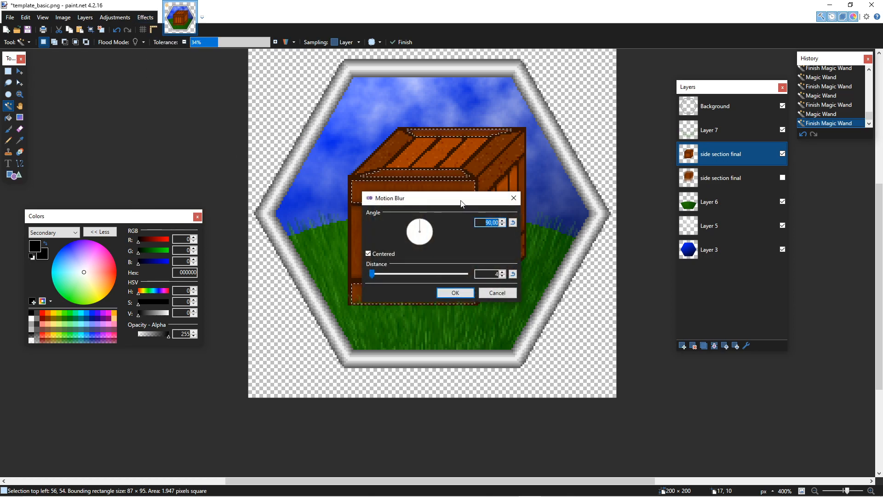
pyautogui.moveTo(462, 205); pyautogui.dragTo(585, 220)
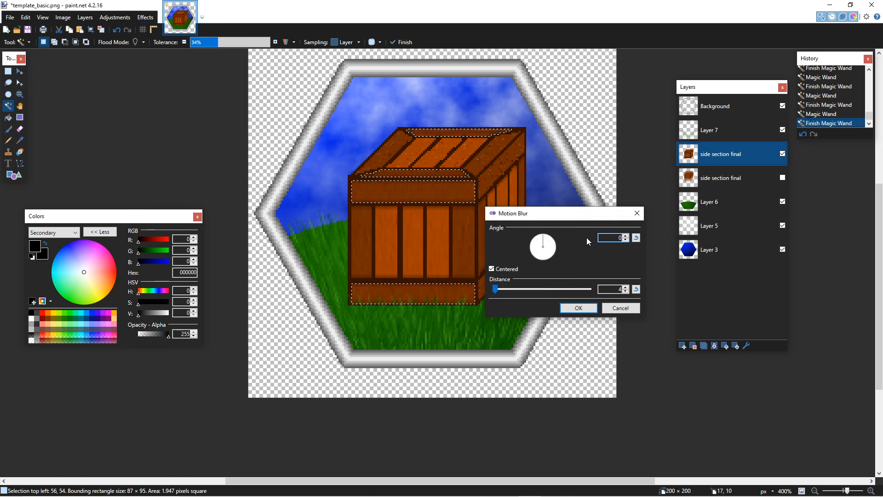
pyautogui.click(626, 236)
pyautogui.click(626, 240)
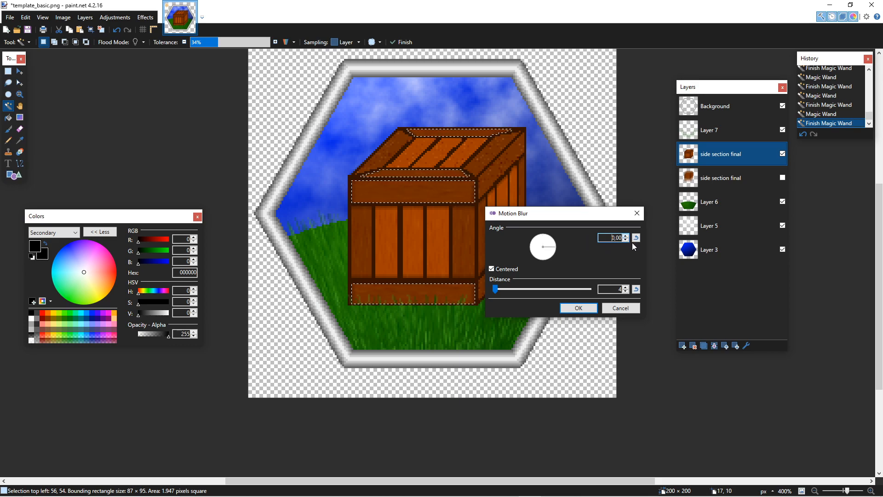
pyautogui.click(575, 307)
# Step: Select the upper and lower rails of the crate's side face plus both slanted rails of its top face
pyautogui.click(508, 258)
pyautogui.keyDown('ctrl'); pyautogui.click(490, 183); pyautogui.keyUp('ctrl')
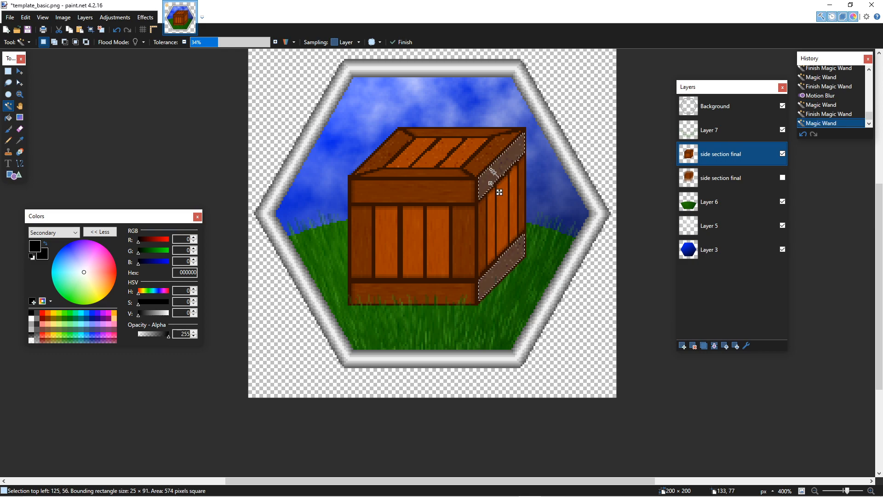
pyautogui.keyDown('ctrl'); pyautogui.click(485, 161); pyautogui.keyUp('ctrl')
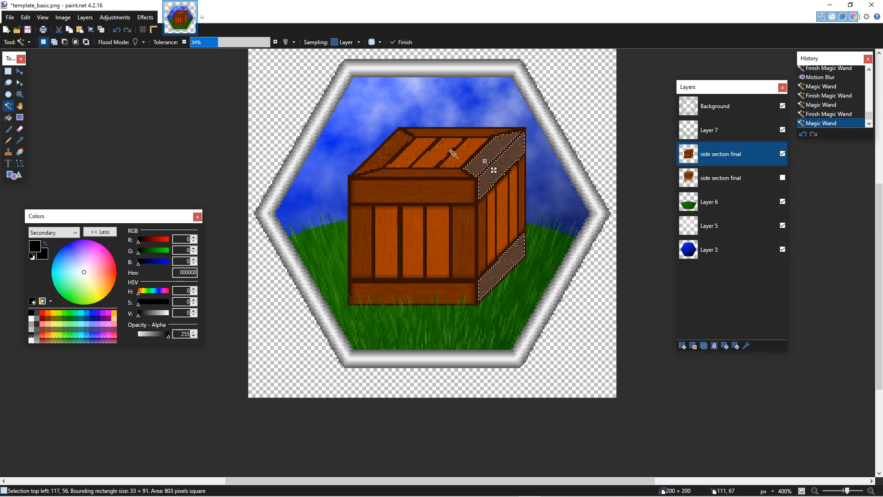
pyautogui.keyDown('ctrl'); pyautogui.click(389, 152); pyautogui.keyUp('ctrl')
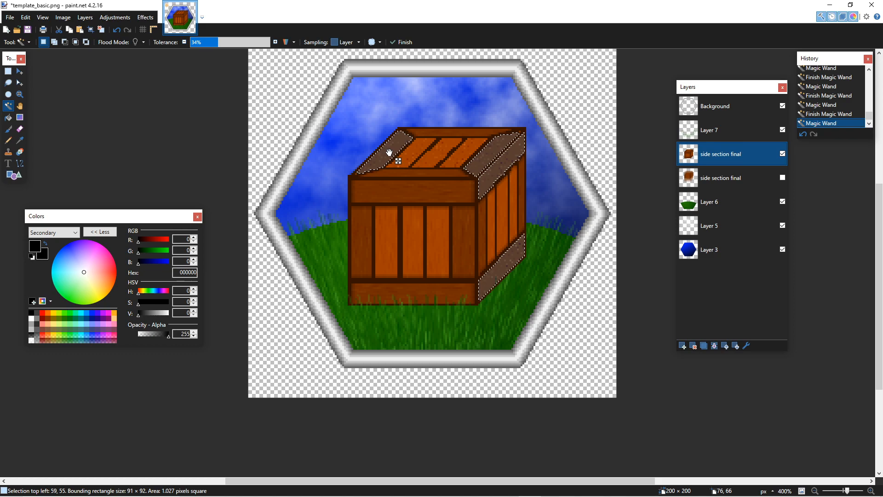
# Step: Apply a centered Motion Blur with angle 45 and distance 4 to the selected slanted rails
pyautogui.click(144, 19)
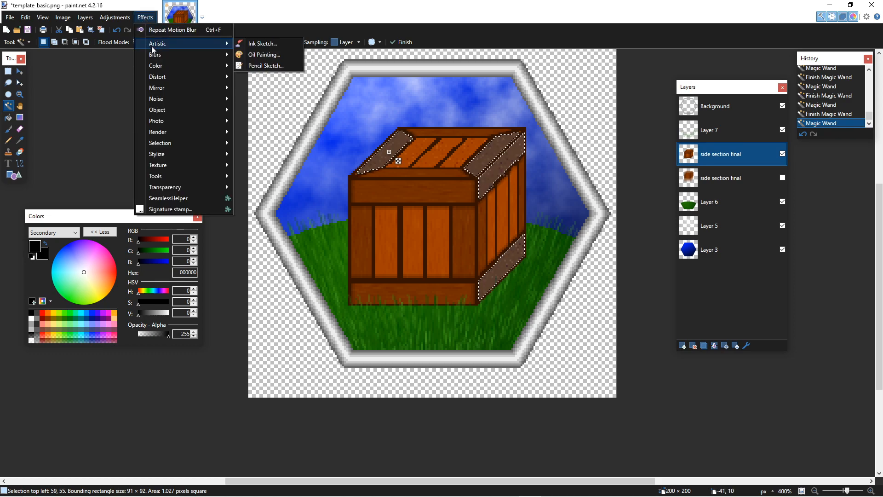
pyautogui.moveTo(164, 57)
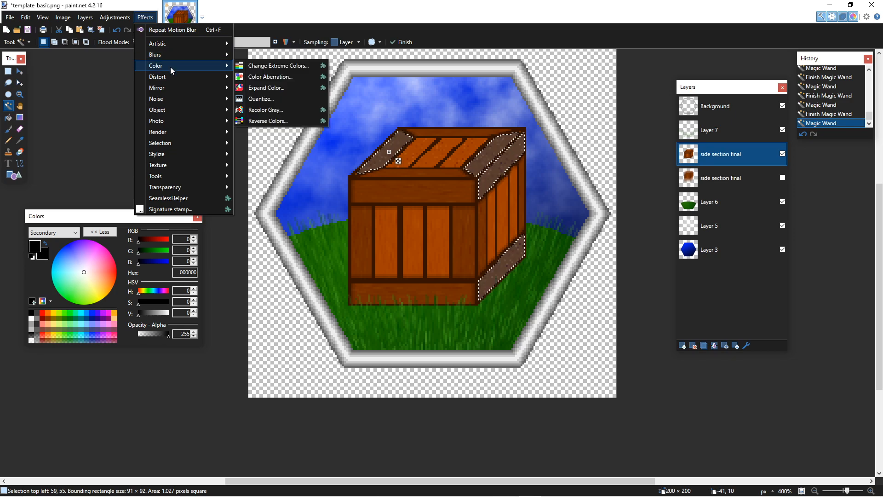
pyautogui.moveTo(178, 74)
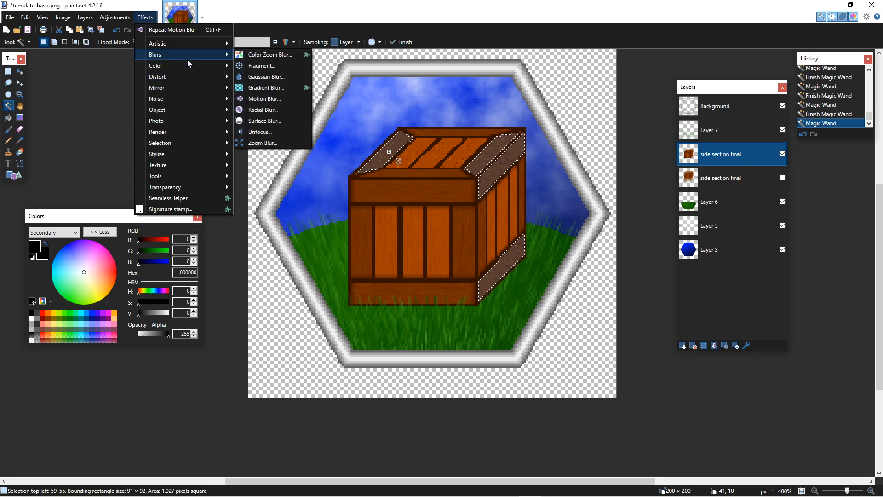
pyautogui.click(269, 100)
pyautogui.write('45')
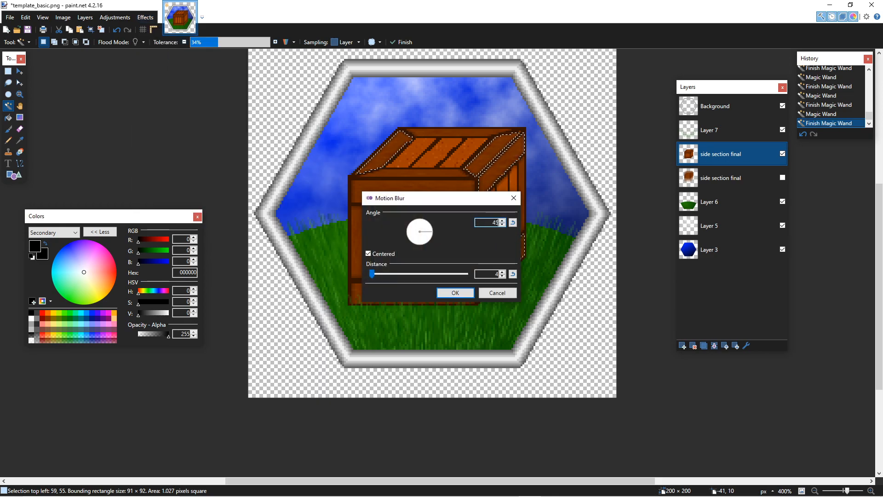
pyautogui.click(490, 272)
pyautogui.click(454, 293)
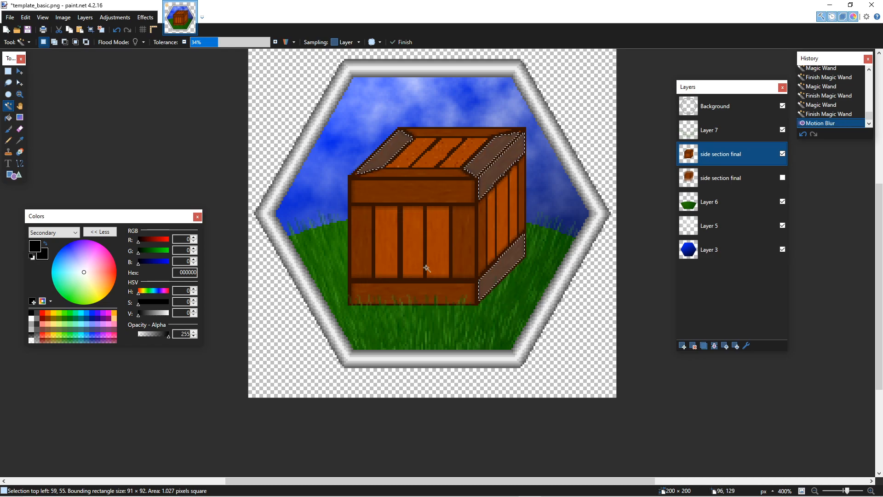
# Step: Select the three inner planks on the crate's top face with the Magic Wand
pyautogui.click(426, 267)
pyautogui.click(454, 156)
pyautogui.click(459, 154)
pyautogui.keyDown('ctrl'); pyautogui.click(442, 152); pyautogui.keyUp('ctrl')
pyautogui.keyDown('ctrl'); pyautogui.click(424, 148); pyautogui.keyUp('ctrl')
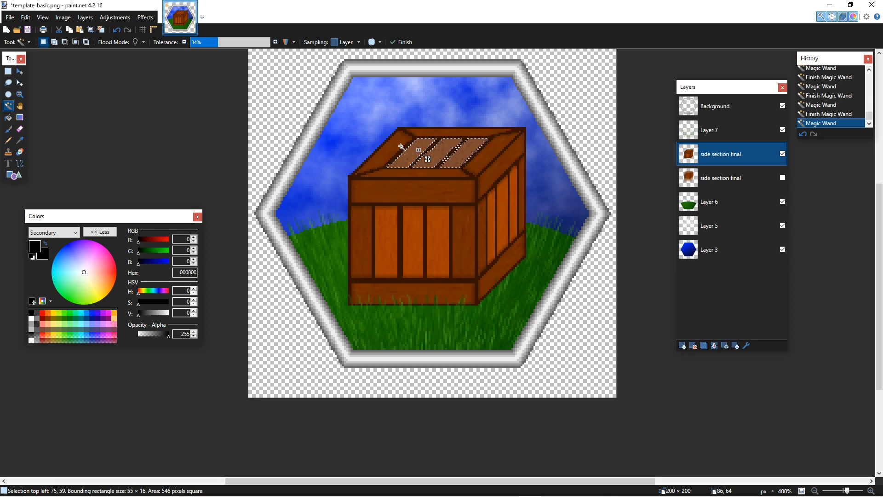
# Step: Apply a Gaussian Blur to the selected top-face planks
pyautogui.click(153, 19)
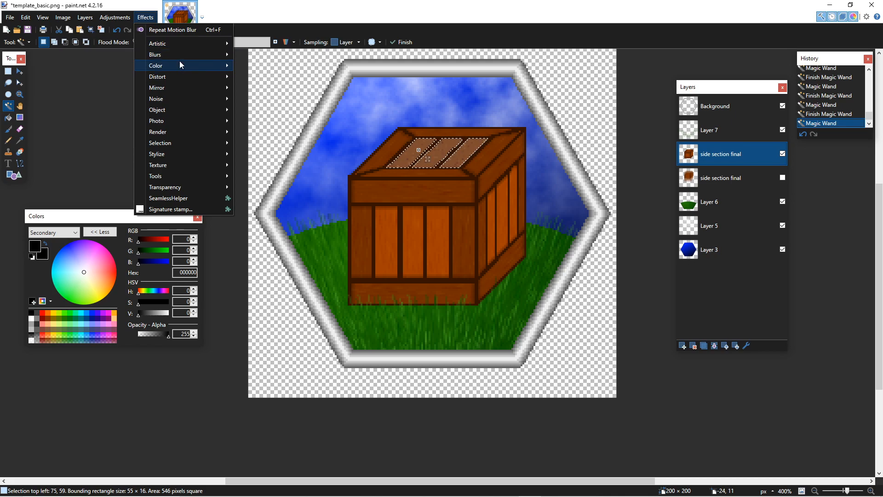
pyautogui.moveTo(182, 56)
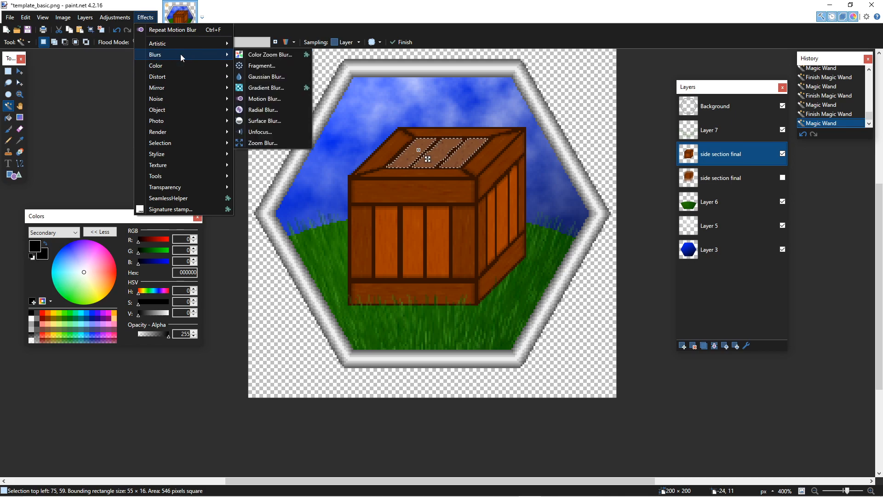
pyautogui.click(290, 78)
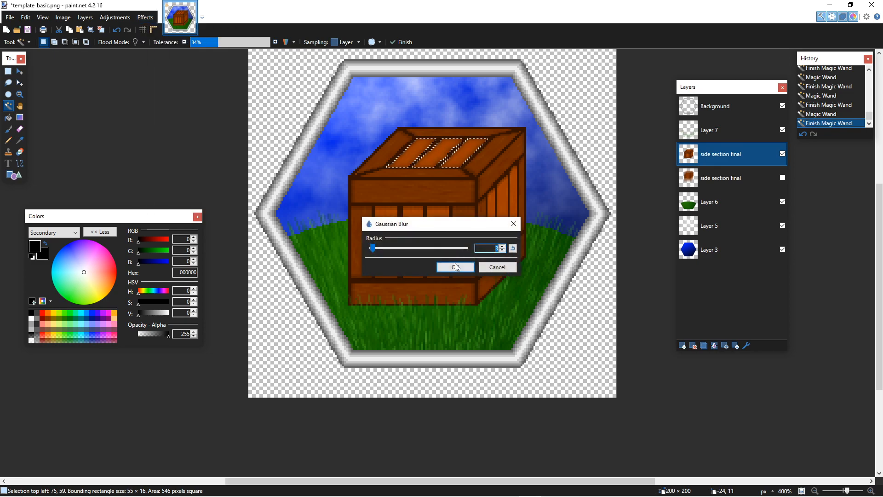
pyautogui.click(455, 263)
# Step: Switch to the Rectangle Select tool and clear the selection
pyautogui.click(389, 249)
pyautogui.click(306, 270)
pyautogui.click(409, 272)
pyautogui.click(408, 343)
pyautogui.click(506, 272)
pyautogui.click(532, 245)
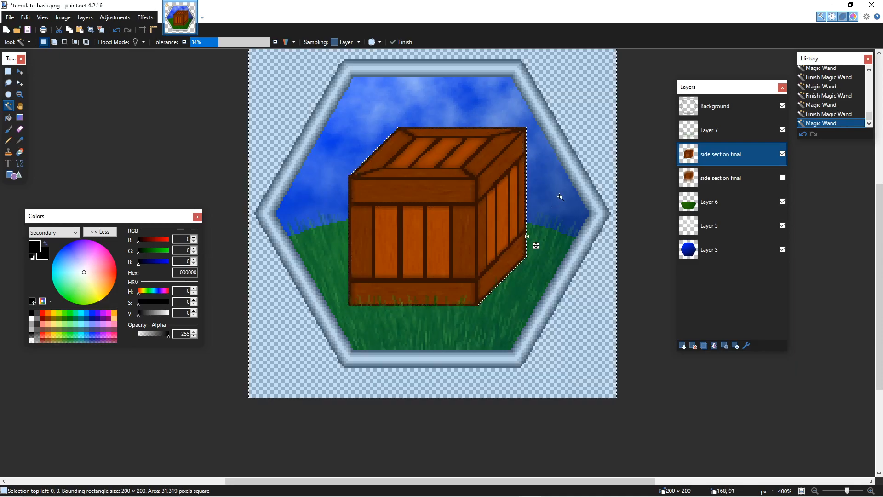
pyautogui.click(8, 71)
pyautogui.click(171, 140)
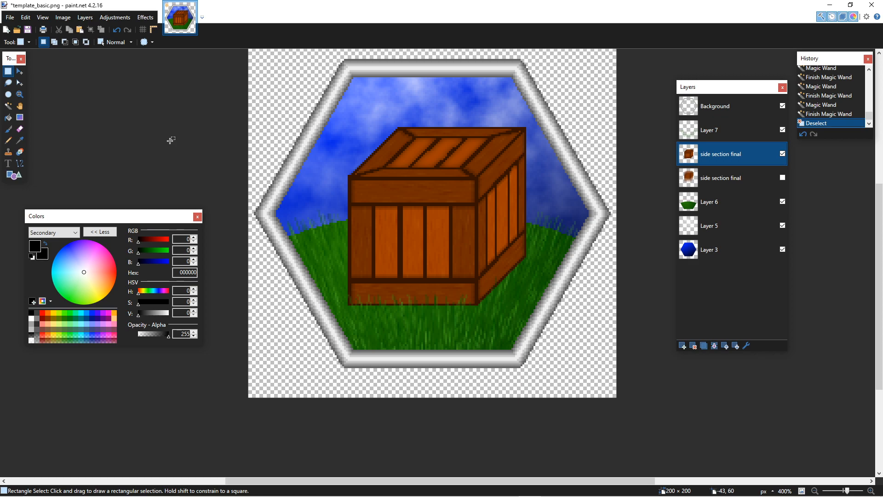
# Step: Apply a slight Gaussian Blur with a reduced radius to the whole visible crate layer
pyautogui.click(119, 19)
pyautogui.moveTo(145, 18)
pyautogui.moveTo(167, 80)
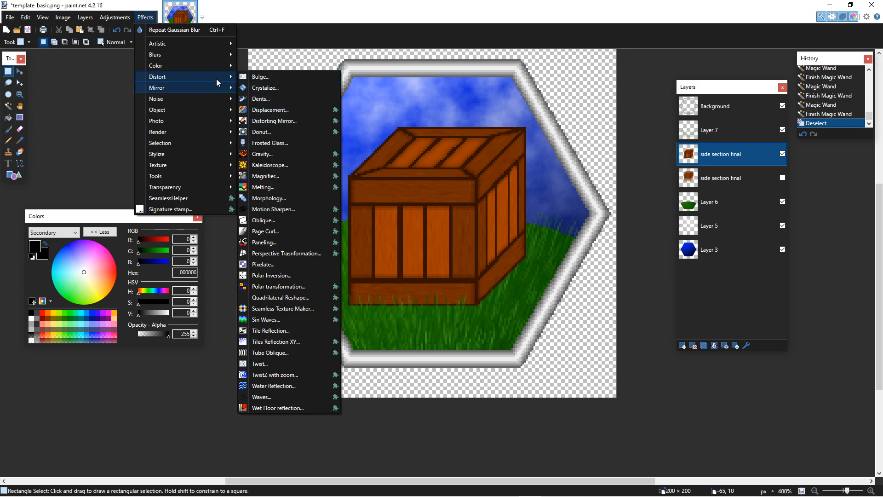
pyautogui.moveTo(210, 54)
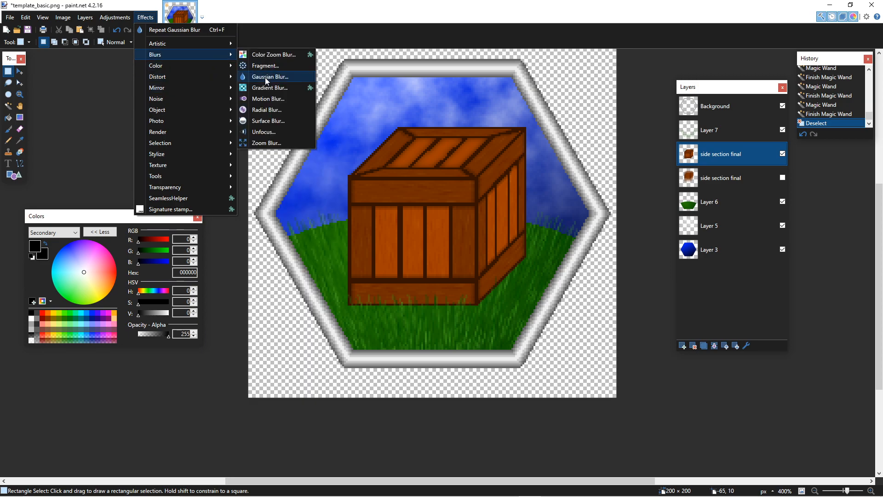
pyautogui.click(266, 81)
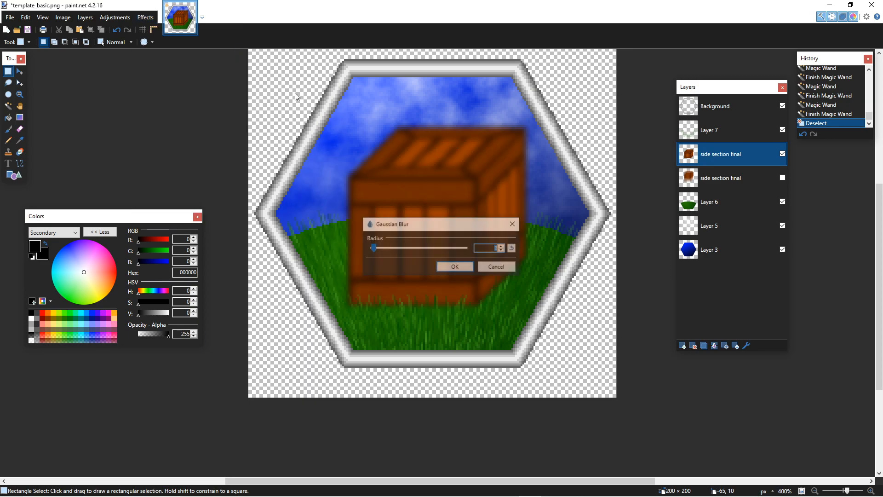
pyautogui.click(503, 251)
pyautogui.click(463, 266)
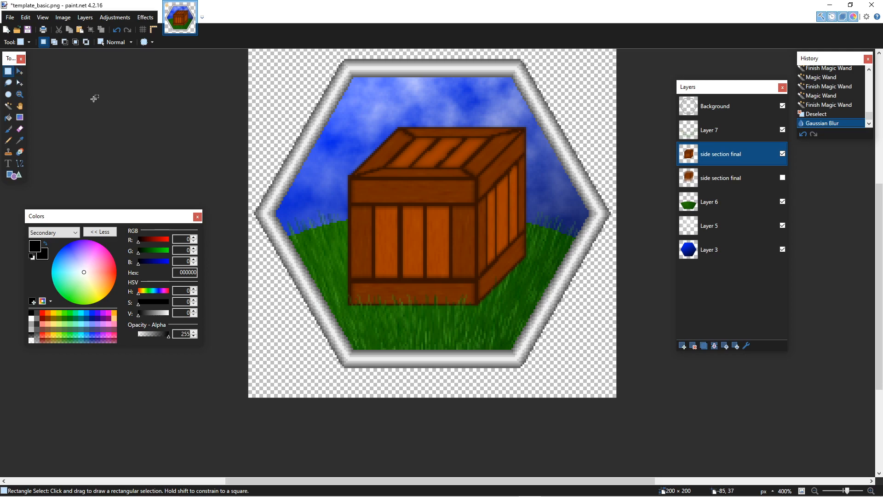
# Step: Save the icon as drop_skill.png in the upgrades folder, keeping the Auto-detect bit depth and flattening the layers
pyautogui.scroll(2, 290, 162)
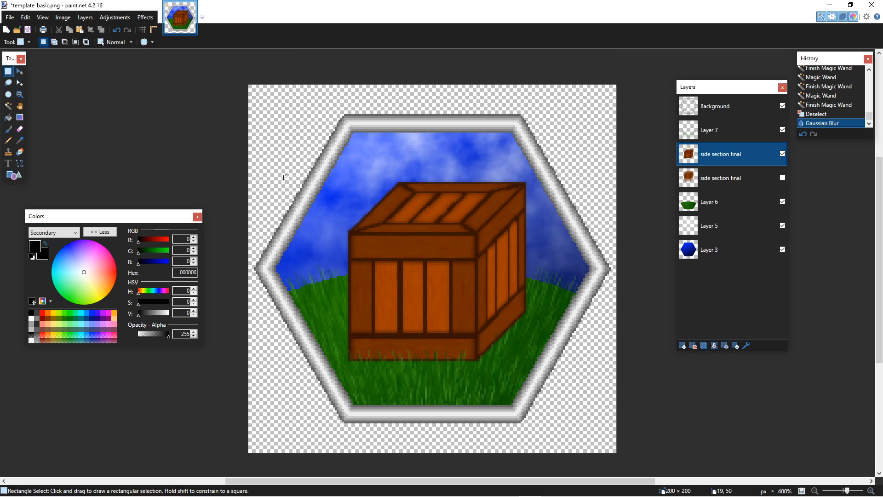
pyautogui.scroll(-3, 279, 180)
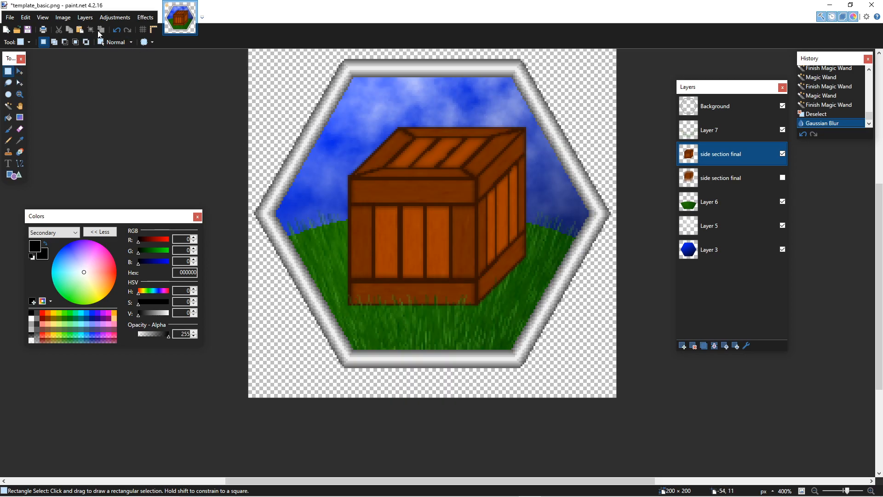
pyautogui.click(9, 17)
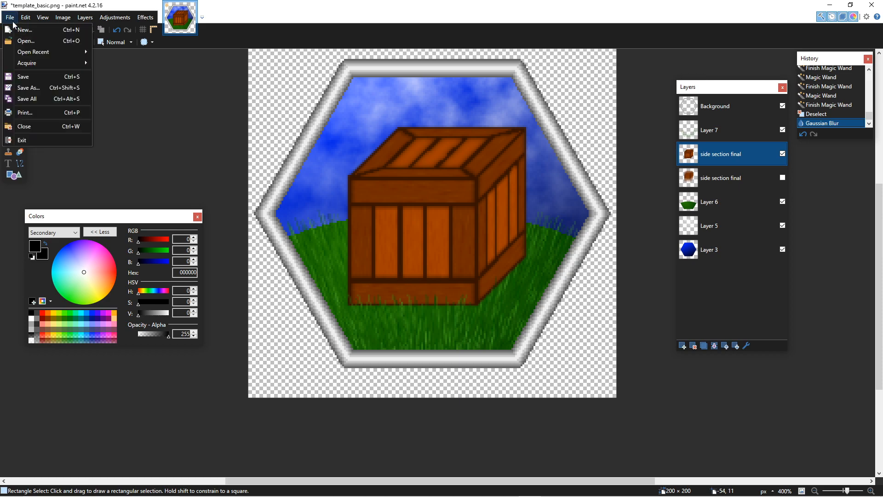
pyautogui.click(50, 88)
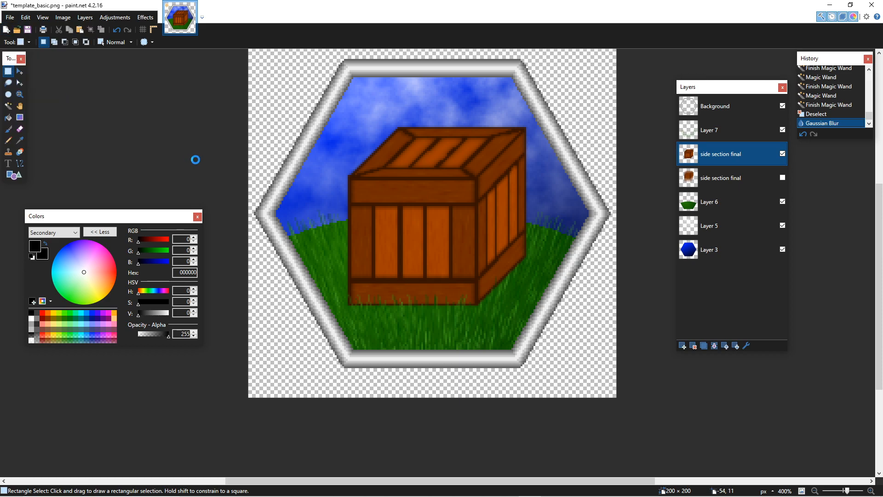
pyautogui.click(279, 275)
pyautogui.click(245, 283)
pyautogui.click(292, 263)
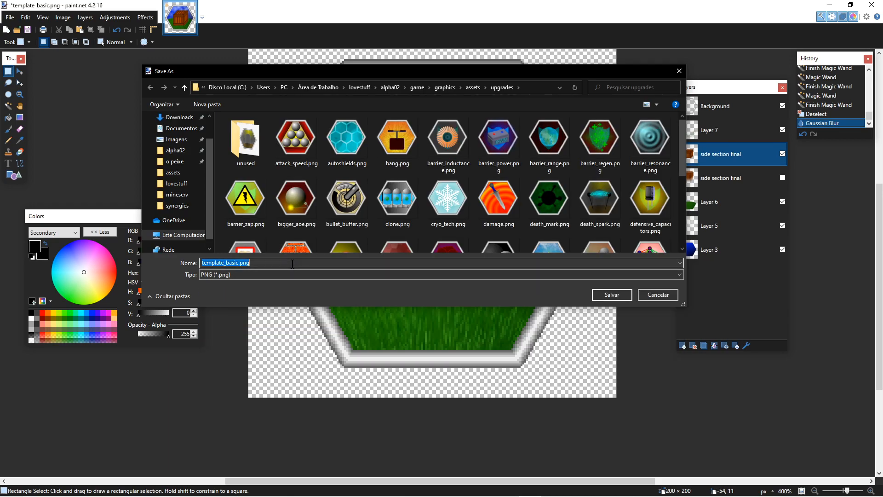
pyautogui.scroll(-5, 361, 211)
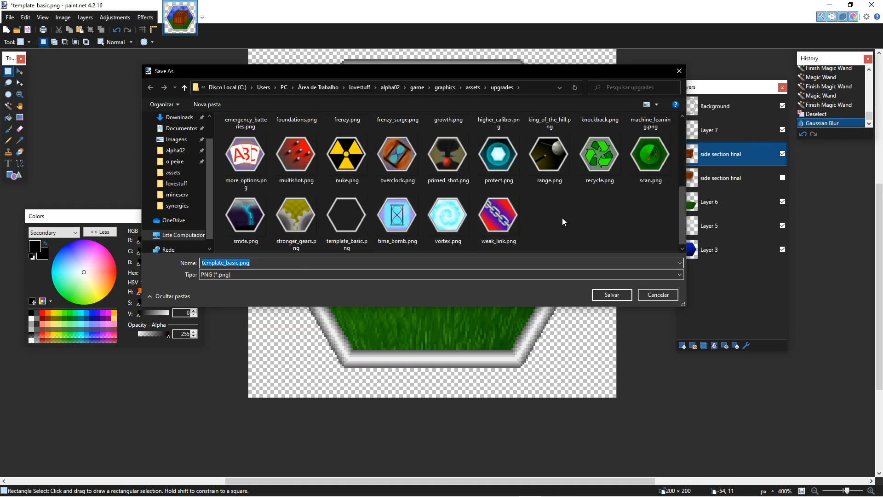
pyautogui.scroll(2, 567, 221)
pyautogui.scroll(-2, 575, 218)
pyautogui.write('drop_skill')
pyautogui.press('Return')
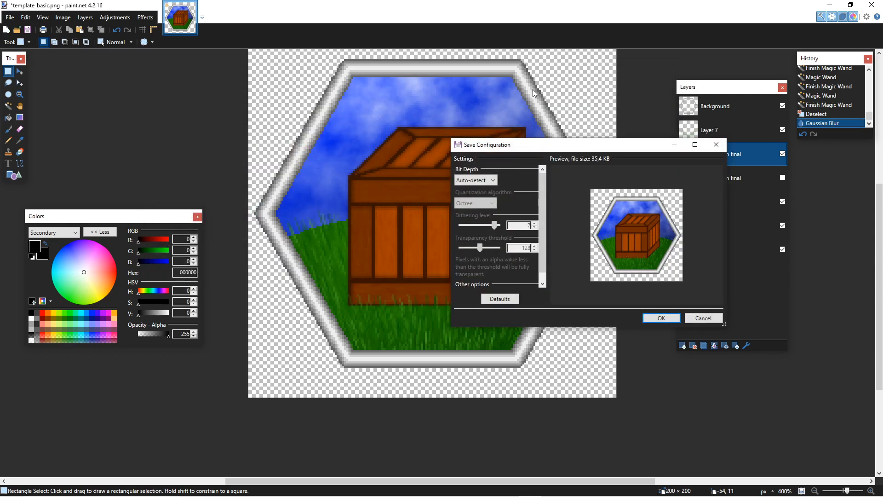
pyautogui.press('Return')
pyautogui.press('Return')
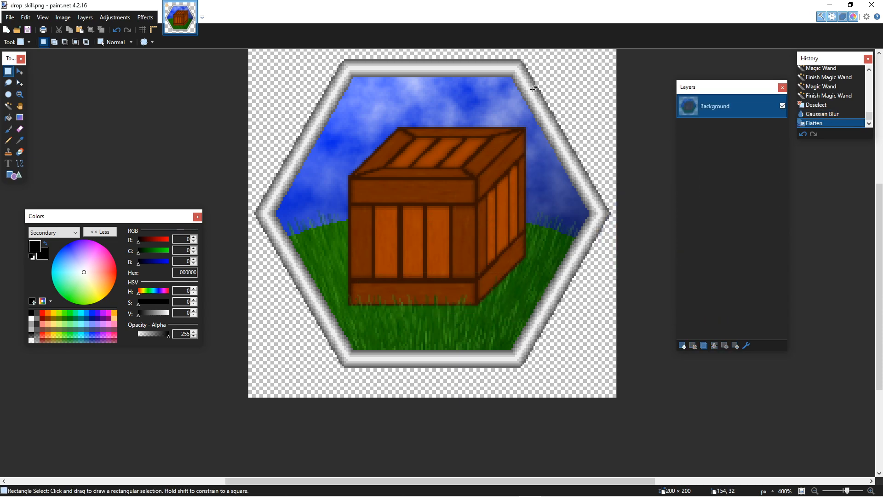
# Step: Switch to OBS
pyautogui.scroll(3, 320, 206)
pyautogui.scroll(-3, 321, 207)
pyautogui.scroll(1, 319, 208)
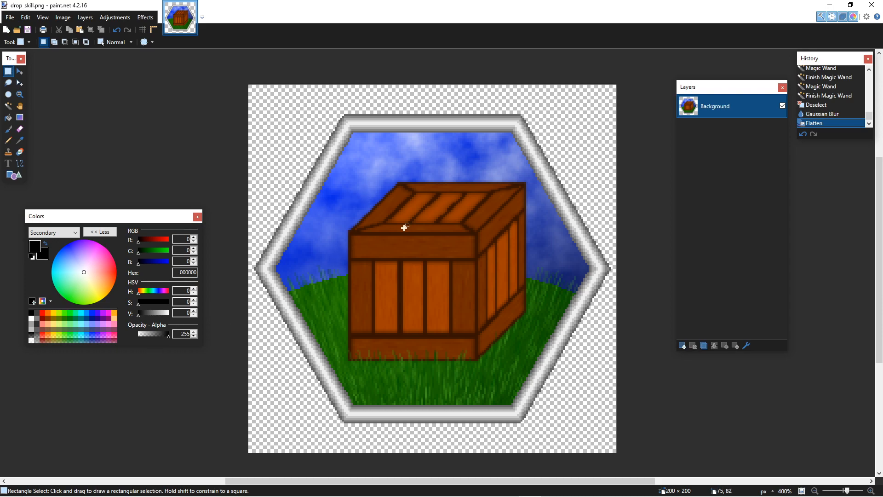
pyautogui.hotkey('alt', 'Tab')
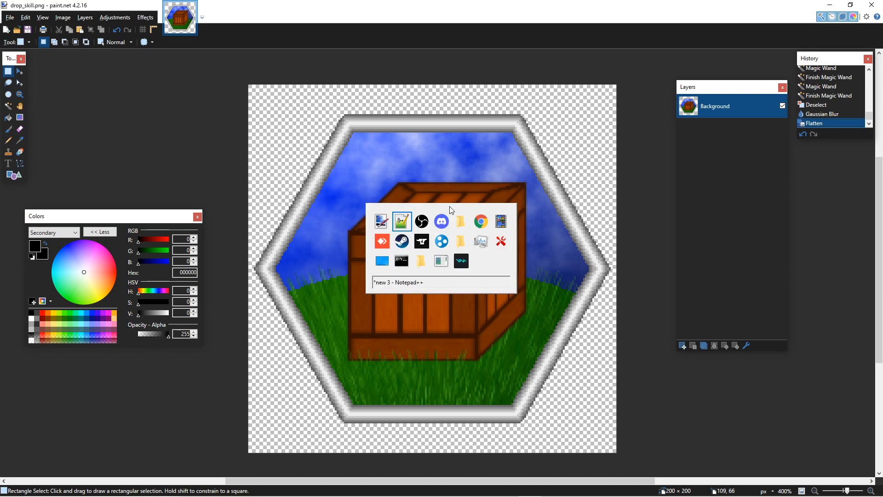
pyautogui.click(432, 194)
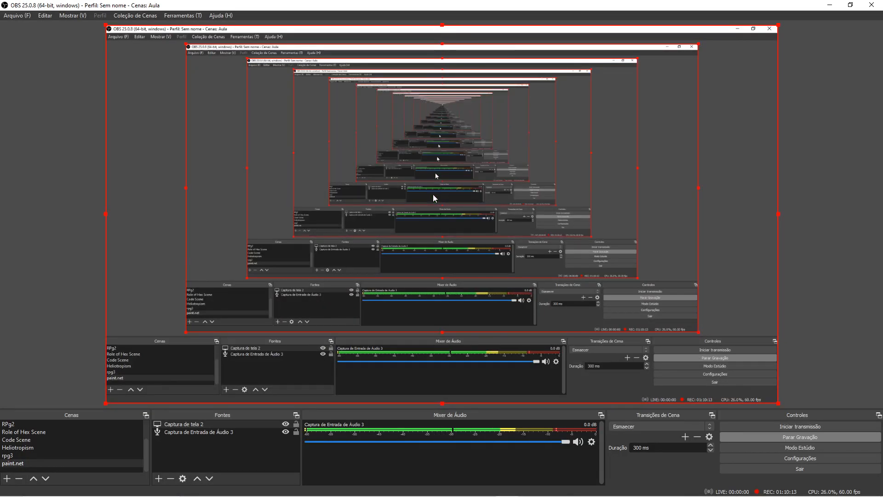